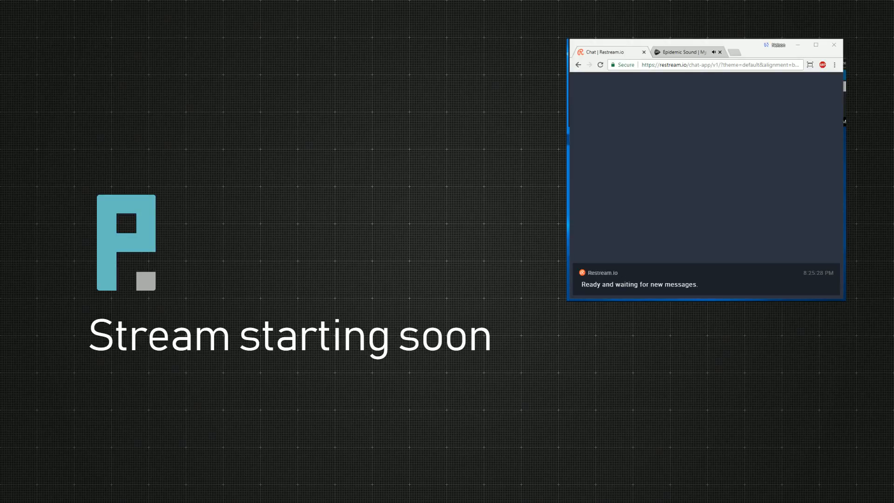
- Confirm the Silence Detection dialog and move the Restream chat window higher and taller
drag(747, 45, 748, 86)
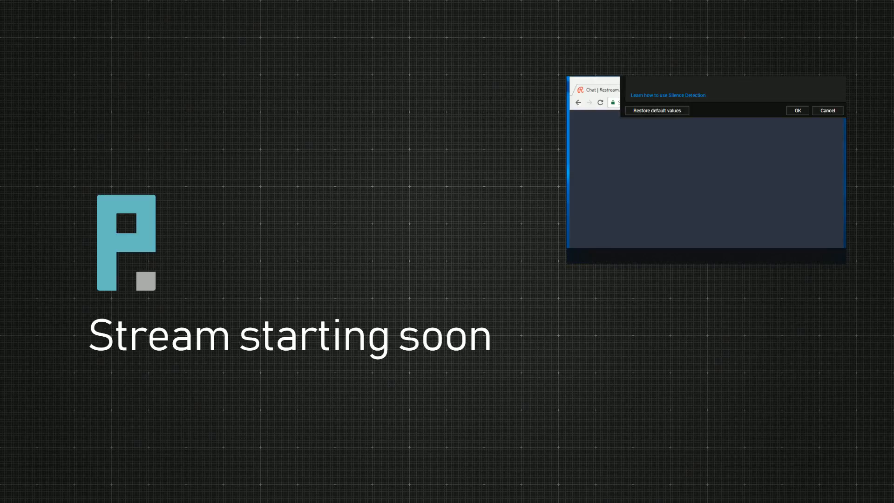
click(797, 110)
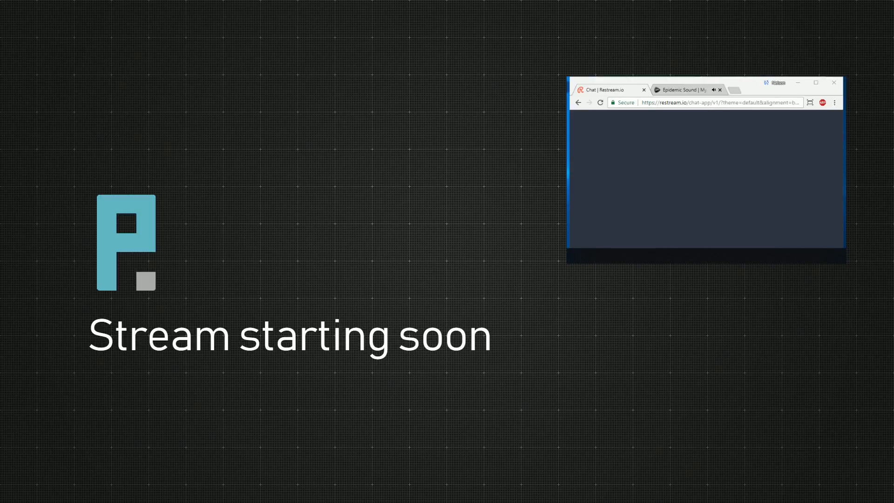
drag(745, 84, 746, 44)
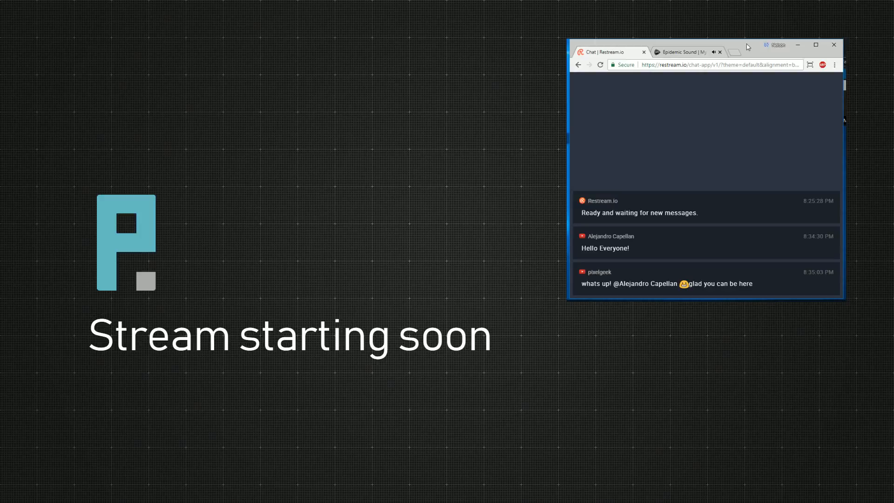
- Bring the Restream chat window forward and move it lower on screen
key(alt+Tab)
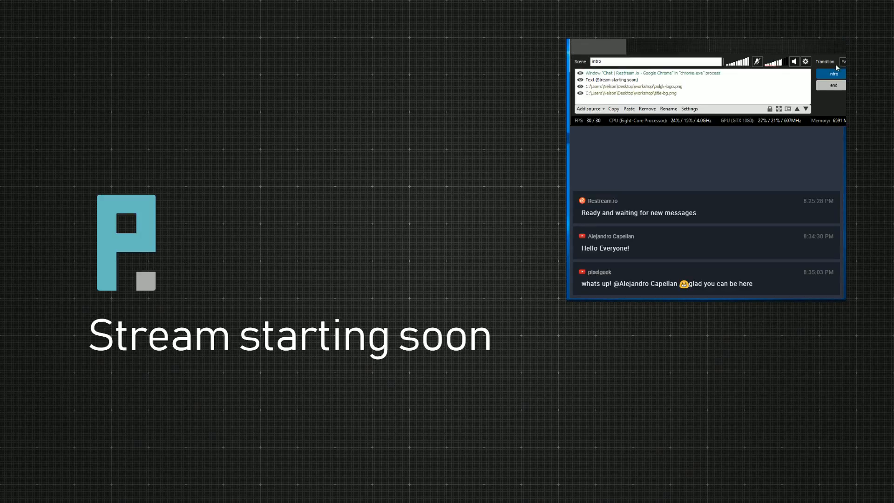
click(775, 193)
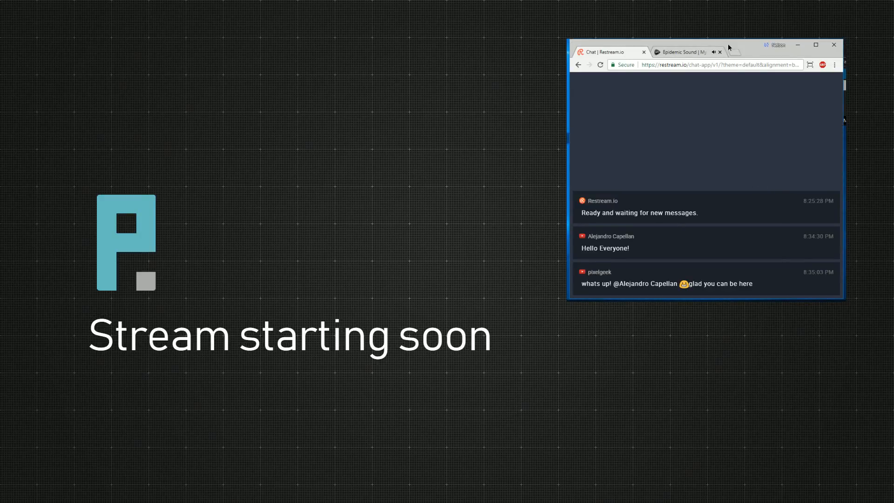
mouse_move(729, 46)
mouse_down()
mouse_move(729, 86)
mouse_move(729, 48)
mouse_up()
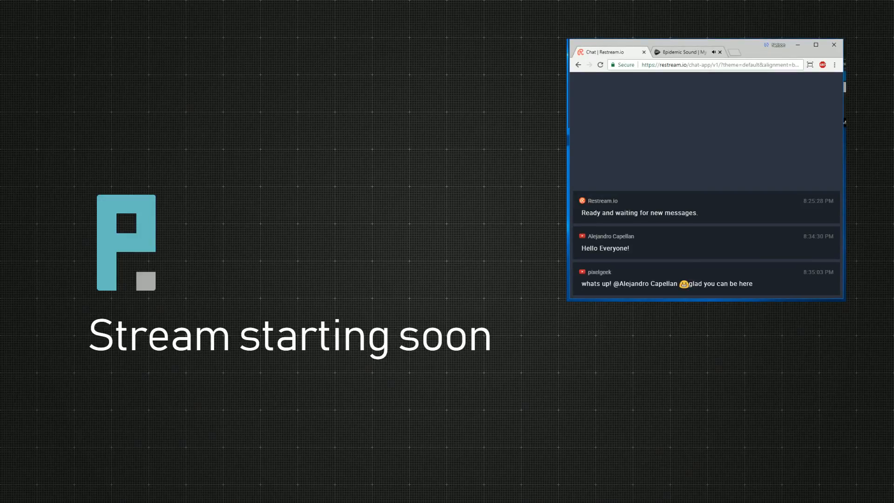
drag(748, 48, 748, 85)
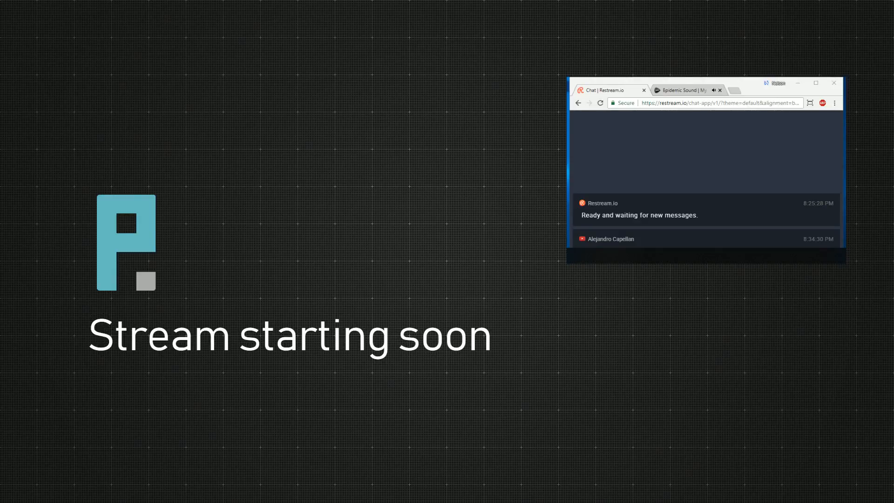
- Pause the Epidemic Sound background track and return to the Restream chat and OBS
click(684, 91)
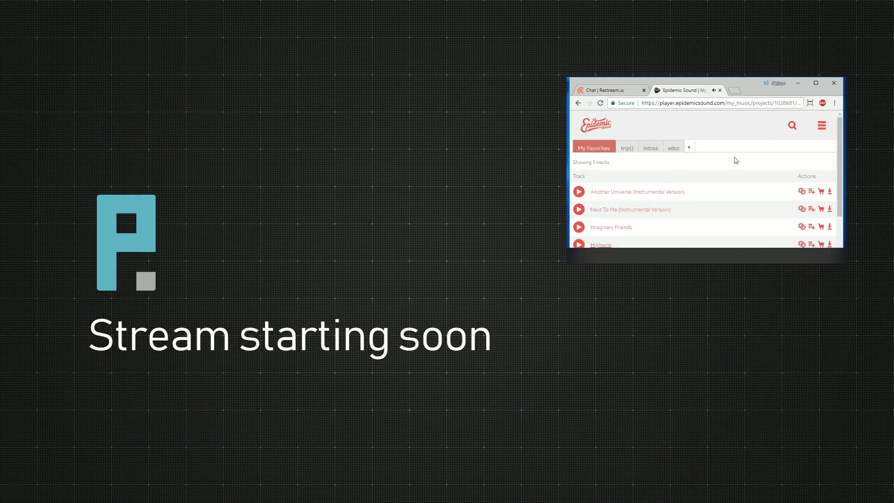
scroll(686, 180, down, 4)
drag(755, 83, 750, 63)
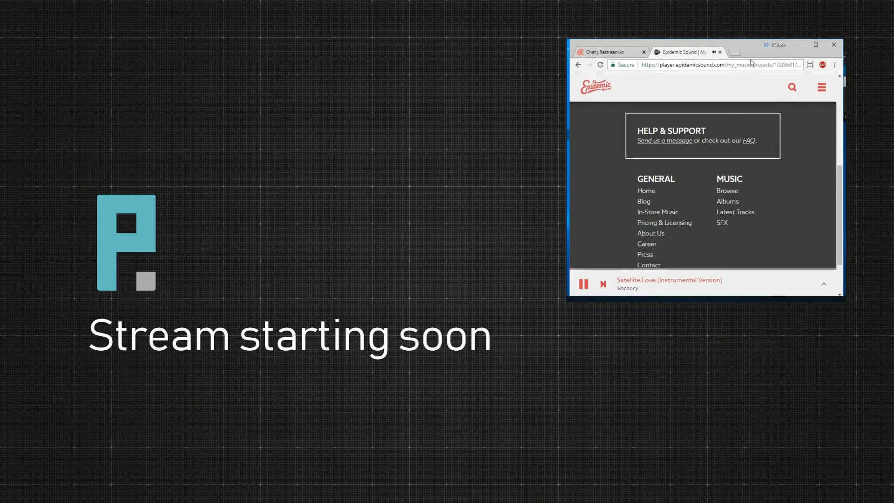
click(582, 283)
click(614, 52)
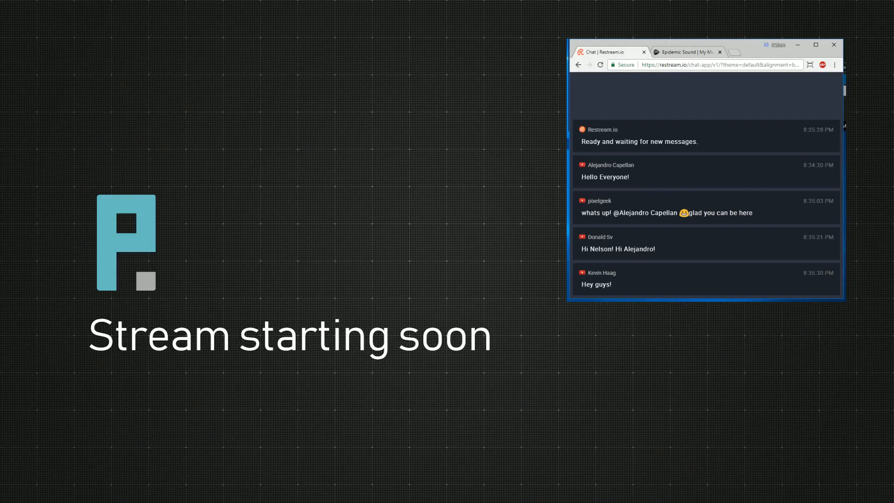
key(alt+Tab)
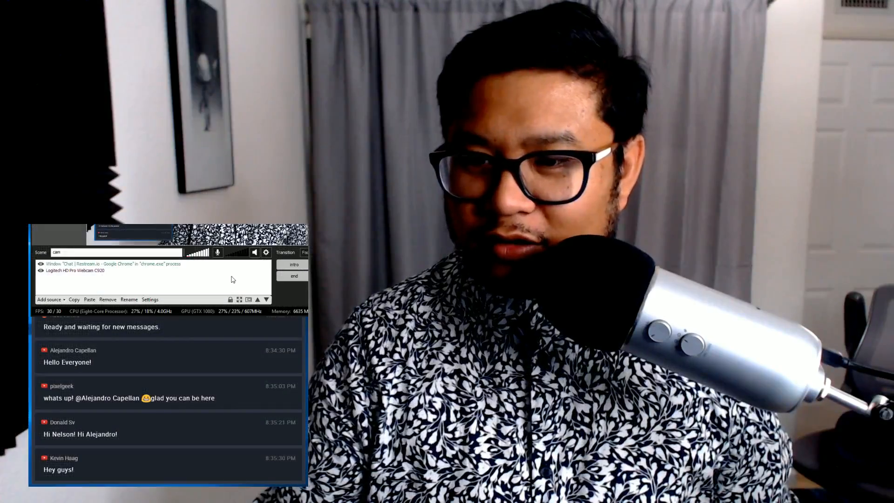
- Try the webcam source's Configure menu, closing the support page it opened by mistake
right_click(85, 271)
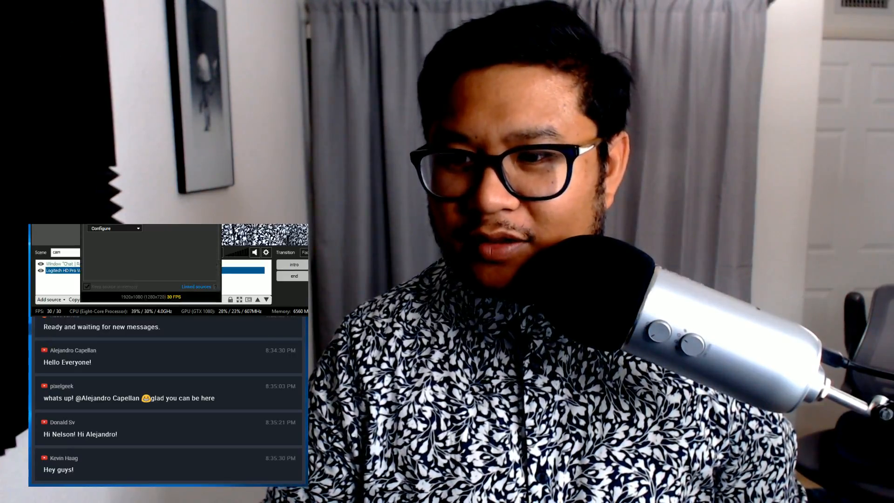
click(114, 231)
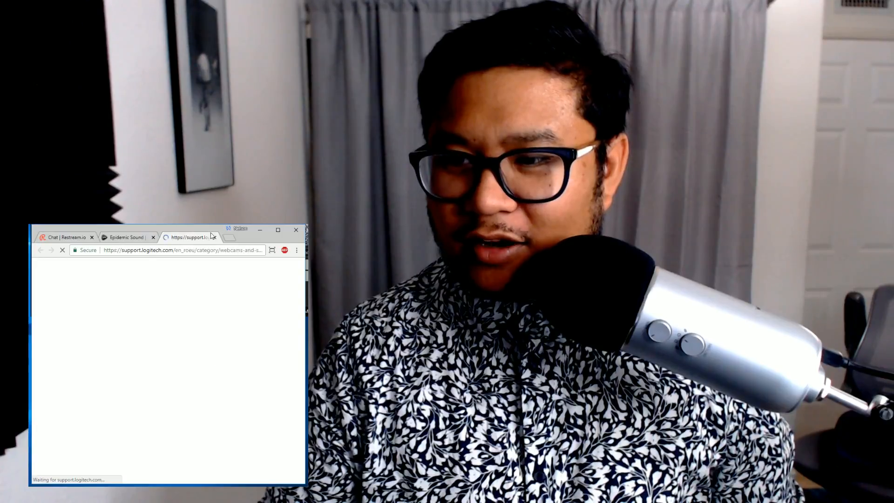
click(215, 237)
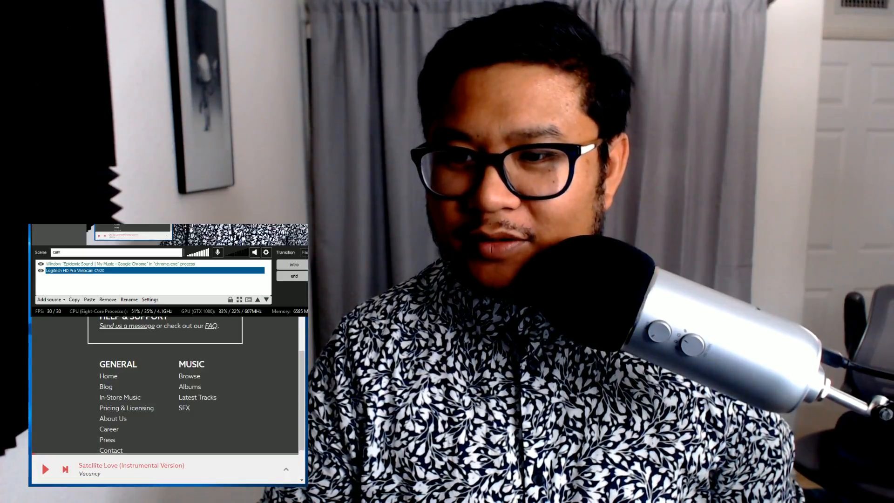
click(61, 237)
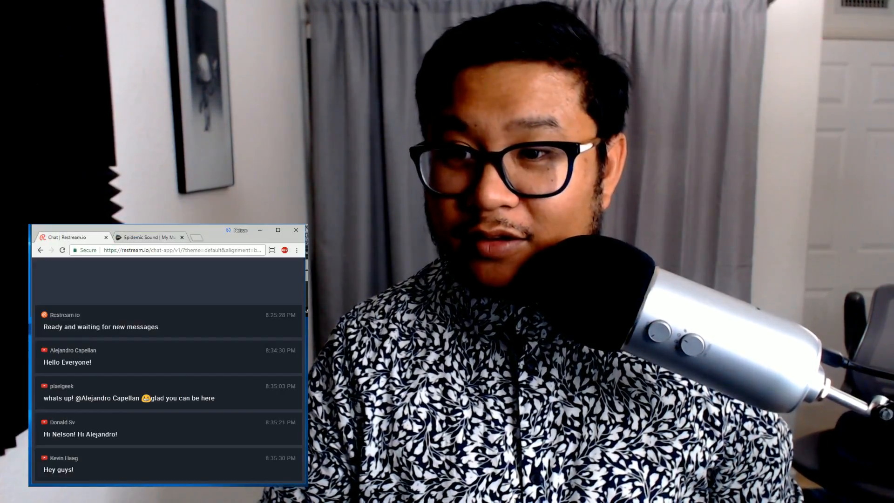
key(alt+Tab)
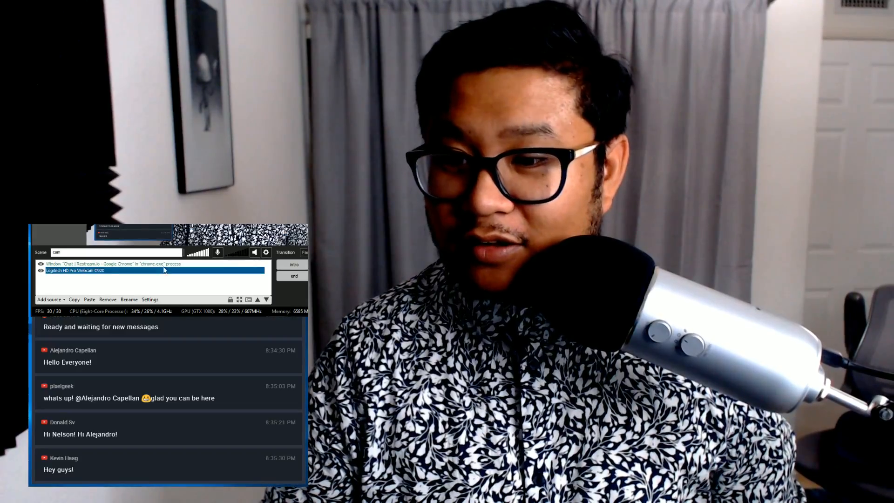
- Open the Logitech webcam's Video Input settings, then bring the chat window forward
right_click(73, 273)
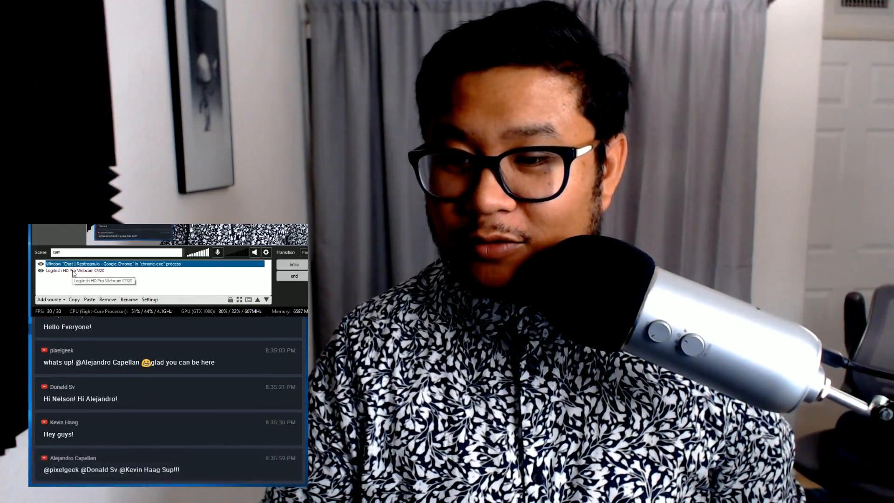
click(150, 246)
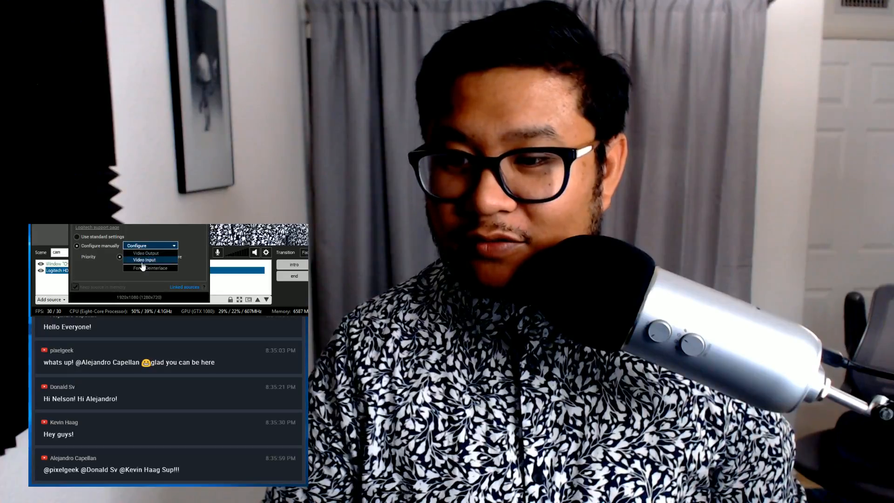
click(141, 263)
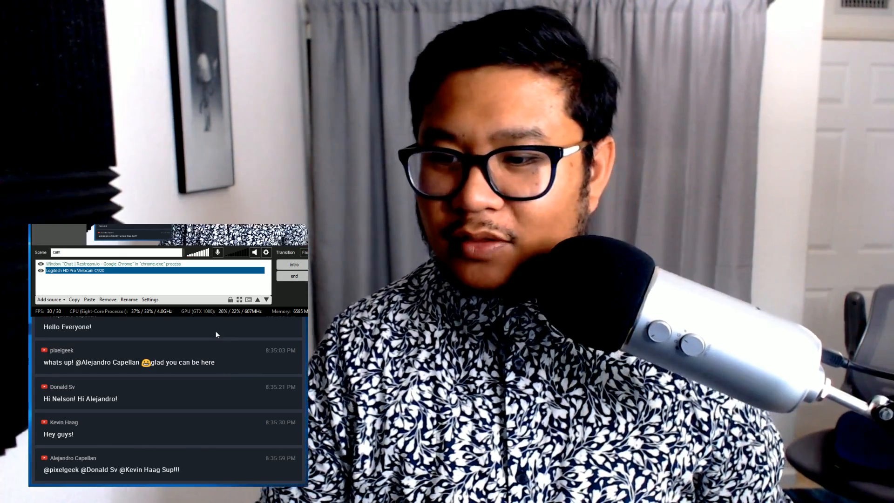
click(215, 331)
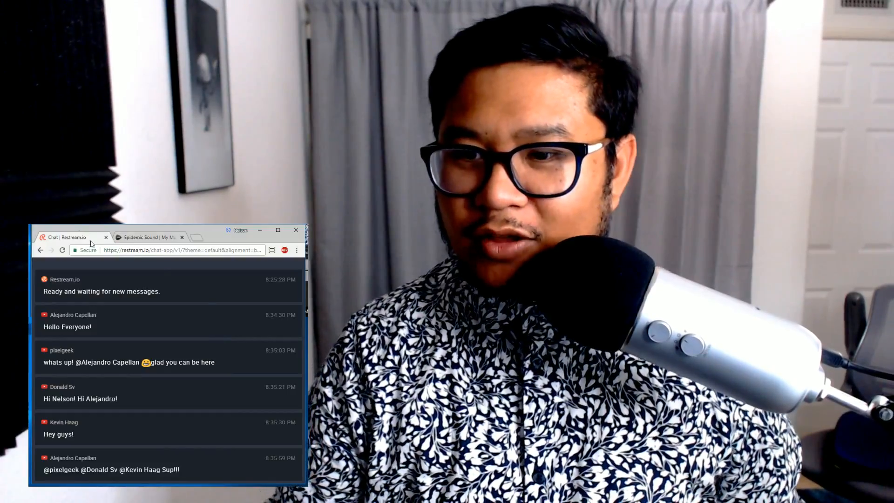
- Bring the Restream chat window forward and resize it to show earlier messages
key(alt+Tab)
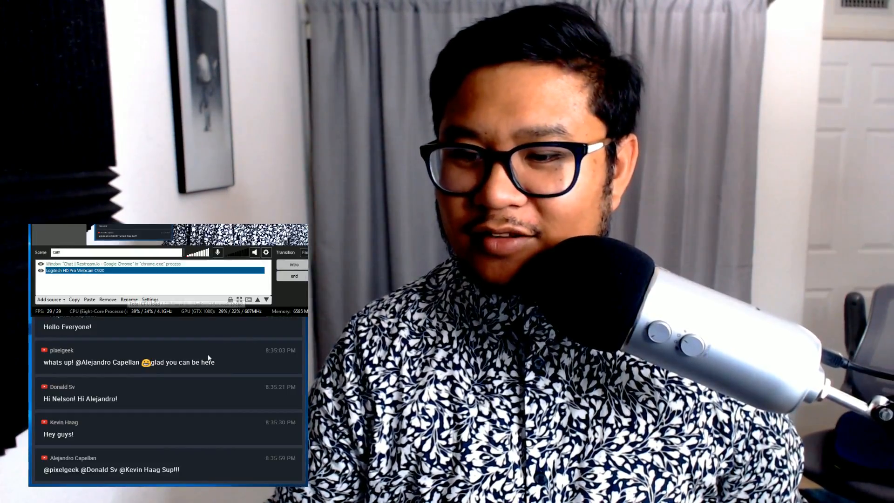
click(213, 327)
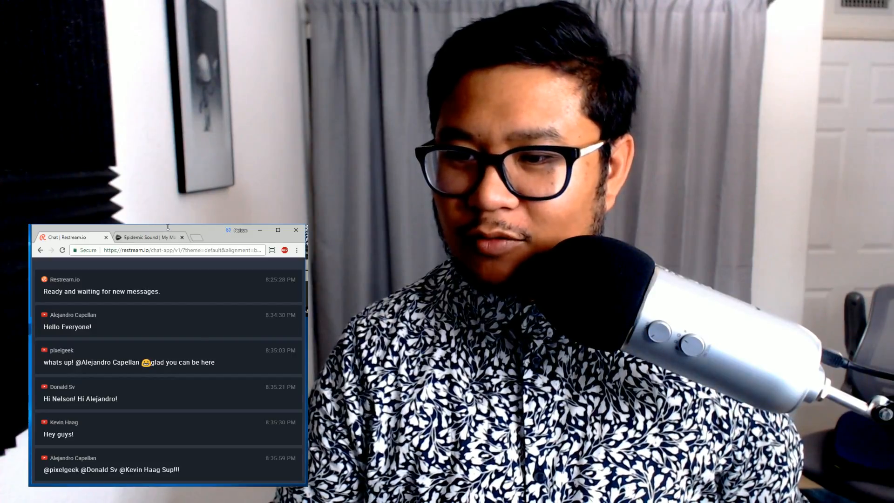
drag(163, 227, 163, 279)
key(alt+Tab)
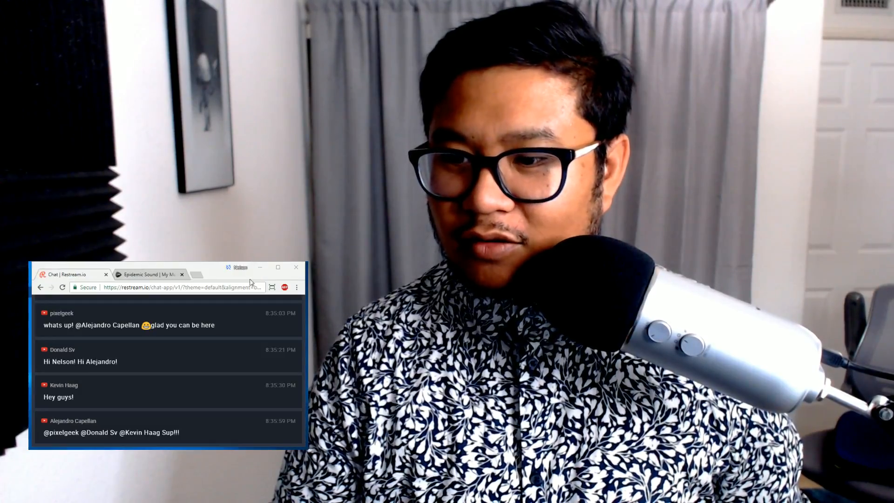
drag(192, 263, 192, 254)
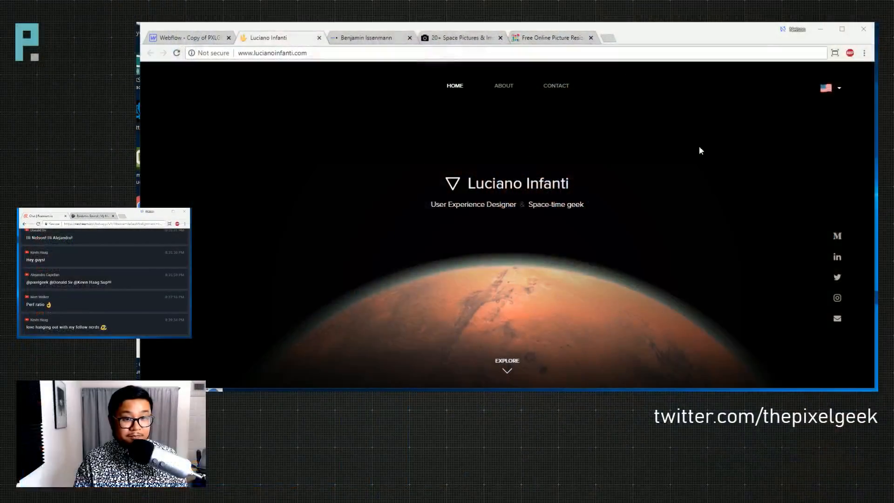
click(176, 52)
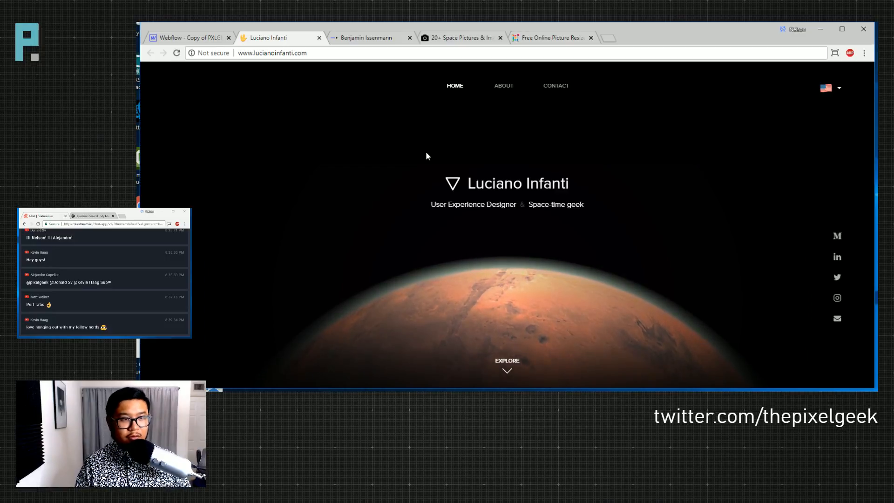
key(F5)
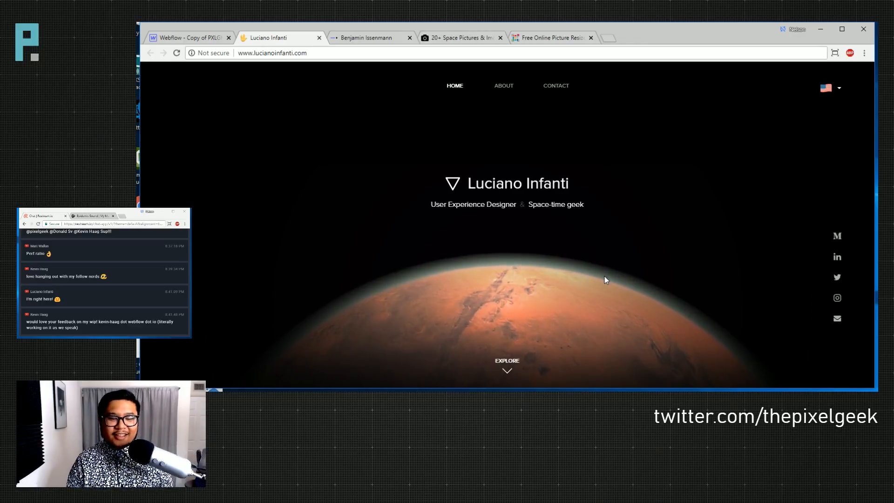
scroll(604, 272, down, 3)
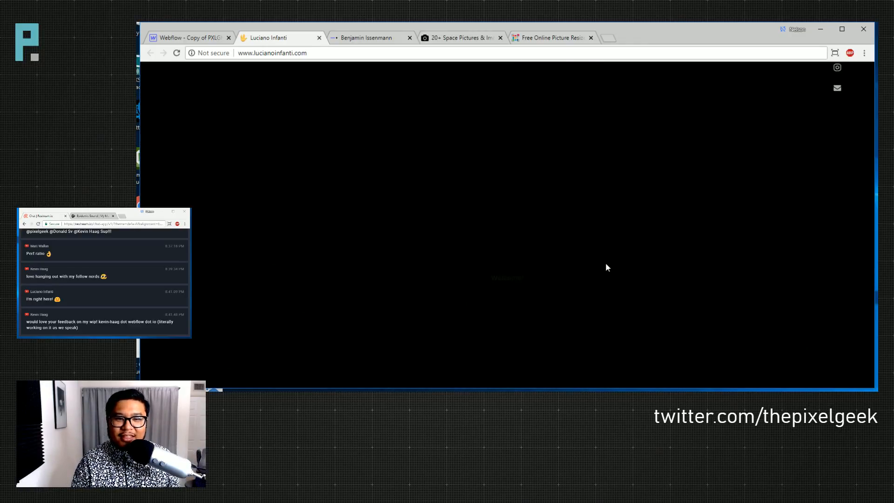
- Reload the portfolio homepage in Chrome
scroll(606, 263, down, 3)
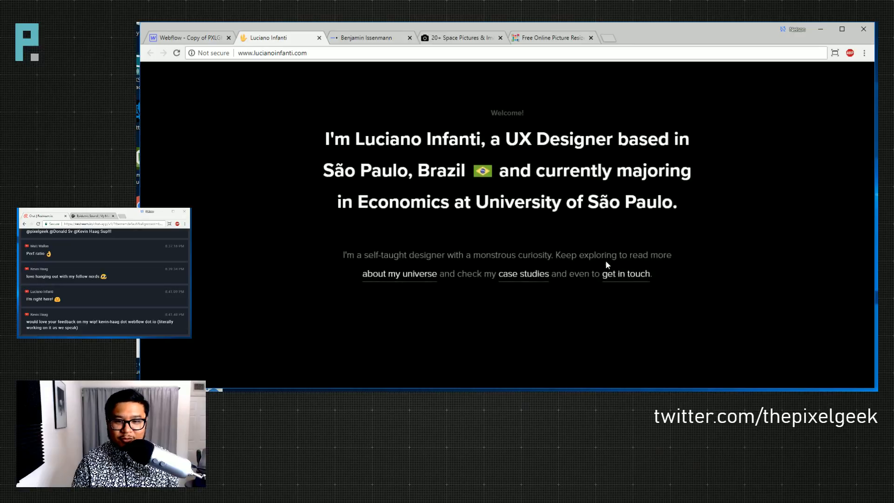
scroll(606, 263, up, 3)
scroll(506, 232, up, 5)
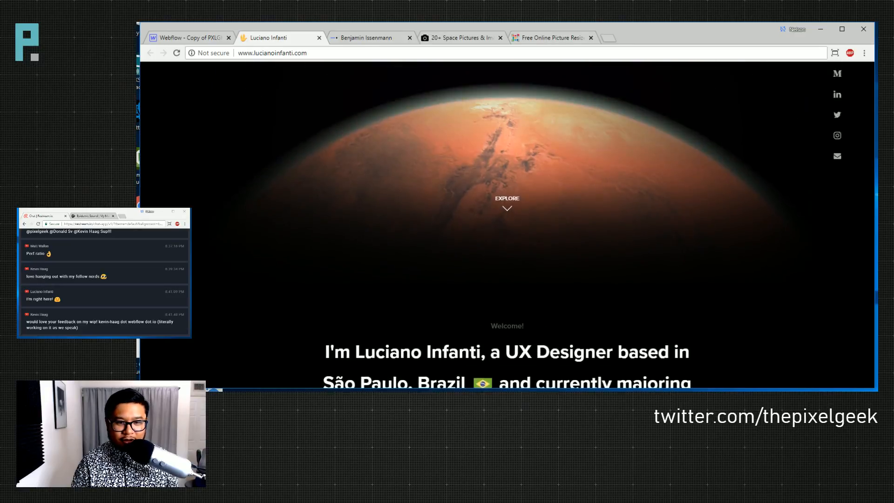
scroll(509, 269, down, 5)
scroll(509, 270, up, 6)
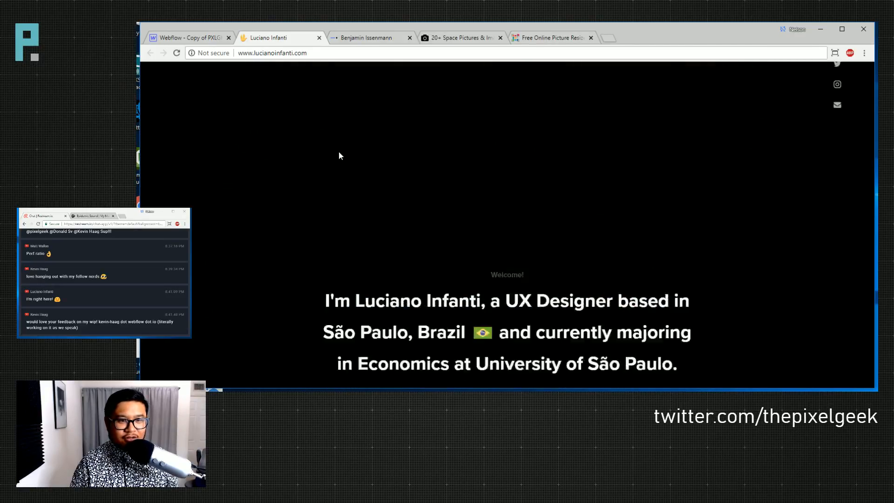
click(176, 53)
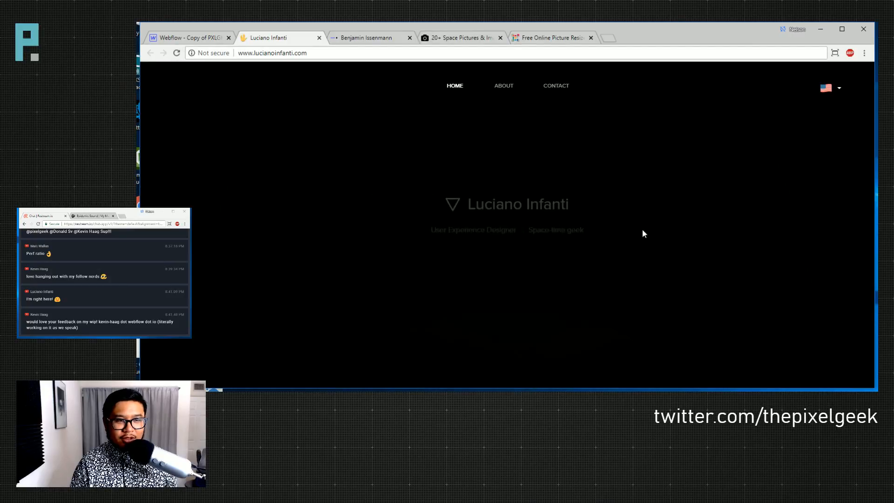
- Scroll down through the homepage's intro paragraph
scroll(643, 235, down, 2)
scroll(643, 235, down, 3)
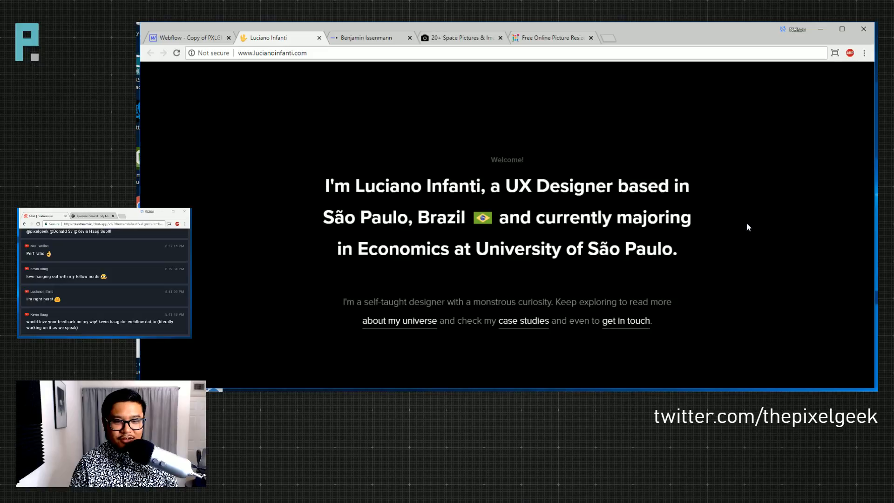
scroll(746, 223, down, 1)
scroll(747, 223, up, 1)
scroll(747, 223, up, 1)
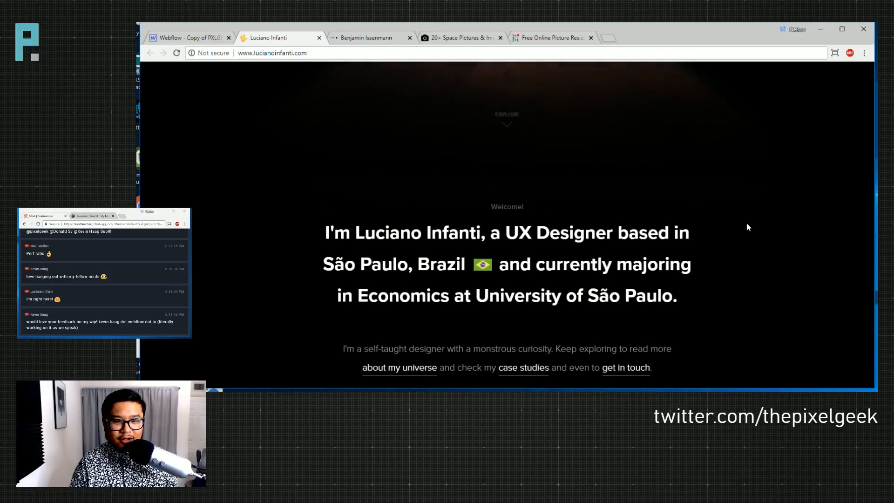
scroll(747, 223, down, 1)
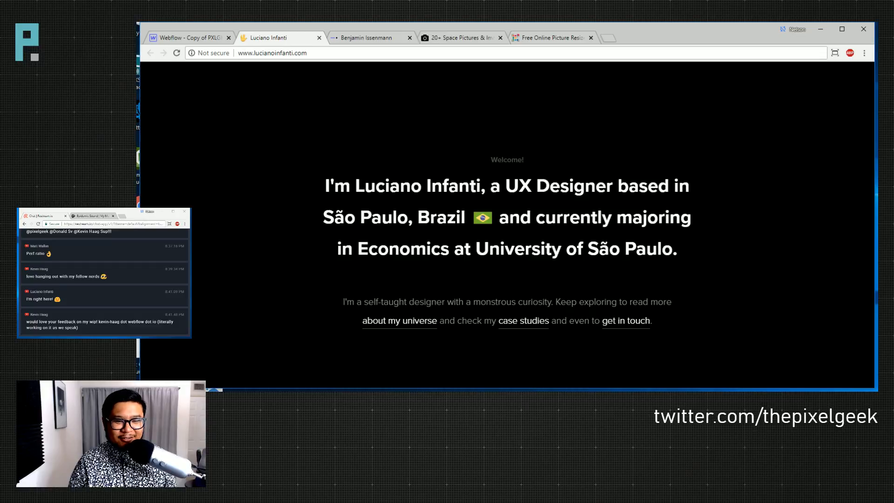
scroll(626, 241, down, 1)
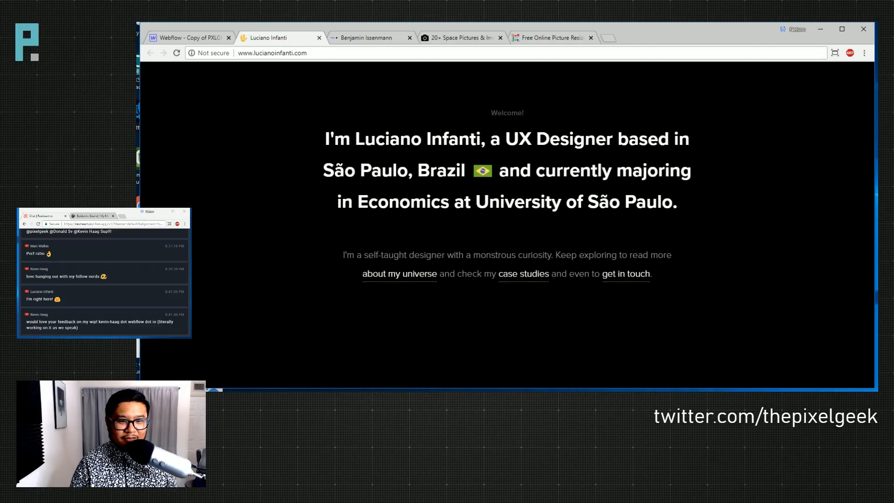
scroll(528, 208, down, 2)
scroll(528, 208, up, 2)
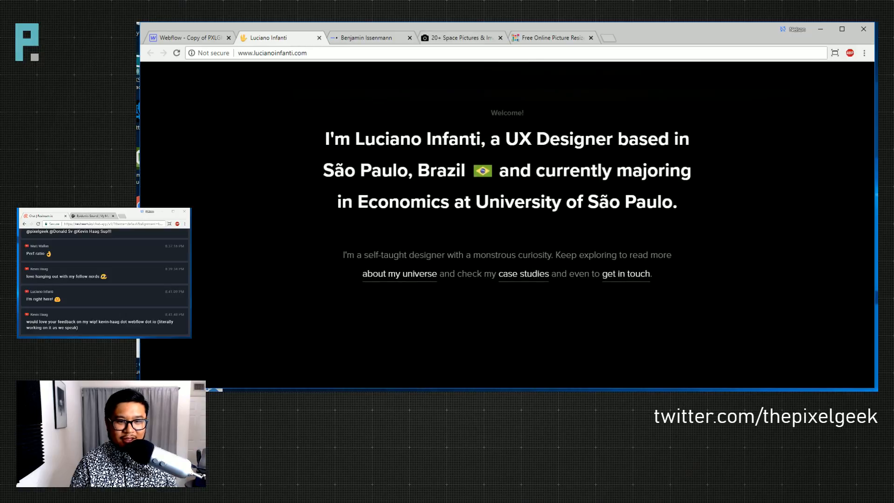
scroll(529, 211, up, 1)
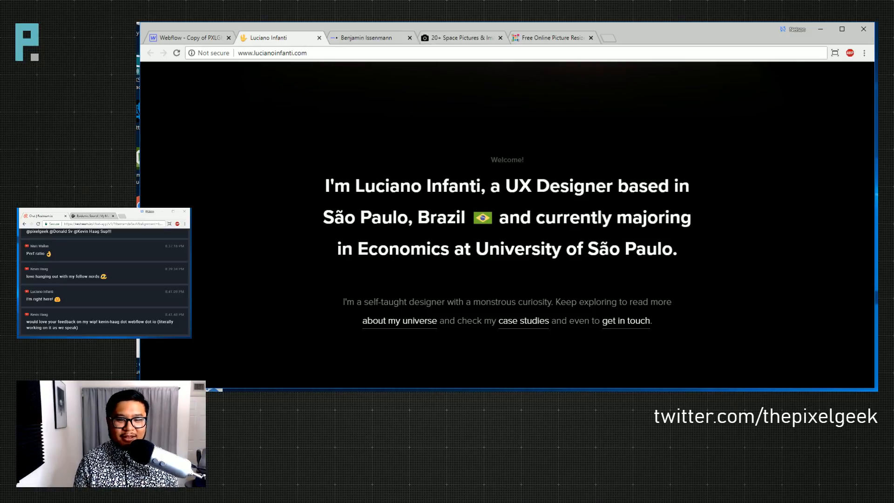
scroll(636, 263, down, 1)
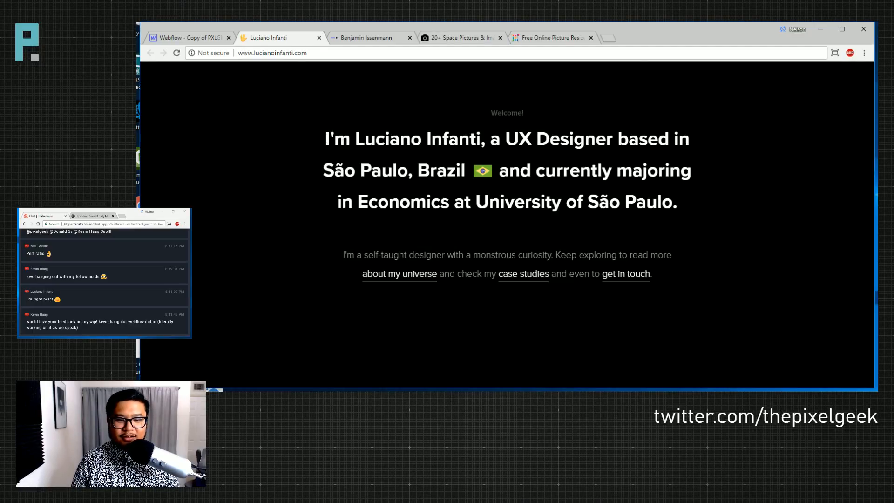
- Highlight the phrase 'monstrous curiosity' in the intro, then scroll back to the top
drag(473, 255, 535, 256)
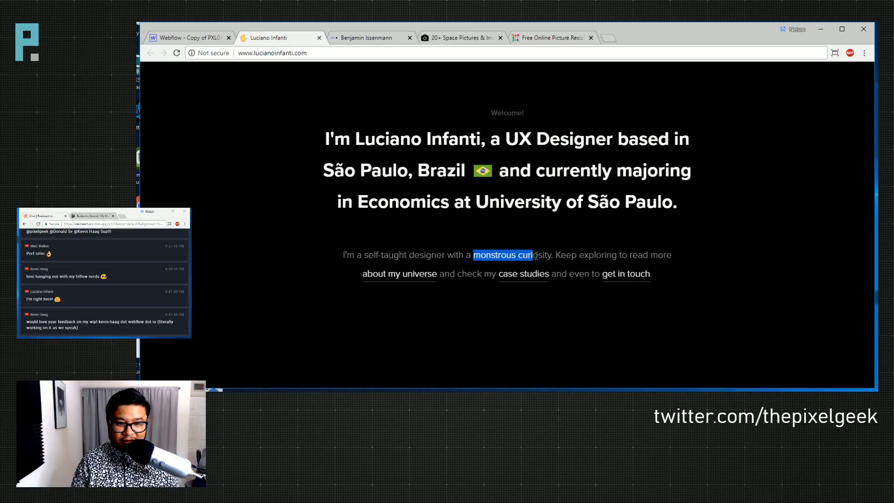
click(536, 256)
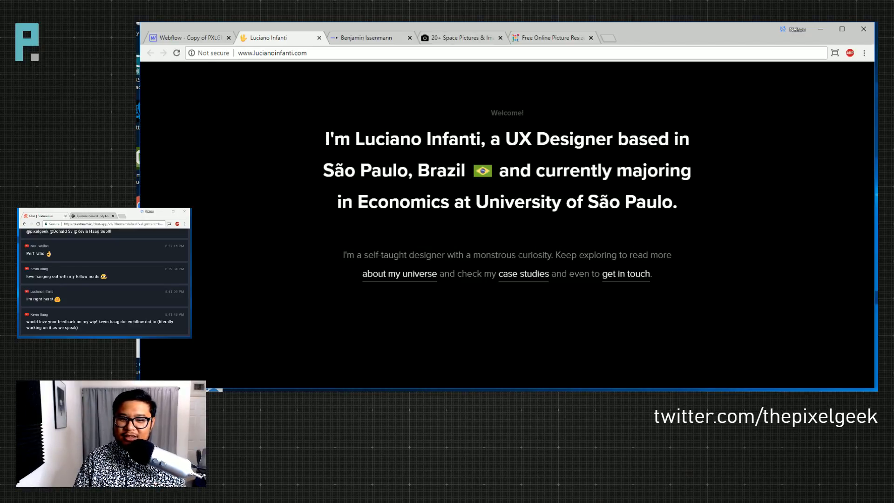
drag(480, 255, 545, 255)
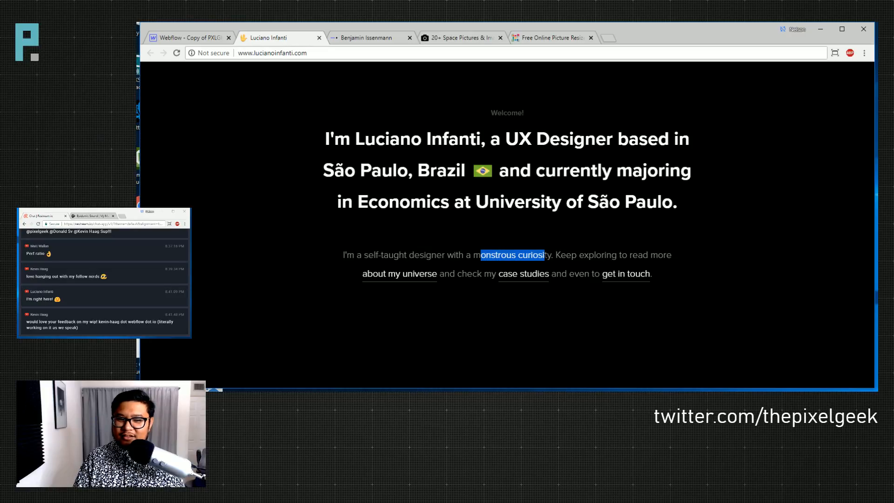
scroll(543, 256, up, 5)
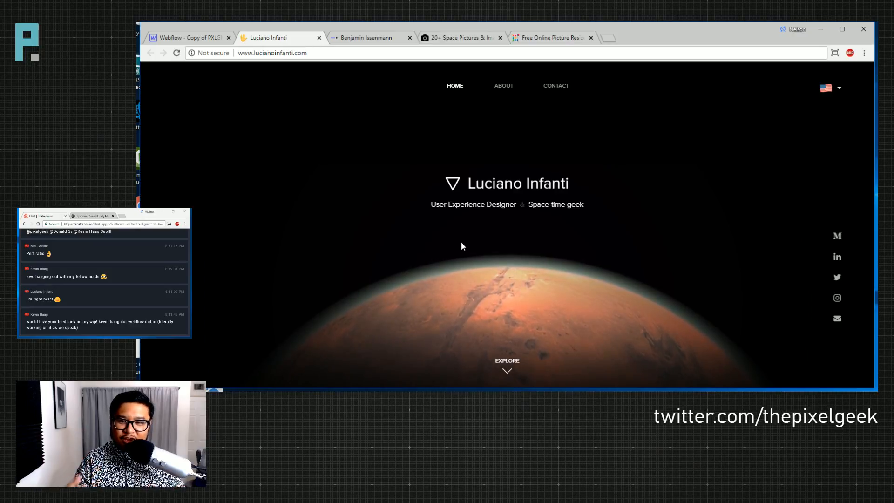
- Scroll past the 'LMS redesigned' and 'Terráqueos' case studies to the 'Get in touch' footer
scroll(461, 241, down, 5)
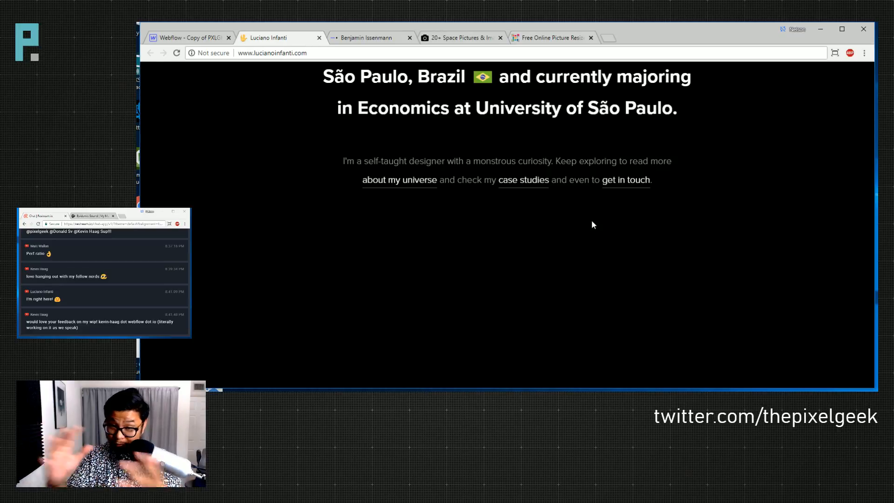
scroll(592, 224, down, 1)
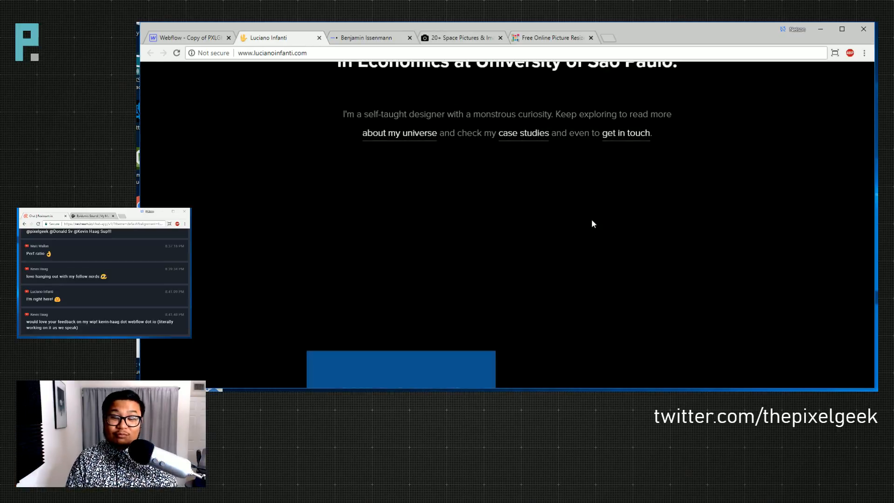
scroll(592, 225, down, 3)
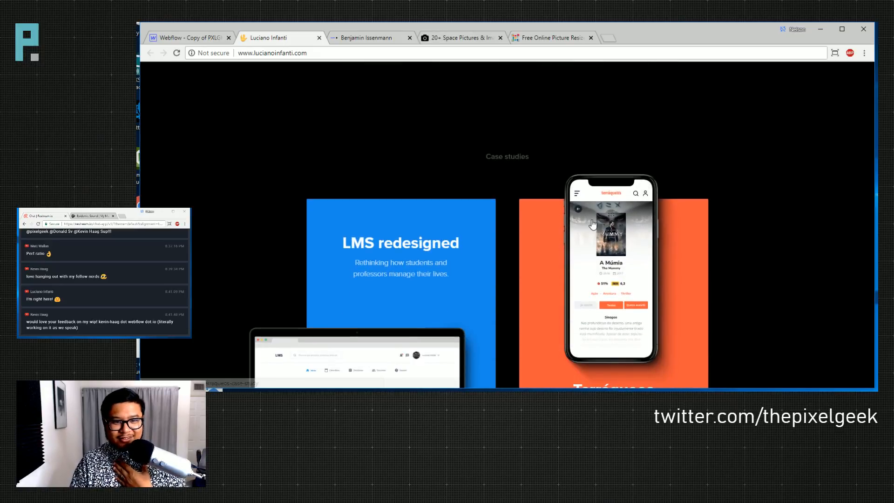
scroll(592, 224, down, 1)
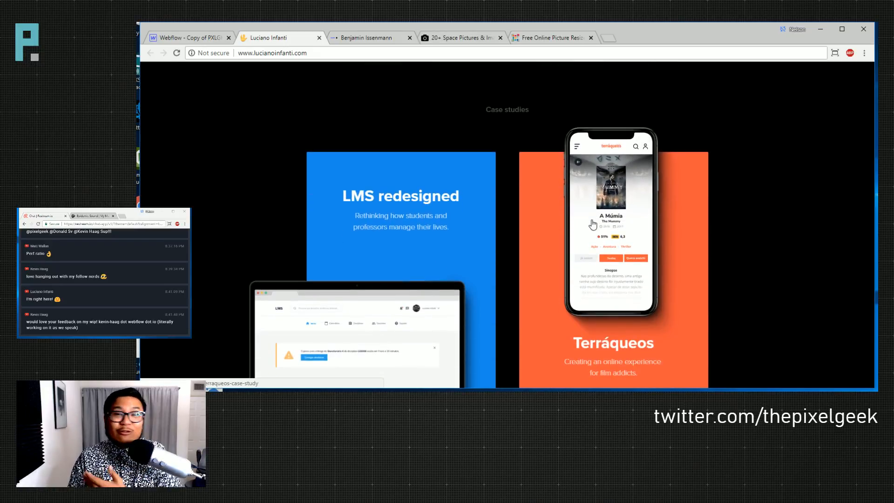
scroll(592, 224, down, 1)
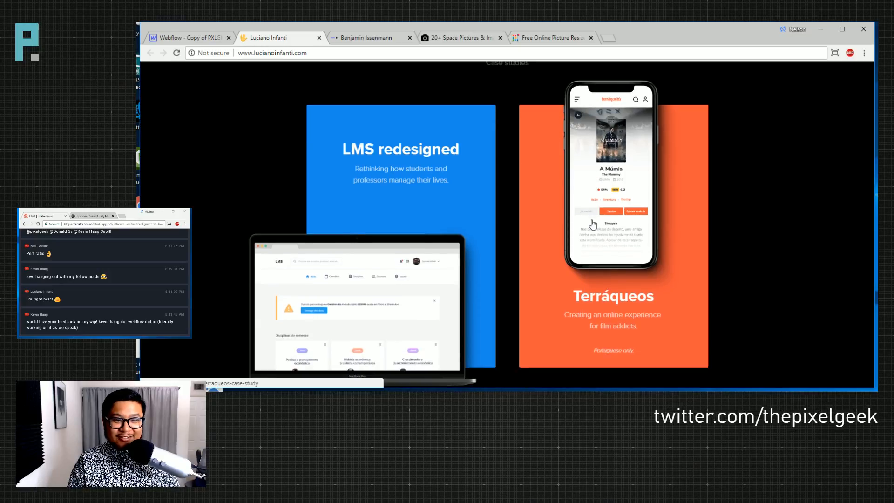
scroll(592, 224, down, 2)
scroll(592, 225, up, 2)
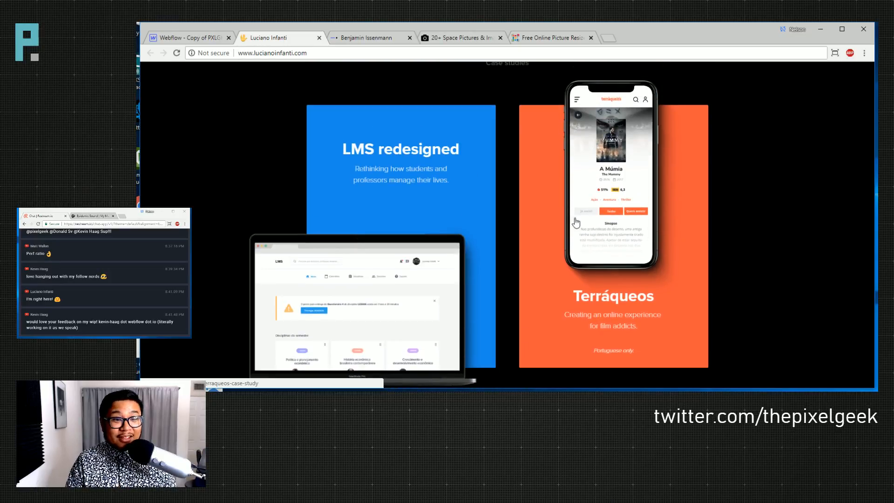
scroll(579, 201, down, 2)
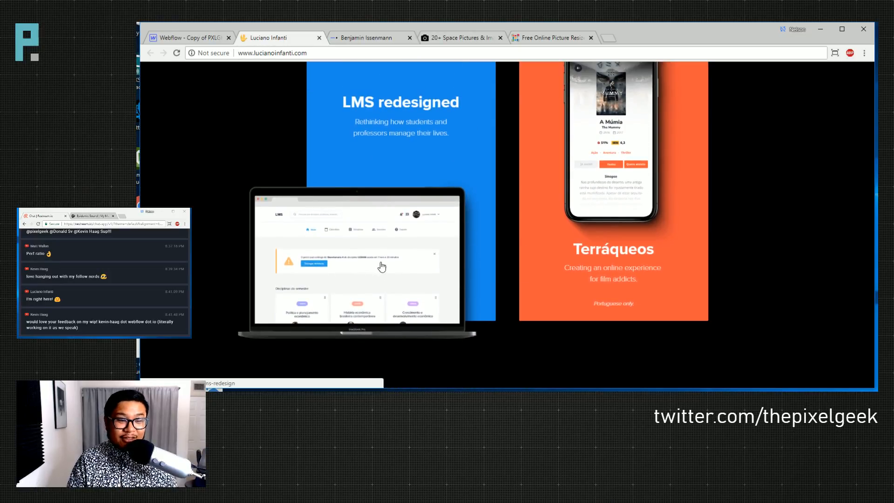
scroll(367, 279, up, 2)
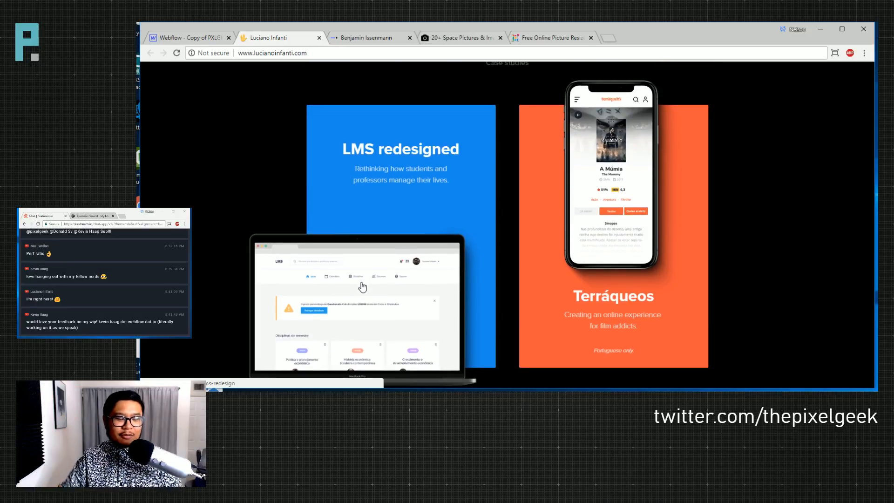
scroll(368, 272, down, 6)
scroll(368, 271, down, 3)
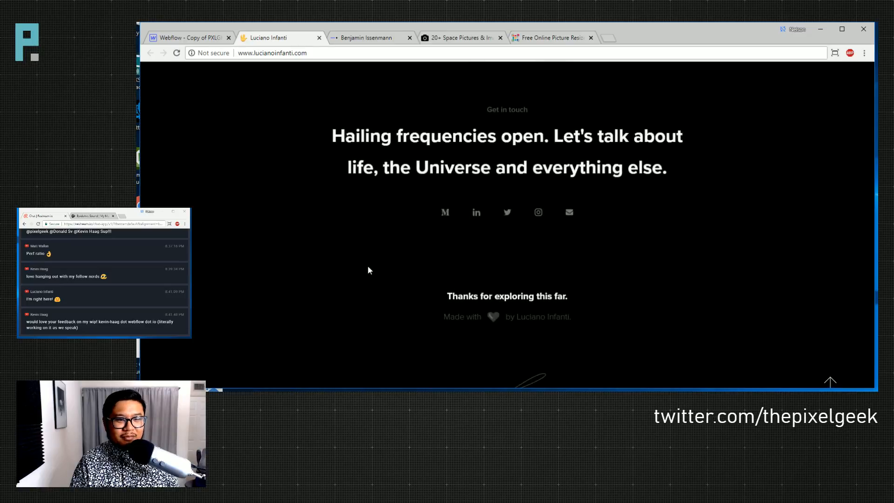
- Scroll to the 'Thanks for exploring this far' signature, then back up to the Mars hero
scroll(369, 270, down, 2)
scroll(368, 270, up, 3)
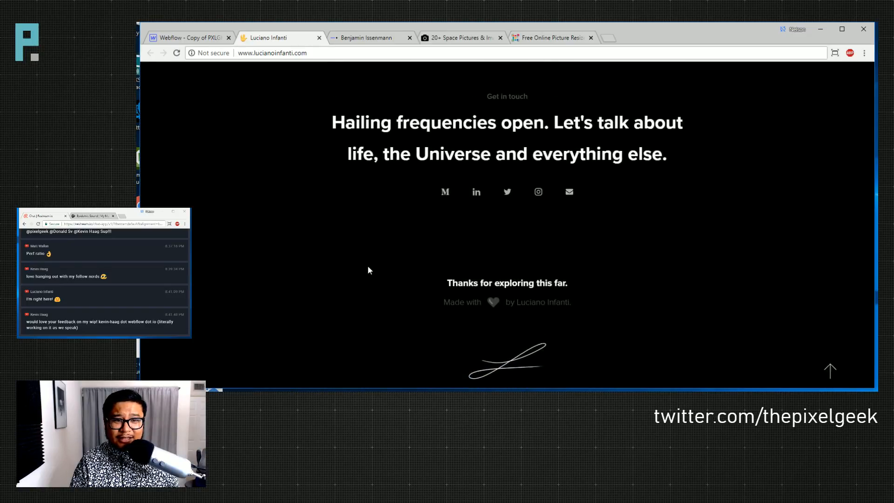
scroll(368, 270, down, 5)
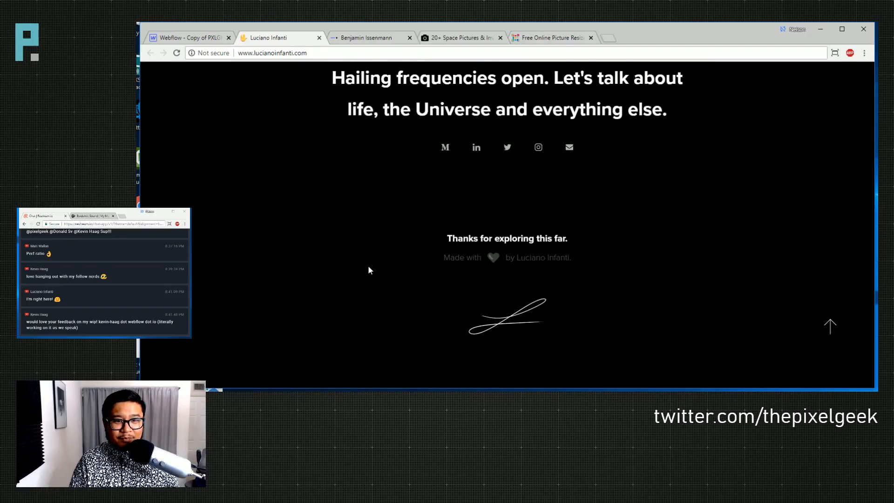
scroll(368, 268, down, 5)
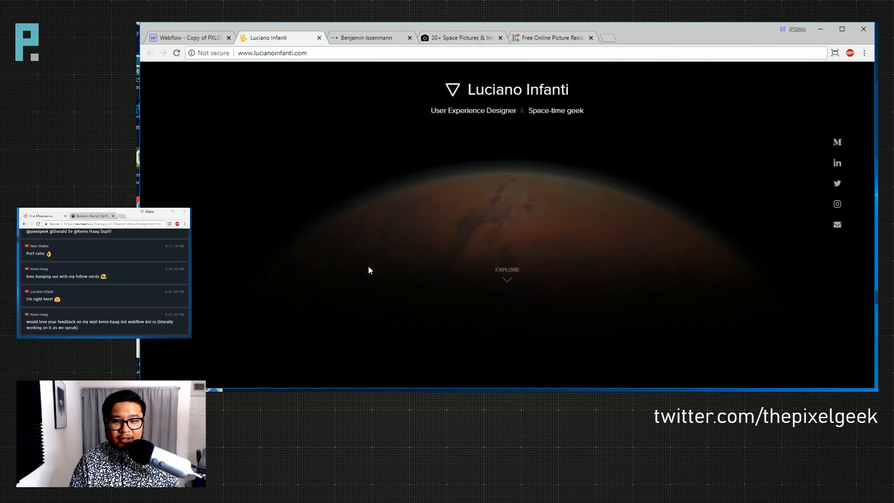
scroll(367, 269, down, 5)
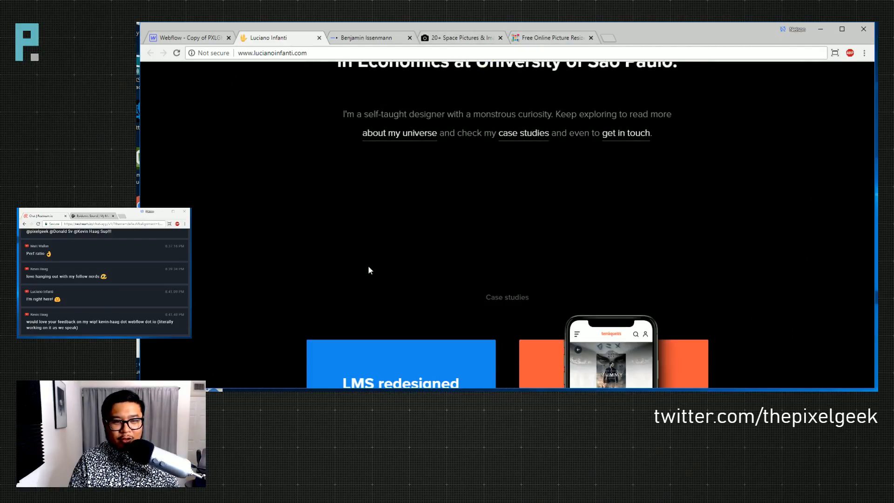
scroll(367, 269, down, 3)
scroll(368, 268, down, 5)
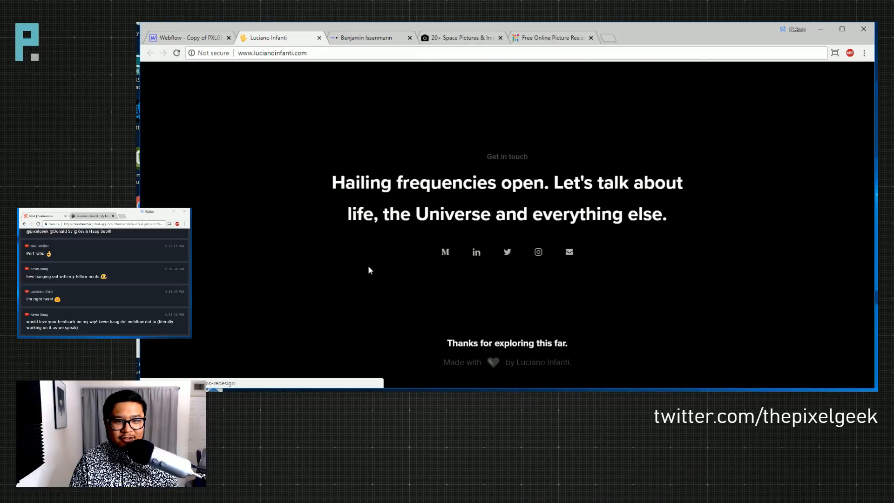
scroll(368, 269, down, 1)
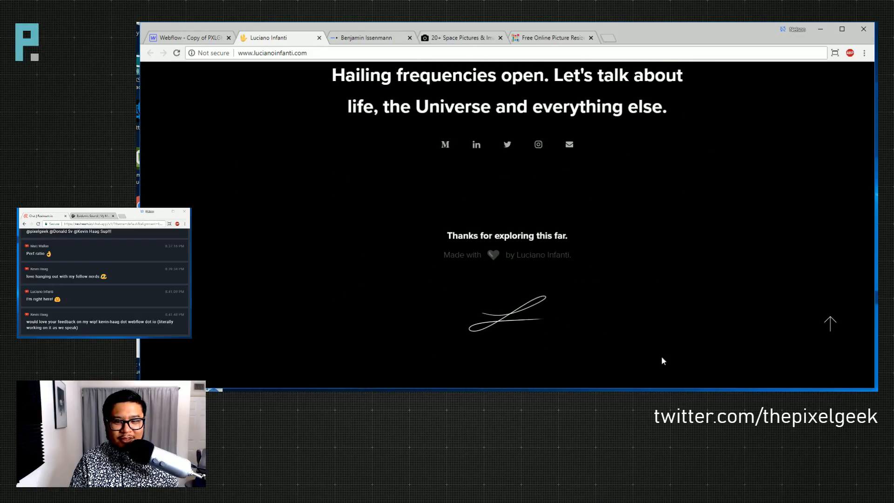
scroll(610, 361, up, 1)
scroll(609, 361, down, 1)
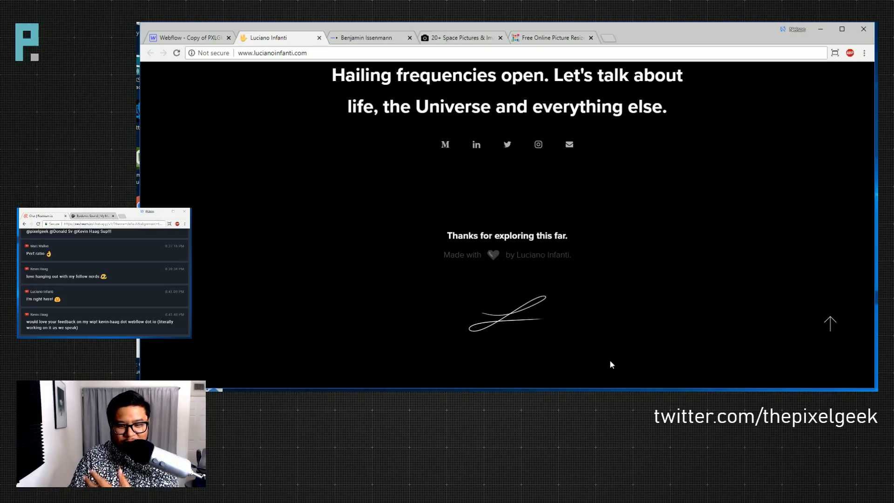
scroll(605, 338, up, 5)
scroll(605, 337, up, 10)
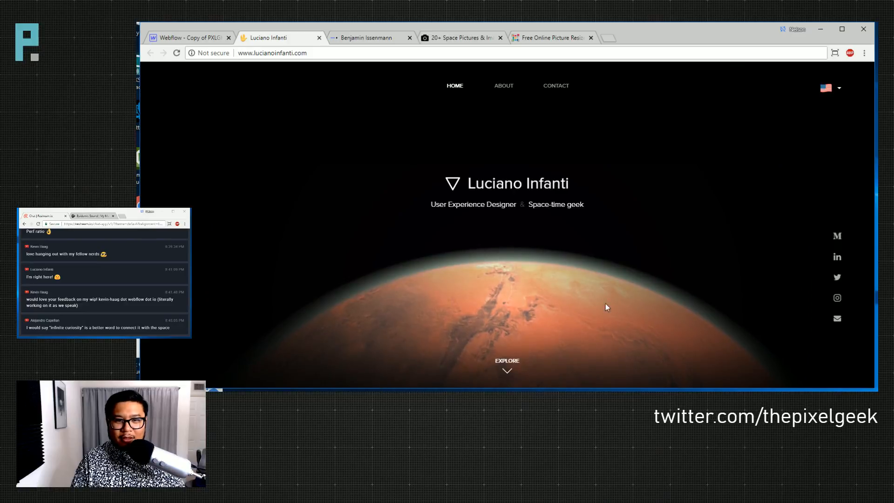
- Open the About page and scroll down to the bold paragraph about intense curiosity
click(504, 87)
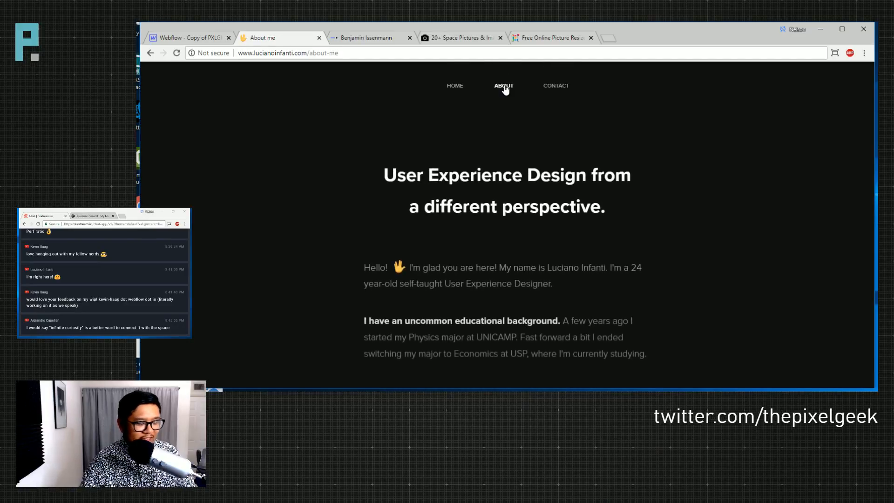
scroll(546, 191, down, 2)
scroll(548, 192, up, 2)
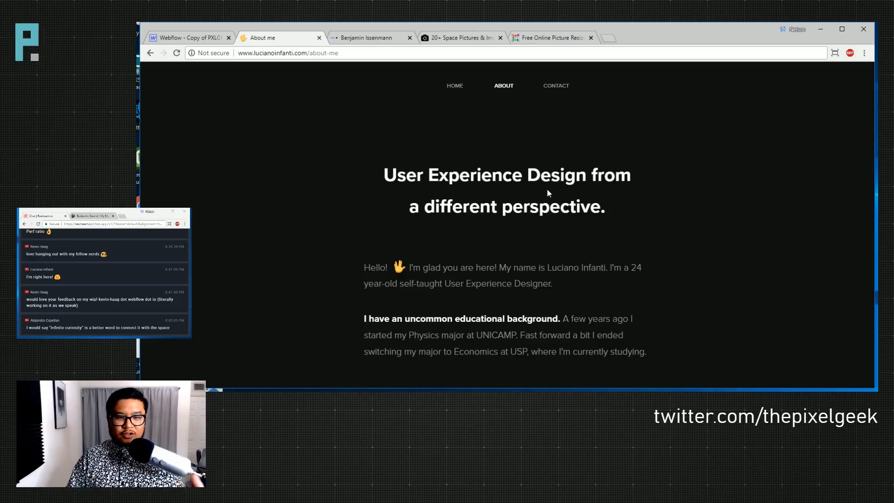
scroll(546, 188, down, 8)
scroll(547, 188, down, 2)
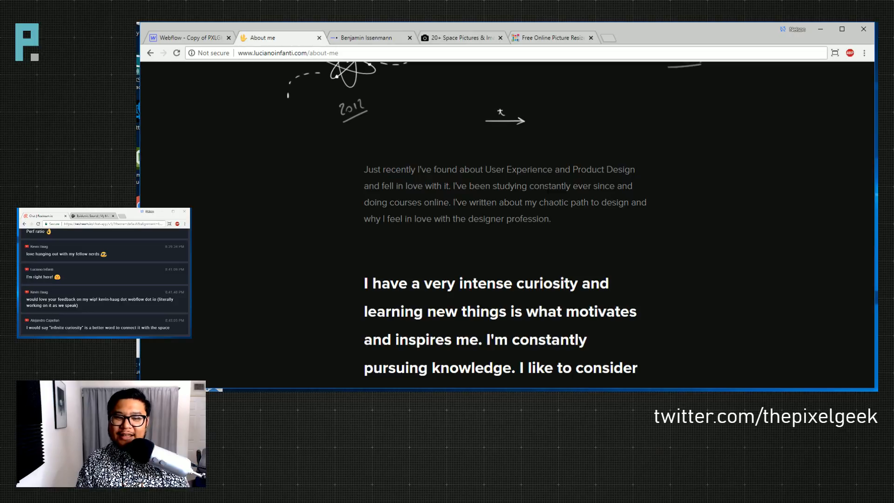
scroll(565, 180, down, 2)
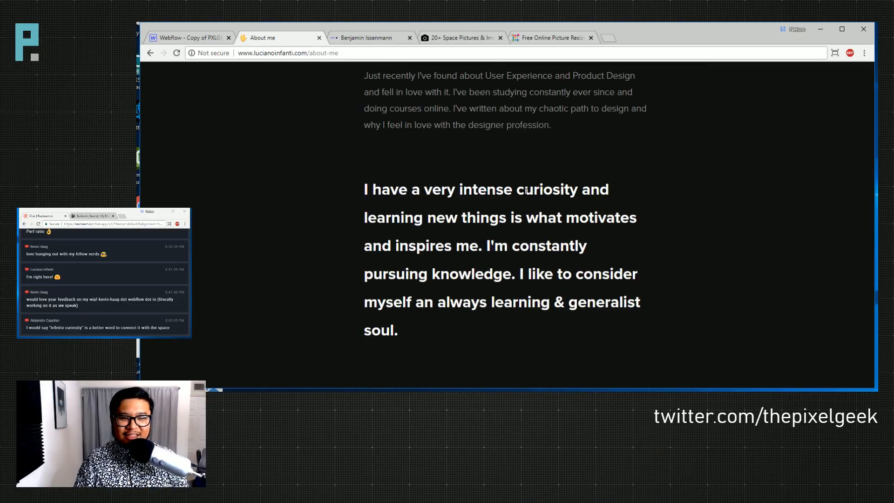
drag(420, 185, 439, 218)
click(415, 265)
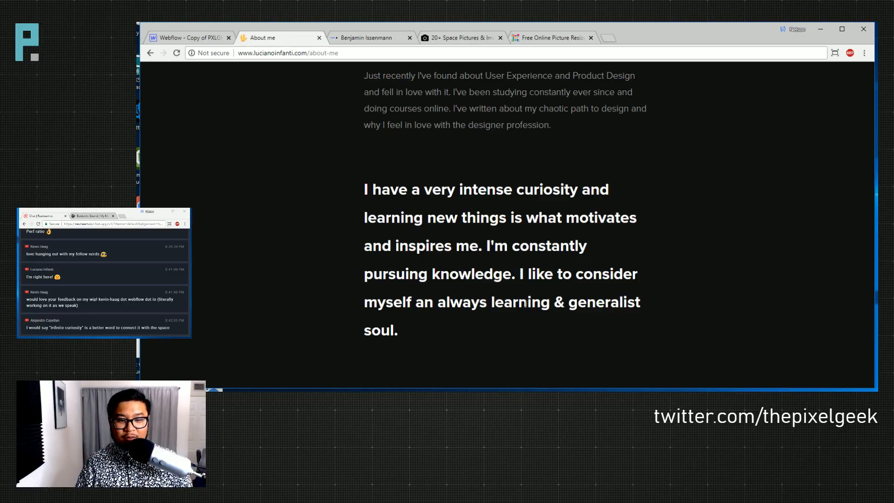
scroll(421, 317, down, 5)
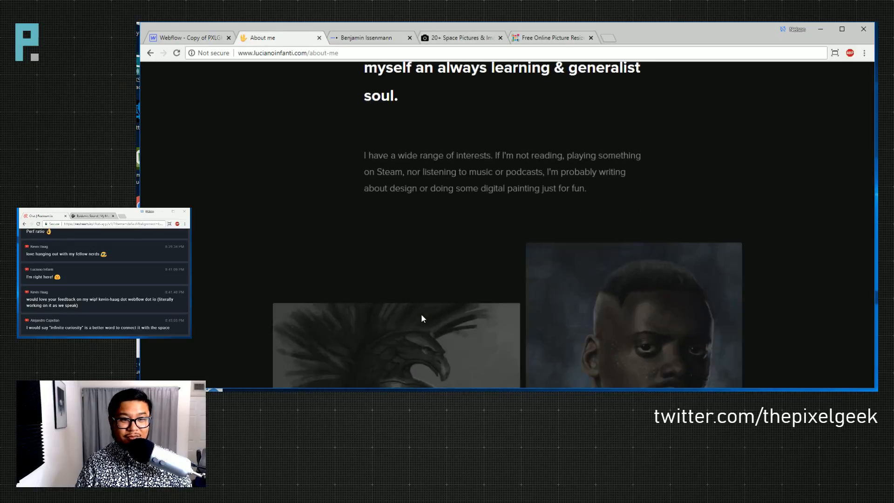
scroll(422, 318, up, 5)
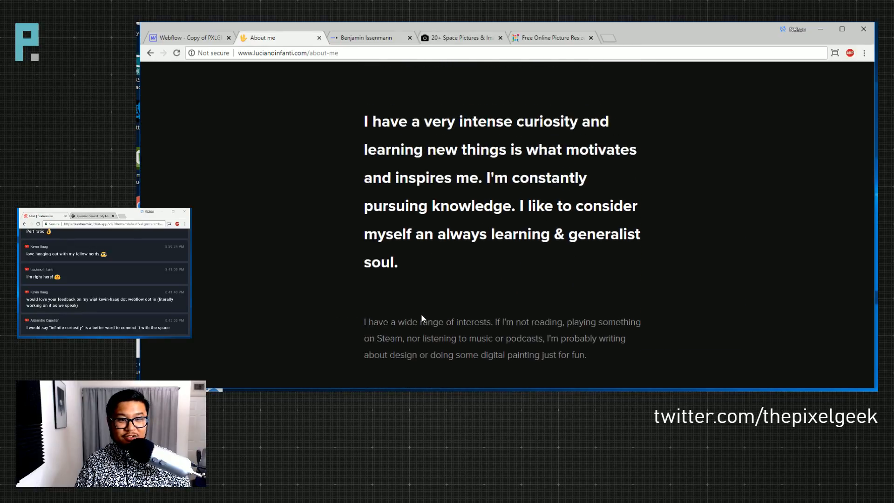
scroll(423, 318, up, 1)
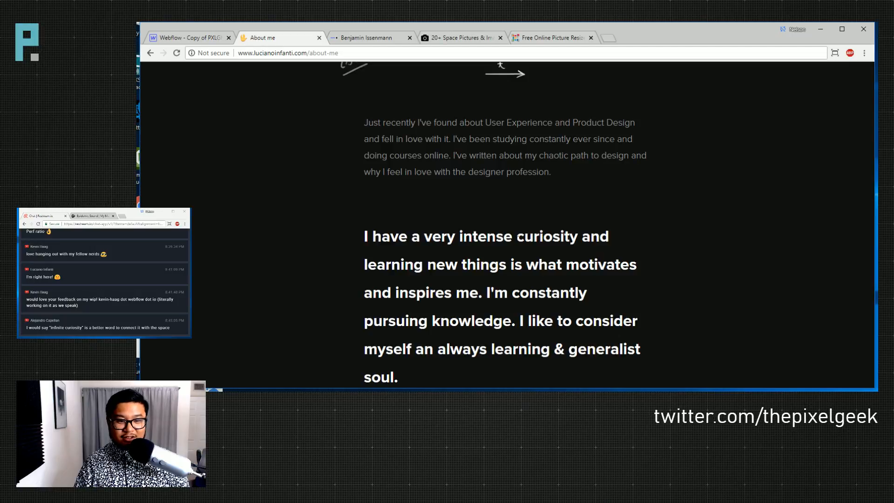
drag(458, 236, 564, 236)
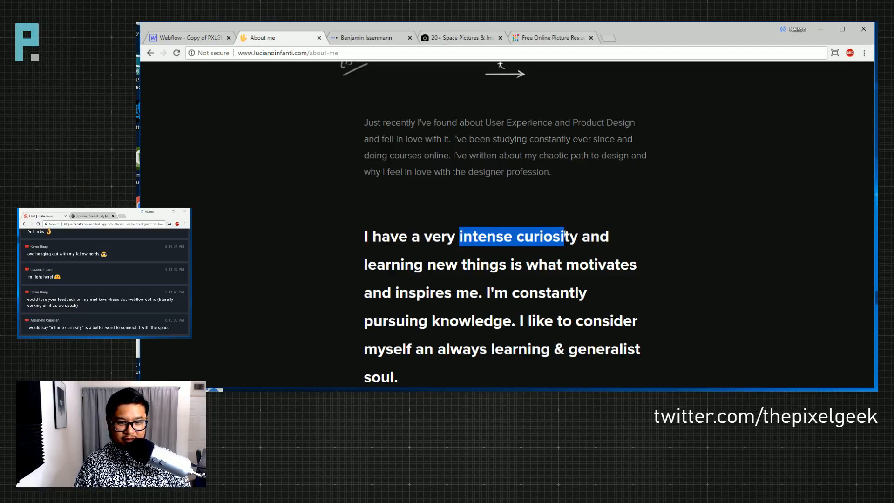
click(563, 248)
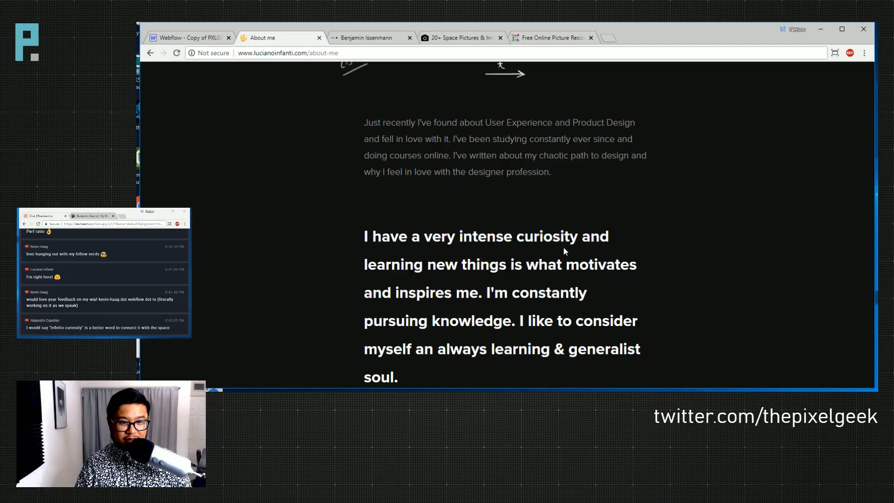
drag(473, 237, 550, 237)
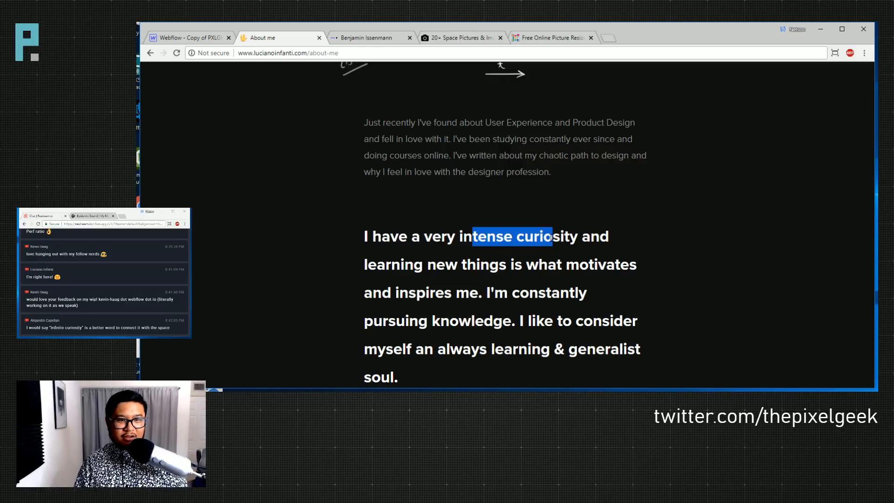
scroll(554, 218, up, 1)
drag(460, 169, 548, 170)
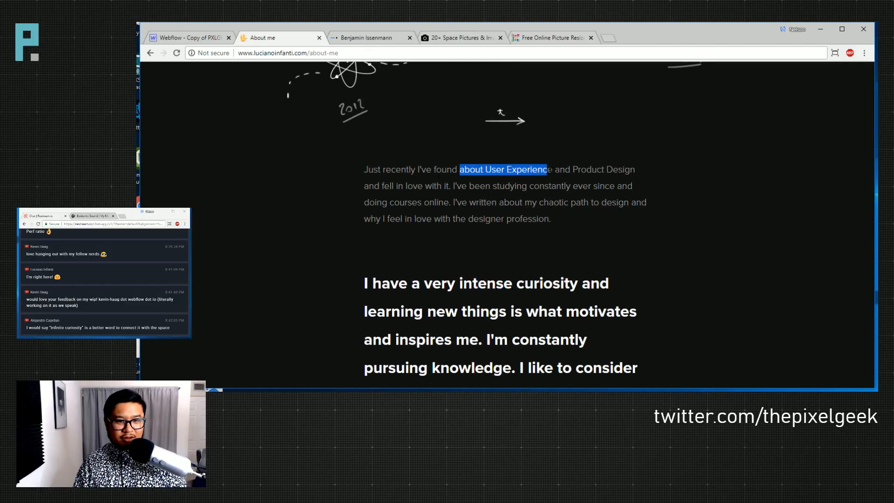
click(566, 216)
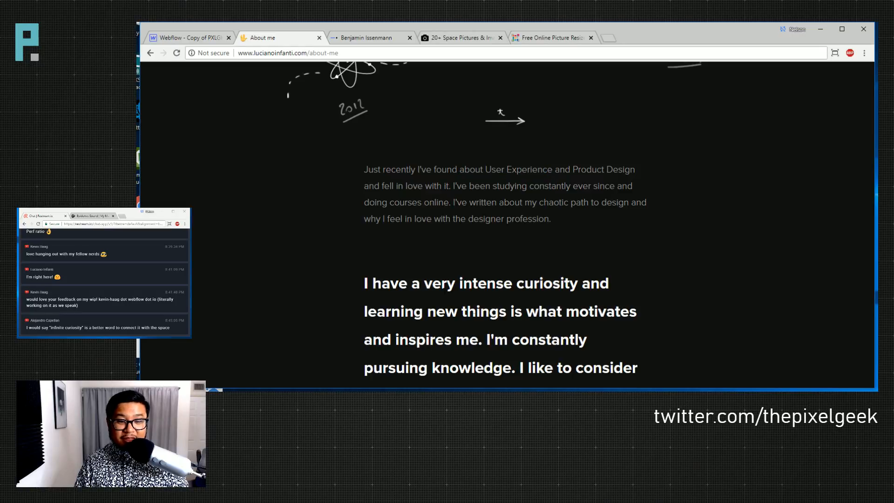
scroll(397, 145, up, 10)
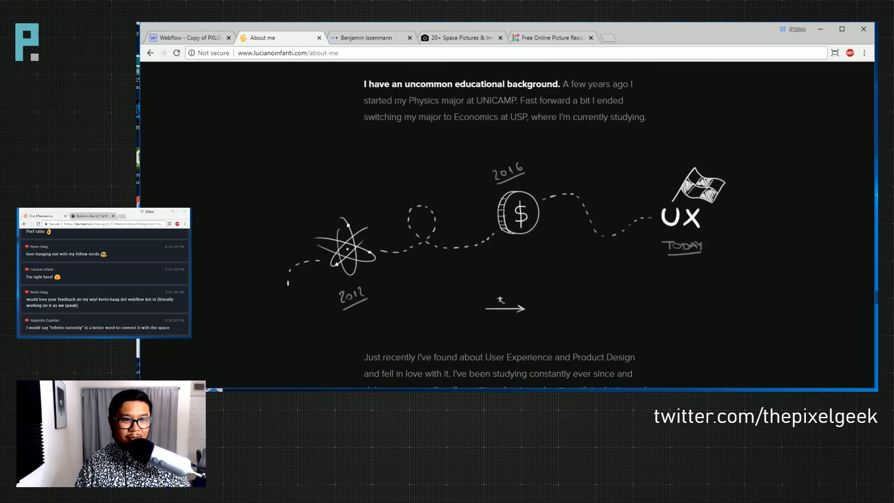
click(455, 87)
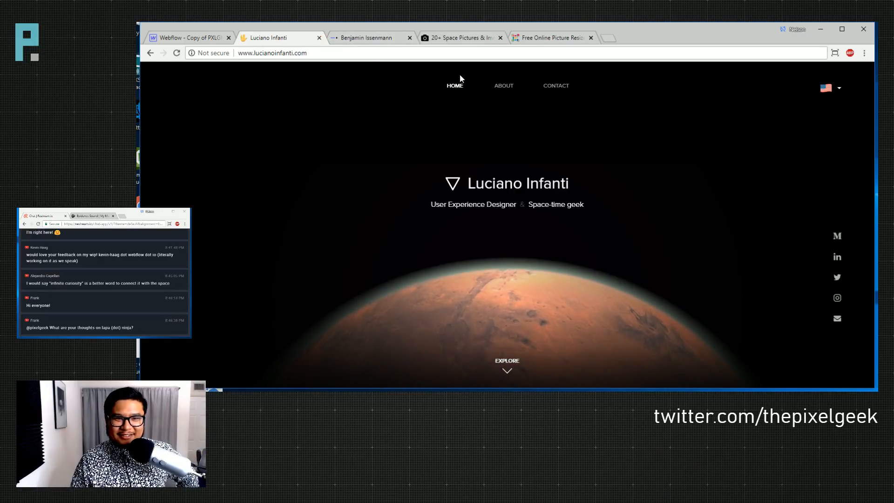
- Switch between the About and Home pages, ending on About me
click(501, 88)
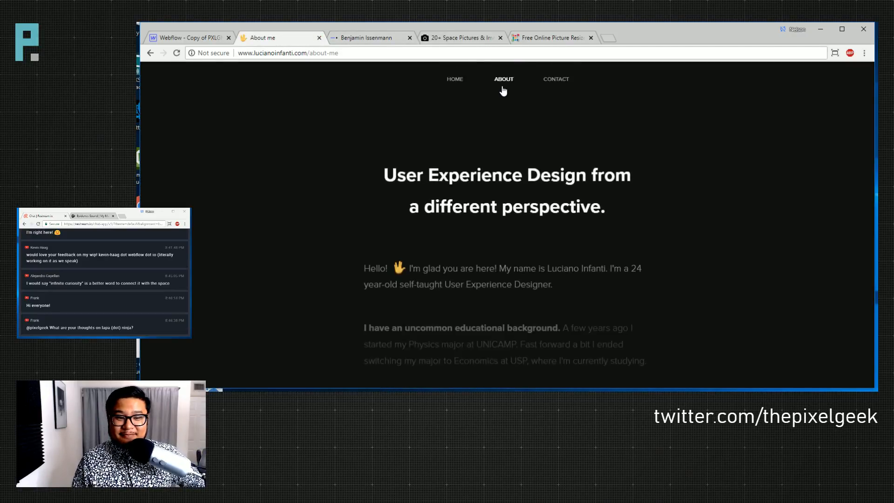
click(455, 88)
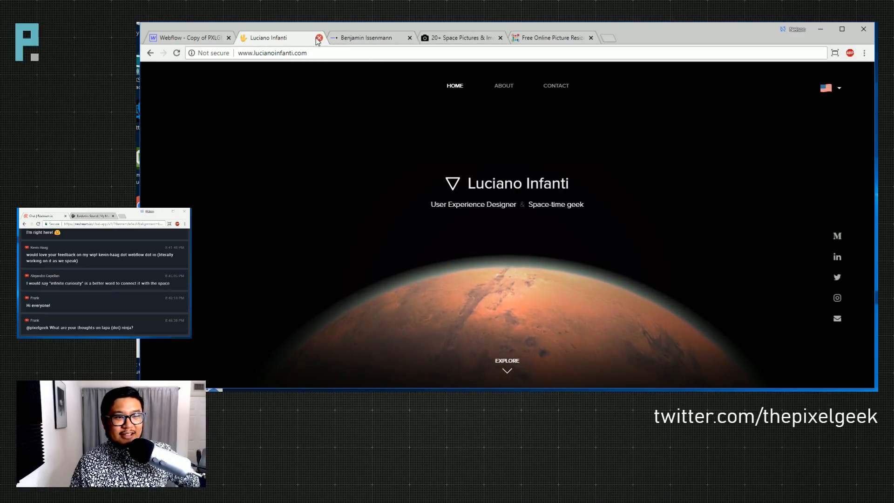
click(504, 87)
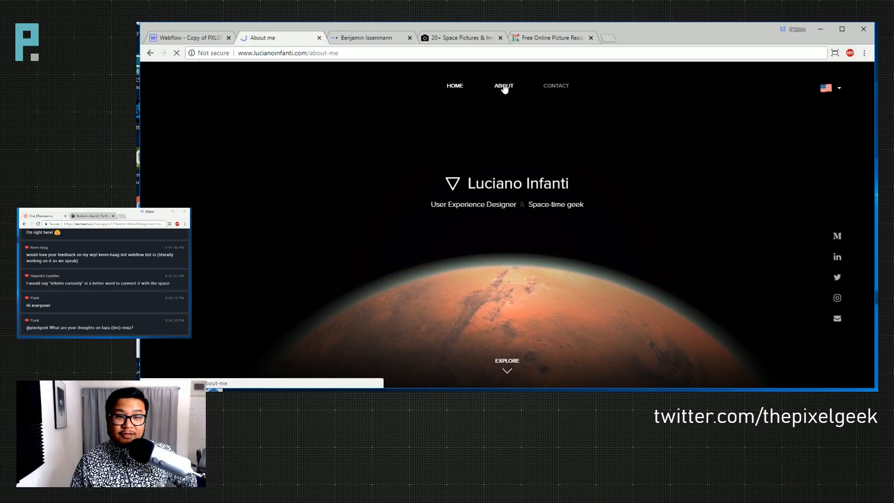
- Scroll the About me page past the digital paintings to the 'Thanks for dropping by' footer
scroll(624, 229, down, 5)
scroll(609, 233, down, 10)
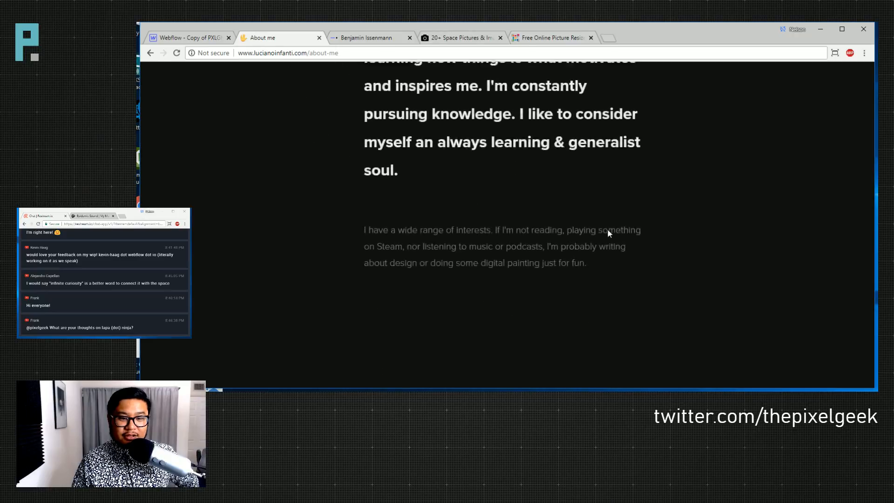
scroll(608, 233, down, 5)
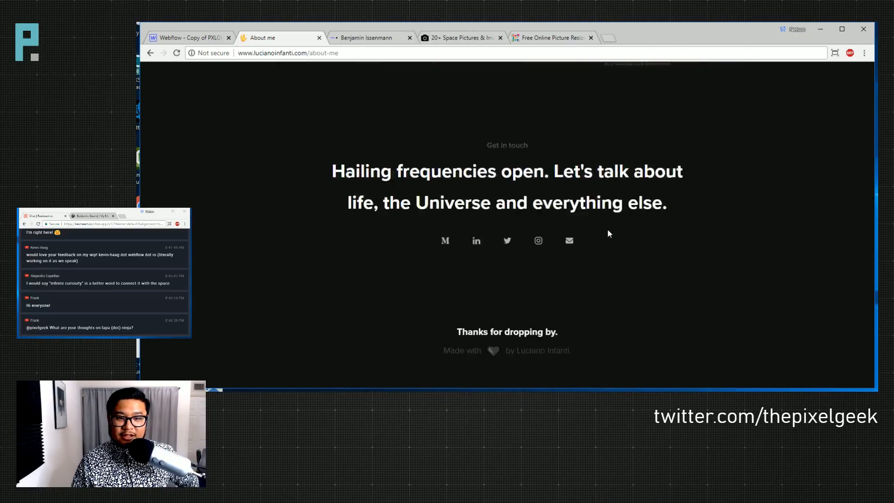
scroll(637, 210, up, 6)
scroll(640, 218, up, 3)
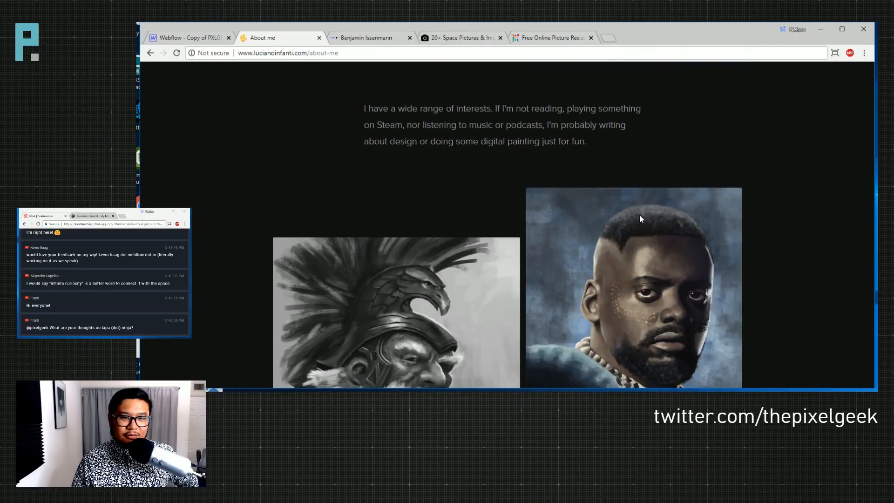
scroll(640, 216, down, 2)
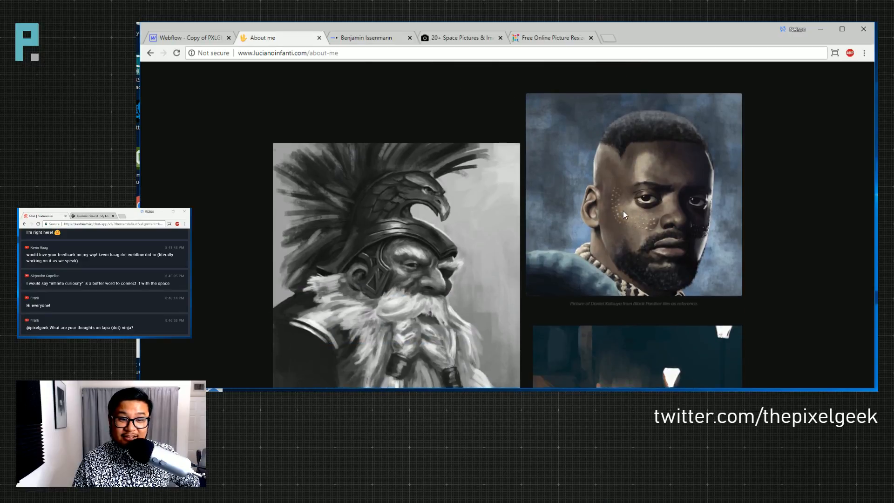
scroll(623, 210, down, 5)
scroll(623, 212, down, 3)
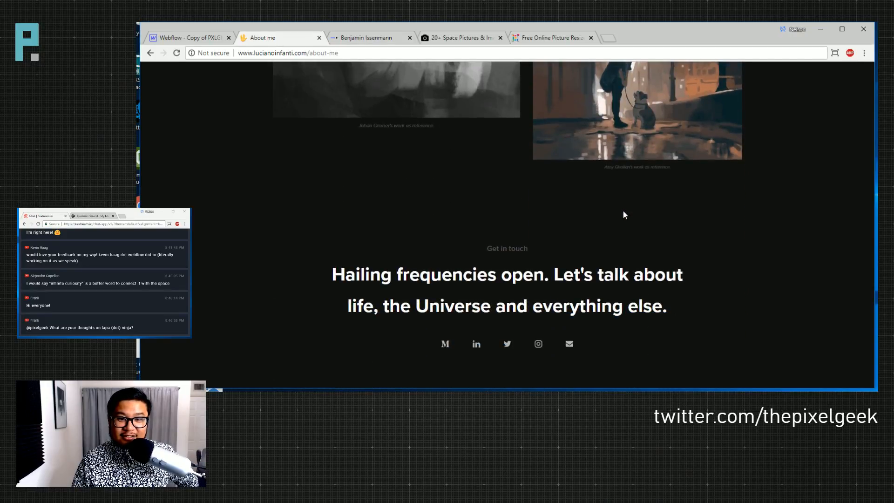
scroll(624, 213, down, 4)
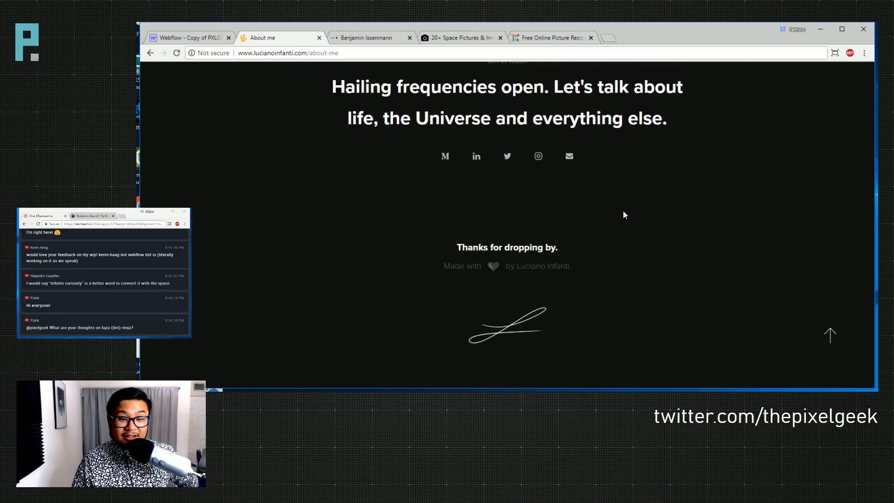
- Close the About me tab to reveal the next portfolio with its Weblist project
click(319, 38)
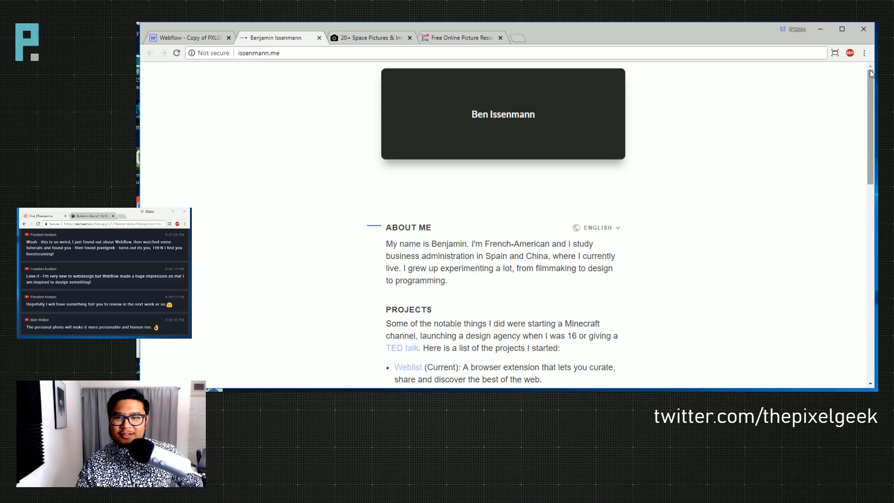
drag(873, 85, 869, 65)
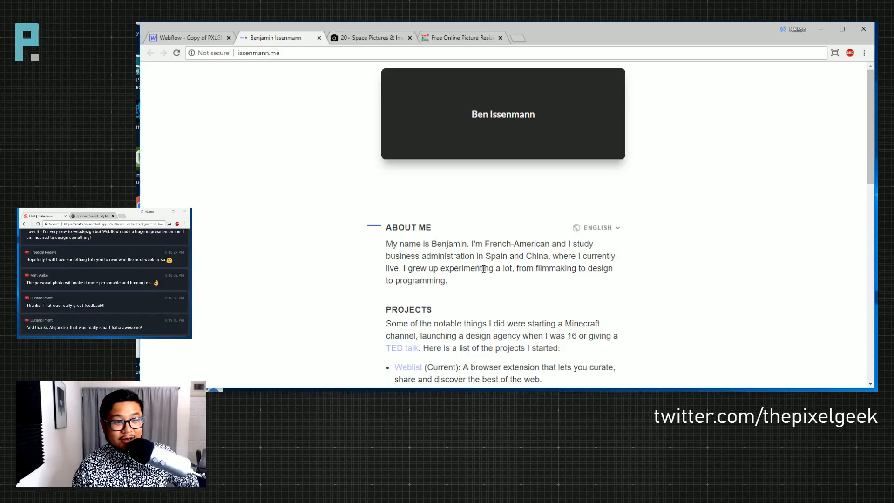
scroll(549, 264, down, 1)
scroll(550, 265, up, 1)
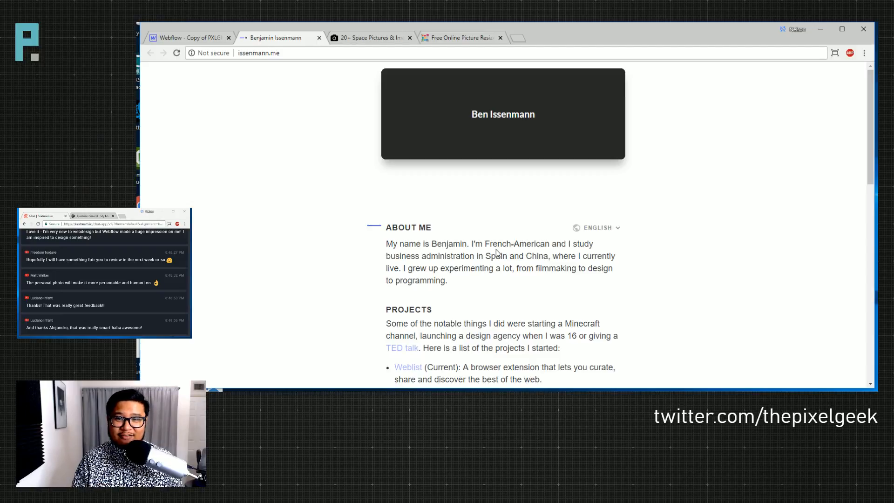
drag(869, 89, 865, 122)
drag(865, 126, 858, 56)
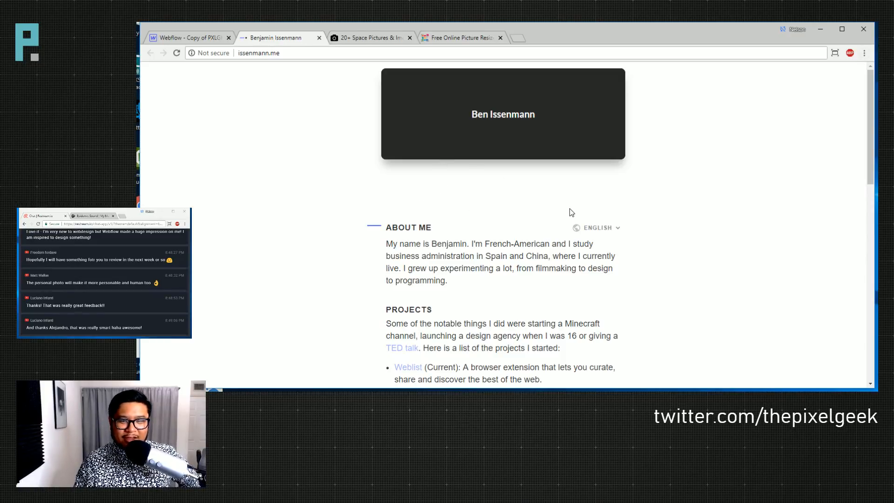
- Open DevTools and preview the page in device mode at Pixel 2 XL size
right_click(532, 203)
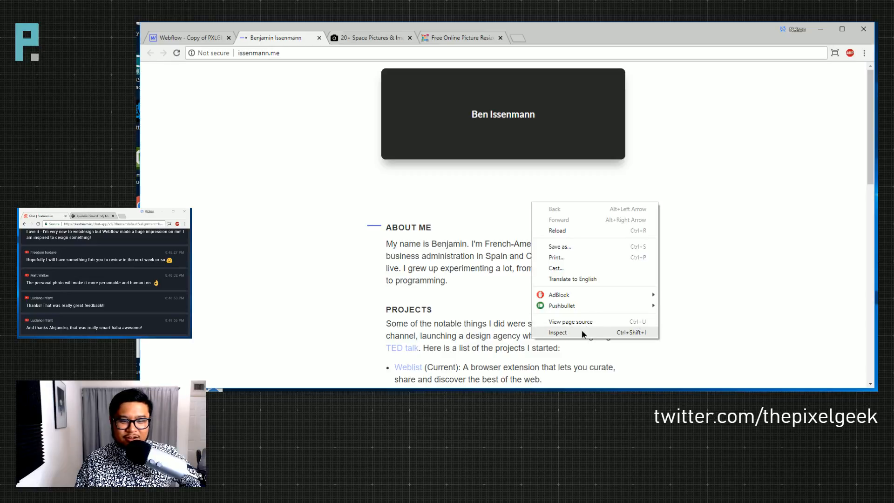
click(583, 334)
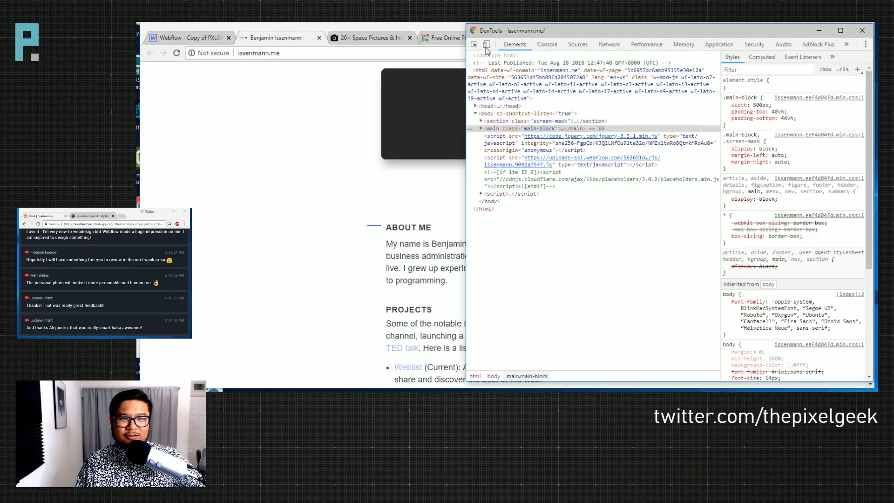
click(486, 46)
drag(549, 31, 813, 200)
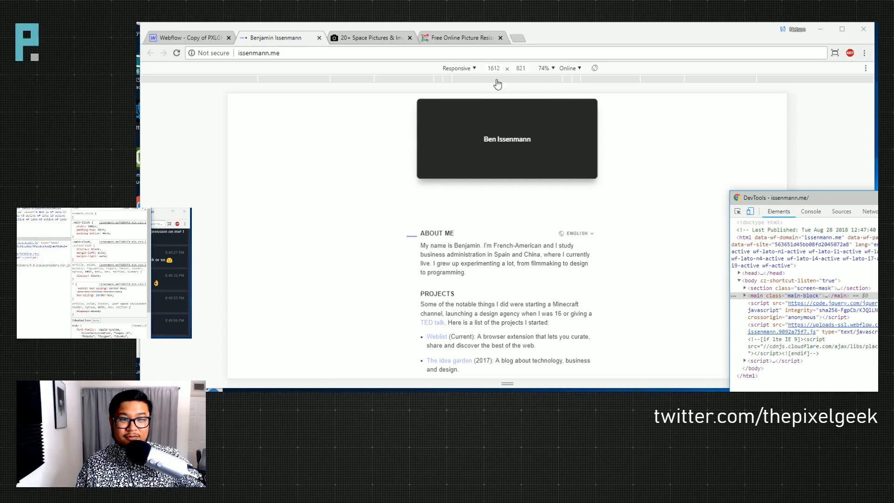
click(457, 68)
click(460, 122)
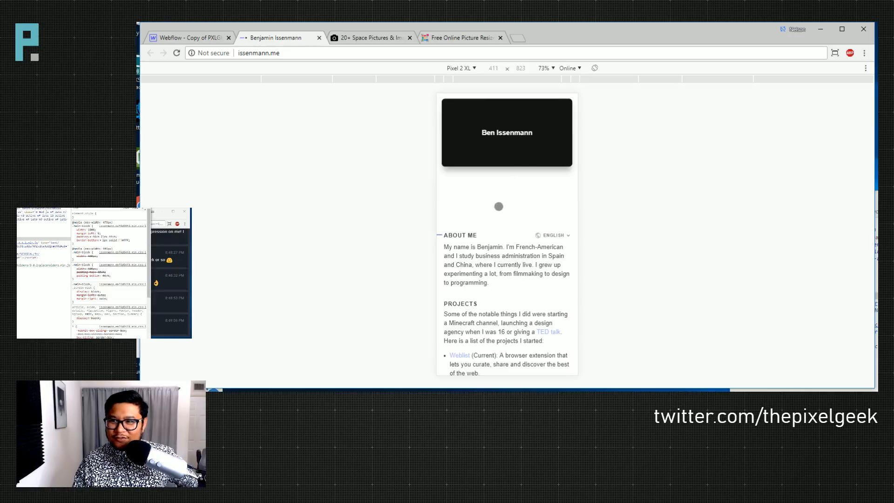
mouse_move(505, 247)
mouse_down()
mouse_move(509, 181)
mouse_move(505, 246)
mouse_up()
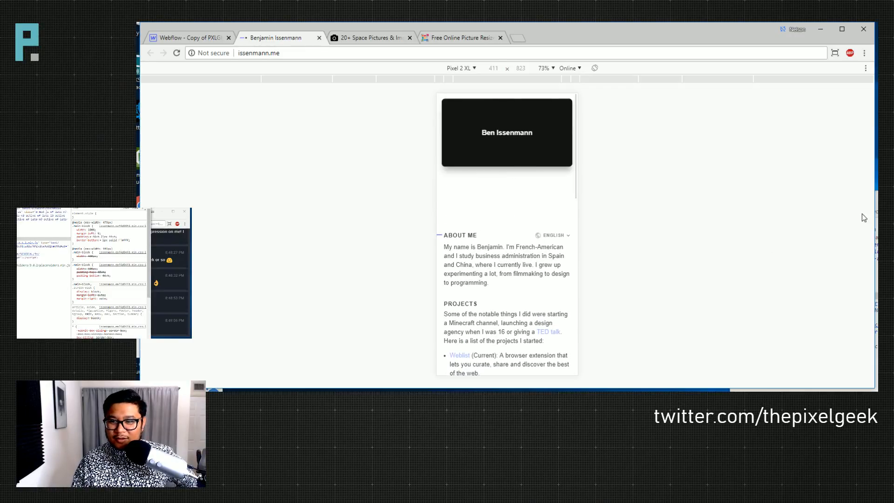
click(875, 219)
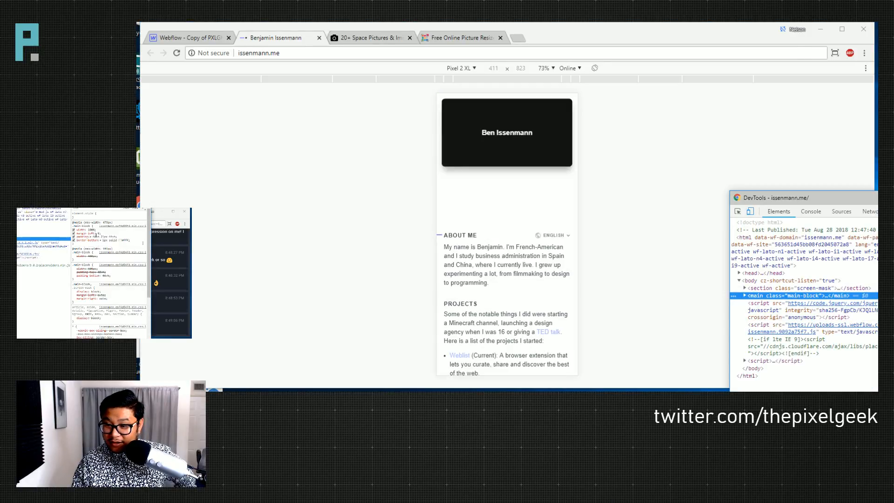
- Lower main-block's top padding from 46vh to 36vh, then nudge it down two more steps
click(96, 236)
click(102, 237)
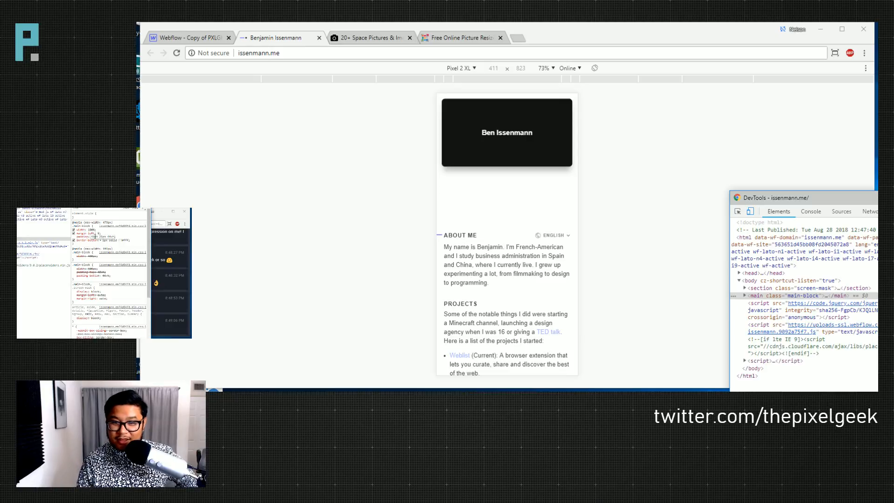
key(shift+Down)
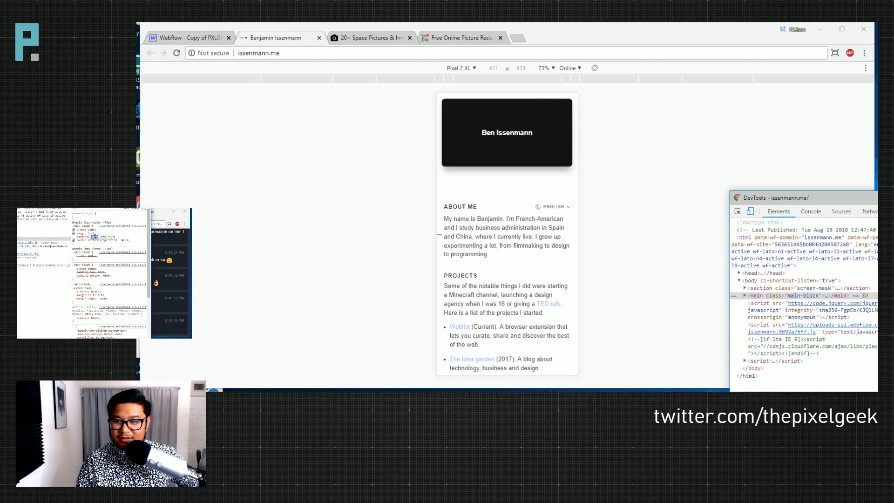
key(Down)
key(Down)
key(Down)
key(Down)
key(Down)
key(Down)
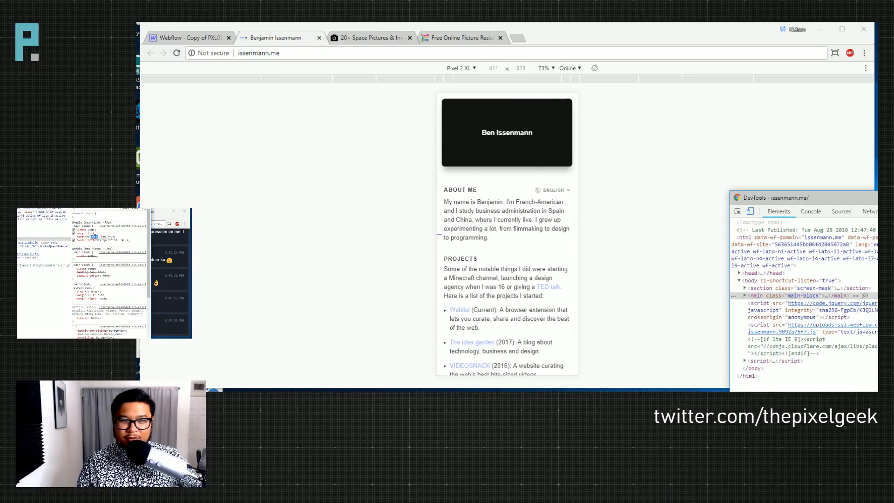
key(Down)
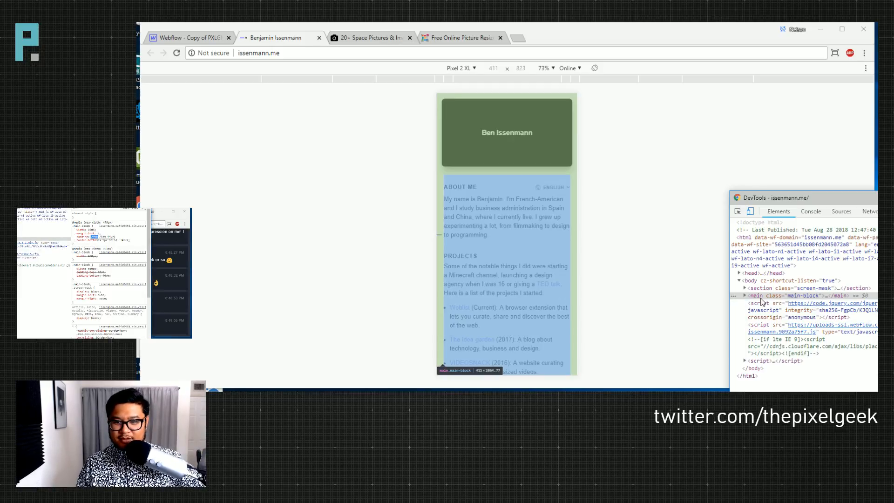
- Scroll through the Pixel 2 XL preview, then turn off device mode for full desktop width
click(507, 210)
drag(507, 210, 519, 123)
scroll(508, 196, down, 1)
drag(510, 196, 530, 354)
click(876, 217)
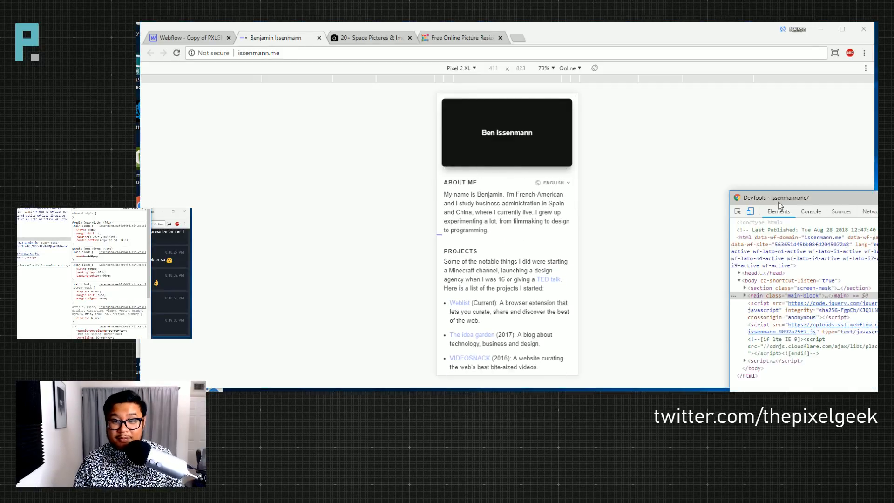
click(750, 211)
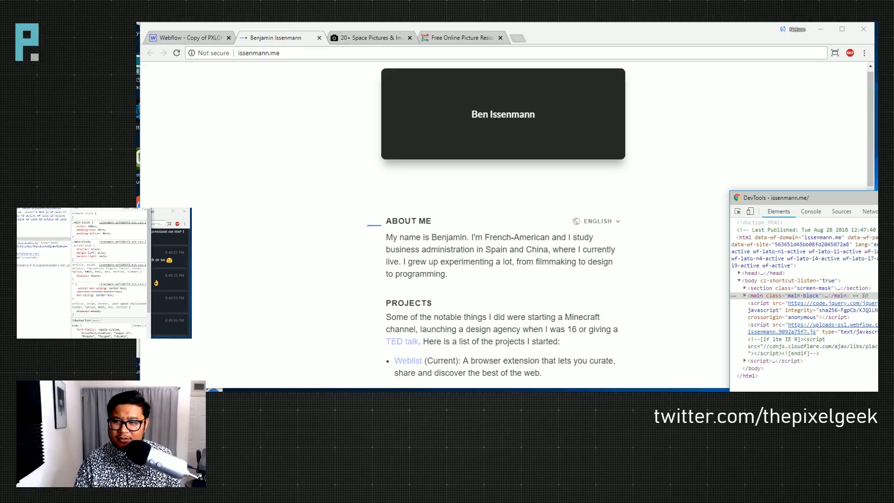
click(871, 92)
drag(872, 92, 869, 257)
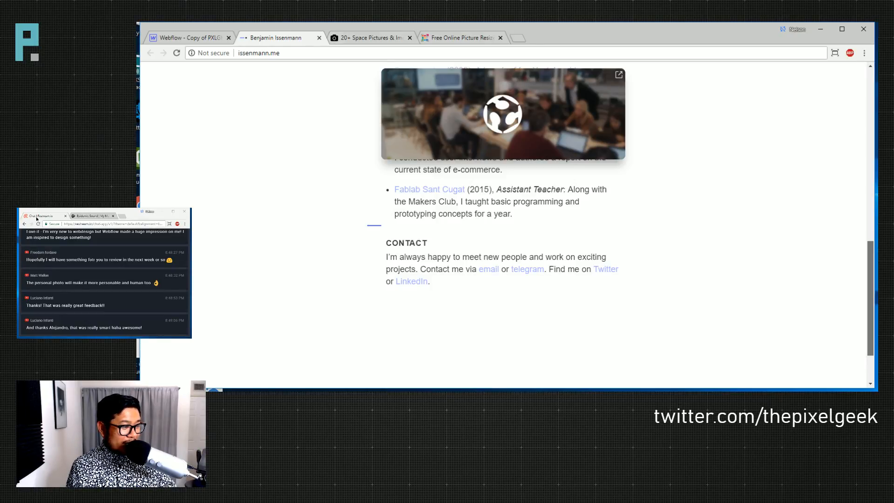
drag(870, 258, 870, 86)
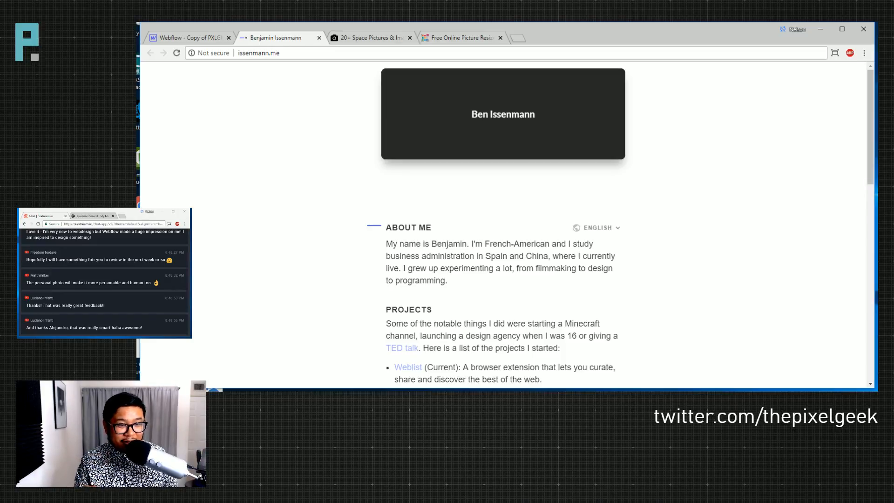
drag(872, 82, 872, 54)
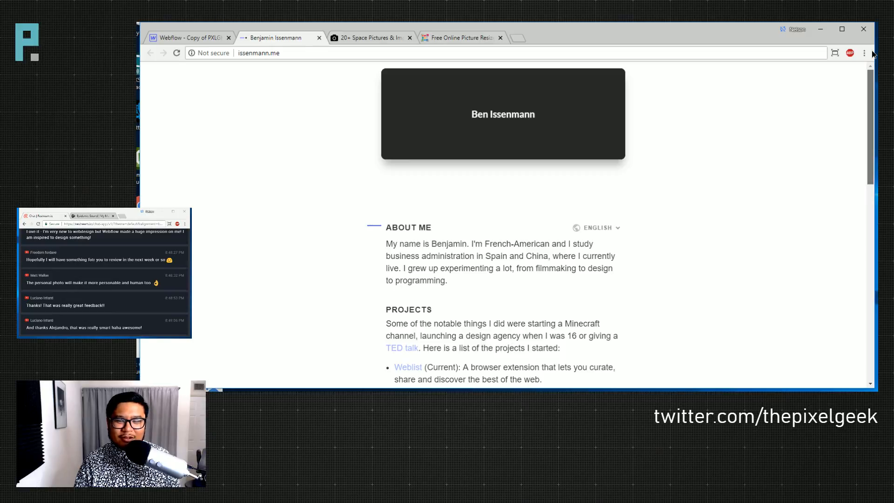
drag(872, 54, 869, 132)
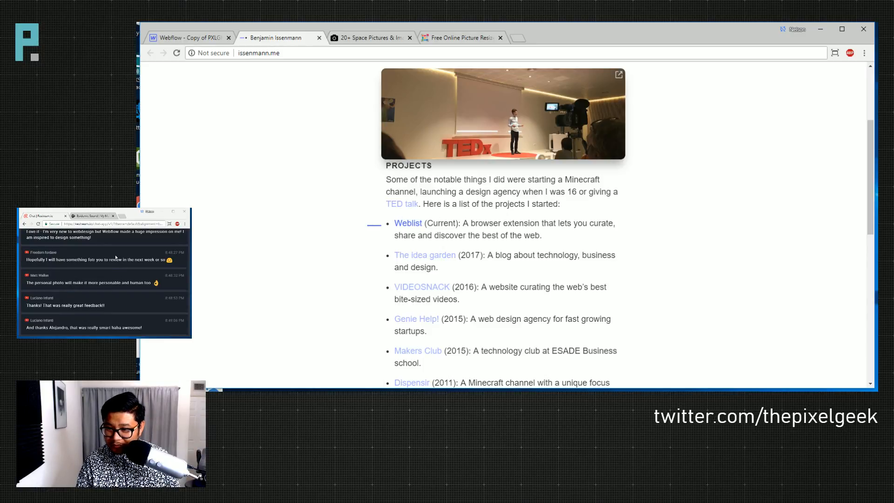
click(102, 270)
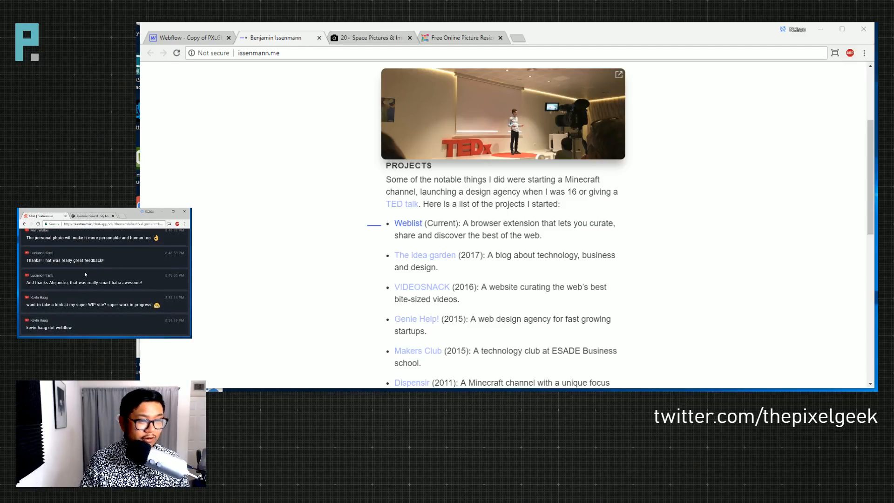
click(460, 53)
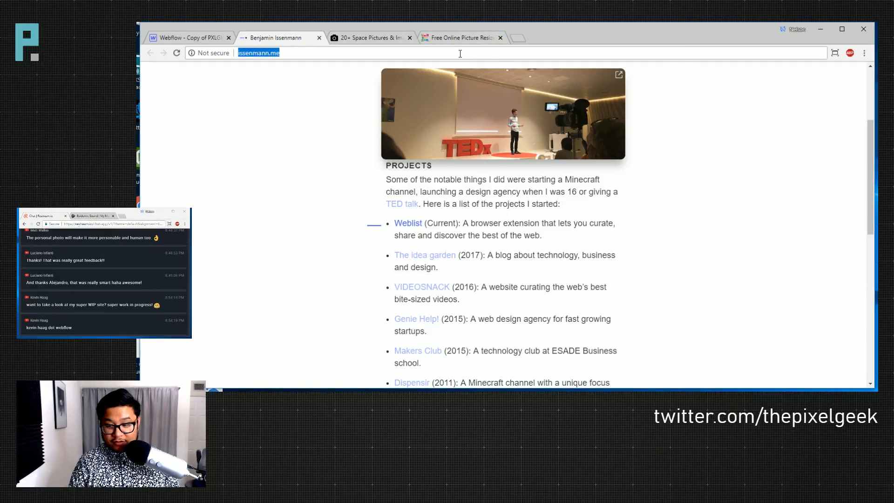
- Search the viewer's webflow.io address and open their Webflow designer profile from the results
text(keeo)
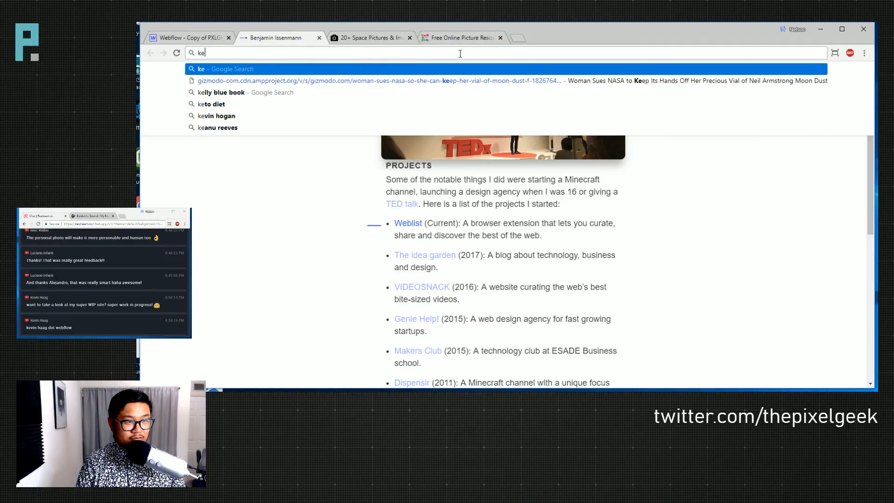
key(BackSpace)
key(BackSpace)
key(BackSpace)
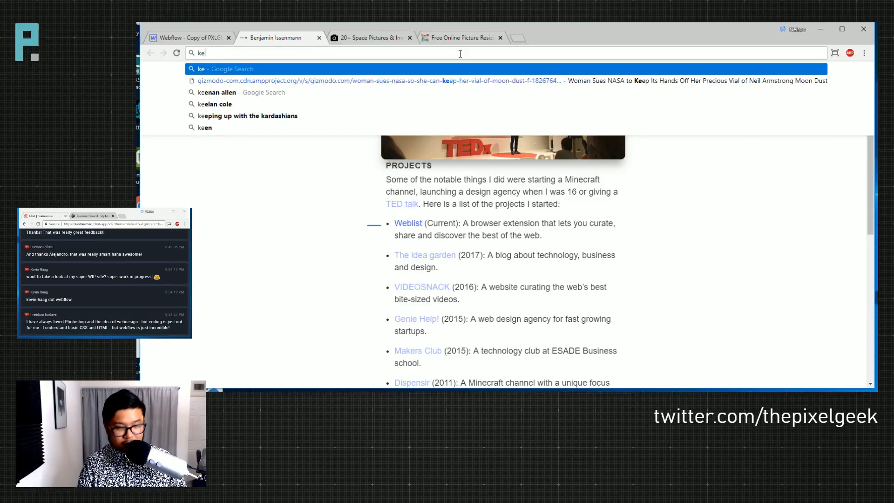
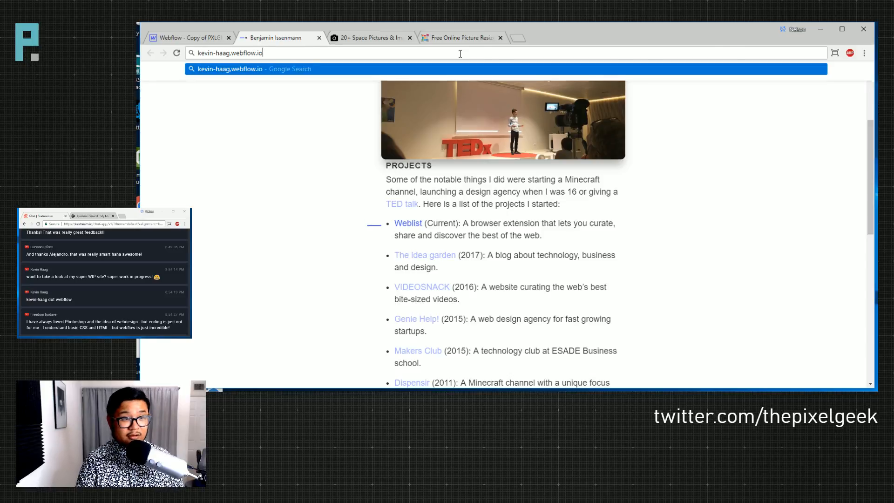
key(Return)
click(292, 149)
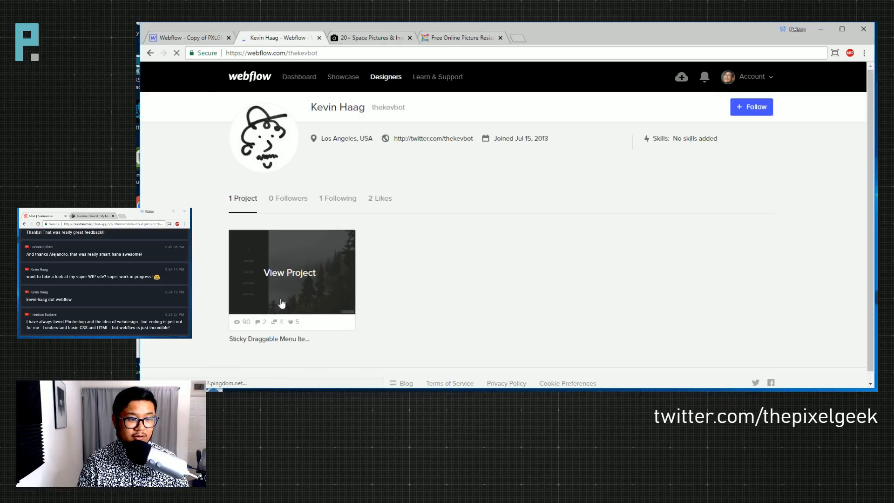
- Replace the address with the viewer's name, accept the .webflow.io completion and load their portfolio site
click(309, 54)
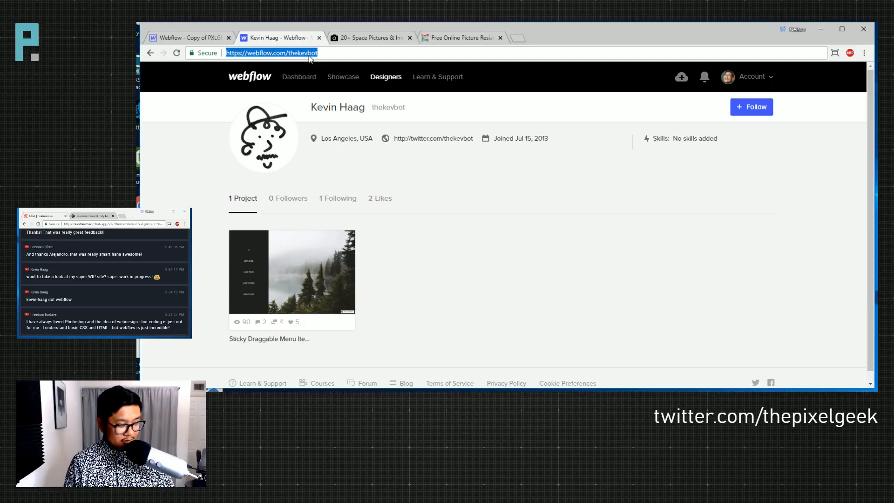
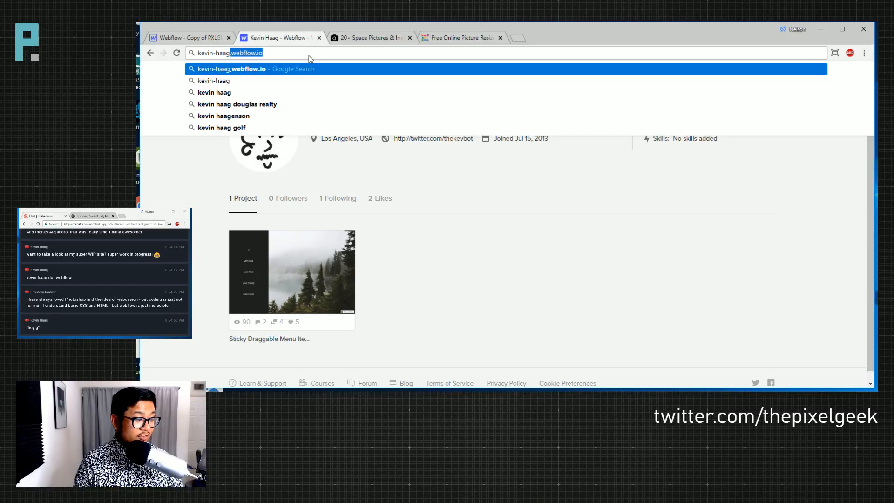
key(End)
key(Left)
key(Left)
key(Left)
key(Left)
key(Left)
key(Left)
key(Left)
key(Left)
key(Left)
key(Left)
key(Left)
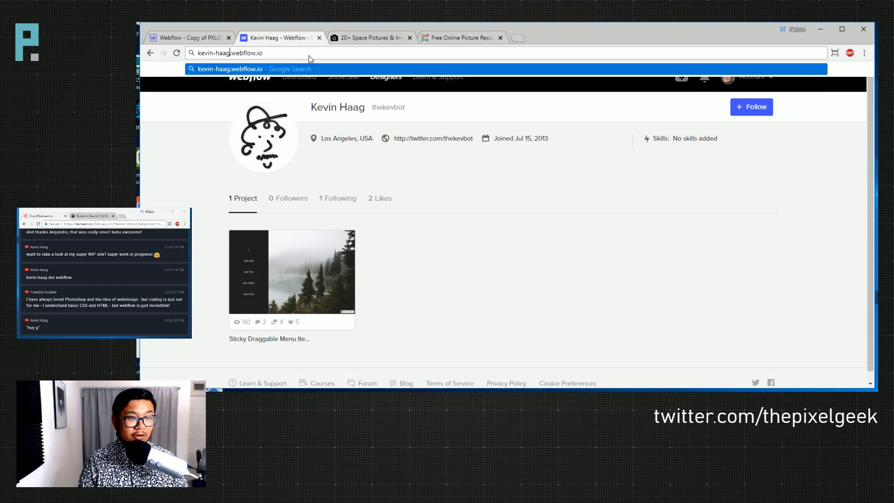
key(Return)
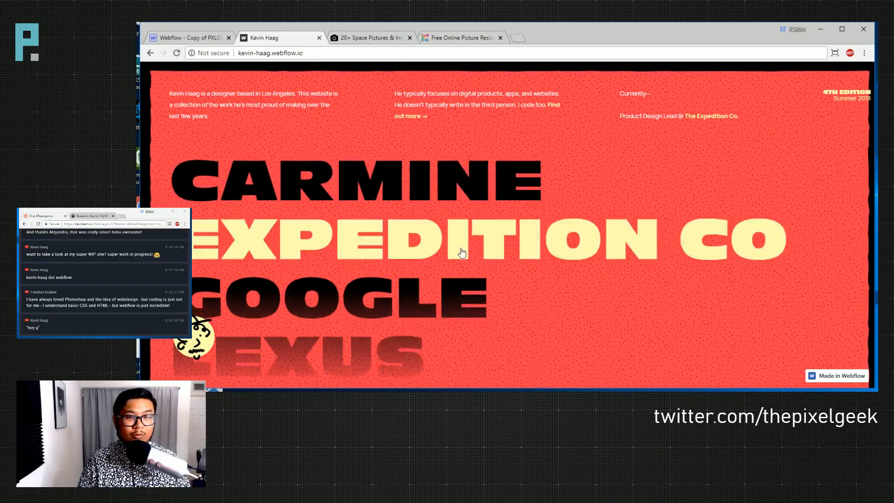
click(178, 52)
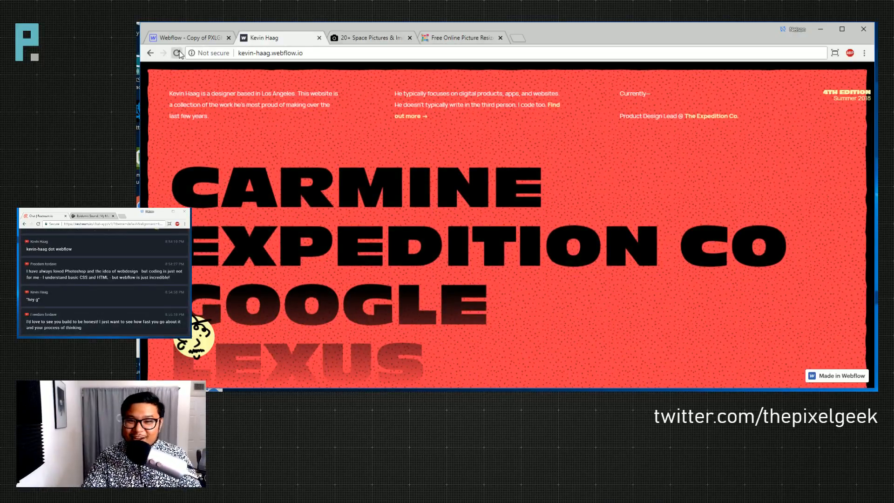
click(178, 53)
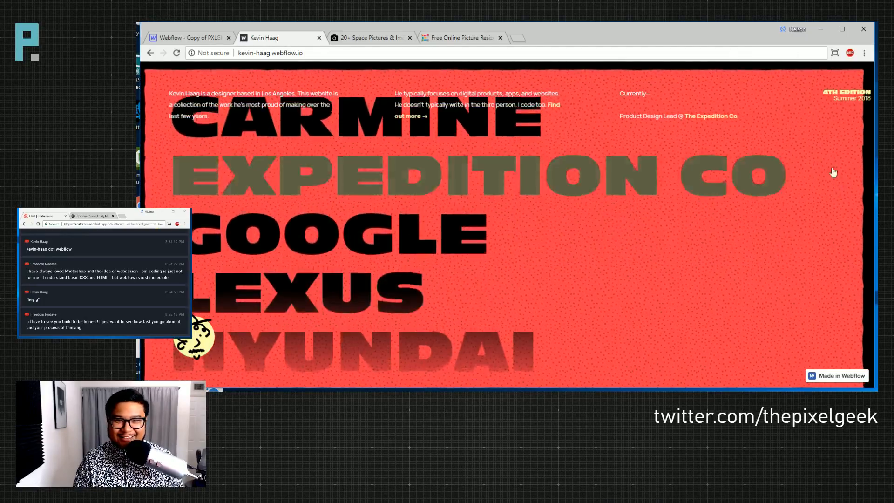
scroll(498, 281, down, 5)
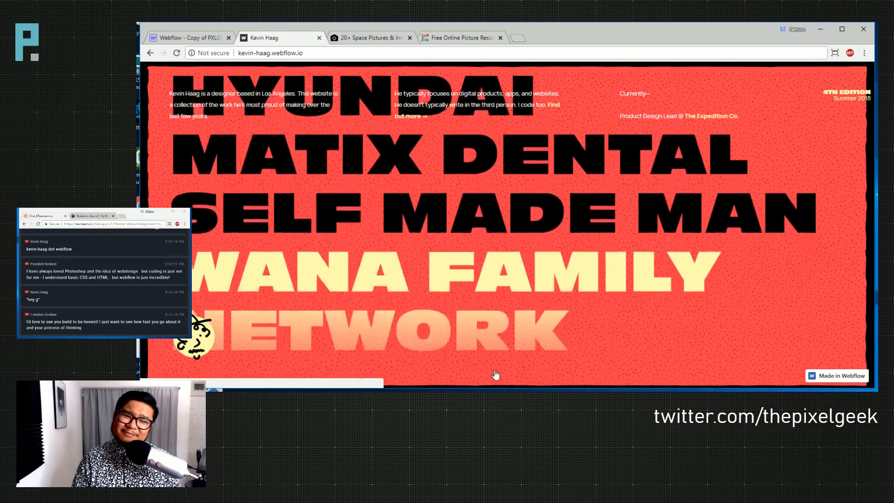
scroll(494, 347, up, 5)
scroll(493, 104, up, 3)
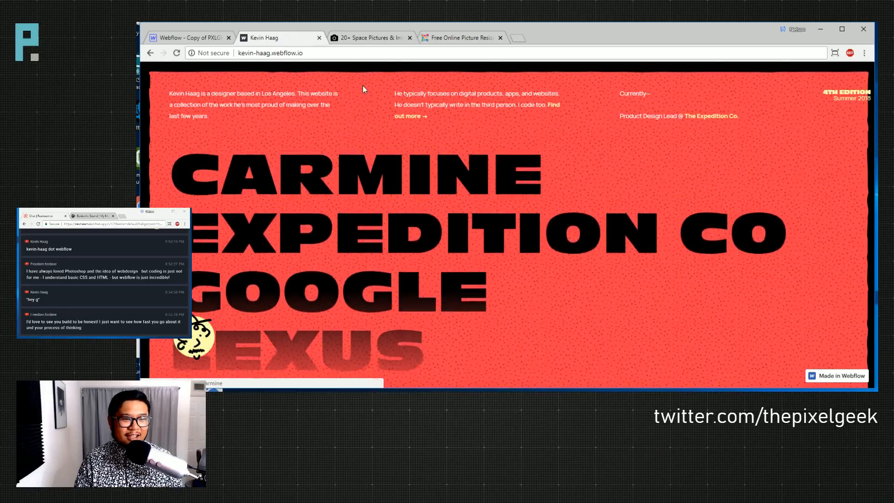
scroll(347, 186, down, 1)
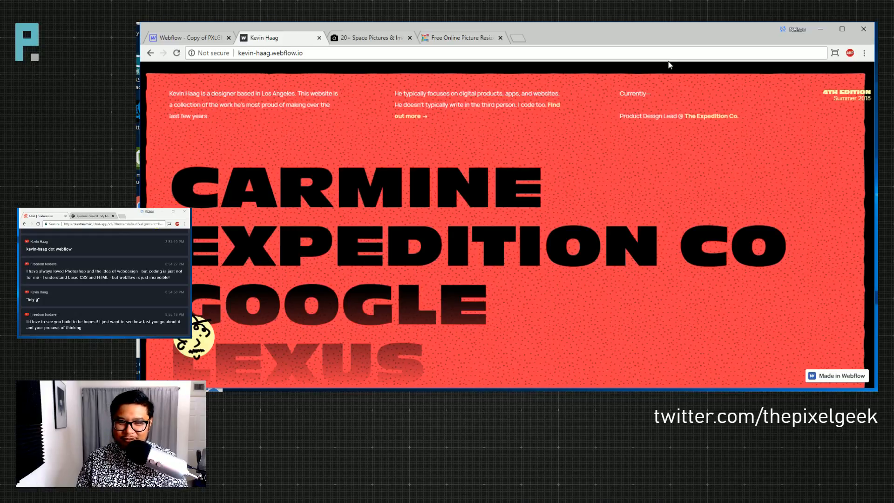
scroll(456, 233, down, 2)
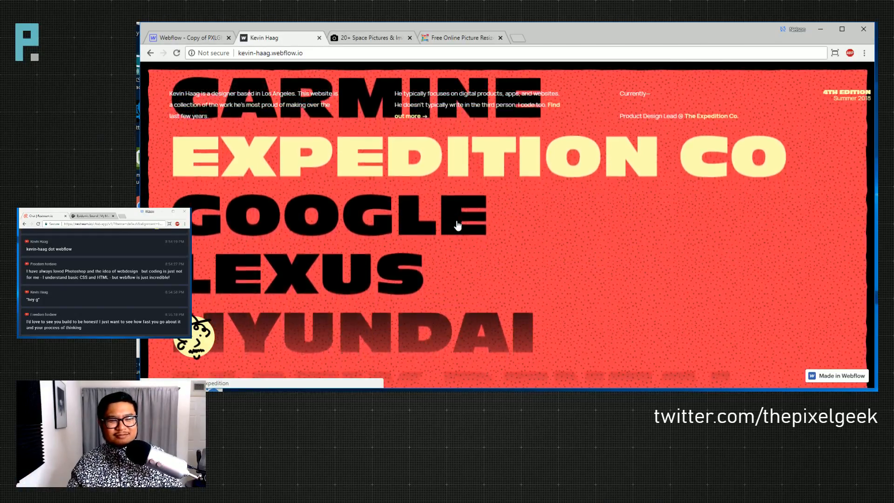
scroll(458, 225, down, 4)
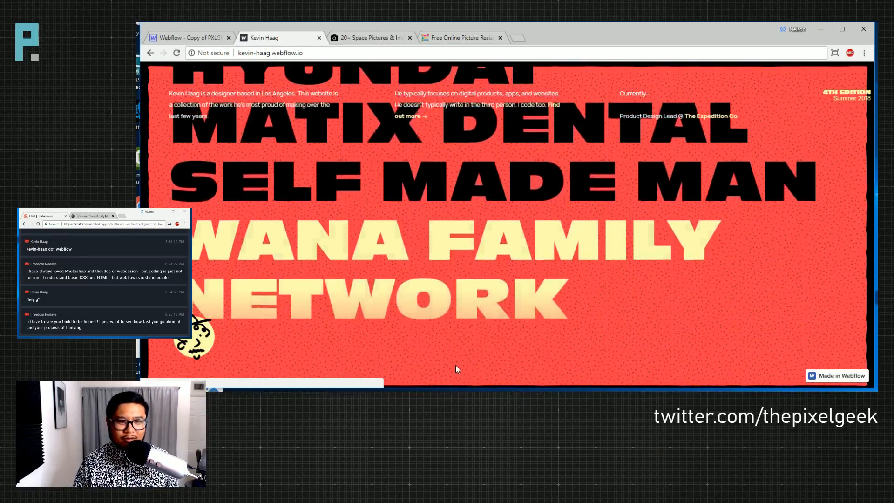
scroll(450, 185, up, 2)
scroll(451, 184, up, 2)
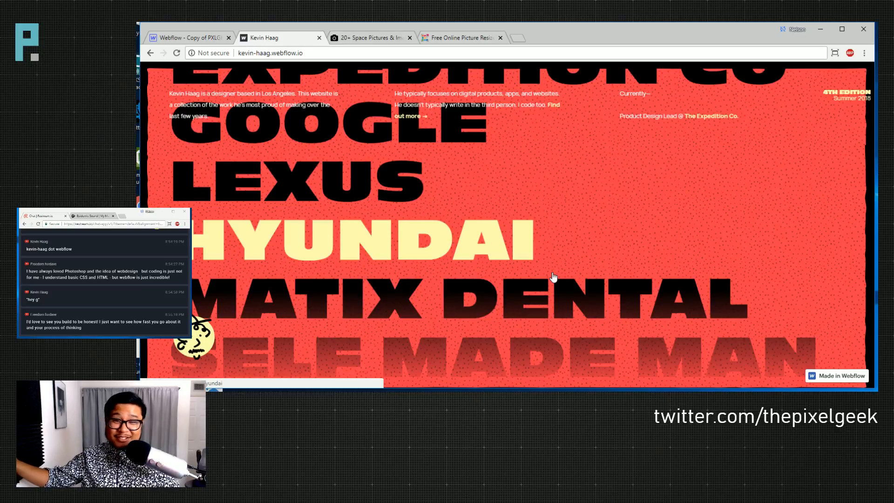
scroll(553, 277, up, 3)
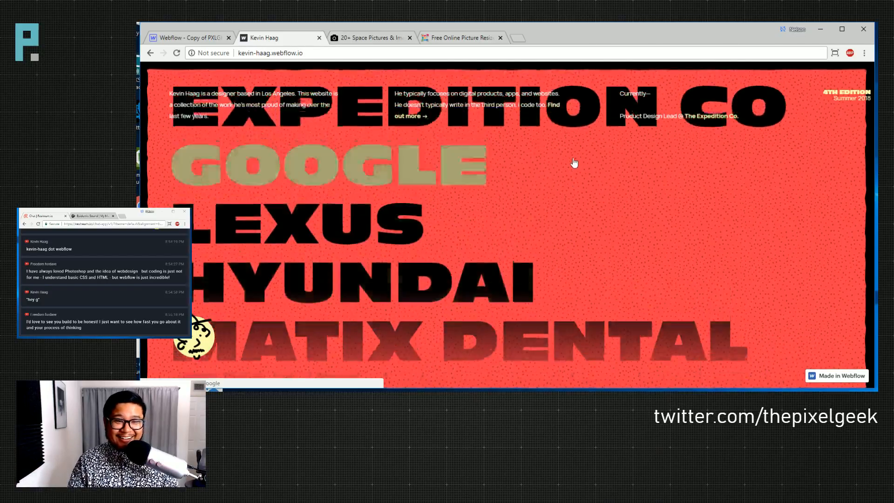
scroll(429, 174, down, 2)
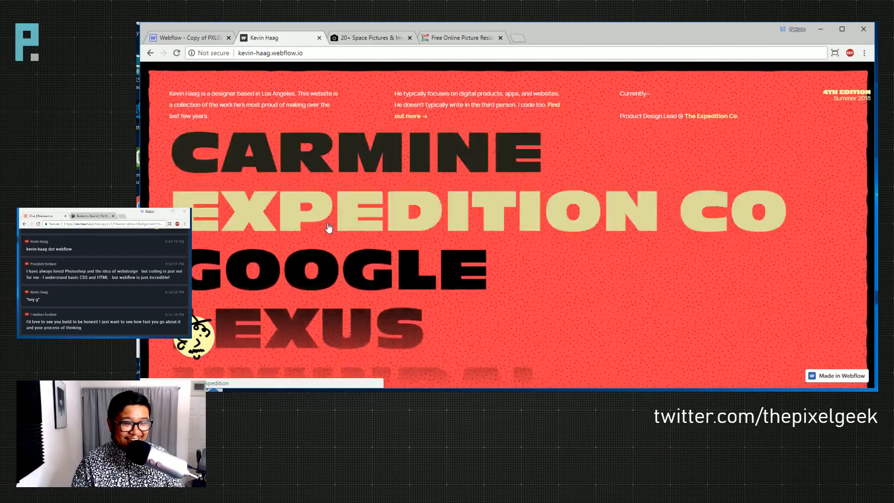
scroll(353, 316, down, 2)
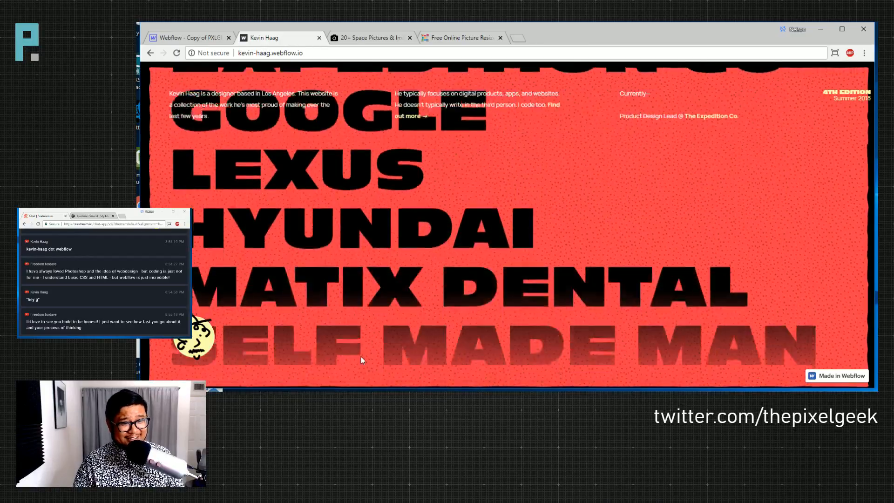
scroll(376, 297, down, 2)
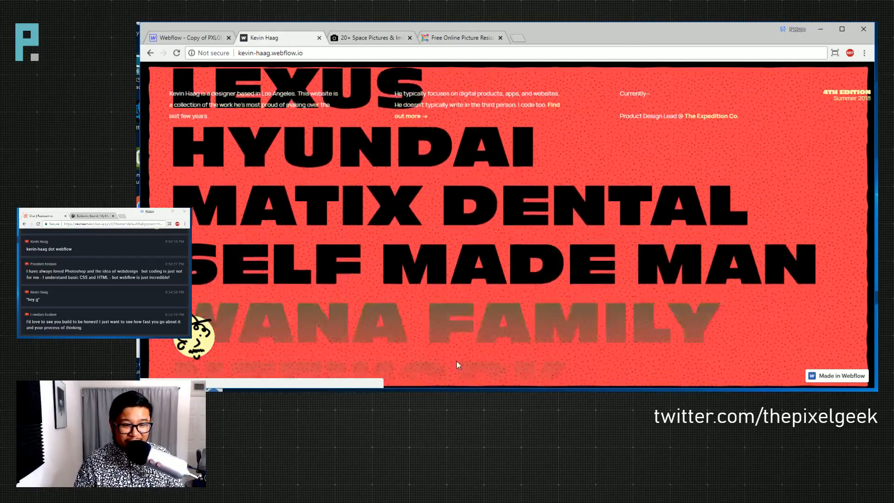
scroll(505, 283, up, 3)
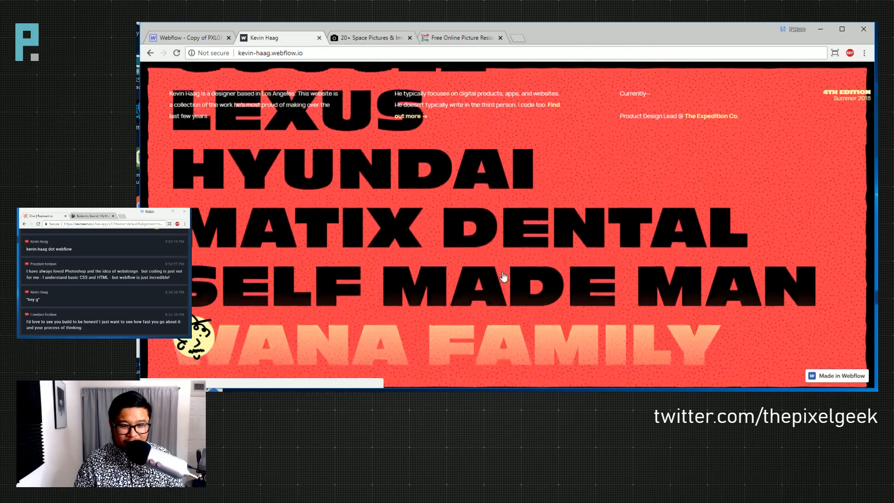
scroll(501, 235, up, 2)
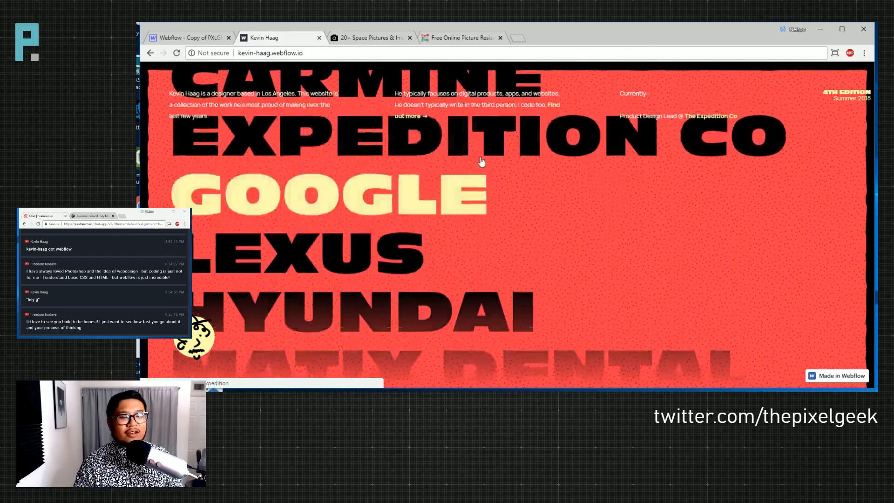
scroll(478, 256, down, 5)
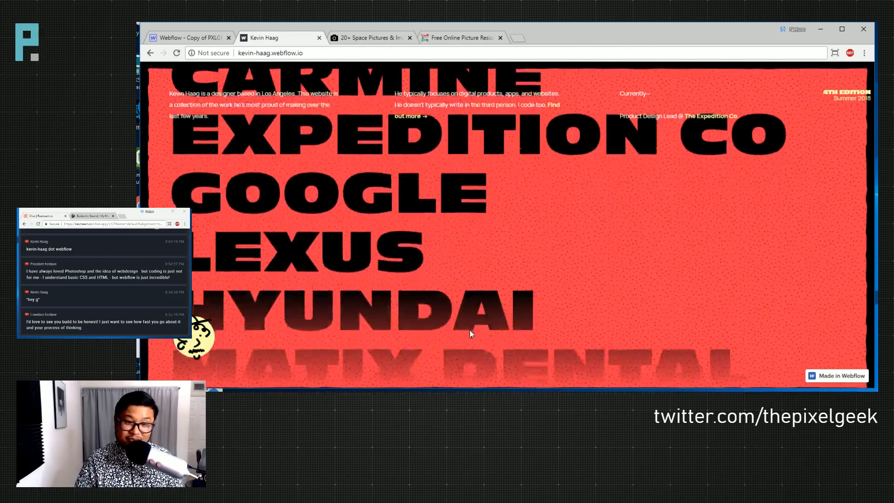
scroll(460, 286, up, 4)
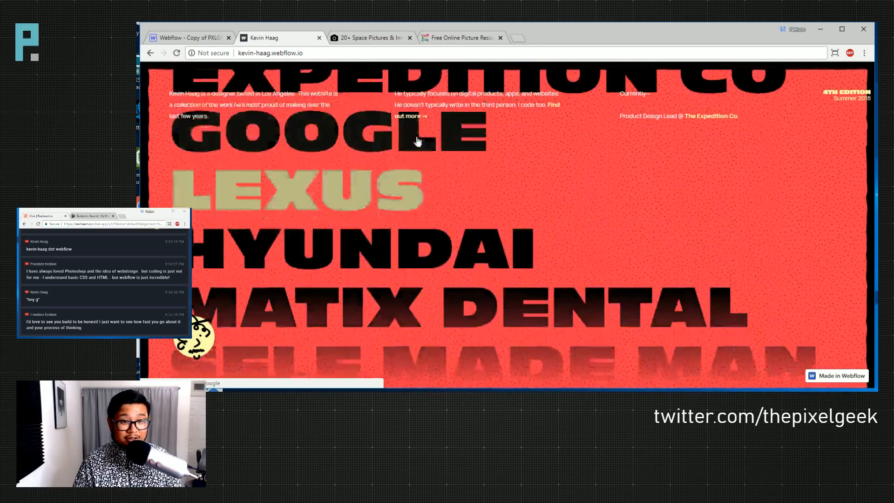
scroll(403, 290, down, 3)
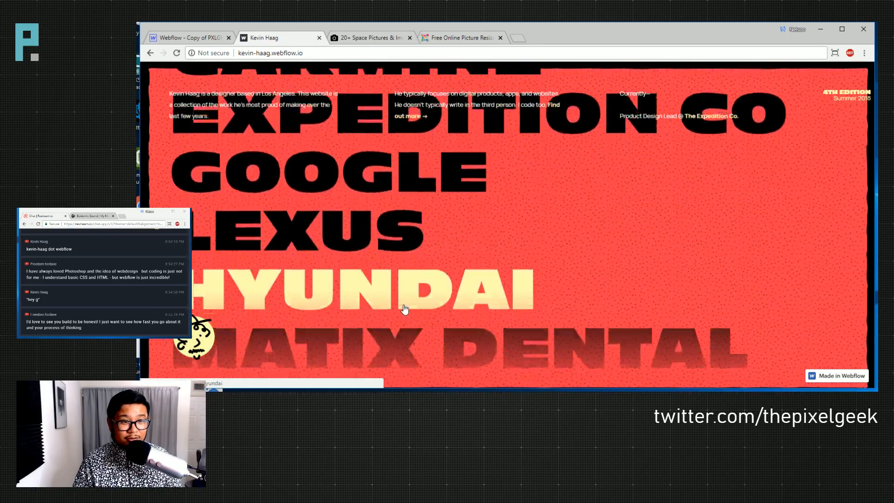
scroll(351, 159, up, 1)
scroll(351, 160, up, 3)
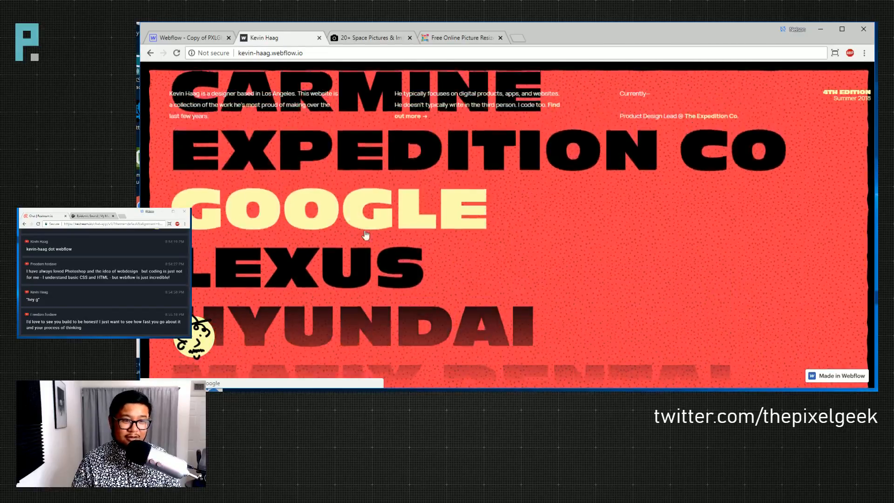
click(390, 158)
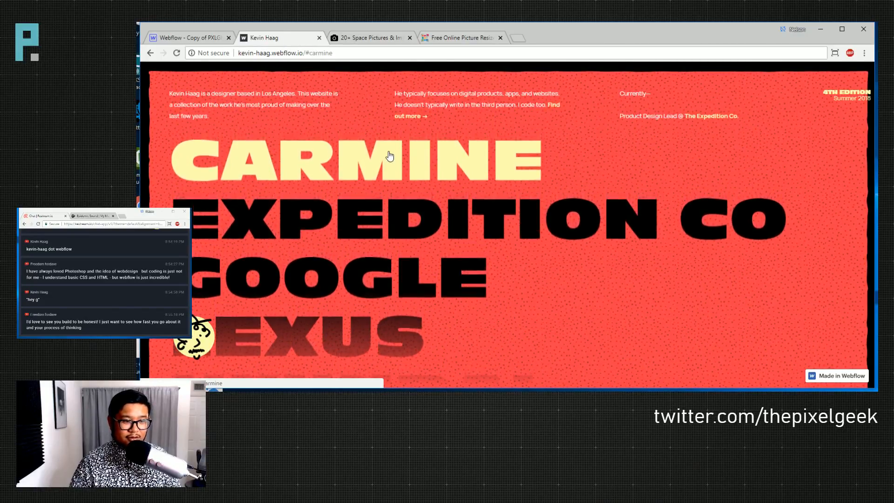
scroll(376, 144, down, 1)
scroll(353, 116, up, 1)
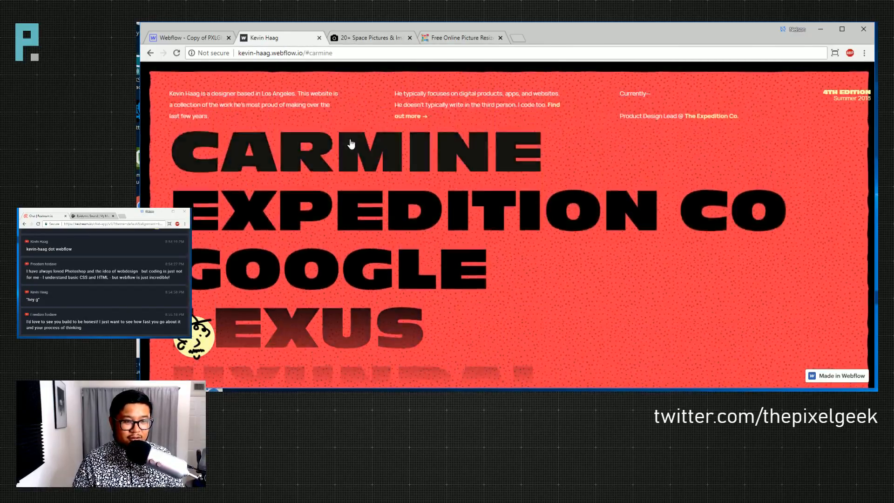
click(388, 216)
scroll(384, 245, down, 5)
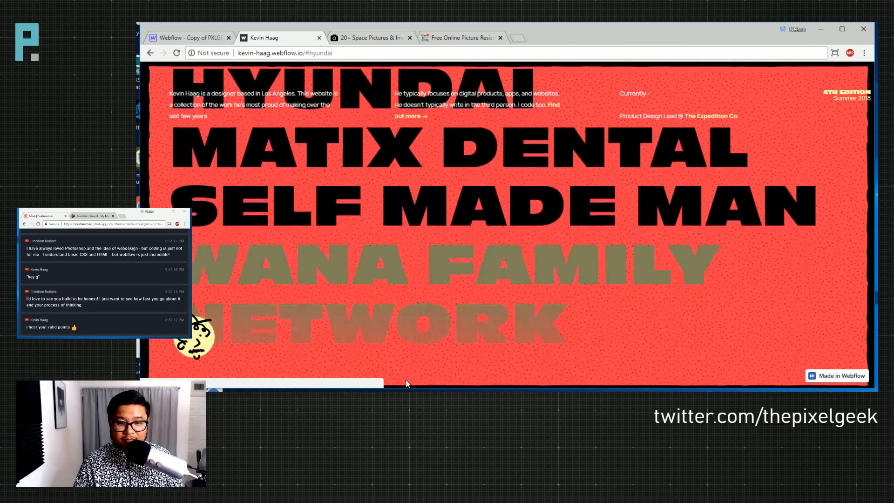
scroll(405, 279, up, 2)
scroll(397, 88, up, 2)
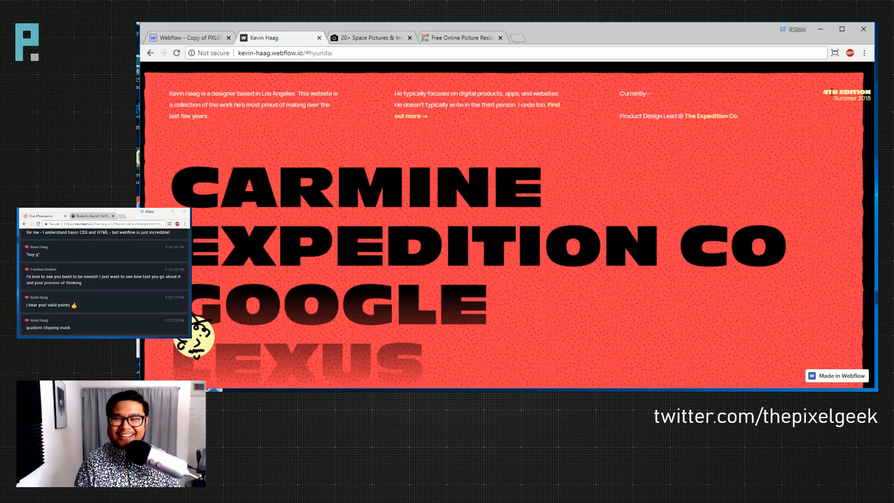
scroll(580, 371, down, 5)
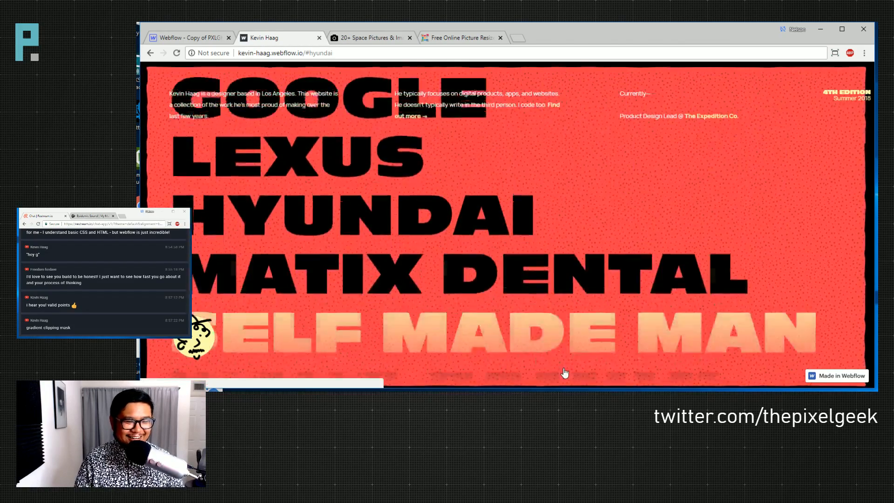
scroll(455, 306, up, 5)
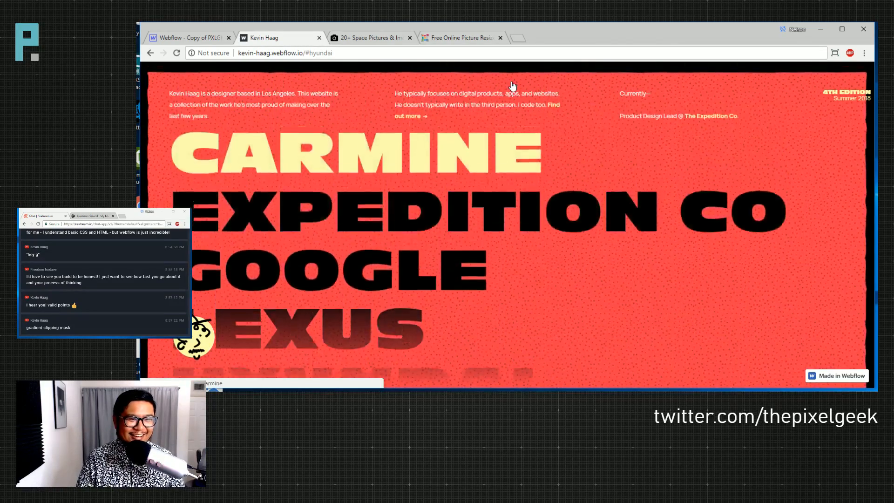
scroll(455, 305, down, 3)
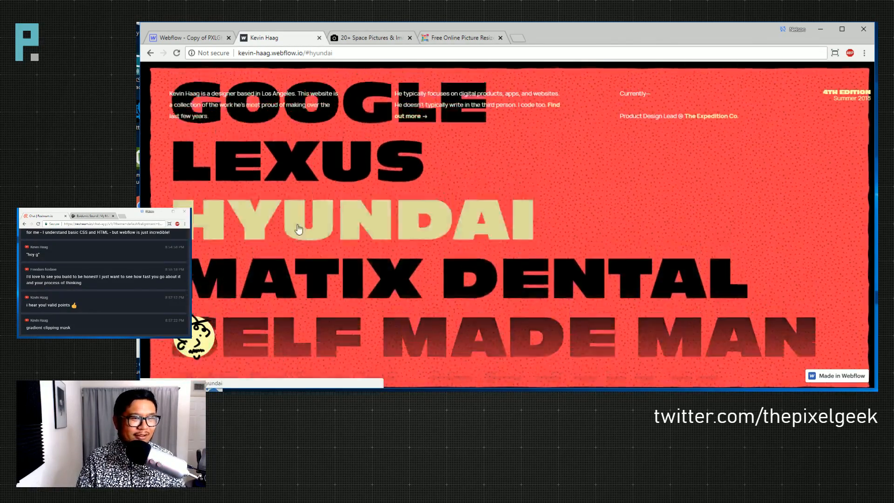
scroll(305, 223, up, 1)
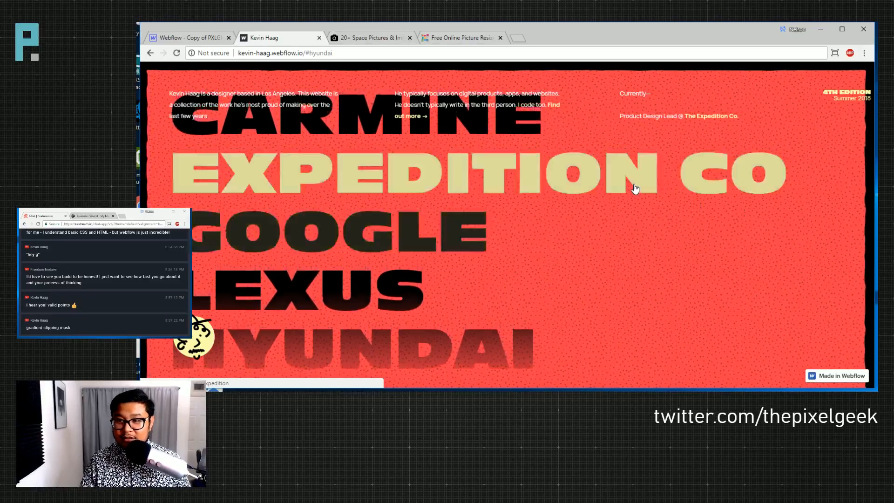
- Close the portfolio site and open the Vlogs Template page in the Webflow project
click(319, 37)
click(186, 38)
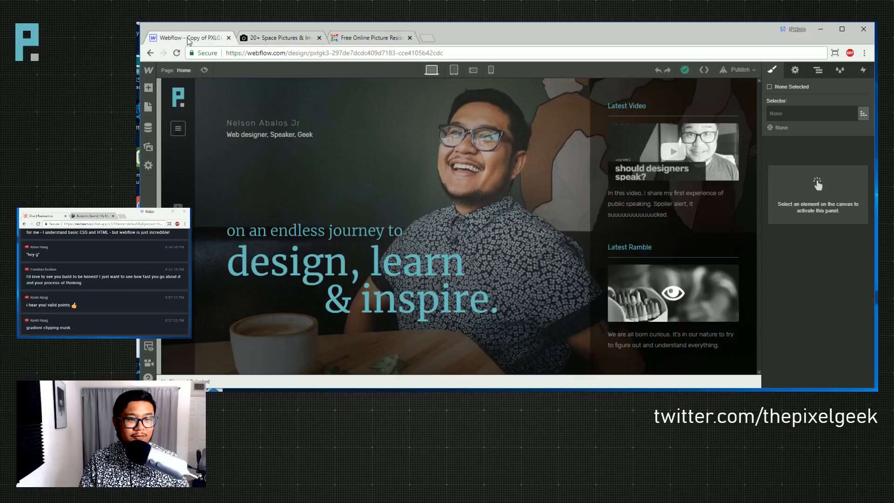
click(374, 210)
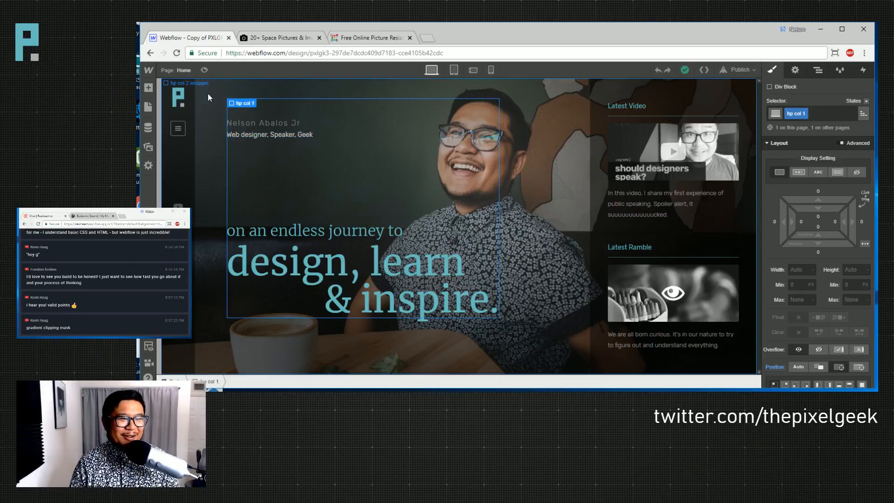
click(184, 70)
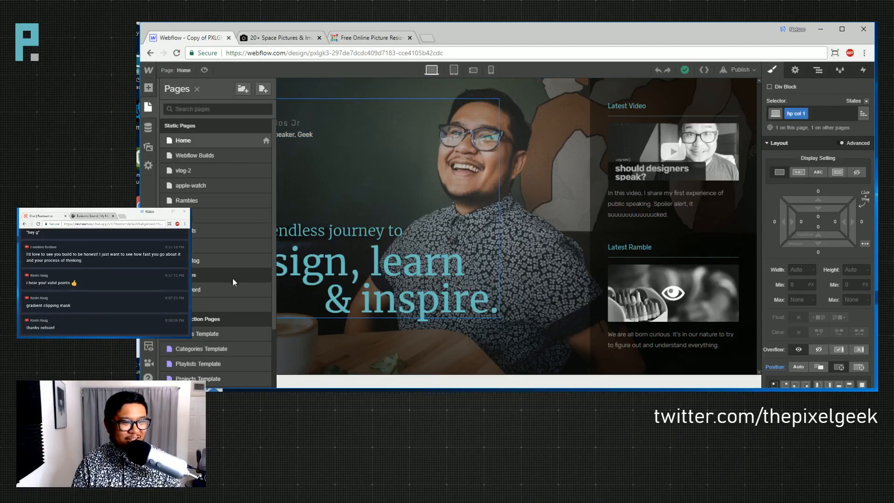
scroll(236, 320, down, 1)
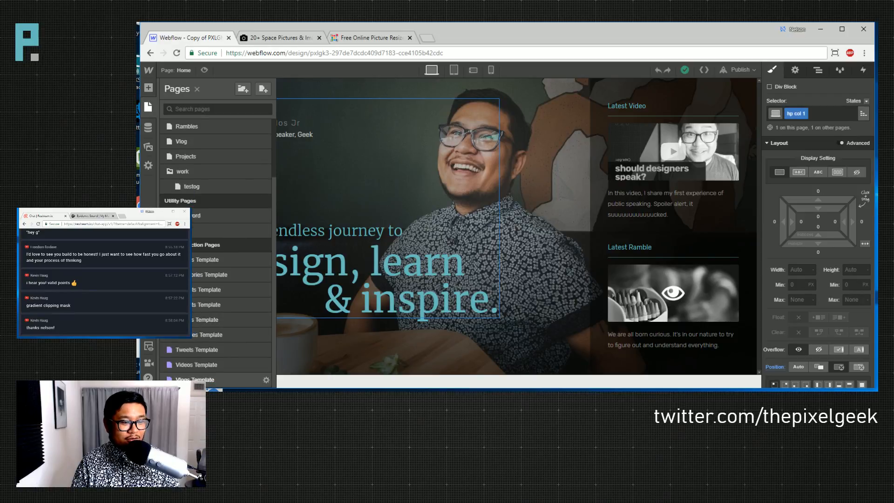
click(235, 320)
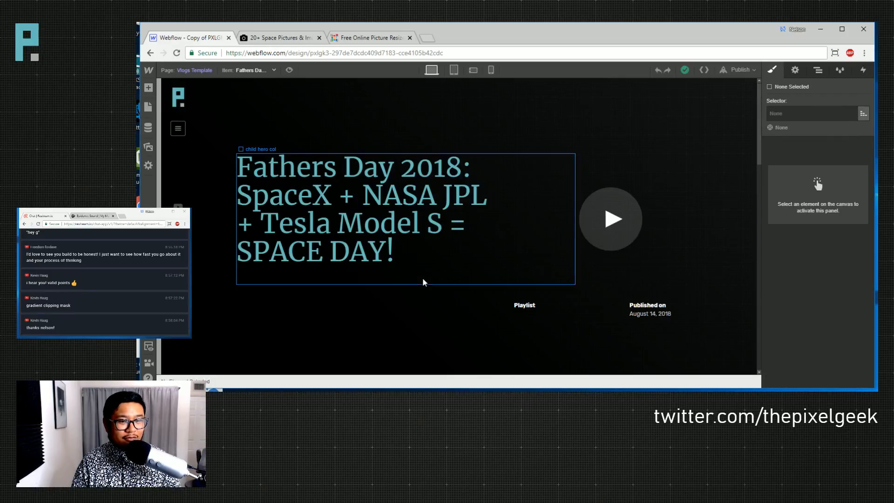
- Load the 'Designing for the Apple WatchOS Breakpoint' item and show the publish destinations
click(253, 70)
scroll(261, 160, down, 5)
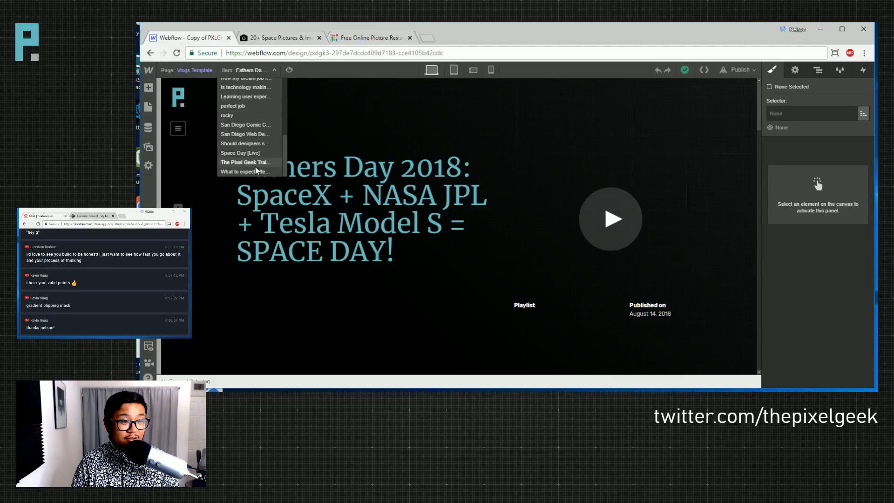
scroll(261, 135, up, 5)
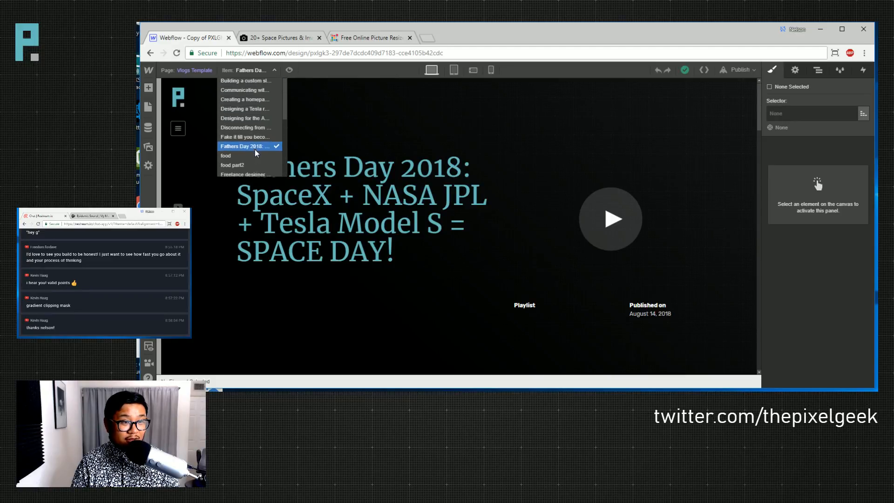
click(256, 120)
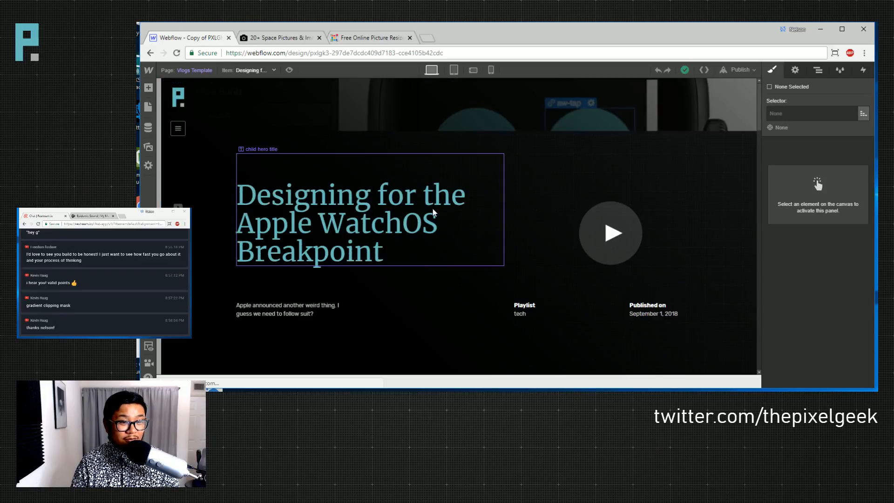
scroll(673, 207, down, 2)
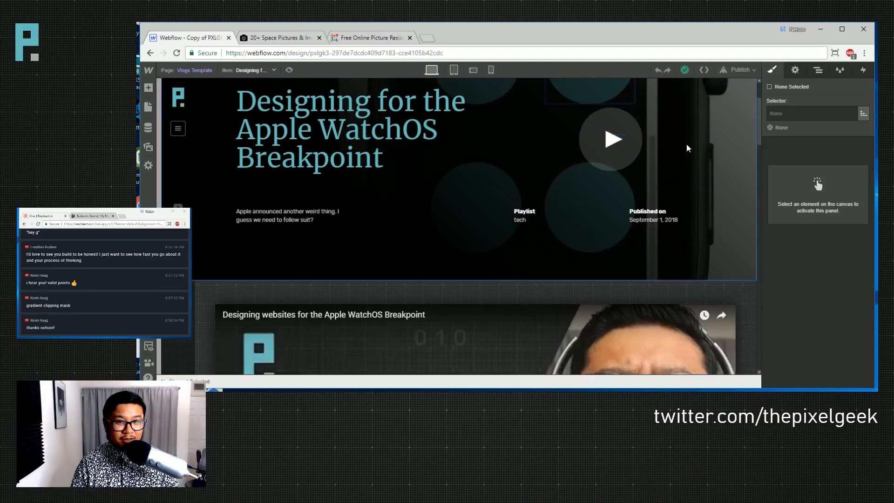
click(739, 68)
- Publish the site to its selected webflow.io domain and close the publish panel
click(641, 160)
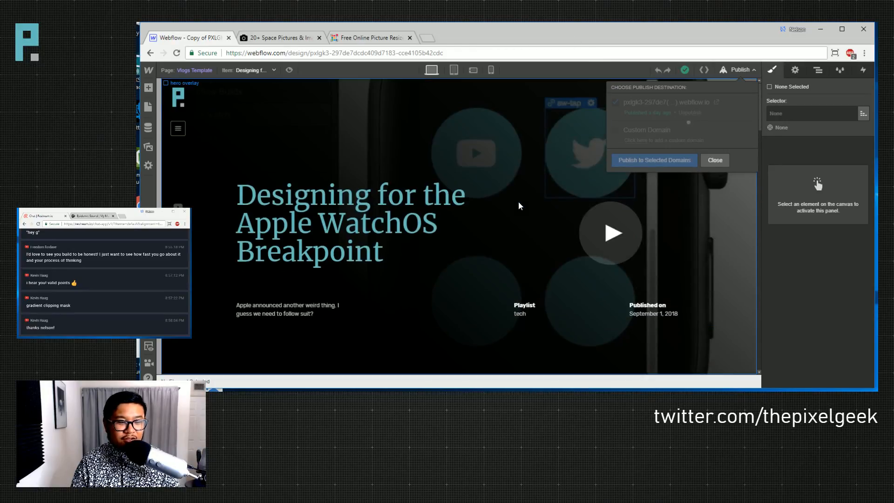
scroll(465, 208, down, 6)
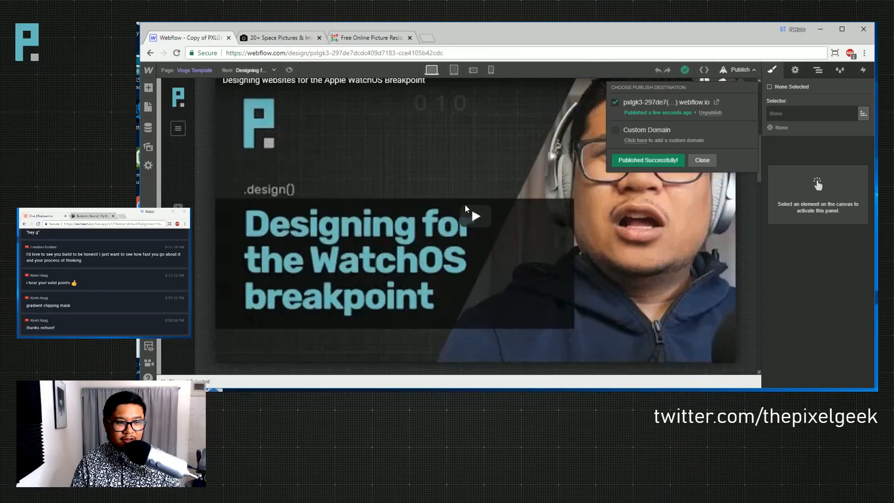
scroll(466, 208, down, 8)
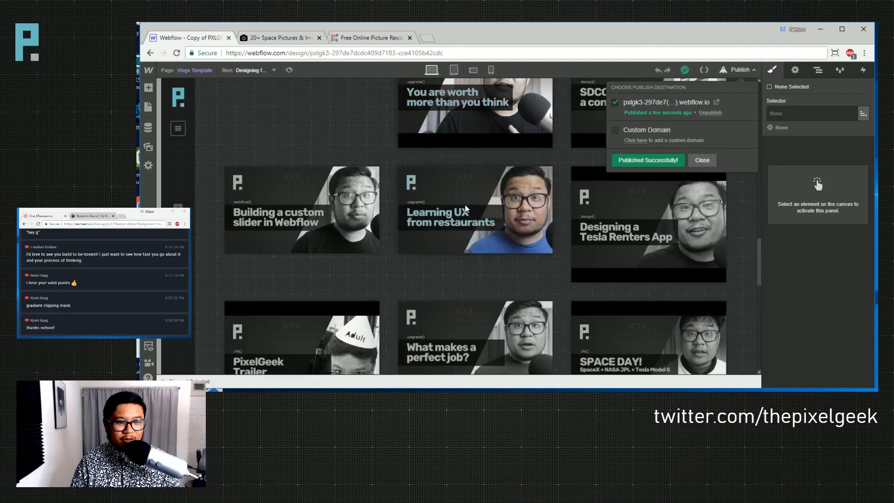
click(738, 69)
- Review the vlog page, then switch to the Tablet portrait breakpoint
scroll(513, 231, up, 4)
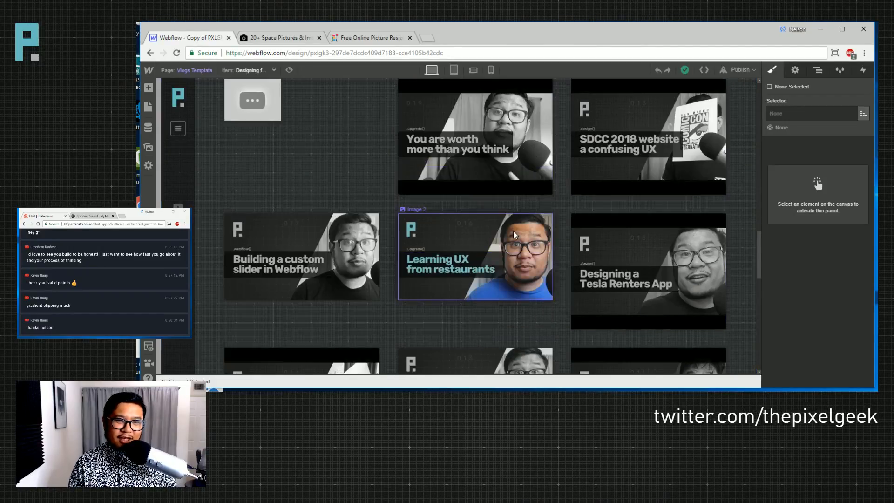
scroll(507, 228, up, 5)
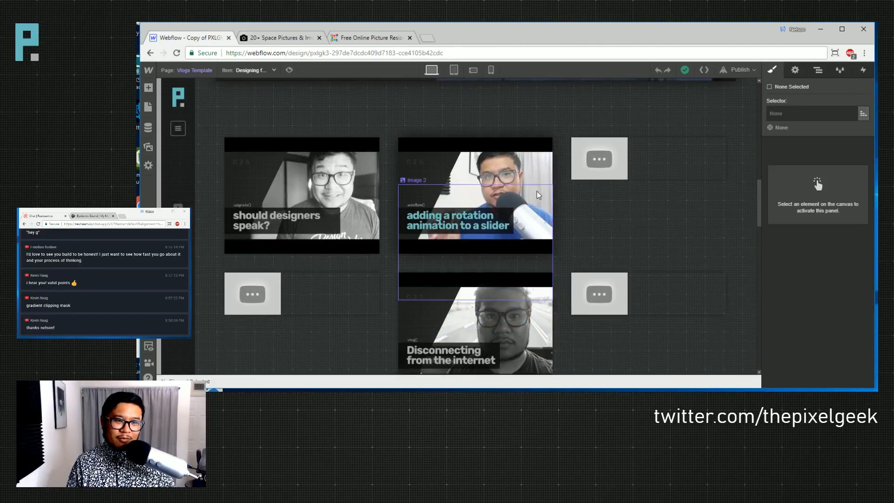
scroll(494, 232, up, 10)
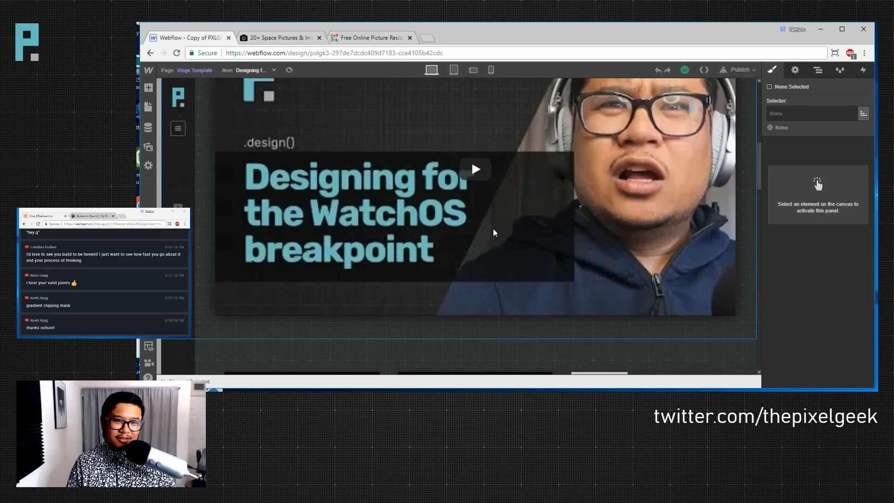
scroll(494, 232, down, 5)
scroll(495, 231, down, 10)
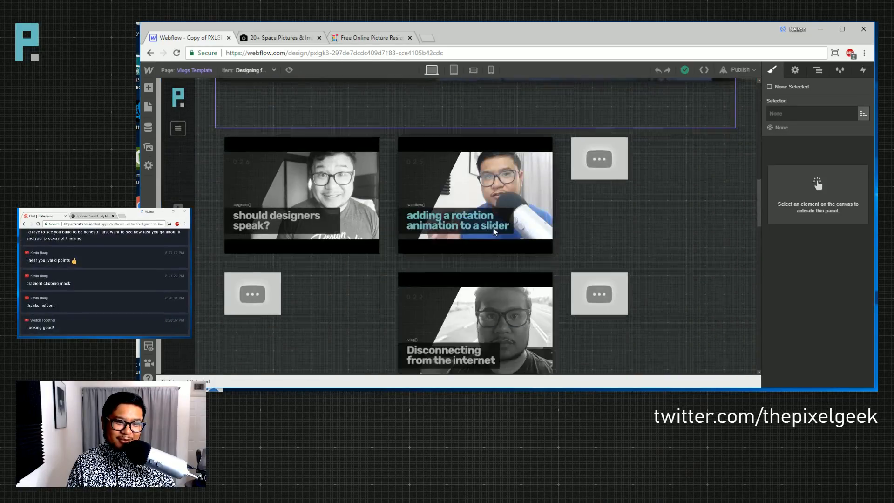
scroll(588, 254, down, 8)
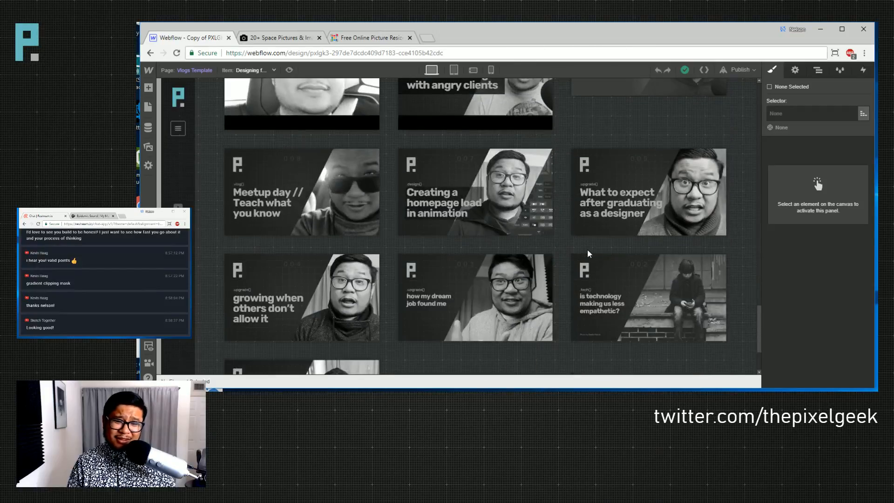
scroll(584, 250, up, 9)
scroll(456, 258, up, 8)
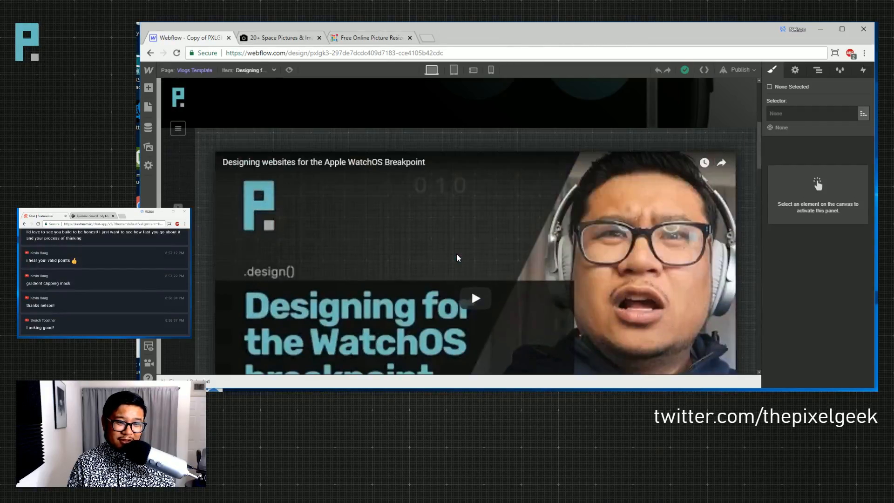
scroll(456, 257, up, 5)
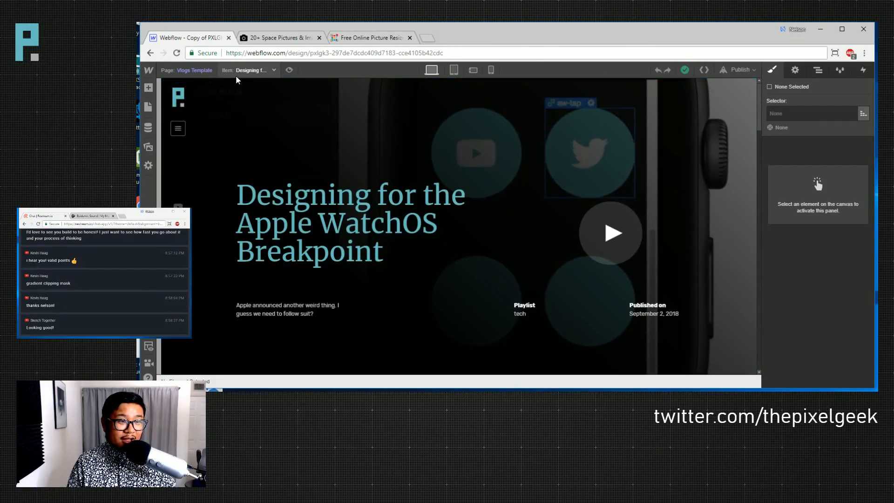
click(454, 71)
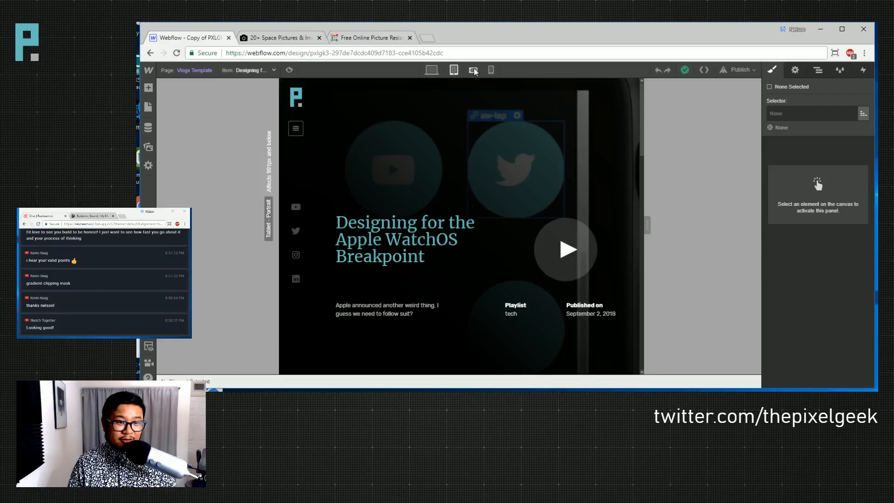
- On Phone Landscape, shrink the left/right padding of the video section and video list
click(473, 70)
scroll(548, 255, down, 10)
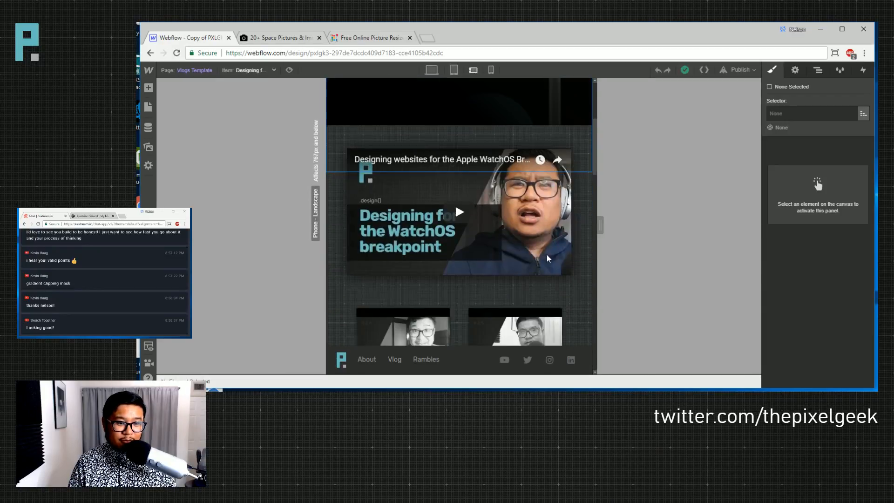
scroll(548, 257, up, 6)
scroll(548, 256, down, 3)
scroll(548, 255, up, 3)
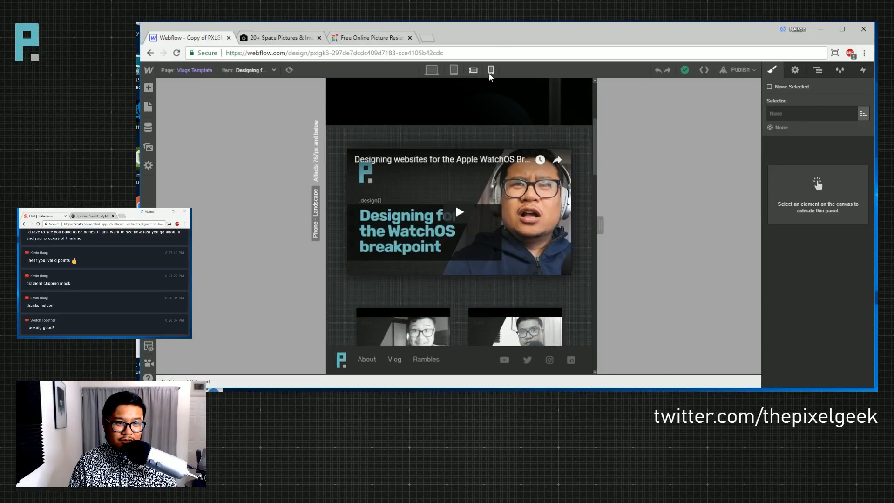
click(604, 177)
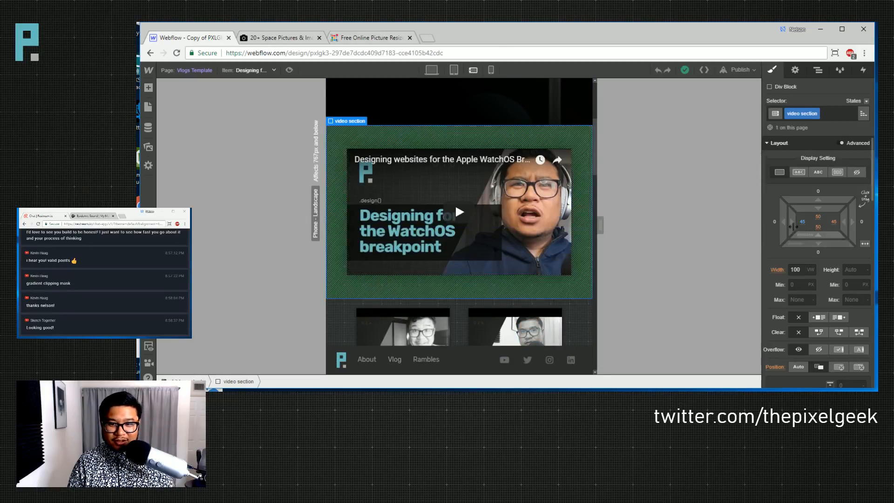
drag(791, 224, 758, 220)
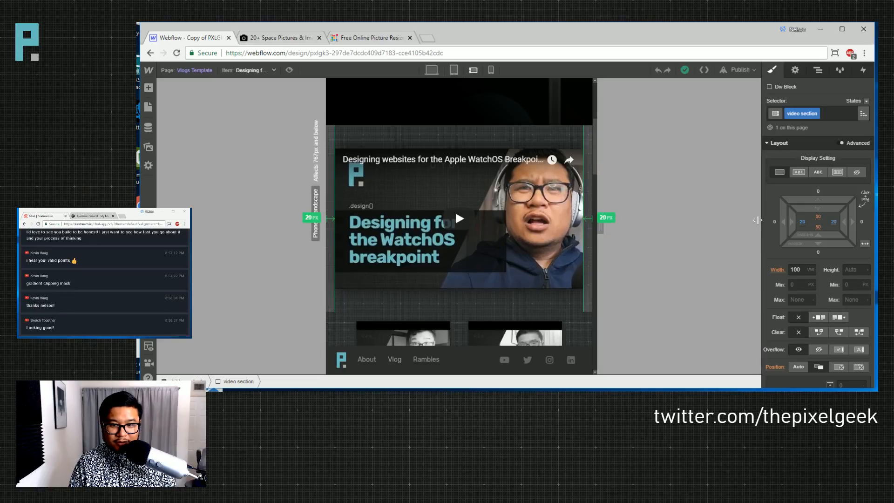
scroll(547, 304, down, 3)
click(574, 217)
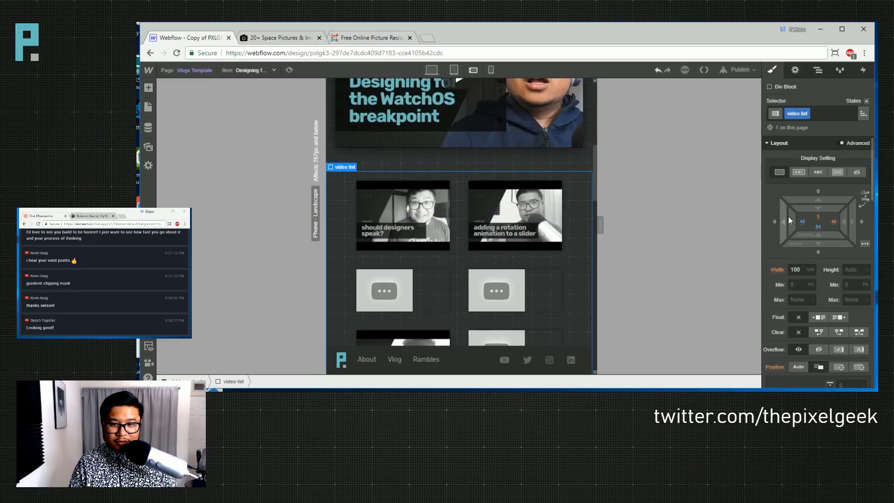
drag(802, 222, 756, 220)
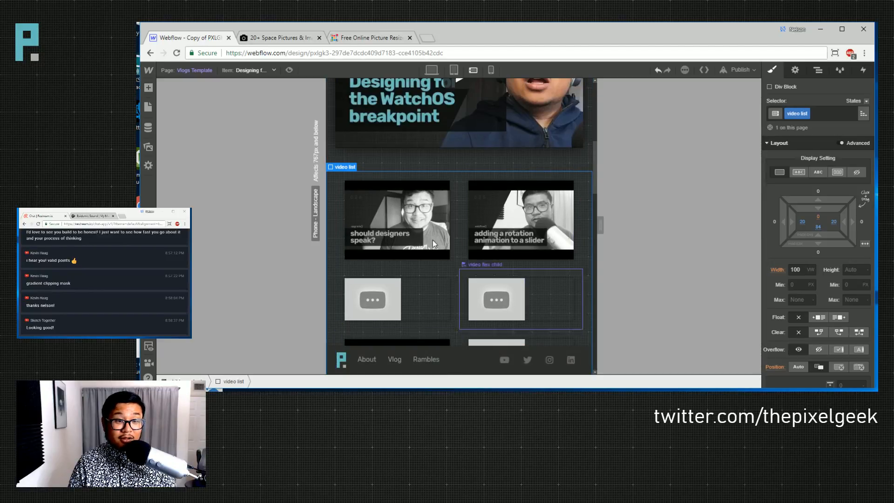
- Preview the layout, then try 12 and 16 card side margins before resetting to inherited 20
click(288, 69)
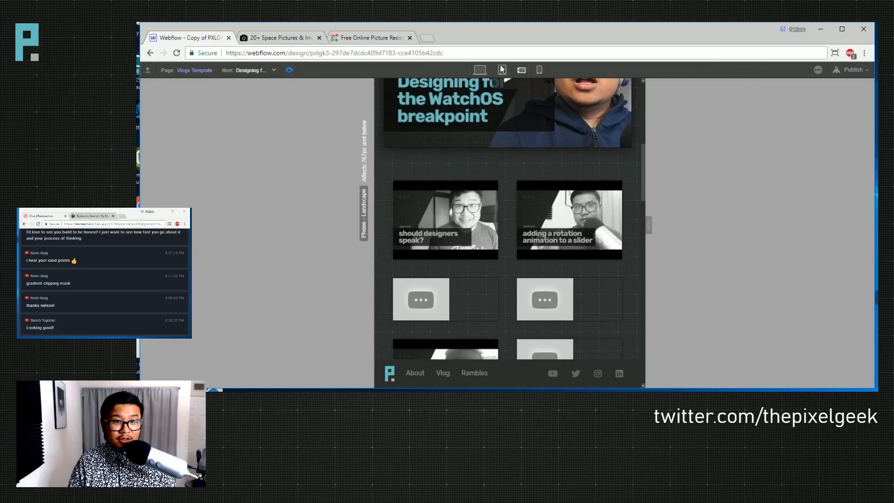
key(Escape)
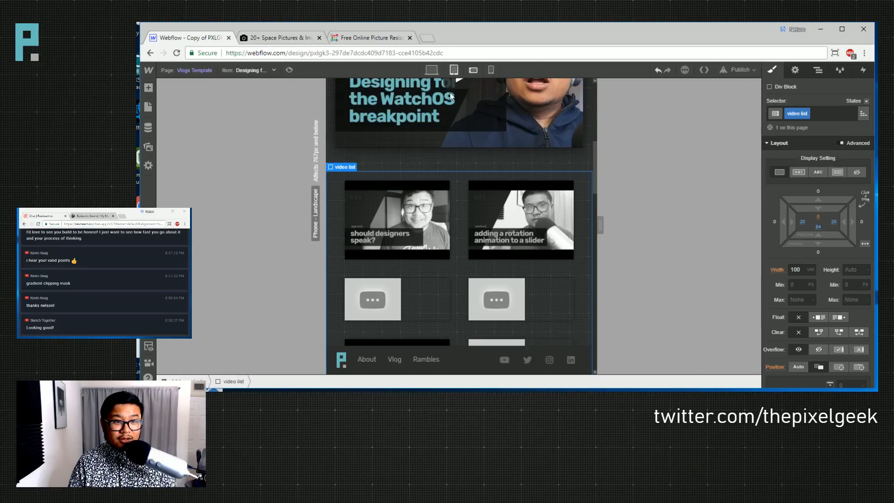
click(467, 211)
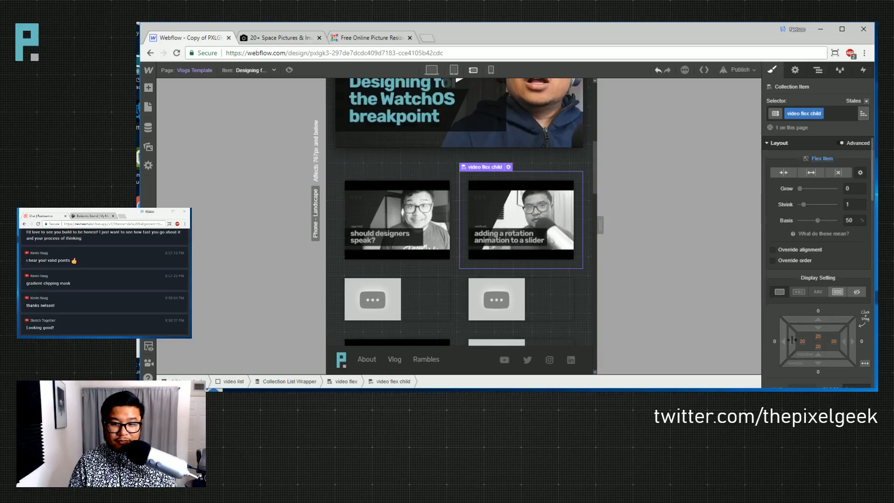
drag(792, 340, 781, 340)
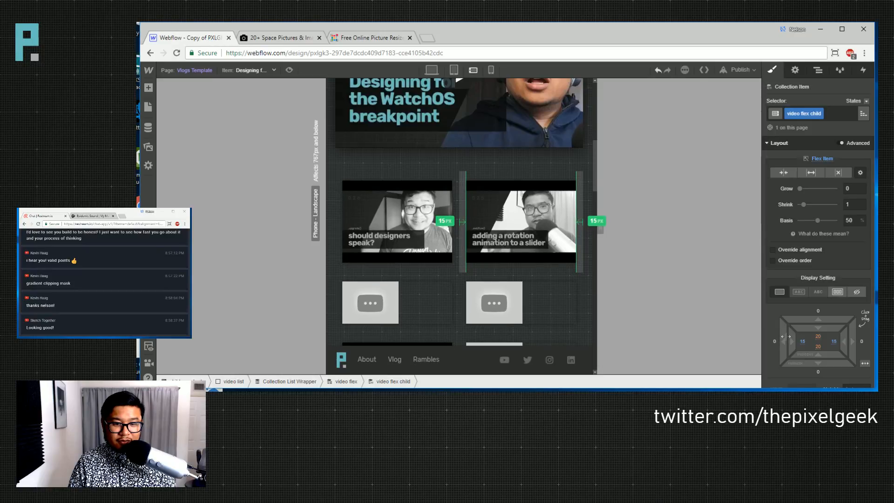
drag(783, 341, 786, 335)
alt+click(784, 342)
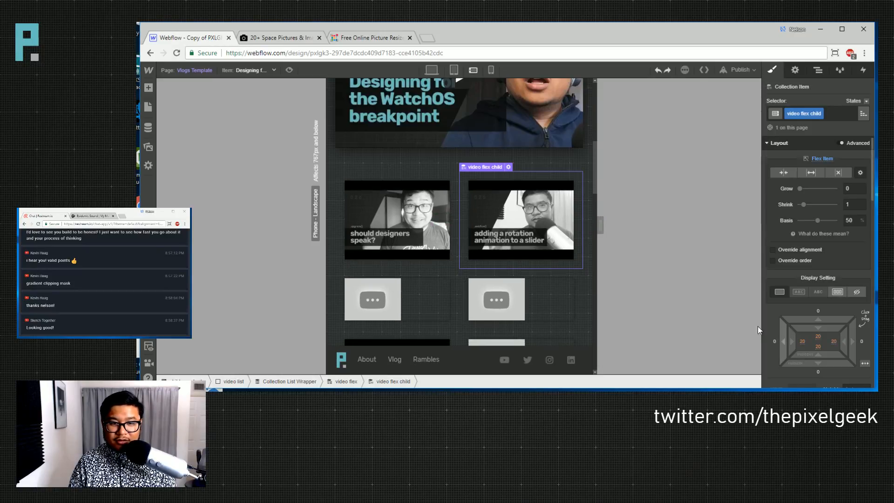
- Check phone portrait and desktop views, then move to the PicResize tab
click(491, 69)
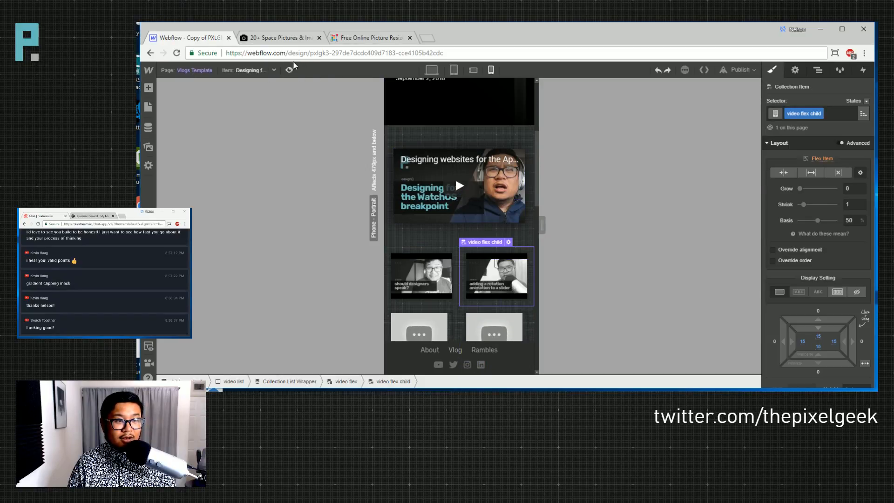
click(431, 70)
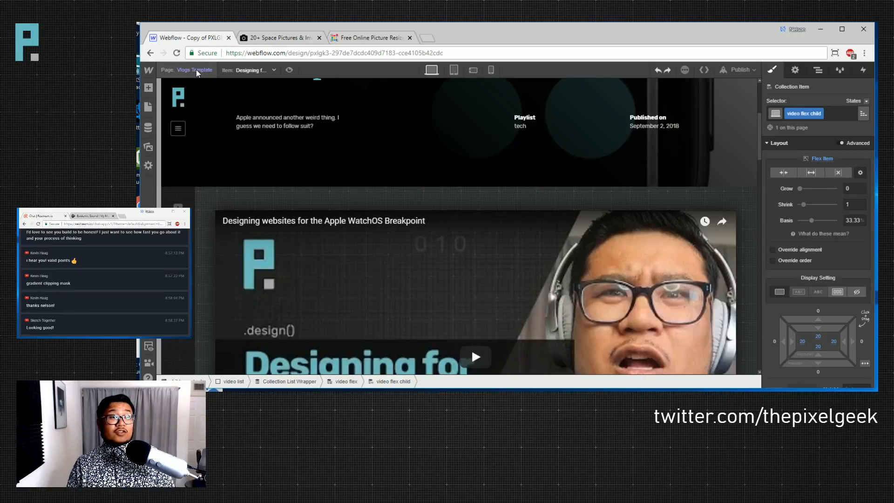
click(386, 38)
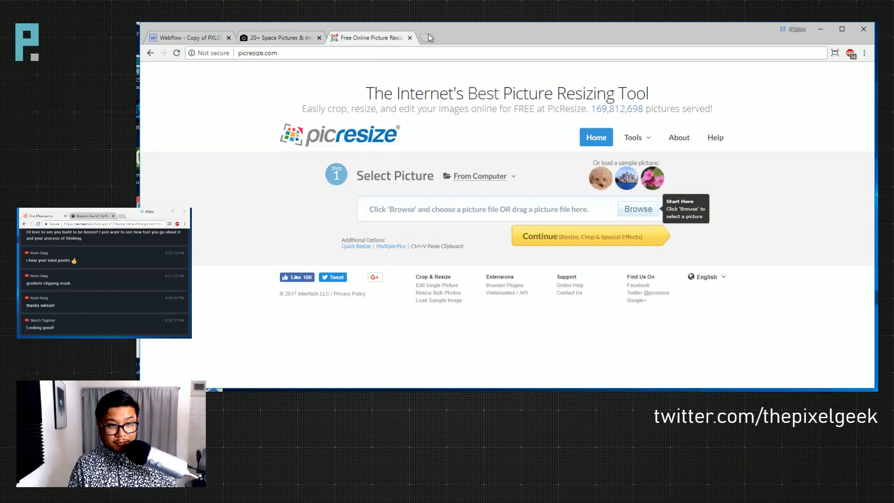
- Open pxlgk.com in a new tab and visit its live Rambles, Vlog, then Rambles pages
click(431, 42)
text(pxlgk.com)
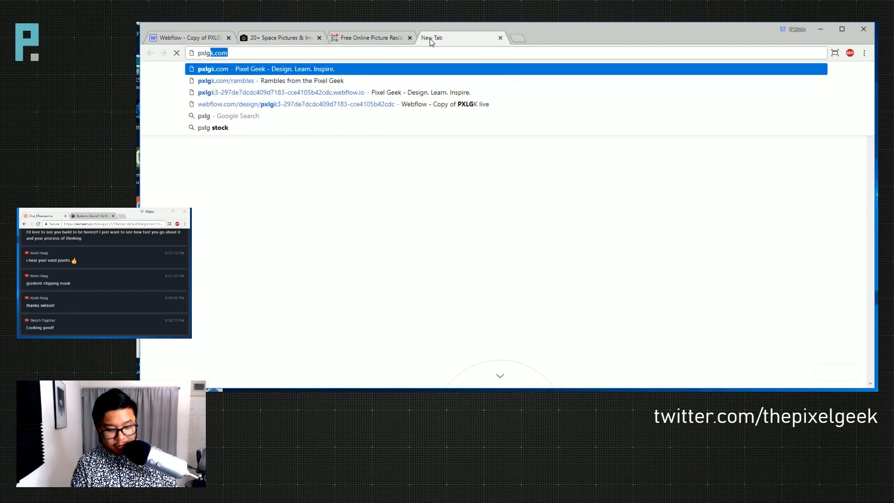
key(Return)
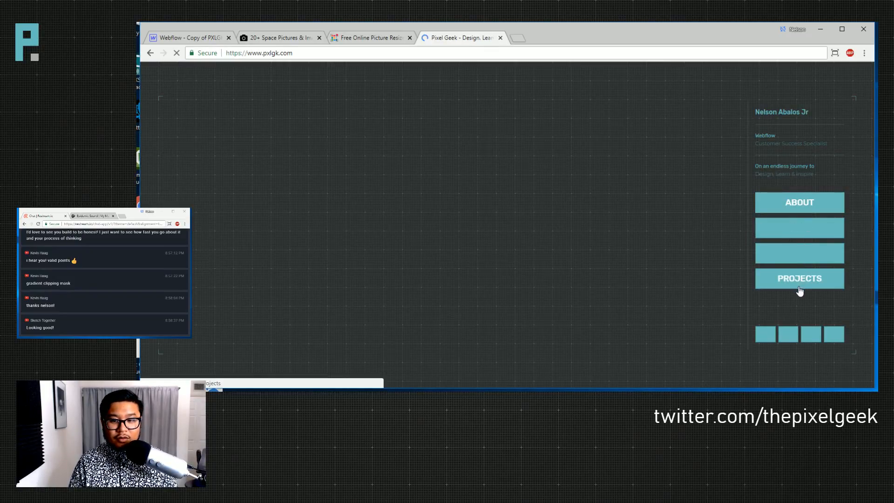
click(769, 255)
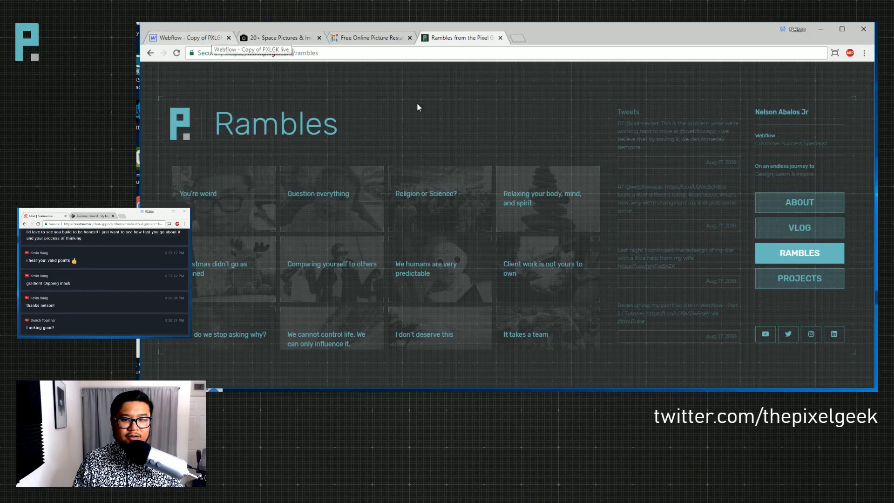
click(795, 232)
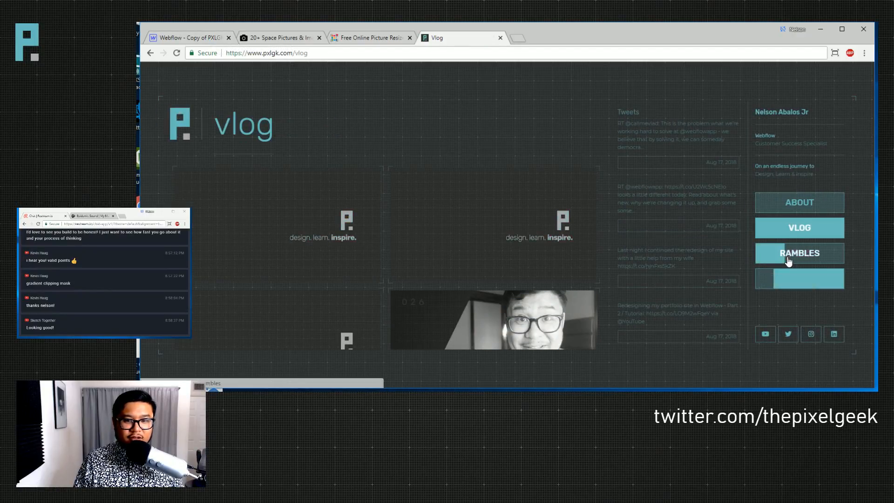
click(789, 255)
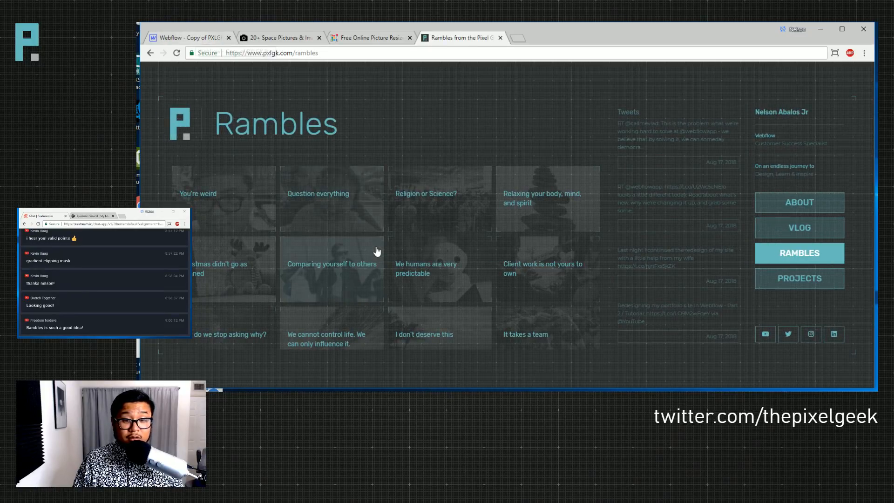
- Scroll the live Rambles page, then return to the Webflow Designer's Pages list
scroll(376, 252, down, 5)
scroll(375, 251, up, 5)
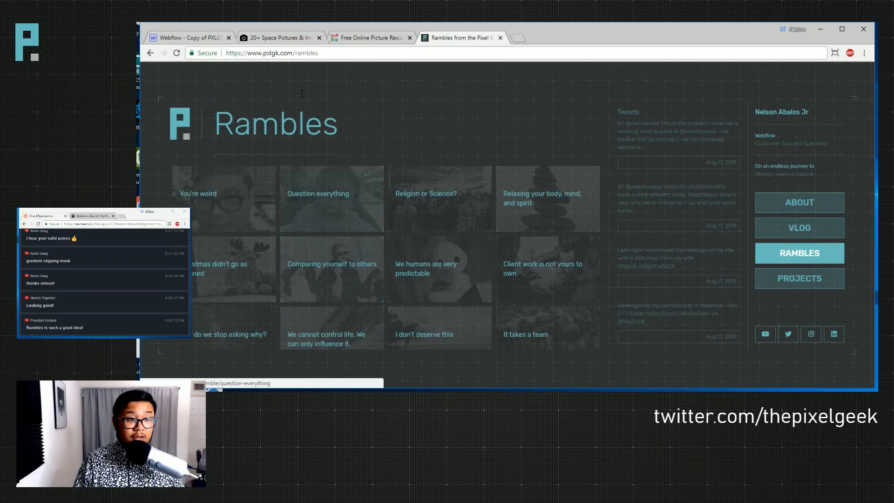
click(194, 41)
click(180, 71)
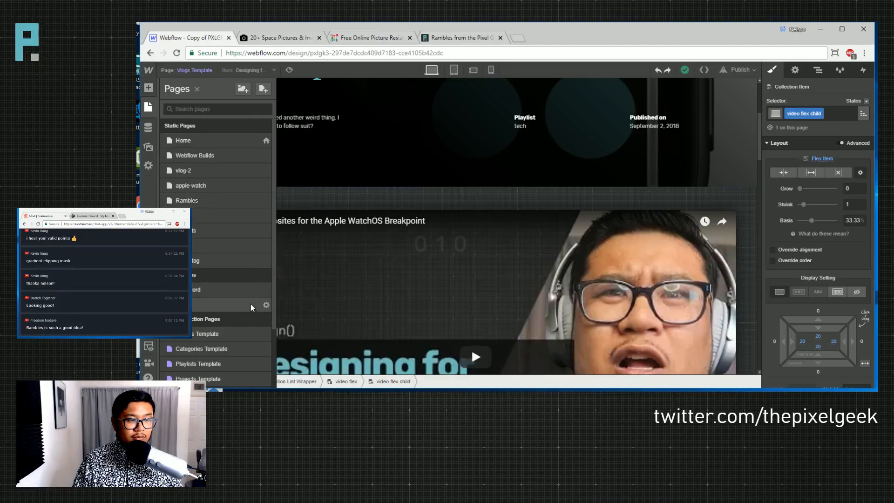
- Rename the Rambles page to 'Rambles-old' with slug 'rambles-old' and save
click(266, 201)
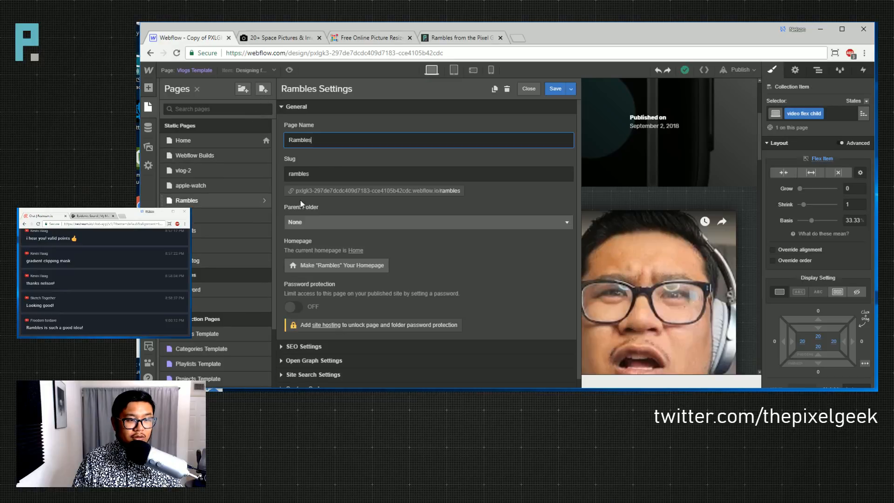
text(-old)
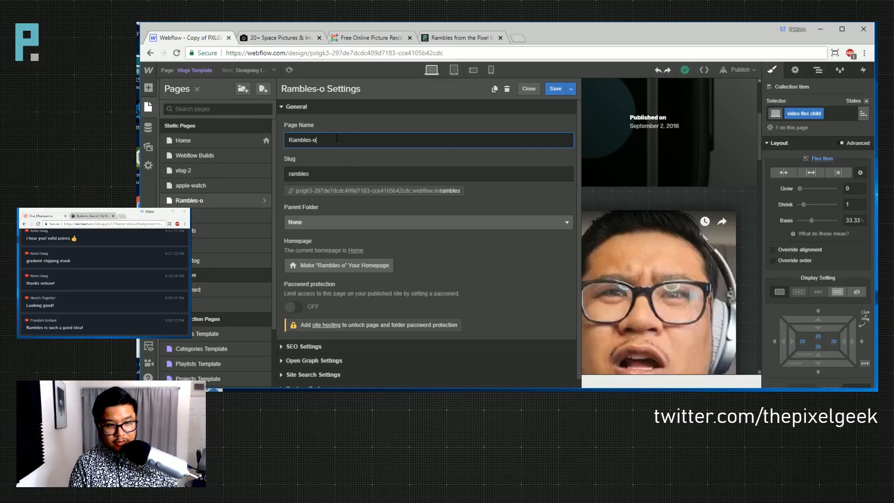
click(331, 176)
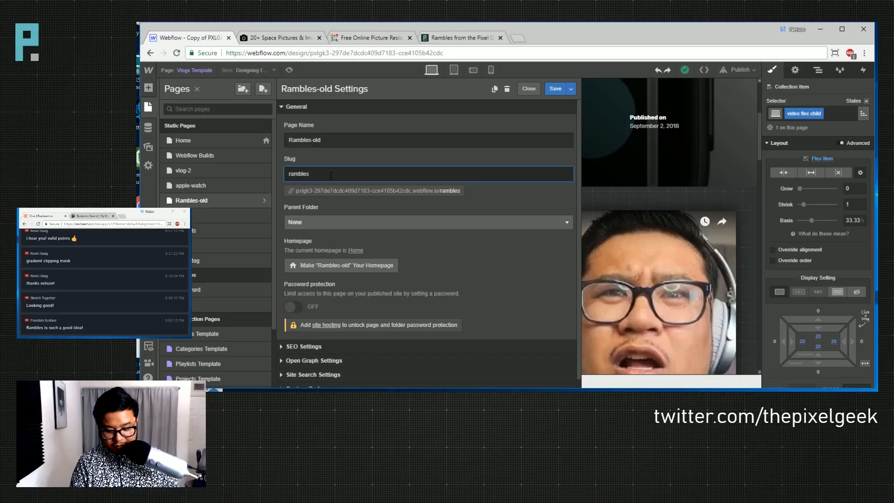
text(-old)
click(554, 93)
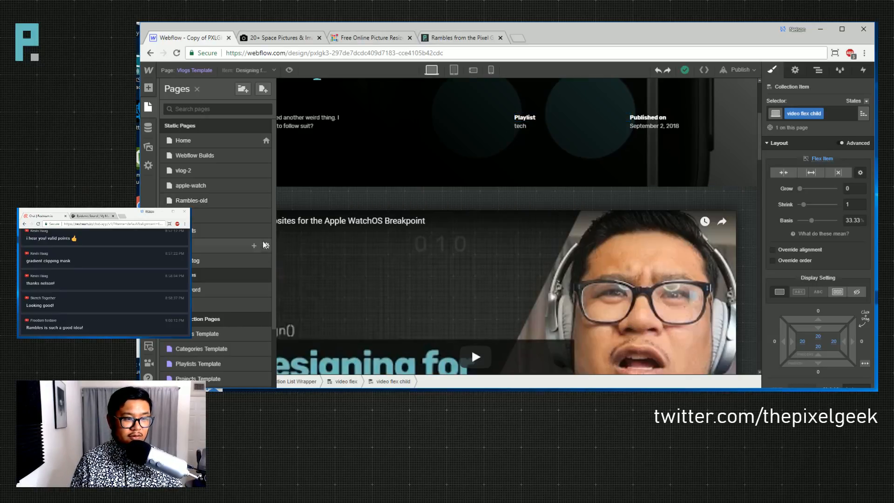
- Create a new blank page named 'Rambles'
click(263, 89)
text(R)
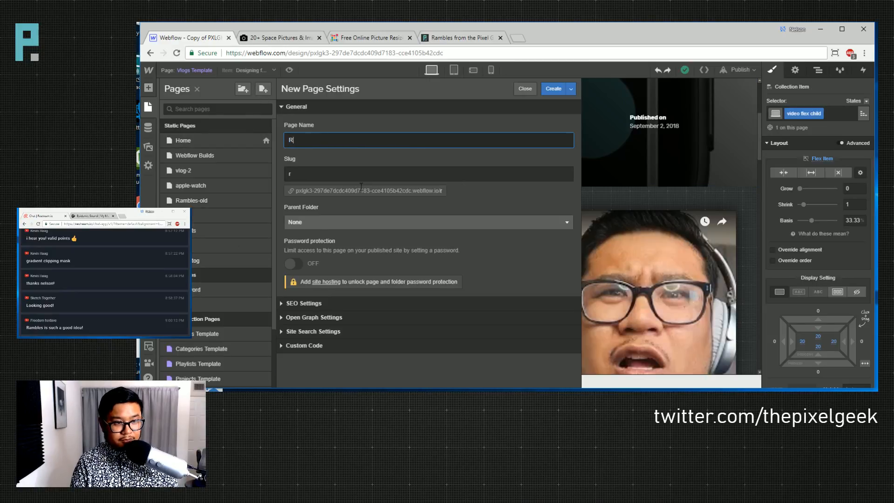
text(ambles)
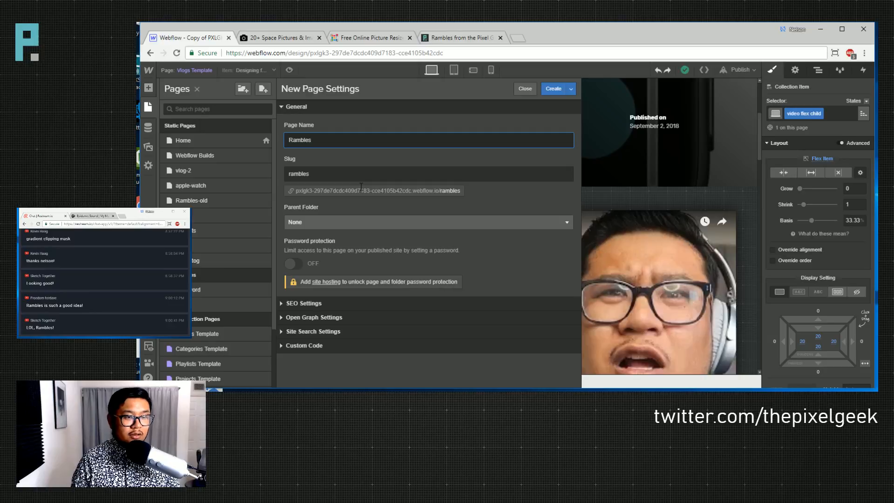
key(Return)
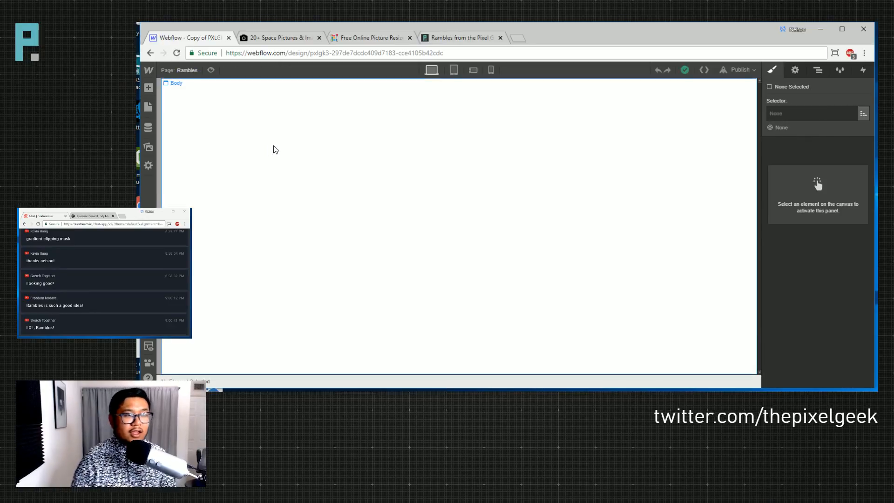
- On the Vlogs Template, inspect the wrapper's settings and styles, then select the video list
click(148, 107)
scroll(233, 209, down, 2)
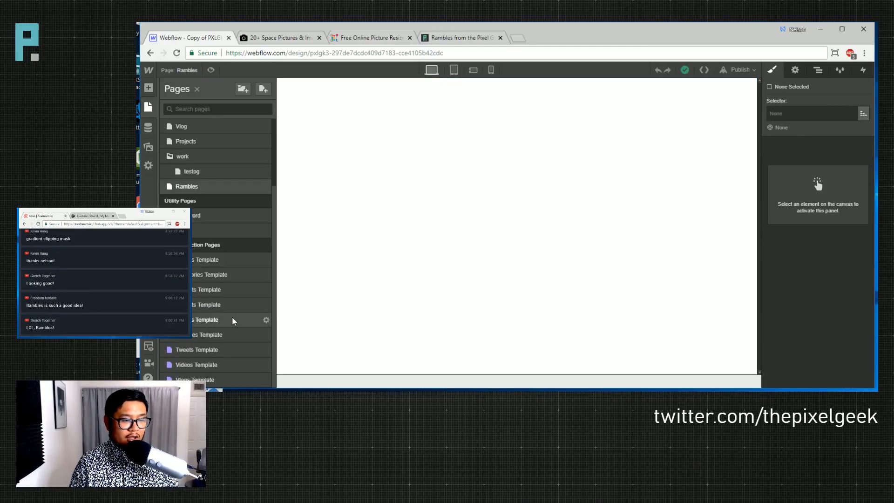
click(196, 379)
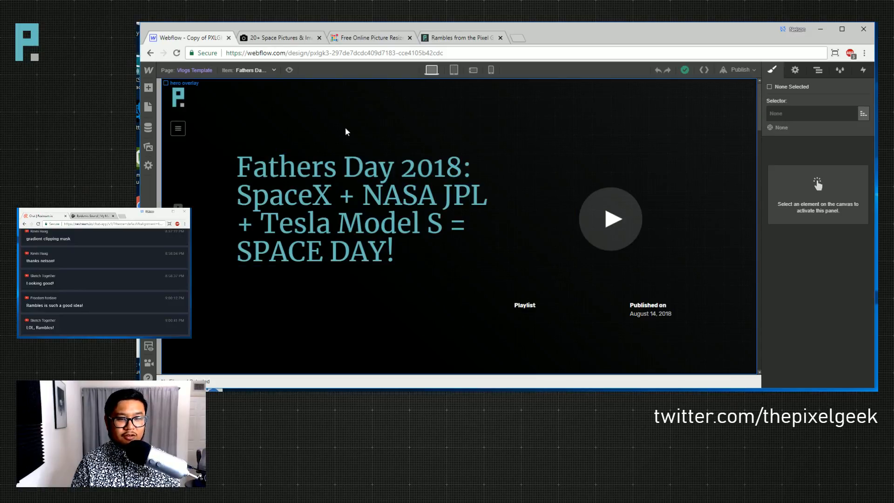
click(817, 70)
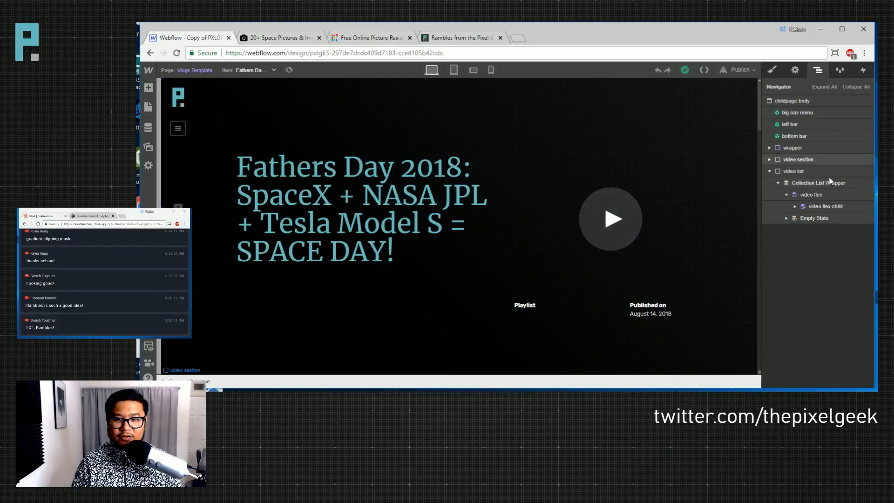
click(800, 147)
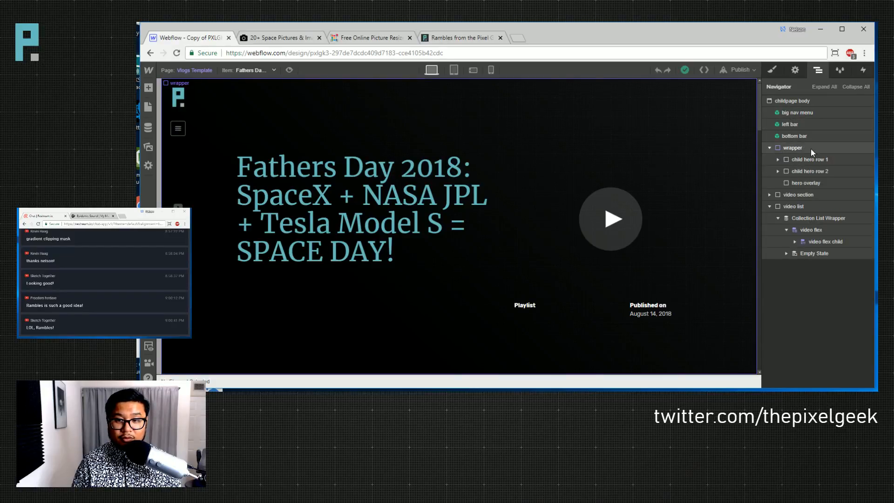
click(795, 70)
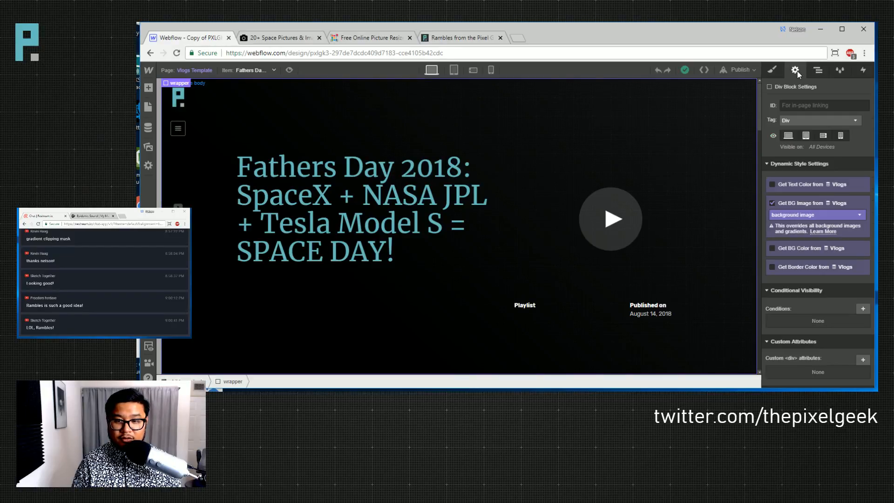
click(771, 70)
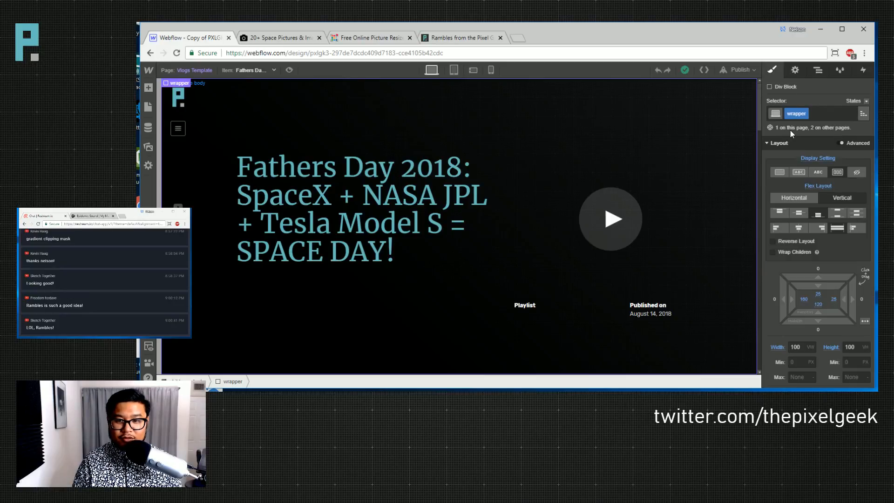
click(817, 70)
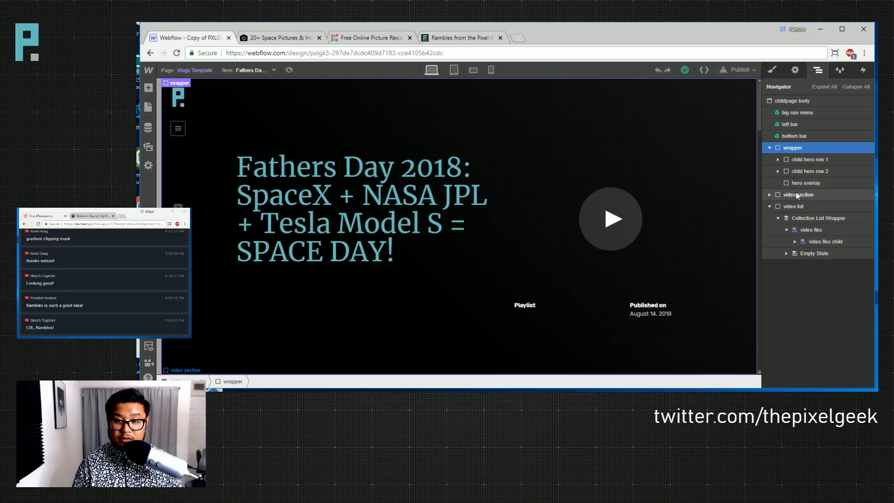
scroll(662, 257, down, 3)
scroll(661, 253, down, 5)
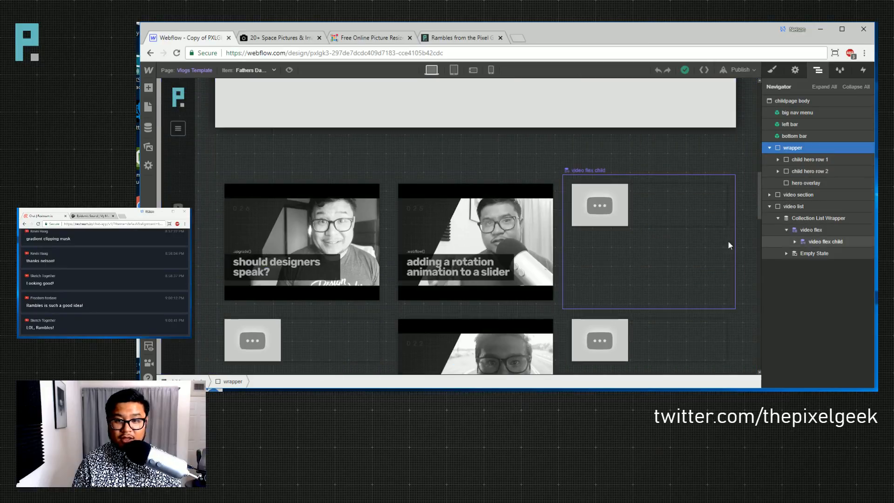
click(799, 206)
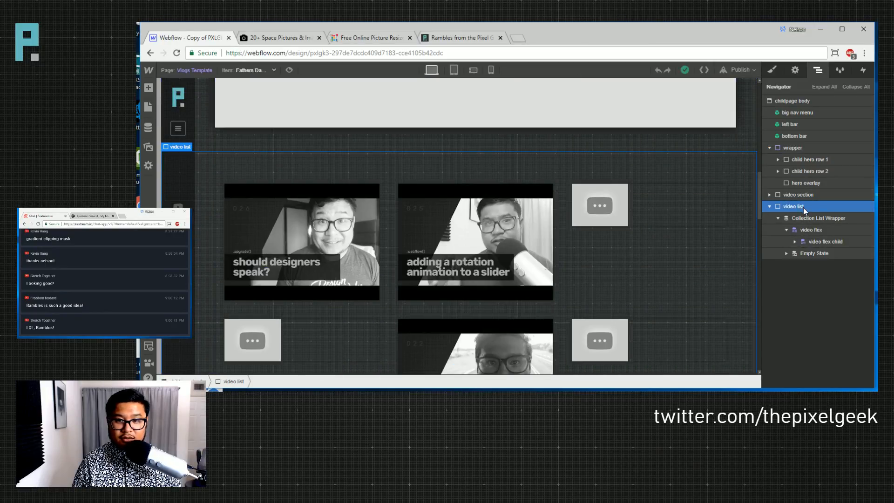
- Go to the blank Rambles page and list the site's Symbols in the Add panel
click(191, 70)
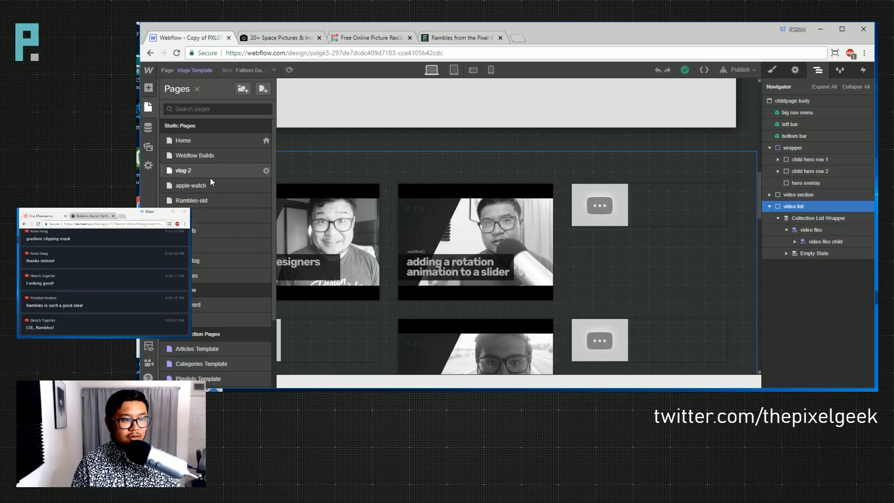
click(231, 275)
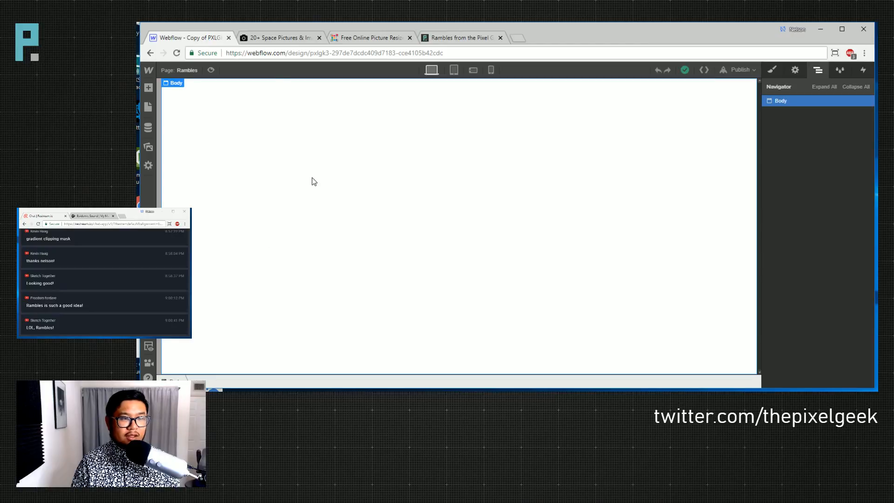
key(a)
click(247, 117)
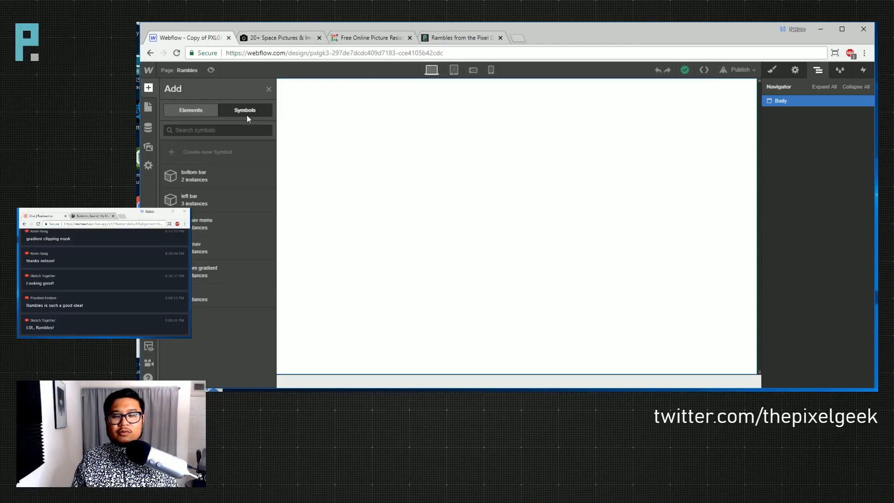
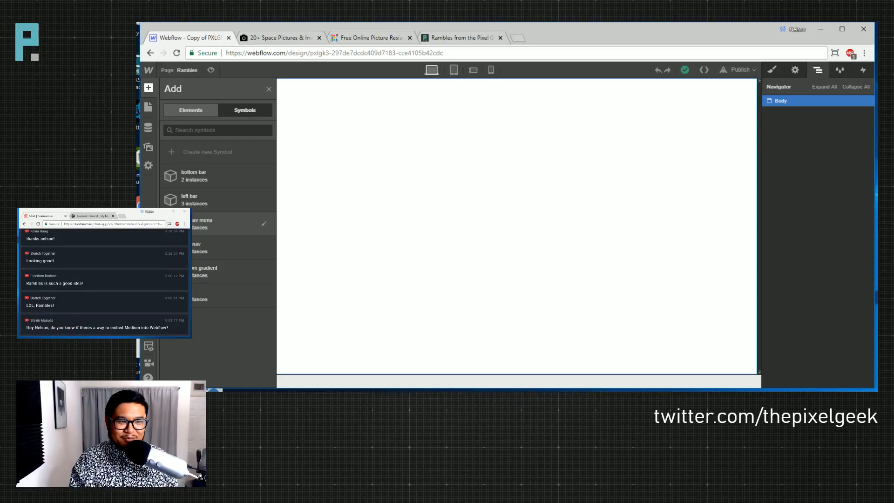
- Place the big nav menu, bottom bar and left bar symbols onto the Rambles page
drag(186, 223, 396, 207)
click(186, 70)
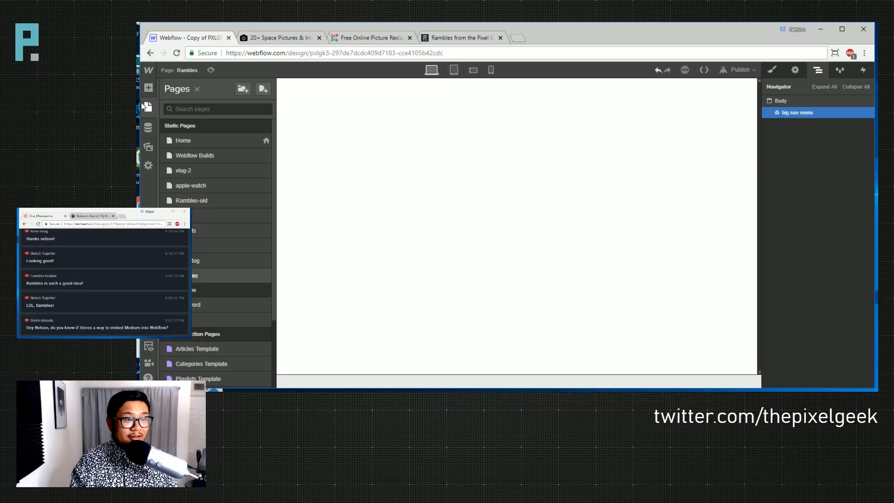
click(149, 88)
click(252, 110)
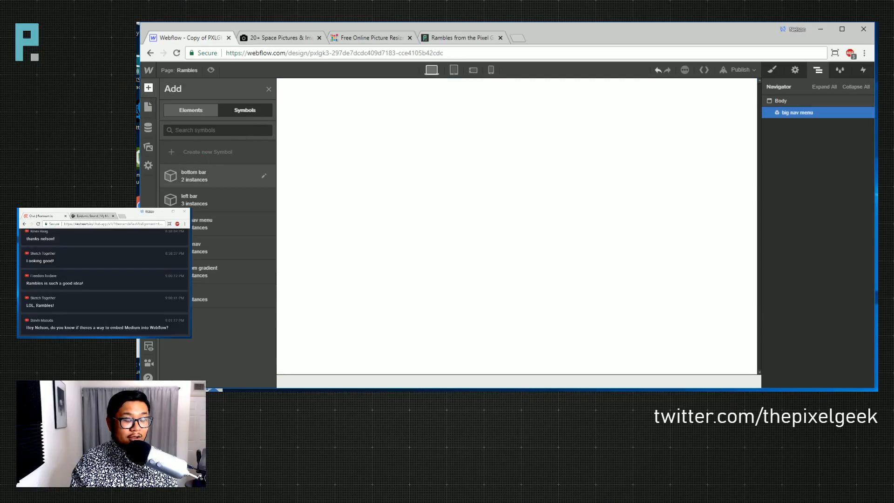
drag(186, 176, 173, 94)
click(149, 88)
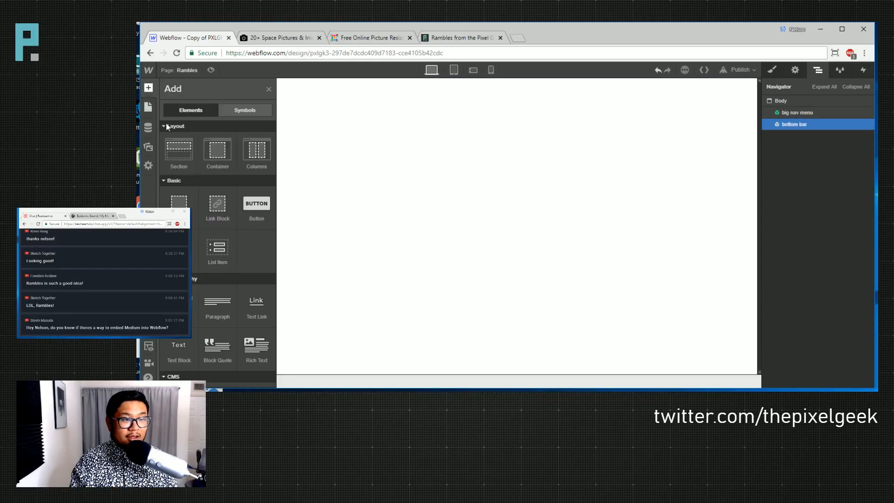
click(251, 111)
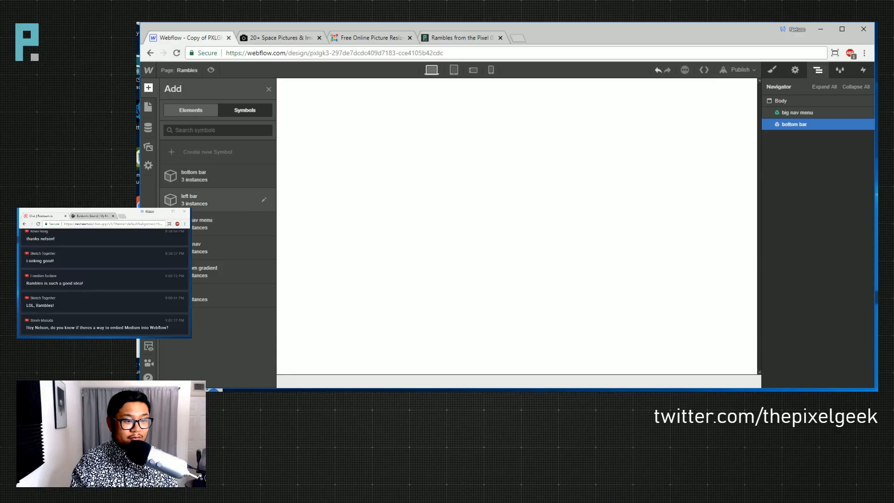
drag(187, 199, 314, 197)
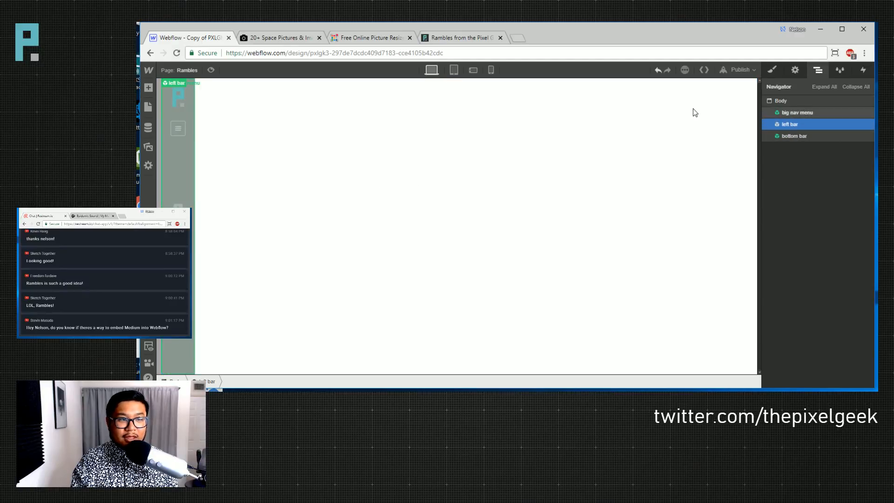
- Preview the page, then move bottom bar below left bar in the Navigator
click(211, 70)
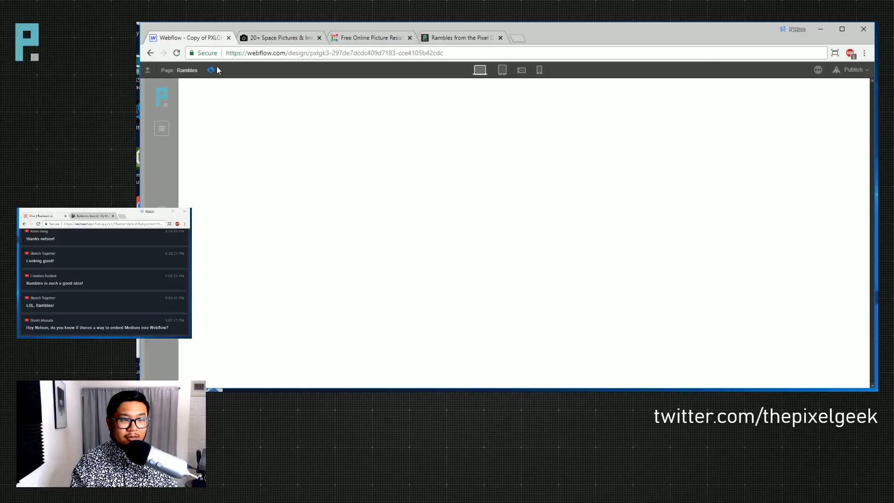
click(212, 70)
drag(798, 136, 807, 163)
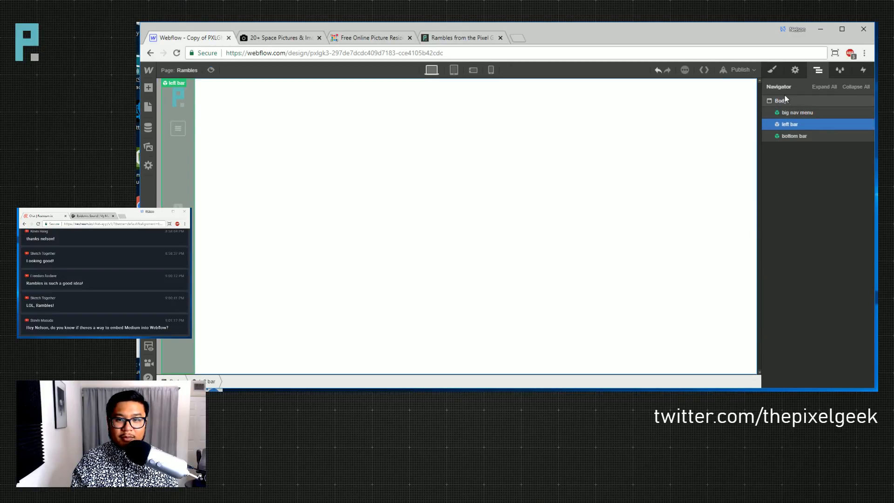
click(784, 99)
- Give the page body the childpage body class
key(s)
click(801, 115)
text(chi)
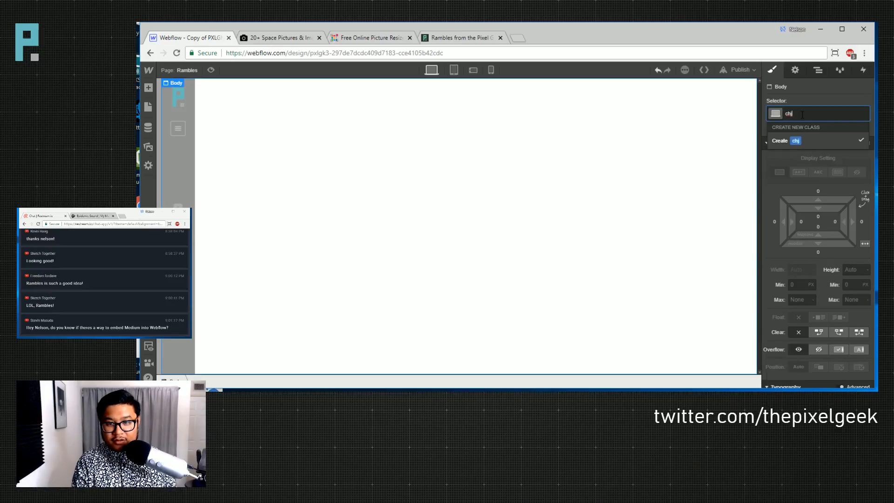
text(ld)
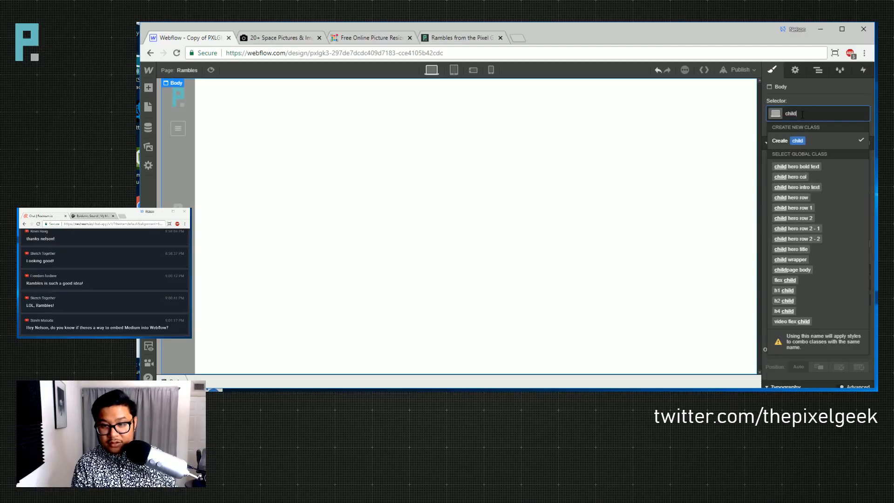
click(815, 271)
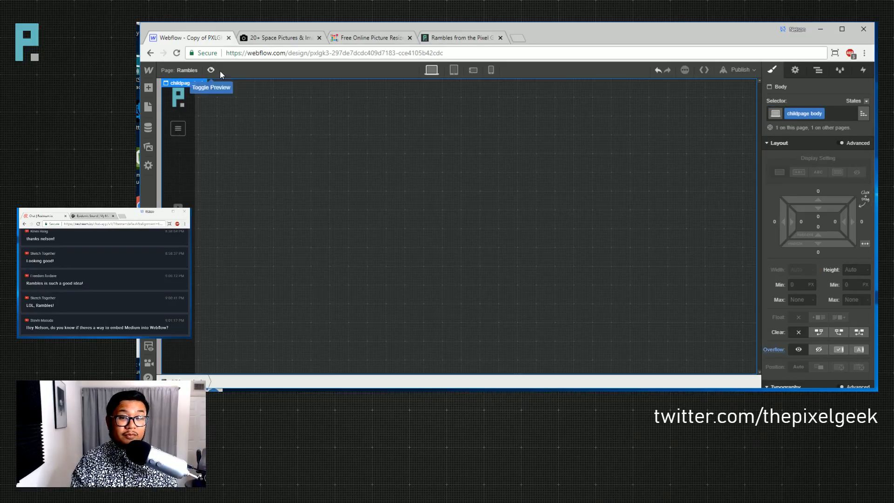
- Preview the page and check that the hamburger nav menu opens and closes
click(819, 70)
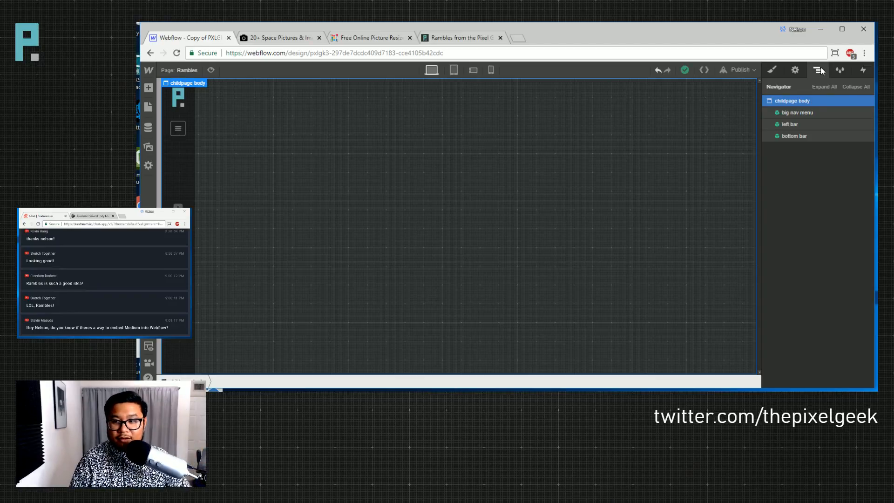
click(796, 112)
click(790, 129)
click(800, 115)
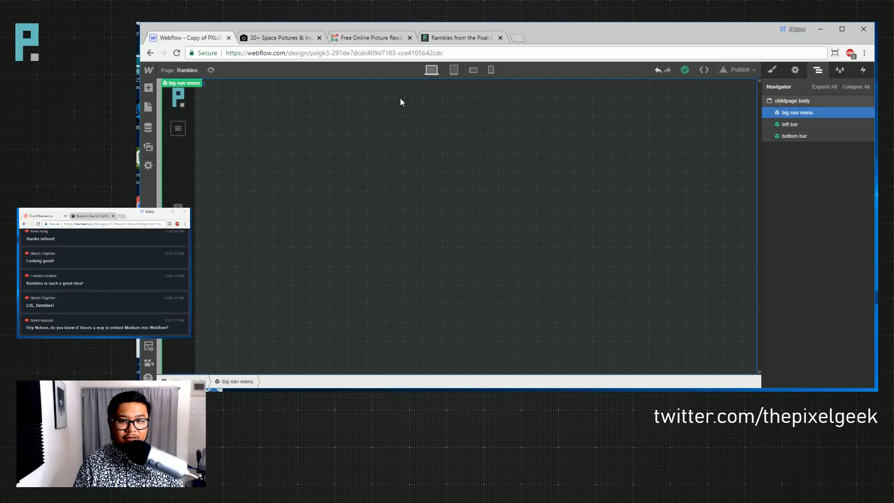
click(211, 70)
mouse_move(163, 173)
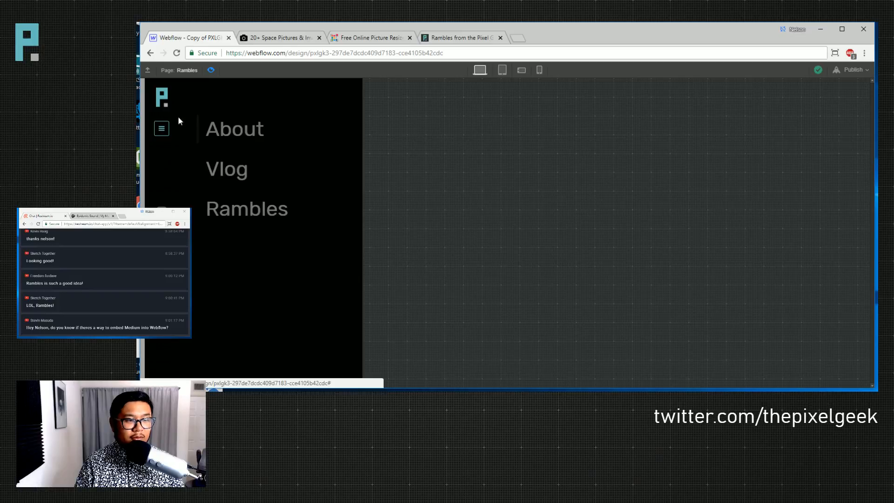
click(163, 130)
click(161, 132)
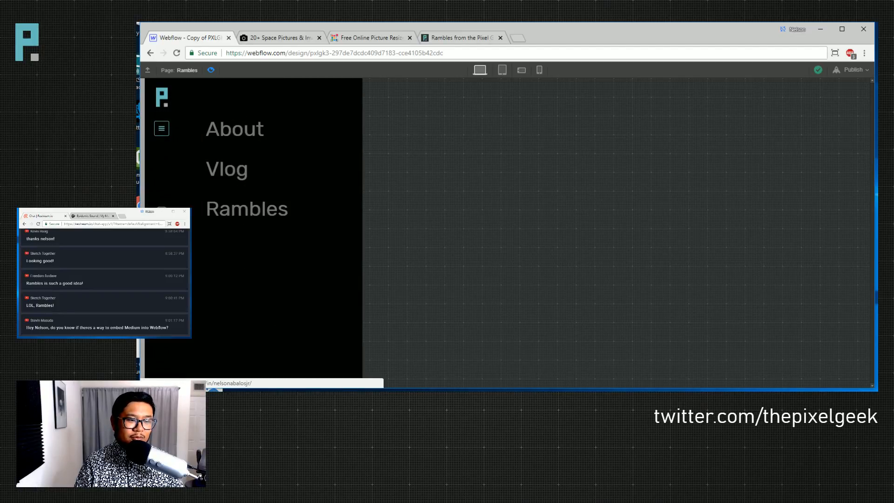
click(163, 135)
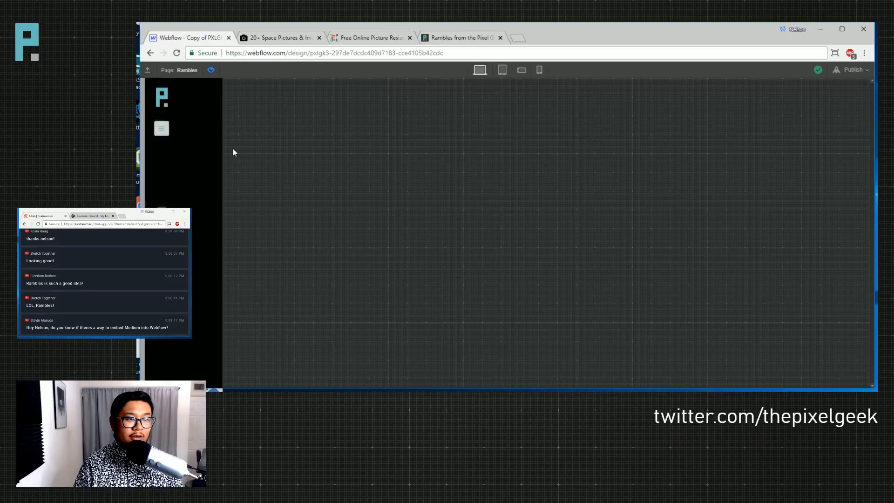
click(209, 71)
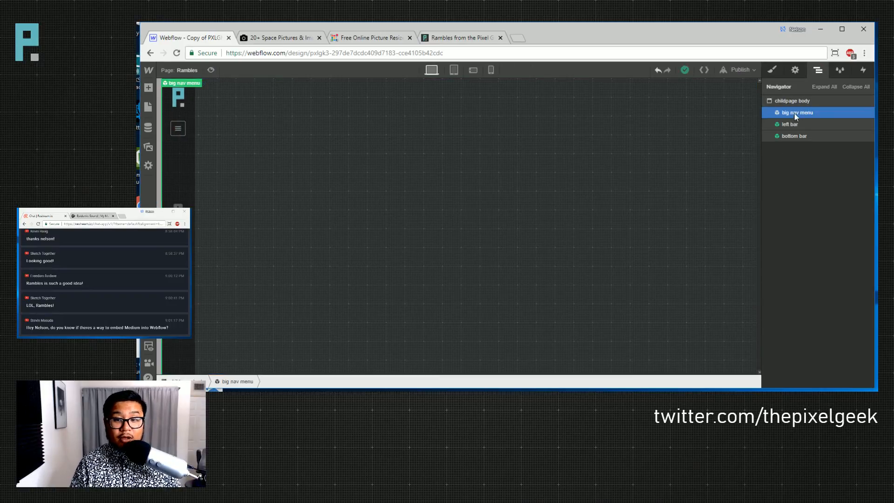
- Add a Div Block below the bottom bar, keeping its tag as Div
key(a)
drag(179, 202, 810, 151)
click(772, 71)
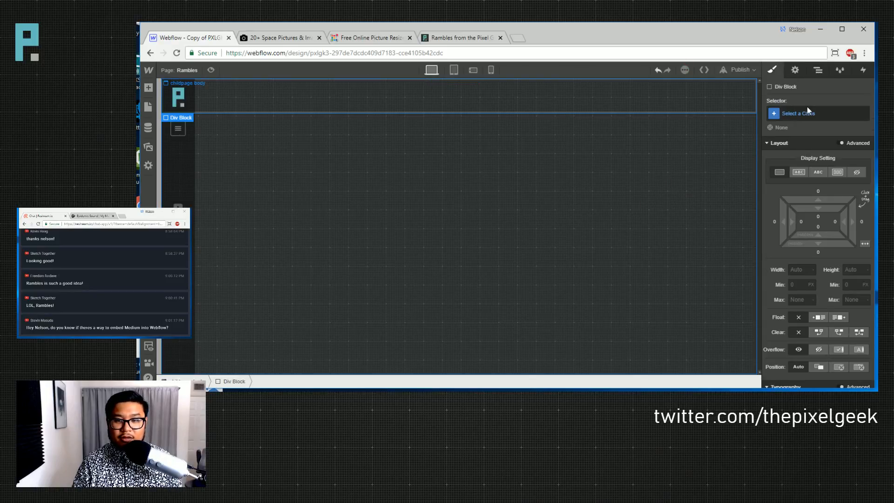
click(806, 111)
click(794, 70)
click(806, 119)
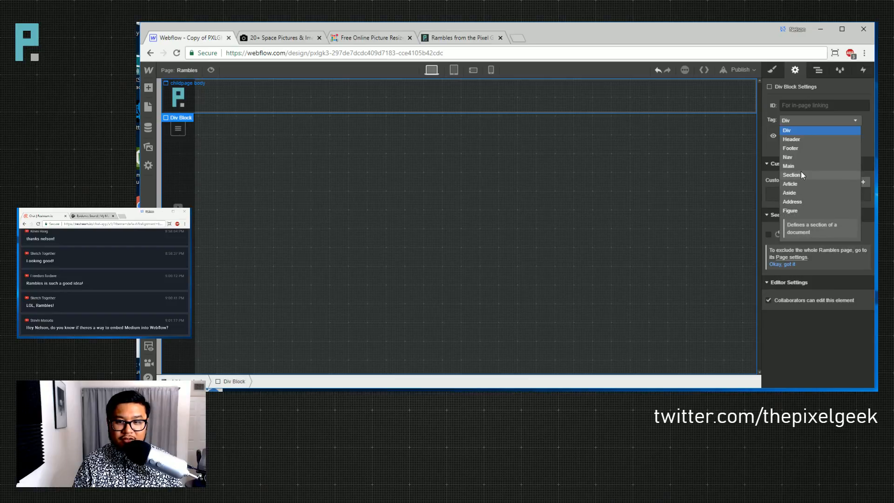
click(845, 87)
click(816, 70)
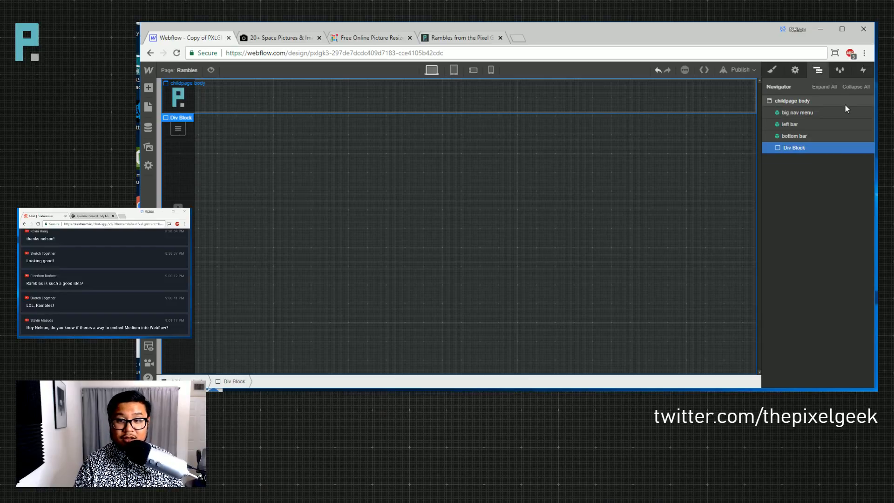
- Try swapping the div's child wrapper class for a plain wrapper class
key(s)
click(803, 113)
text(wrapper)
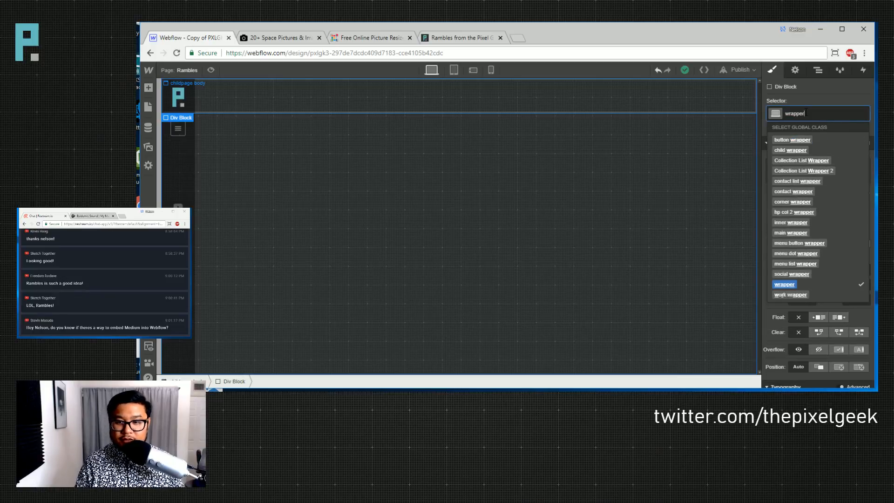
click(798, 150)
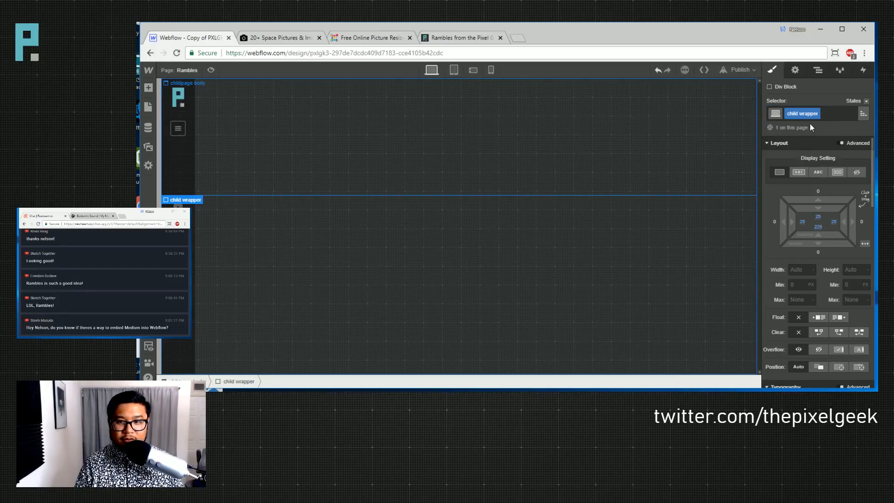
click(794, 114)
key(BackSpace)
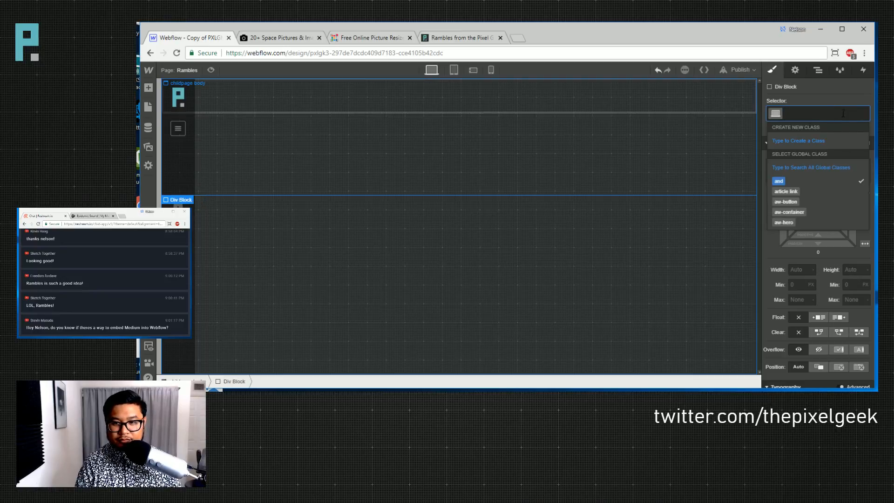
text(wrapp)
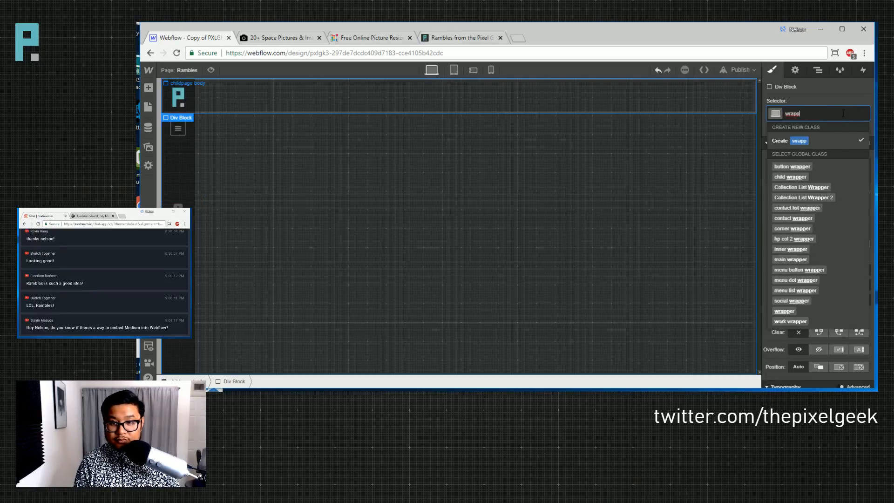
text(er)
key(Return)
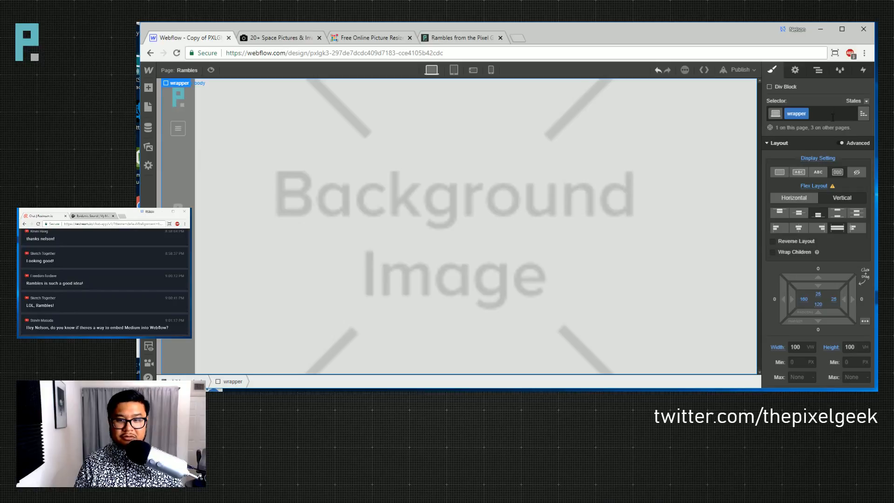
- Put the child wrapper class back on the div and view the live Rambles page
click(820, 116)
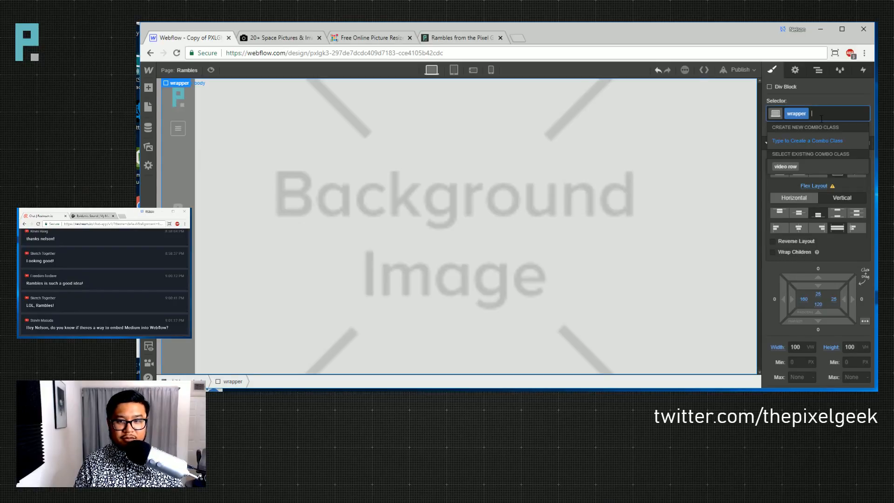
click(825, 91)
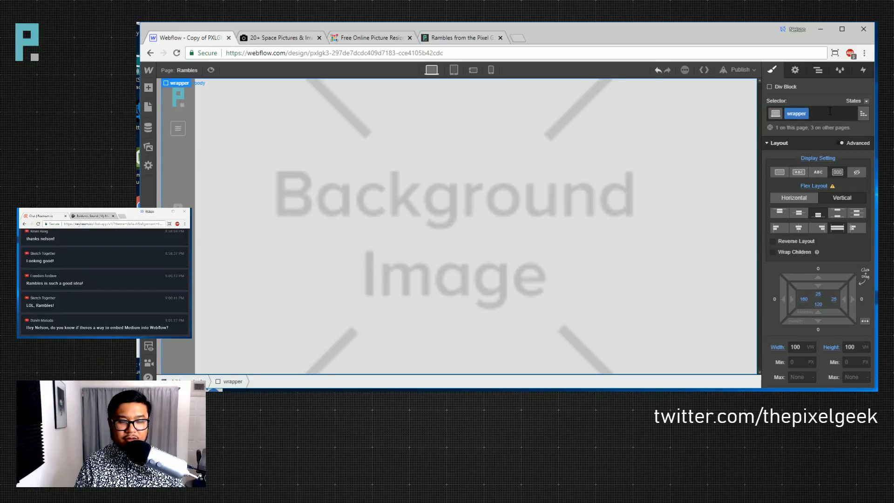
click(829, 111)
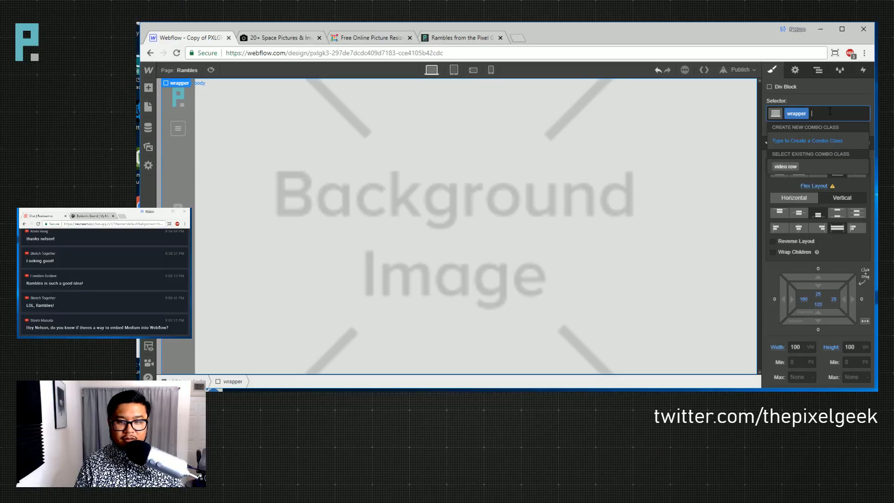
key(BackSpace)
key(BackSpace)
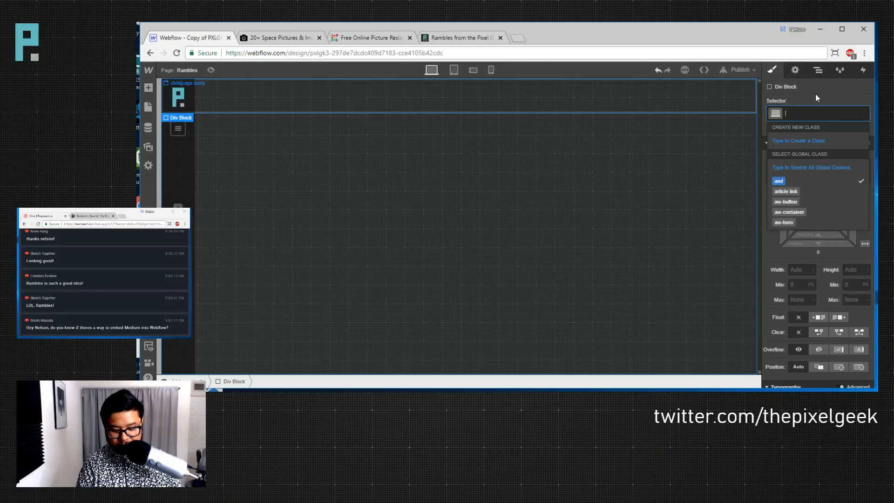
text(child)
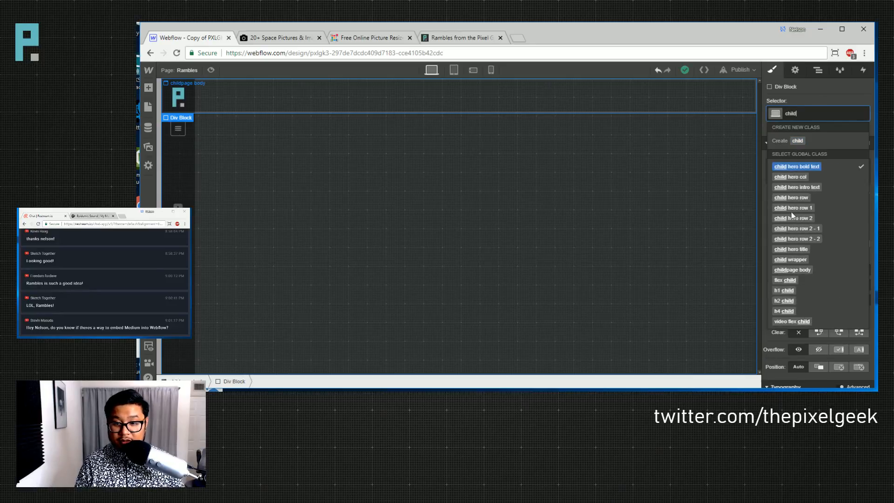
click(796, 259)
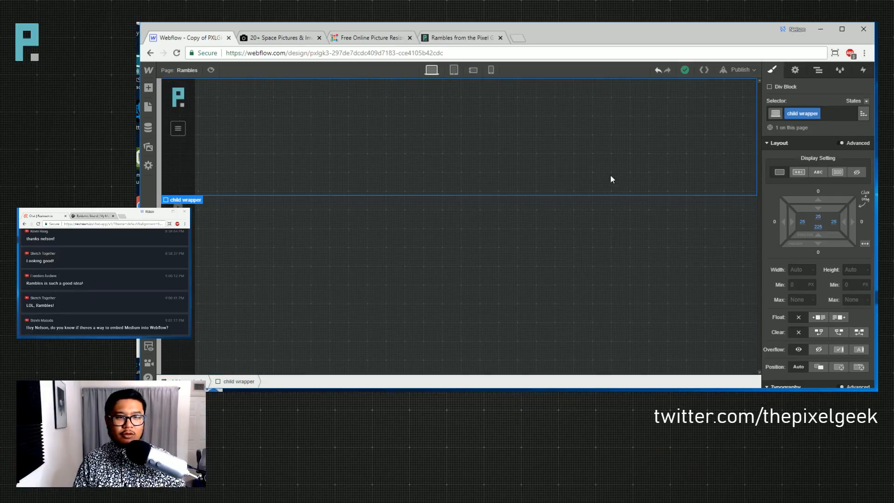
click(455, 37)
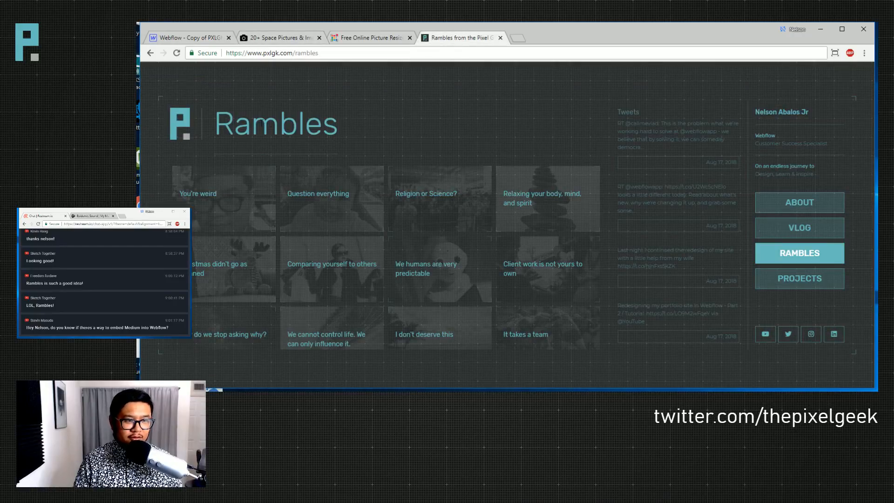
- Replace the div's child wrapper class with a new 'child hero' class
drag(213, 124, 356, 122)
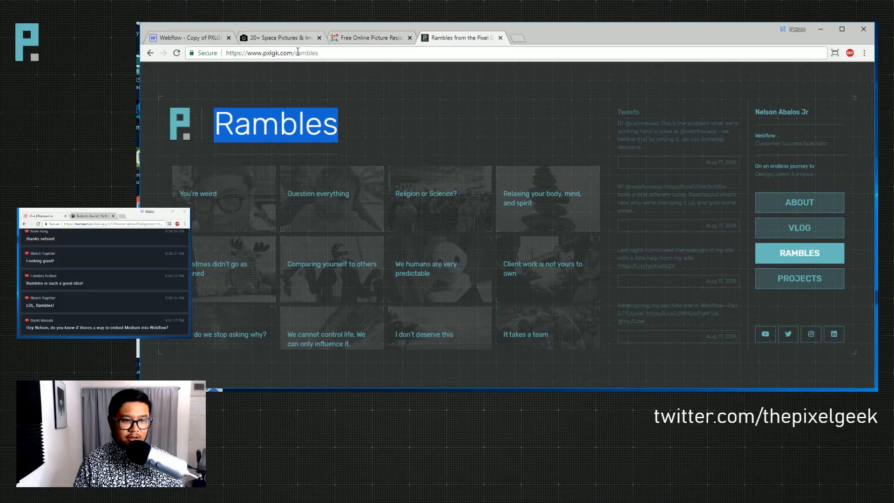
click(204, 39)
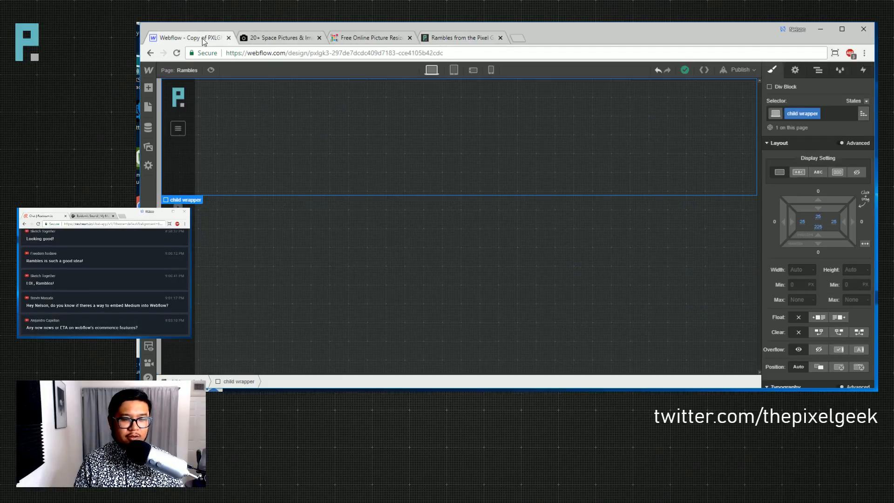
click(819, 114)
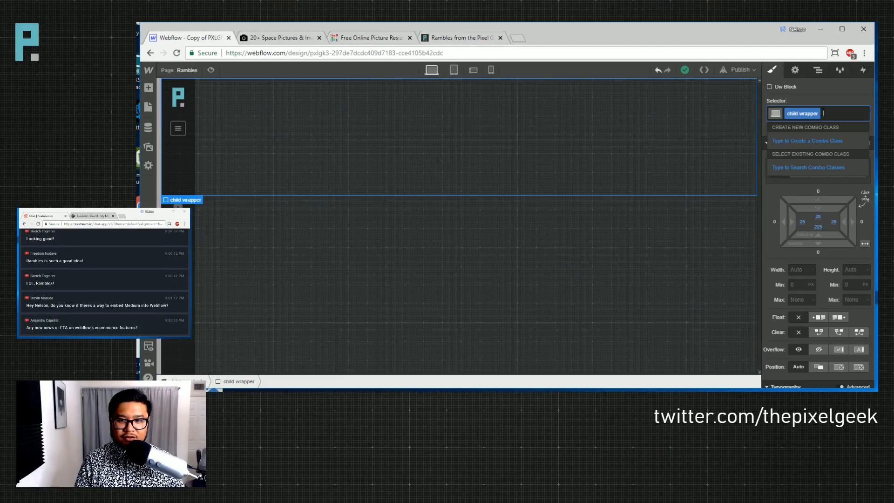
key(BackSpace)
text(child herpo)
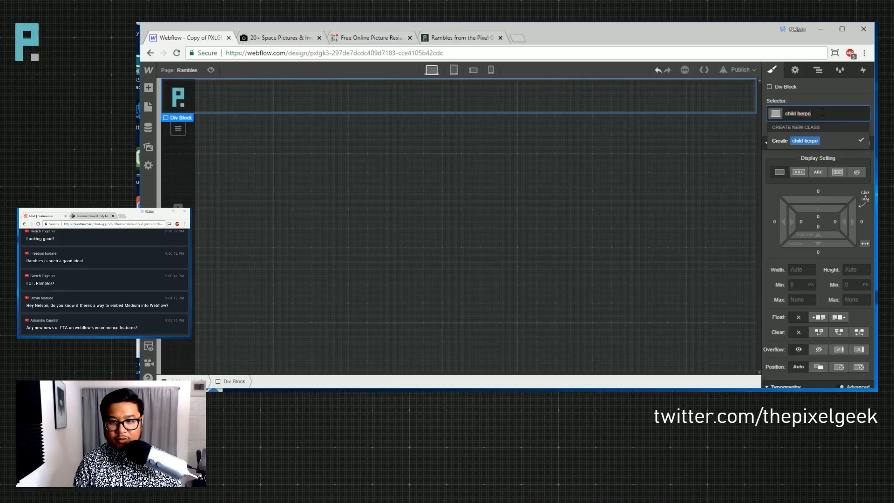
key(BackSpace)
key(BackSpace)
text(o)
key(Return)
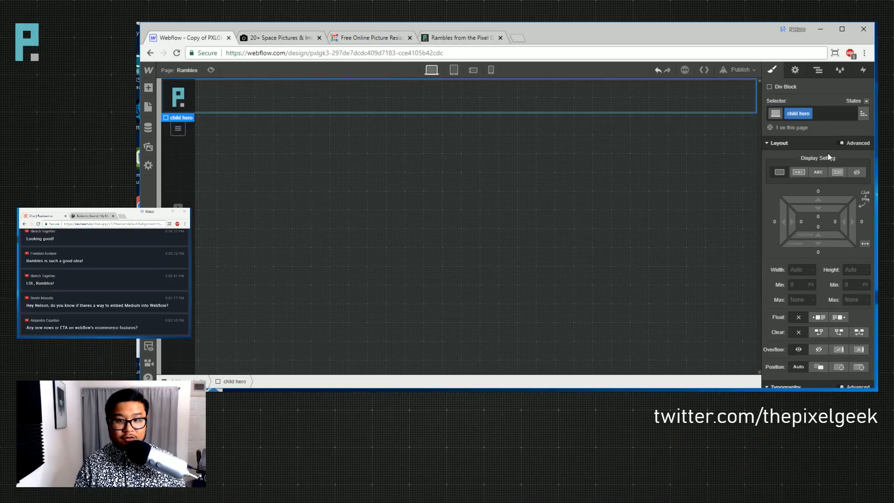
- Set child hero height to 70vh with Flex display and End alignment
click(854, 270)
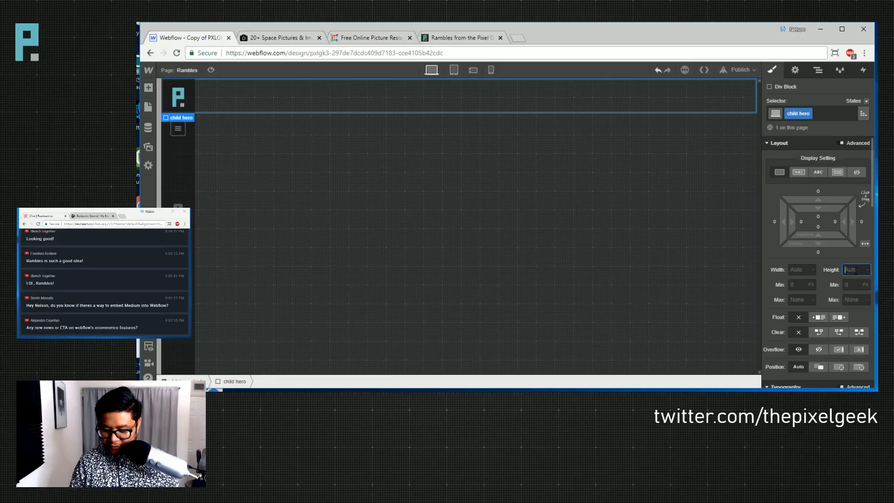
text(70vh)
key(Return)
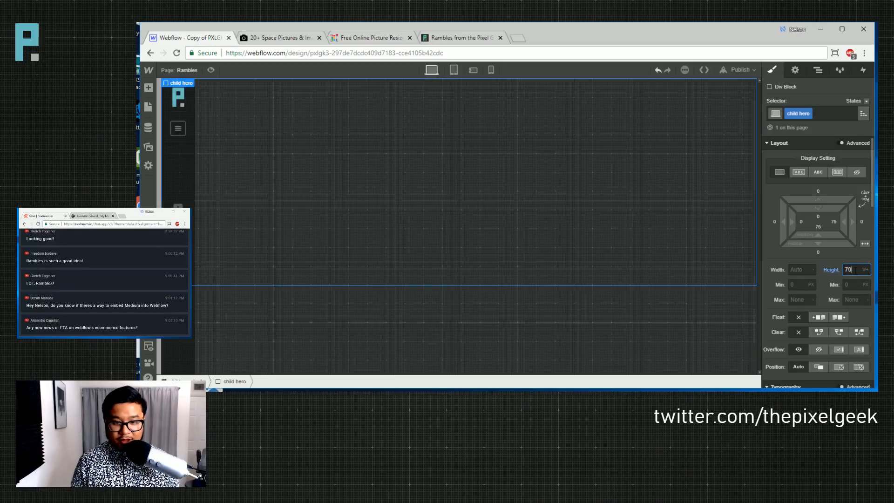
click(837, 171)
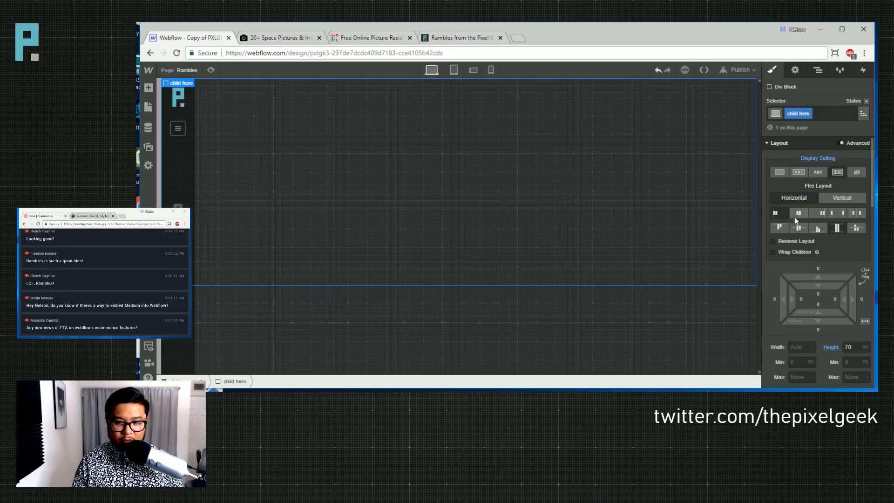
click(816, 228)
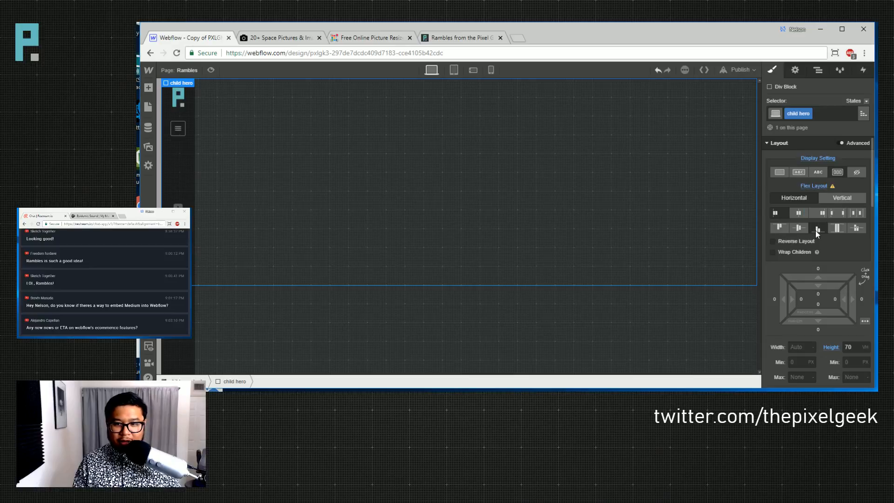
click(438, 37)
click(435, 55)
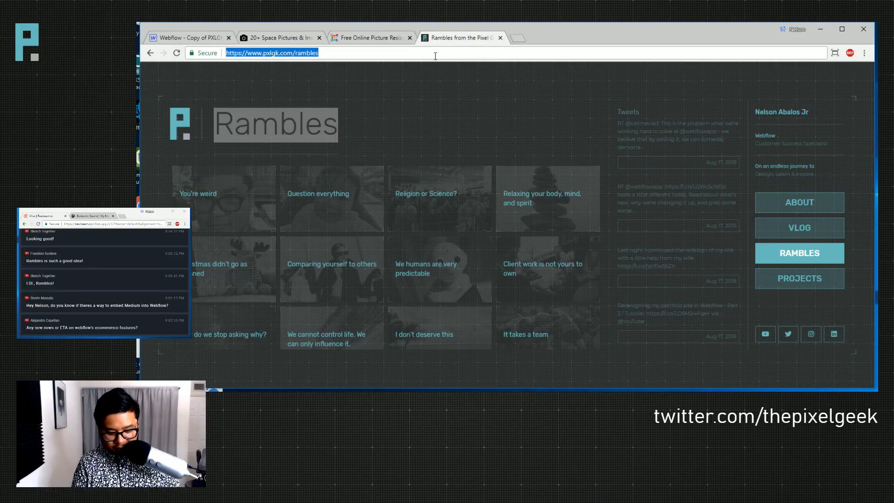
- Load the site's webflow.io home page via the pxlgk.com/ suggestion, then return to the designer
text(pxlgk.com/)
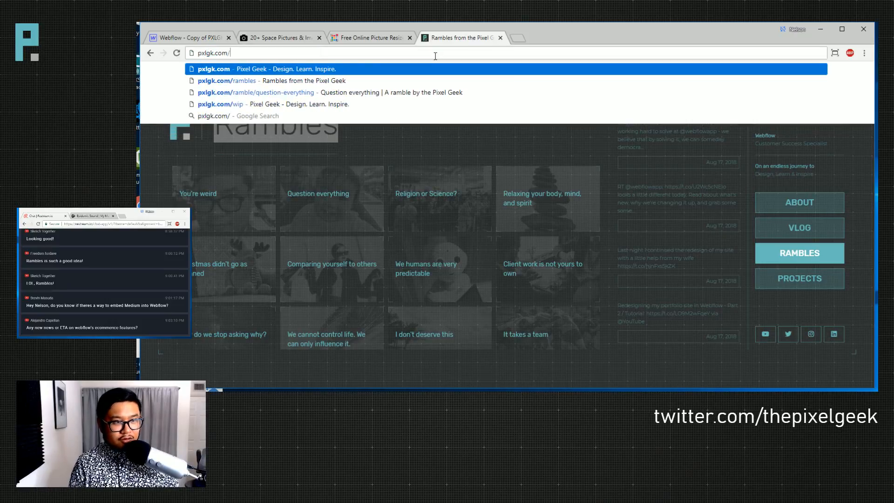
key(Down)
key(Down)
key(Down)
key(Return)
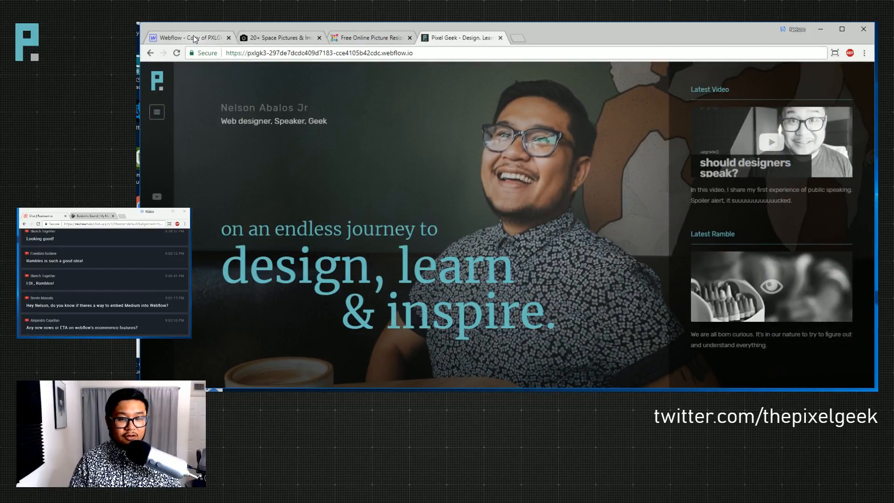
click(209, 37)
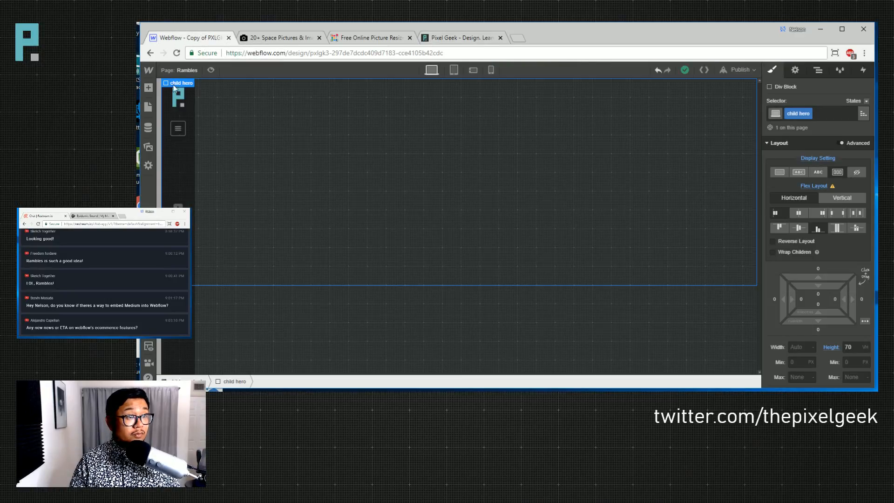
- Glance through the Pages, Assets and Add panels without changing anything
click(167, 71)
click(487, 241)
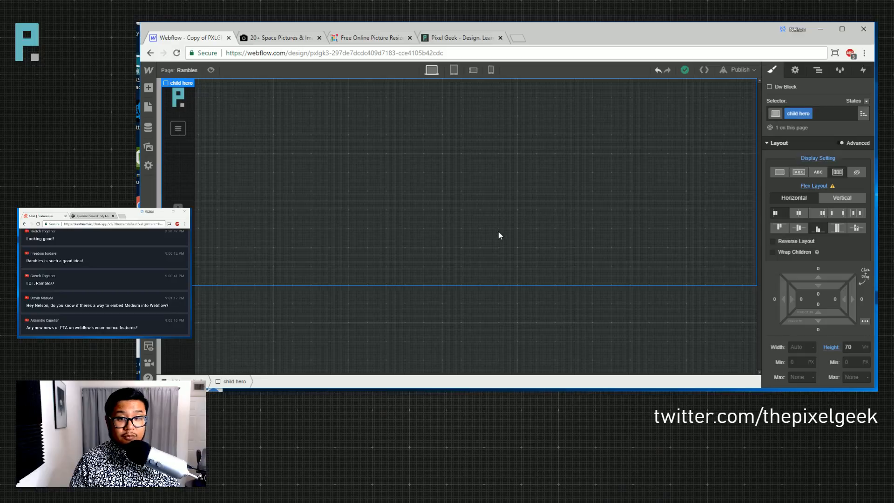
click(148, 148)
click(447, 207)
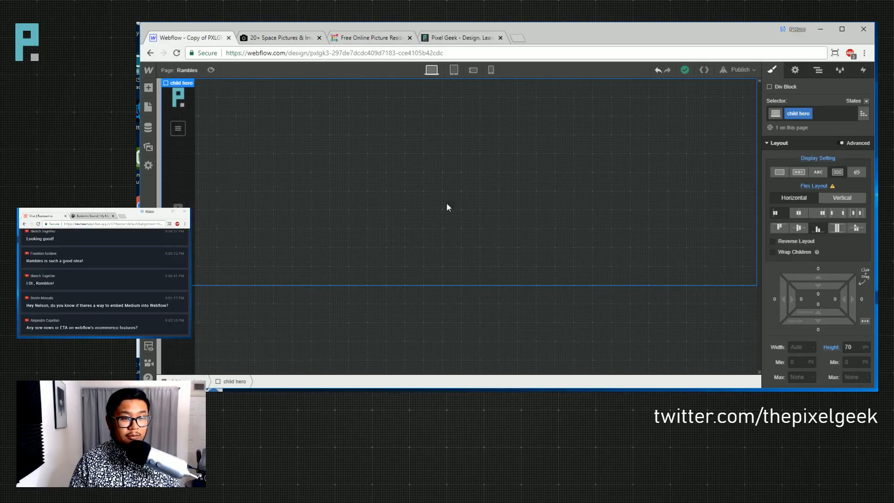
click(149, 88)
click(368, 168)
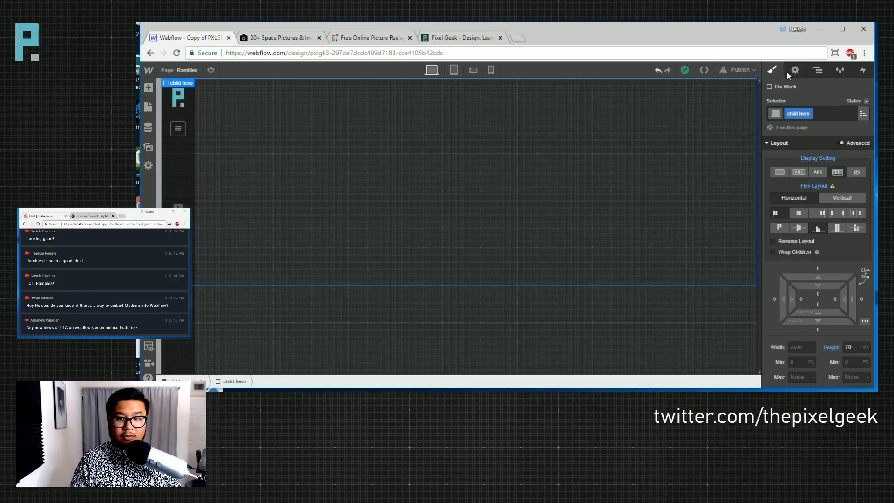
- Add a 'rambles hero' combo class to the child hero div
click(821, 114)
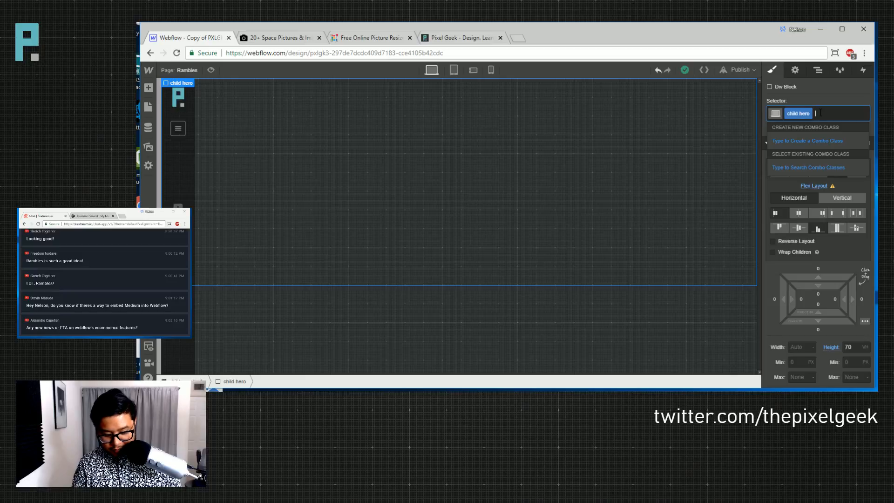
text(rambles hero)
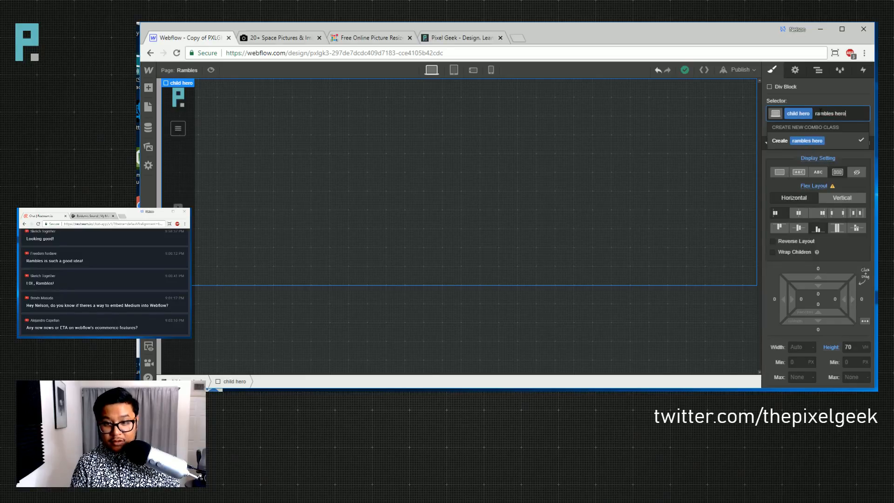
key(Return)
click(795, 70)
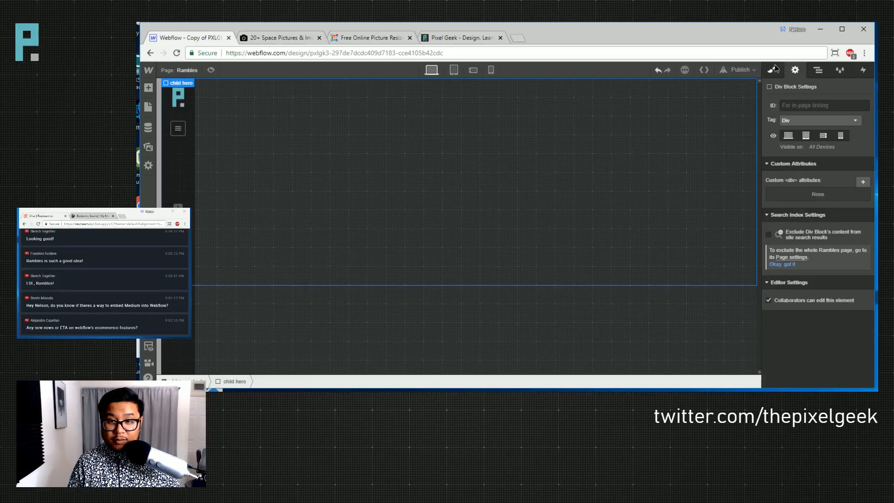
click(774, 70)
scroll(800, 249, down, 10)
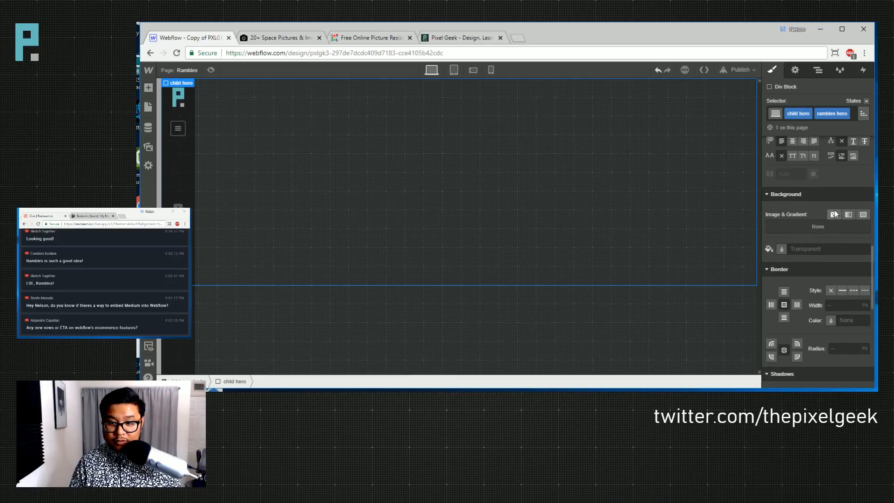
- Upload the resized Earth-from-space photo from Downloads as the hero's background image
click(833, 214)
click(810, 155)
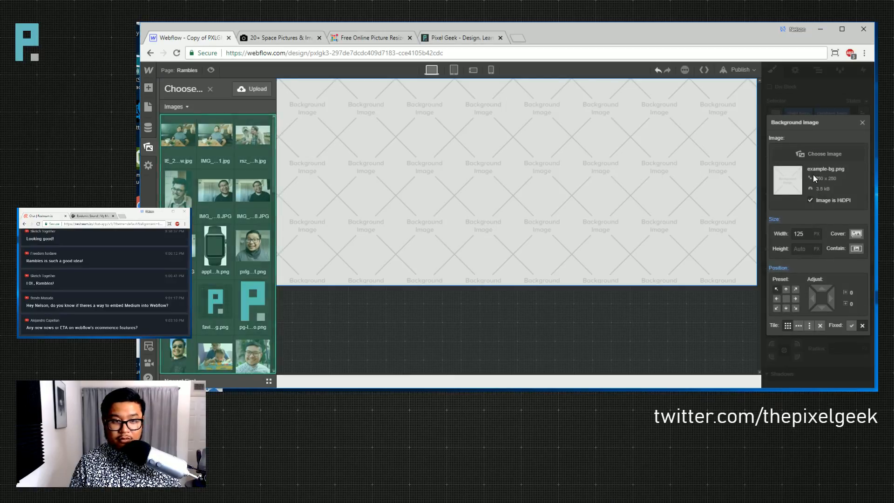
click(251, 88)
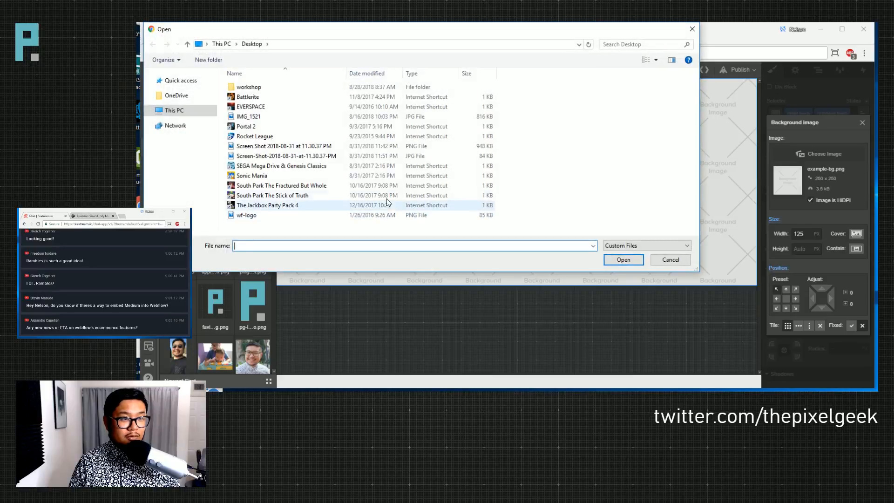
click(193, 113)
drag(334, 33, 525, 235)
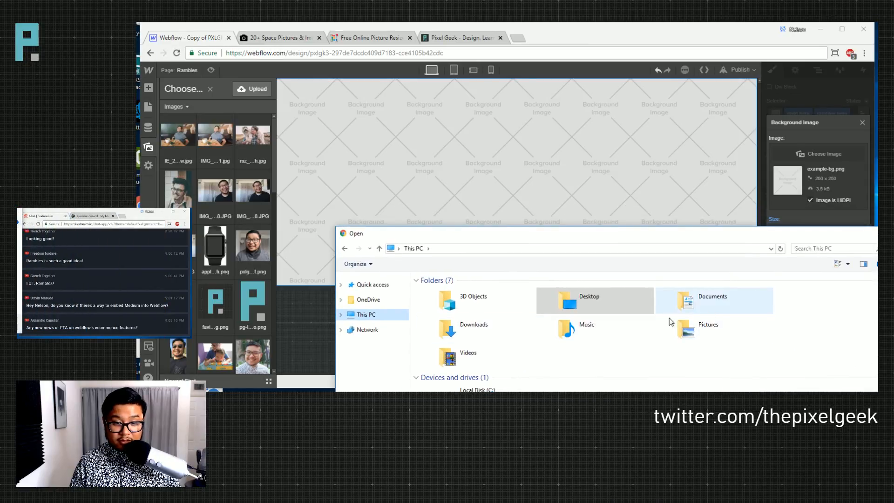
click(477, 328)
double_click(477, 327)
scroll(712, 378, down, 3)
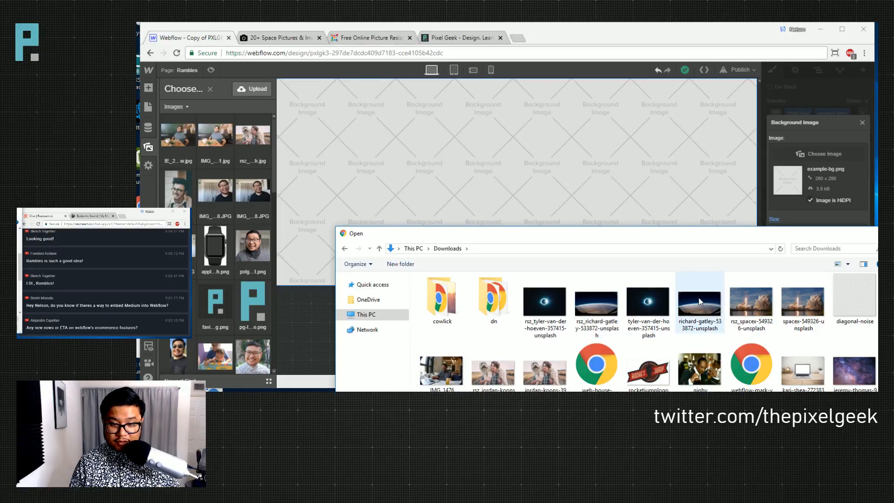
scroll(698, 298, down, 5)
scroll(698, 301, up, 5)
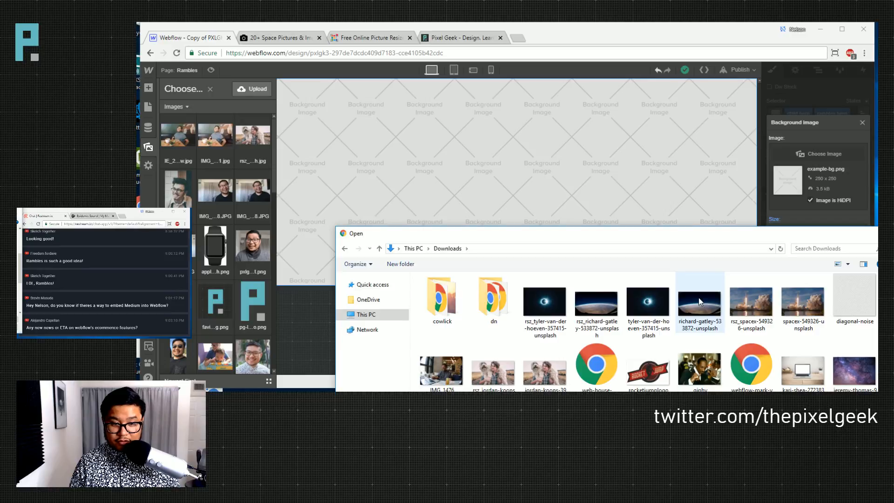
click(599, 307)
double_click(599, 307)
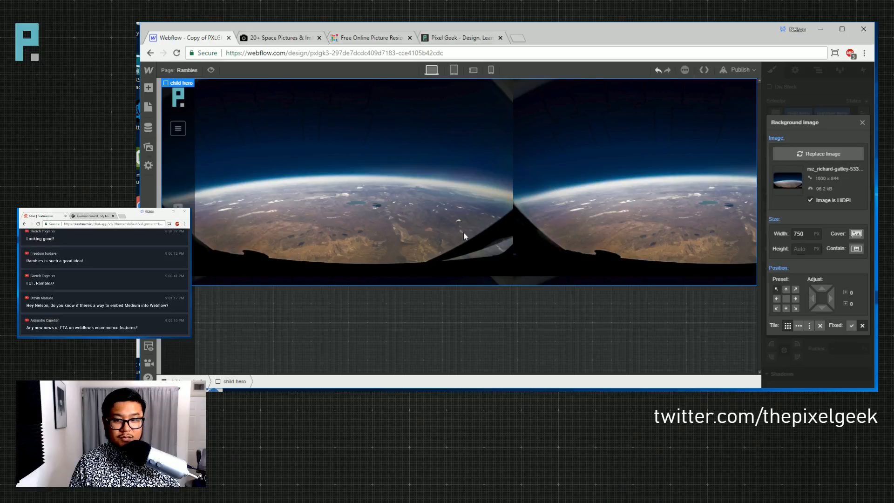
- Make the background image Cover size with no repeat
click(855, 233)
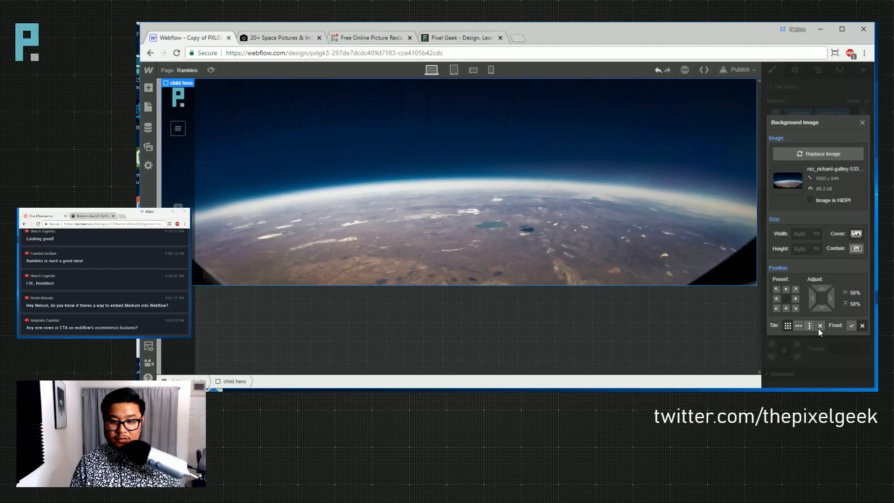
click(819, 326)
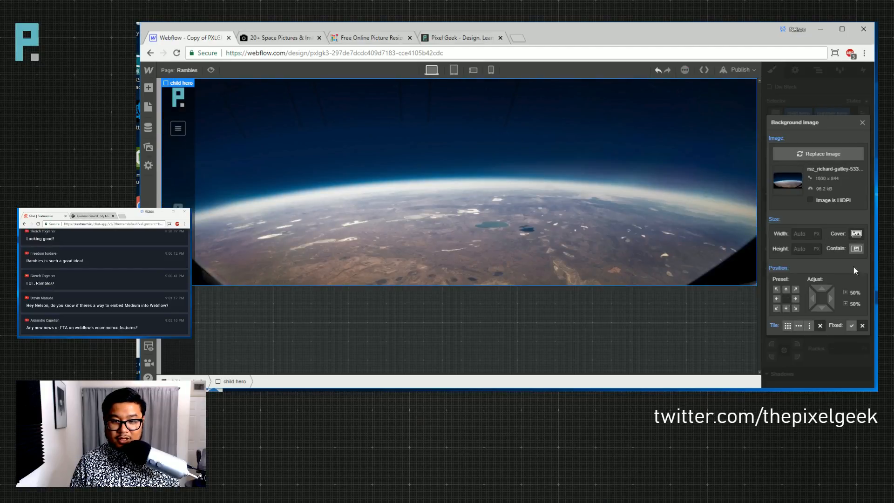
click(861, 123)
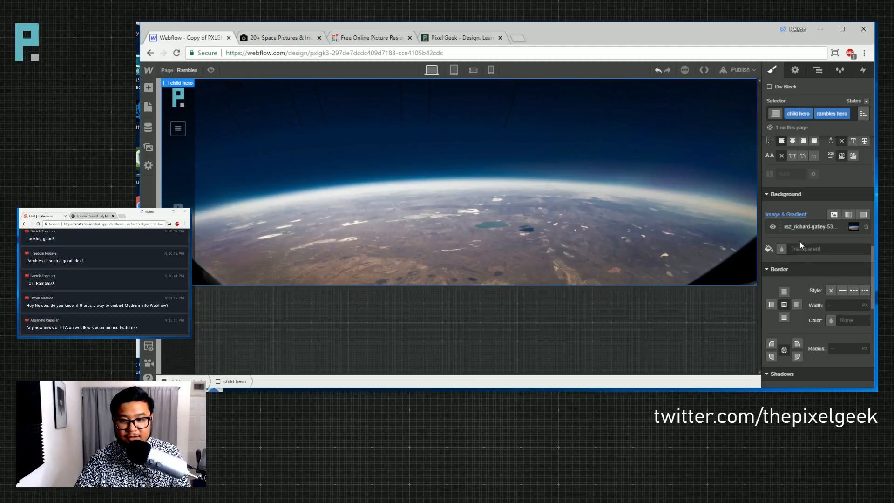
- Try a semi-transparent black colour overlay, then delete it
click(851, 214)
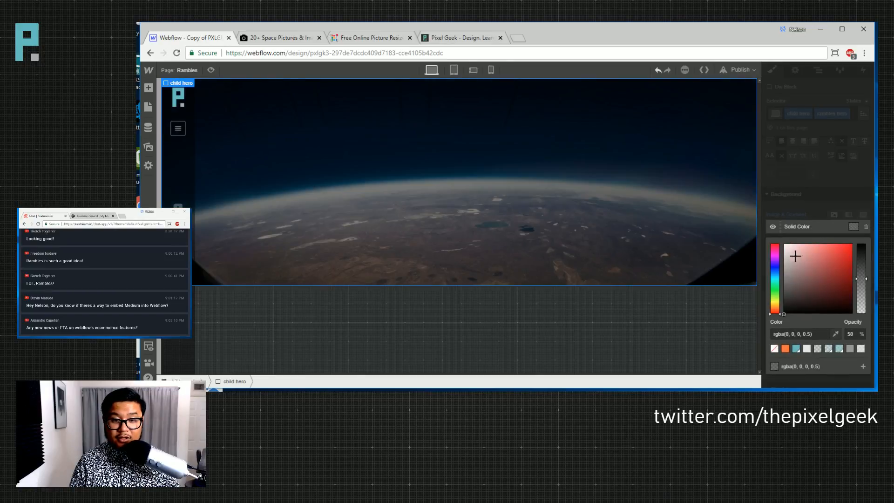
drag(855, 276, 860, 260)
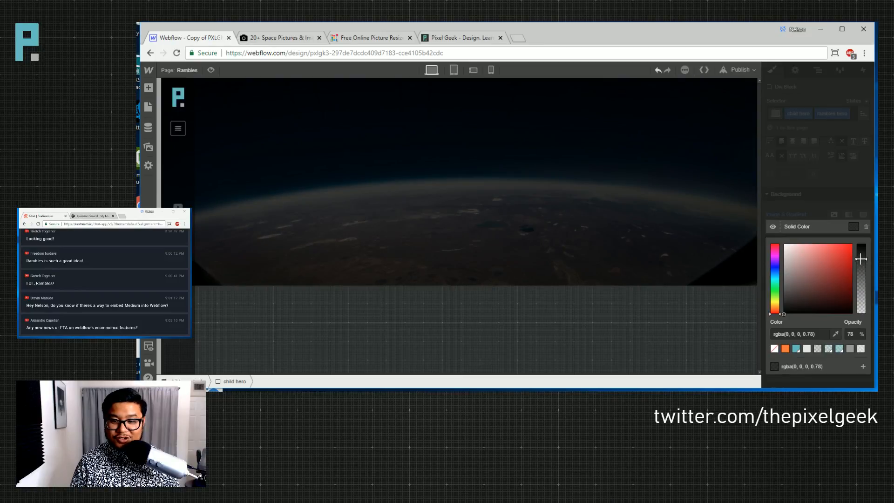
click(851, 216)
click(865, 226)
- Add a linear gradient with both stops black, darkest toward the hero's bottom
click(848, 215)
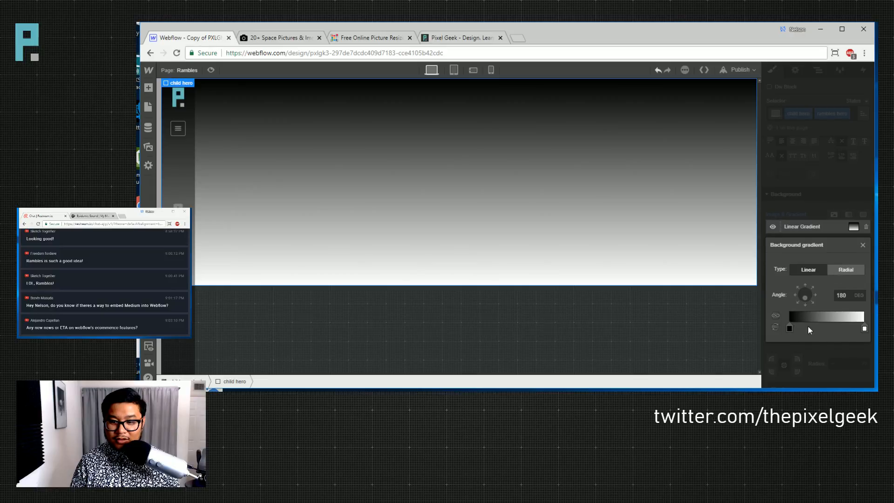
click(788, 328)
drag(860, 202, 860, 212)
click(847, 169)
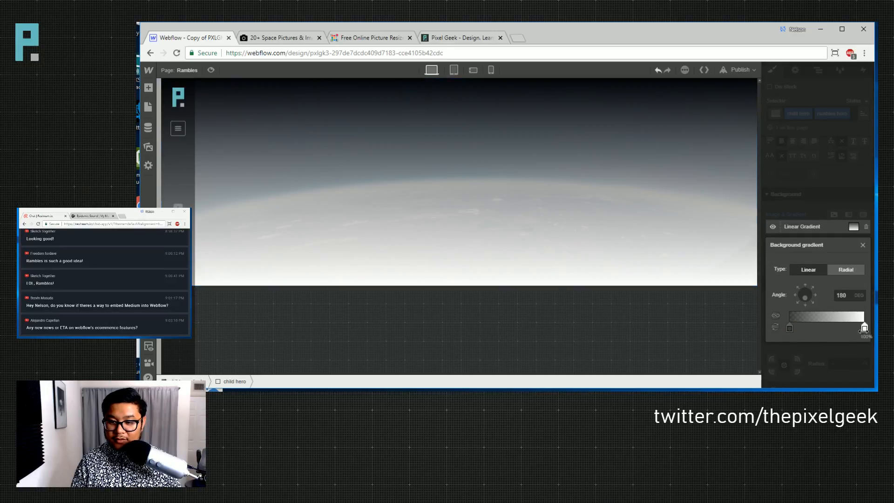
click(864, 328)
click(775, 296)
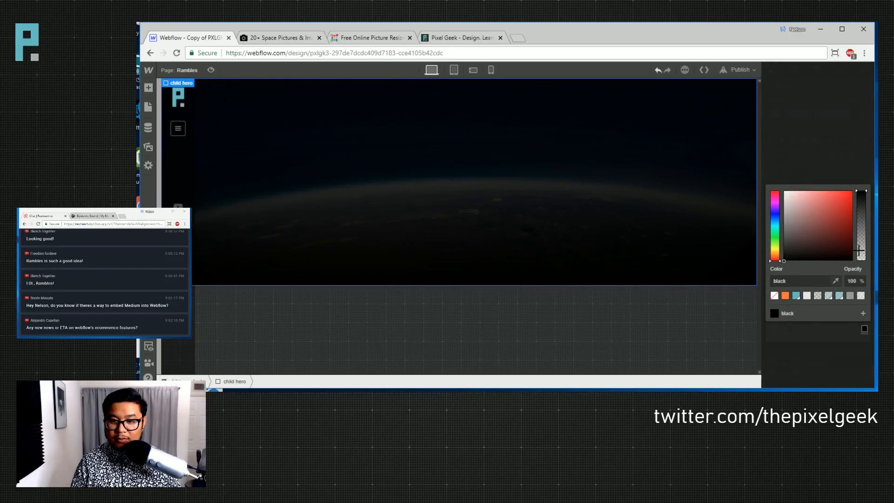
drag(861, 211, 861, 201)
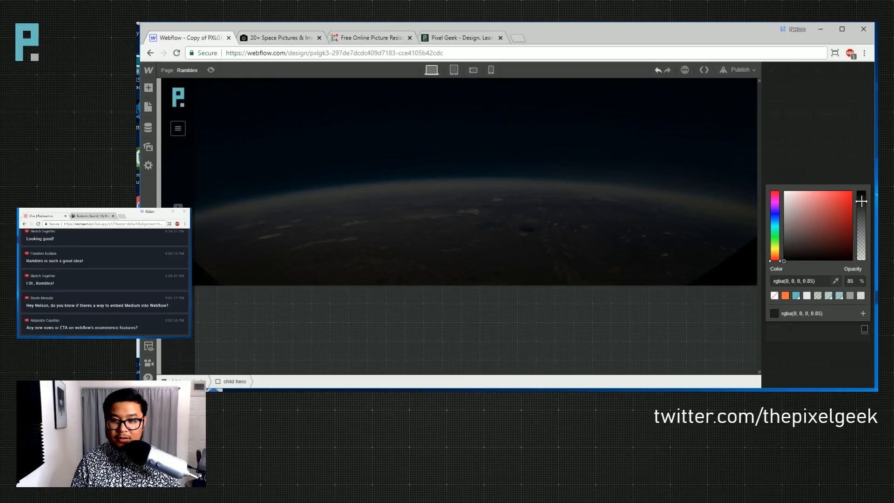
click(775, 327)
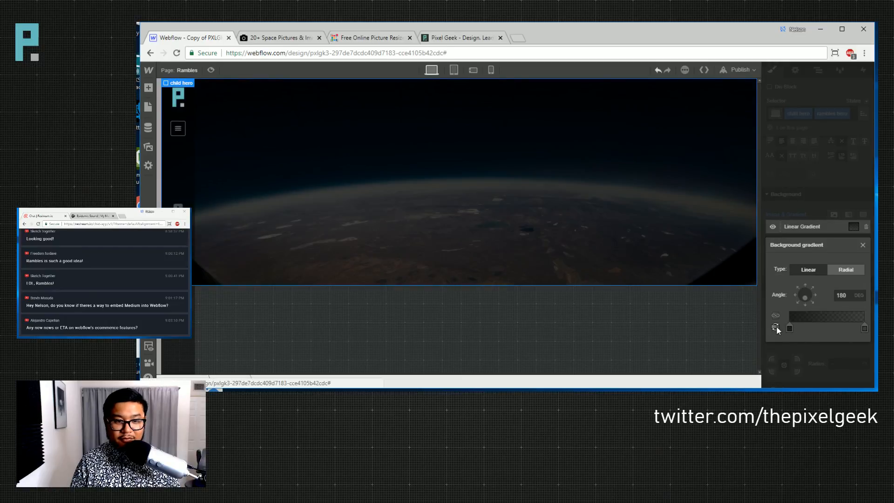
click(775, 328)
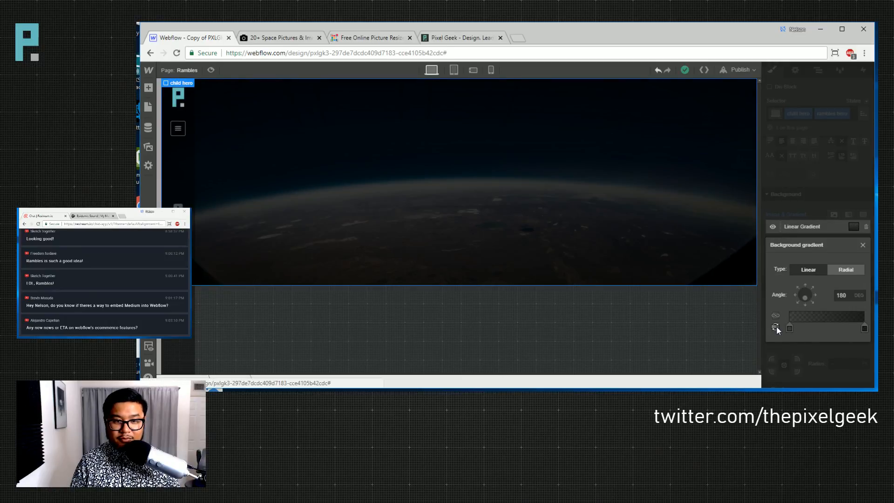
- Set the right gradient stop to 100% opacity and the left stop to 50%
click(864, 328)
drag(865, 232, 861, 185)
click(859, 137)
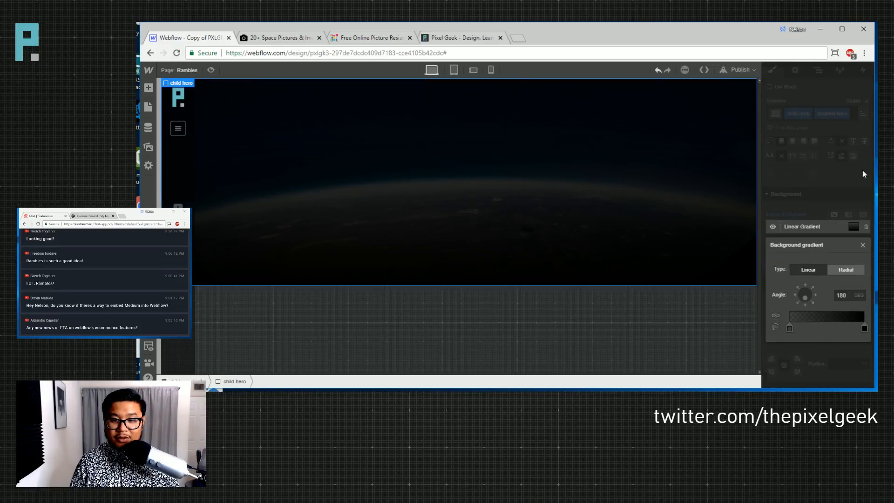
click(789, 328)
drag(858, 207, 864, 225)
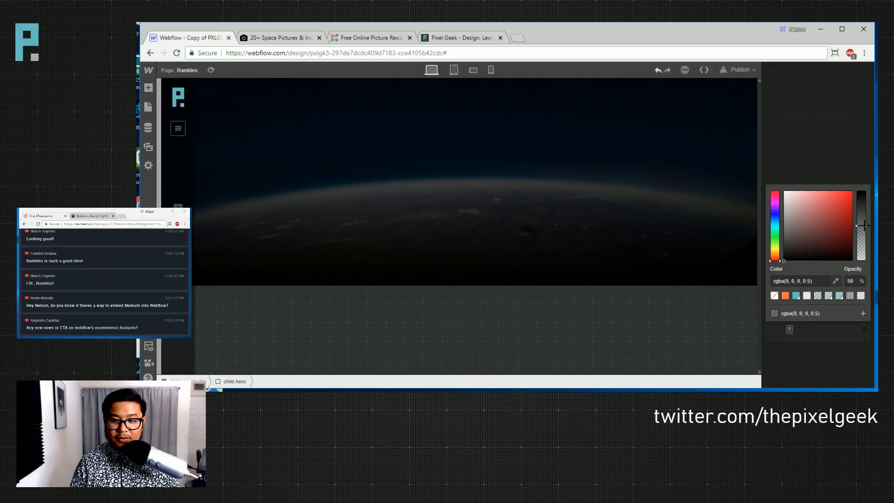
click(834, 154)
click(820, 171)
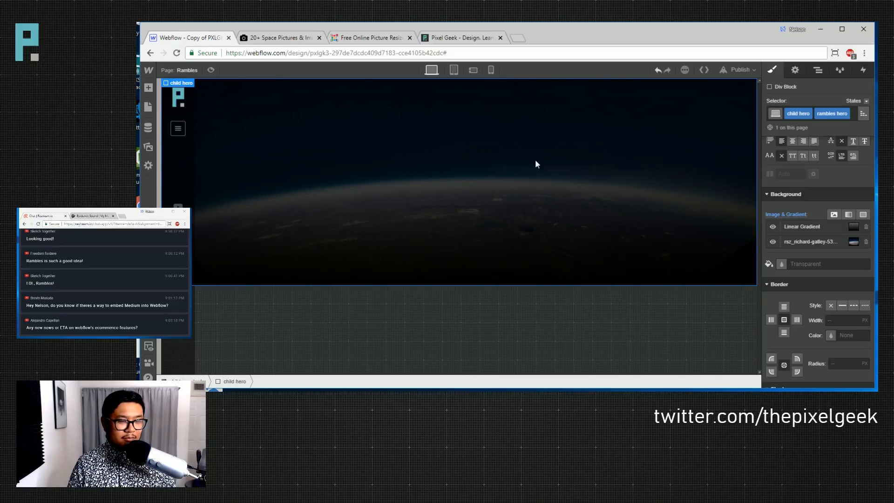
click(518, 38)
text(zapier.)
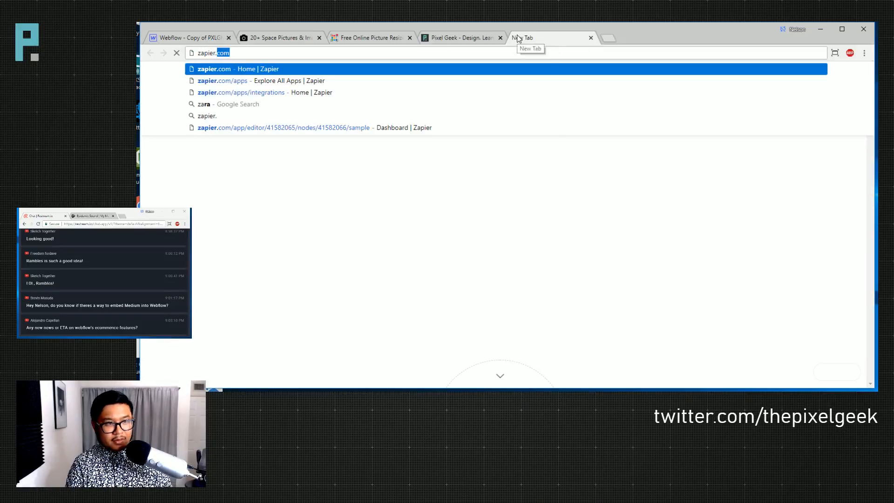
text(com medium)
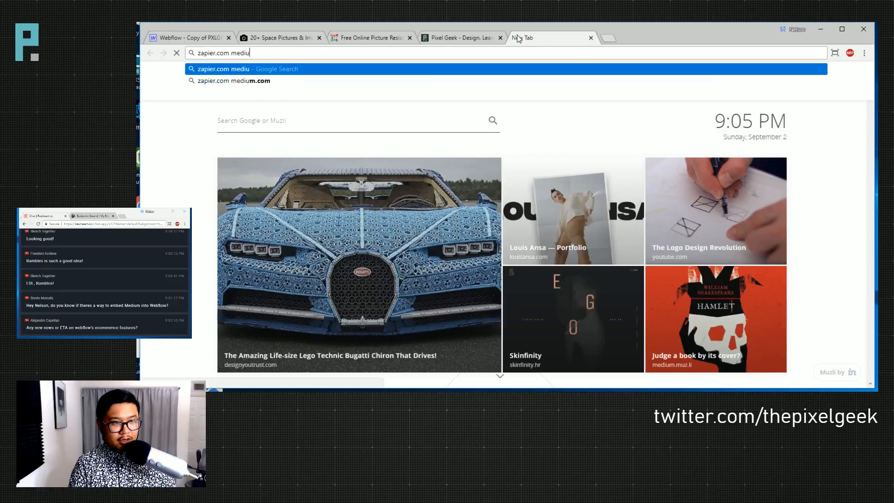
key(Return)
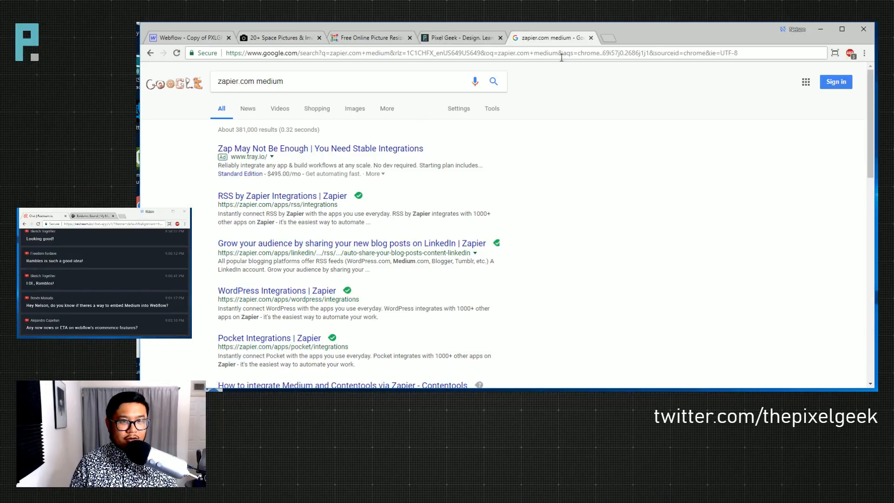
click(591, 37)
- Give the rambles hero 100 left padding and 25 bottom padding
click(189, 38)
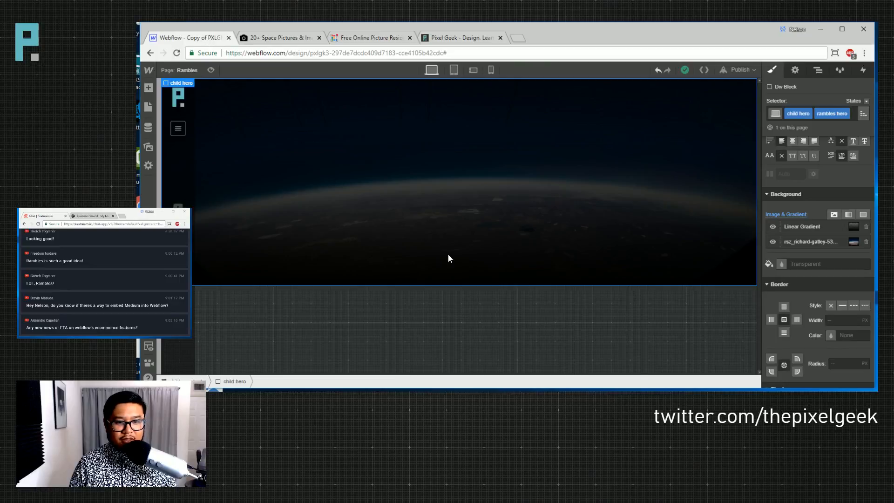
scroll(818, 282, up, 5)
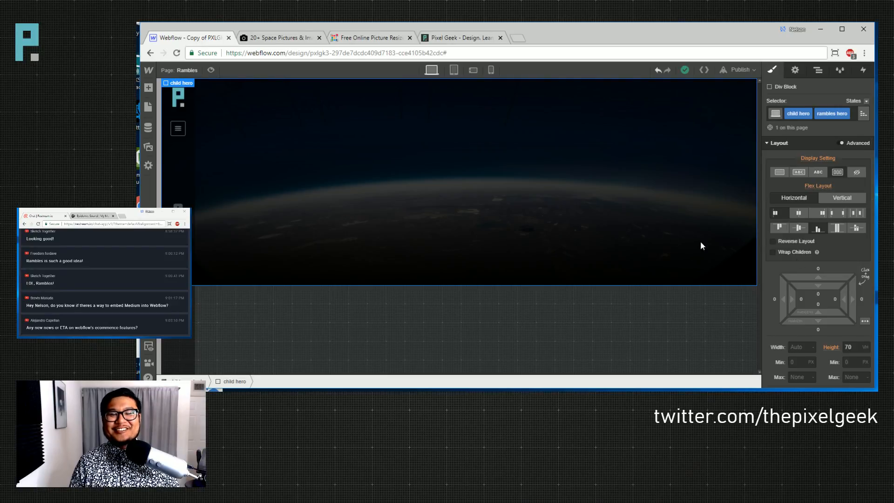
drag(823, 296, 793, 296)
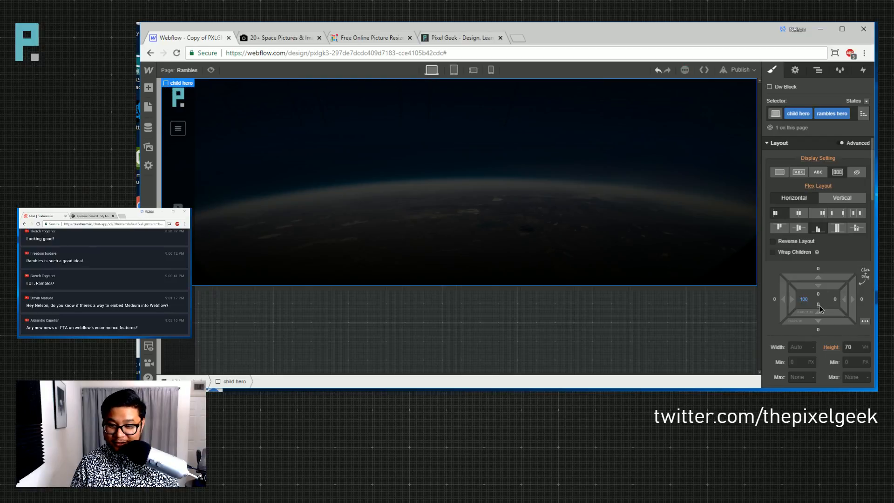
click(817, 304)
text(25)
key(Return)
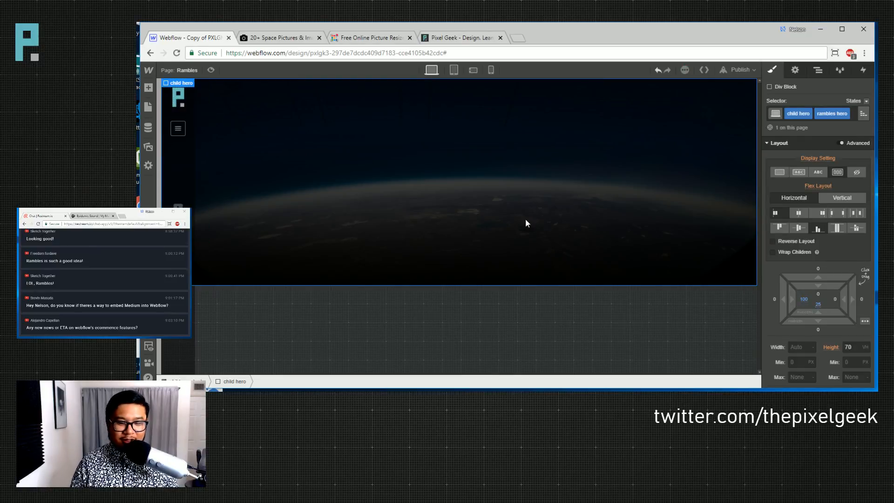
- Set the base child hero class height to 80 vh
click(855, 345)
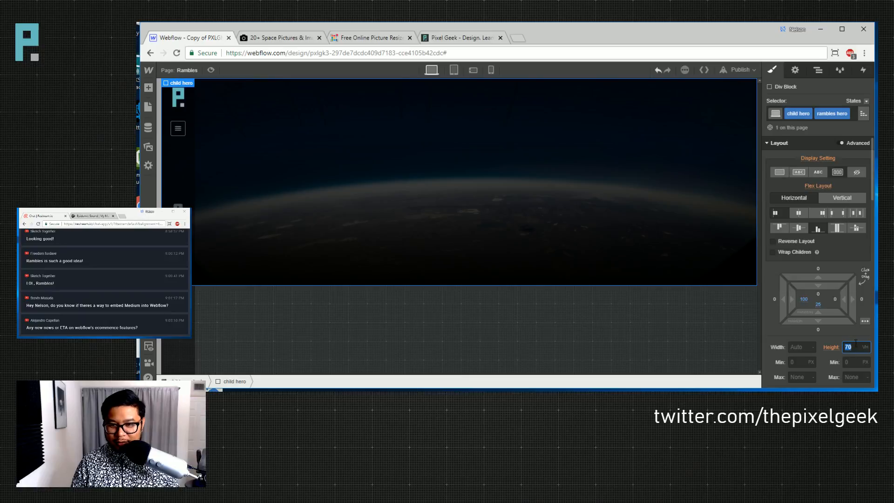
click(863, 116)
click(828, 146)
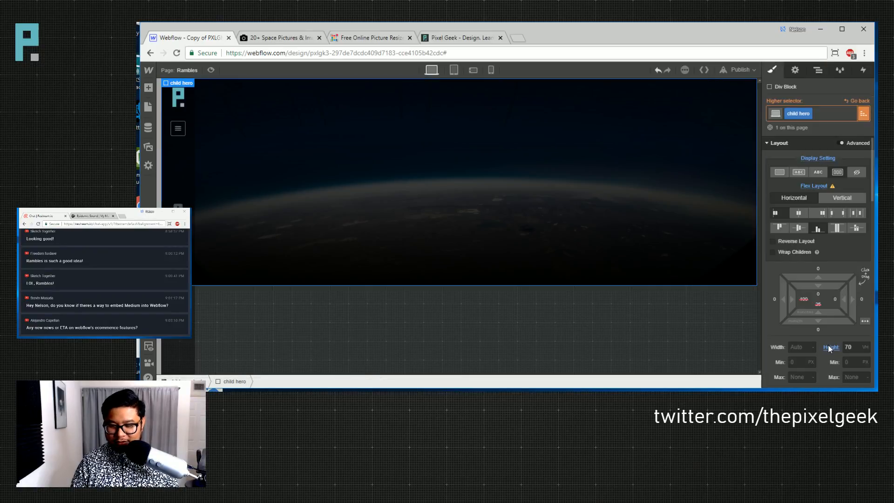
click(850, 347)
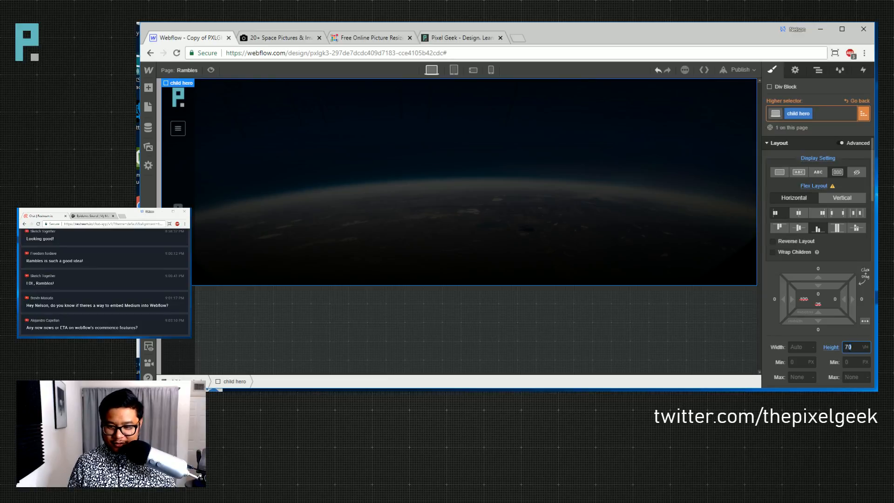
text(8)
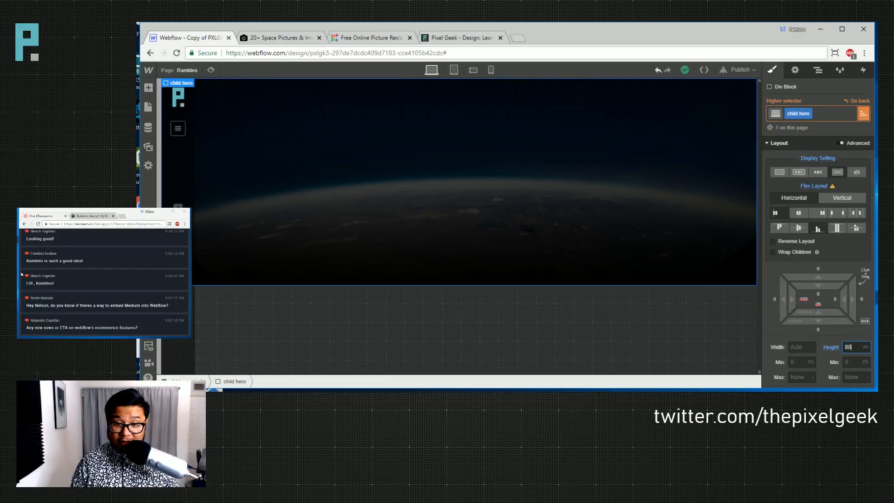
key(Return)
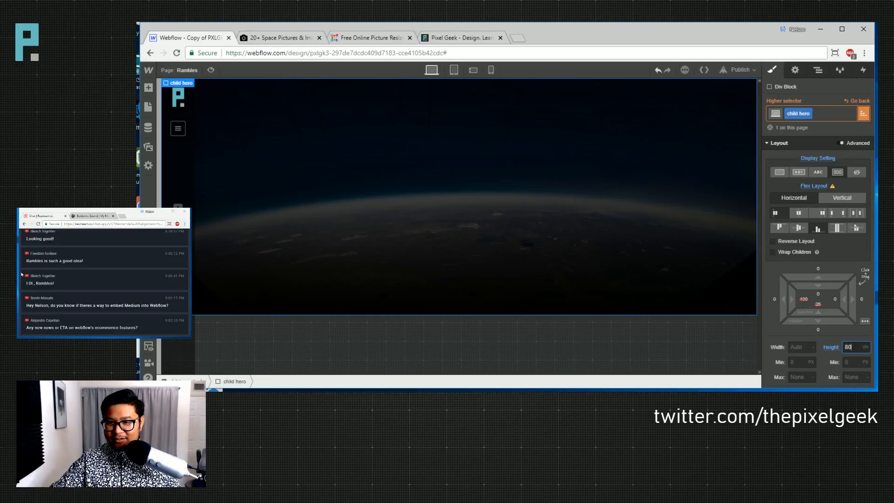
click(856, 100)
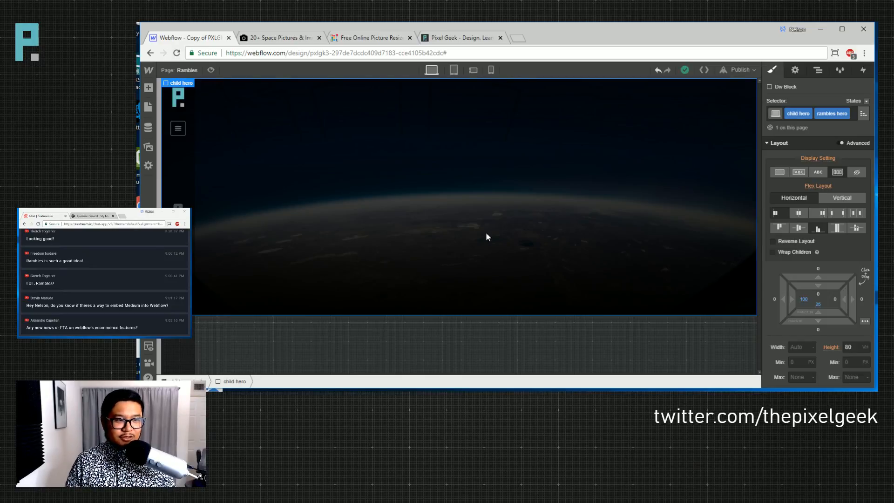
- Open the Vlogs Template page from the Pages list
click(194, 72)
scroll(237, 301, down, 3)
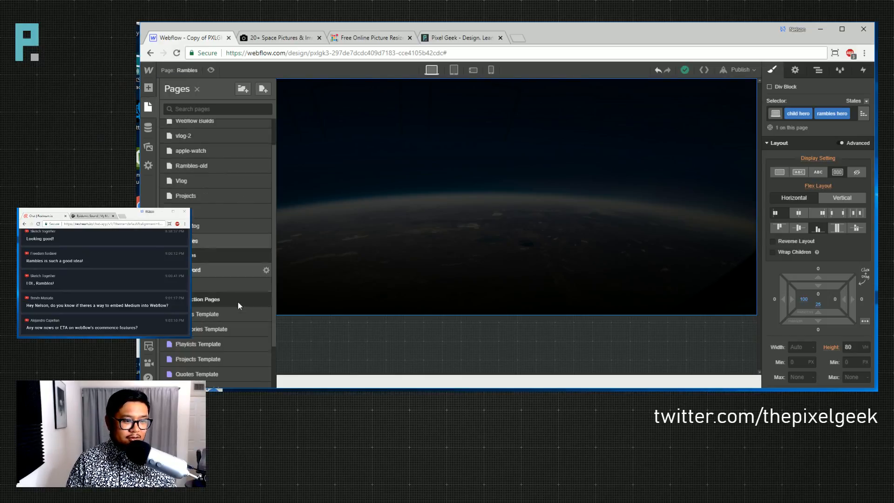
click(235, 379)
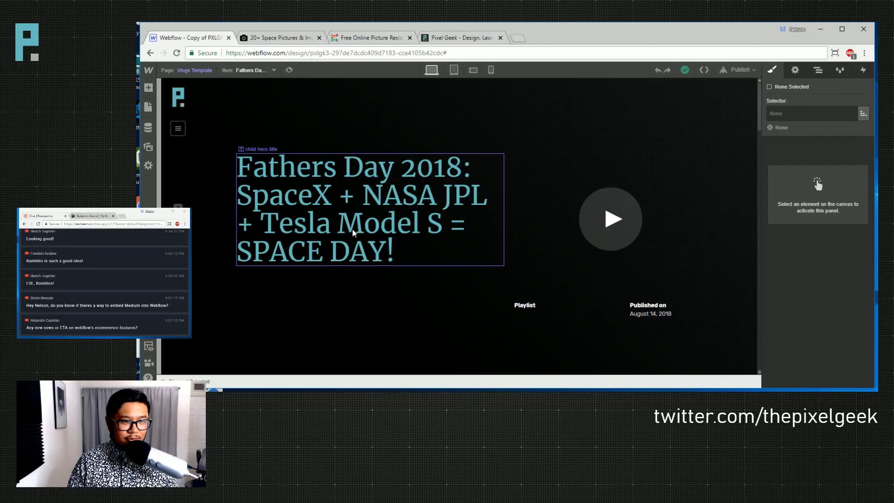
- Go back to the Rambles page and drop a new heading into the hero block
click(352, 228)
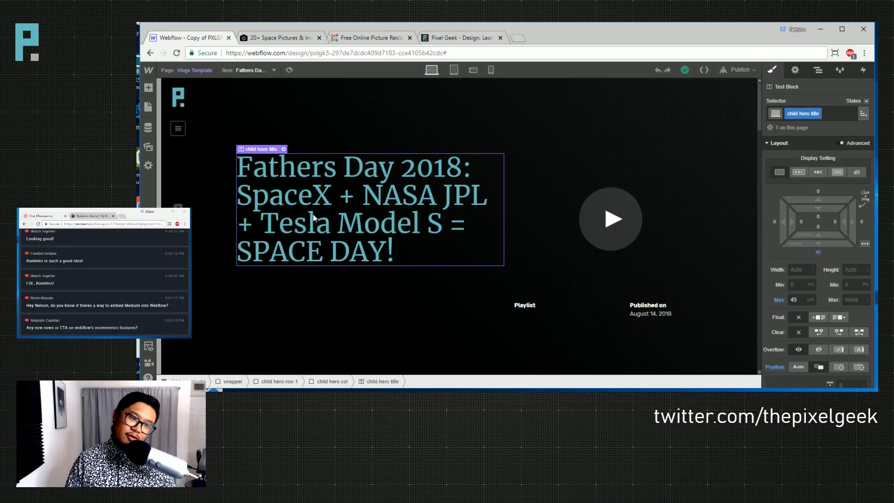
click(148, 107)
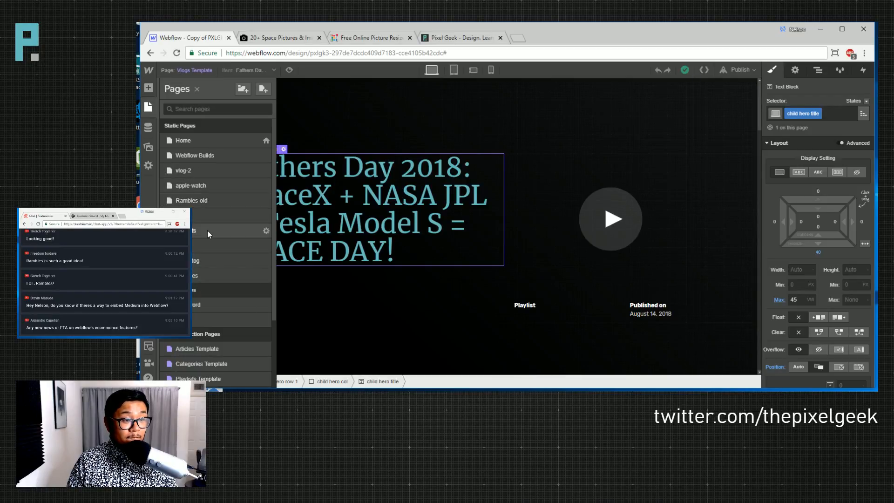
click(207, 278)
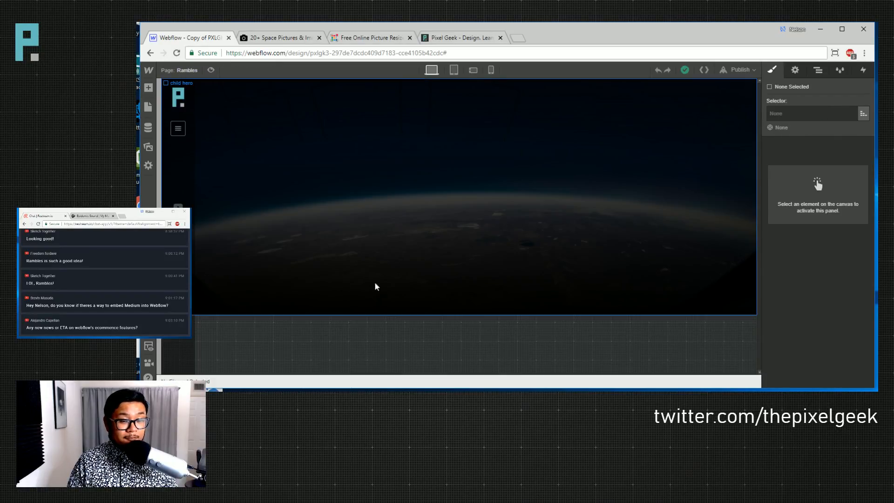
click(389, 216)
click(148, 87)
drag(180, 307, 255, 311)
click(312, 307)
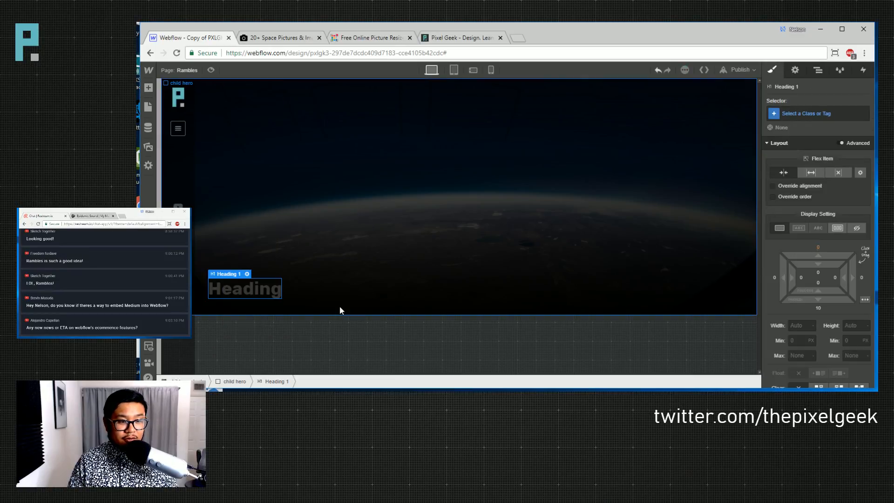
- Give the heading the 'child hero title' class and the text 'Rambles'
click(808, 116)
text(child hero)
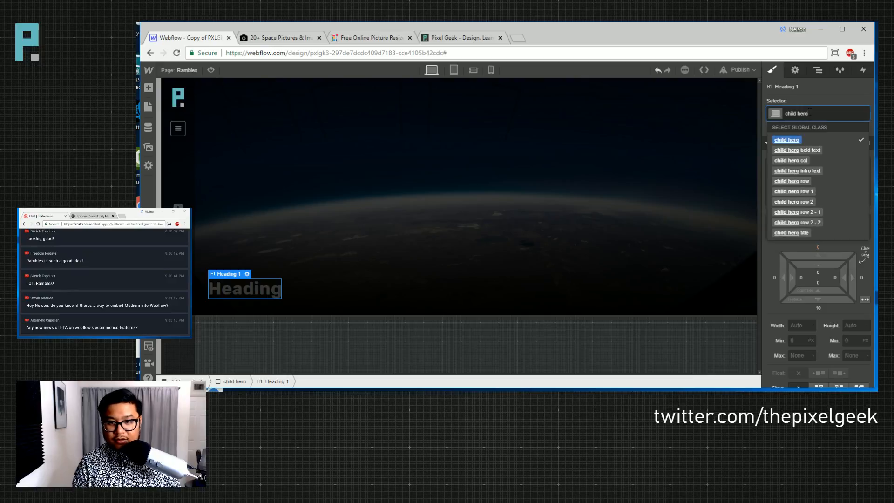
key(Down)
key(Down)
key(Down)
key(Down)
key(Down)
key(Down)
key(Down)
key(Return)
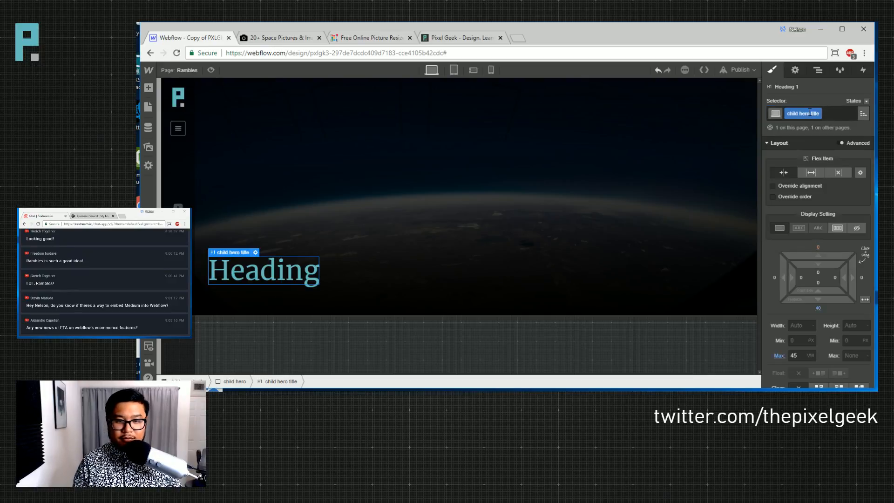
double_click(270, 269)
text(Rambles)
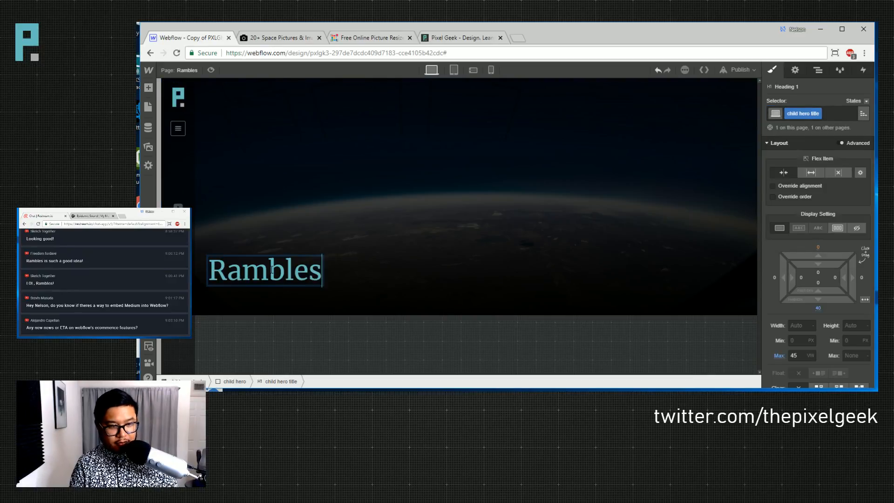
key(Escape)
- Increase the Rambles hero's left padding from 100 to 105
click(433, 235)
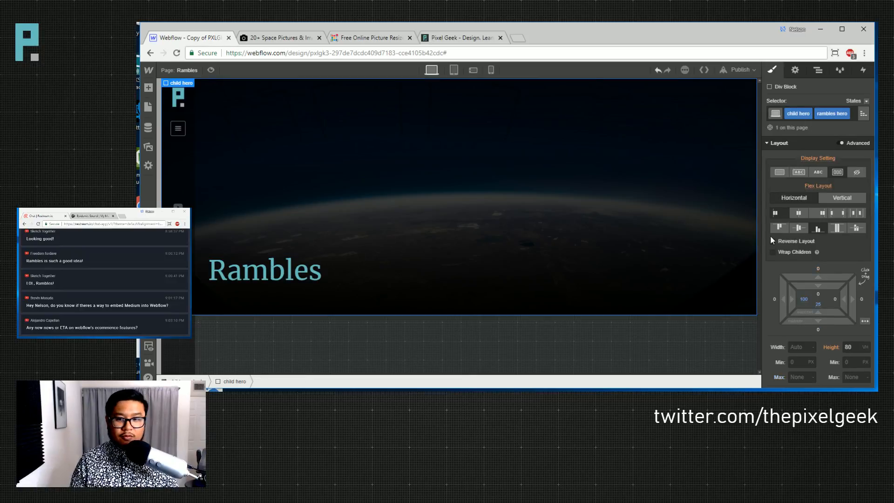
drag(793, 301, 878, 295)
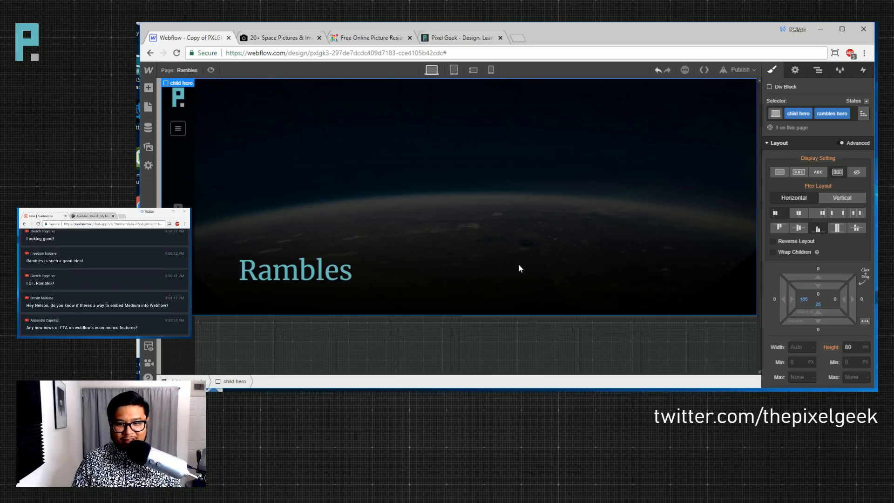
scroll(819, 329, down, 10)
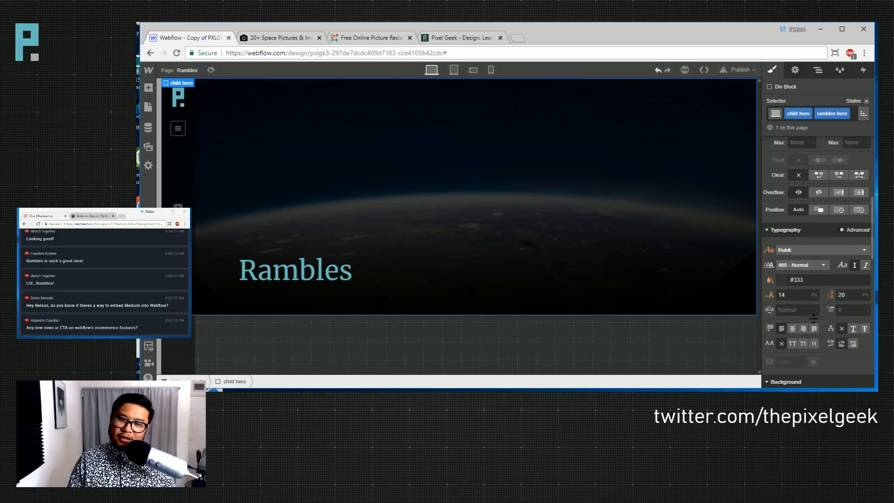
- Set the hero gradient overlay to 225° and move its stops to about 58% and 68%
click(819, 329)
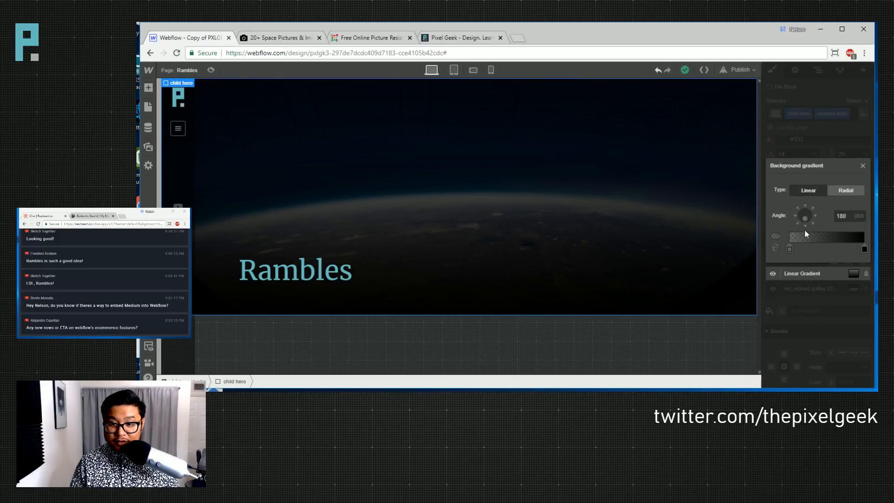
click(796, 226)
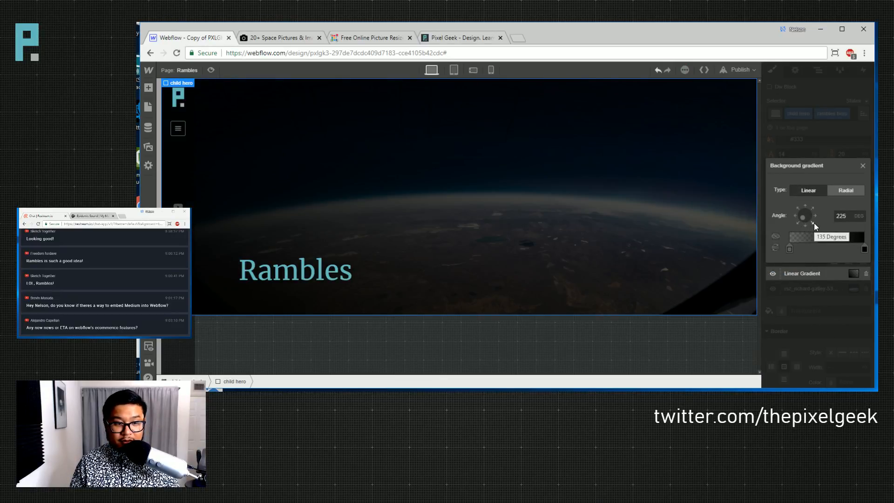
click(813, 224)
click(798, 223)
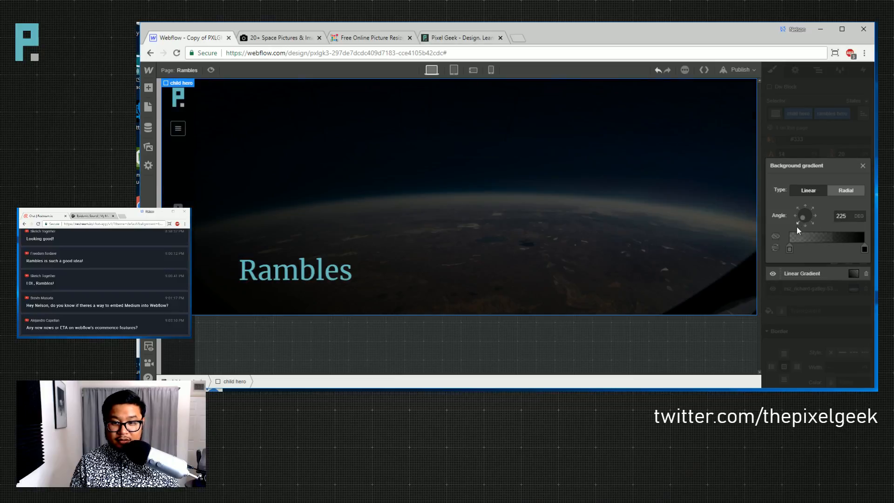
click(775, 249)
click(775, 249)
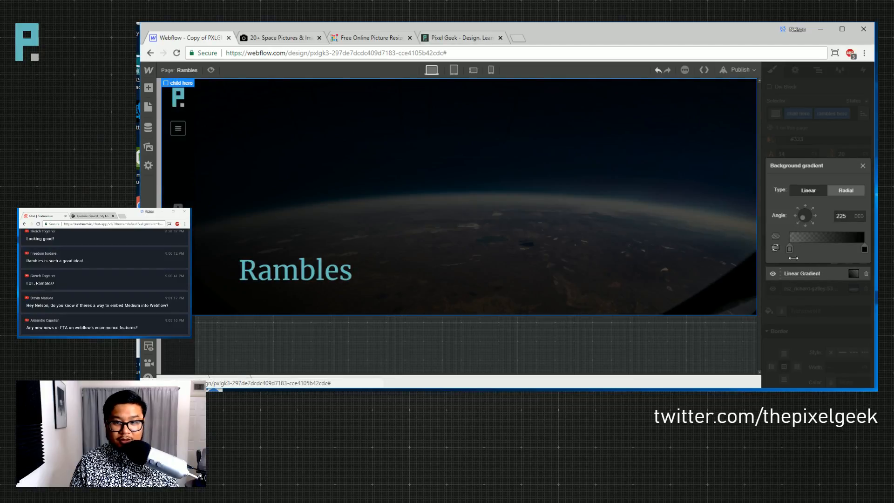
click(864, 249)
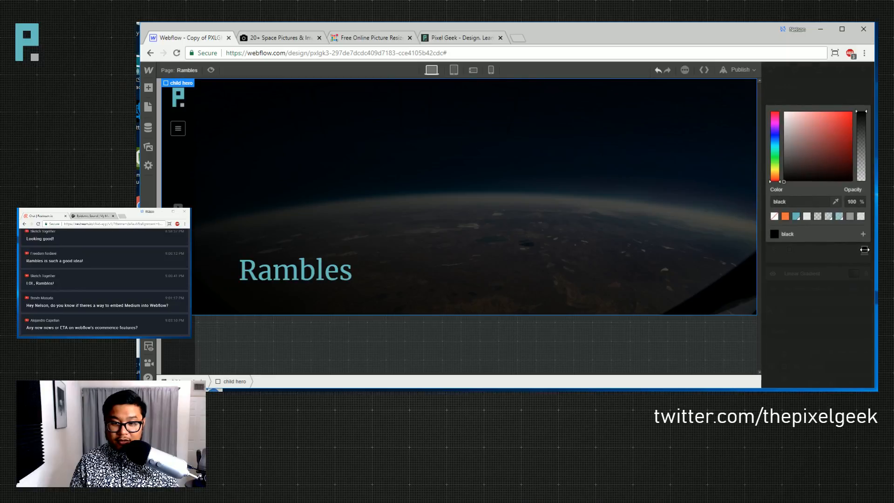
click(827, 95)
drag(863, 249, 847, 248)
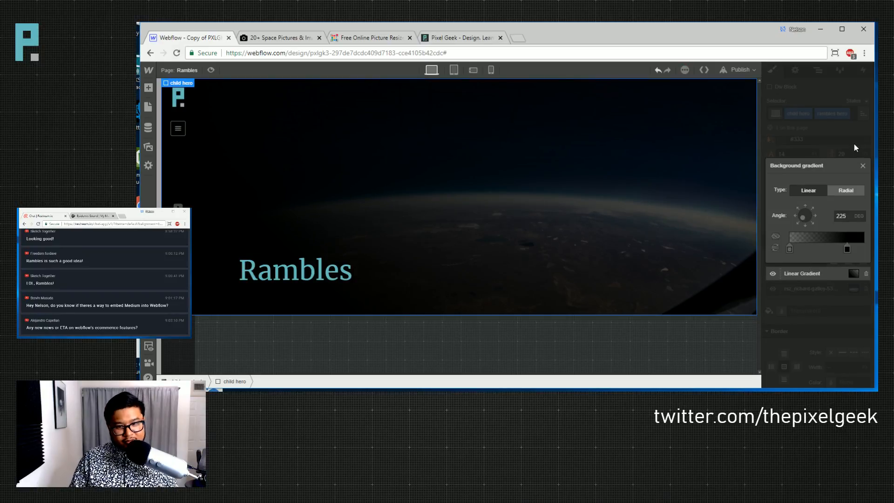
drag(789, 249, 820, 248)
click(826, 122)
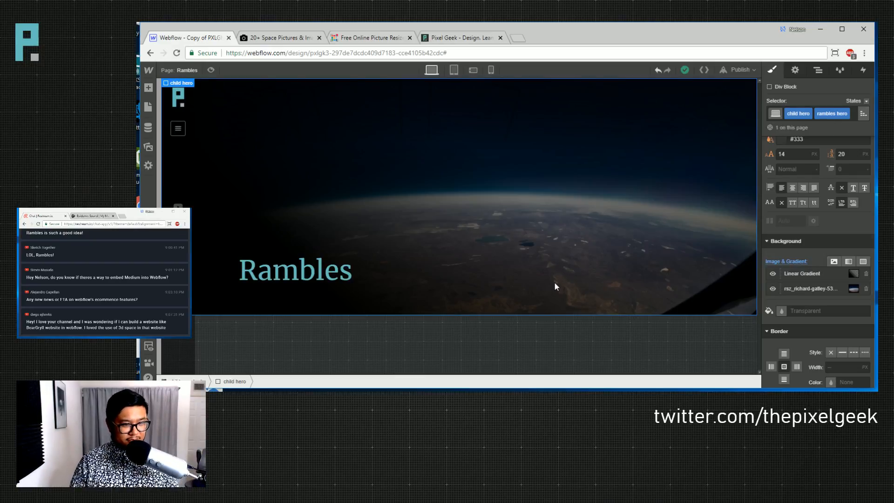
- Set the hero's bottom padding to 75
scroll(828, 183, up, 5)
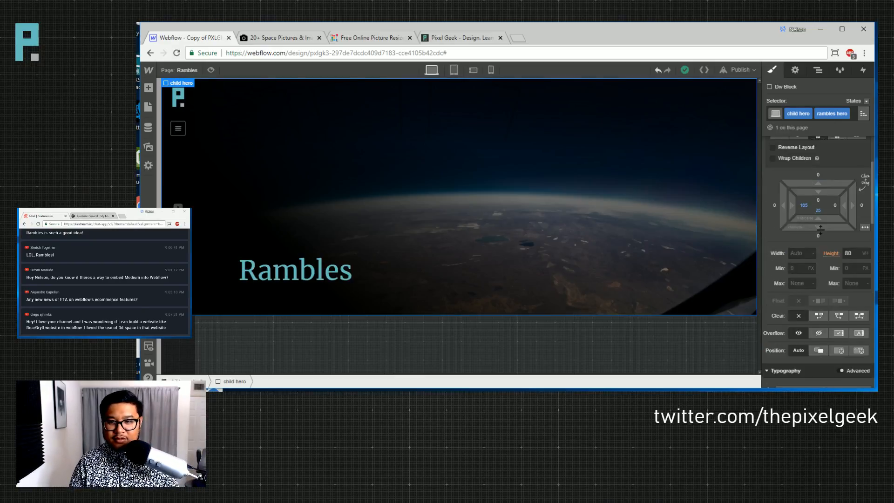
drag(828, 183, 829, 128)
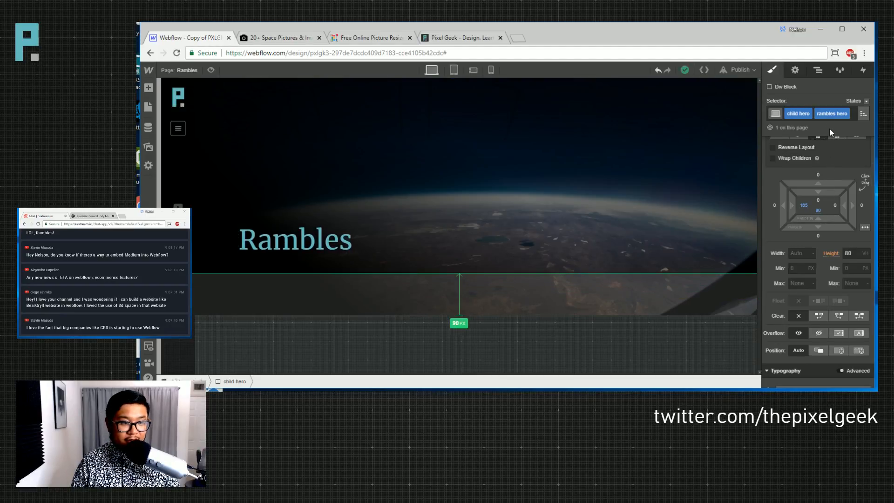
drag(819, 215, 819, 235)
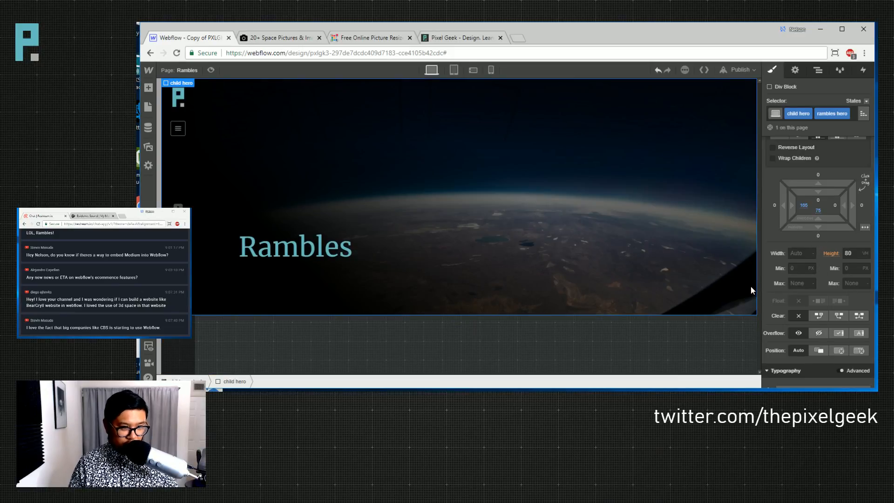
- Use the Navigator to place a new div block directly below the child hero section
click(817, 70)
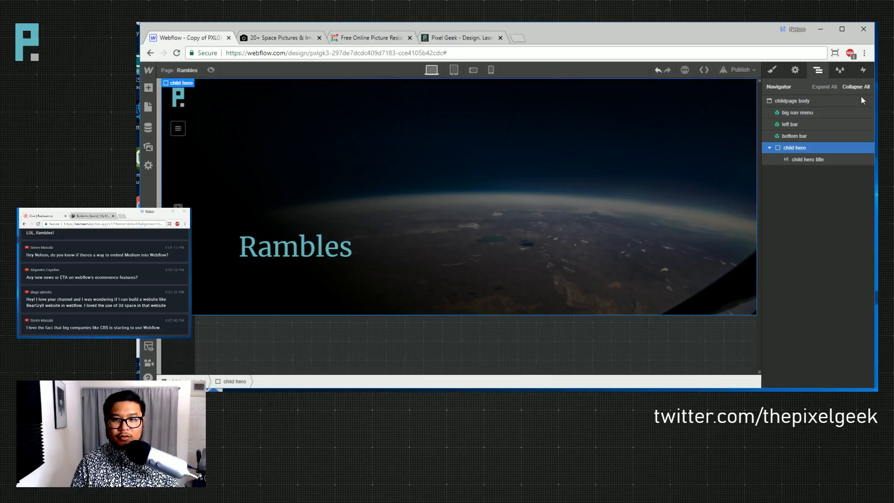
click(768, 148)
key(a)
drag(179, 203, 794, 177)
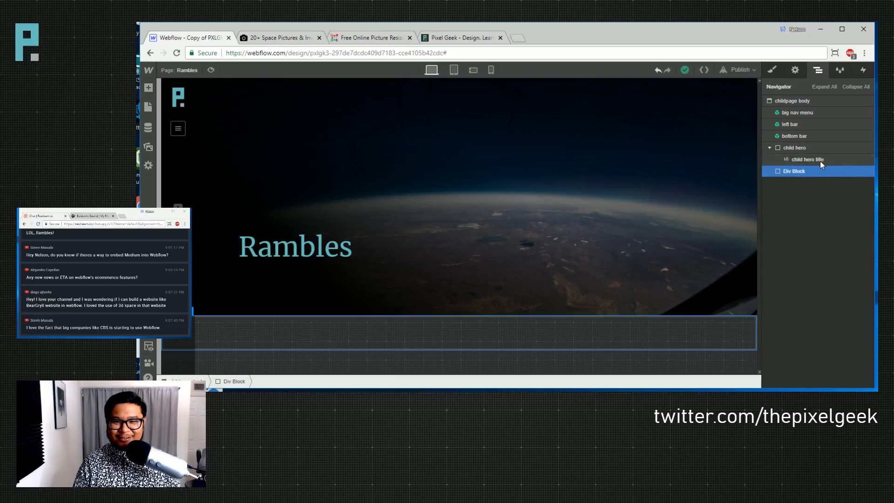
click(768, 147)
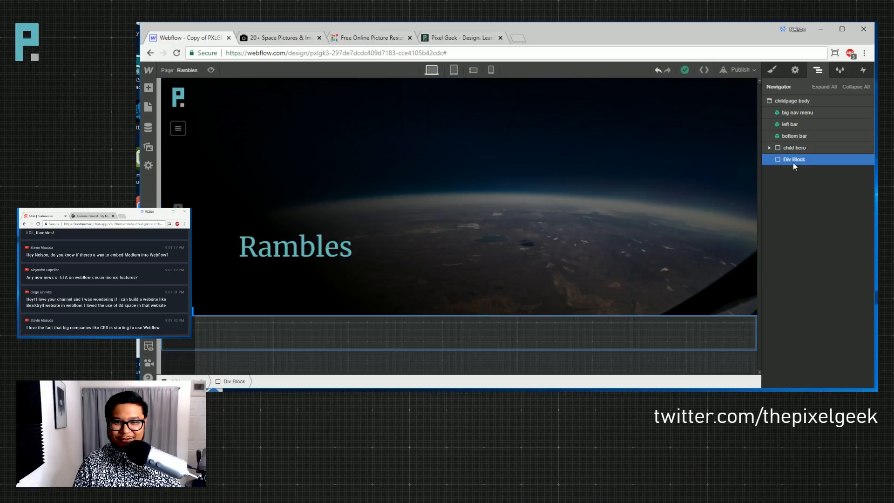
key(s)
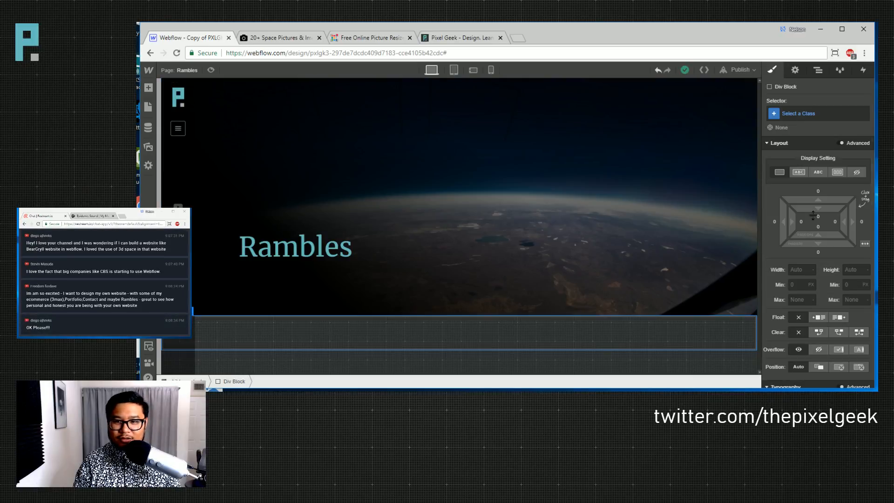
- Create the class 'list section' on the new div block
click(816, 114)
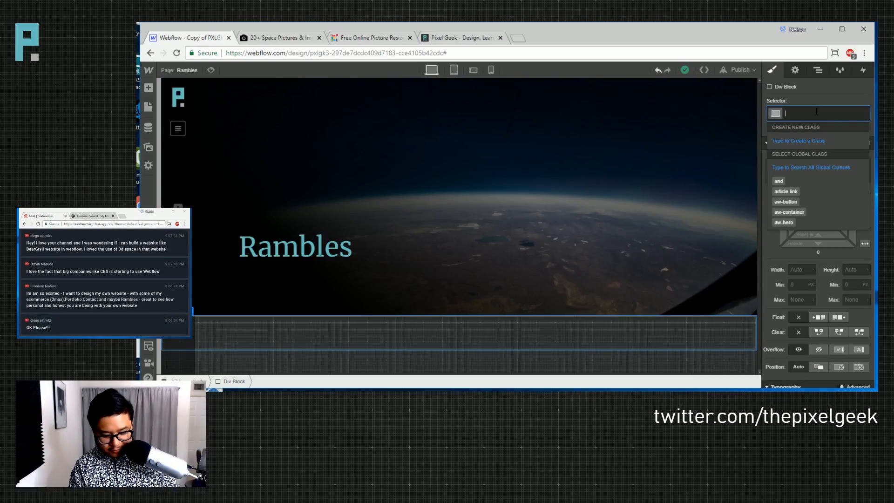
text(list section)
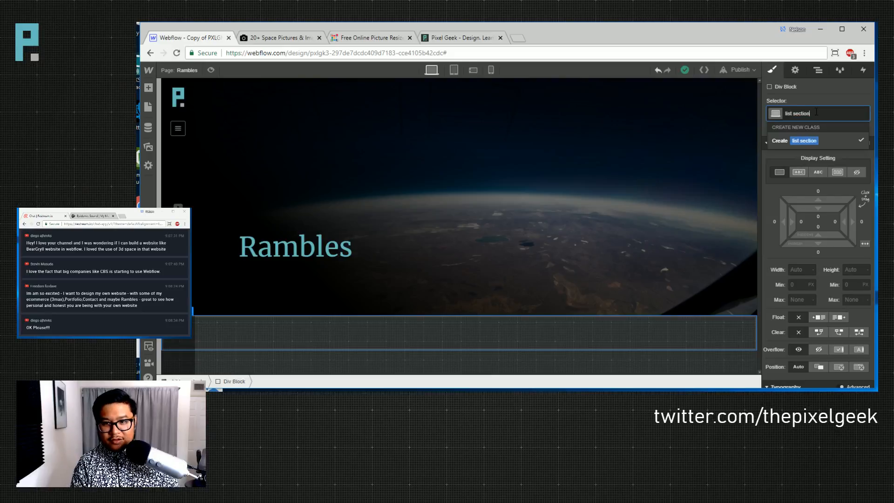
key(Return)
click(507, 205)
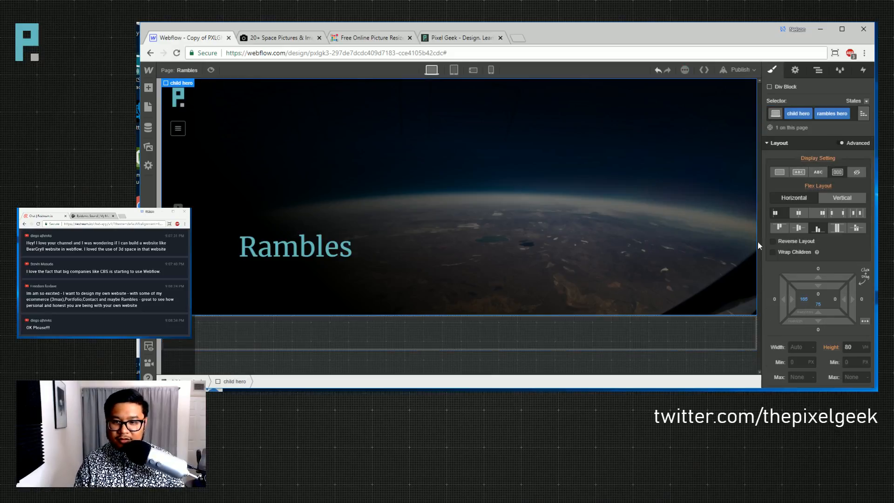
click(647, 339)
- Pad the list section 165 left, 75 right and 75 bottom
click(802, 225)
text(165)
key(Return)
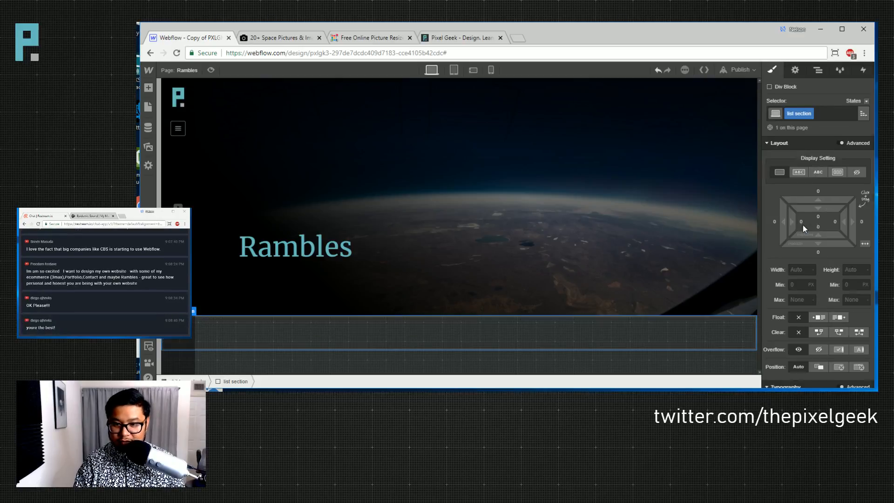
click(834, 221)
text(0)
key(Return)
click(817, 225)
text(75)
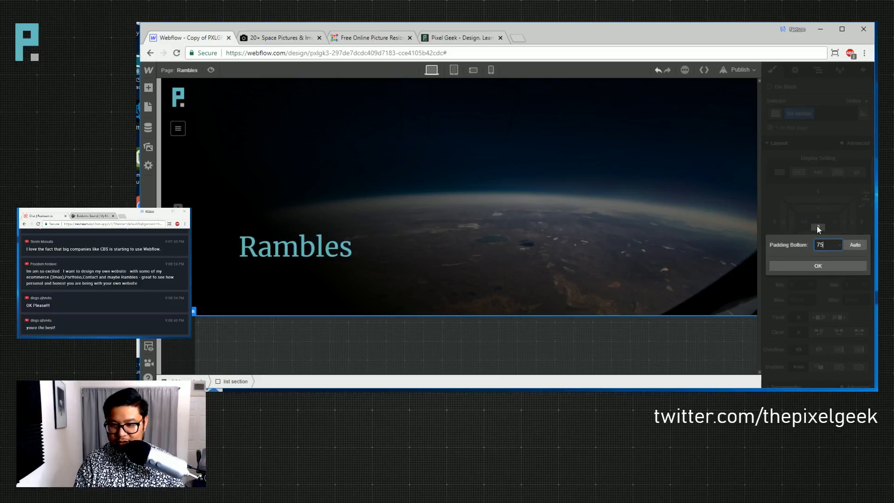
key(Return)
click(836, 220)
text(75)
key(Return)
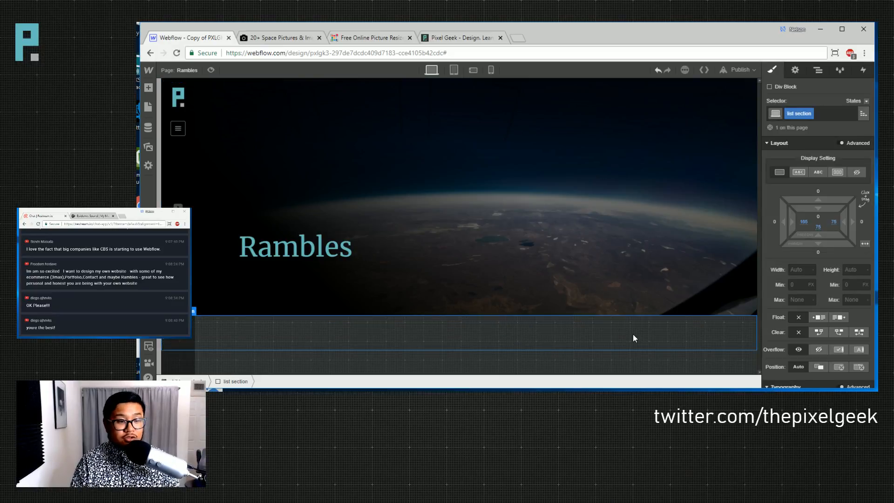
key(a)
scroll(214, 253, down, 10)
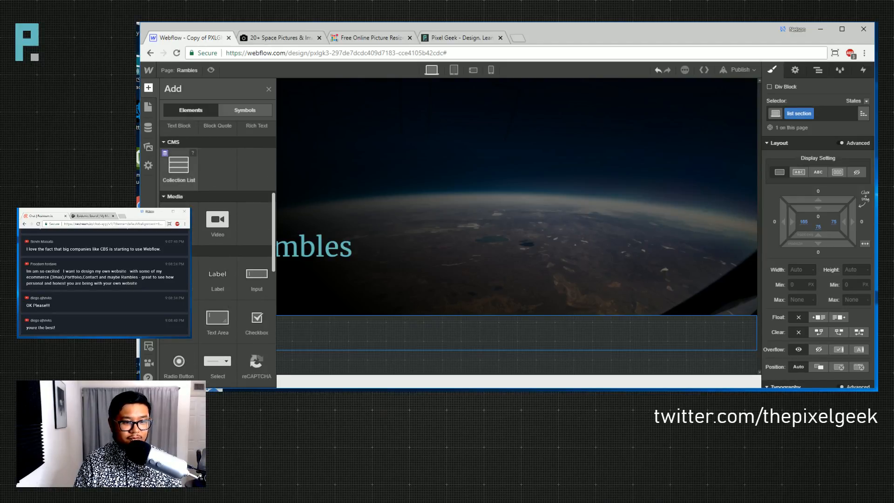
- Try dropping a collection list into the list section, then delete it
drag(178, 166, 577, 353)
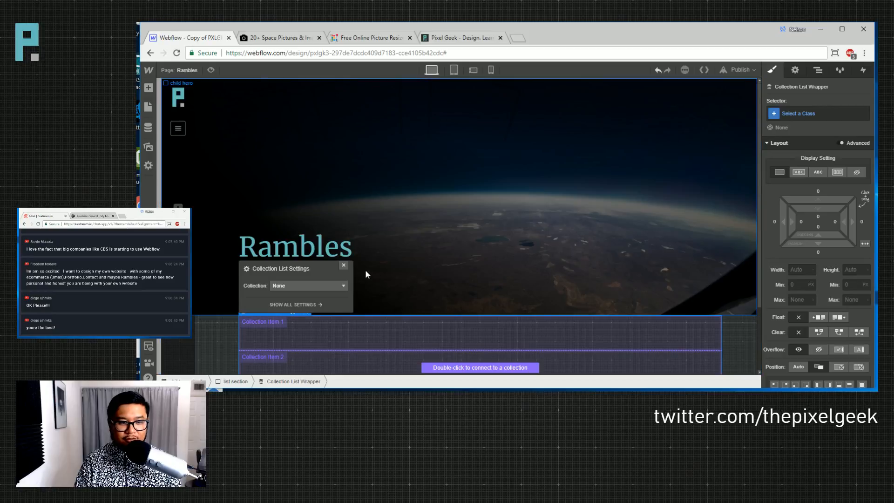
click(344, 266)
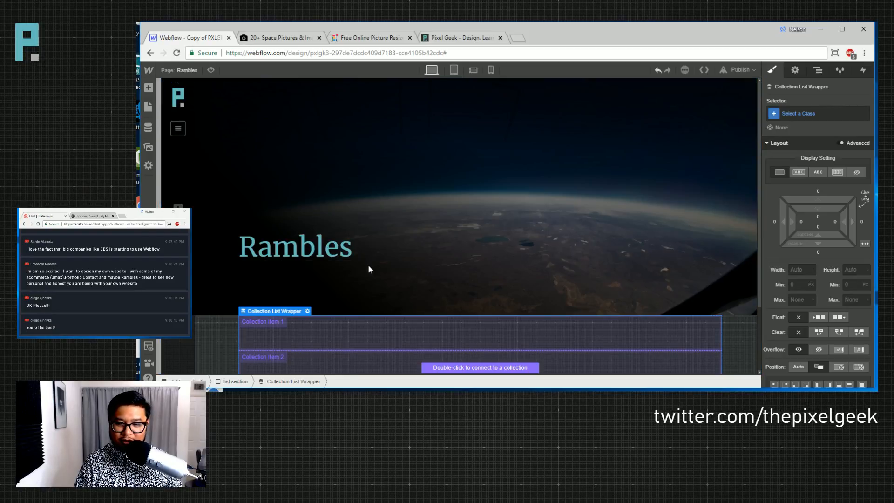
scroll(677, 273, down, 2)
scroll(678, 272, up, 2)
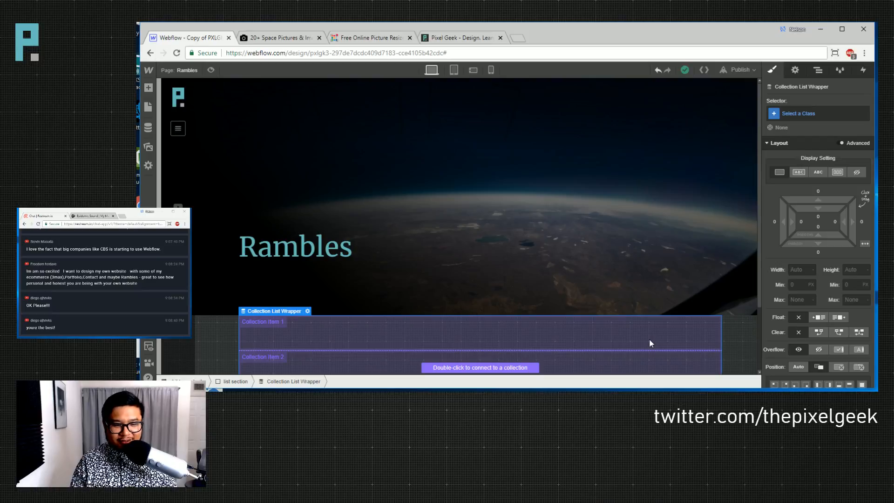
key(Delete)
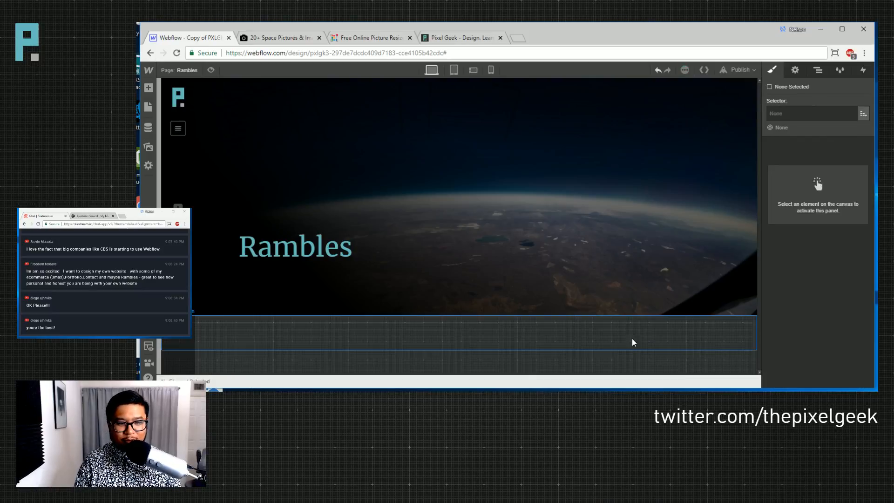
click(496, 338)
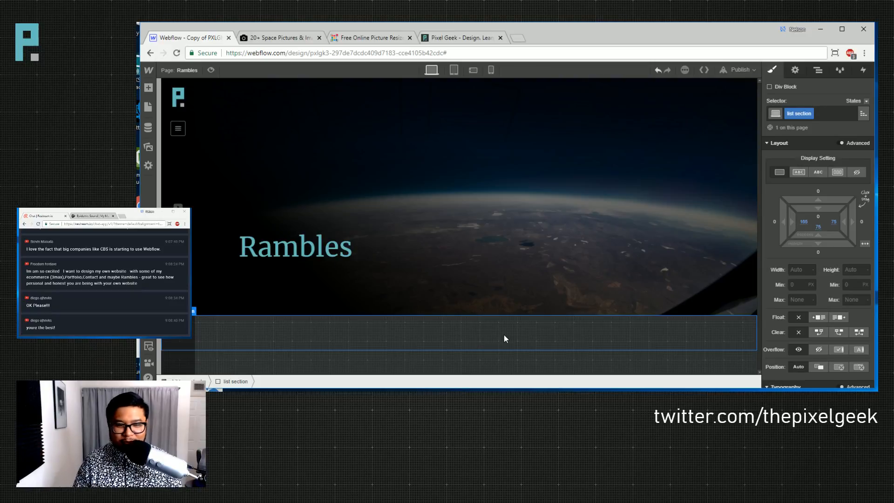
- Add a collection list to the list section, bind it to Vlogs, and view the Navigator
key(a)
scroll(196, 291, down, 3)
drag(181, 263, 535, 349)
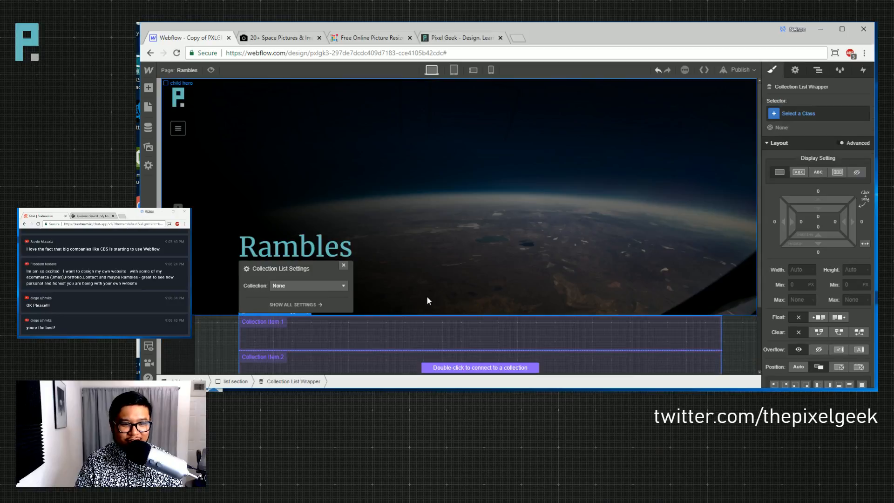
drag(308, 268, 504, 168)
click(490, 181)
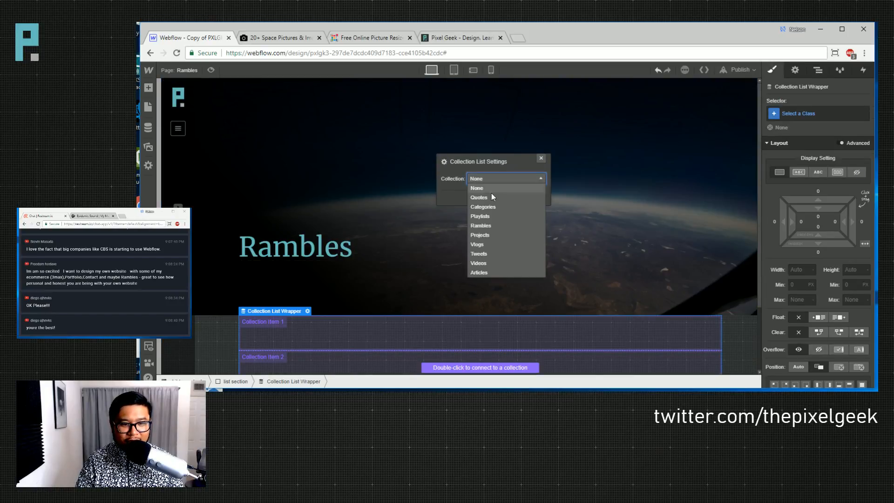
click(497, 244)
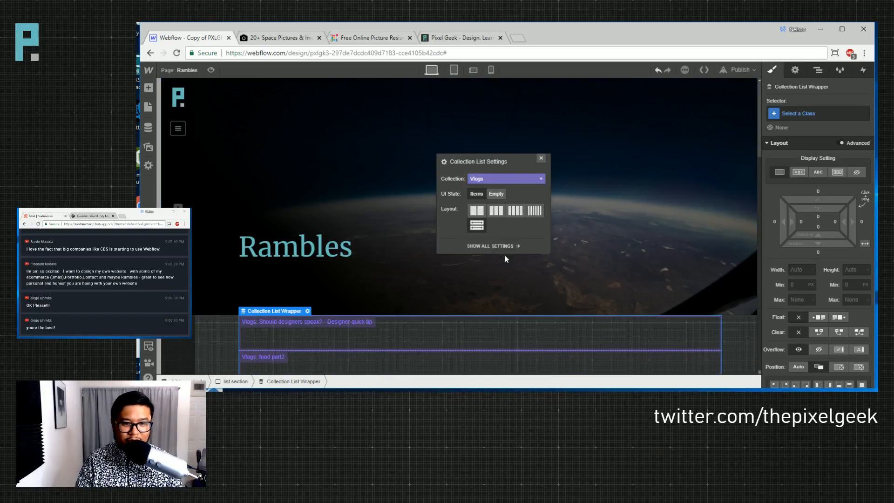
click(543, 162)
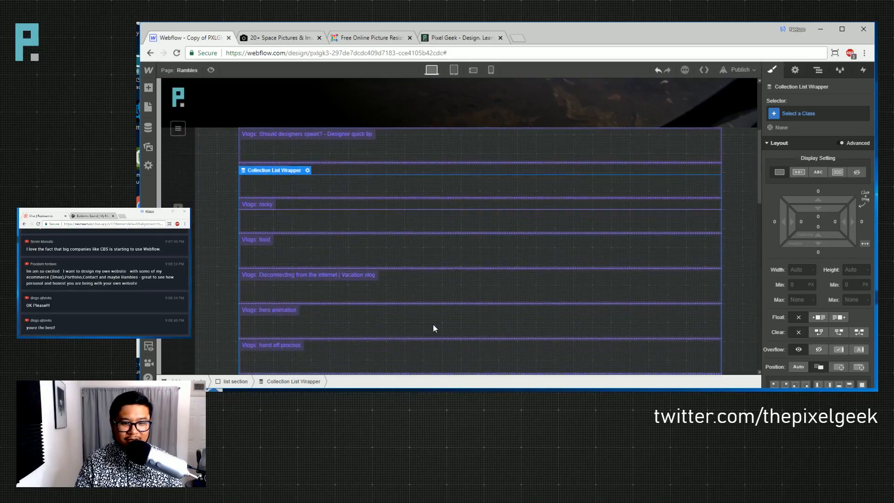
scroll(433, 328, down, 3)
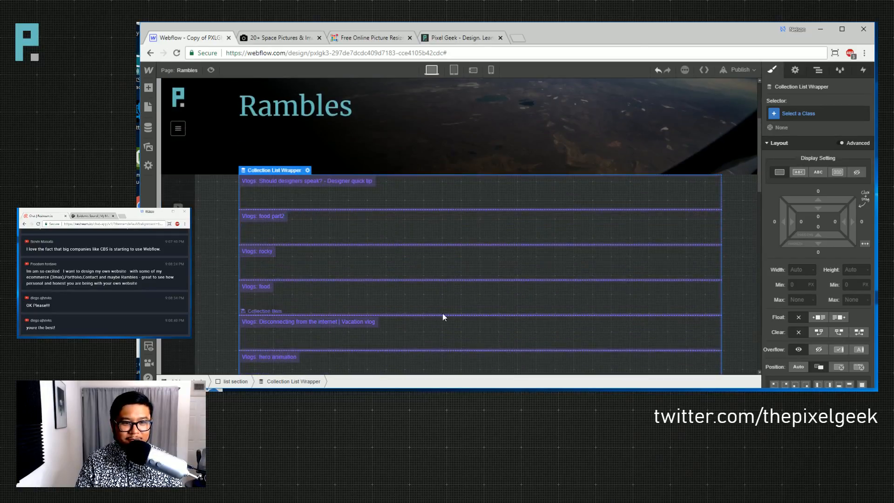
click(646, 190)
click(820, 71)
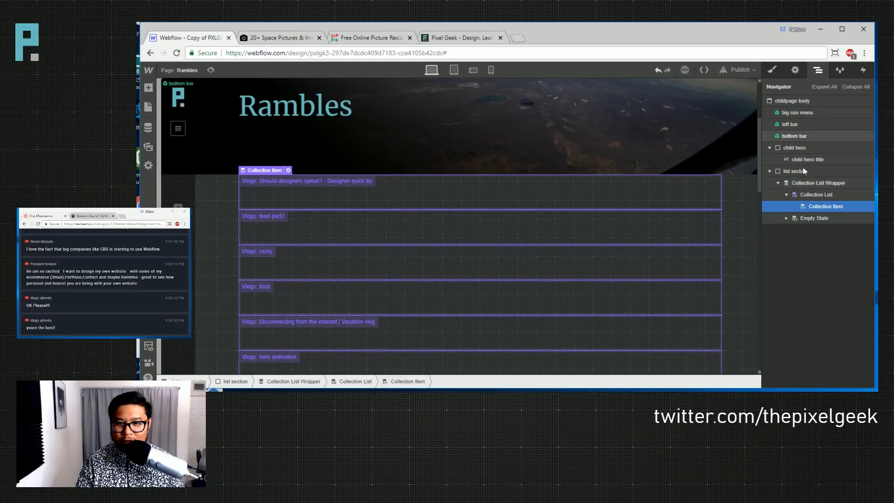
- Give the collection list the 'flex' class and its items the 'flex child' class
click(818, 195)
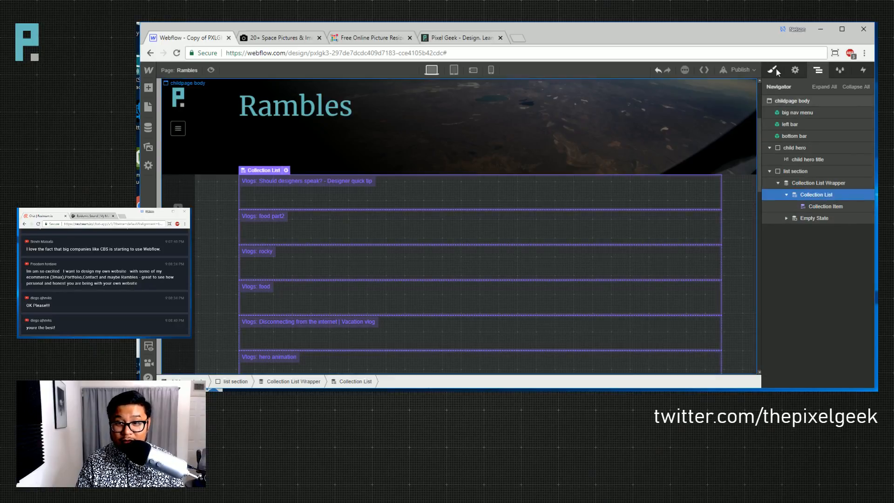
click(772, 70)
click(808, 114)
text(flex)
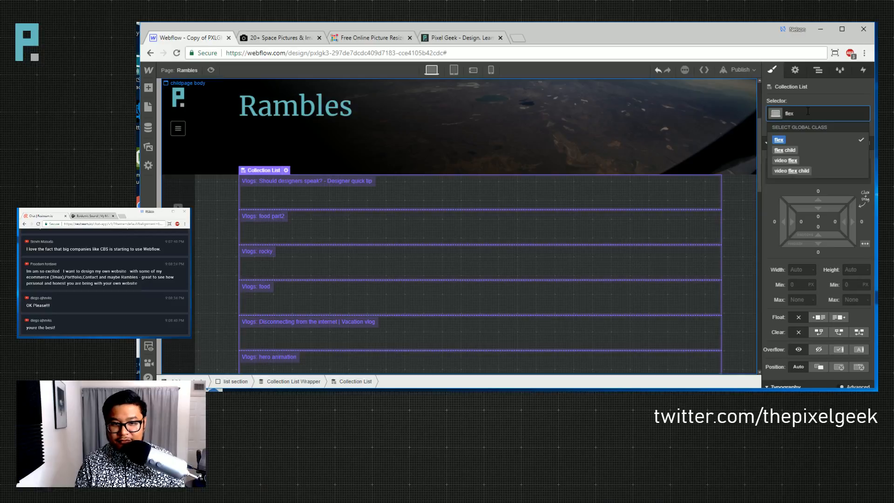
key(Return)
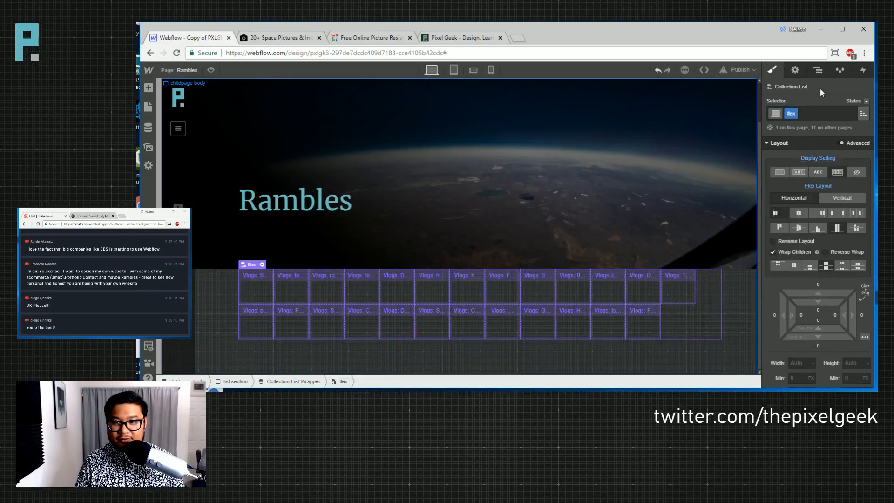
click(817, 70)
click(814, 207)
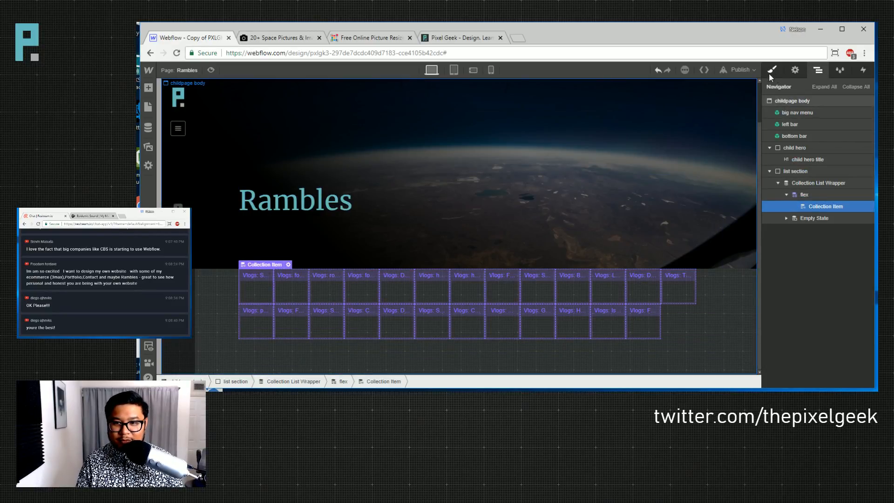
click(772, 70)
click(803, 113)
text(flex)
key(Down)
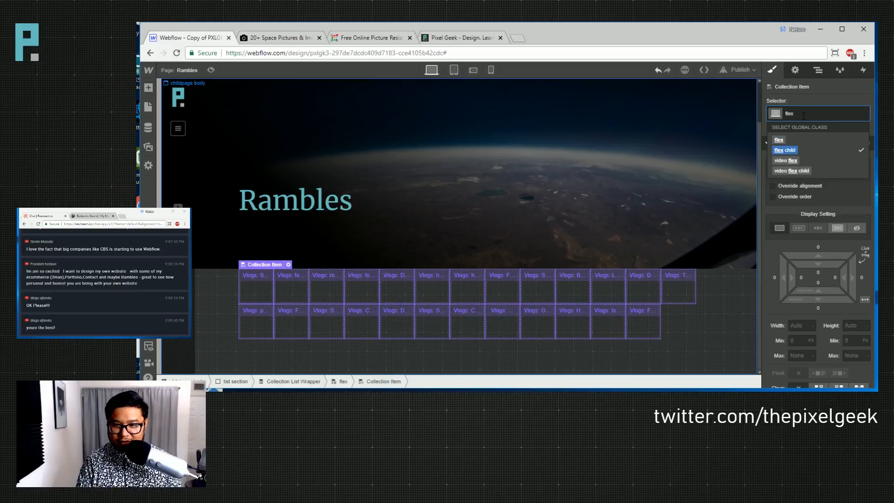
key(Return)
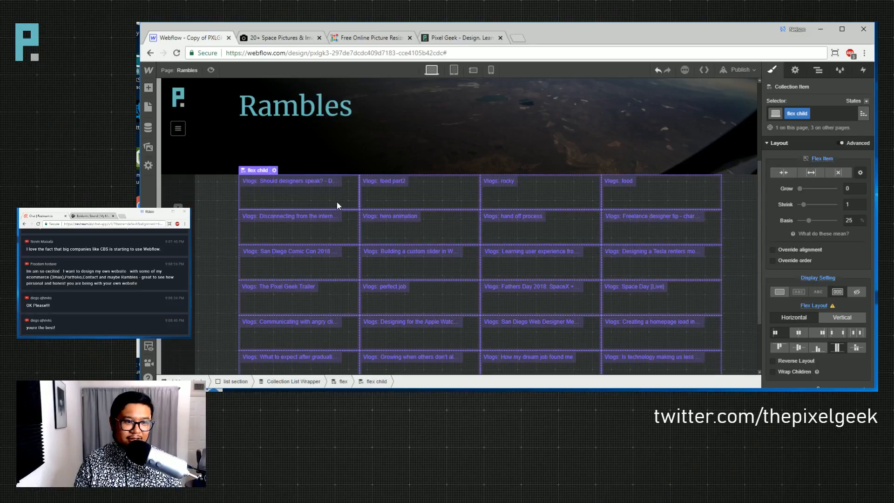
- Set the list section's top padding to 75
click(228, 213)
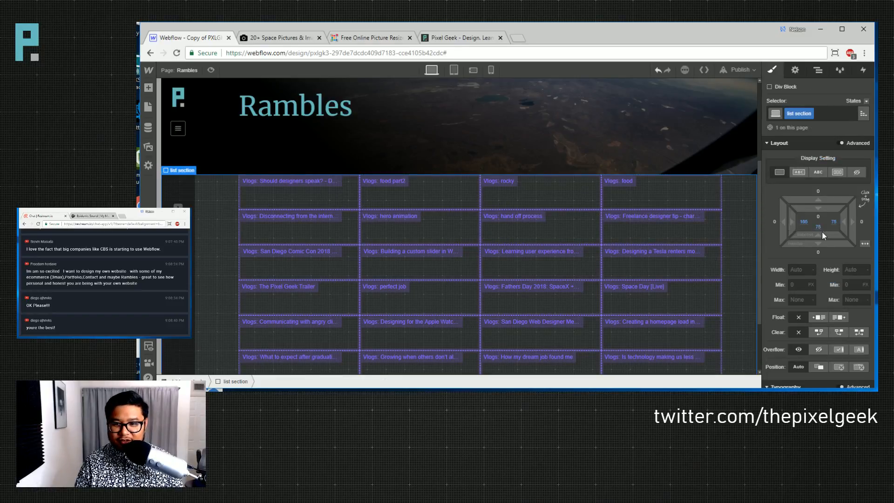
click(813, 216)
text(75)
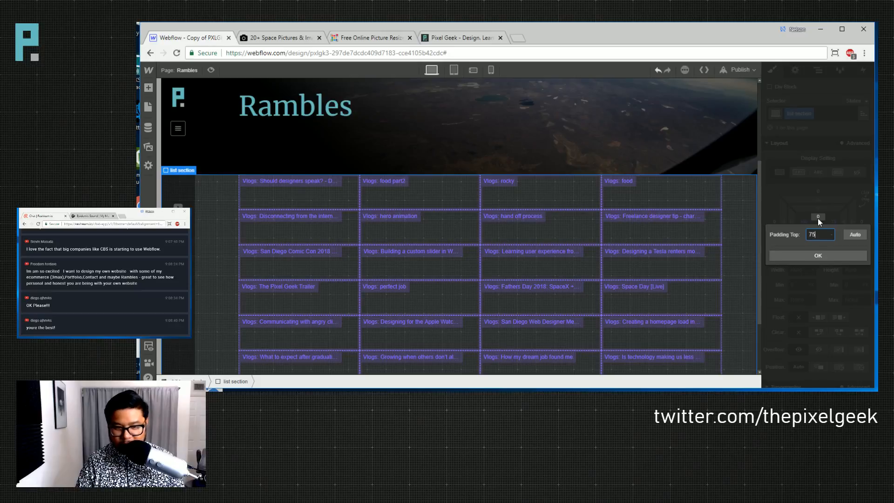
key(Return)
scroll(509, 271, down, 3)
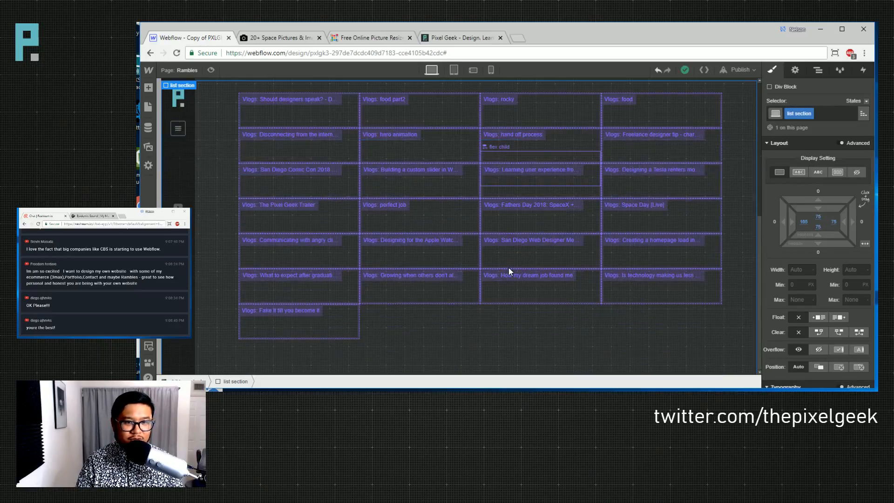
scroll(509, 271, up, 3)
click(361, 265)
- Place a link block inside the first collection item
key(a)
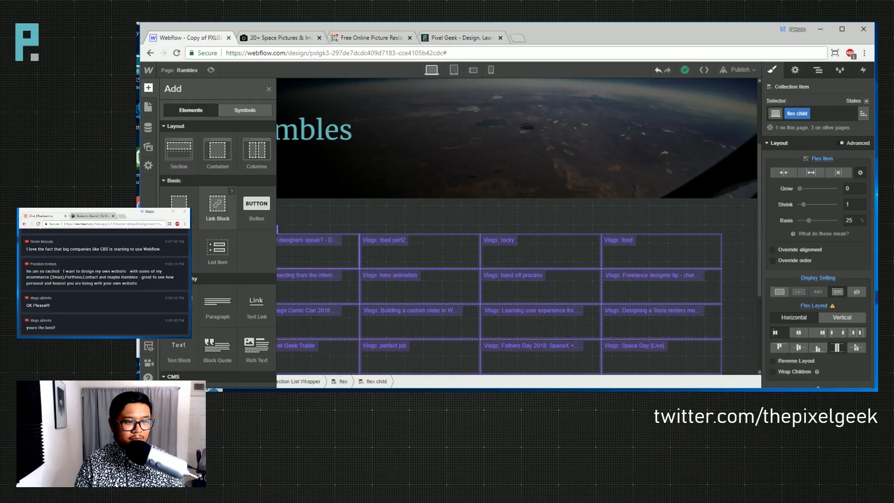
drag(217, 205, 253, 254)
click(795, 113)
- On the Vlogs Template page, rename the video card link block's class to 'list link'
click(190, 71)
scroll(203, 296, down, 3)
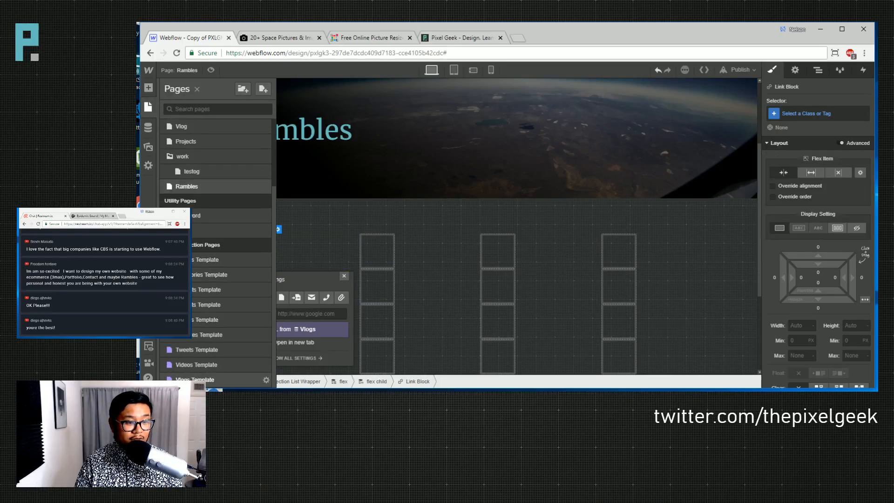
click(195, 379)
scroll(367, 285, down, 5)
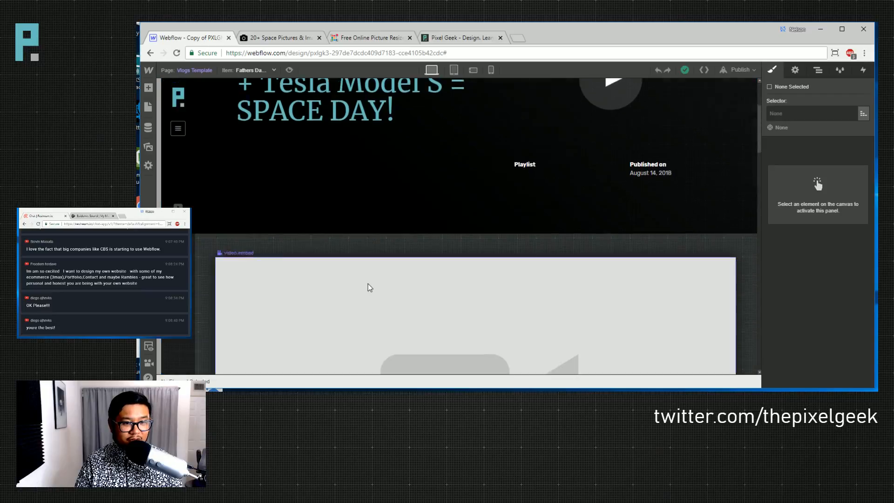
scroll(369, 287, down, 5)
click(300, 186)
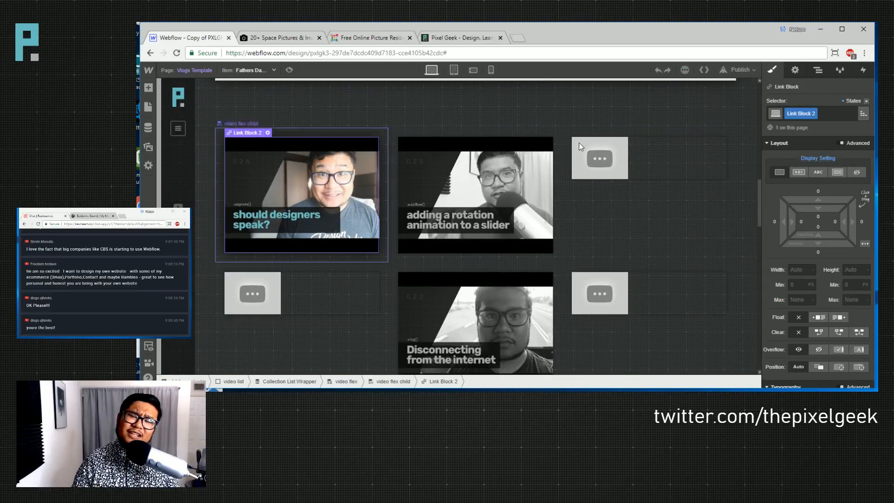
double_click(795, 113)
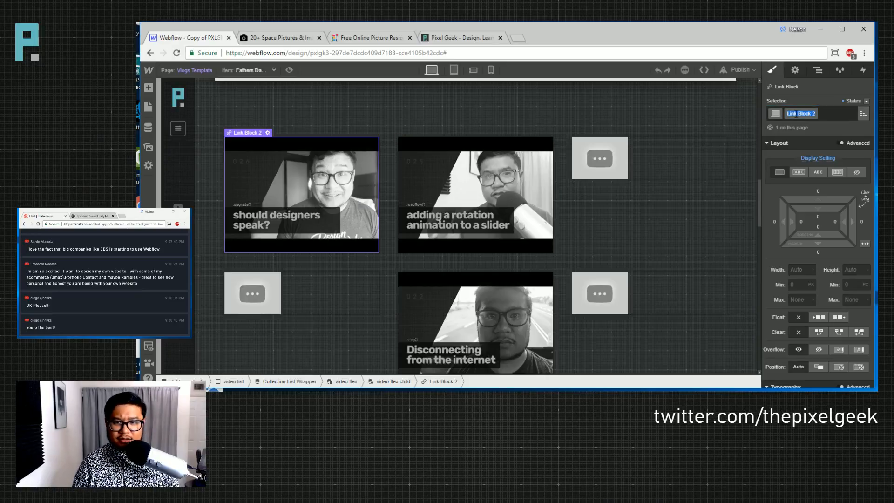
text(list link)
key(Return)
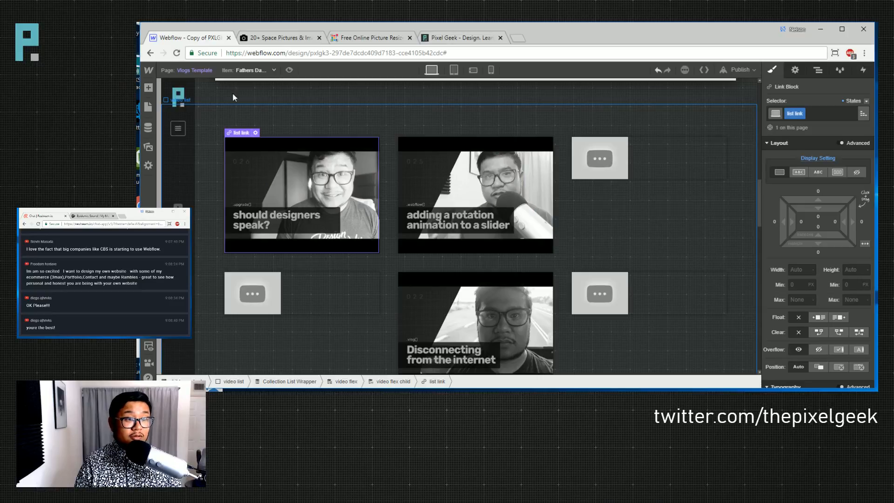
- Move the Rambles page directly below Home in the page list and return to it
click(191, 71)
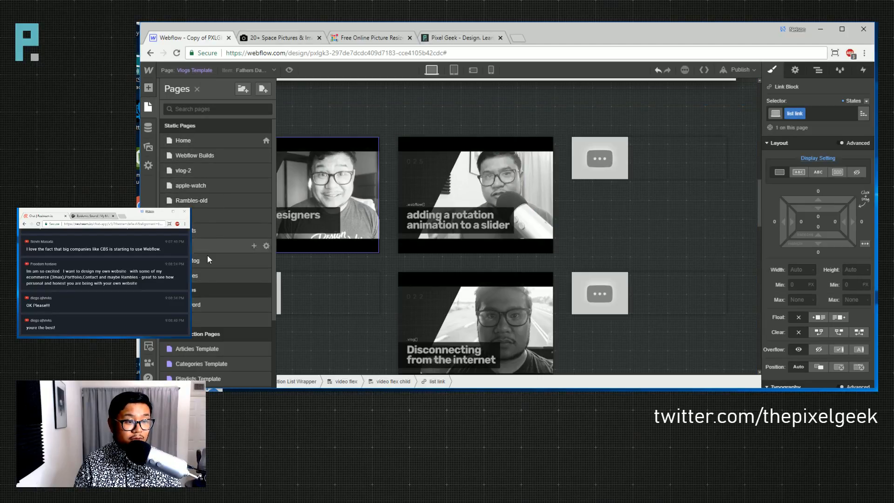
drag(168, 150, 169, 152)
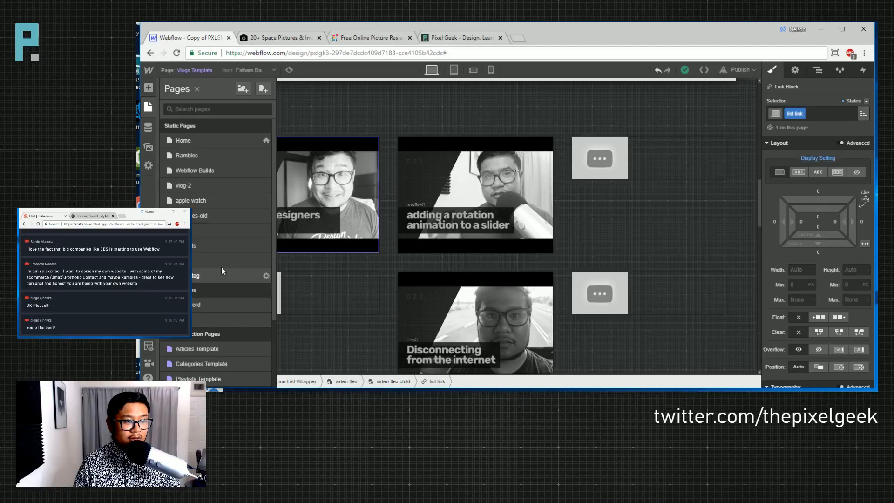
click(188, 155)
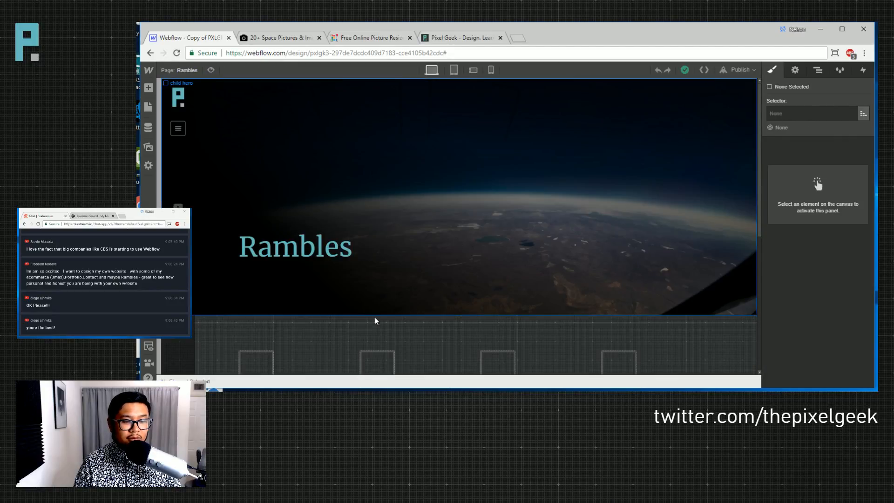
- Apply the existing 'list link' class to the Rambles link block
scroll(375, 321, down, 2)
click(265, 273)
click(787, 113)
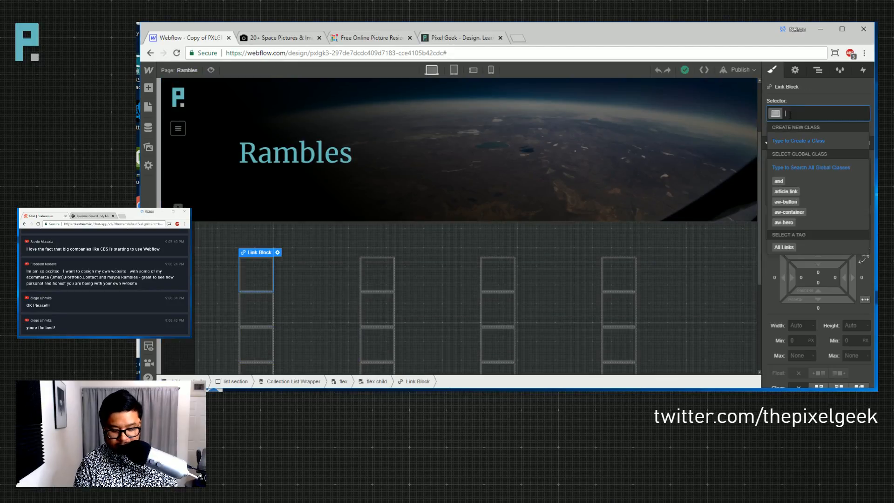
text(list link)
key(Return)
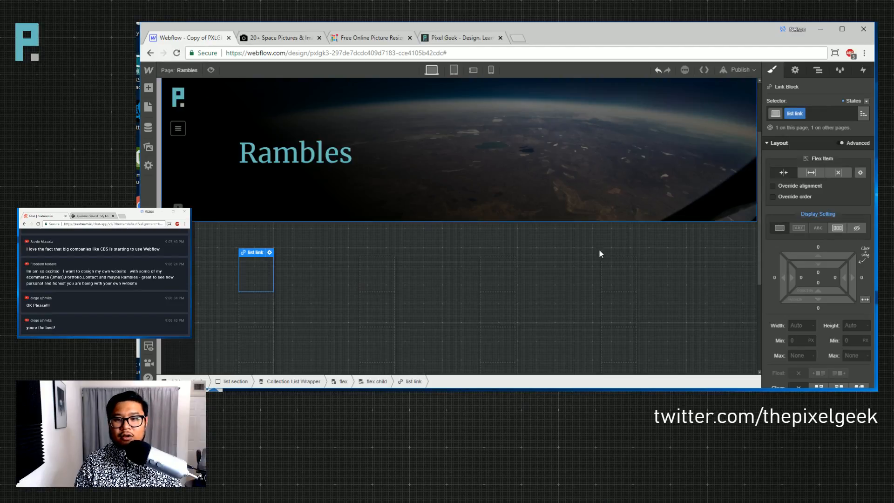
- Insert an image into the list link bound to the thumbnail field, then undo the binding
key(a)
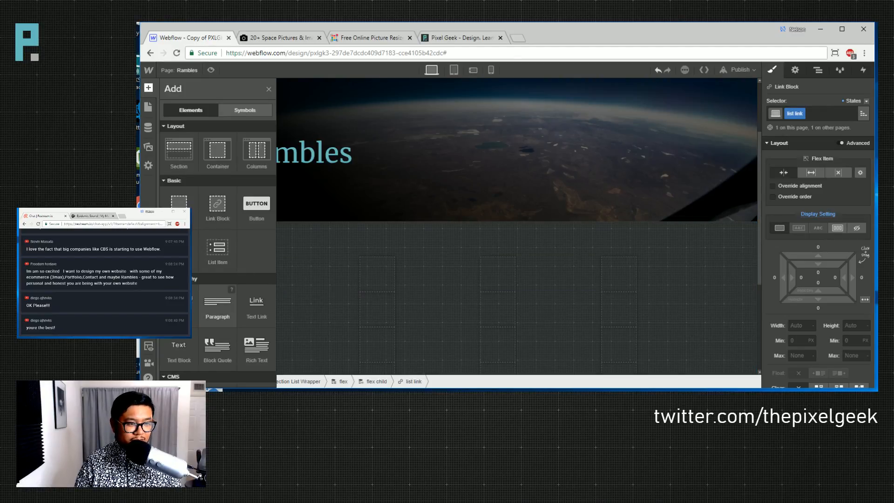
scroll(258, 278, down, 4)
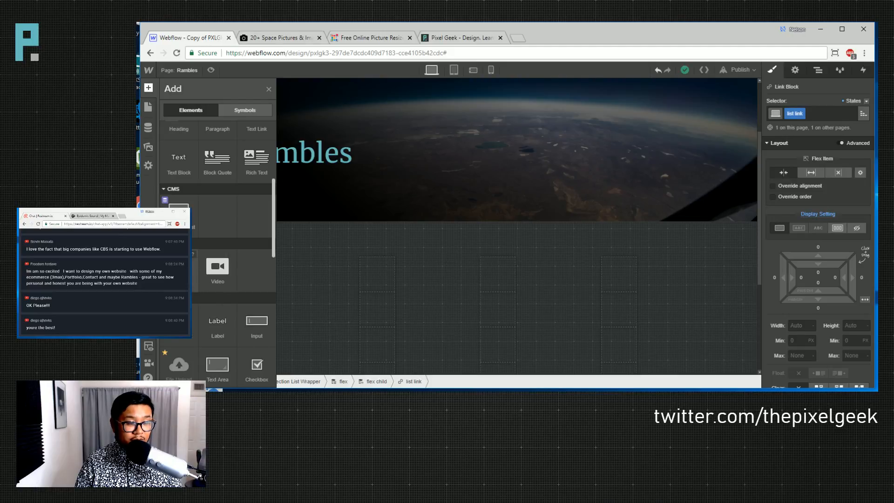
click(179, 270)
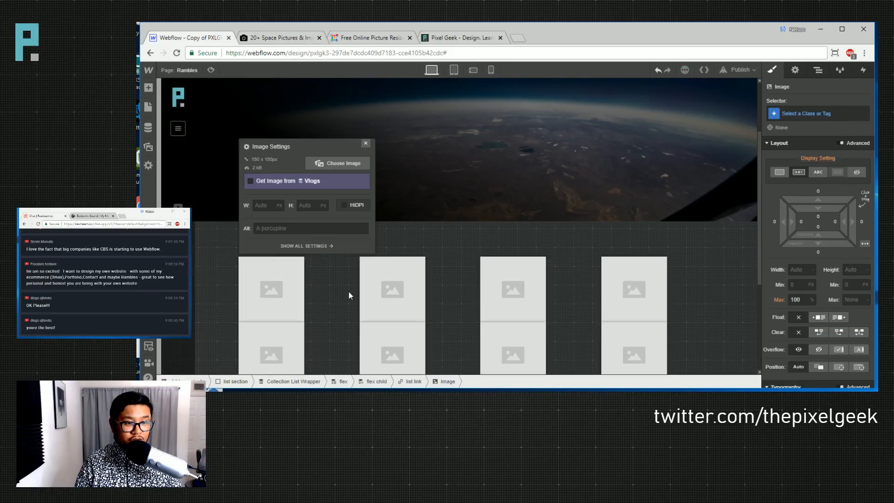
click(274, 183)
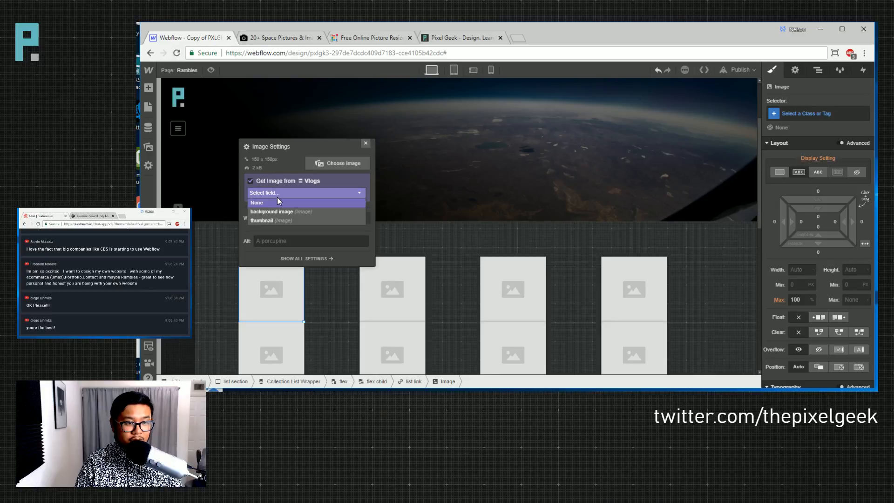
click(275, 219)
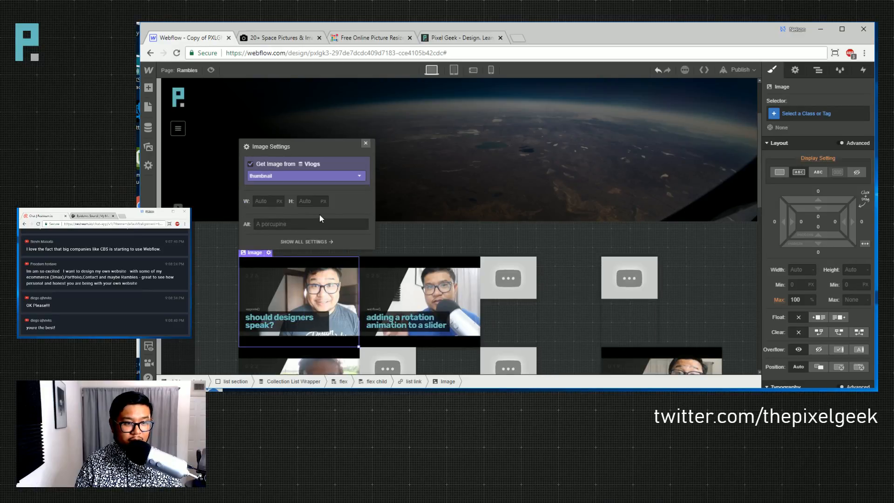
click(365, 143)
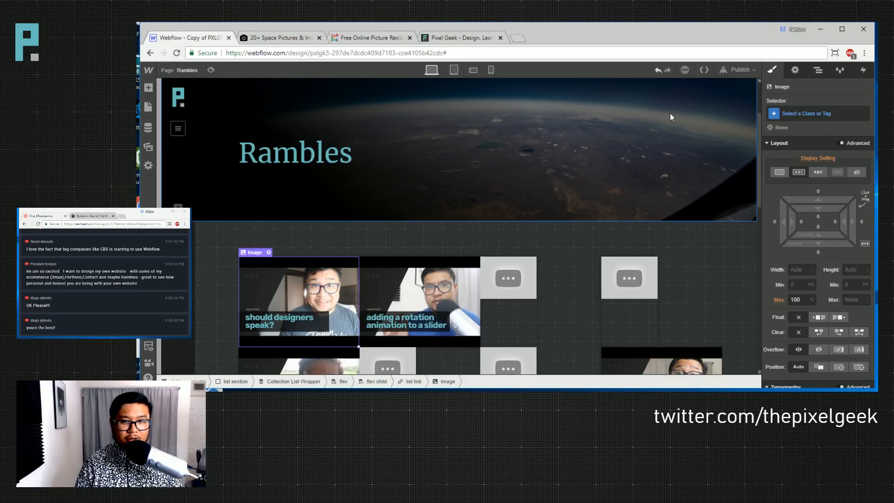
key(ctrl+z)
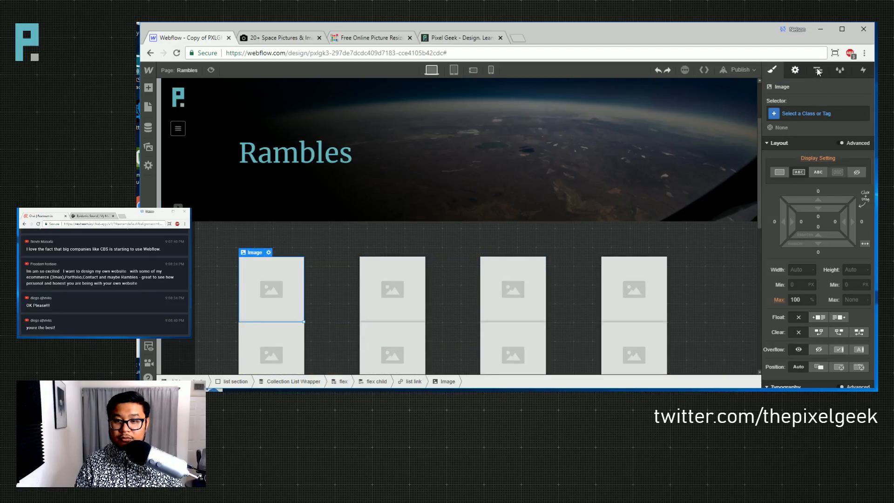
- Switch the collection list's source to the Rambles collection
click(796, 71)
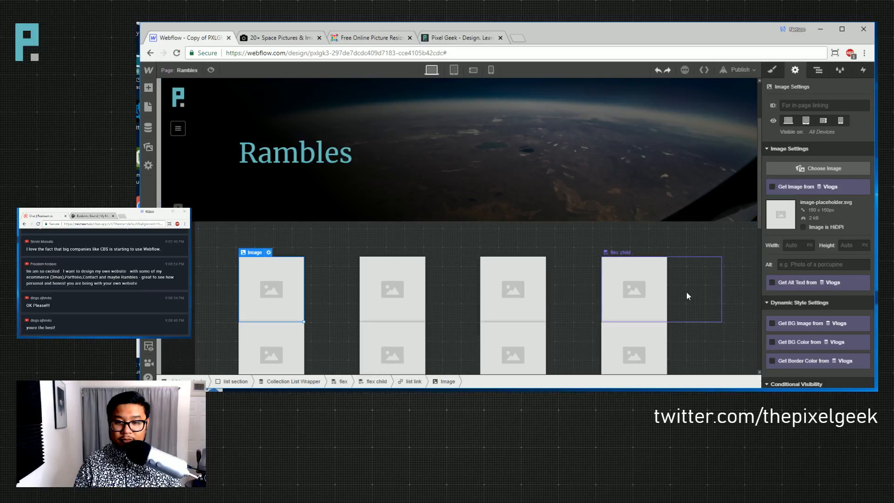
click(687, 292)
click(825, 158)
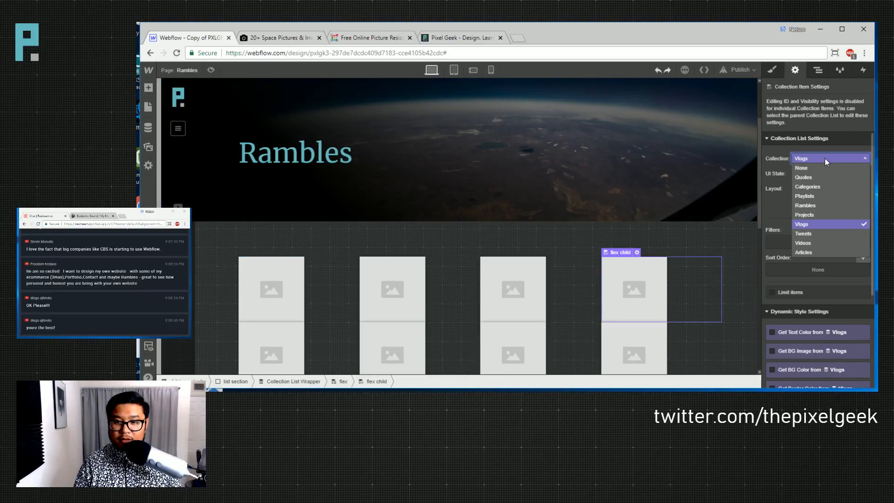
click(814, 203)
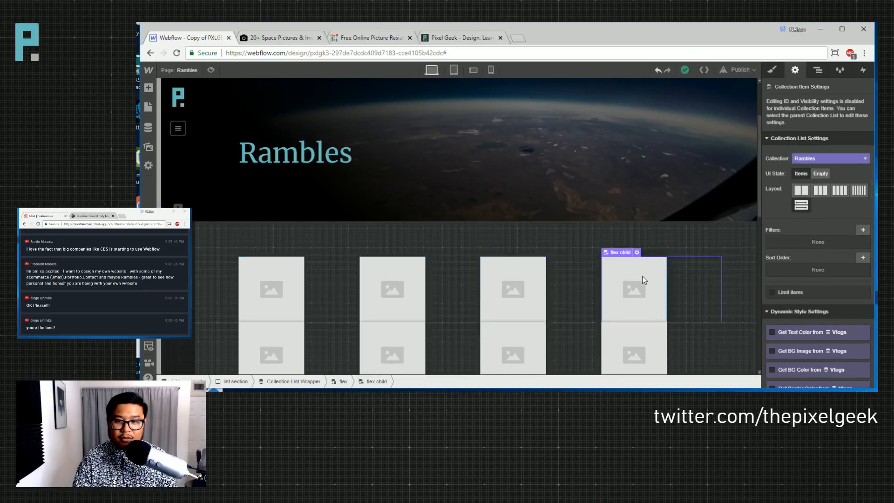
- Bind the image to the Rambles thumbnail field, review the grid, then delete the image
click(292, 294)
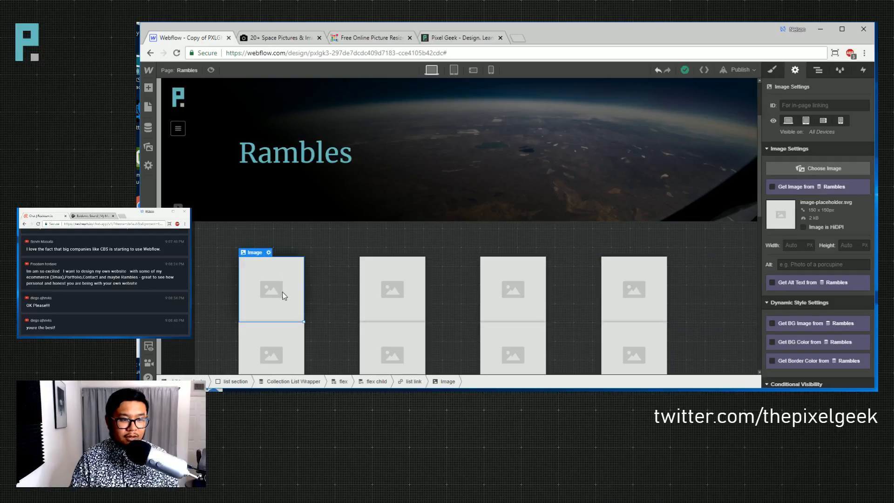
click(793, 191)
click(796, 195)
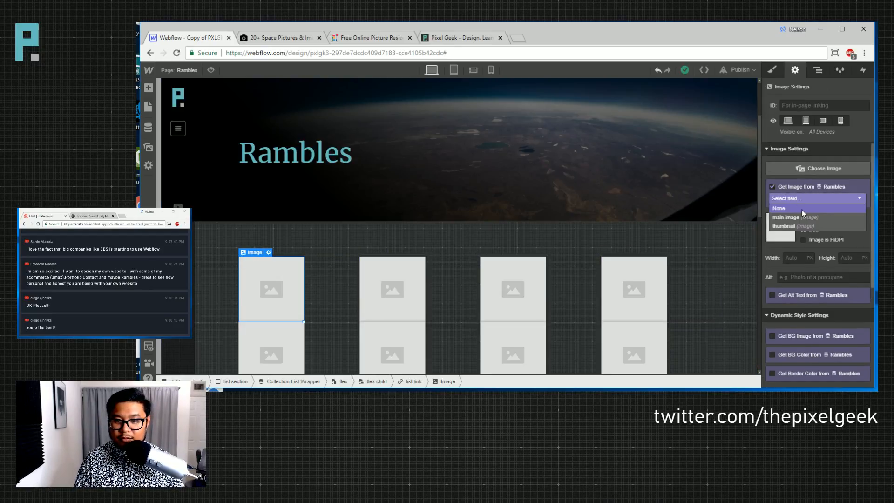
click(797, 224)
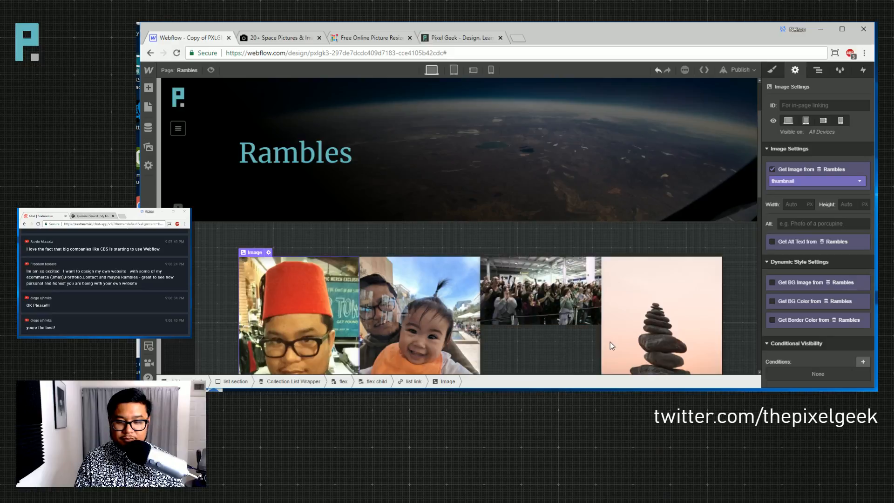
scroll(411, 363, down, 5)
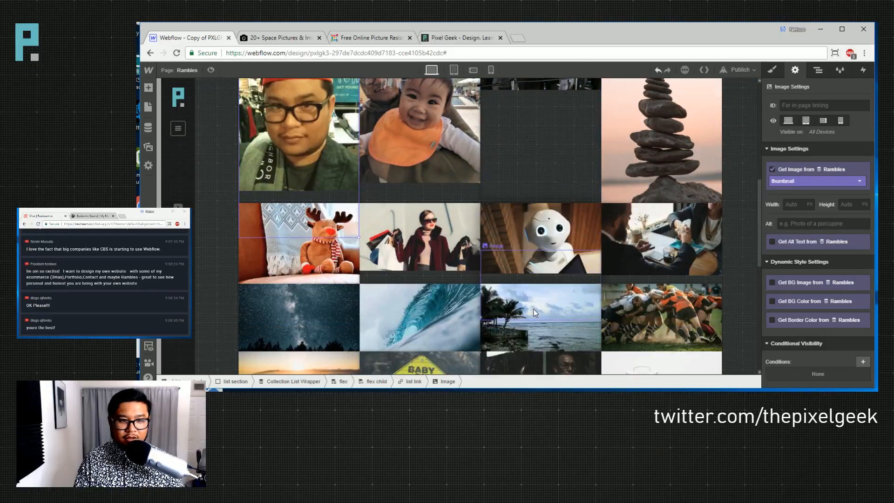
scroll(533, 313, up, 4)
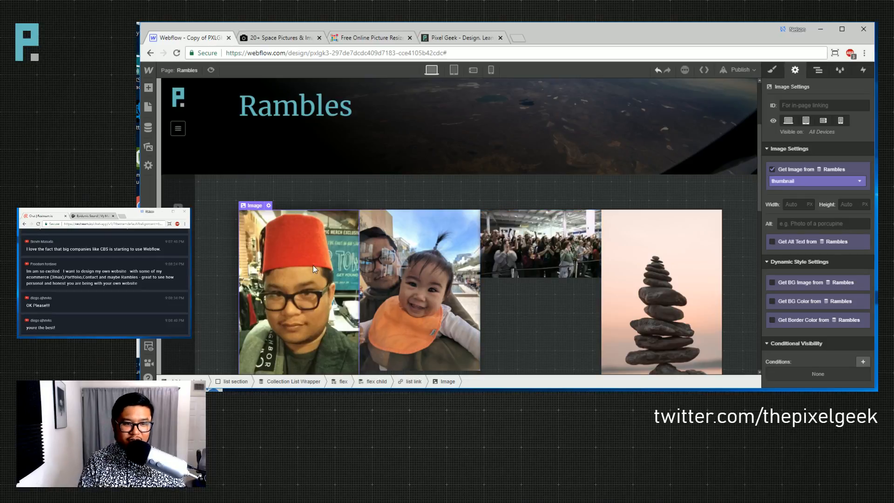
key(Delete)
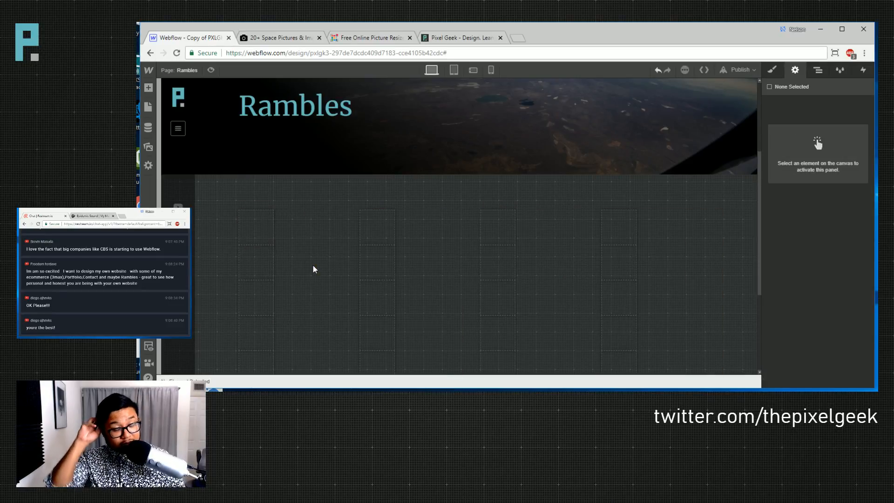
- Add a 'ramble link' combo class to the list link and set it to flex-grow
click(250, 224)
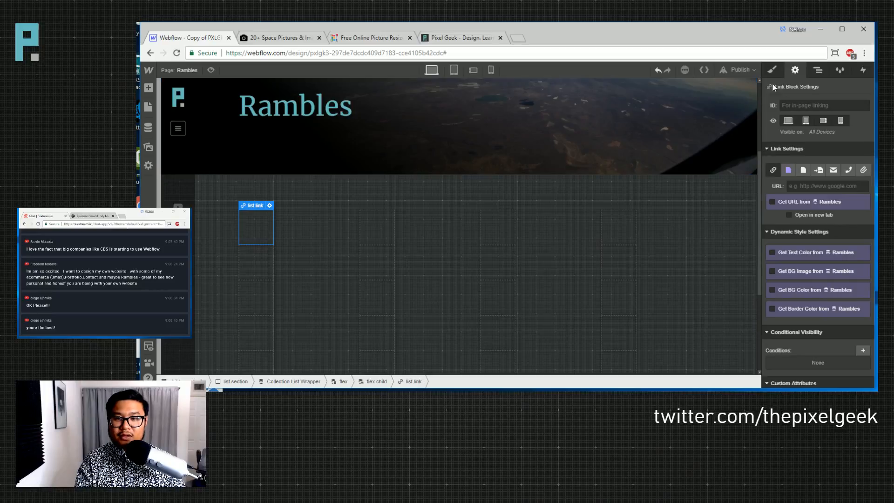
key(s)
click(833, 110)
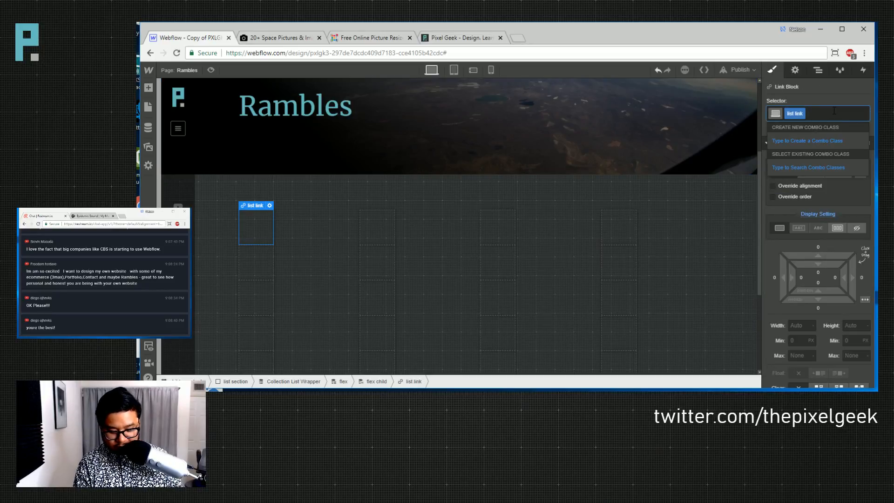
text(ramble)
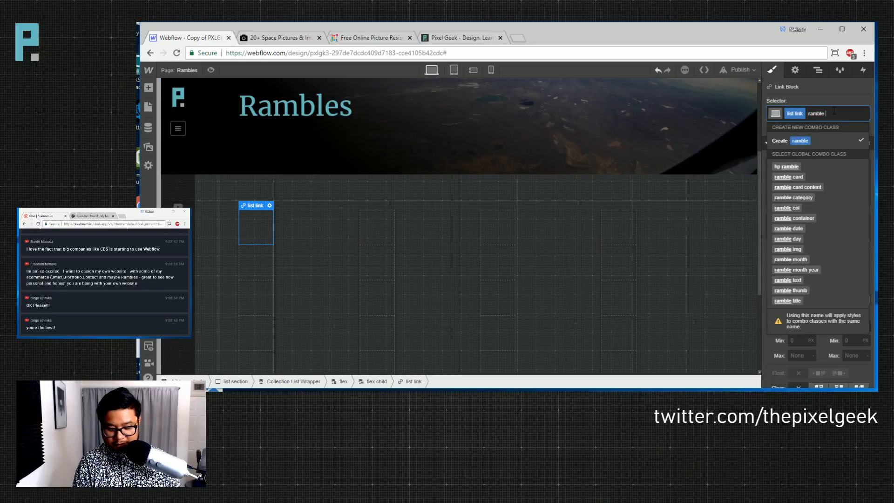
text( link)
key(Return)
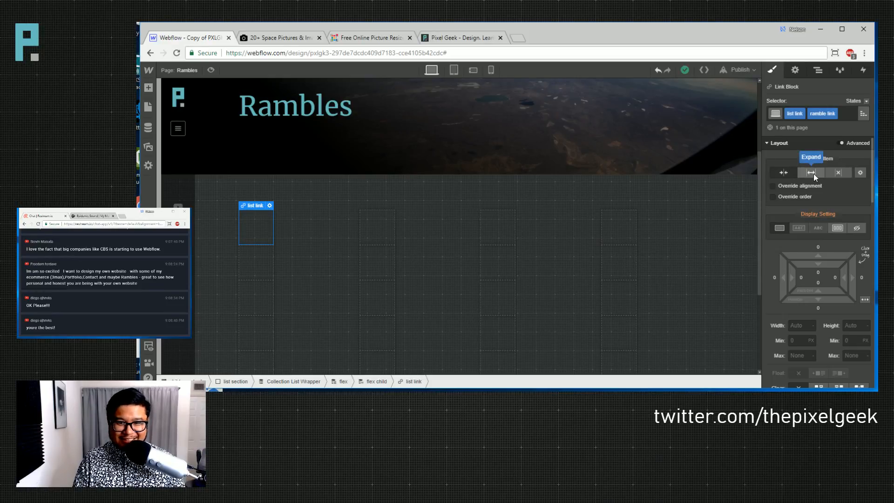
click(333, 228)
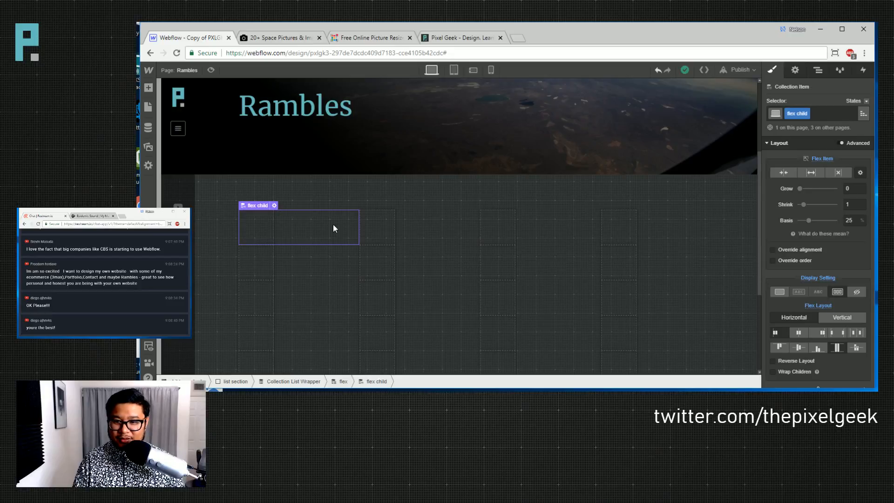
click(262, 225)
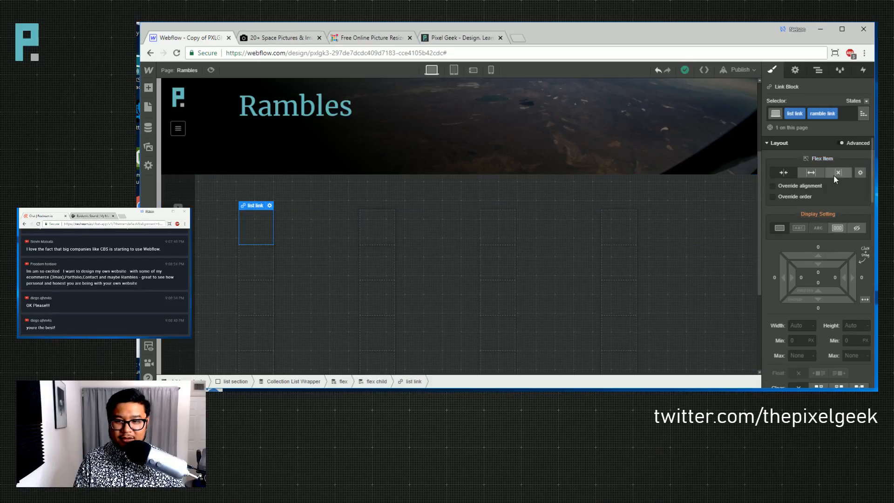
click(808, 173)
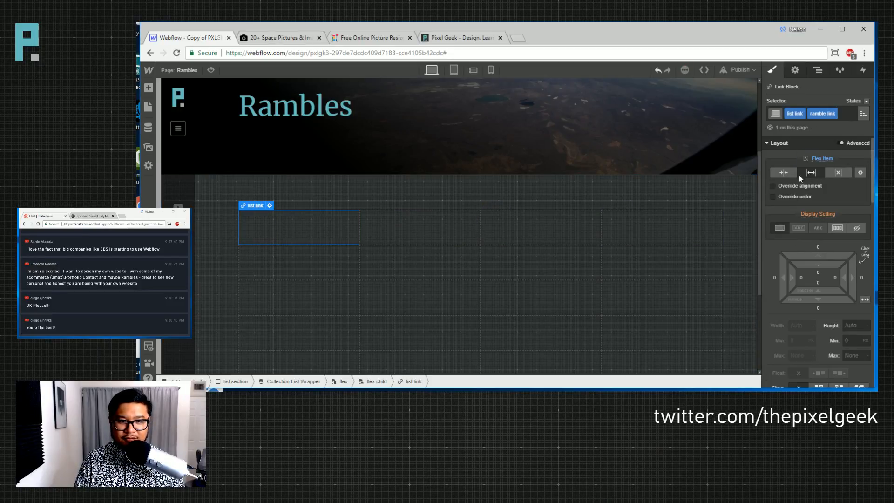
- Bind the link block's background image to the Rambles thumbnail field
click(794, 72)
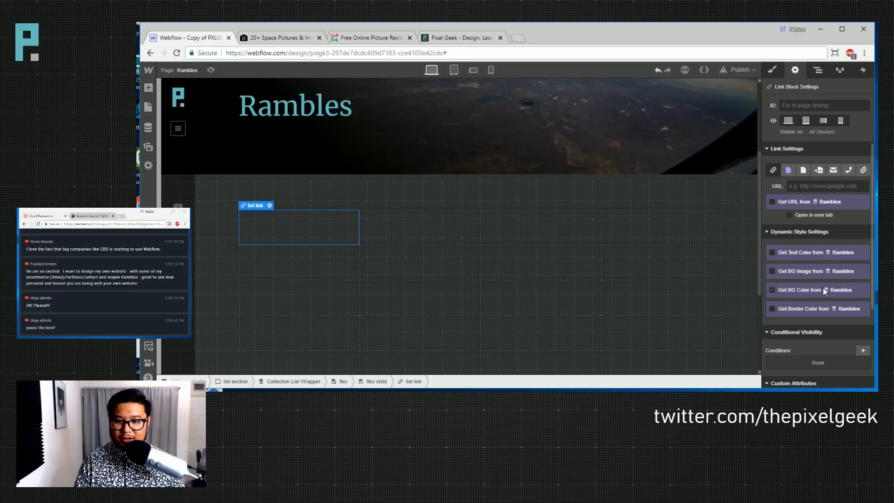
click(789, 270)
click(806, 284)
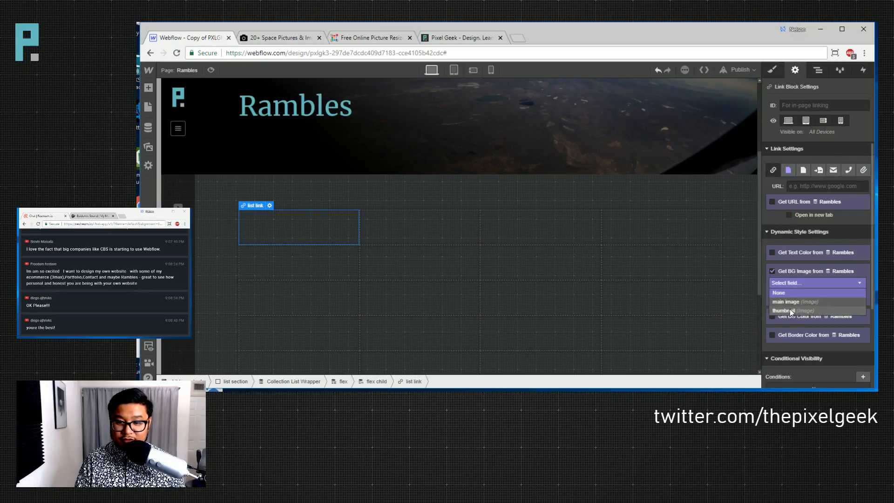
click(791, 312)
- Set the background image to Cover so it fills the block without tiling
click(771, 70)
scroll(803, 294, down, 10)
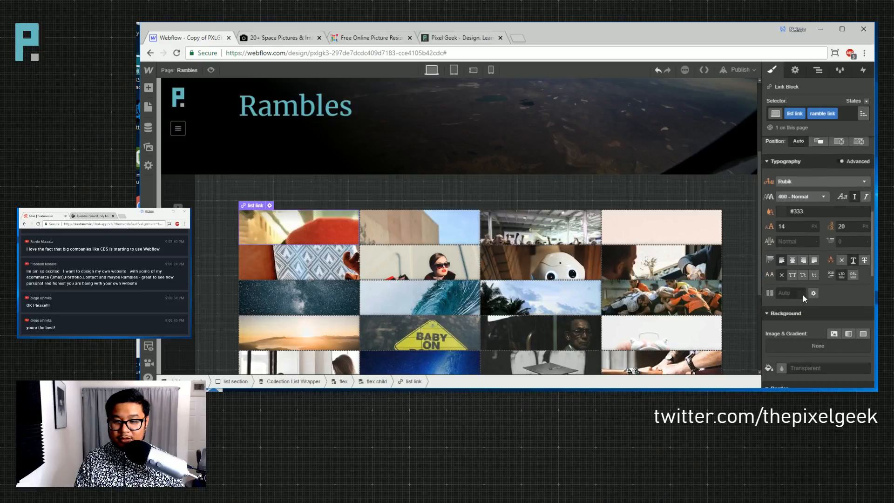
click(834, 146)
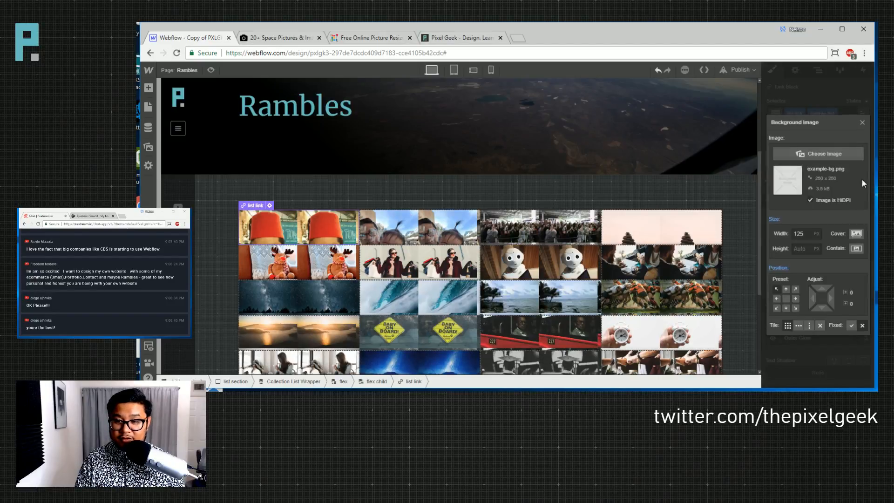
click(856, 234)
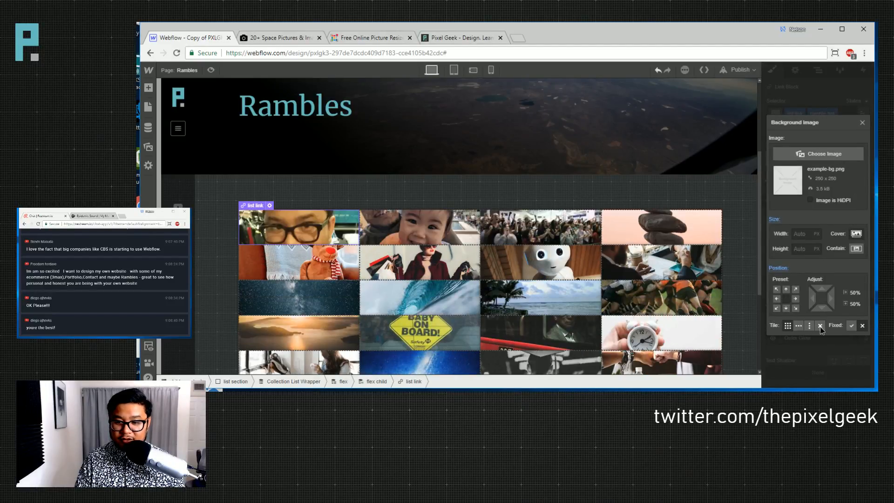
click(862, 122)
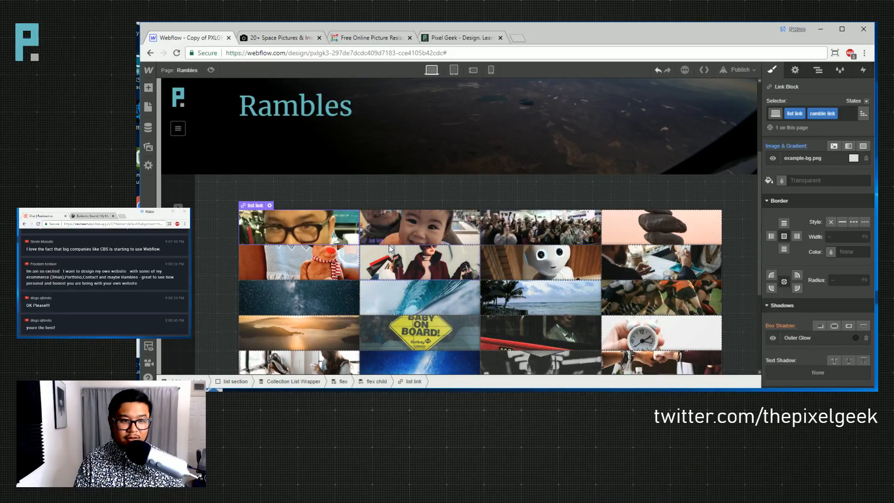
scroll(834, 287, up, 10)
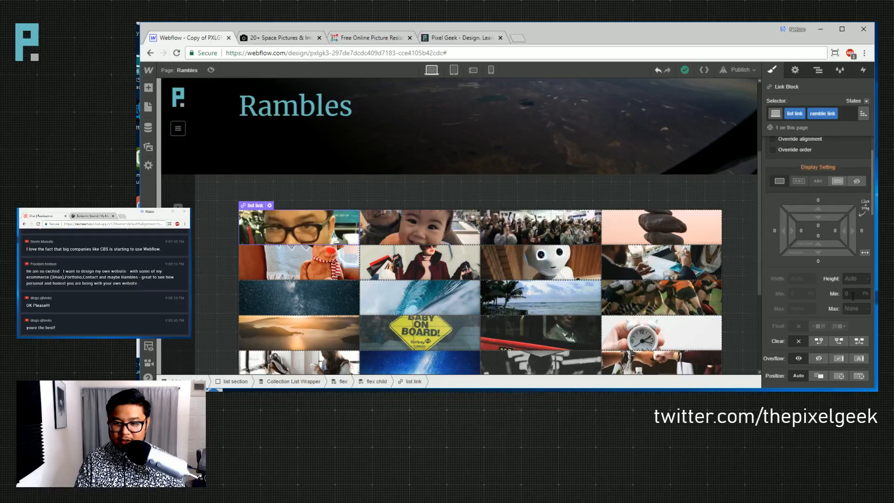
- Set the ramble link block's height to 200 px
click(852, 279)
text(250)
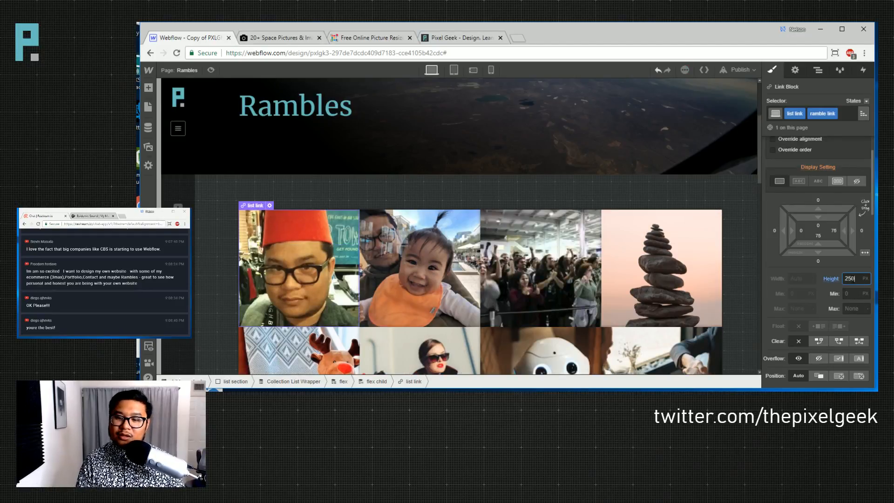
key(BackSpace)
key(BackSpace)
text(10)
key(BackSpace)
text(0)
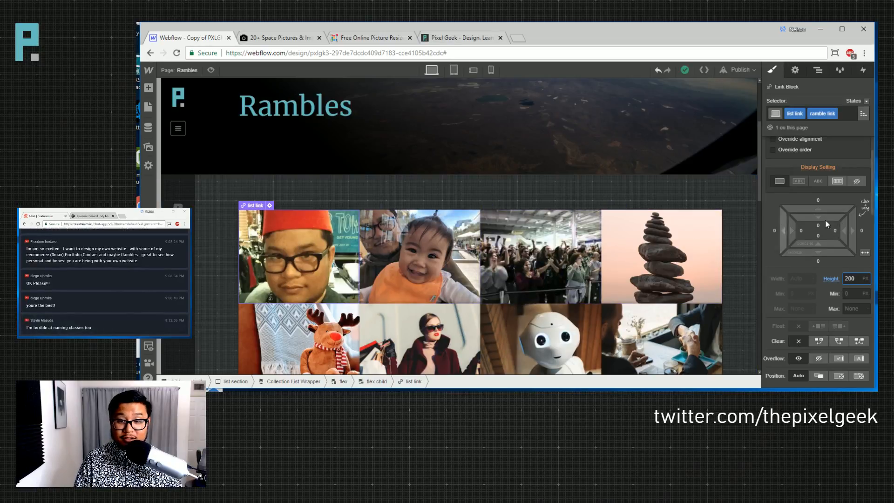
- Add 15 px margins on all sides of each link block
drag(829, 207, 833, 190)
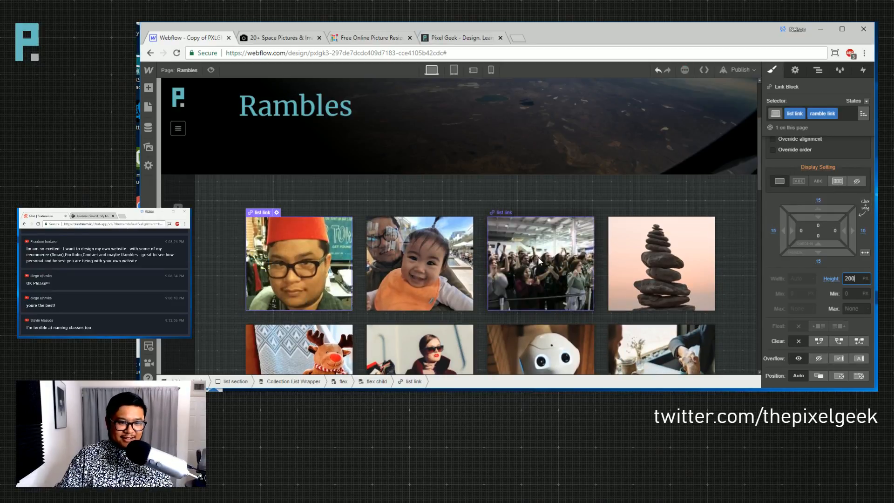
scroll(530, 256, down, 10)
scroll(526, 254, down, 3)
scroll(530, 256, up, 15)
scroll(533, 260, down, 2)
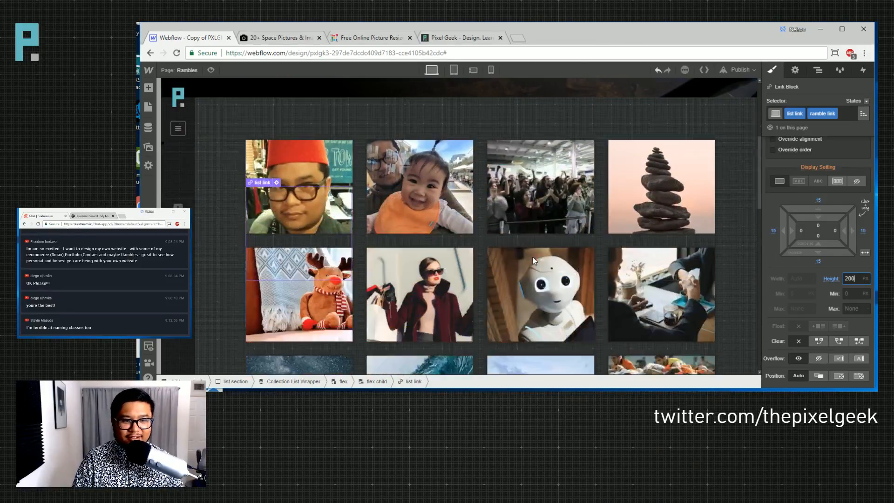
- Add a 100% grayscale filter to the thumbnail link block
scroll(792, 293, down, 5)
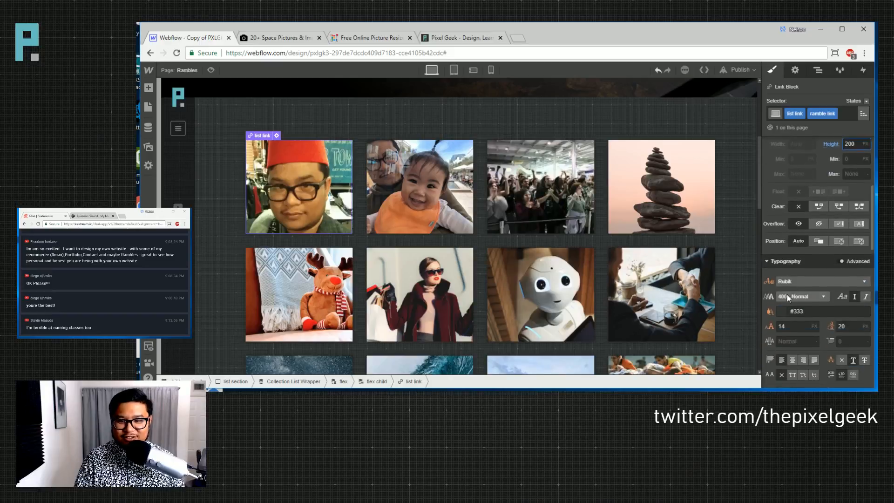
scroll(788, 295, up, 1)
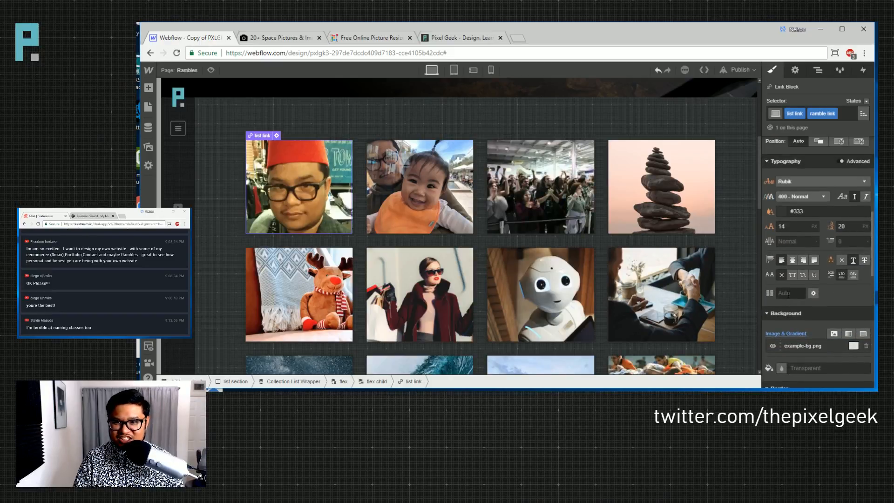
scroll(788, 294, down, 6)
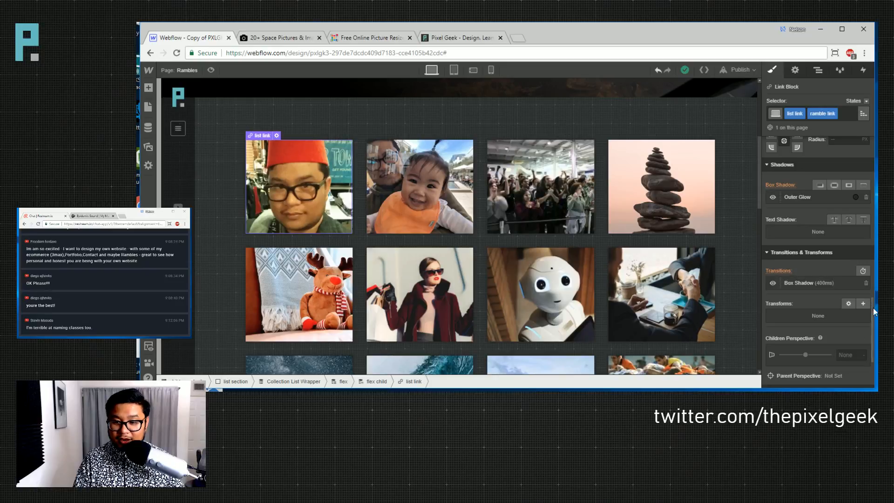
scroll(853, 327, down, 3)
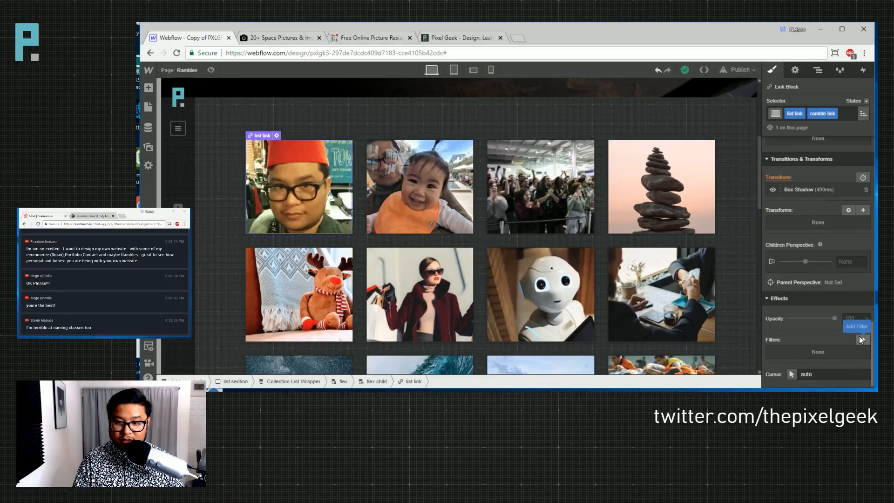
click(860, 339)
click(802, 292)
scroll(832, 326, down, 2)
click(831, 328)
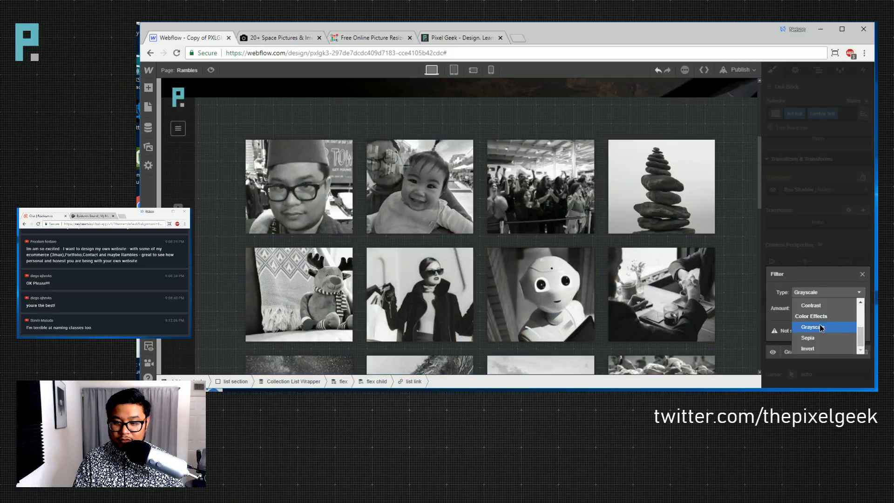
click(845, 219)
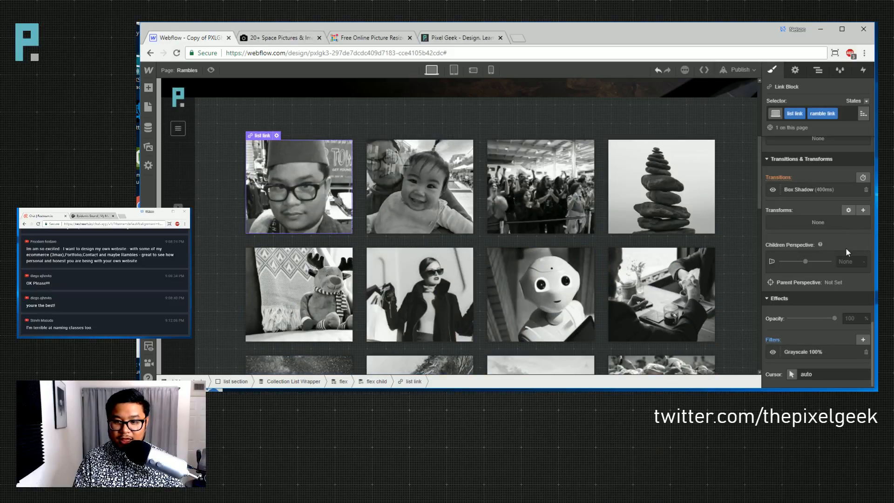
- Add a Filter transition with a 400 ms duration to the link
click(862, 178)
click(815, 148)
scroll(809, 182, down, 1)
click(802, 180)
click(837, 107)
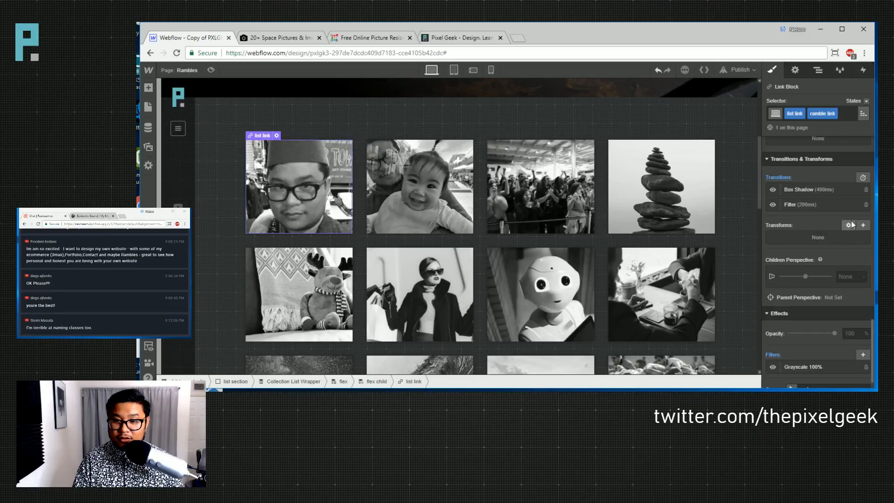
click(806, 205)
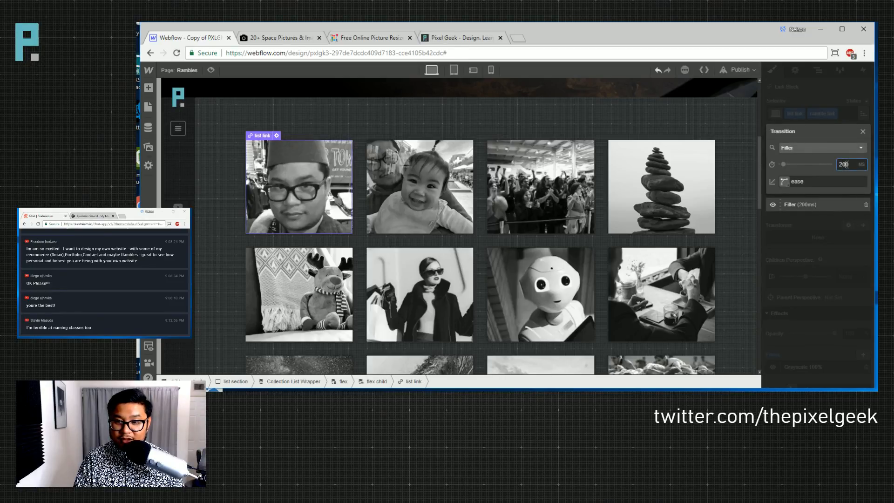
text(400)
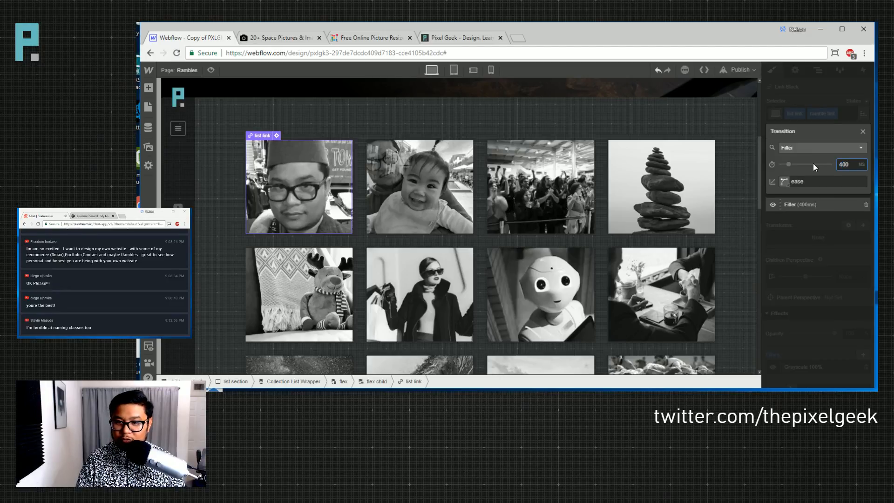
click(862, 131)
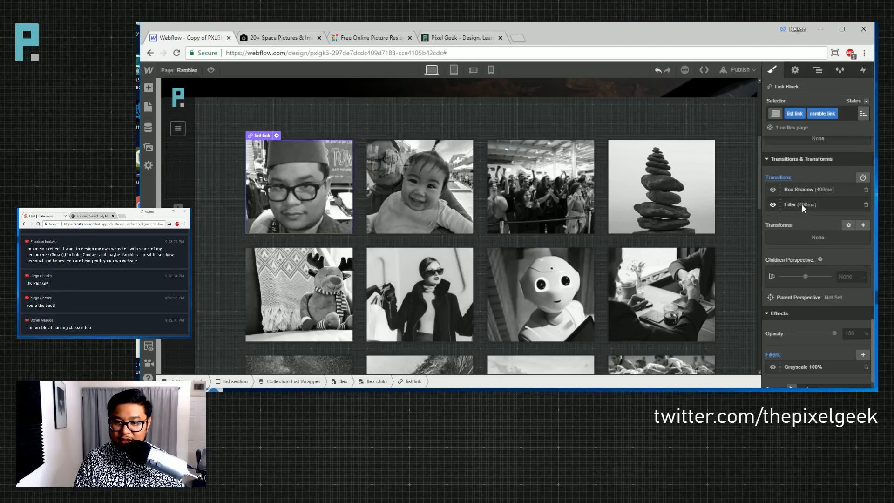
- Turn off the grayscale filter in the link's Hover state
click(867, 103)
click(843, 121)
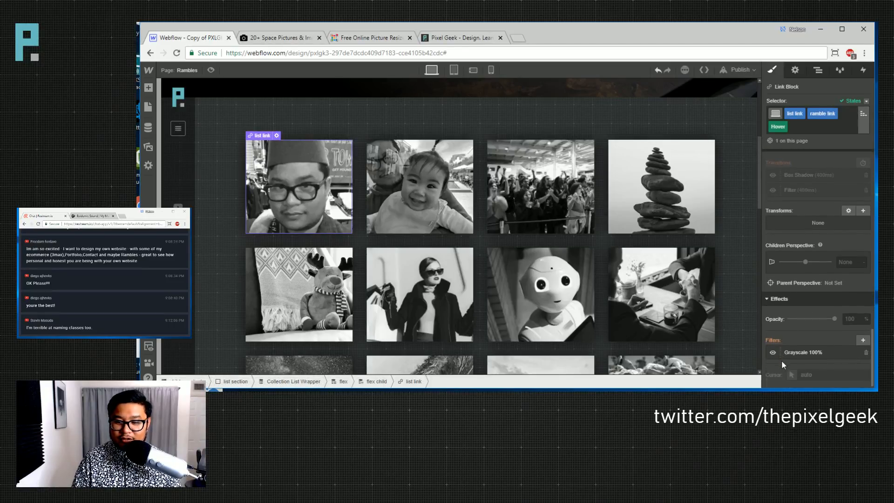
click(772, 352)
click(773, 352)
click(773, 353)
click(235, 138)
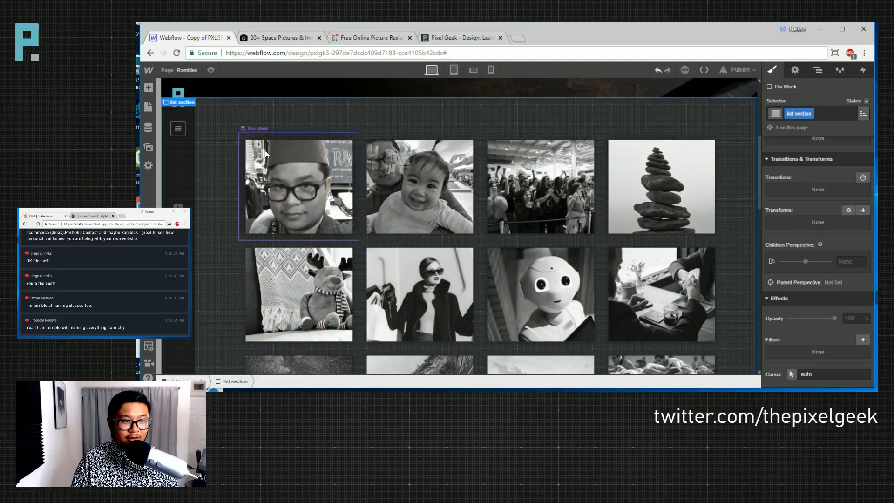
- Preview the page, then set the first thumbnail link's position to Relative
key(ctrl+shift+p)
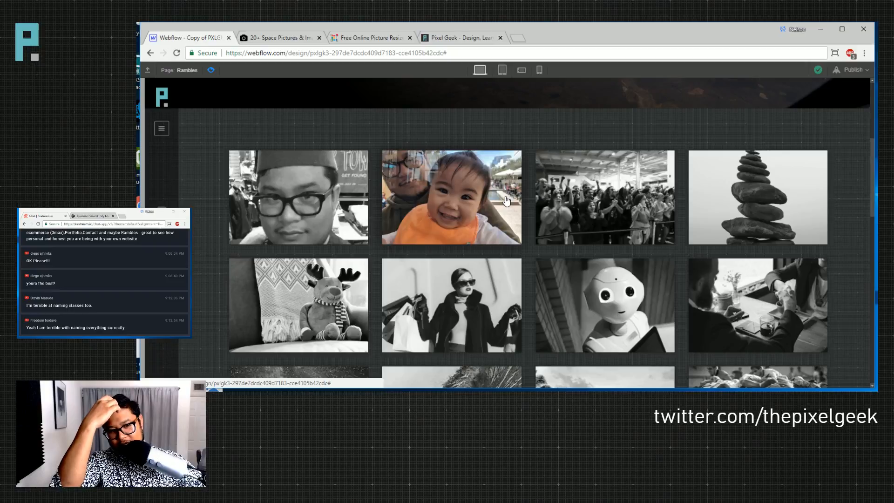
click(211, 70)
click(345, 193)
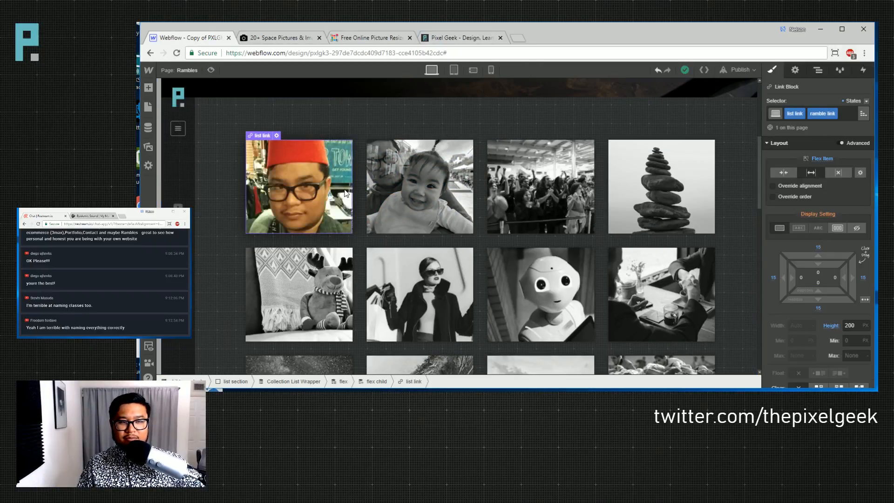
scroll(829, 308, down, 3)
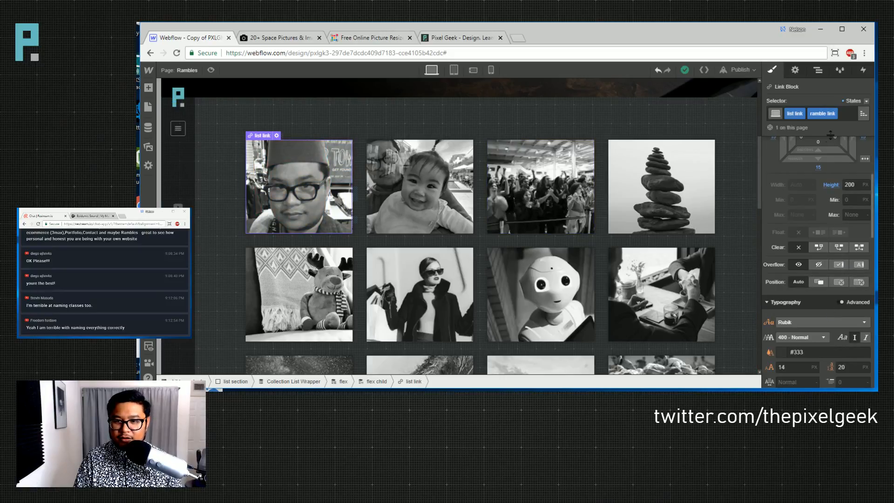
click(818, 282)
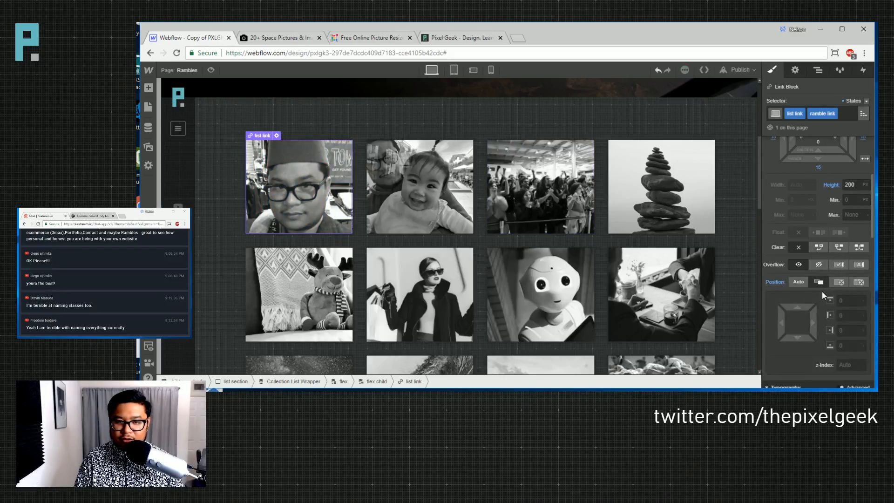
scroll(821, 292, down, 5)
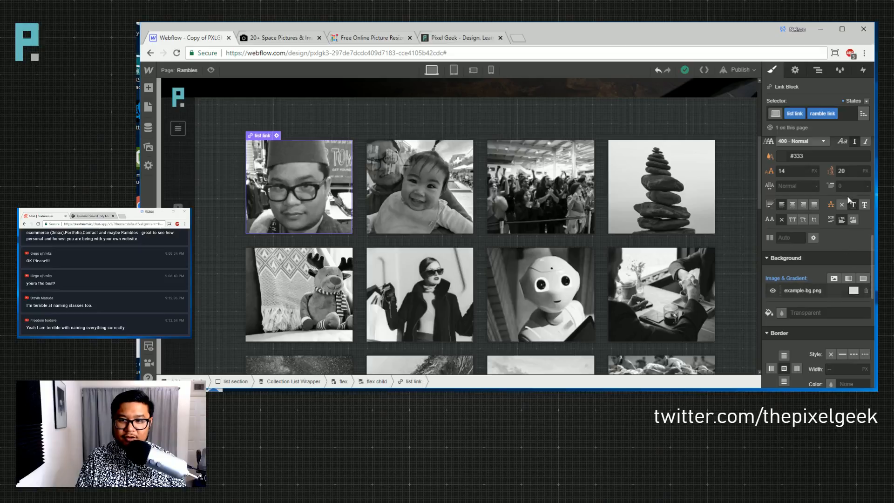
scroll(811, 254, up, 5)
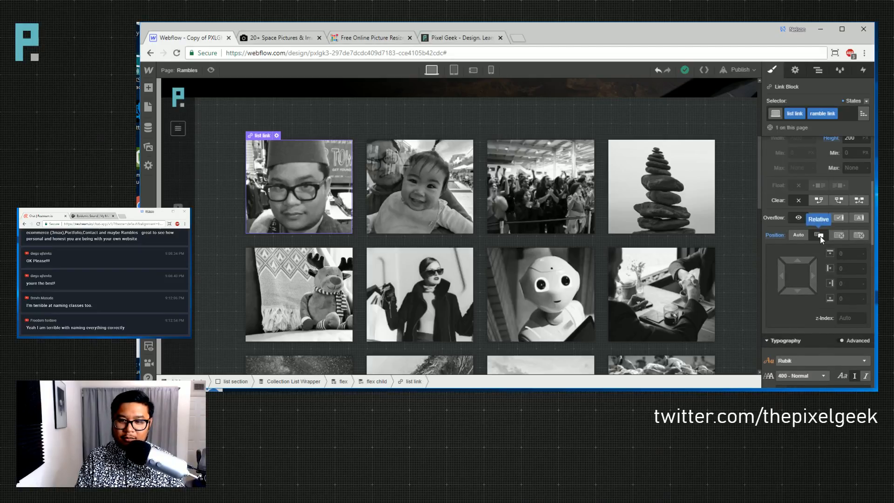
- Insert a Div Block into the first thumbnail link with class 'link list overlay'
key(a)
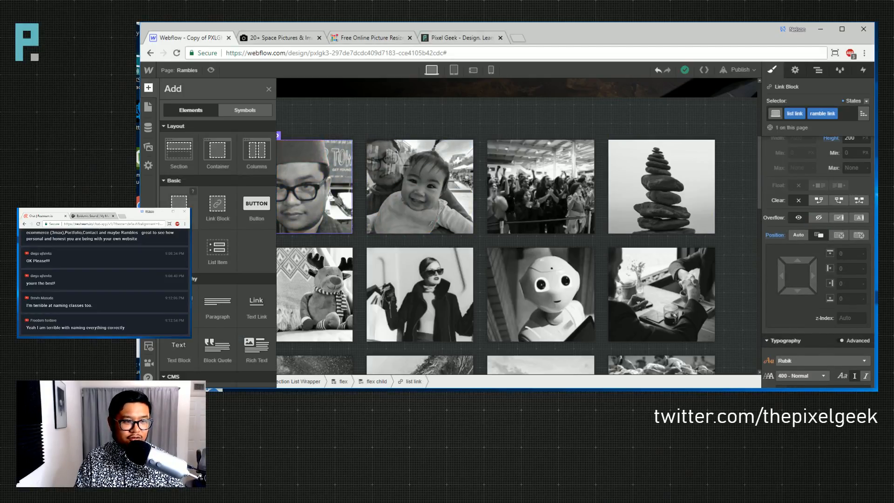
click(179, 203)
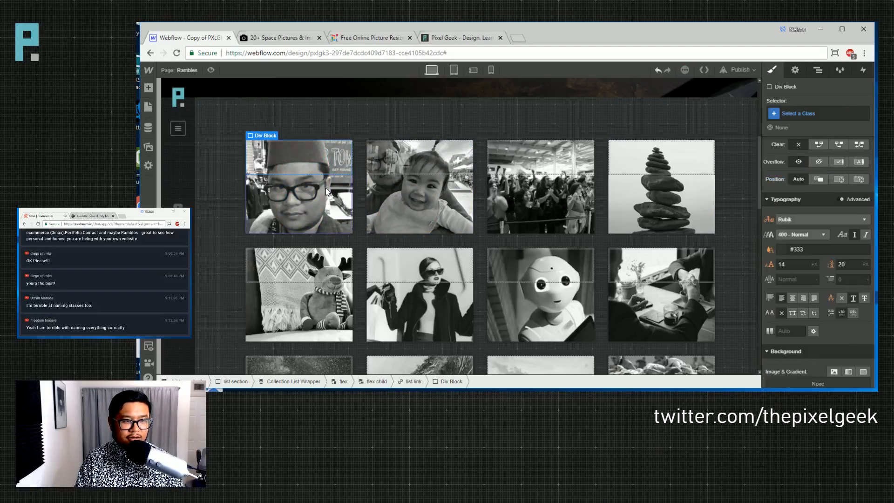
click(792, 116)
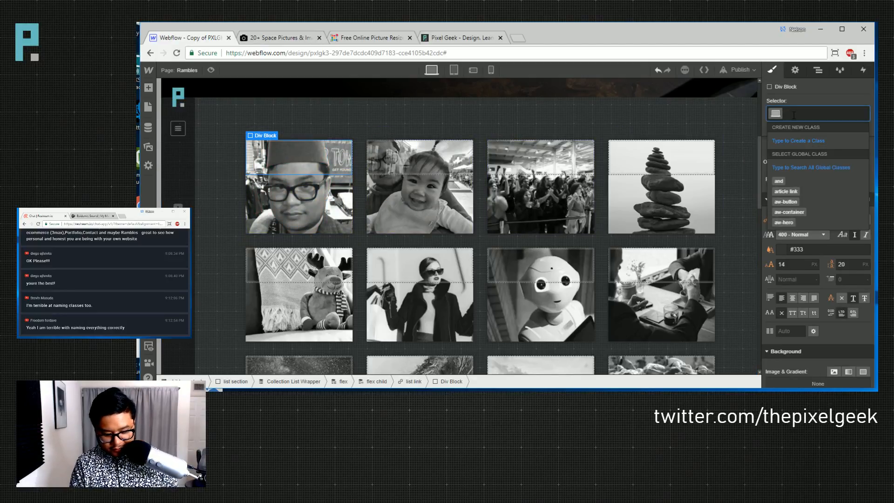
text(link)
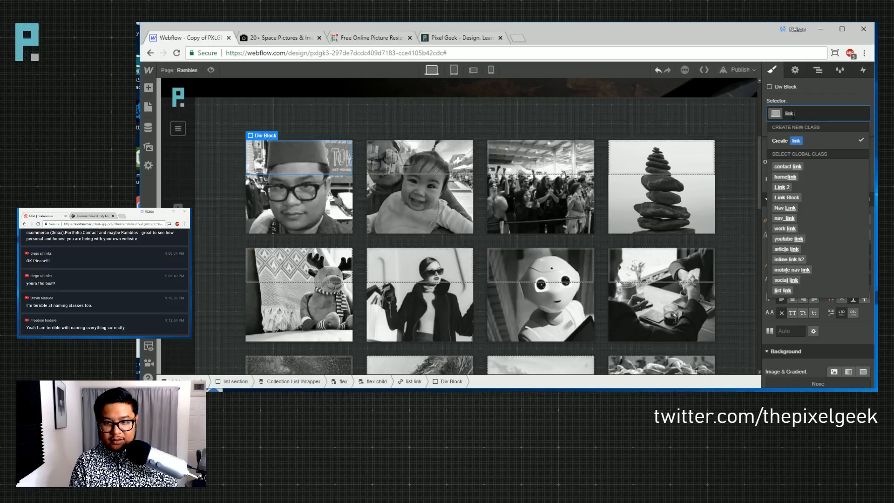
text( list overlay)
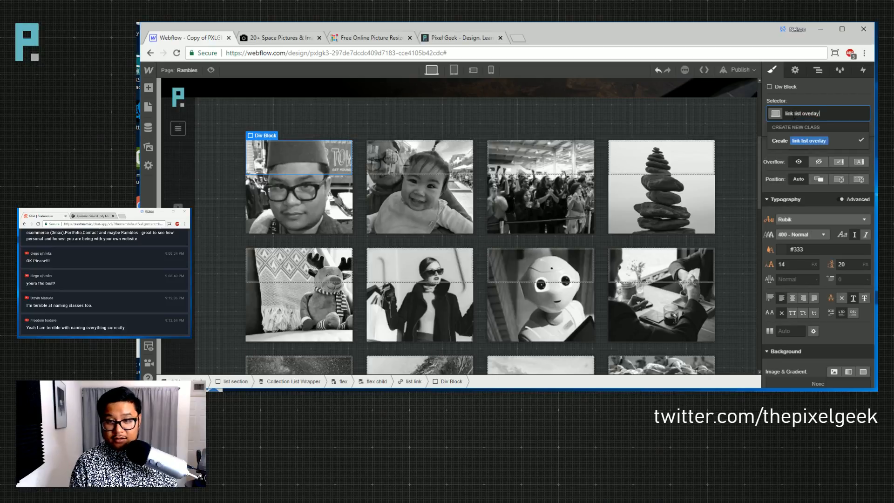
key(Return)
- Make the overlay absolute full-cover with a 70% black background colour
click(840, 179)
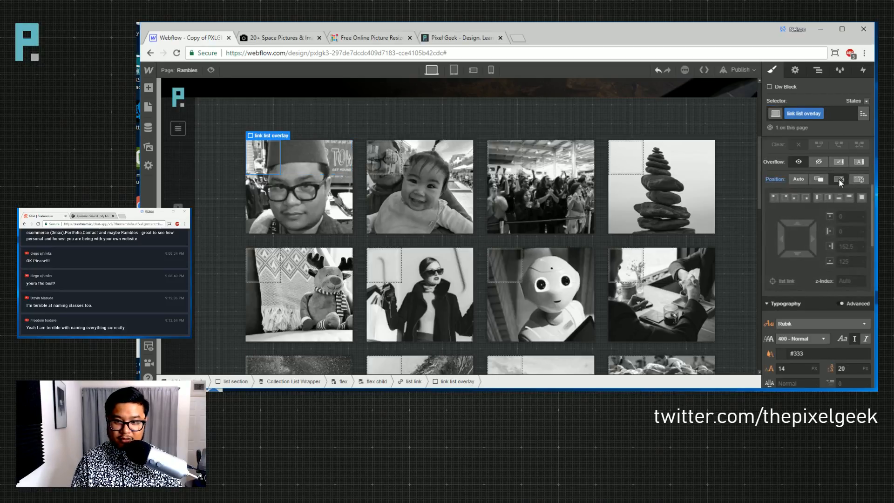
click(862, 197)
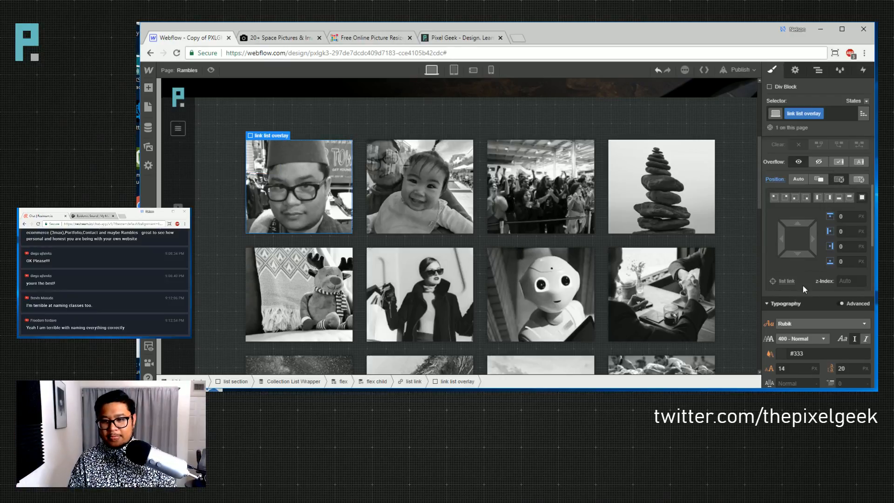
scroll(808, 286, down, 5)
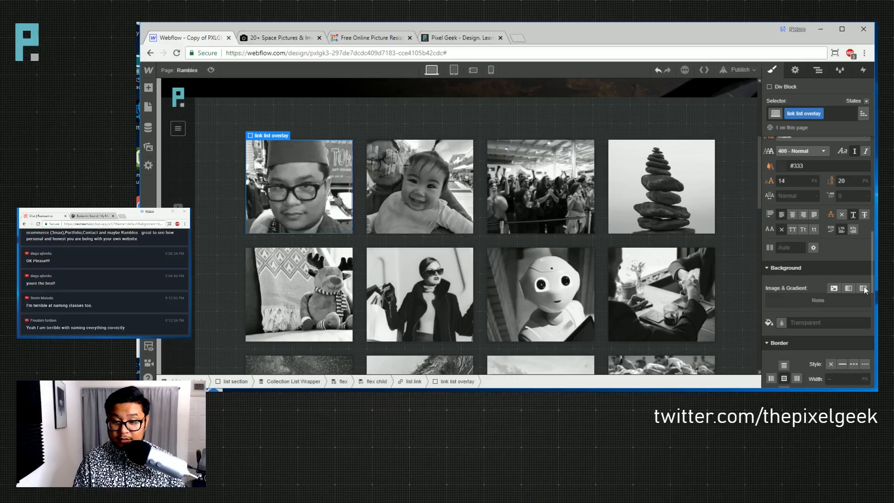
click(863, 286)
mouse_move(861, 194)
mouse_down()
mouse_move(861, 175)
mouse_move(861, 186)
mouse_up()
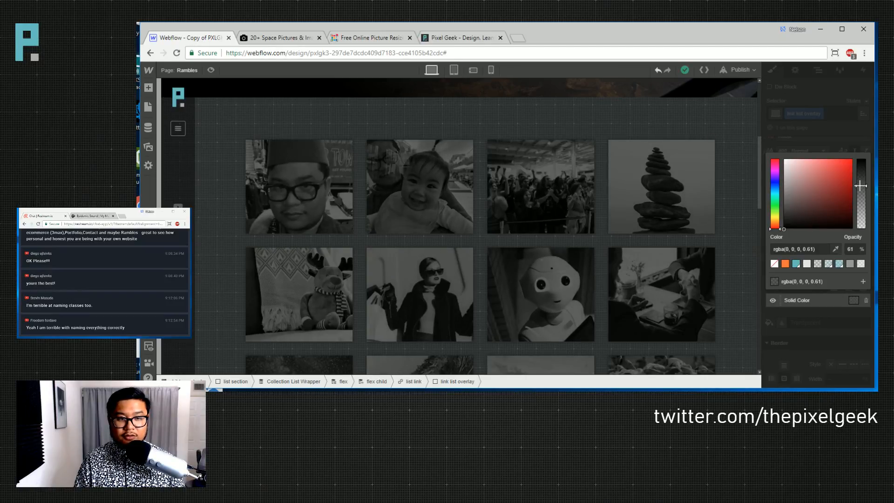
drag(859, 182, 860, 179)
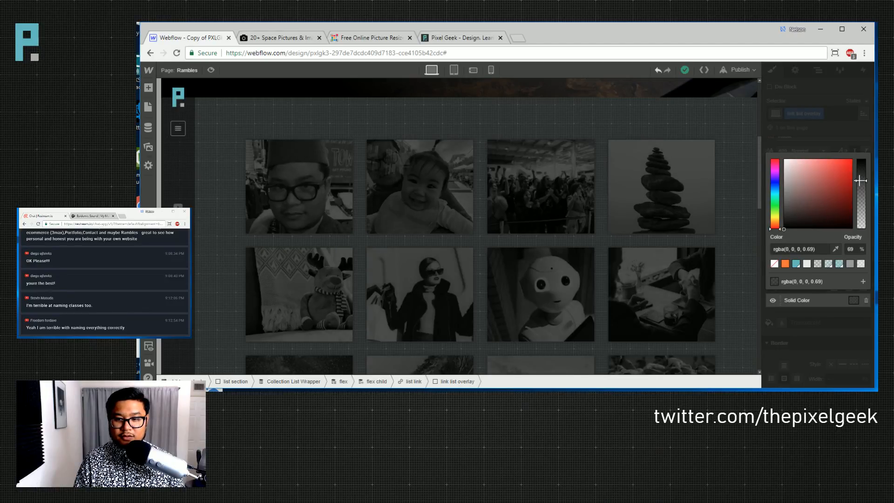
click(849, 249)
key(Up)
click(845, 153)
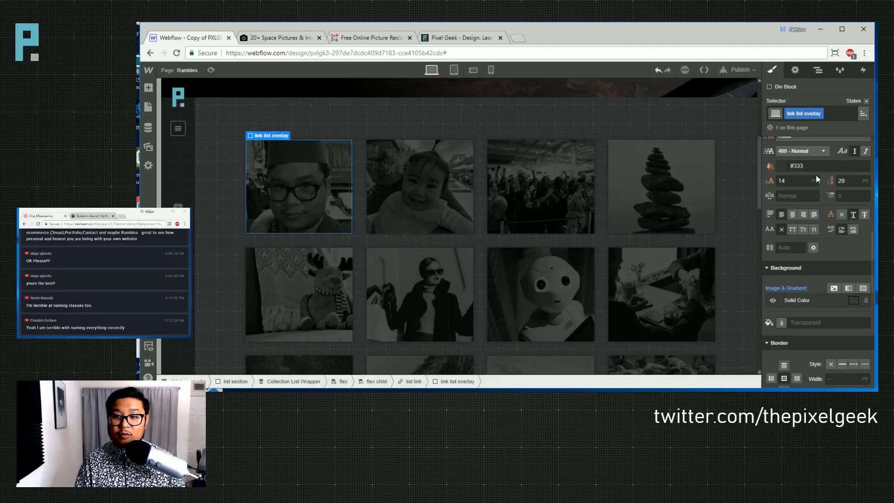
- Fade the overlay background to fully transparent in its Hover state
click(866, 101)
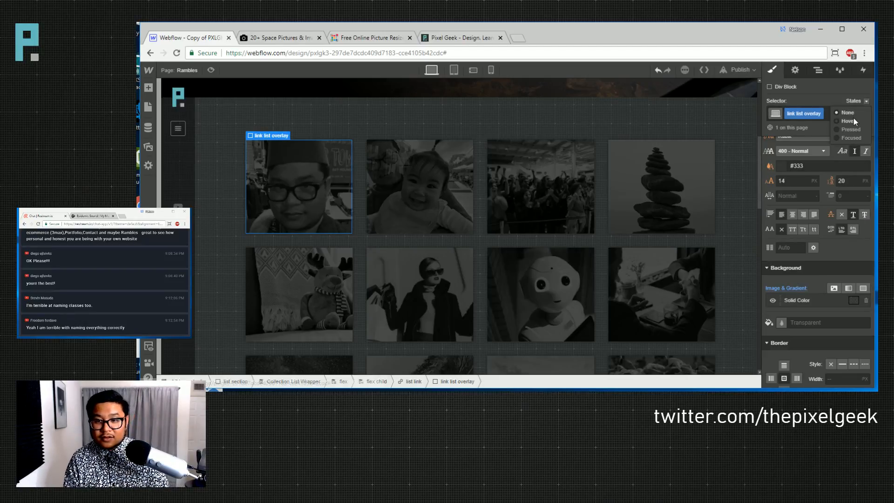
click(856, 133)
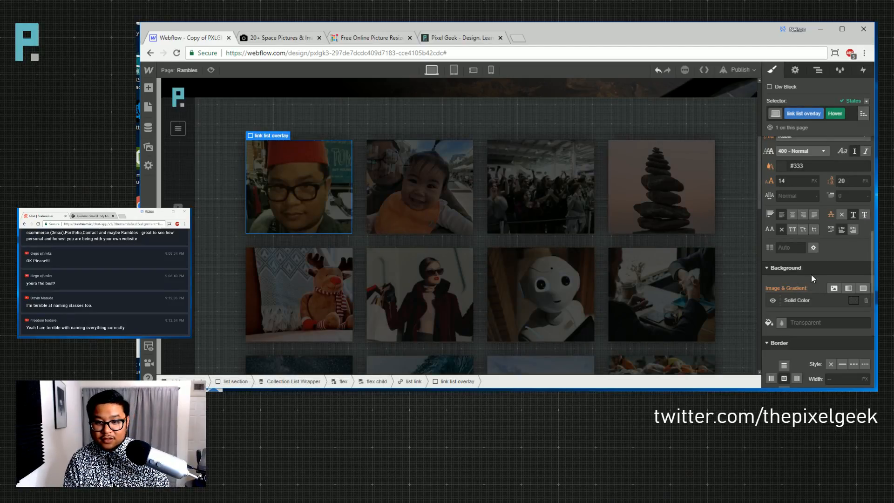
click(799, 304)
drag(862, 181, 859, 236)
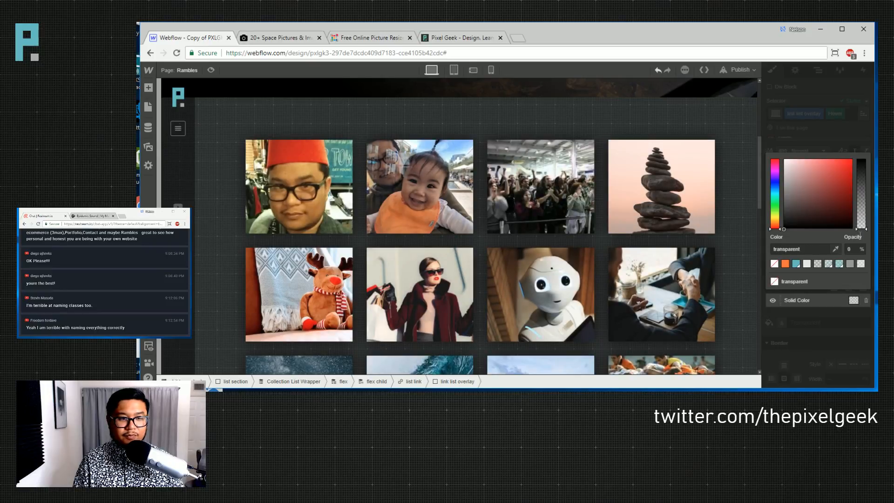
click(841, 120)
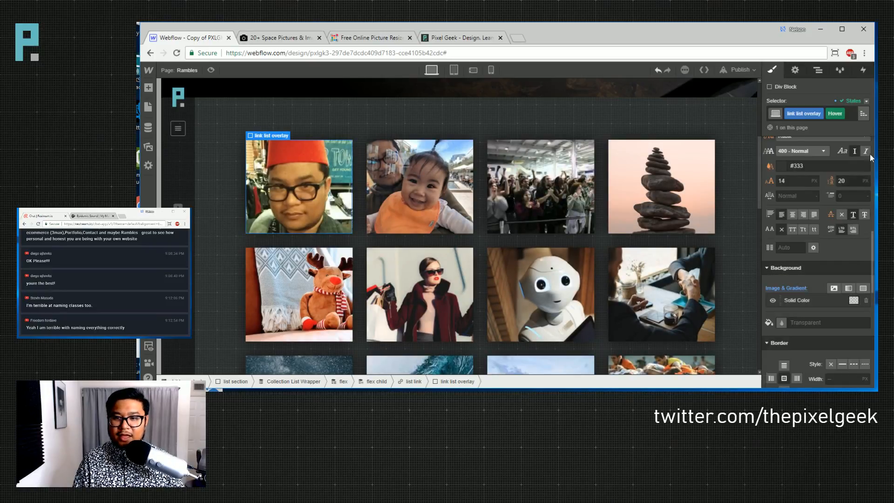
- Add a 400 ms Background Color transition to the overlay's normal state and preview the page
click(858, 101)
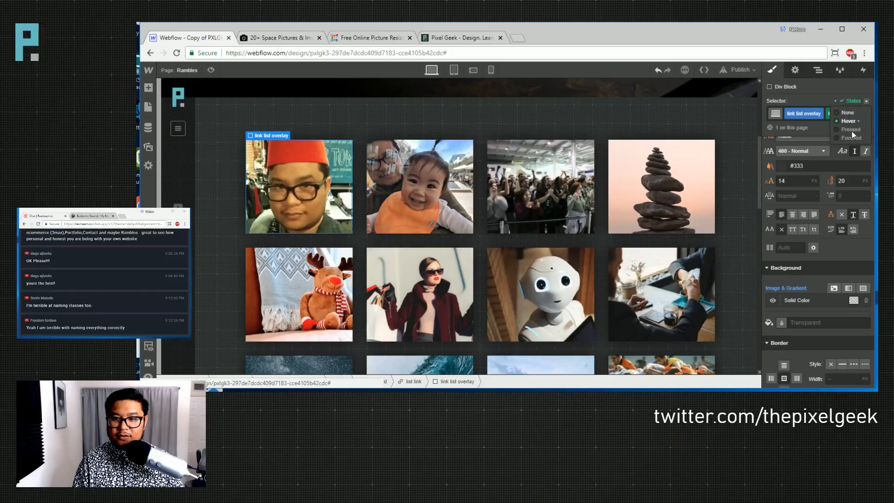
click(847, 112)
scroll(849, 315, down, 8)
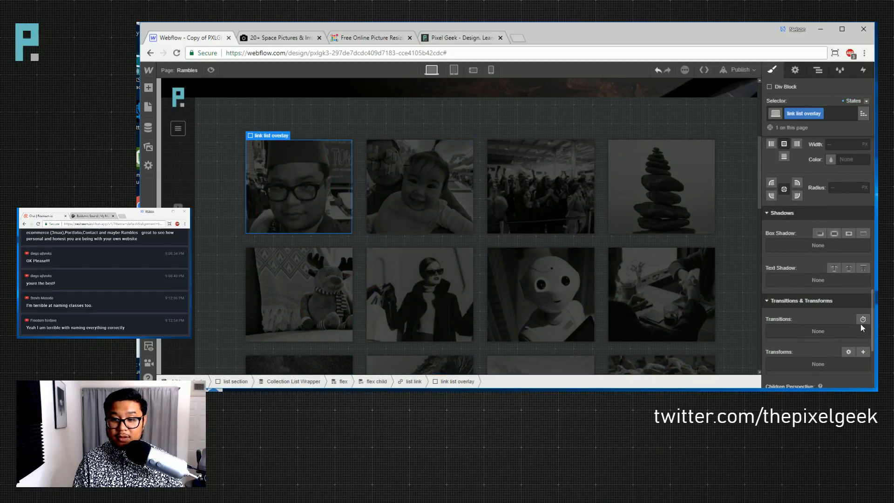
click(863, 319)
click(828, 274)
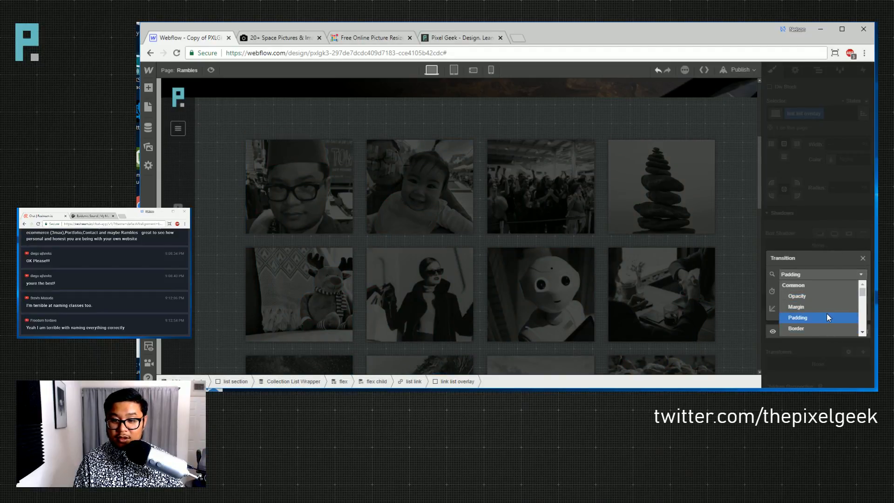
scroll(815, 304, down, 2)
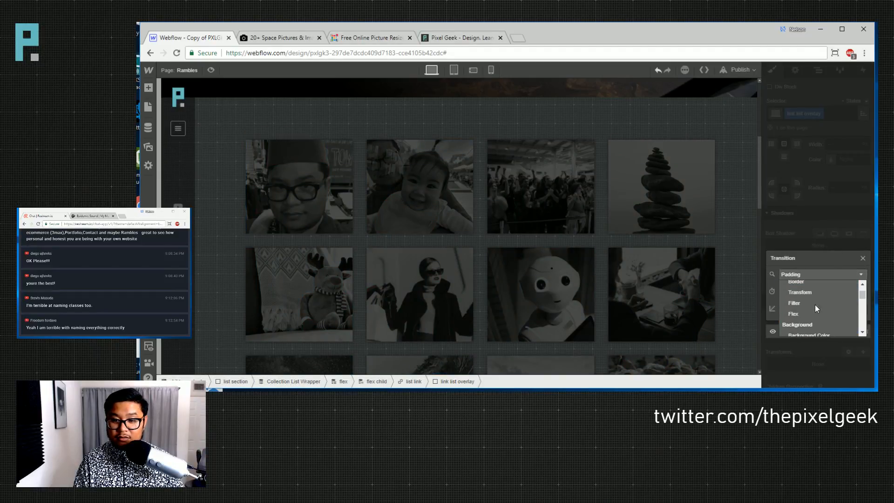
click(812, 334)
click(830, 351)
click(814, 334)
click(846, 291)
text(400)
key(Return)
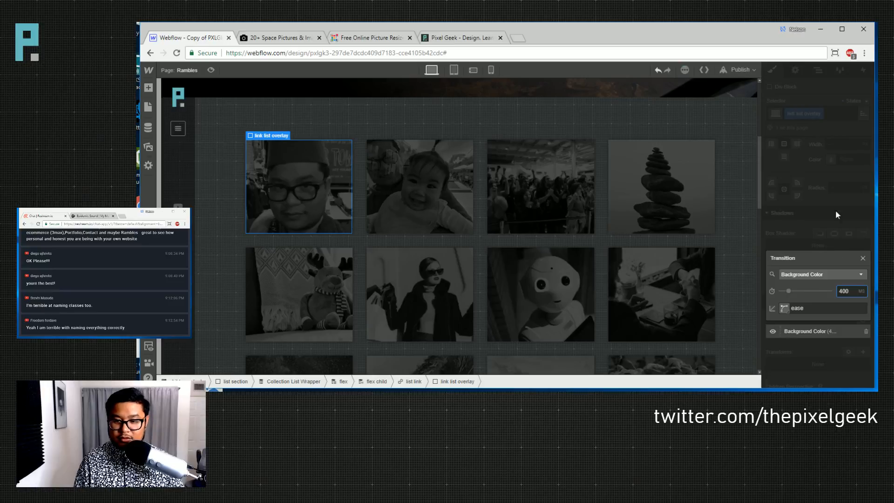
click(835, 211)
click(210, 70)
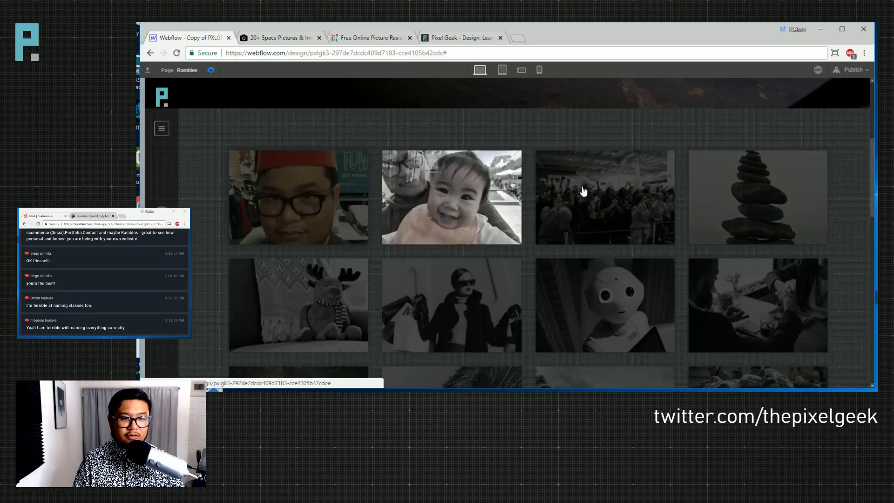
- Remove the leftover image and gradient background from the first thumbnail's overlay
click(210, 73)
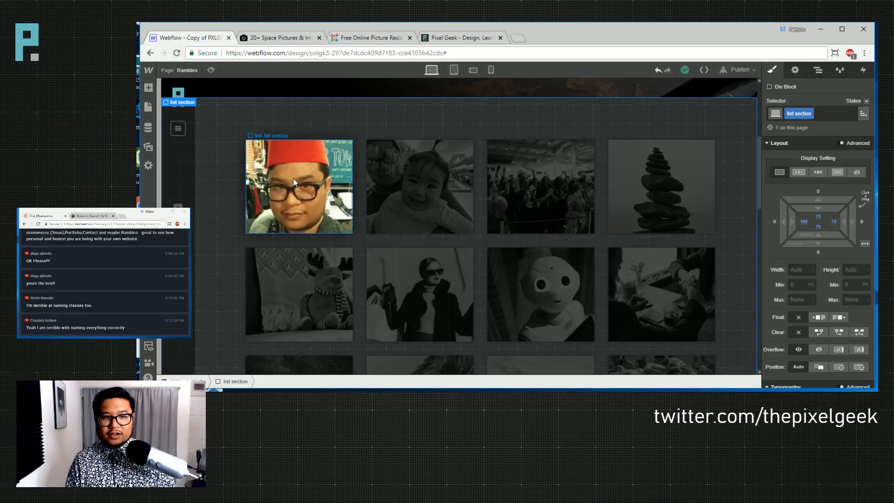
click(321, 188)
scroll(814, 312, down, 10)
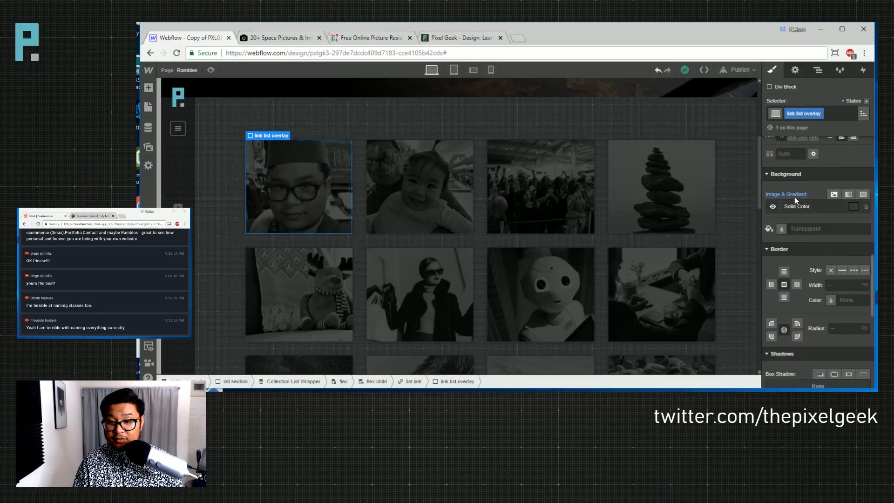
click(792, 196)
click(800, 209)
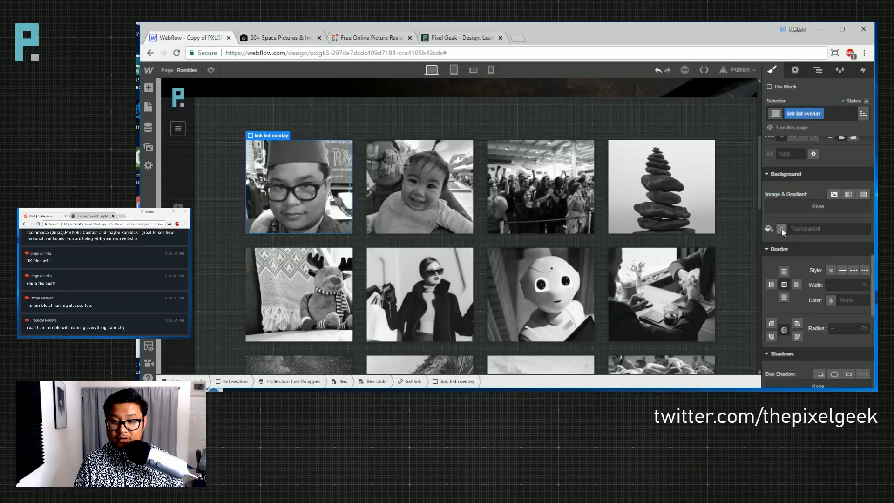
- Set the overlay background colour to black at 70% opacity
click(781, 228)
click(807, 285)
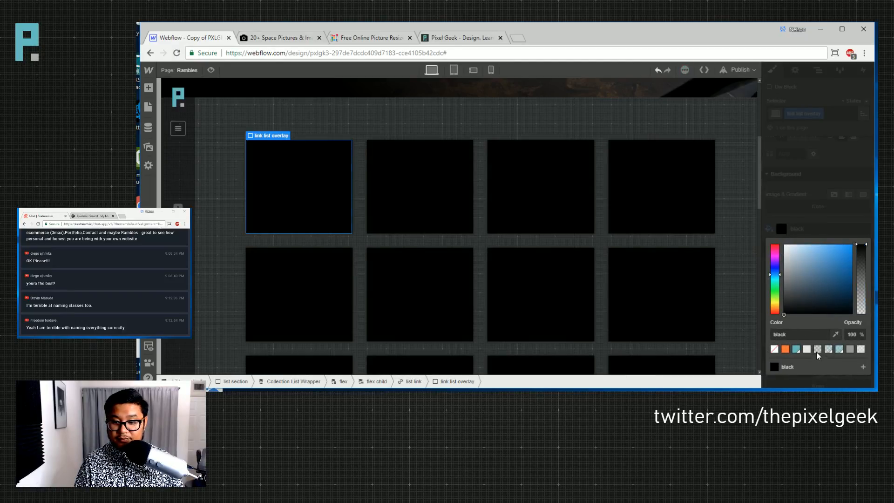
click(817, 348)
drag(861, 296, 861, 267)
click(849, 350)
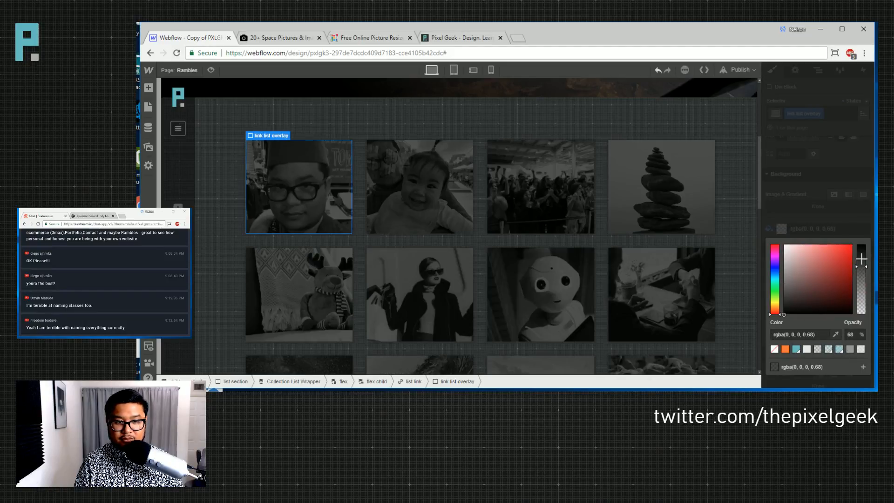
mouse_move(860, 265)
mouse_down()
mouse_move(862, 278)
mouse_move(865, 268)
mouse_up()
click(858, 335)
text(70)
key(Return)
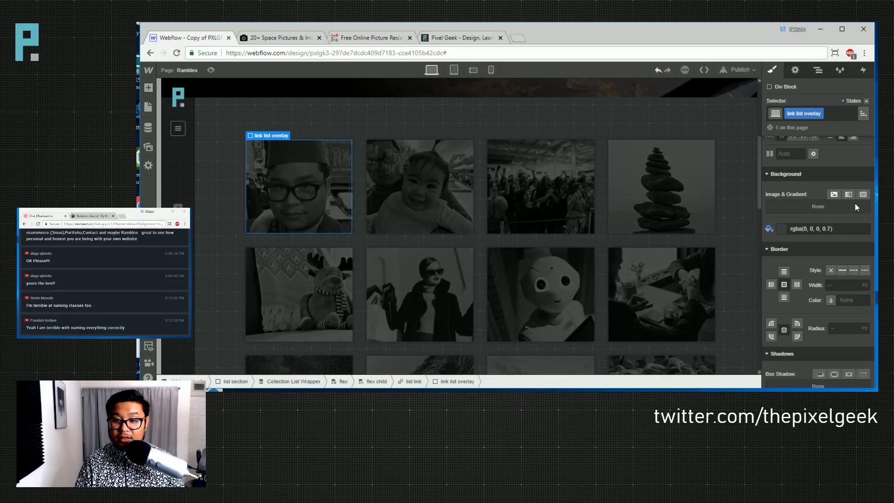
- Make the overlay fully transparent in its Hover state, then return to the normal state
click(866, 101)
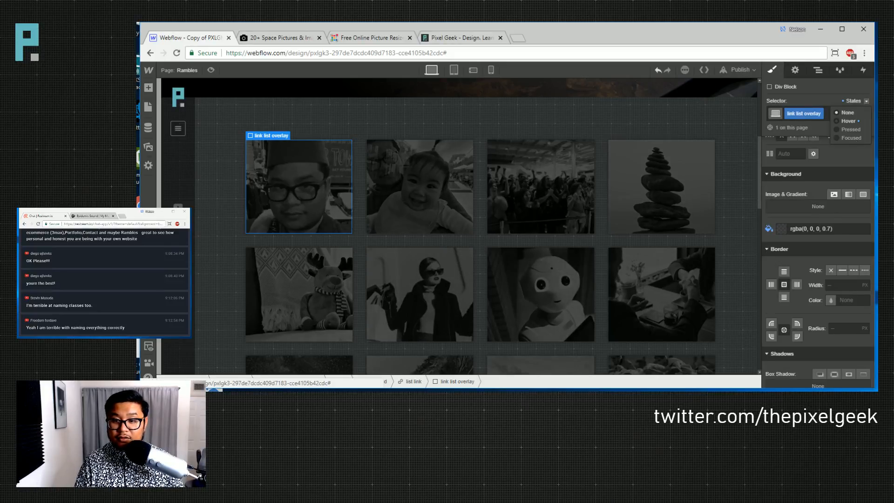
click(847, 124)
click(794, 195)
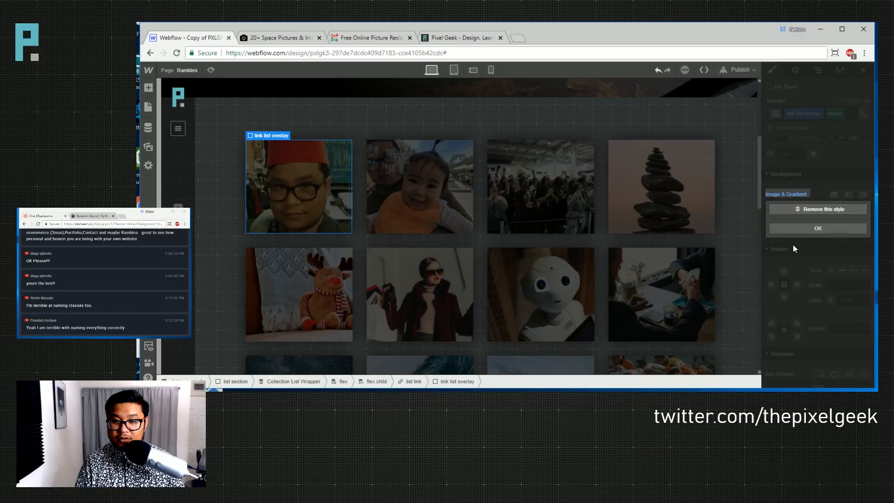
click(797, 233)
click(781, 229)
drag(860, 265, 864, 336)
click(869, 241)
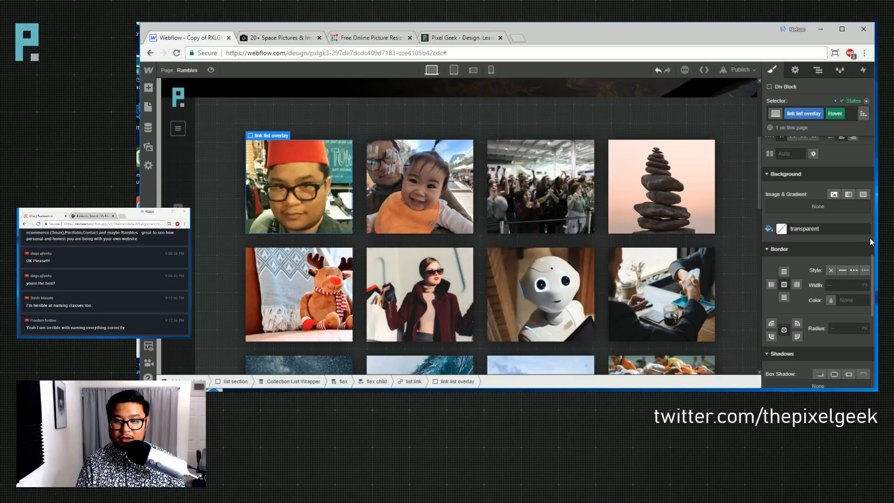
click(865, 101)
click(848, 113)
click(629, 113)
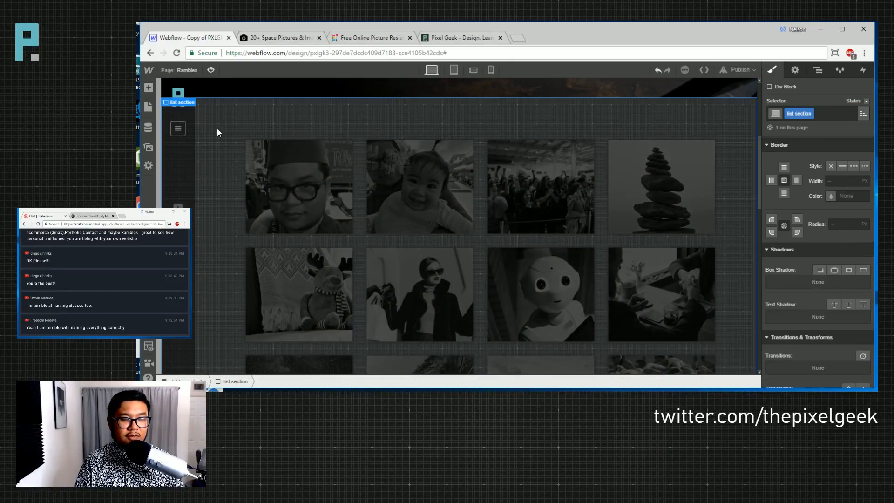
key(ctrl+shift+p)
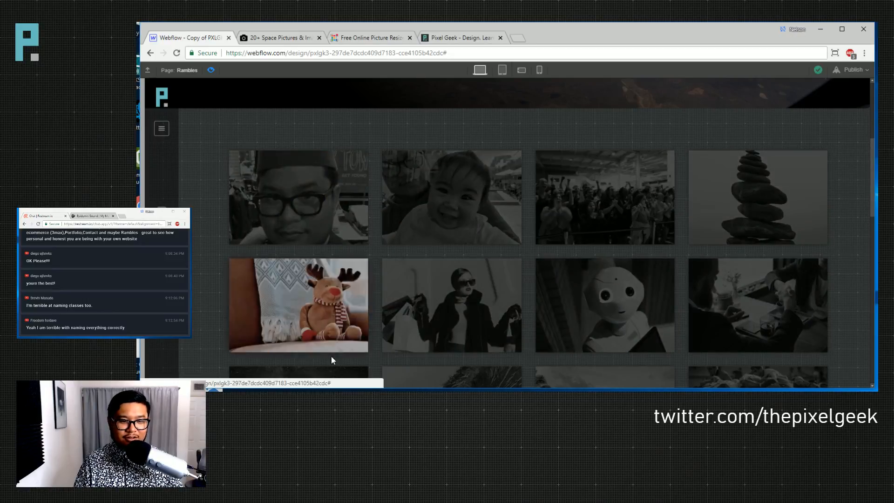
scroll(331, 356, down, 1)
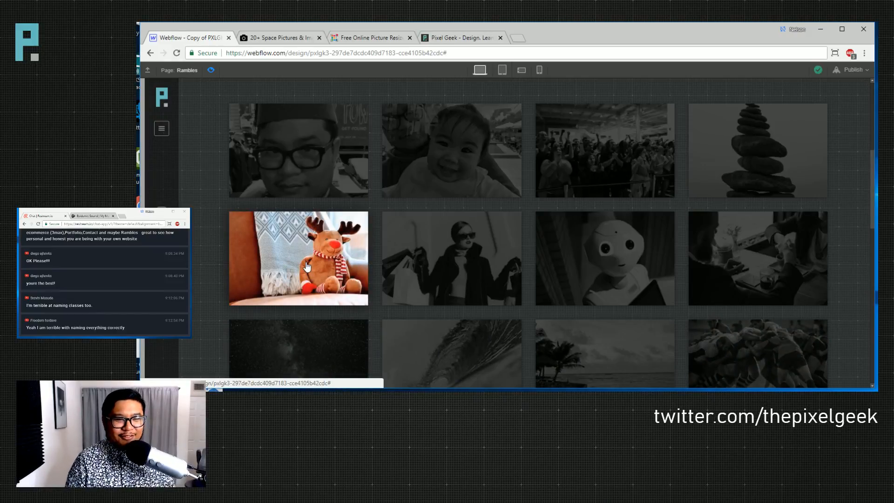
click(212, 71)
click(293, 162)
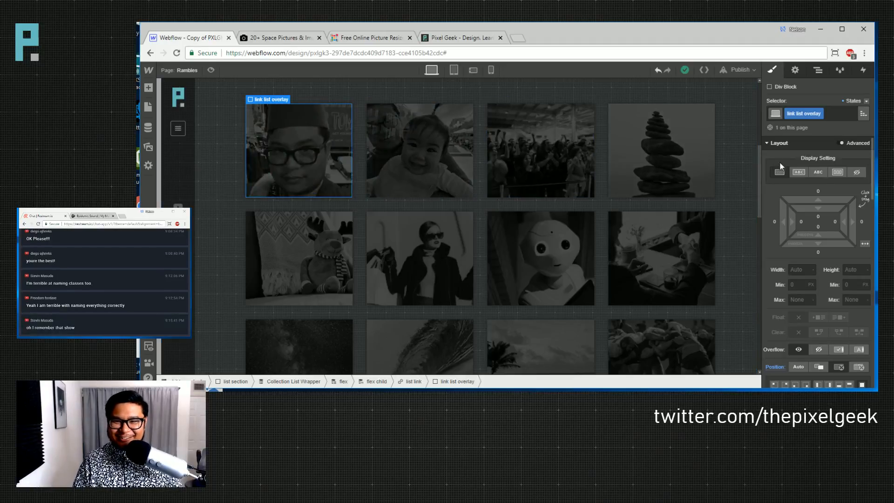
- Set the overlay to a vertical flex layout and add a Text Block inside it
click(829, 172)
click(797, 216)
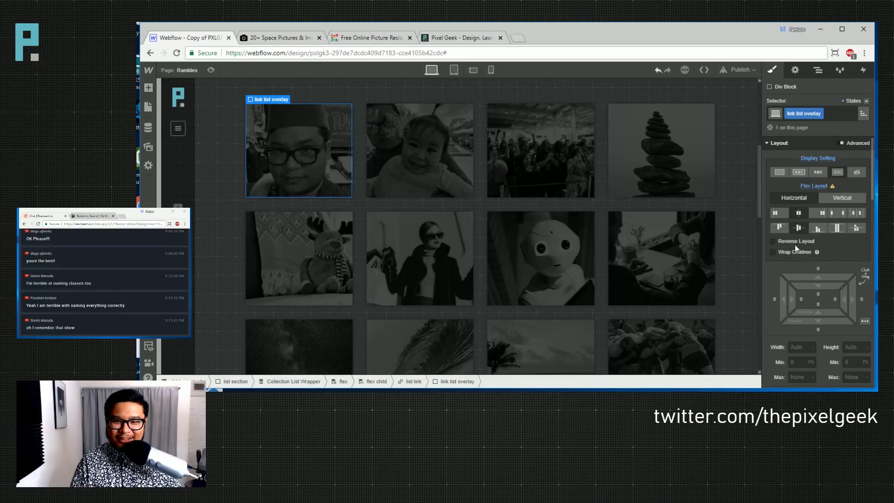
key(a)
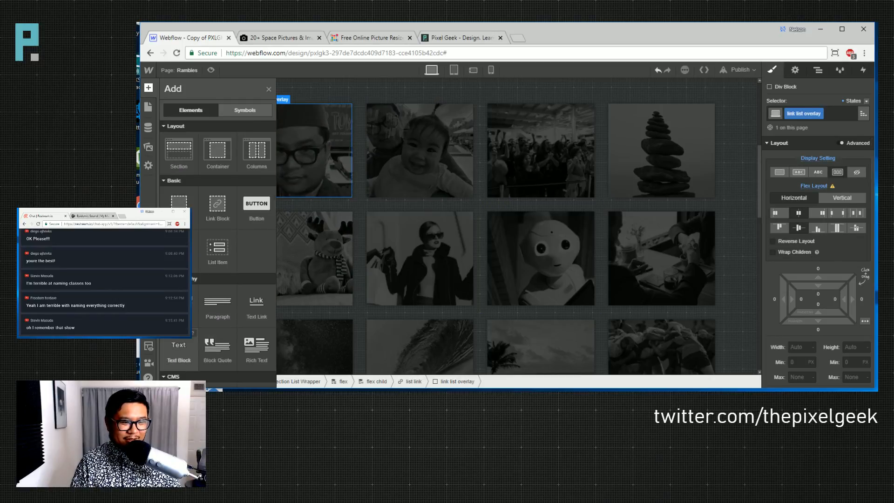
click(178, 344)
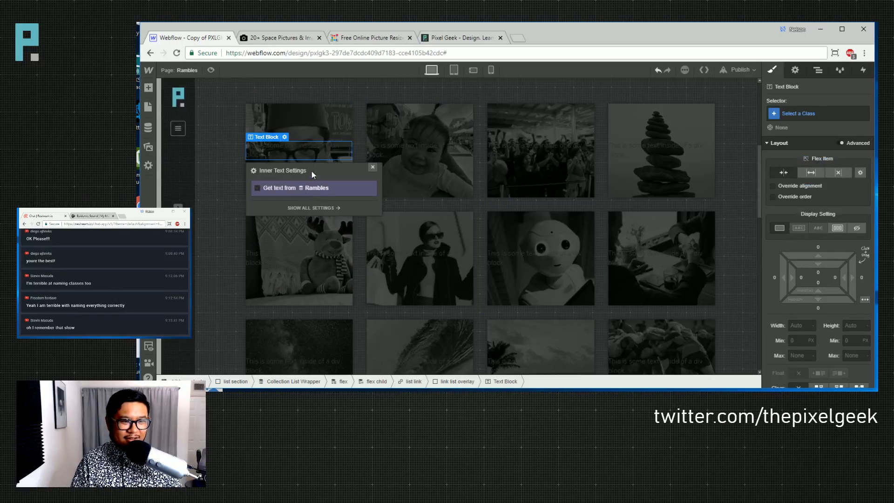
click(373, 167)
- Align the caption to the overlay's bottom and give the overlay 15 px padding
click(437, 166)
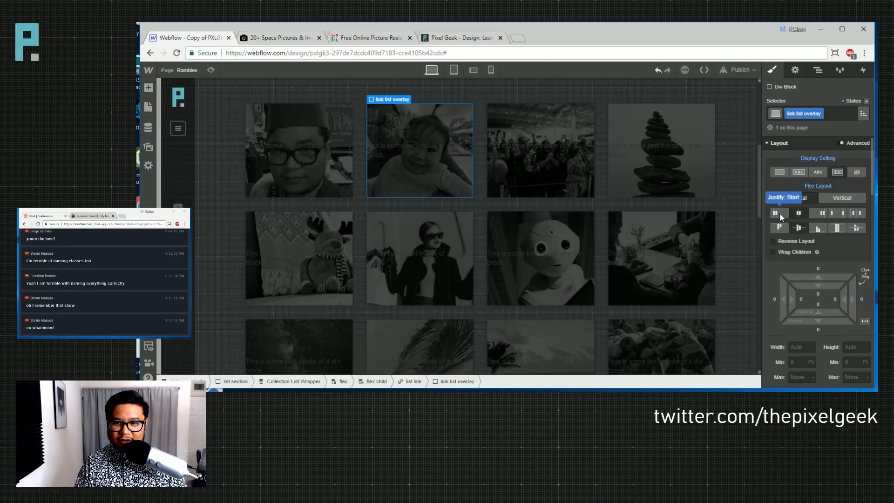
click(816, 228)
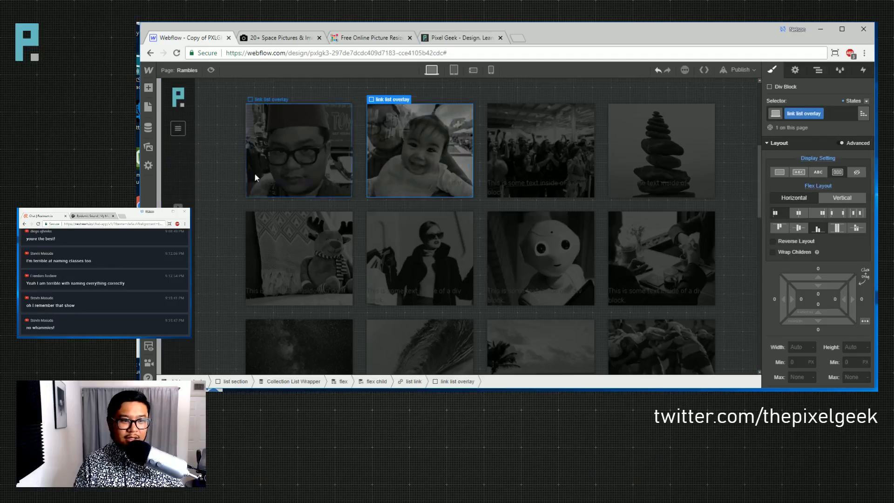
click(324, 148)
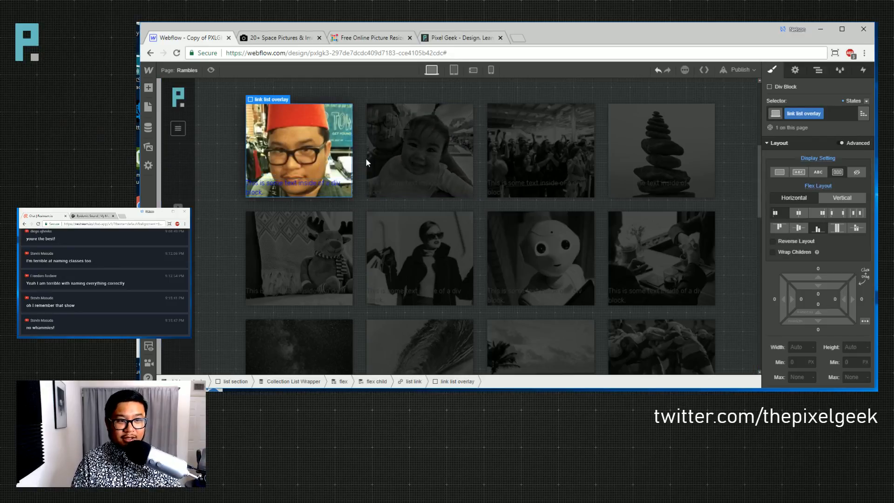
drag(825, 287, 829, 308)
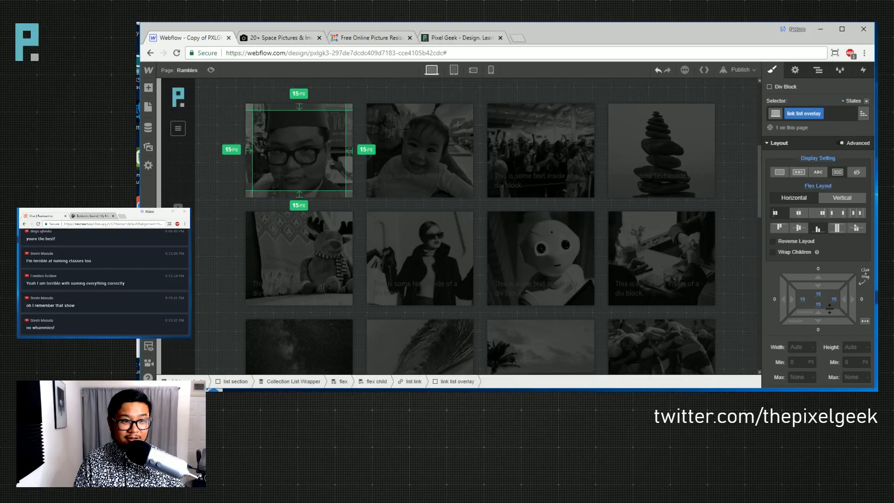
scroll(803, 300, down, 5)
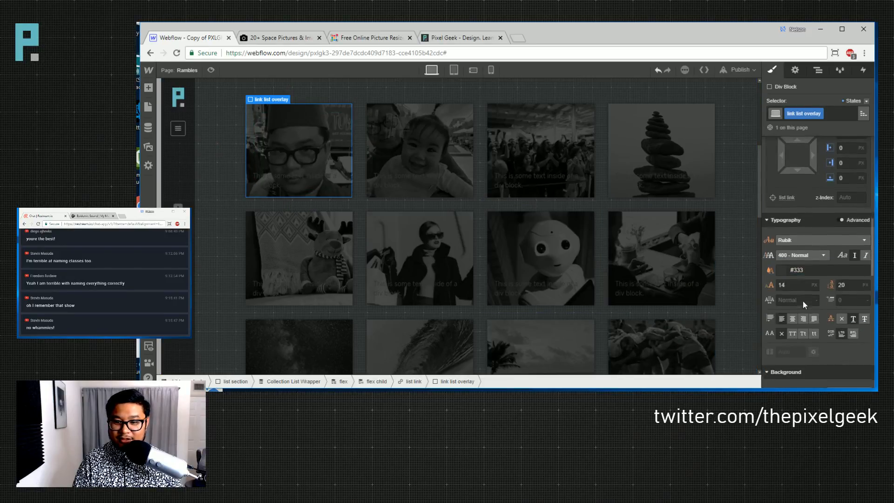
scroll(802, 301, down, 1)
scroll(794, 229, down, 3)
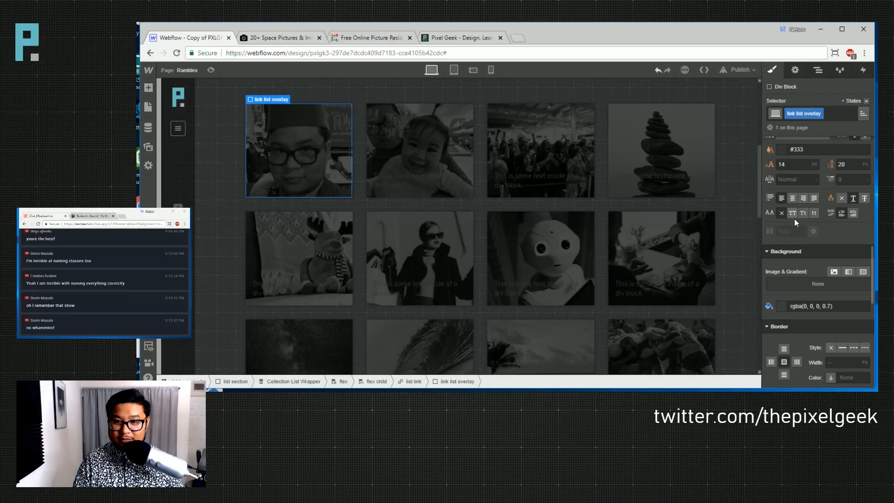
scroll(794, 219, up, 3)
- Change the overlay's text colour to teal
click(781, 290)
drag(808, 187, 759, 131)
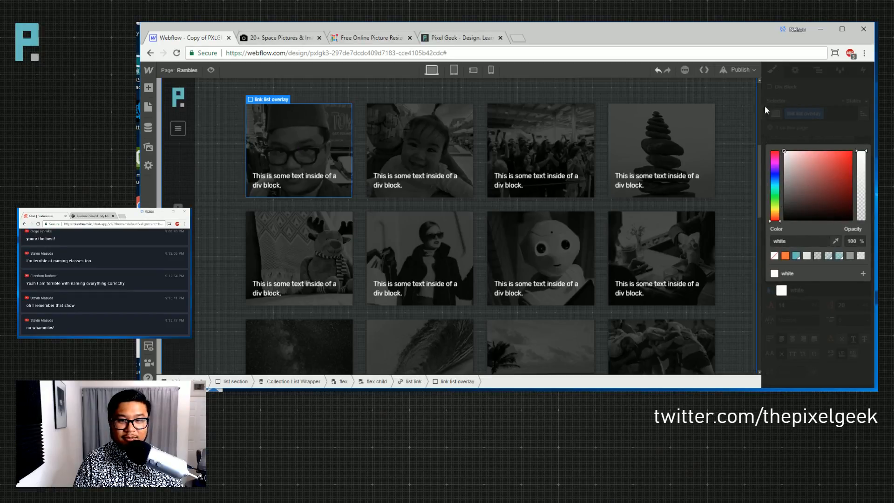
click(795, 255)
click(573, 172)
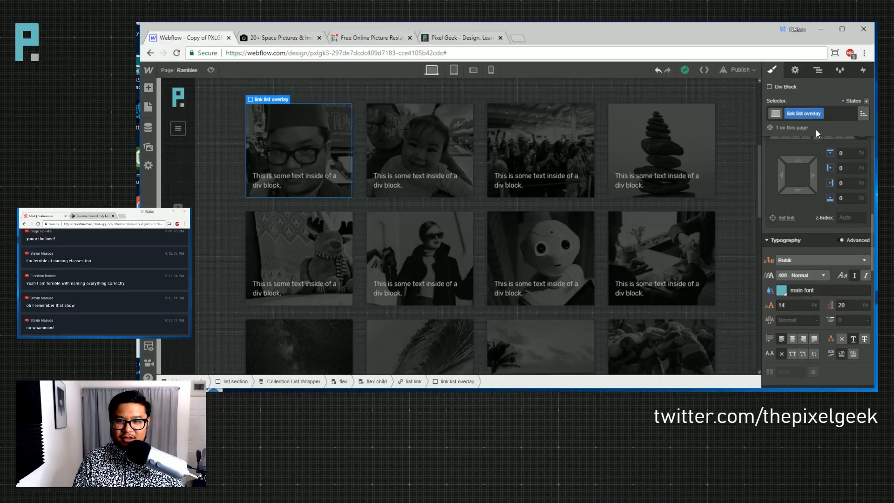
- Delete the Filter transition and Grayscale filter from the thumbnail link
click(406, 386)
scroll(822, 270, down, 5)
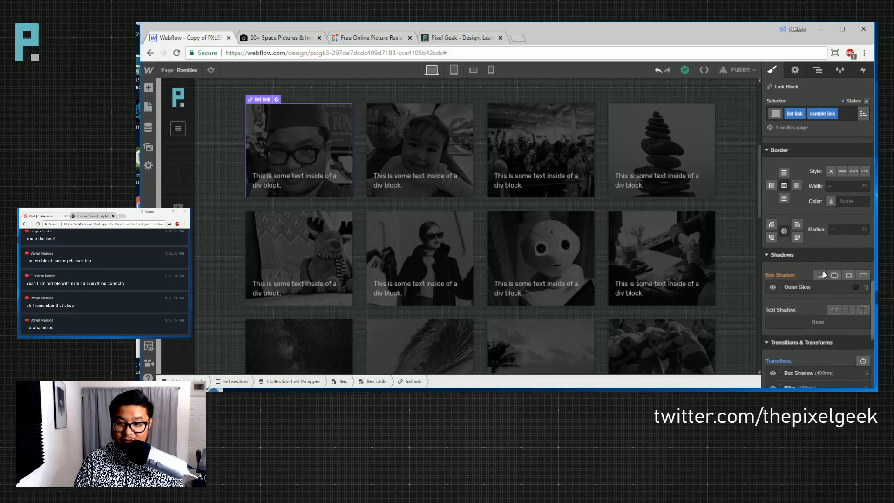
scroll(823, 269, down, 1)
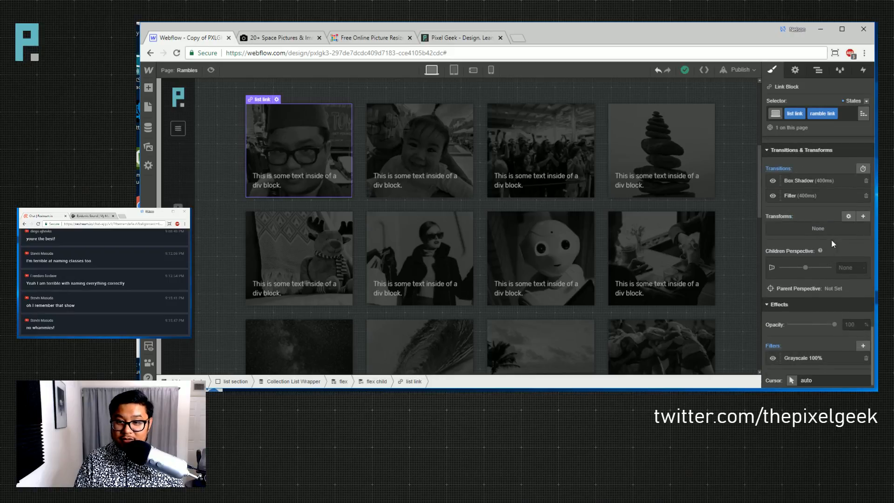
click(865, 196)
click(865, 352)
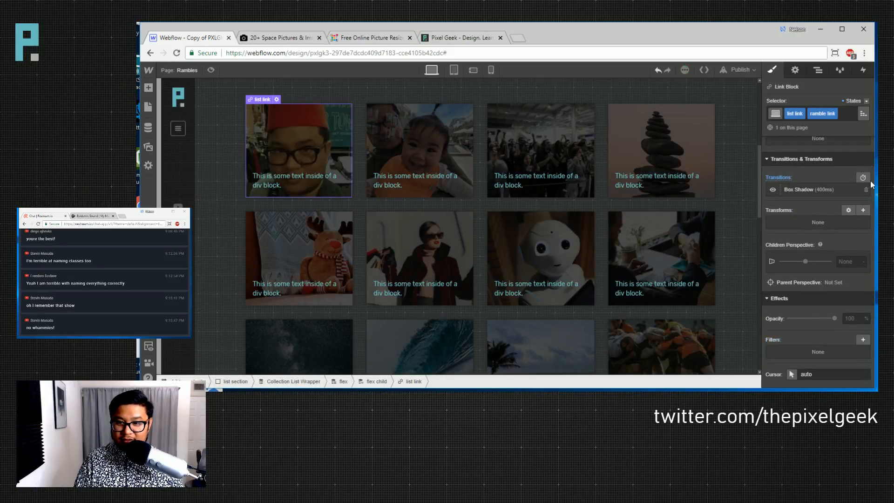
- Reset the filters in the link's Hover state, then return to the normal state
click(864, 101)
click(859, 120)
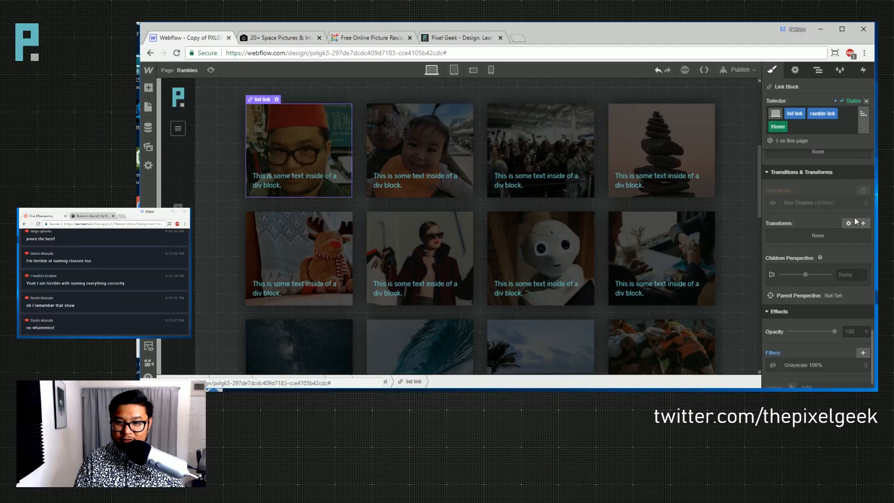
click(777, 354)
click(808, 316)
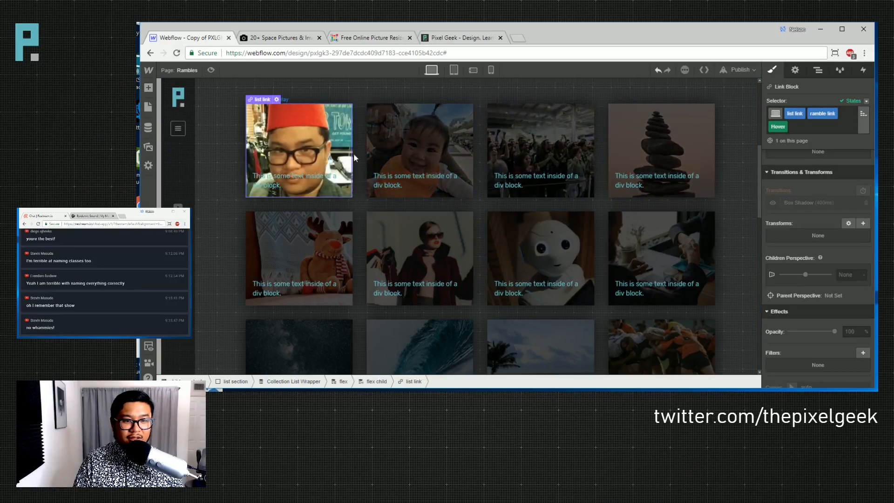
click(866, 101)
click(845, 114)
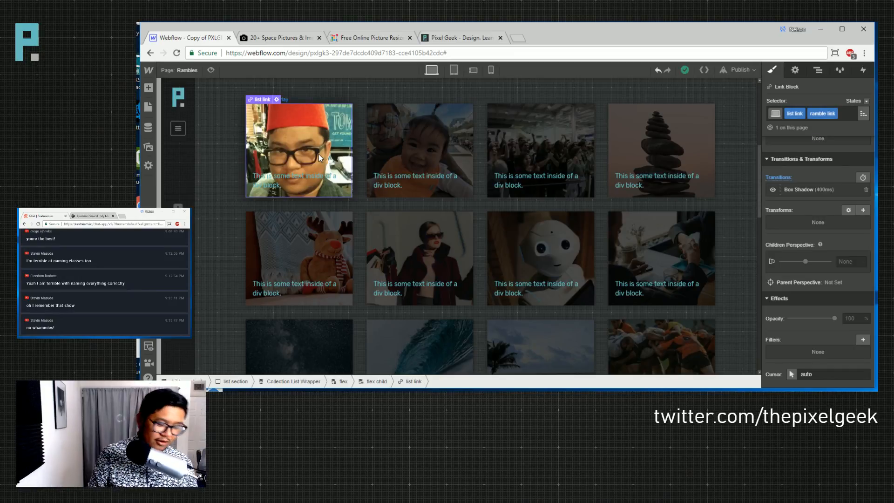
click(729, 211)
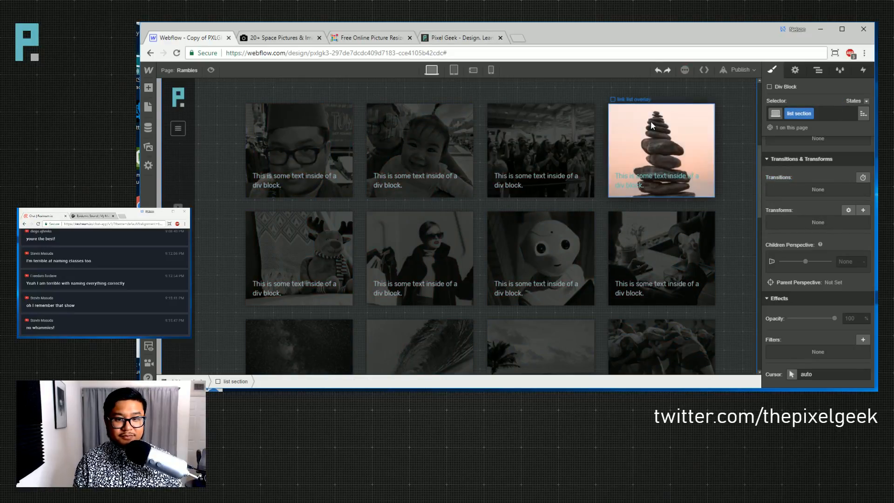
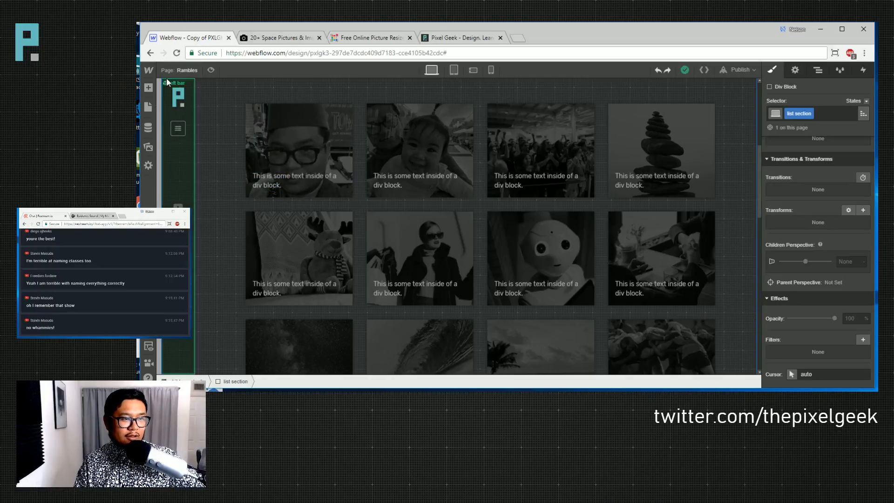
- On the first card's overlay, set the caption text colour to White Smoke (#e9e9e9)
click(148, 148)
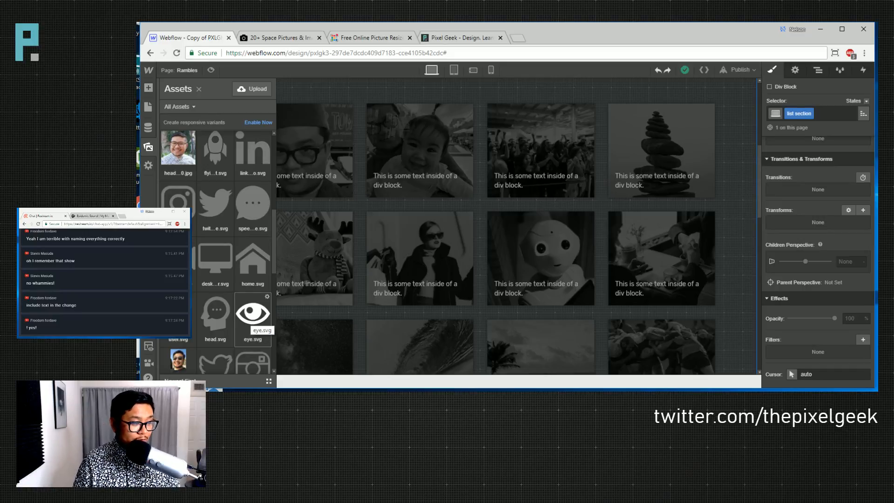
click(433, 158)
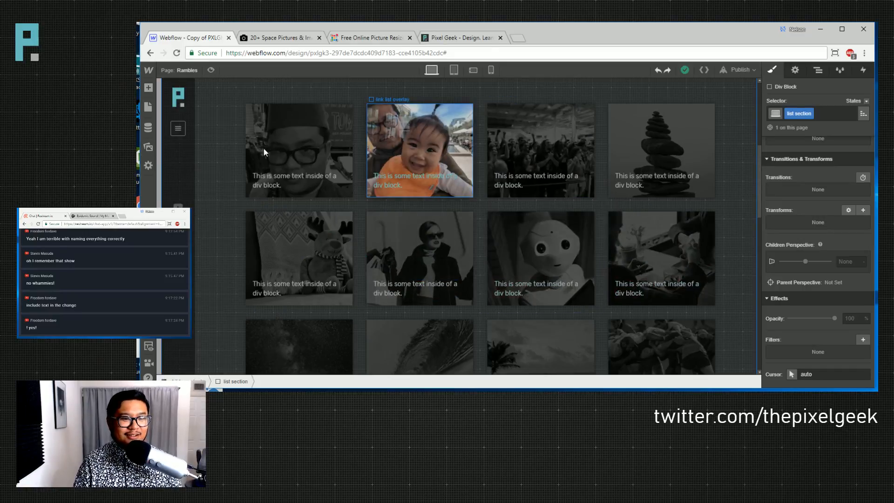
click(287, 163)
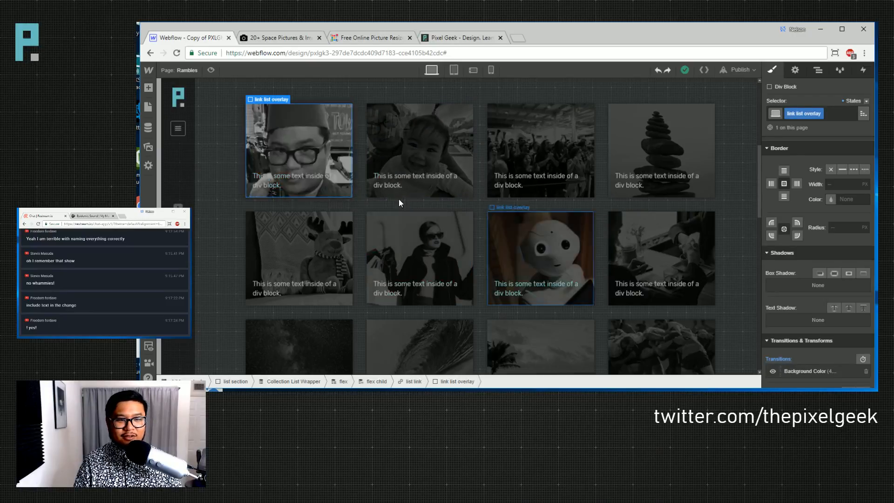
scroll(818, 310, up, 3)
scroll(819, 309, up, 3)
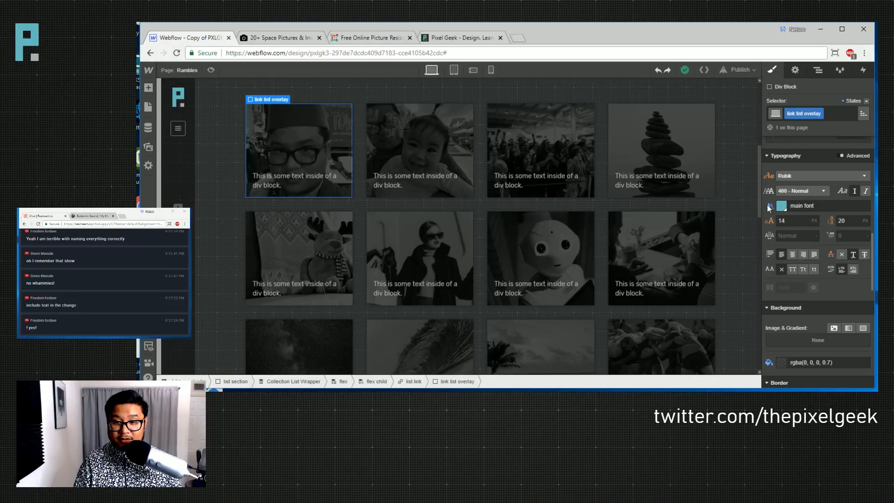
click(769, 207)
click(789, 227)
click(785, 207)
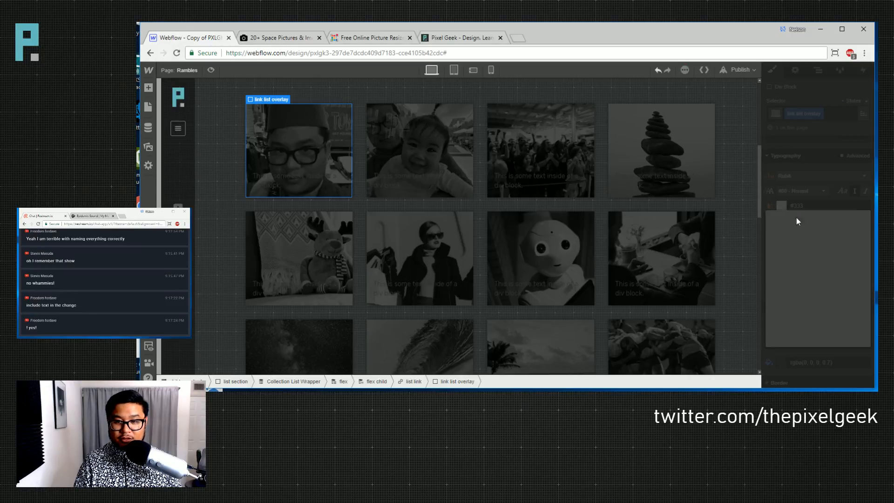
mouse_move(790, 228)
mouse_down()
mouse_move(759, 208)
mouse_move(784, 236)
mouse_move(772, 227)
mouse_up()
click(805, 326)
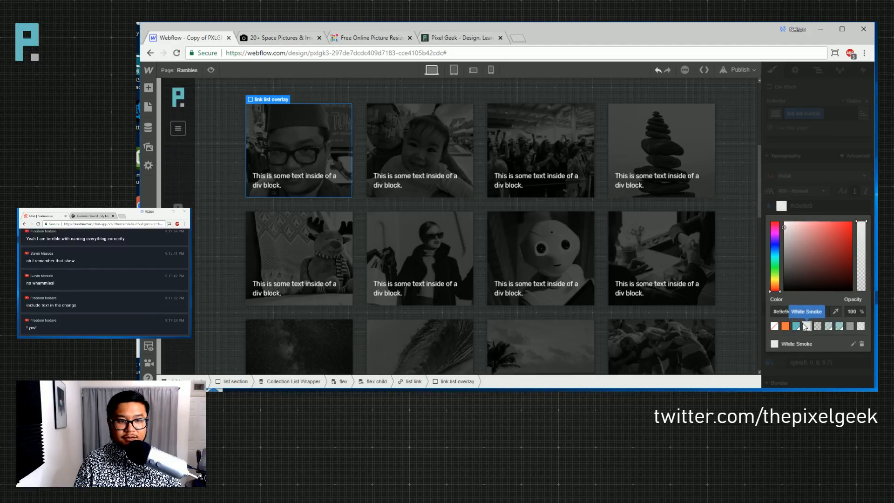
click(828, 160)
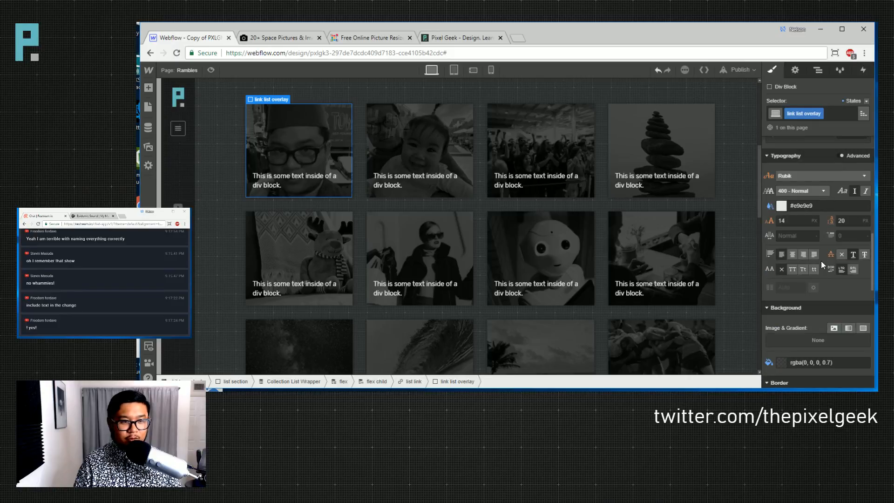
- Set the caption font size to 18 px and the line height to 24 px
click(792, 222)
text(25)
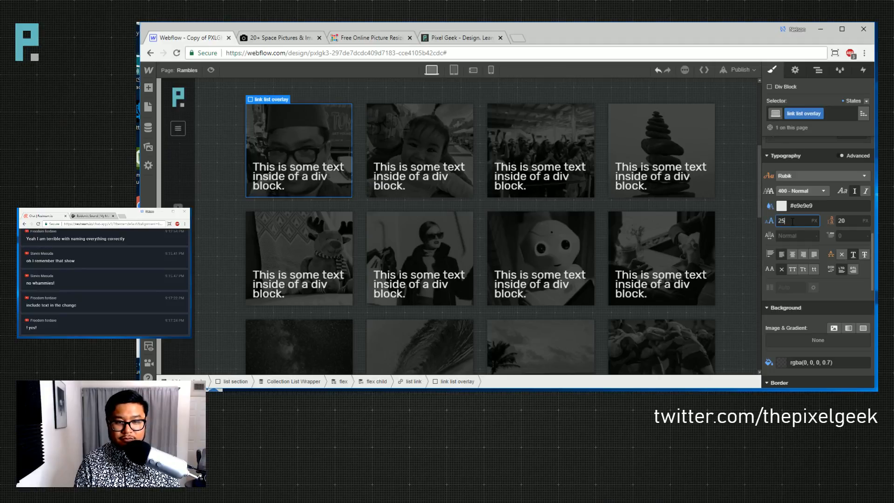
key(BackSpace)
text(1)
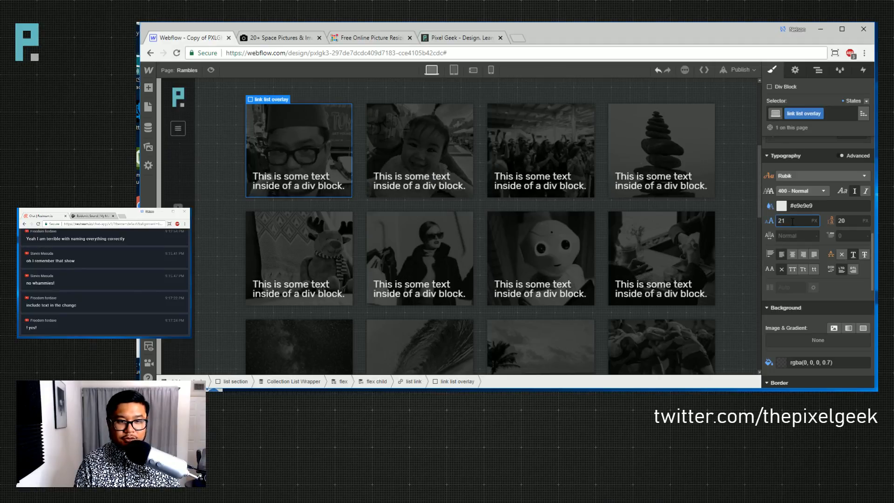
key(BackSpace)
text(0)
key(Down)
key(Down)
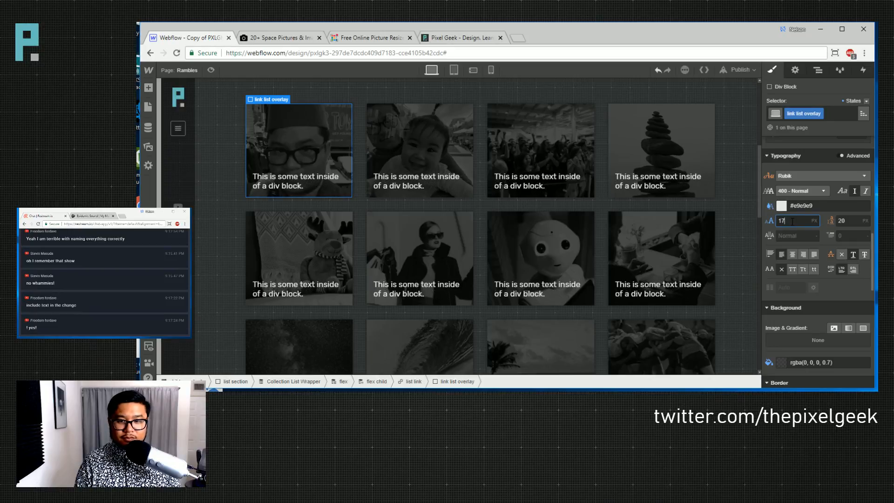
key(Tab)
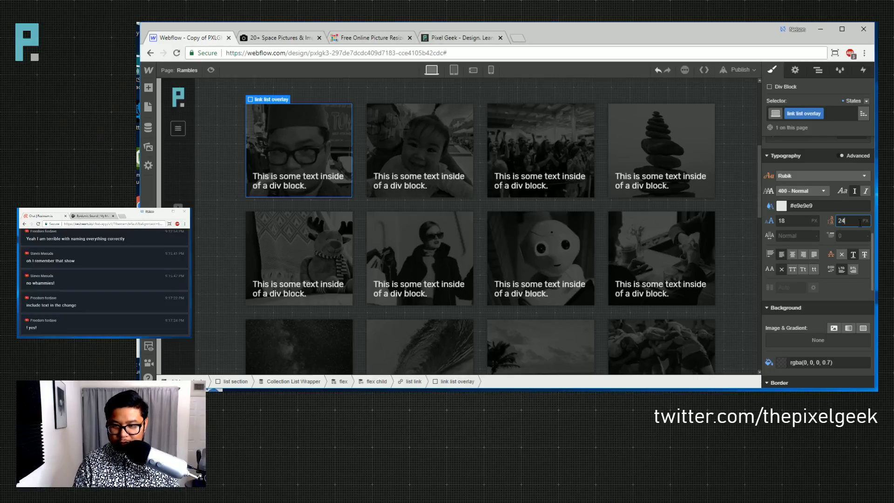
text(24)
key(Return)
- Bind the first card's caption text to the Rambles collection's Name field
click(296, 180)
click(794, 70)
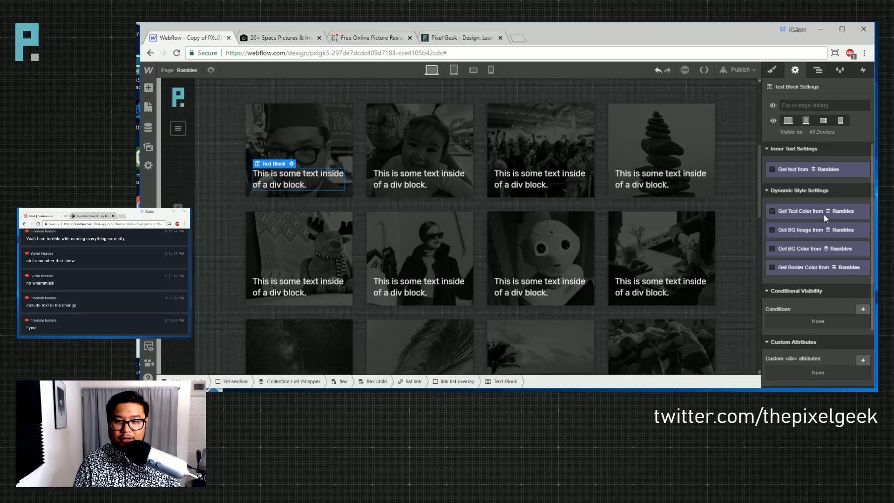
click(795, 168)
click(797, 181)
click(793, 200)
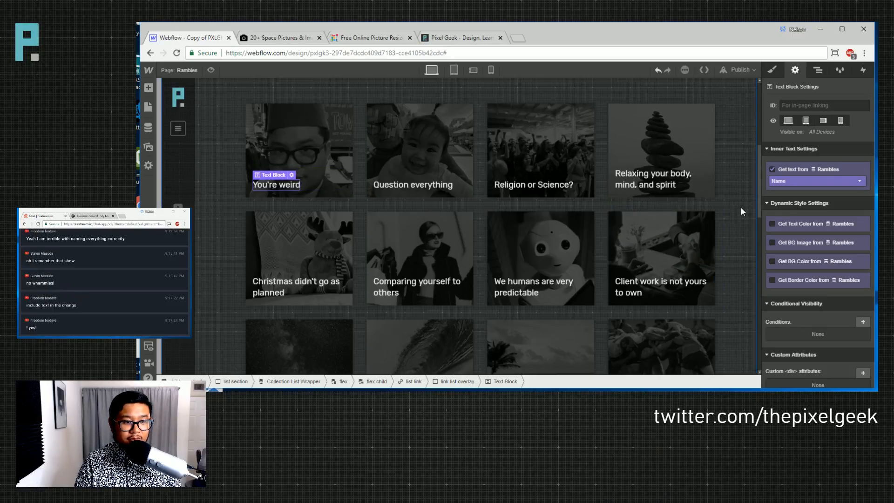
scroll(373, 235, down, 1)
scroll(217, 236, up, 2)
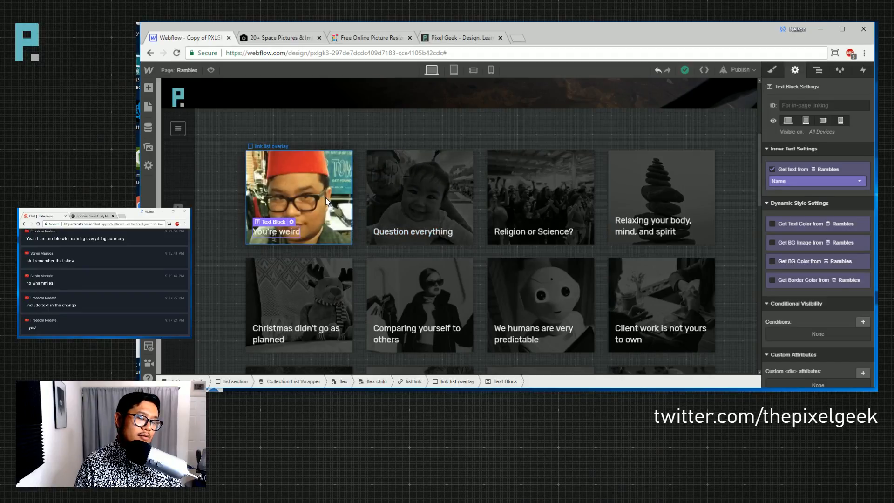
- Set the first card overlay's overflow to hidden
click(314, 187)
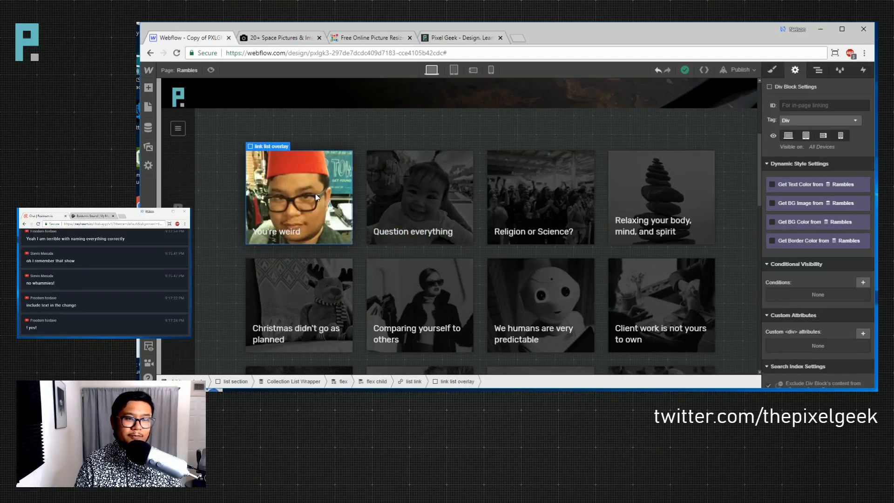
click(773, 69)
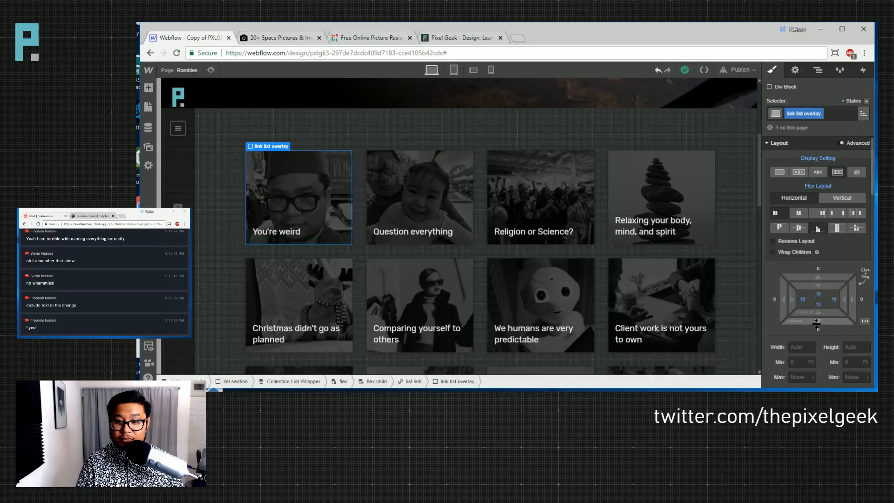
scroll(818, 288, down, 2)
click(818, 285)
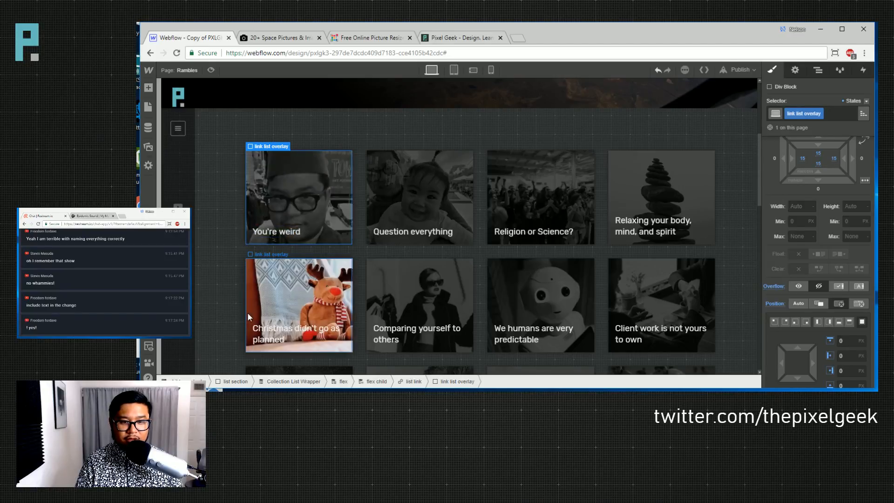
- Remove the overlay's left, right and bottom padding and give the caption text 15 px padding
click(288, 236)
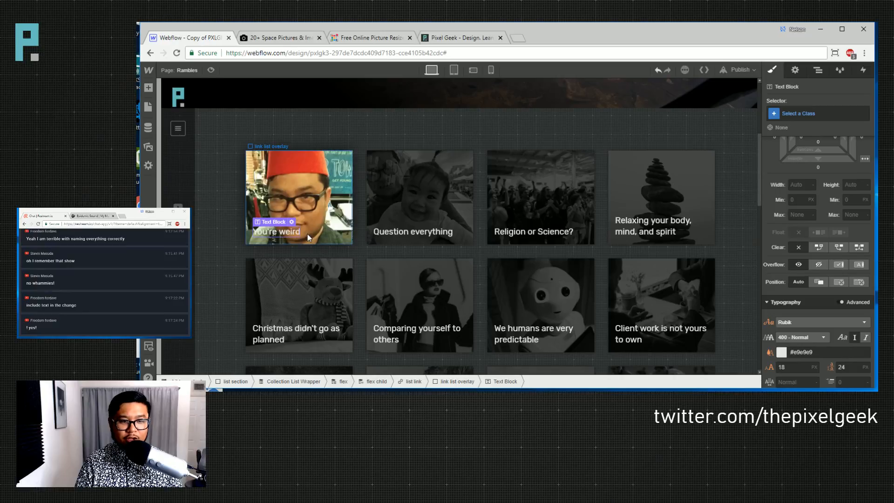
click(335, 228)
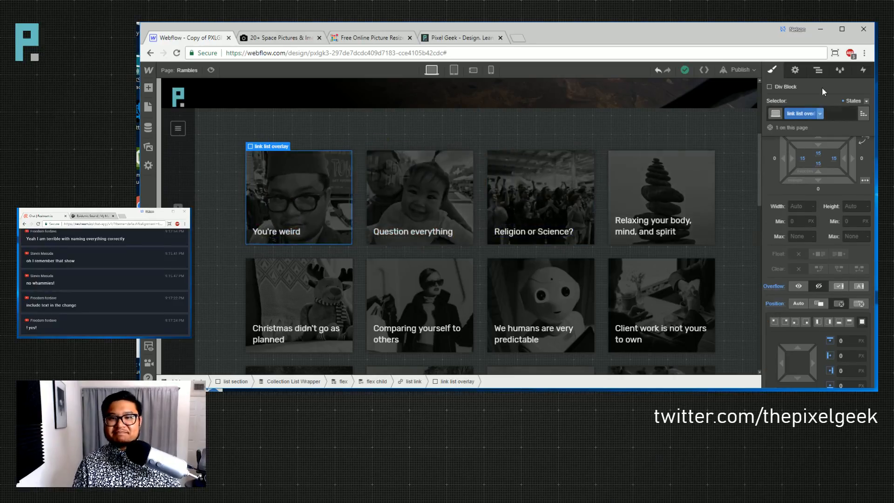
click(817, 70)
click(840, 240)
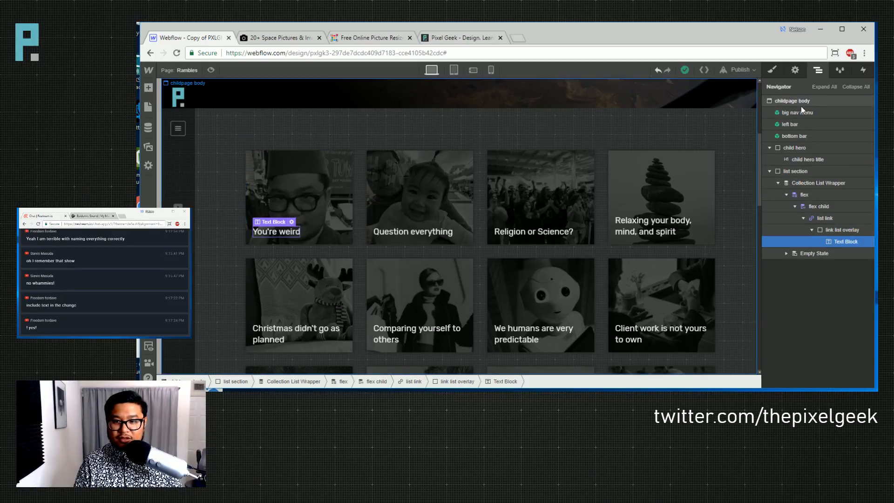
click(772, 70)
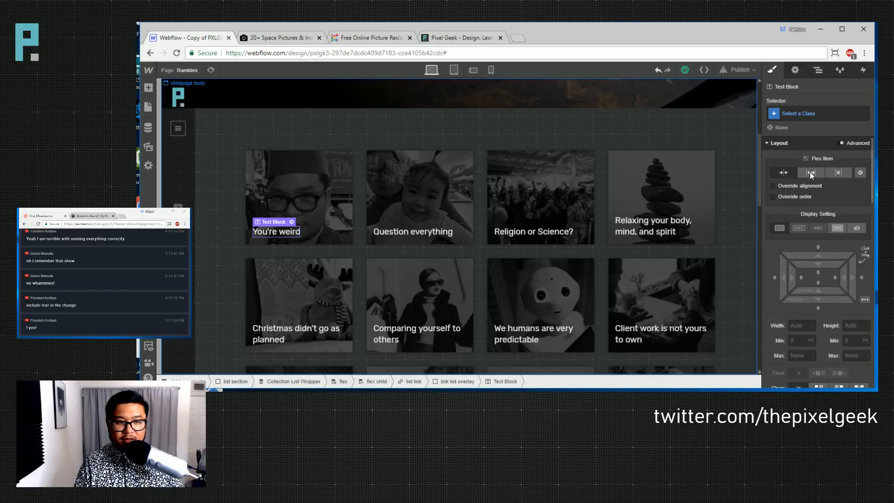
click(817, 70)
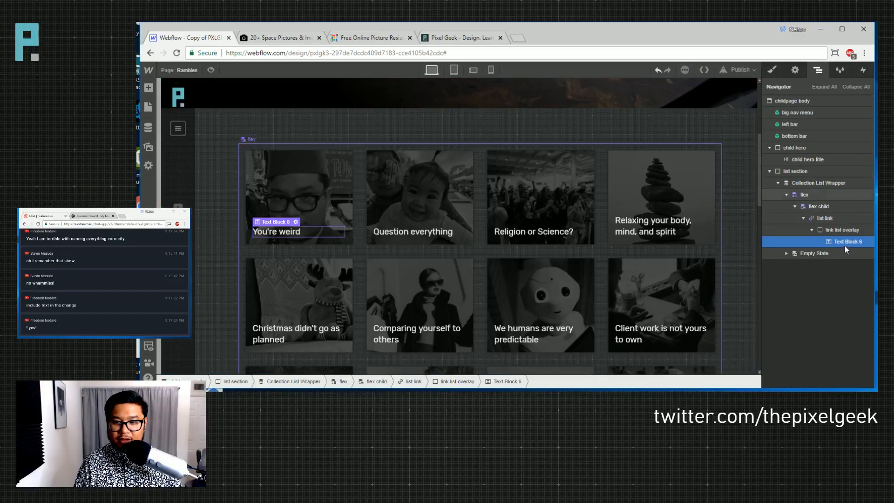
click(841, 229)
click(771, 70)
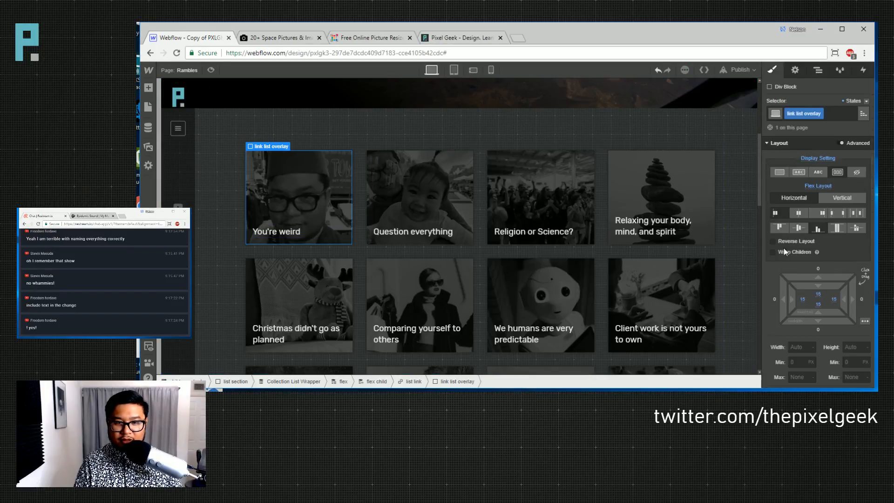
alt+click(801, 300)
alt+click(834, 298)
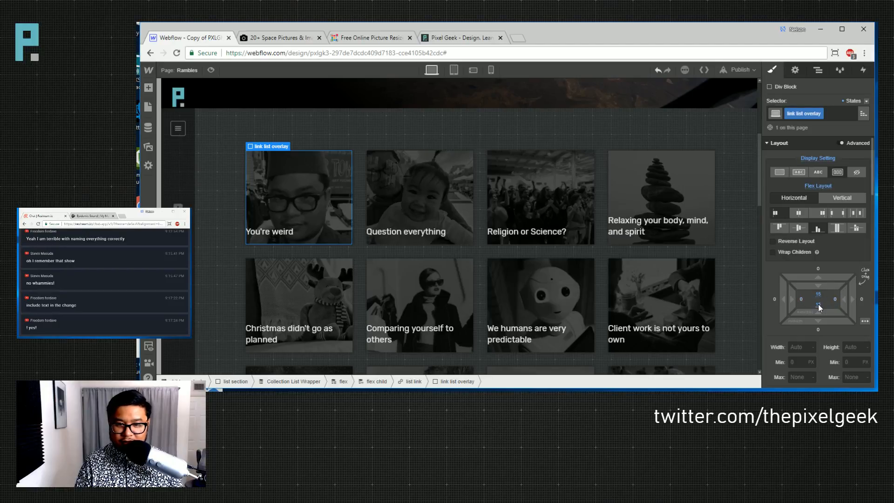
alt+click(817, 304)
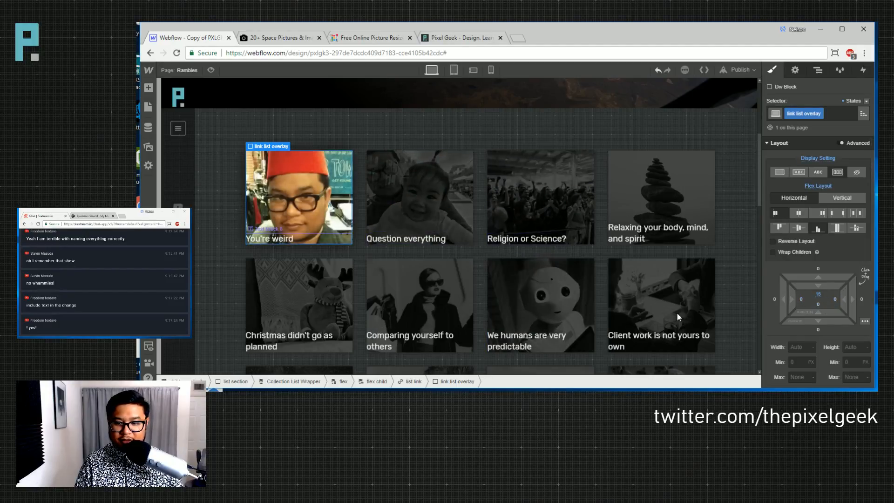
drag(792, 279, 826, 286)
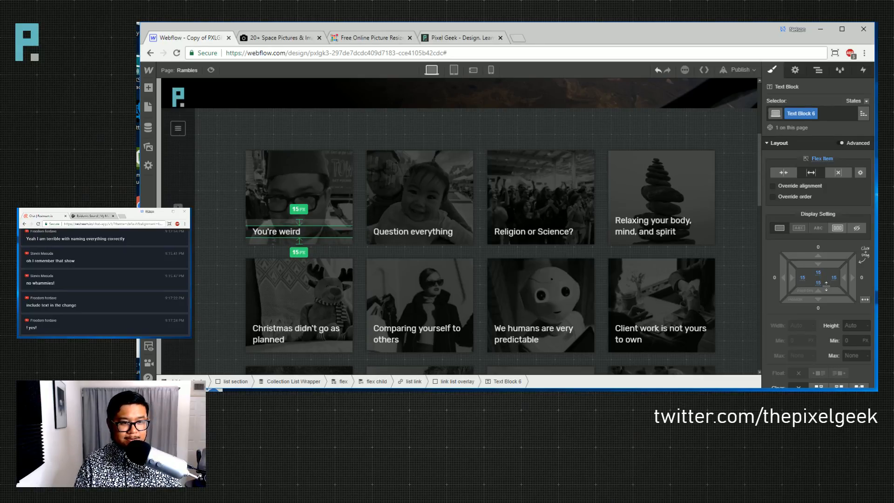
- Give the caption text a dark grey background at 49% opacity
drag(826, 286, 826, 286)
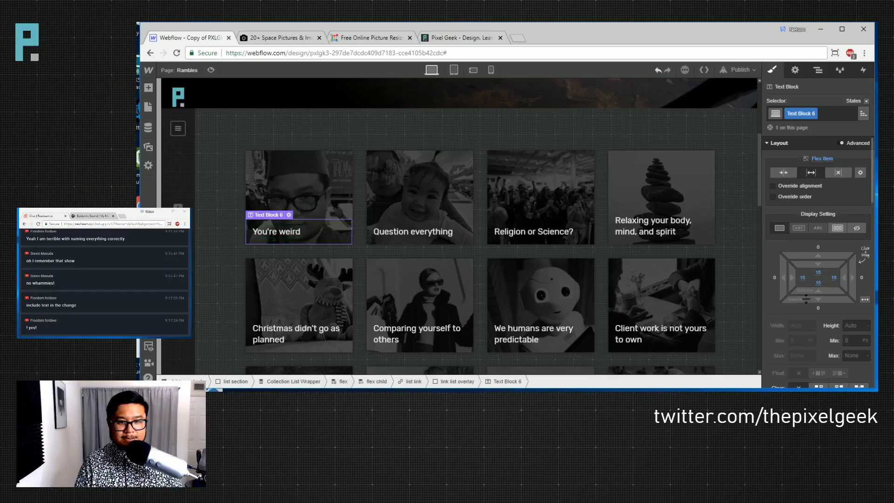
scroll(804, 297, down, 5)
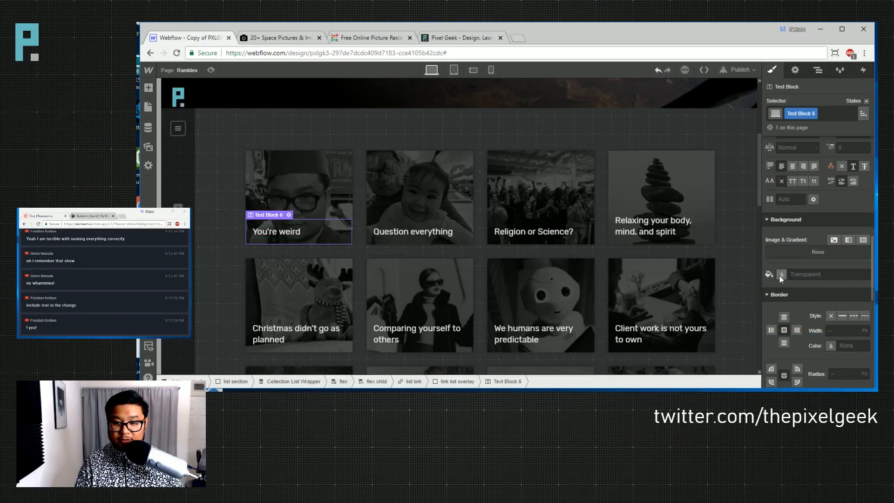
click(781, 277)
drag(811, 187, 753, 234)
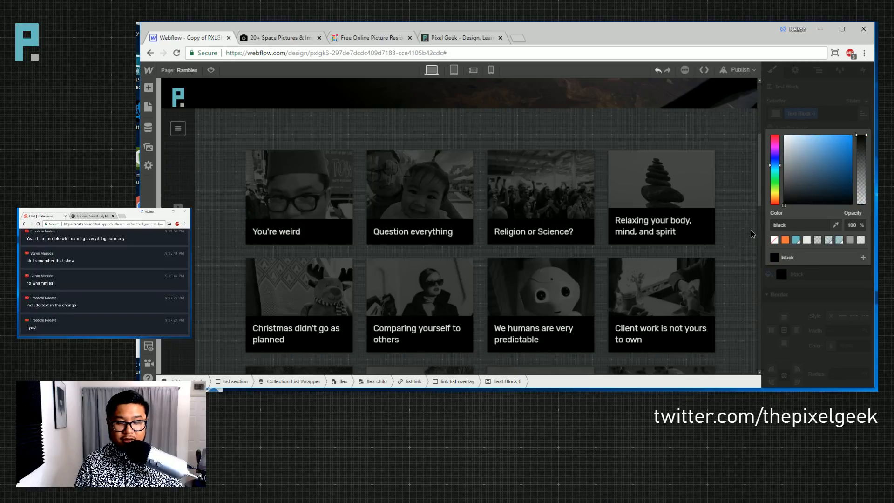
click(817, 239)
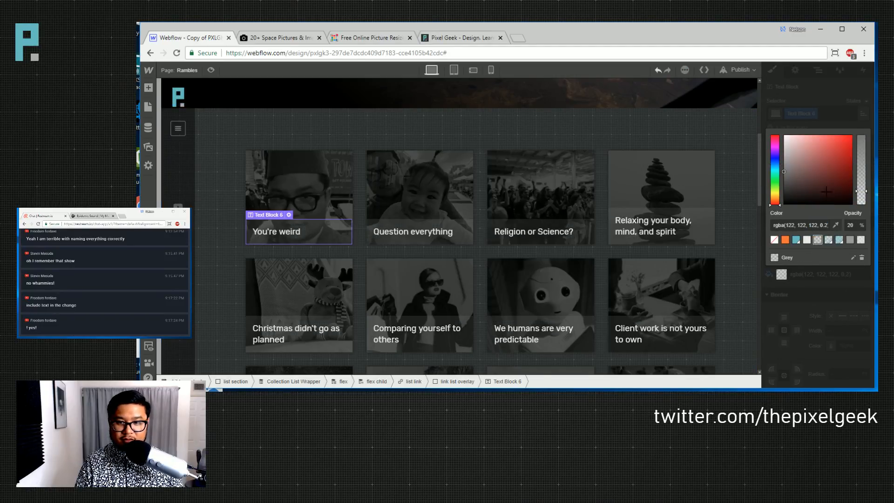
click(861, 162)
drag(860, 163, 861, 161)
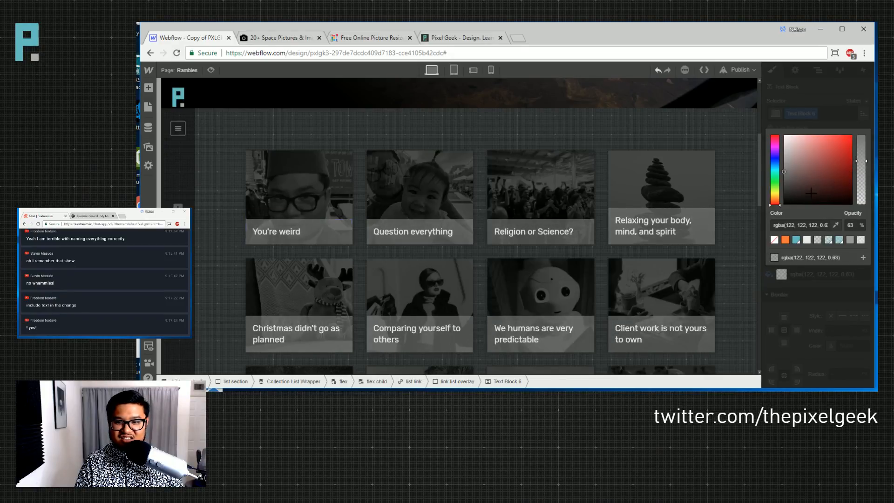
click(796, 239)
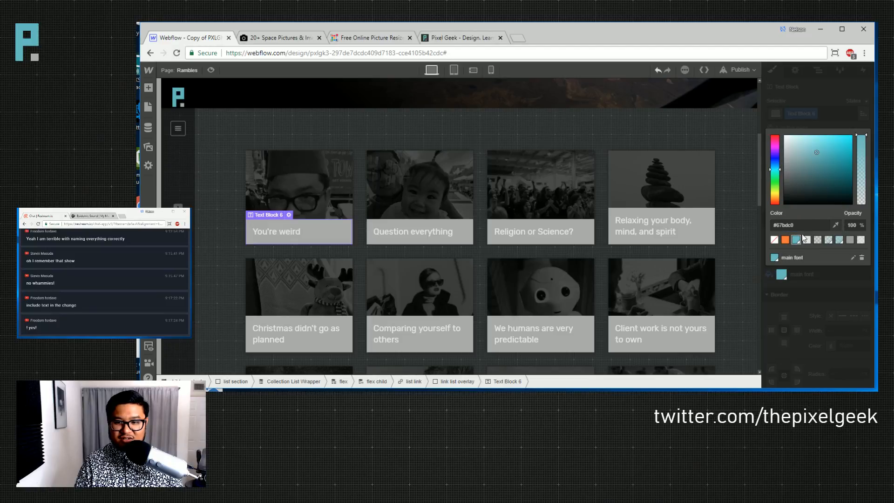
click(806, 239)
click(790, 176)
drag(790, 176, 770, 189)
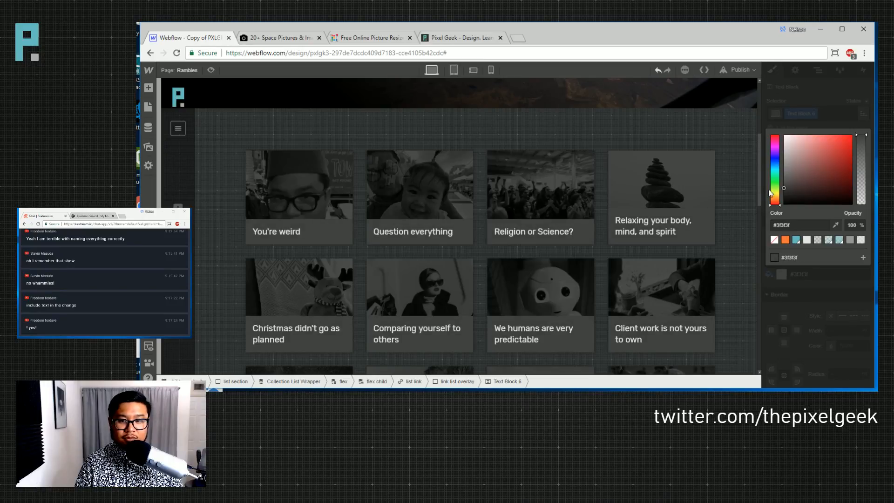
drag(860, 150, 855, 174)
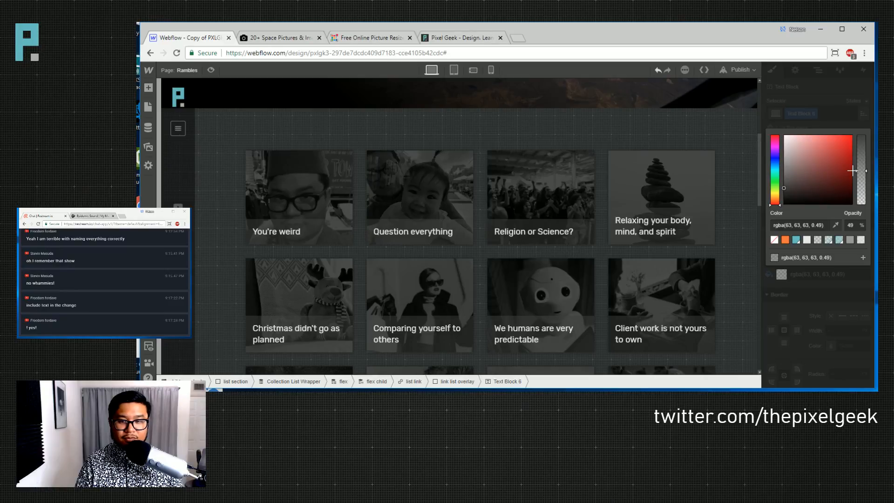
click(837, 113)
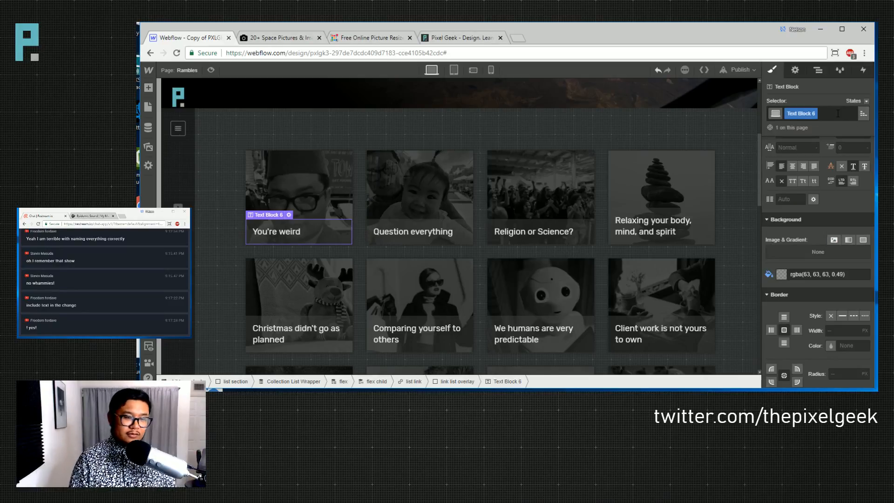
- Rename the caption's Text Block 6 class to 'ramble list title'
double_click(796, 111)
text(ramble)
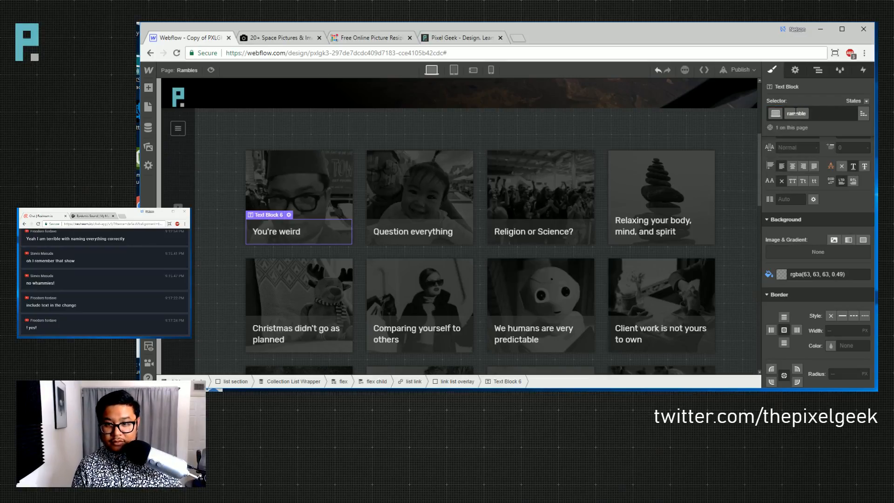
key(BackSpace)
text(e list title)
key(Return)
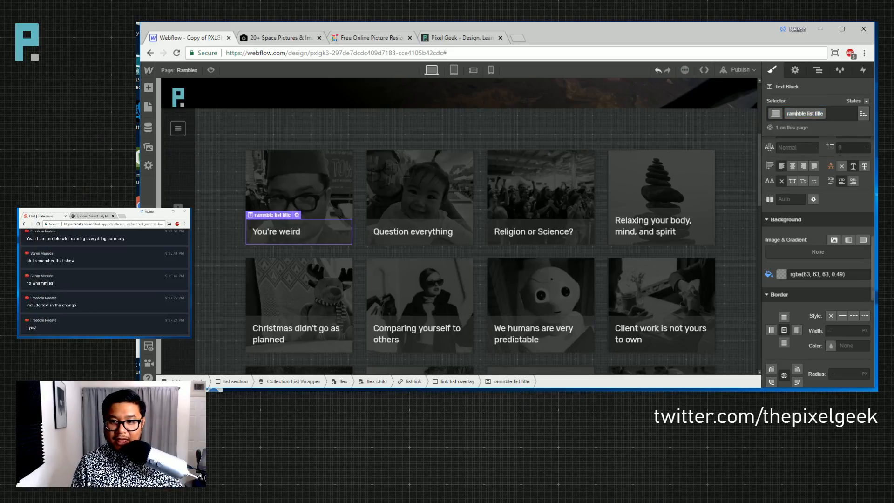
key(BackSpace)
key(Return)
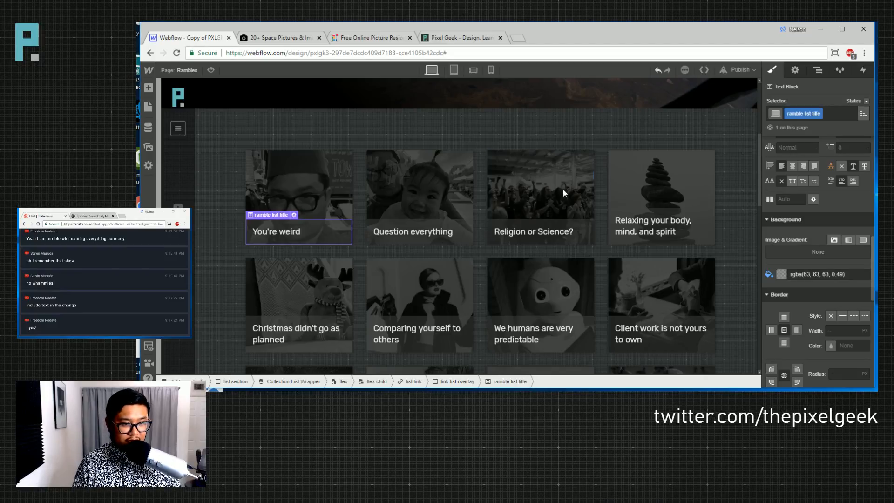
- Add a Mouse Hover trigger on the first card's overlay that starts a new timed animation
click(321, 197)
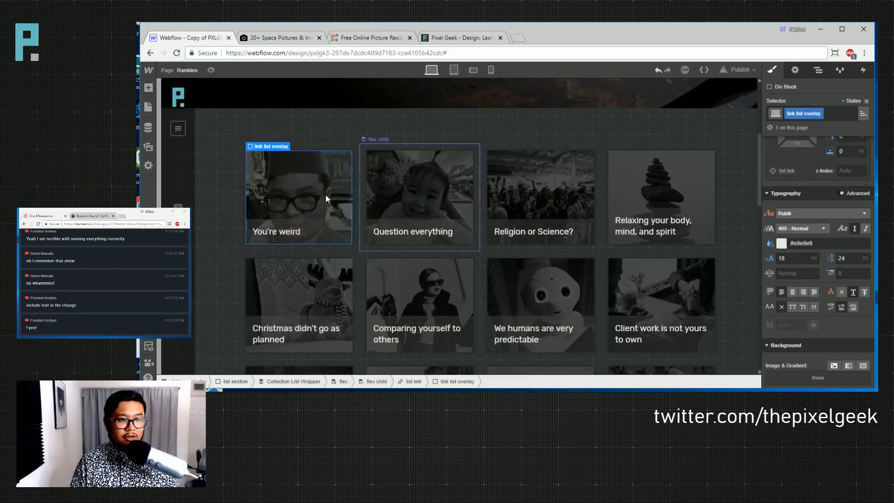
click(862, 71)
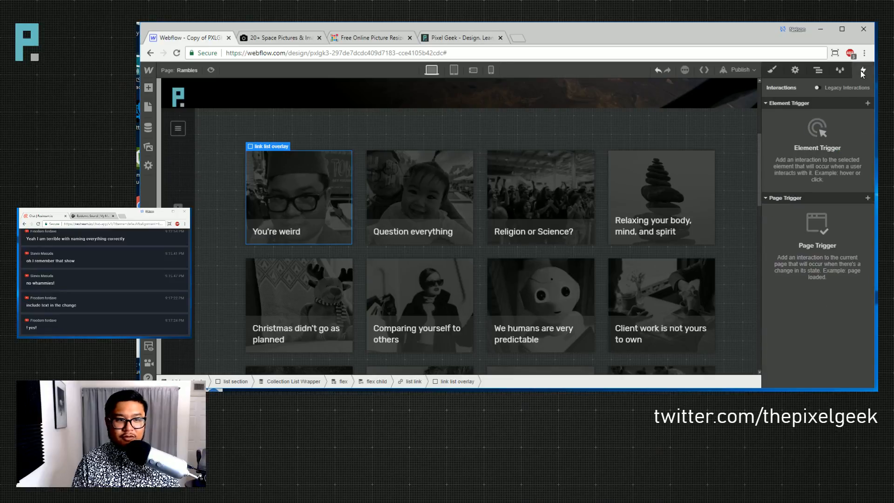
click(867, 103)
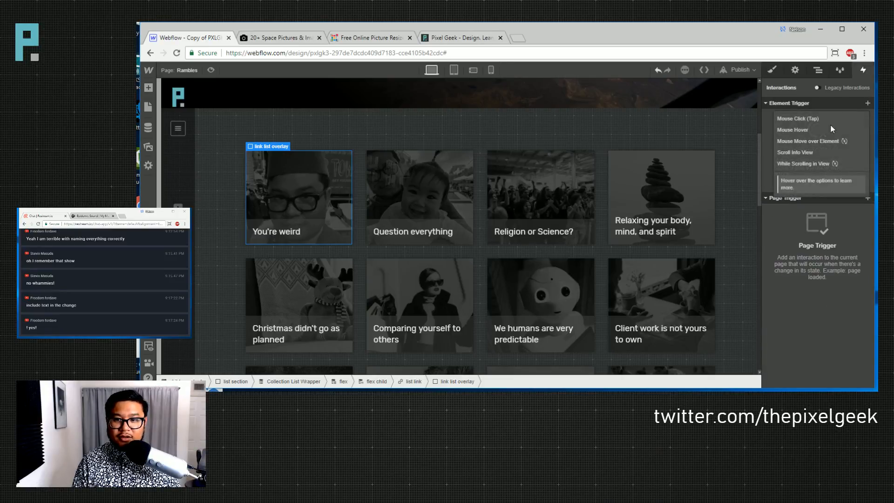
click(806, 131)
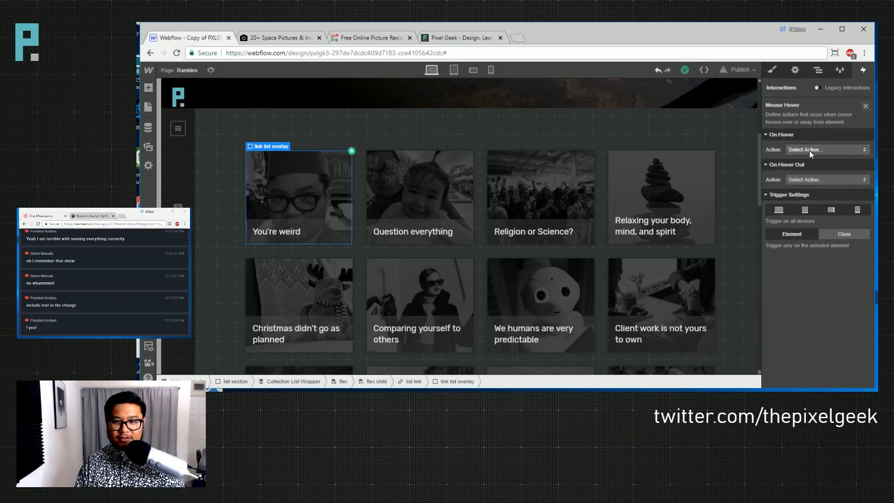
click(809, 149)
click(825, 152)
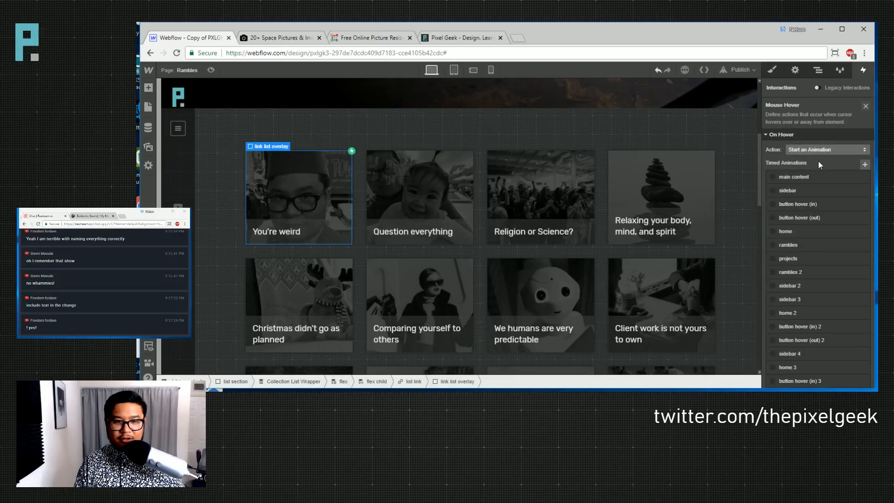
scroll(809, 231, down, 5)
scroll(833, 303, up, 5)
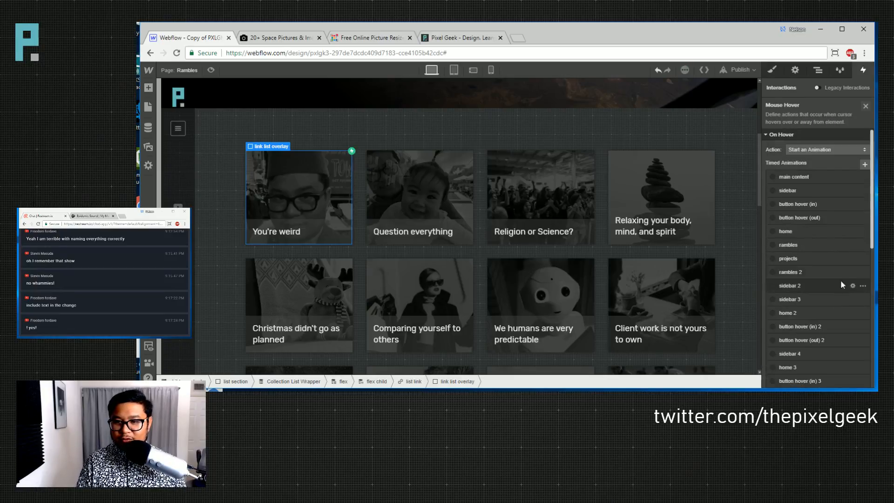
click(865, 163)
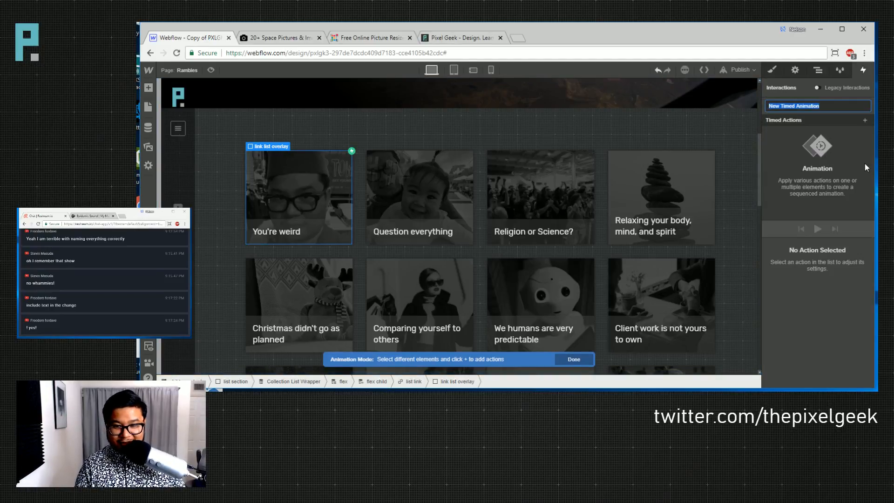
- Name the animation 'ramble list hover (on)' and move the card title down 100% with Out Quint easing
text(ramble list hover)
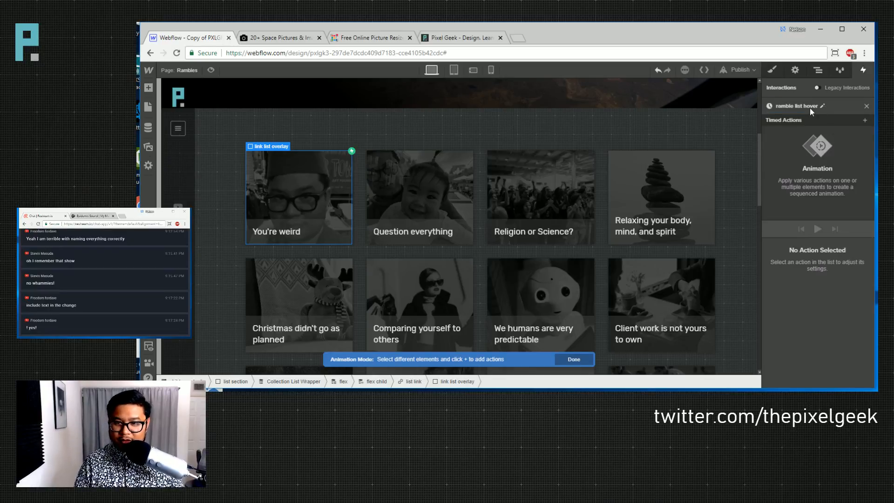
text( (on)
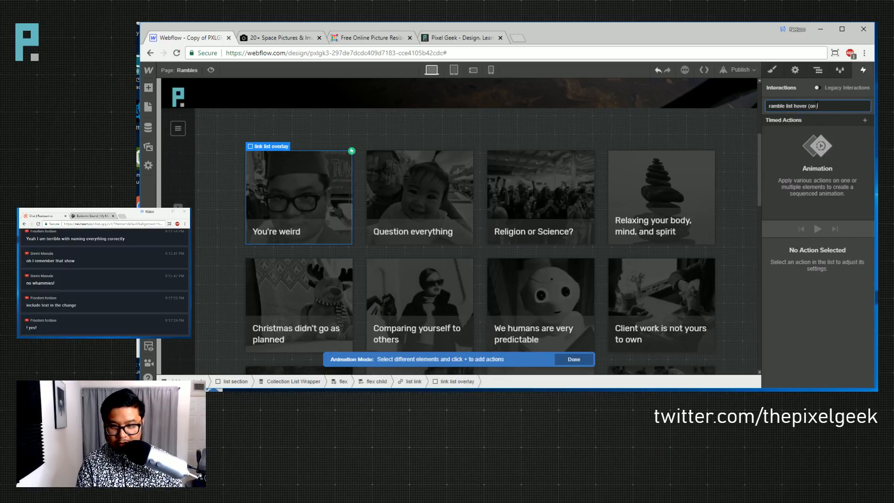
text())
key(Return)
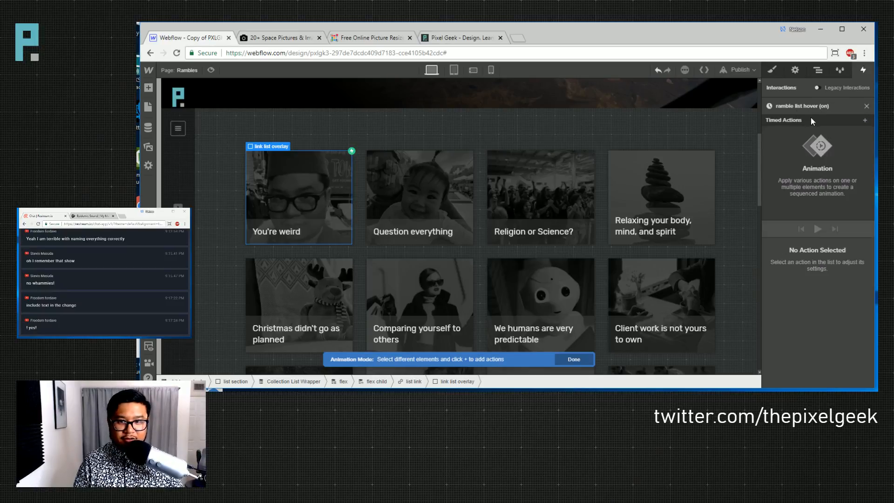
click(289, 231)
click(864, 120)
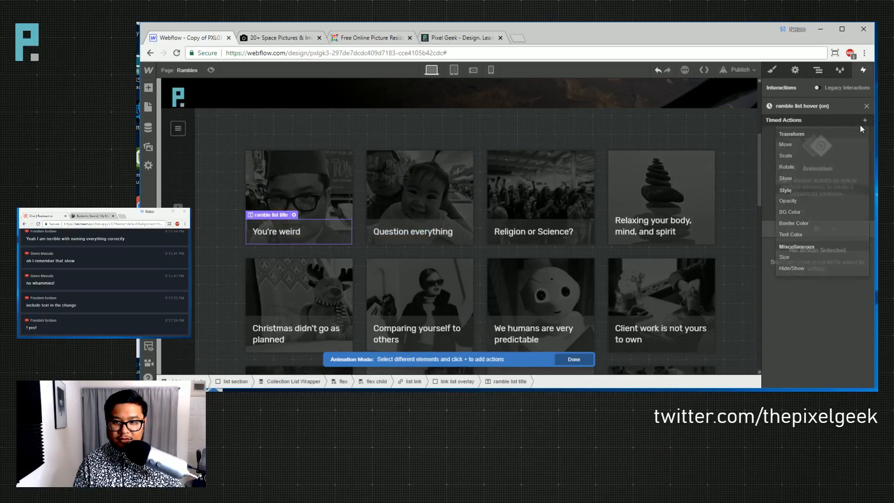
click(799, 144)
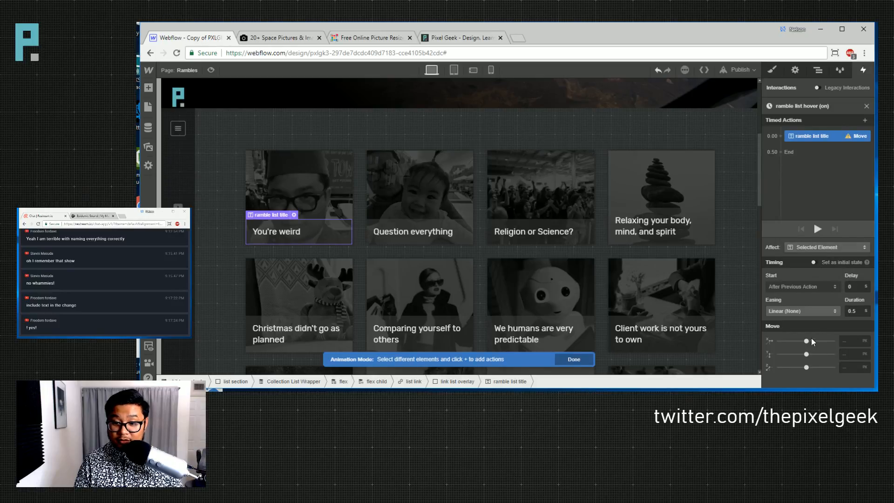
click(848, 354)
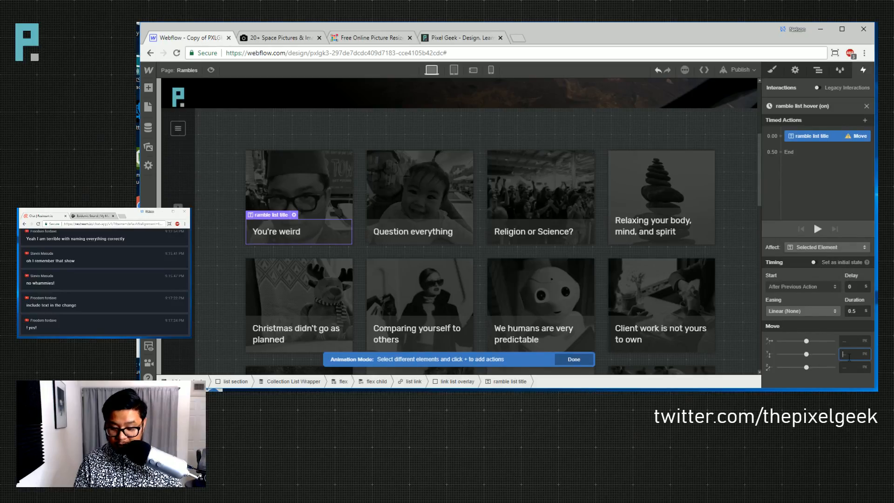
text(100%)
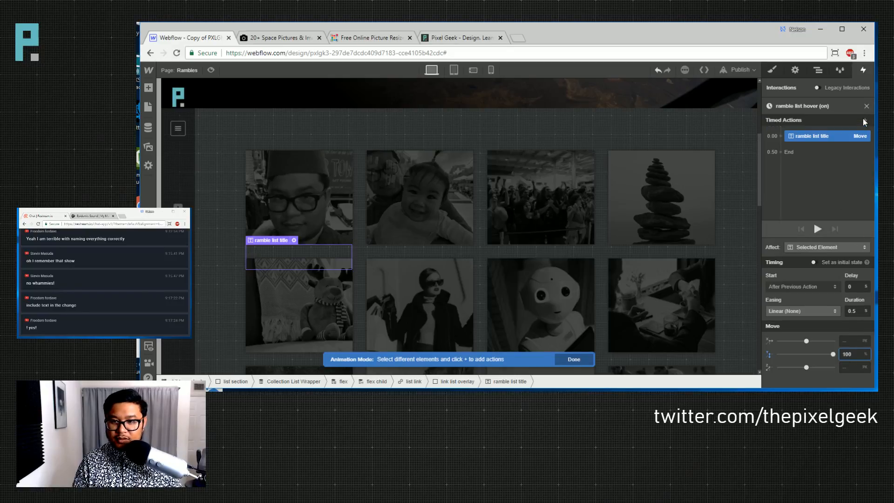
click(809, 313)
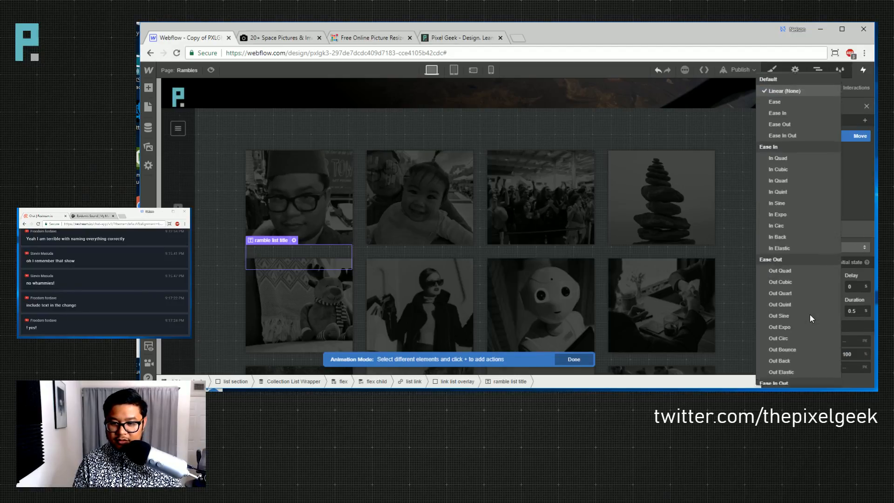
click(804, 293)
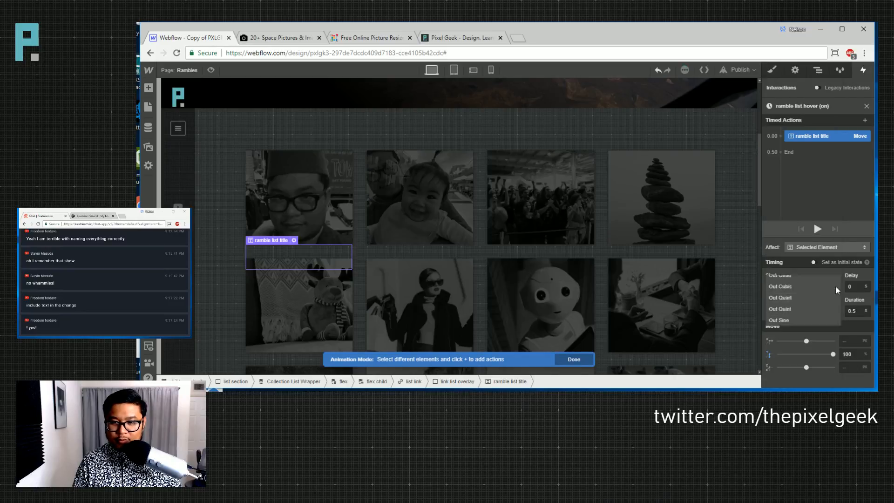
click(817, 228)
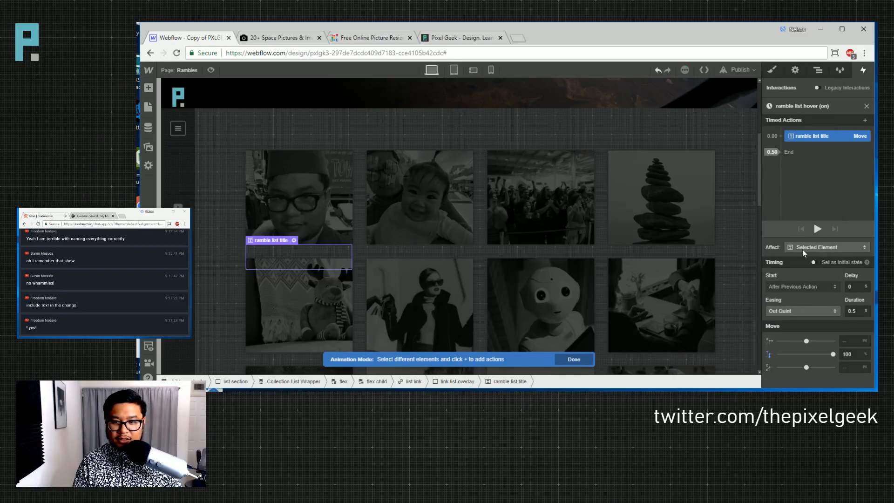
- Apply the move only to children with the ramble list title class, and preview it
click(833, 248)
click(817, 241)
click(855, 241)
click(833, 245)
click(815, 223)
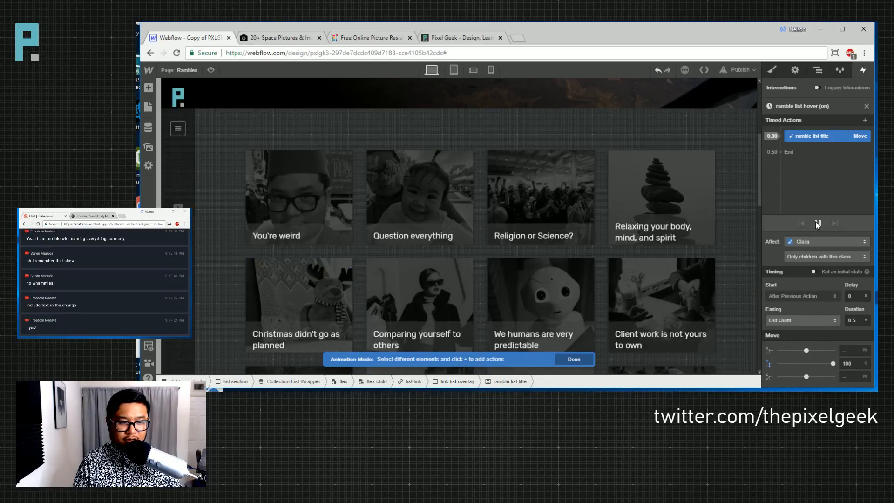
click(815, 223)
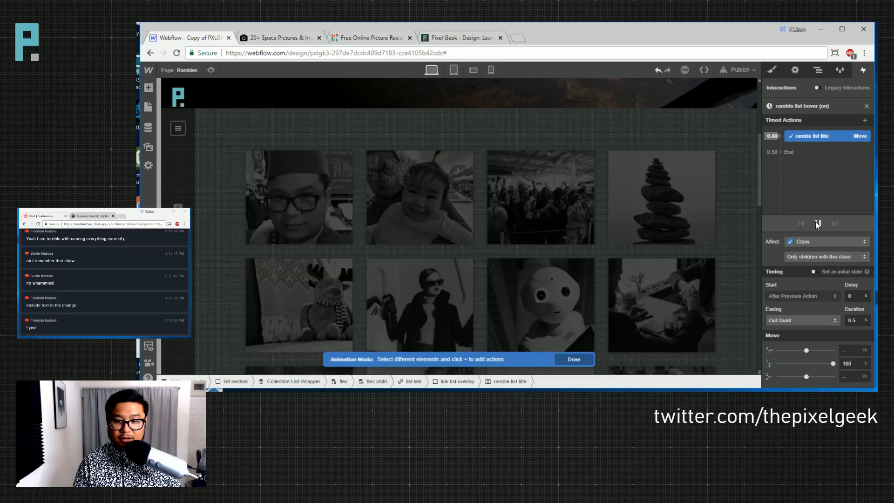
click(867, 106)
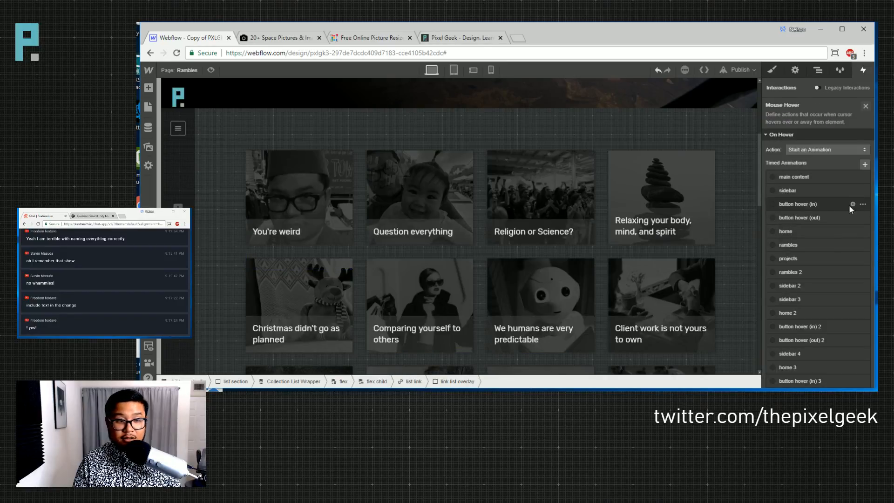
- Make hover-out start a new timed animation named 'ramble list hover (out)'
click(842, 247)
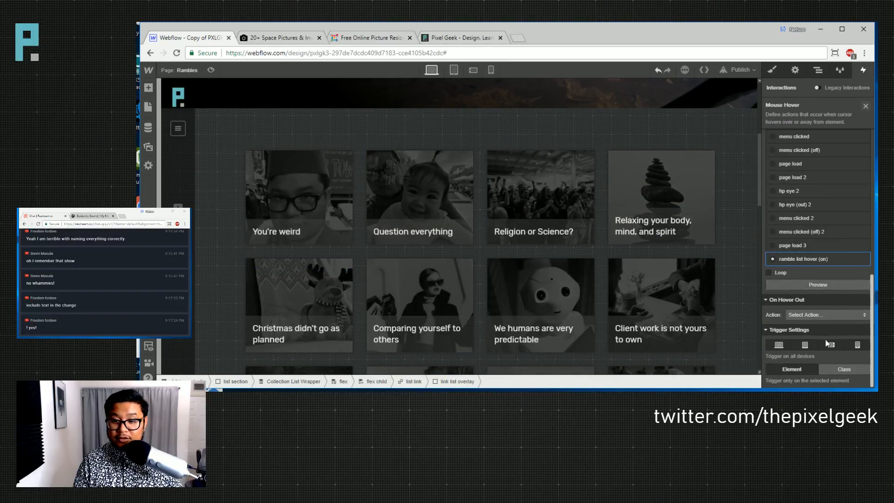
click(825, 319)
click(818, 144)
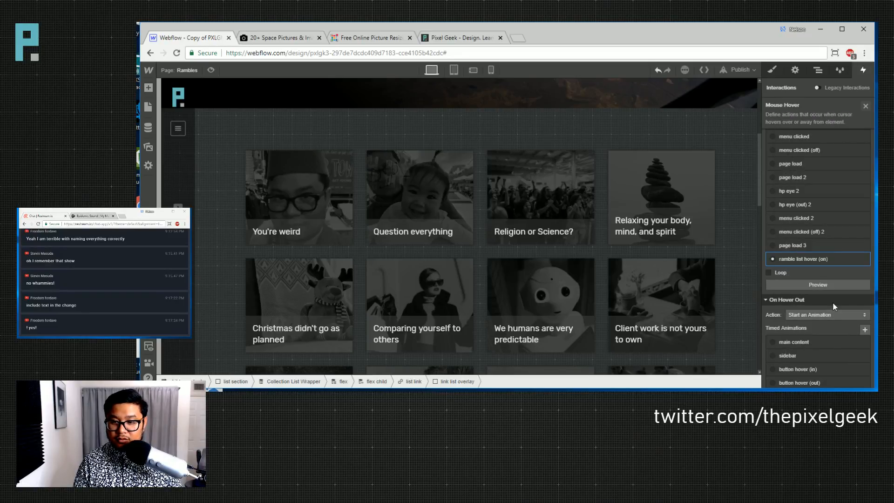
scroll(838, 344, down, 3)
scroll(839, 351, up, 1)
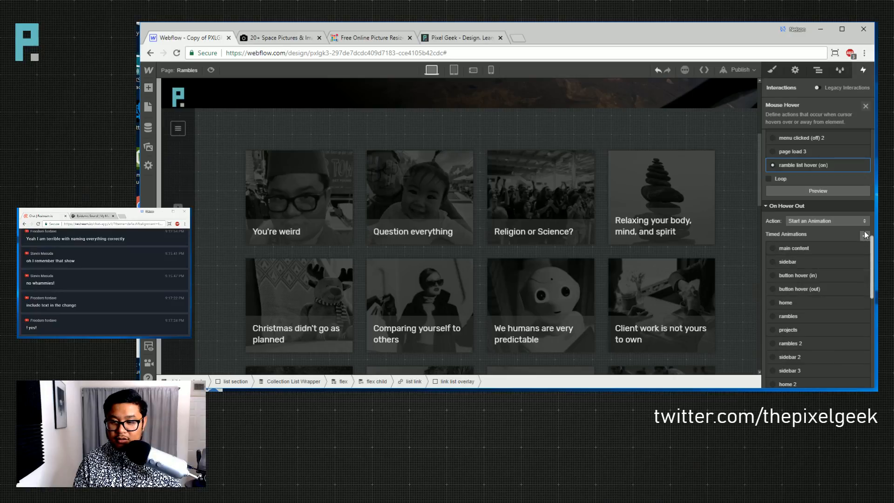
click(865, 236)
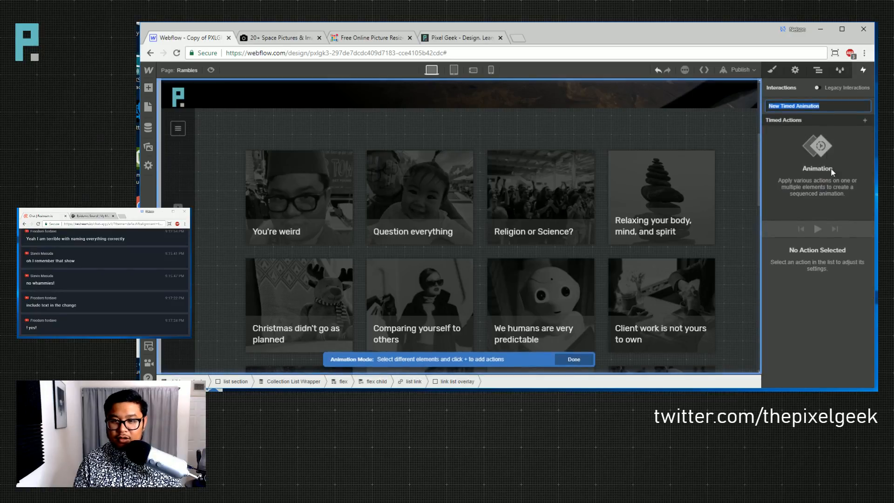
text(ramble )
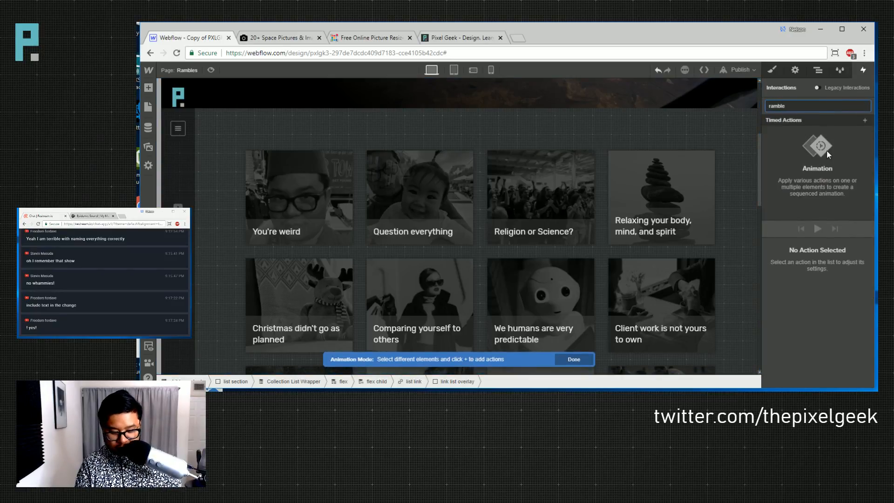
text(list hover (out))
key(Return)
- Add a Move action returning the card title to Y 0% with Out Quint easing
click(311, 240)
click(865, 120)
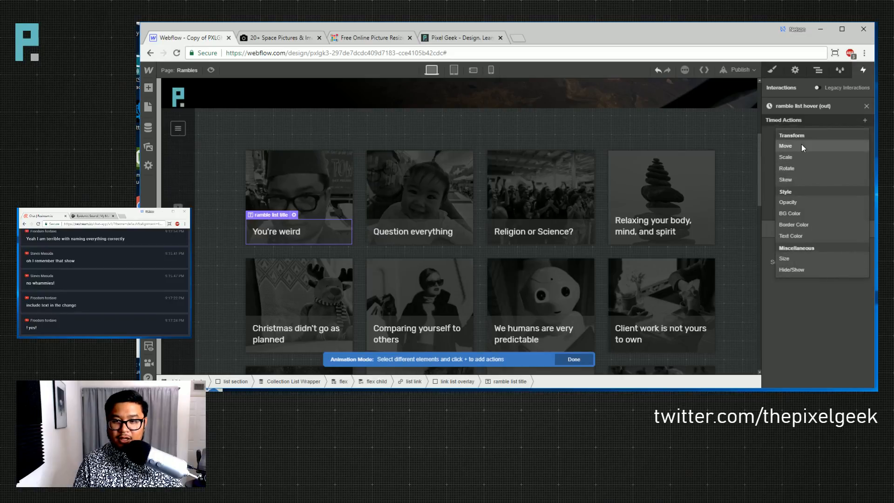
click(802, 147)
click(851, 354)
text(0)
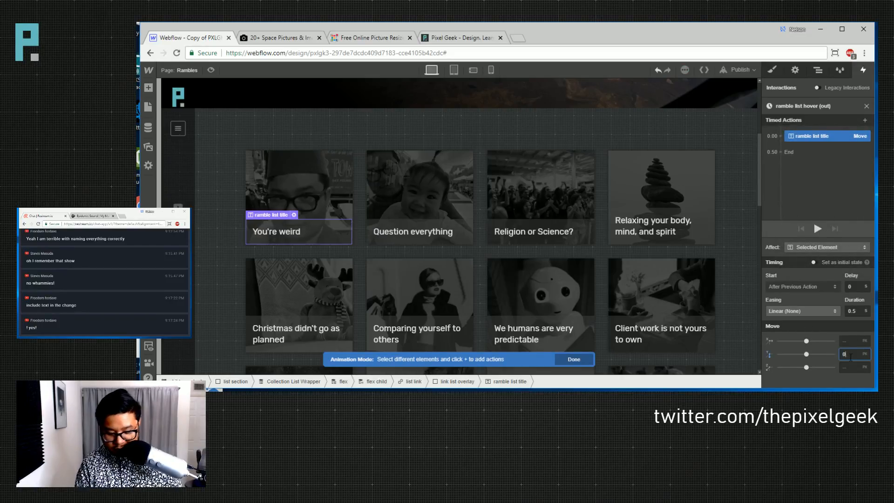
text(%)
click(801, 315)
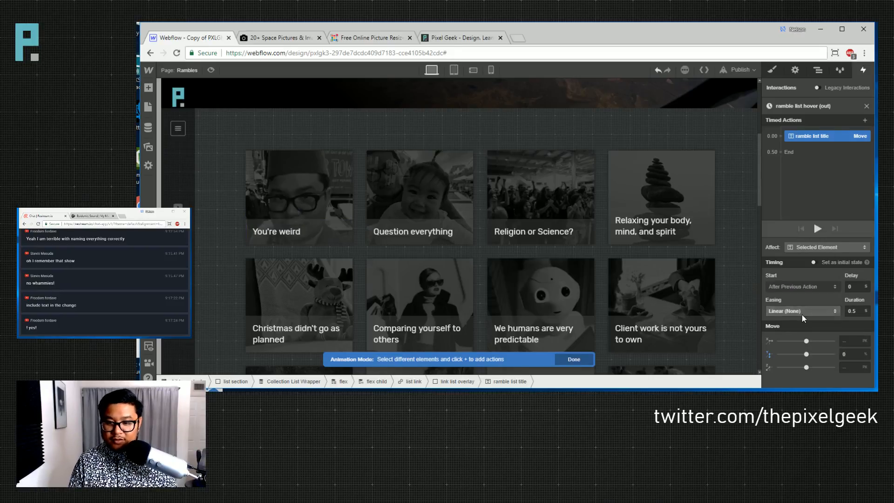
click(802, 314)
click(799, 294)
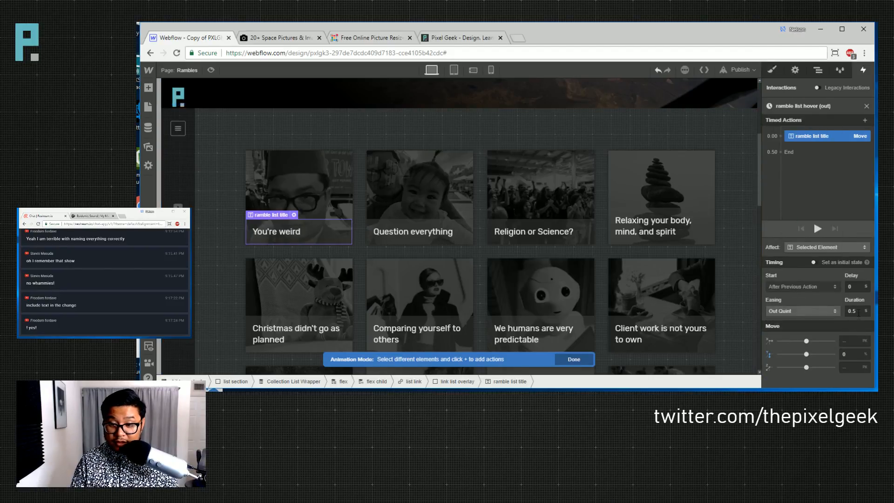
click(320, 145)
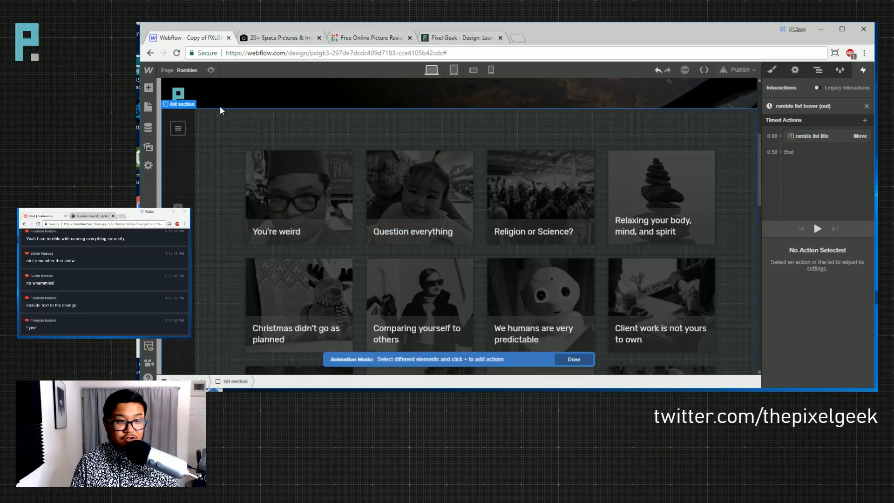
click(211, 70)
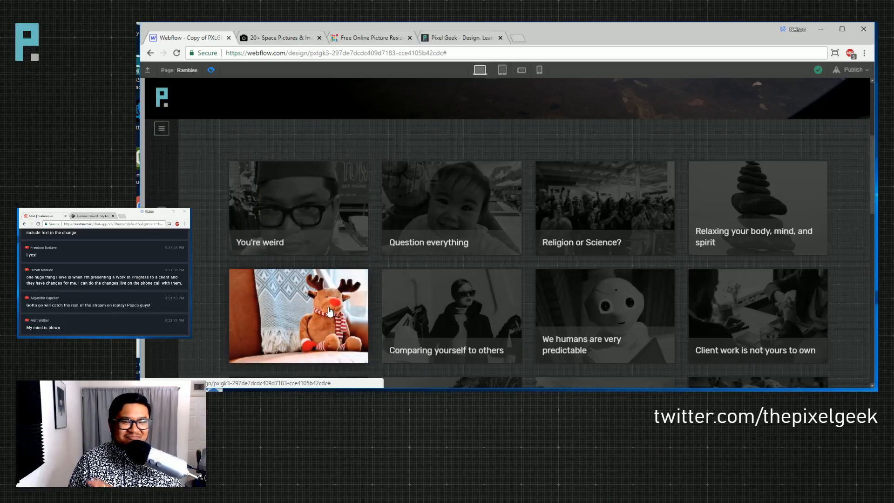
click(211, 70)
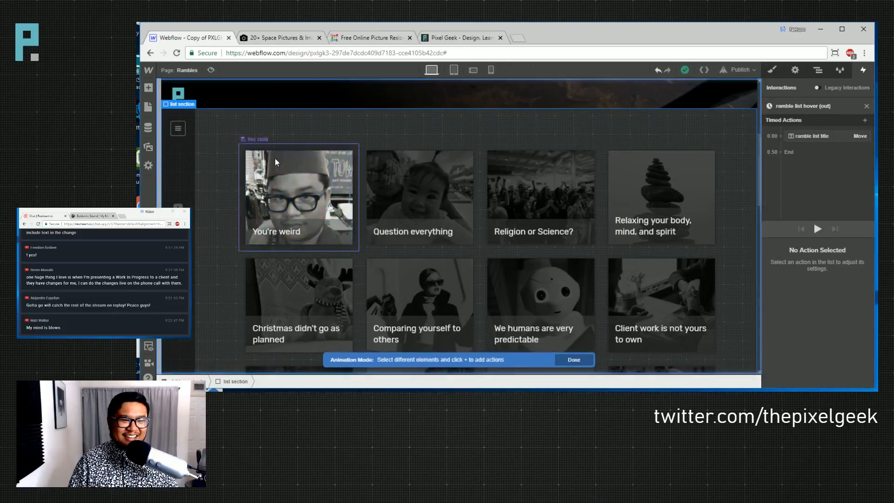
- Drag eye.svg from the Assets panel into the first card's overlay so every card gets it
click(301, 187)
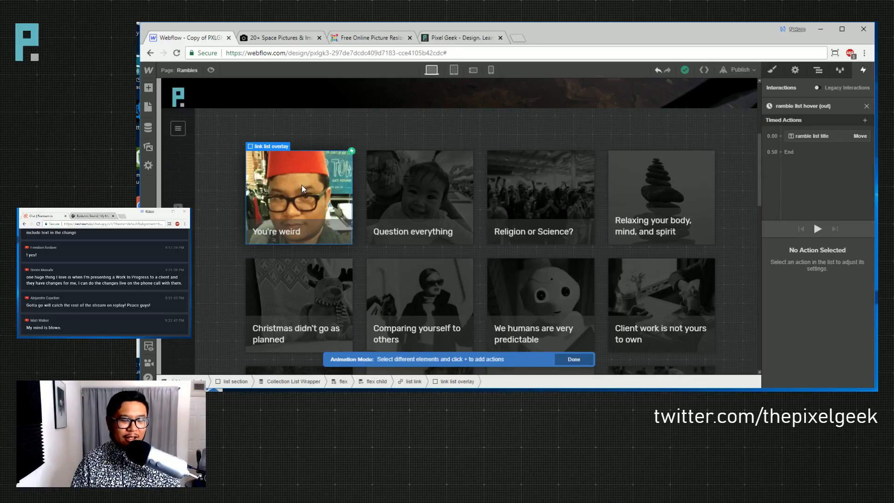
click(148, 88)
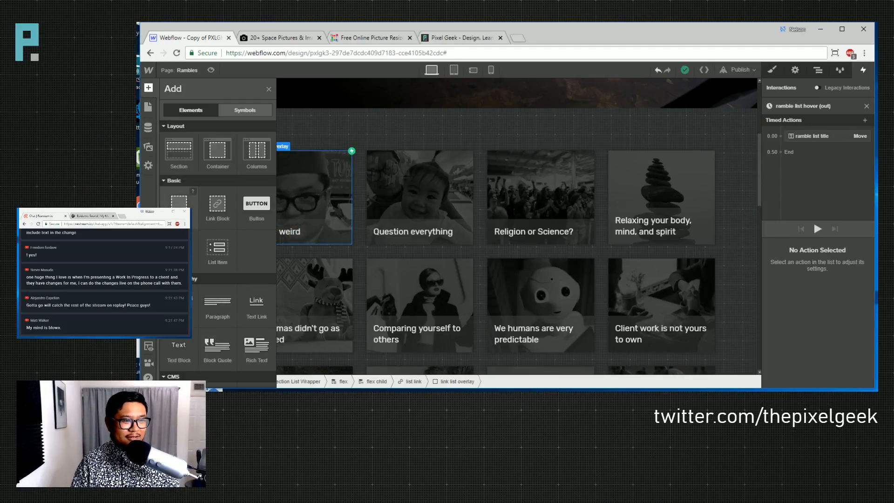
click(148, 146)
scroll(228, 275, down, 5)
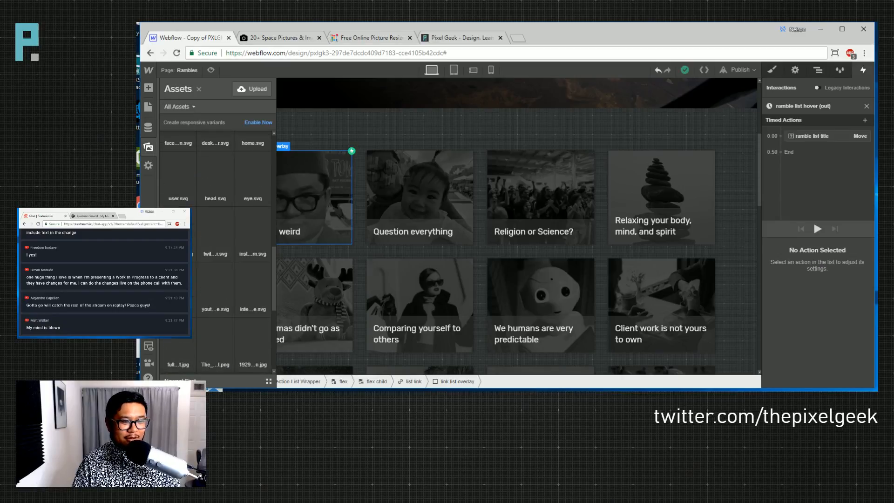
scroll(229, 274, up, 3)
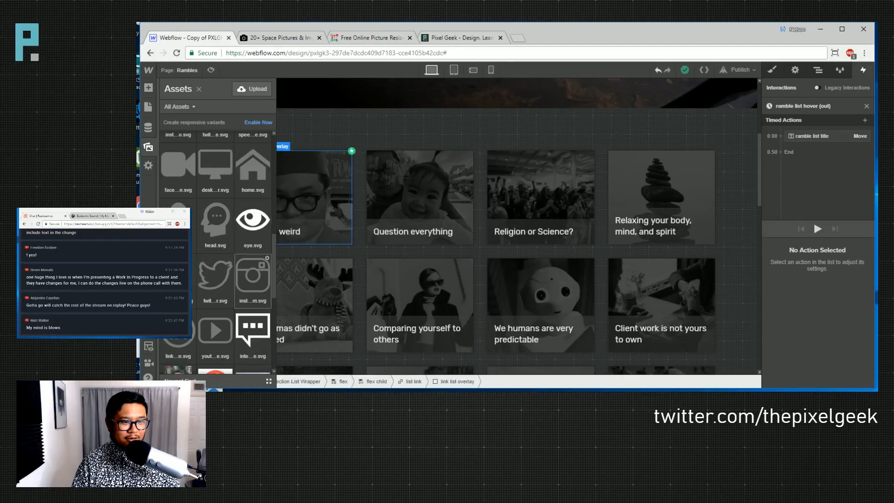
drag(249, 274, 307, 200)
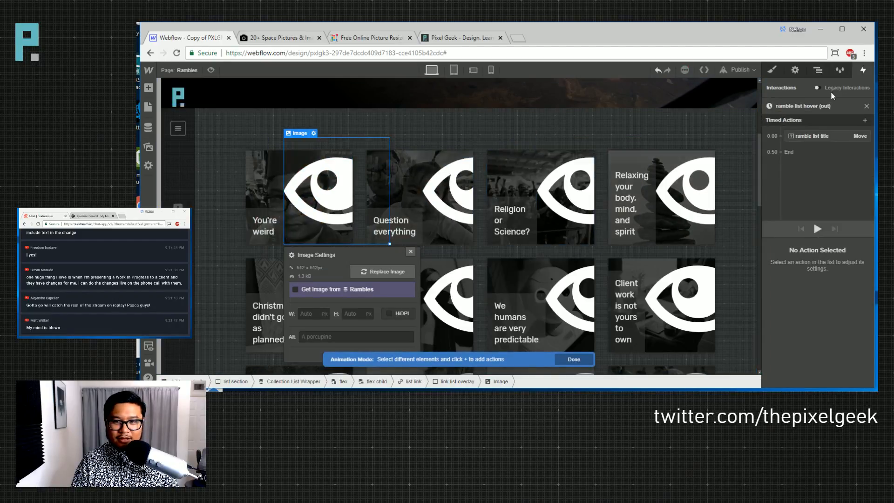
click(866, 106)
- Give the eye image in the first card a new class 'eye of the tiger'
click(866, 107)
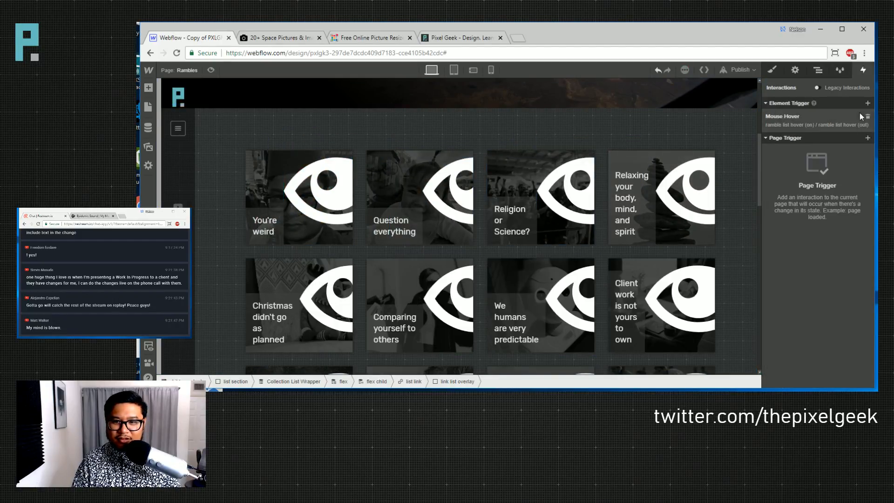
click(318, 185)
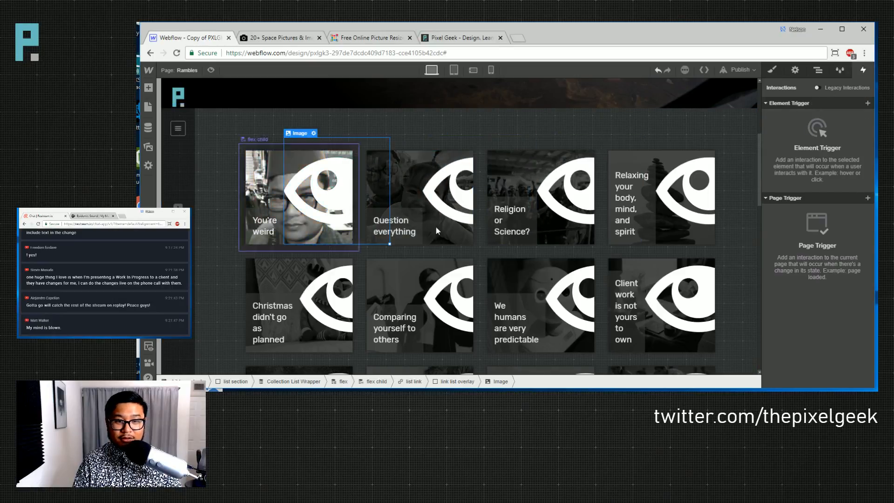
click(771, 70)
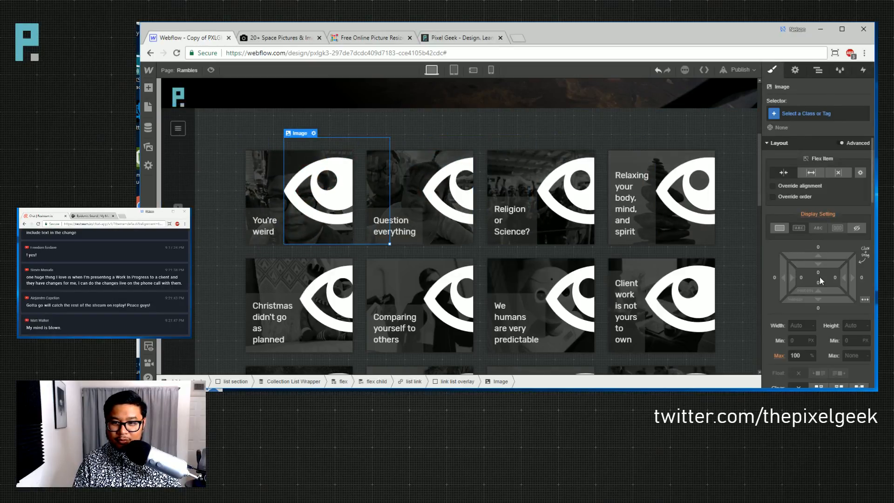
click(813, 113)
text(eye of the tiger)
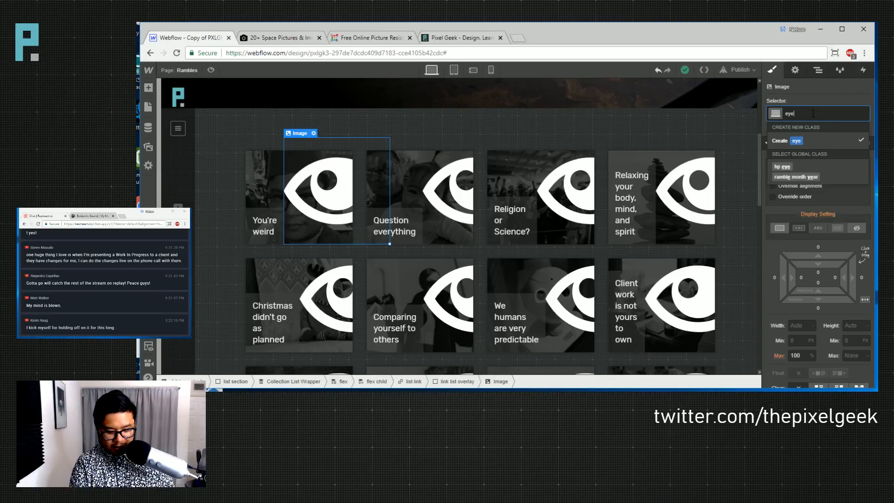
key(Return)
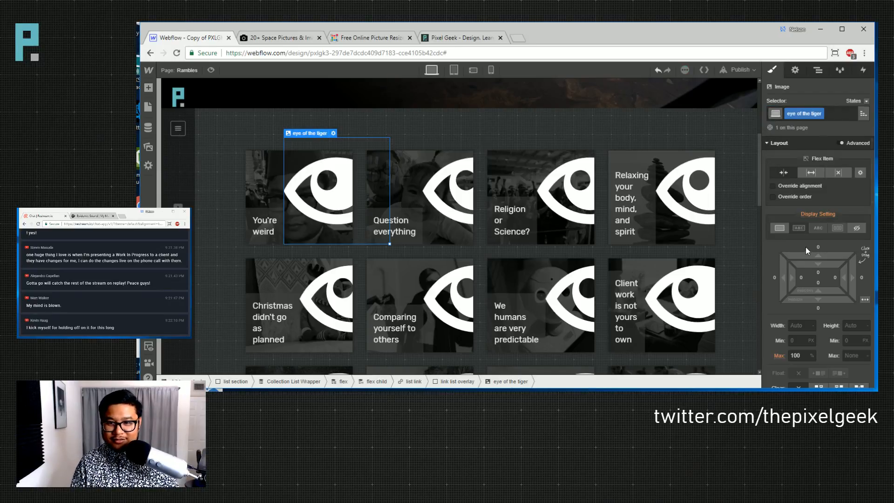
- Position the eye image absolutely with the full-cover preset and 71 px padding on all sides
scroll(835, 284, down, 3)
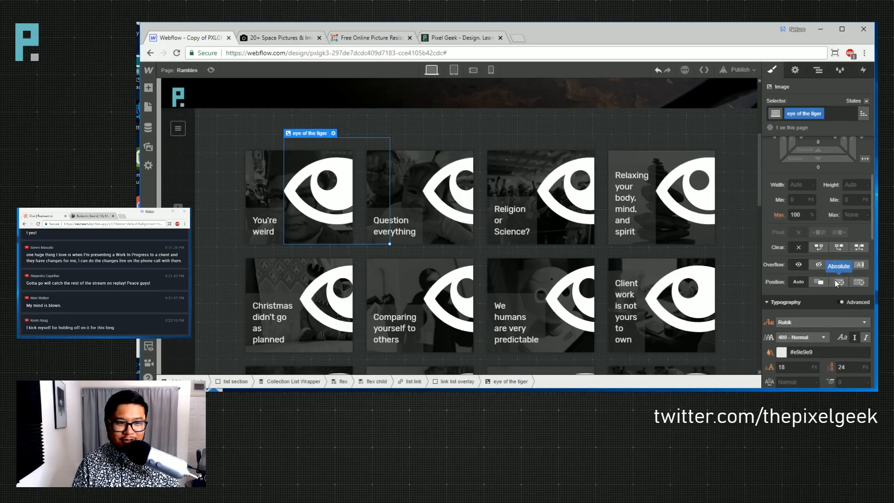
click(837, 282)
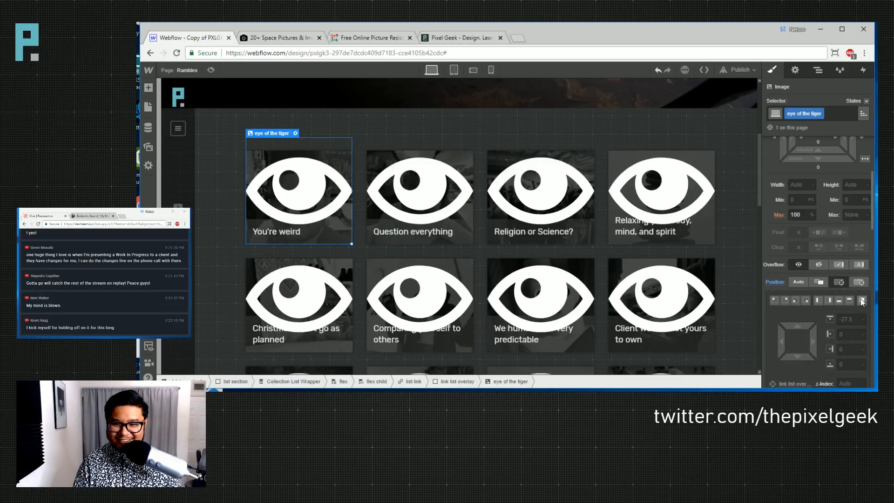
click(861, 302)
scroll(825, 277, up, 3)
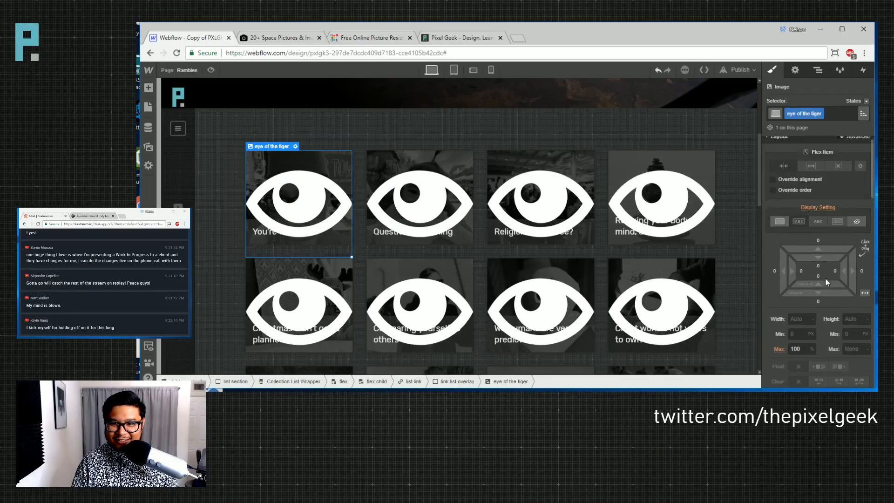
drag(823, 270, 822, 365)
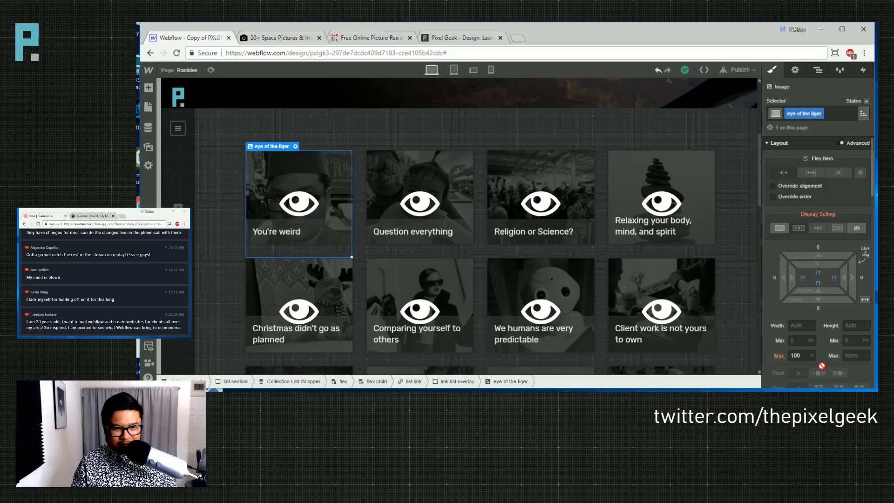
- Adjust the eye icons' opacity slider in Effects, leaving it at 100
scroll(826, 327, down, 10)
scroll(834, 372, down, 1)
drag(833, 327, 858, 329)
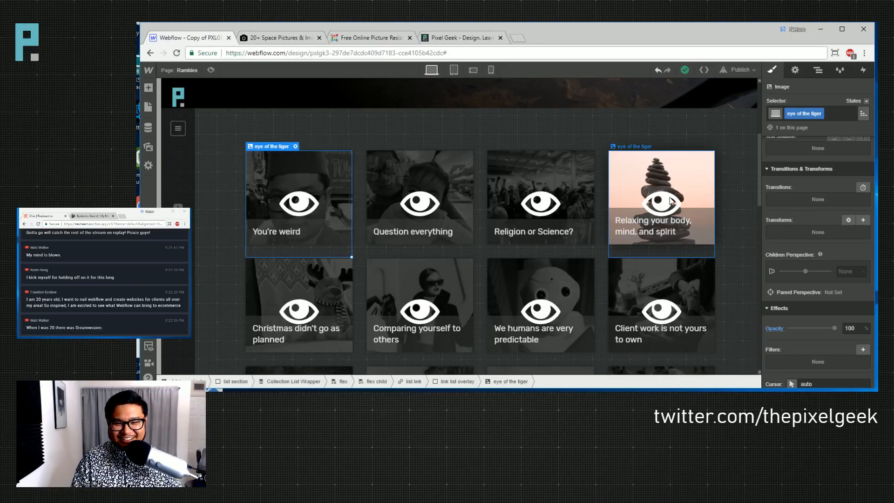
scroll(671, 200, down, 2)
scroll(669, 189, up, 2)
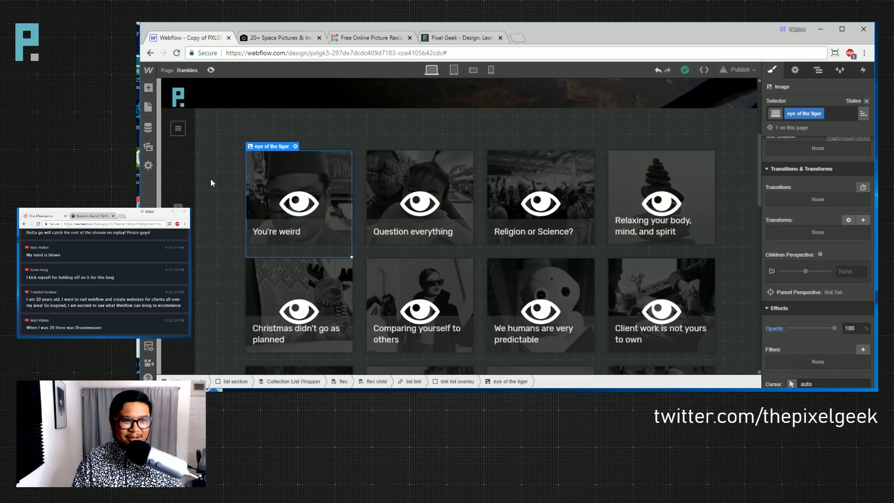
key(ctrl+shift+p)
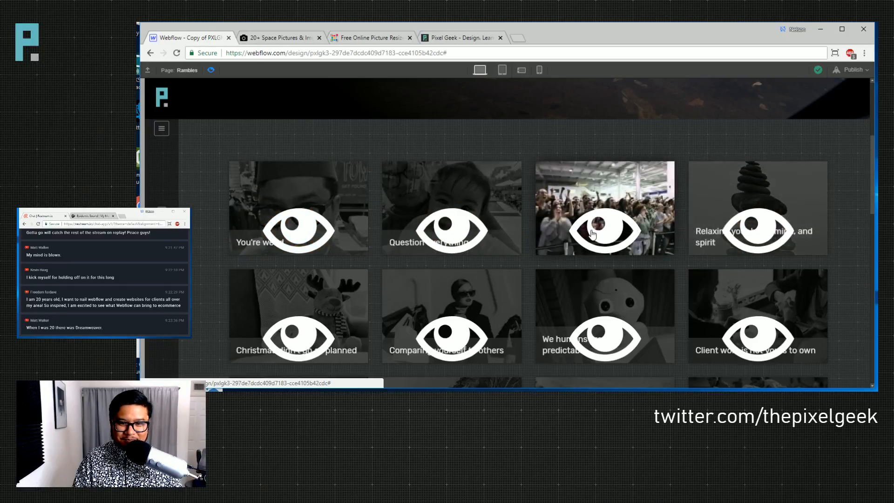
click(210, 70)
click(295, 199)
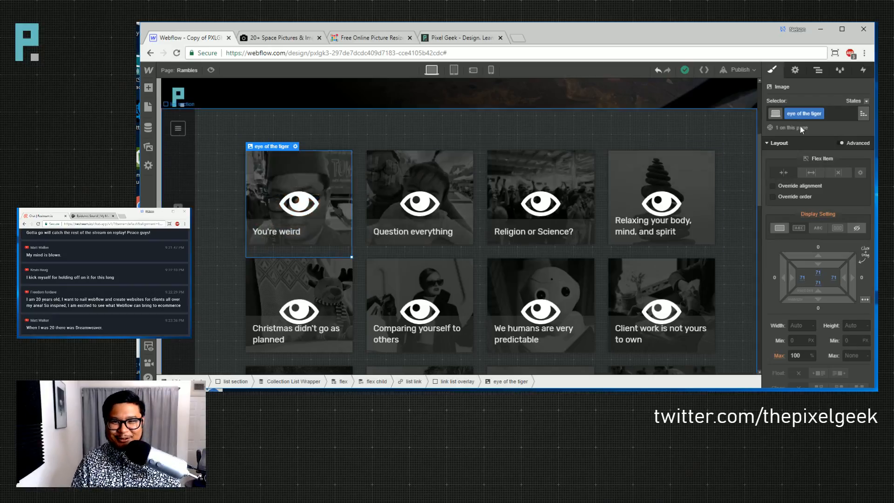
- Open the 'ramble list hover (on)' animation from the first card overlay's Mouse Hover trigger
click(818, 70)
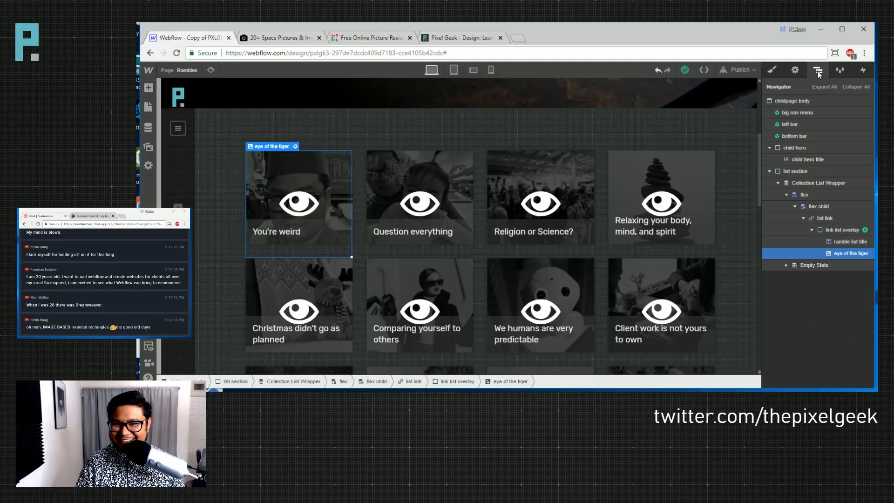
click(853, 231)
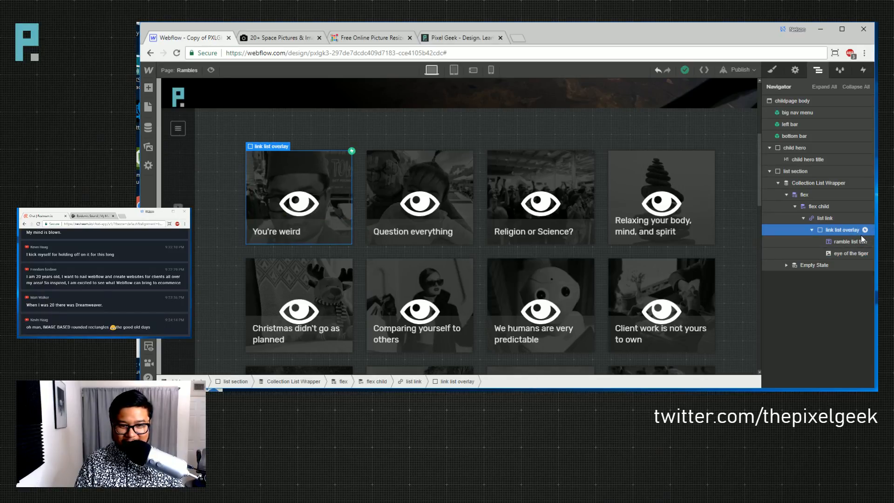
click(864, 70)
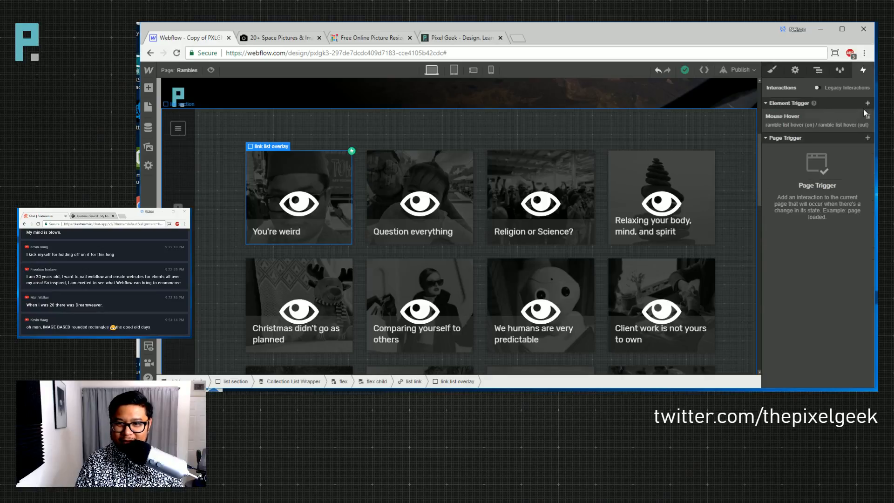
click(791, 118)
scroll(803, 226, down, 8)
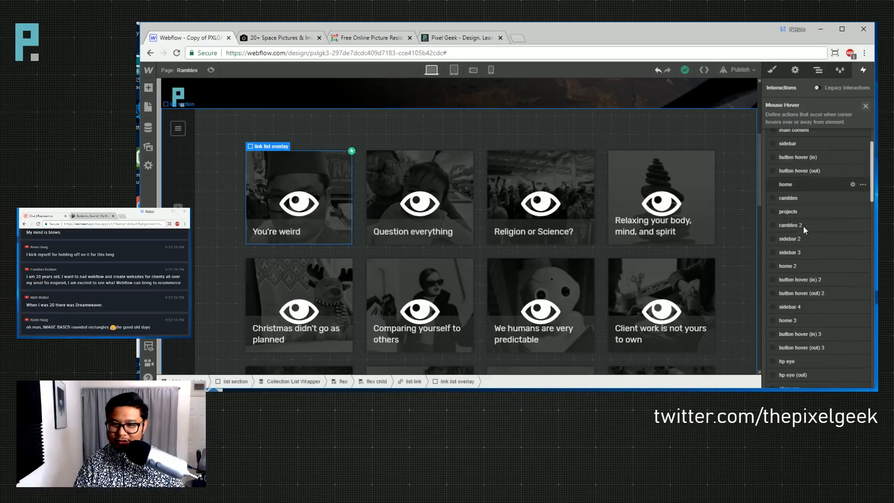
click(816, 256)
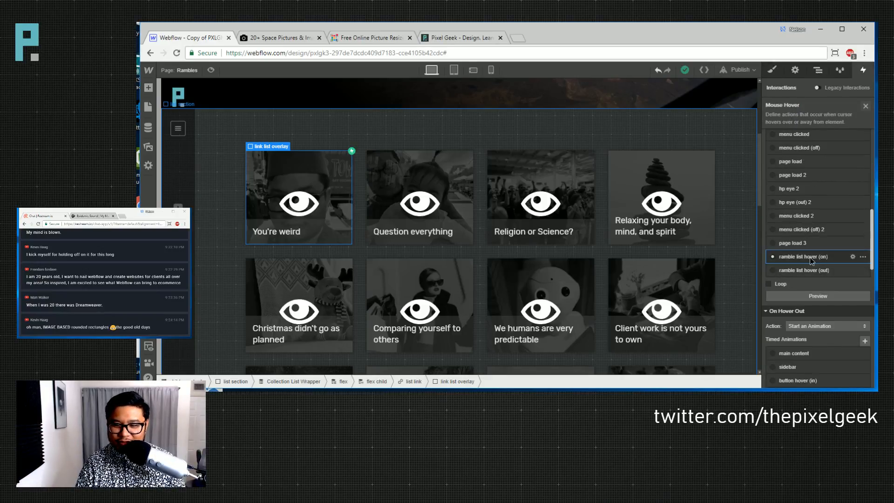
click(808, 257)
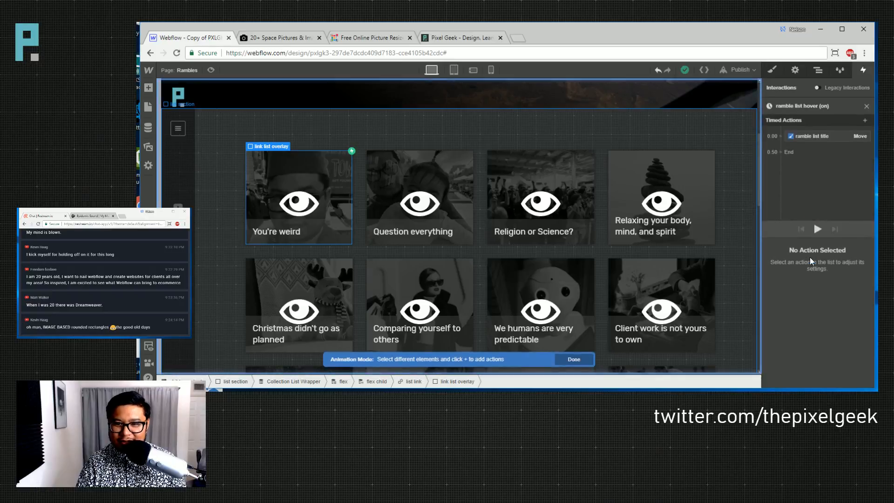
- Add an initial-state Move for the eye of the tiger image at Y -100%, affecting class children only
click(293, 213)
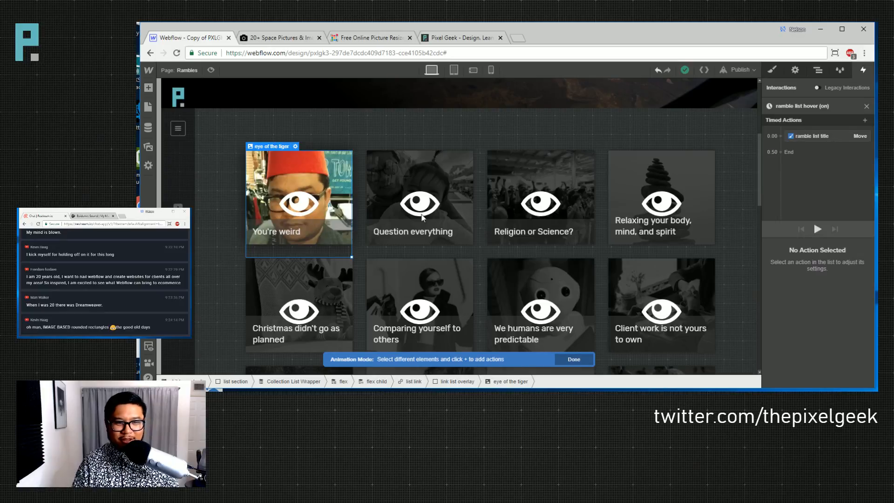
click(780, 136)
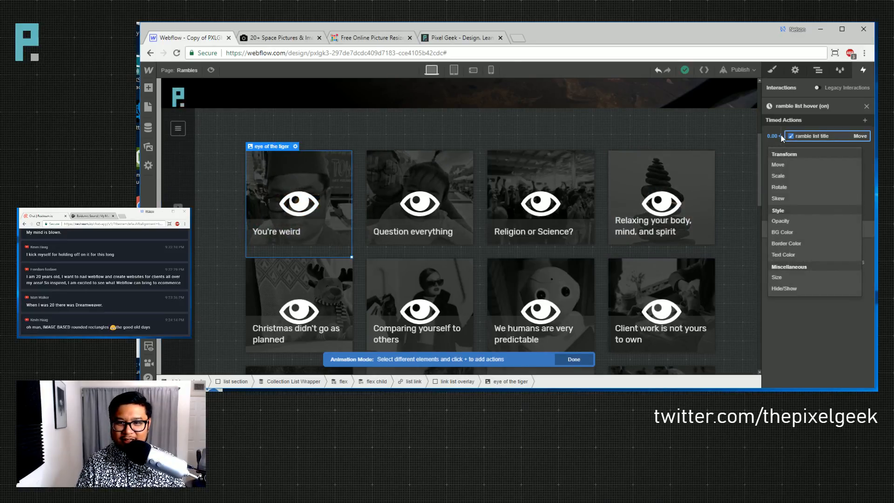
click(783, 166)
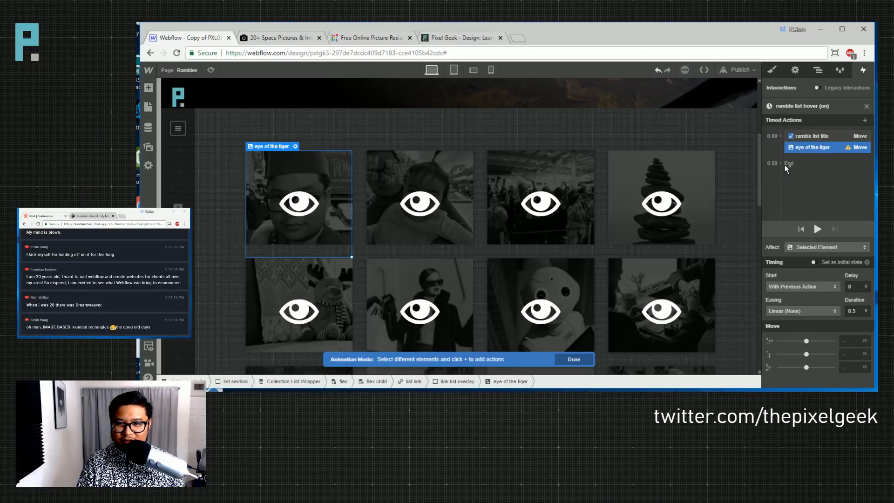
click(815, 263)
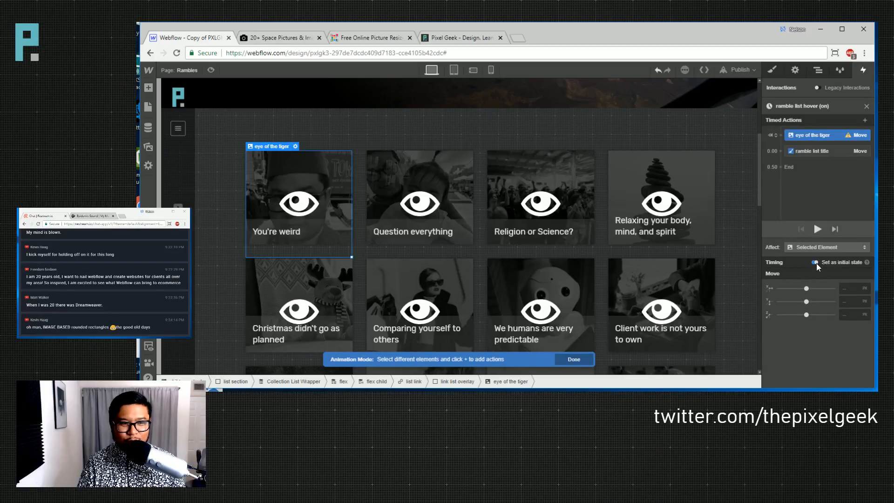
click(847, 300)
text(-)
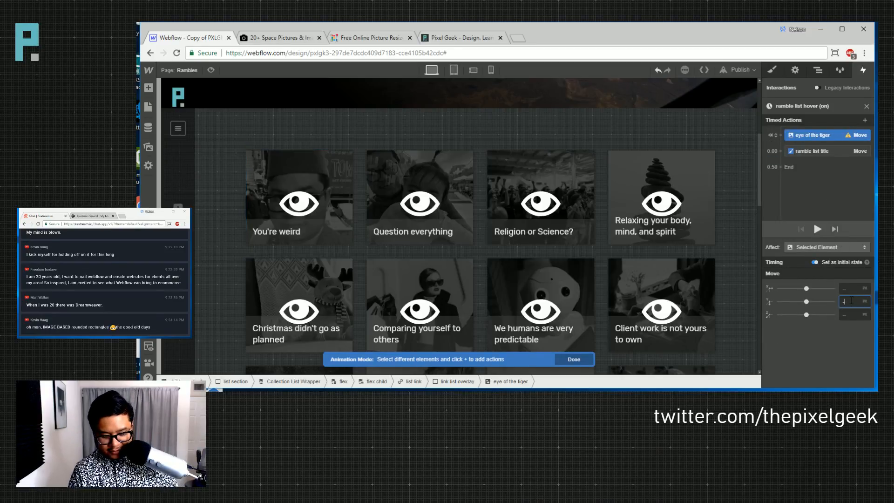
text(100)
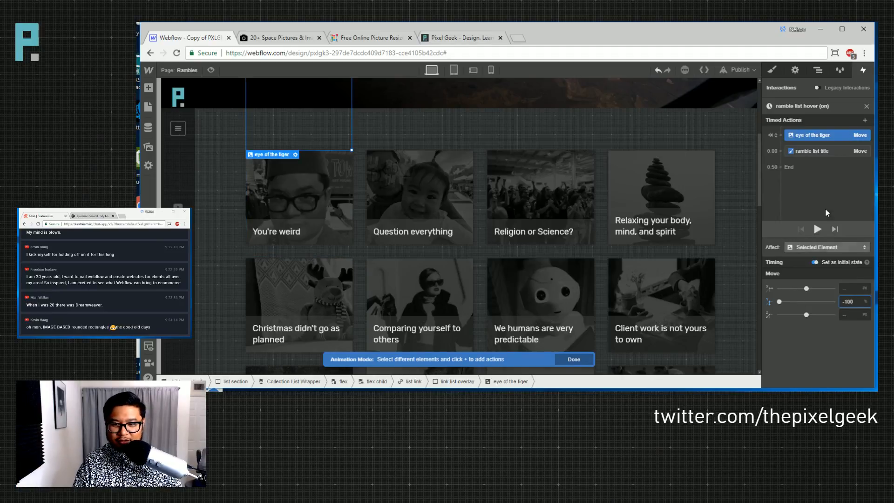
click(828, 247)
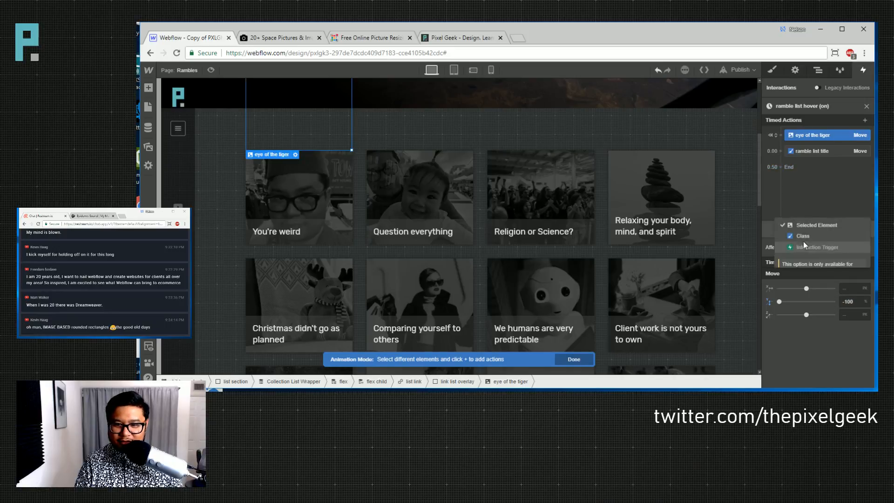
click(828, 240)
click(814, 259)
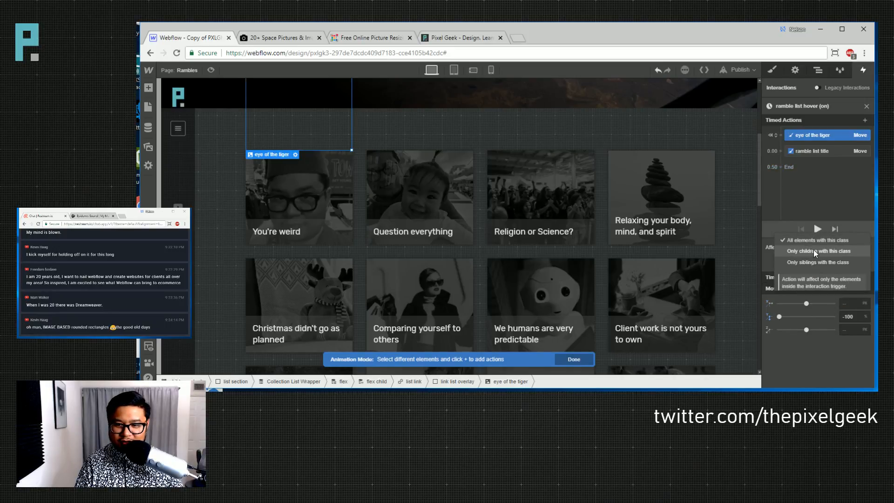
click(814, 249)
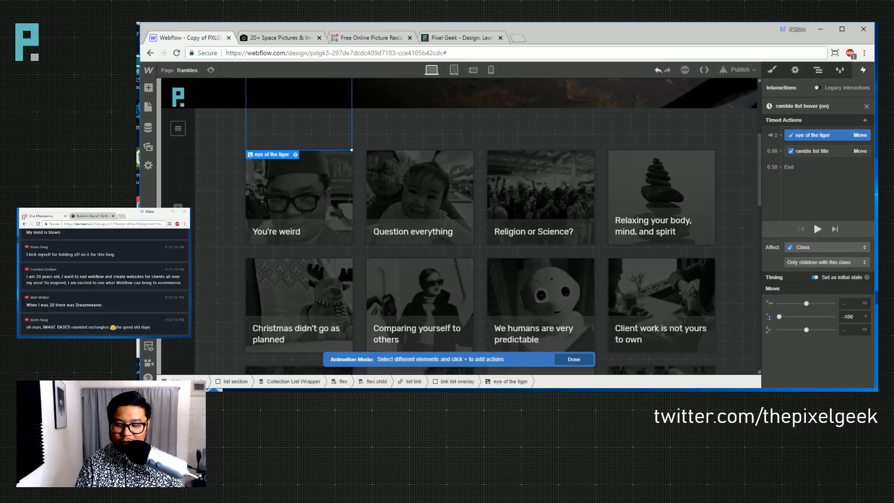
- Add a second eye Move to Y 0 and preview the card hover
click(778, 150)
click(784, 177)
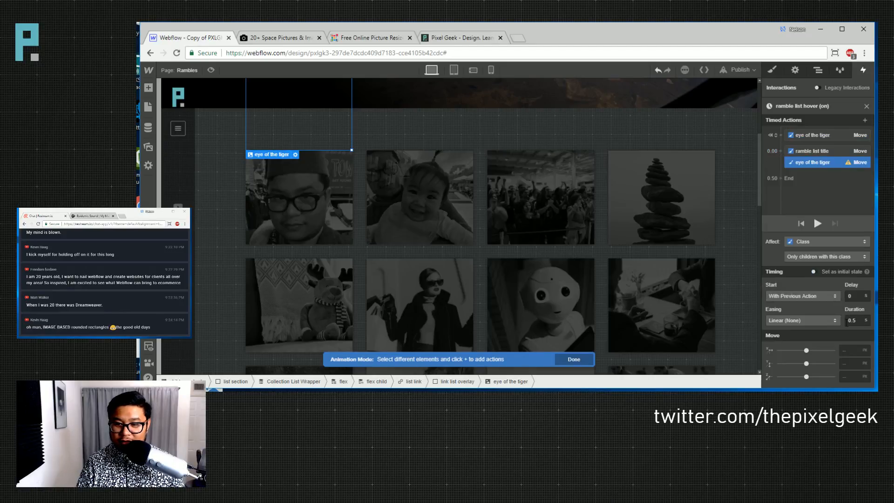
click(847, 363)
text(0)
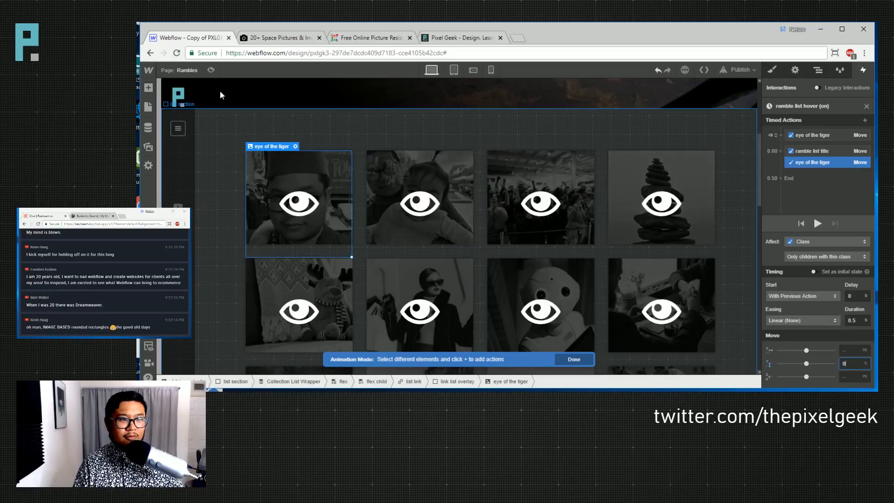
click(215, 71)
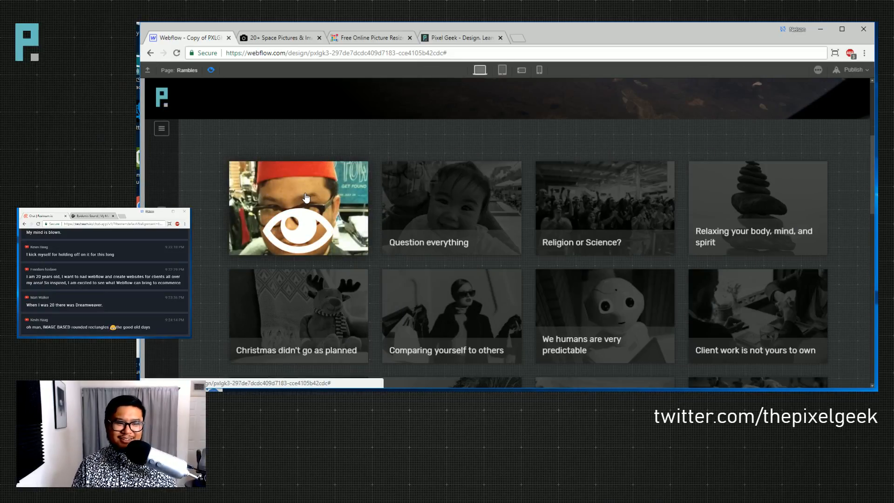
- Return from preview and review the eye's starting-state and final Move actions
click(208, 71)
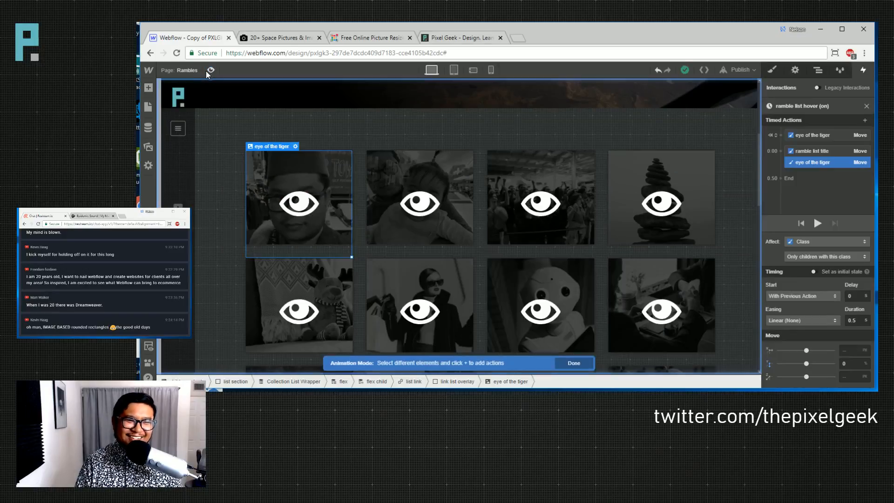
click(806, 135)
click(814, 163)
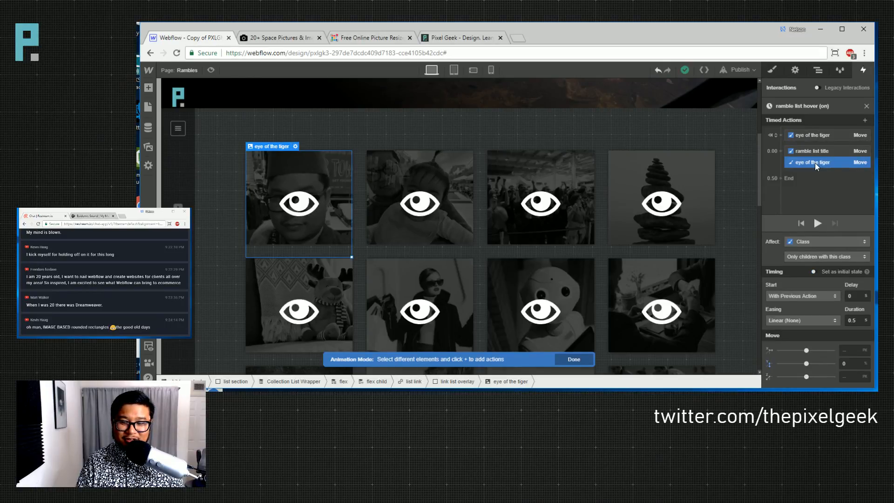
click(814, 136)
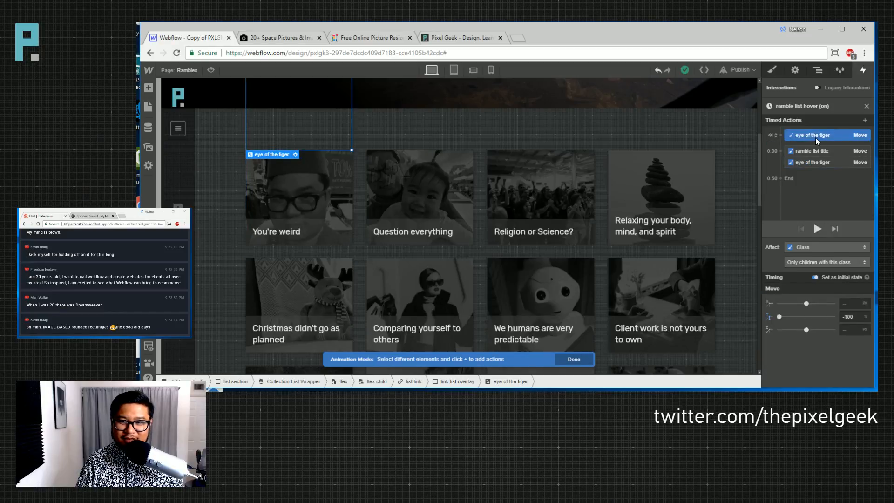
- Close the hover-on editor and open the 'ramble list hover (out)' animation
click(867, 106)
scroll(818, 265, down, 5)
scroll(818, 262, down, 5)
click(822, 310)
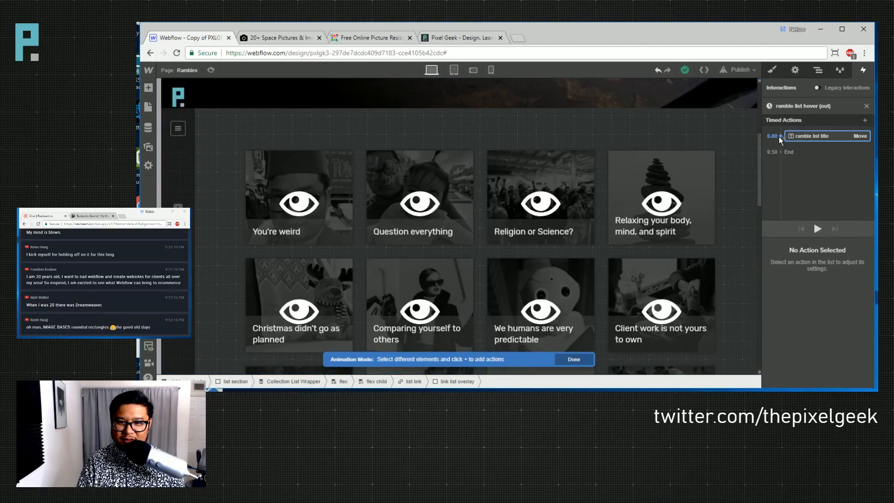
- Add a Move for the eye of the tiger image to Y -100% and preview the hover-out
click(299, 203)
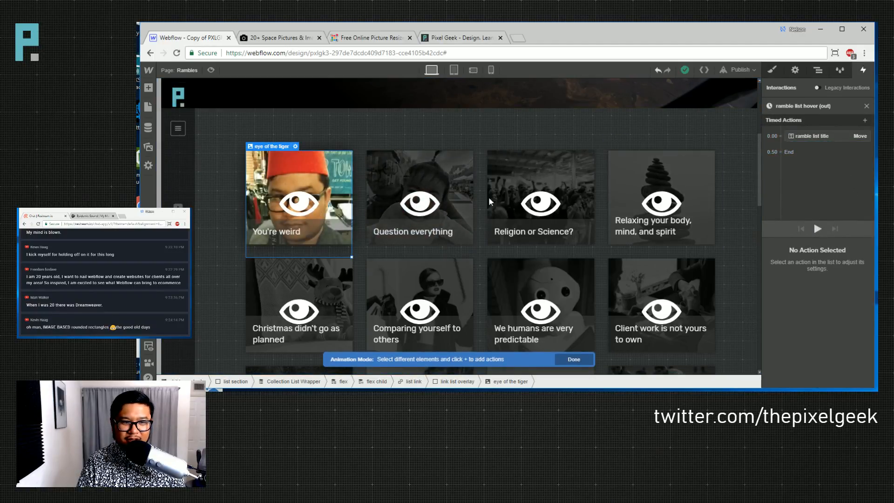
click(779, 135)
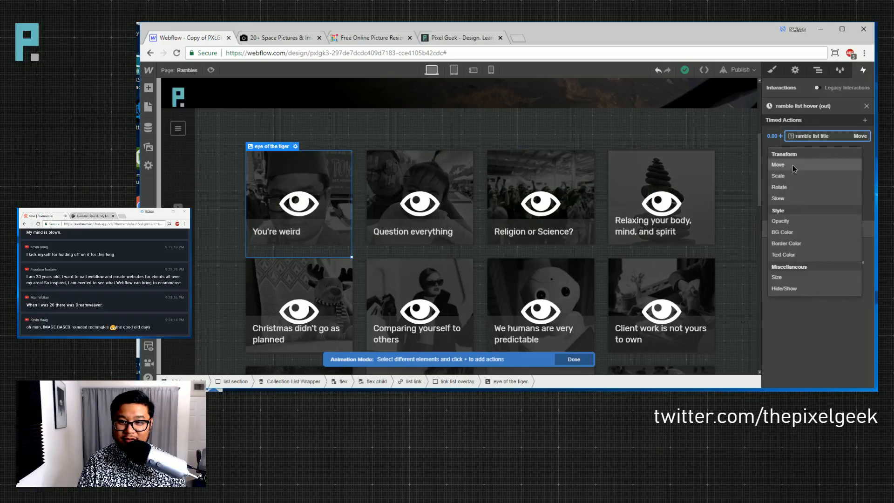
click(793, 164)
click(843, 352)
text(-100%)
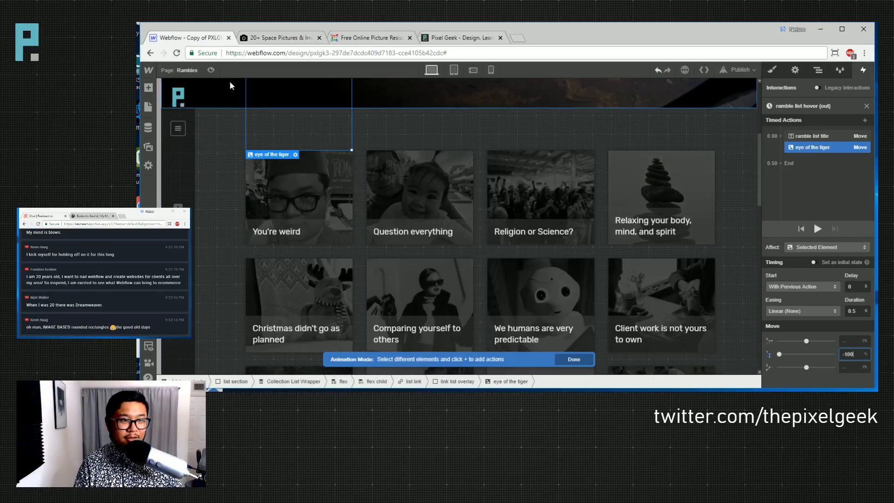
click(210, 69)
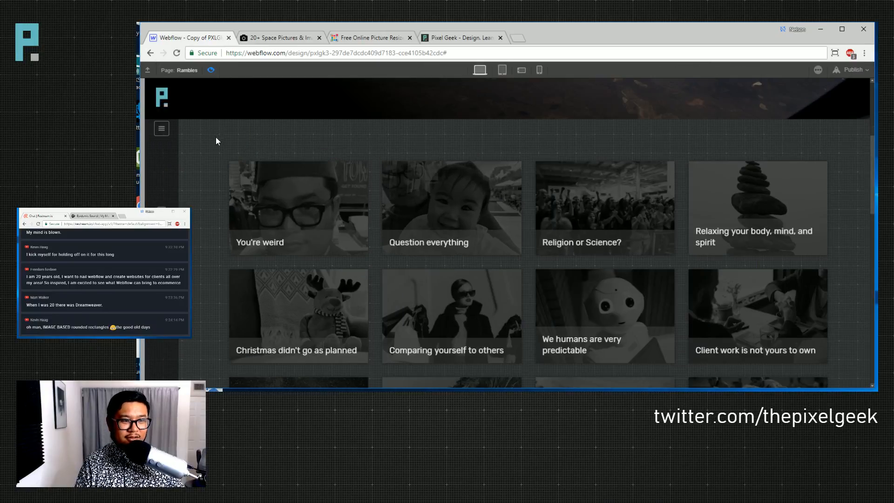
click(211, 70)
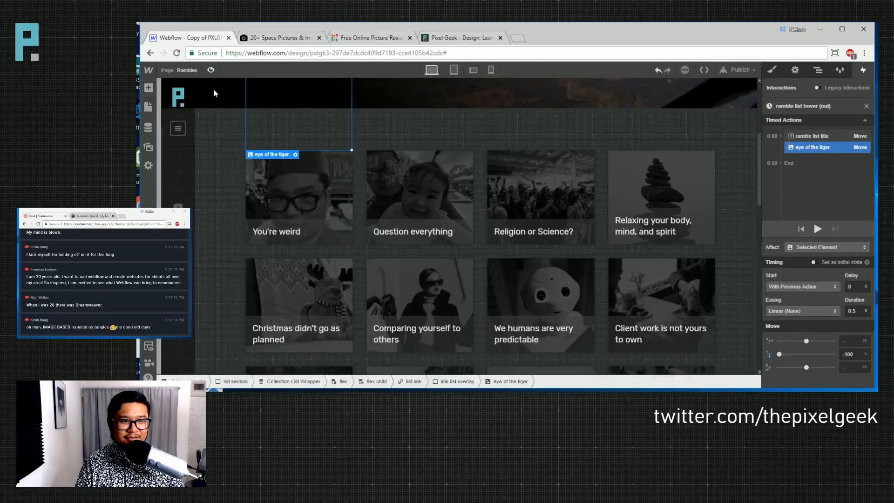
- Give the eye's Move Out Quint easing and close the hover-out editor
click(796, 311)
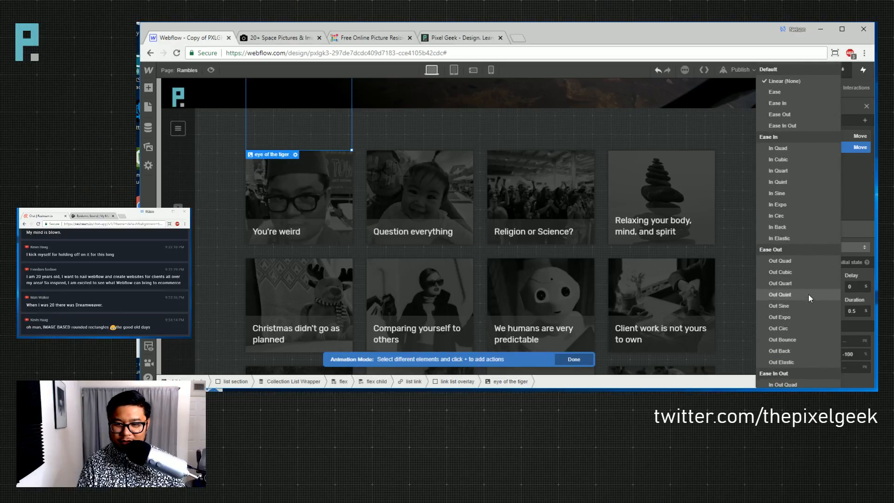
click(808, 294)
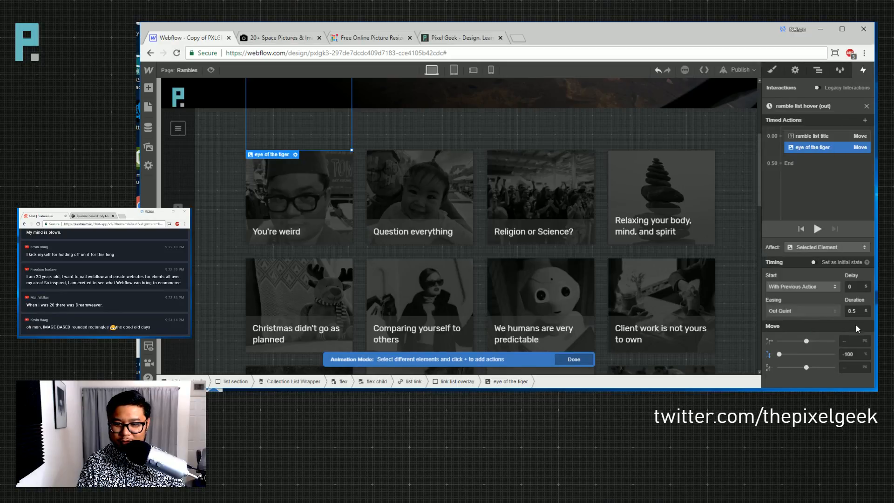
click(866, 106)
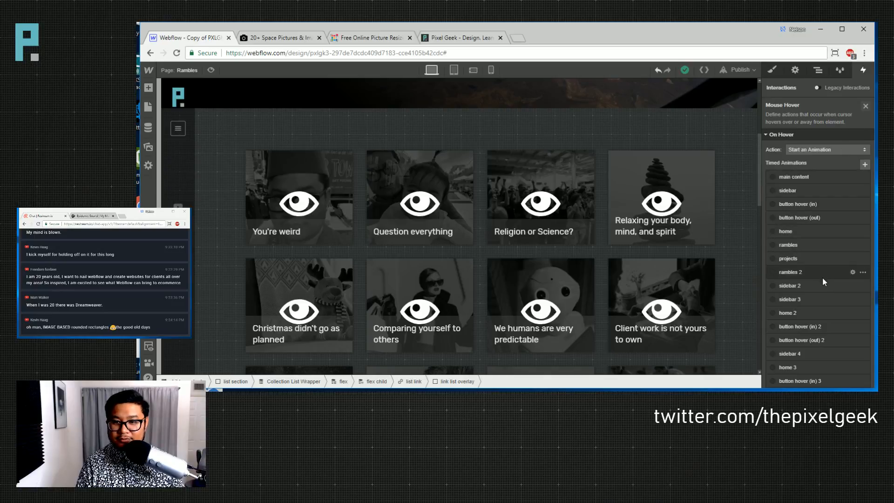
- Set the second eye Move in 'ramble list hover (on)' to Out Quint easing and preview it
scroll(820, 261, down, 5)
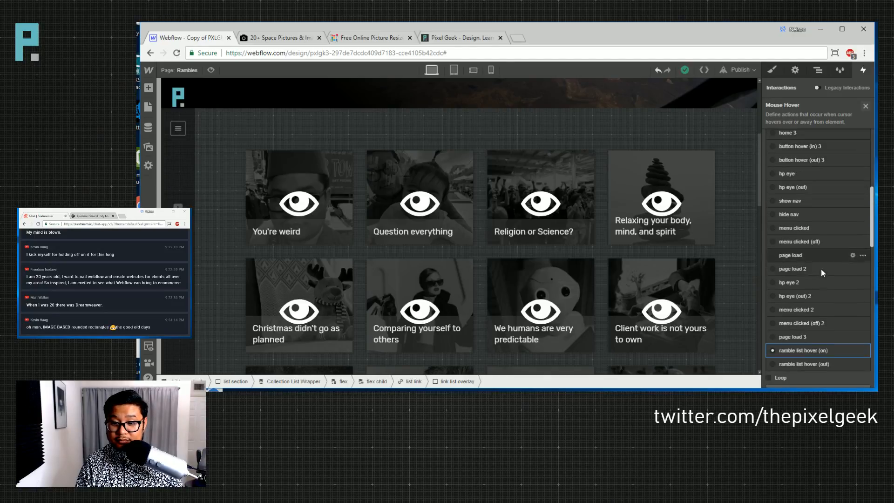
click(833, 350)
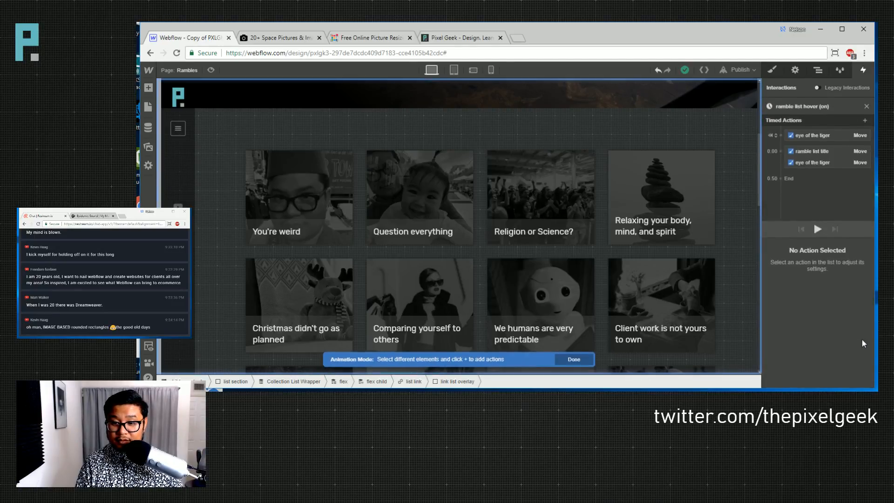
click(810, 162)
click(806, 318)
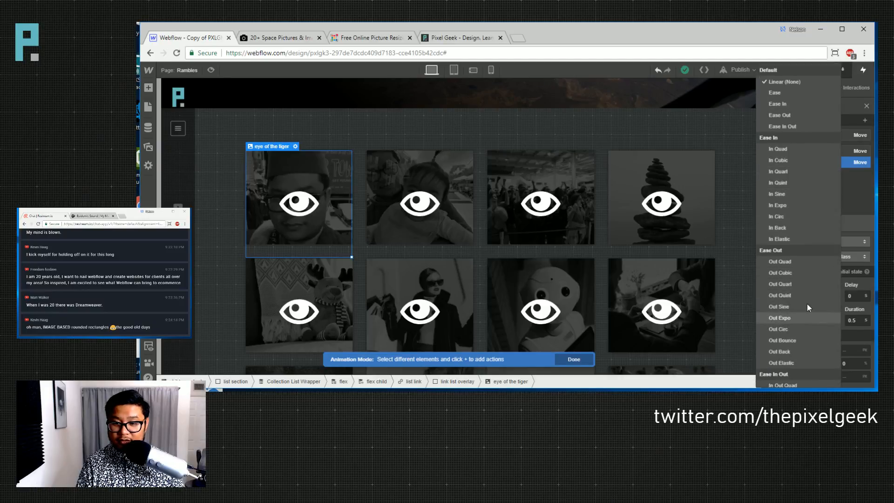
click(802, 294)
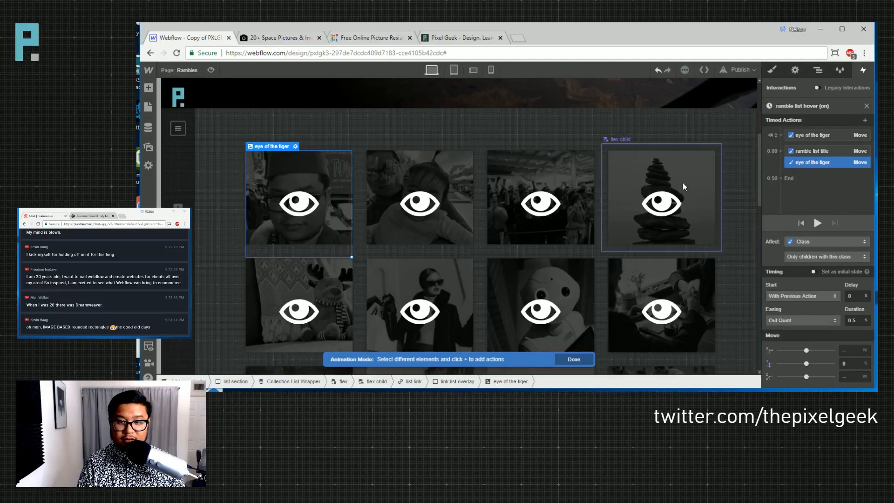
click(359, 131)
click(210, 70)
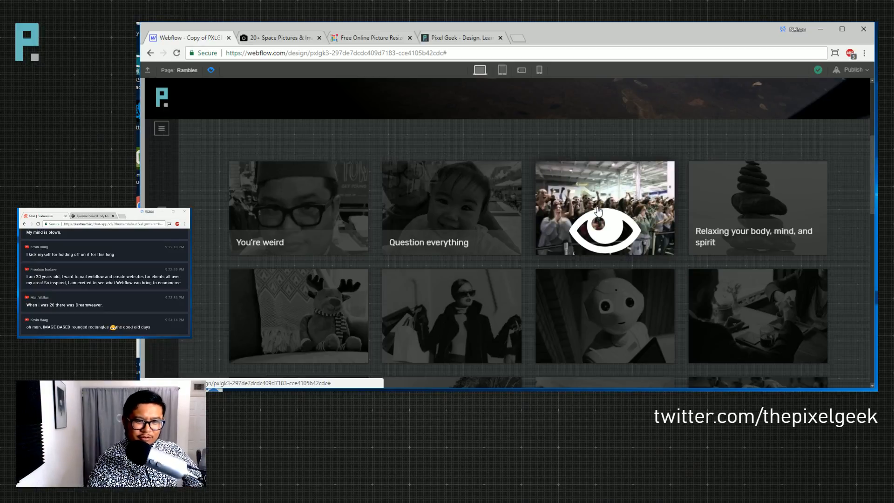
click(211, 70)
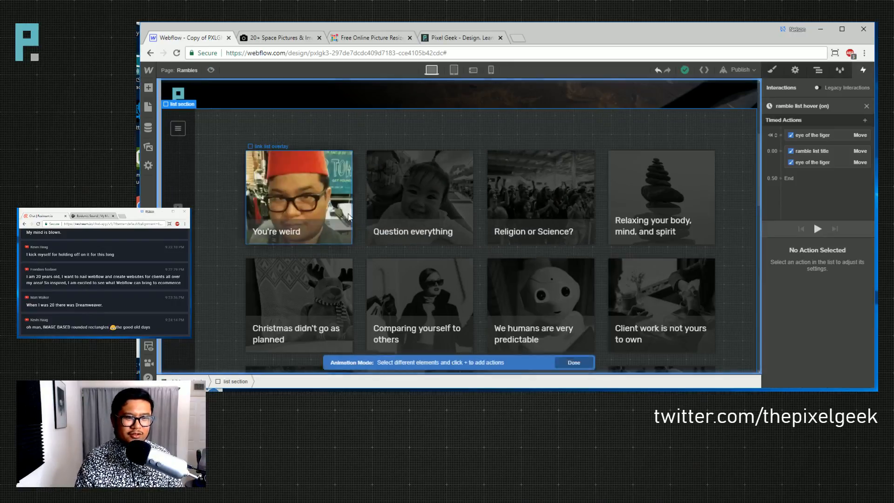
- Select the eye of the tiger image in the Navigator and show its Style settings
click(817, 70)
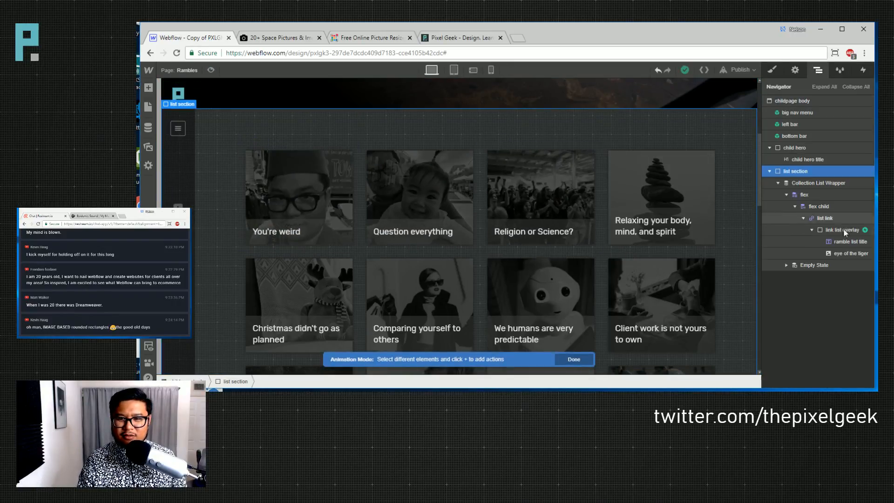
click(848, 254)
click(772, 70)
scroll(810, 279, down, 10)
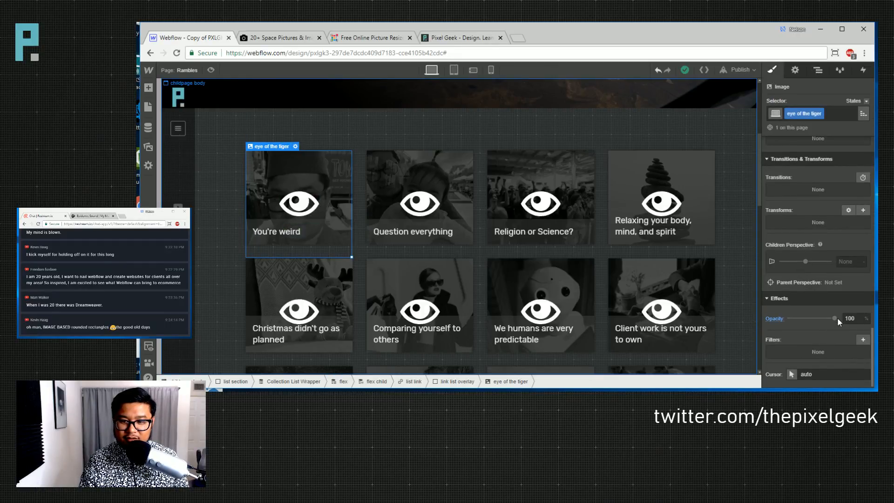
- Drag the eye image opacity down to 29% and preview the faded eyes on hover
drag(832, 318, 805, 319)
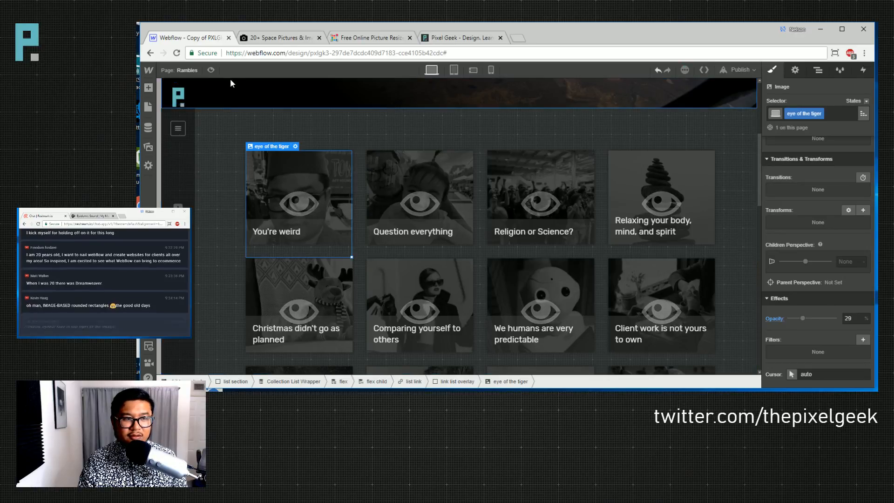
click(211, 70)
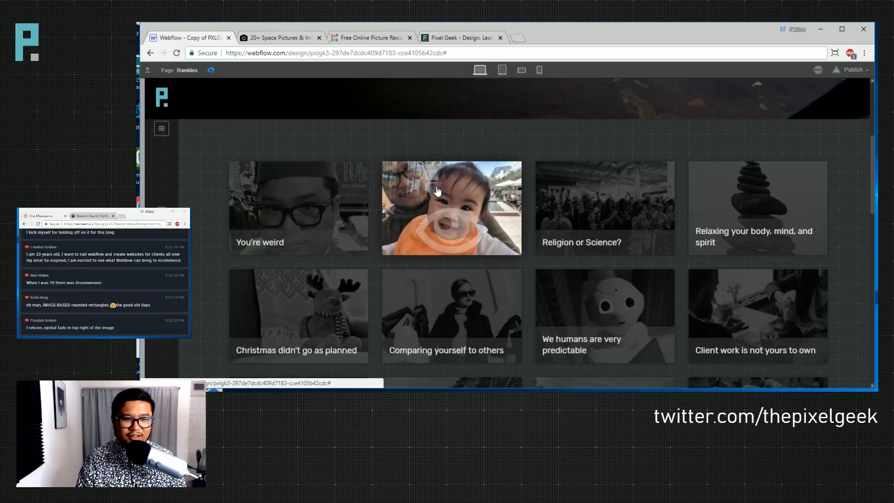
- Open 'ramble list hover (on)' from the link list overlay's Mouse Hover trigger
click(209, 73)
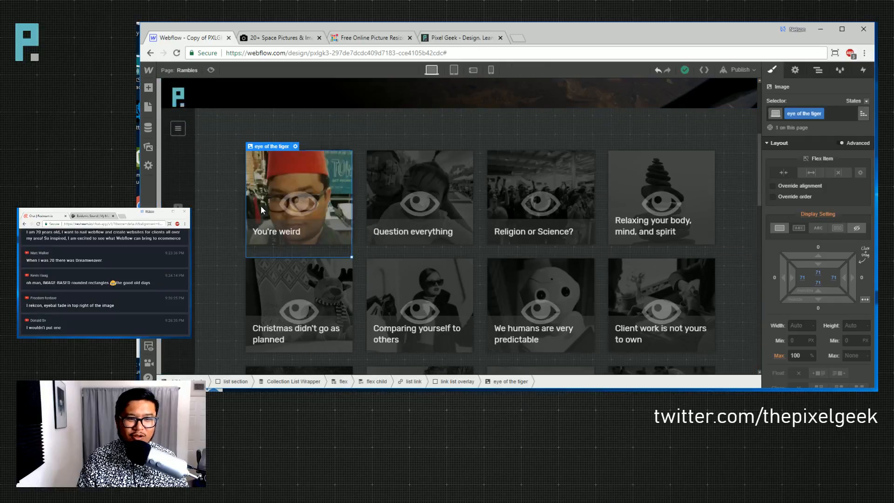
click(817, 70)
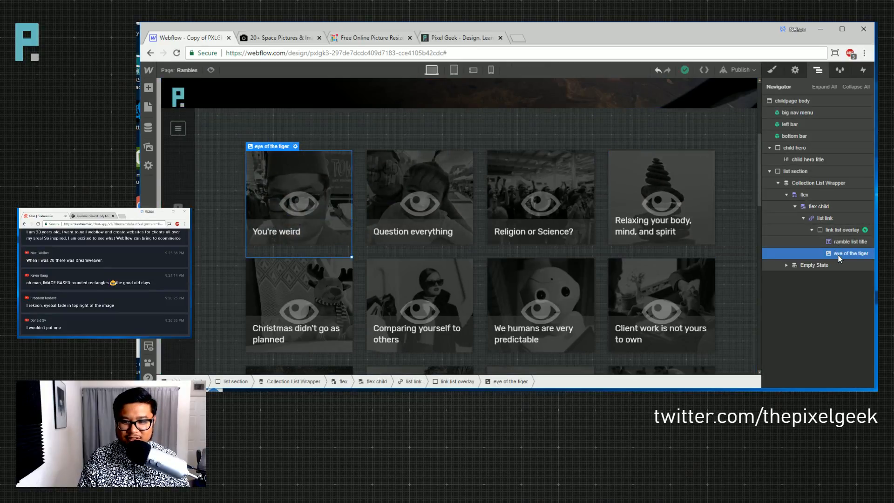
click(842, 230)
click(862, 70)
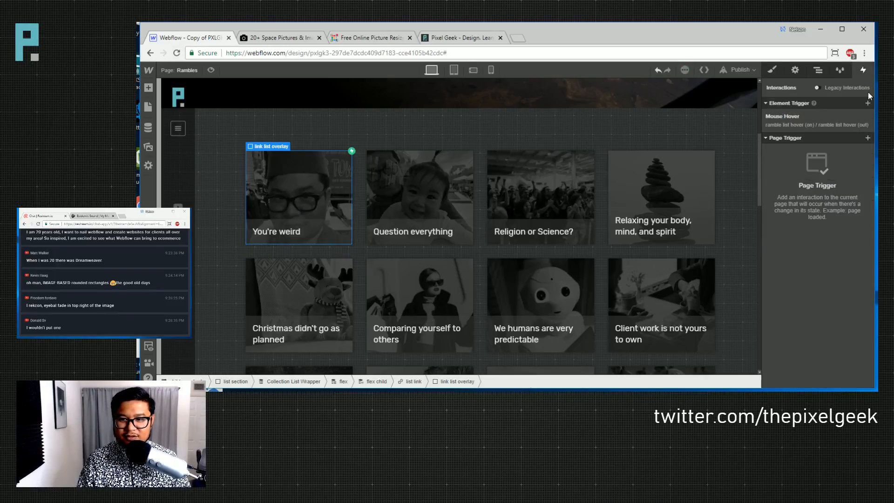
click(801, 127)
scroll(812, 232, down, 10)
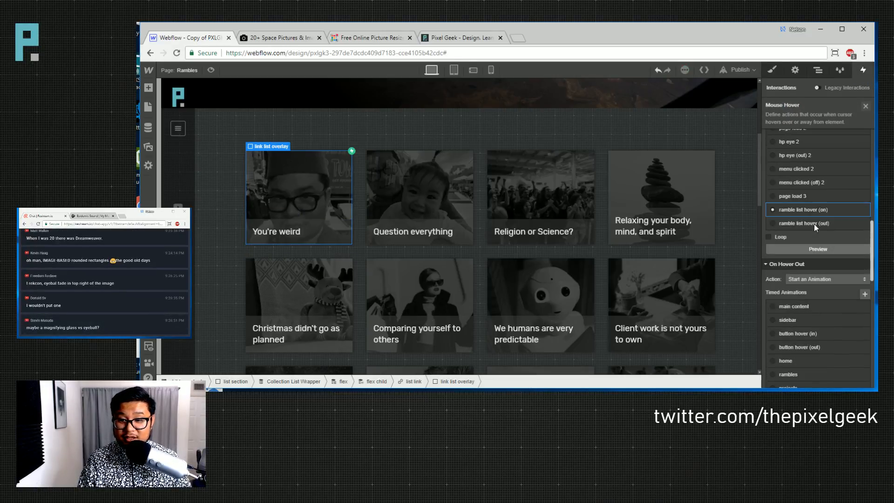
click(806, 210)
- Delete both eye of the tiger Move actions from the hover-on animation
click(825, 164)
key(Delete)
click(818, 136)
key(Delete)
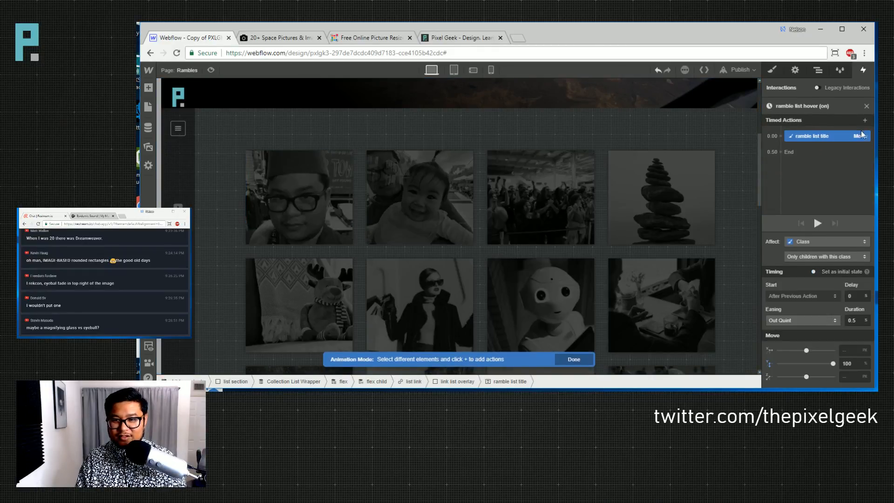
click(866, 106)
- Check the 'ramble list hover (out)' actions, then preview the hover
scroll(834, 278, down, 5)
click(804, 289)
click(827, 141)
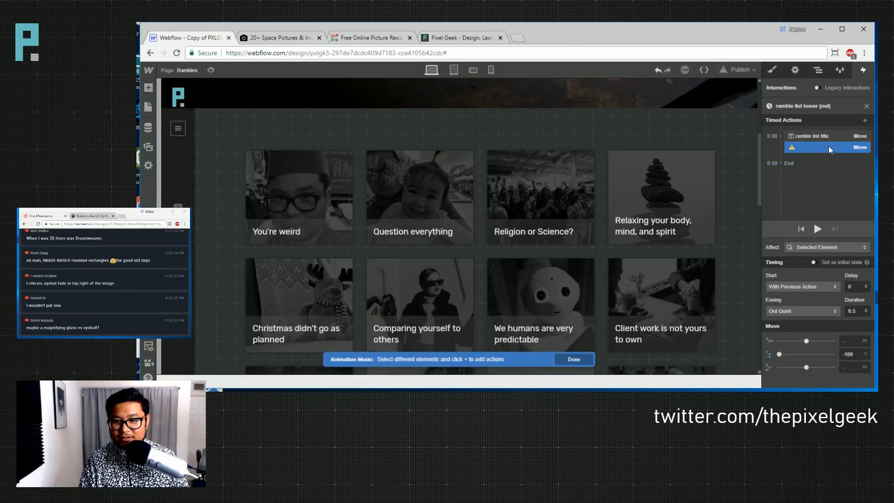
click(578, 138)
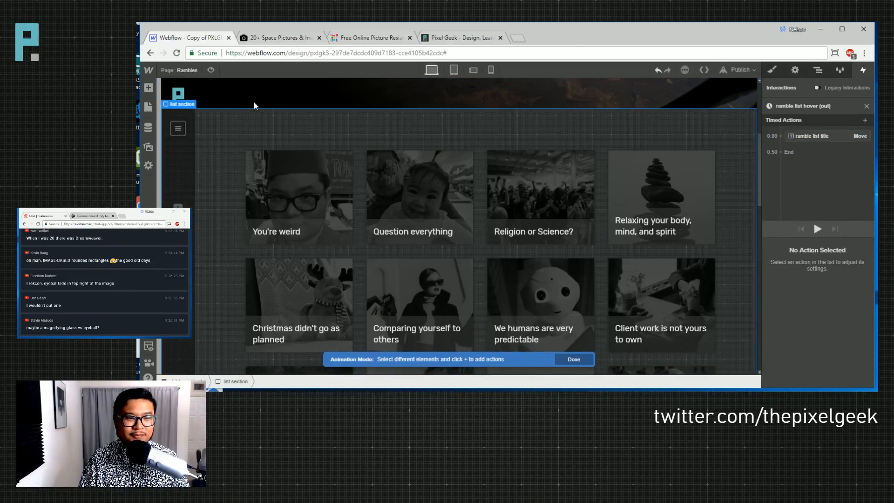
click(210, 70)
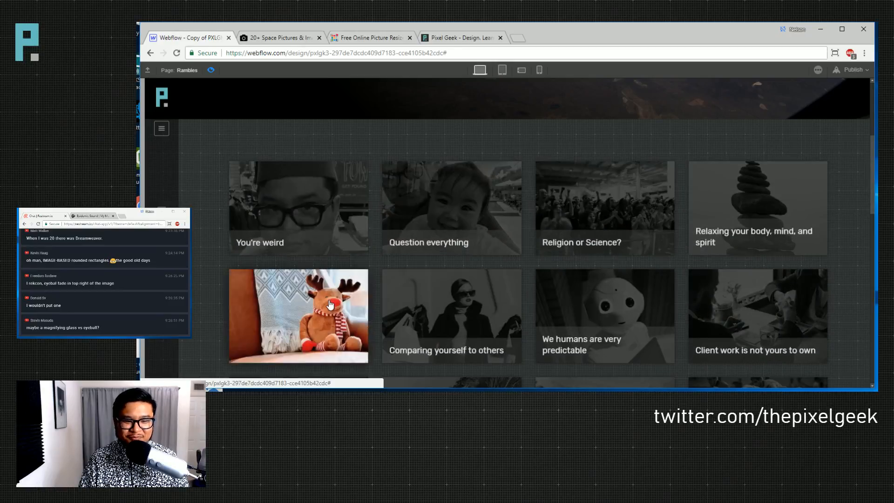
- Scroll the preview down the card grid and back up to the space-photo hero, testing hovers
scroll(331, 308, down, 3)
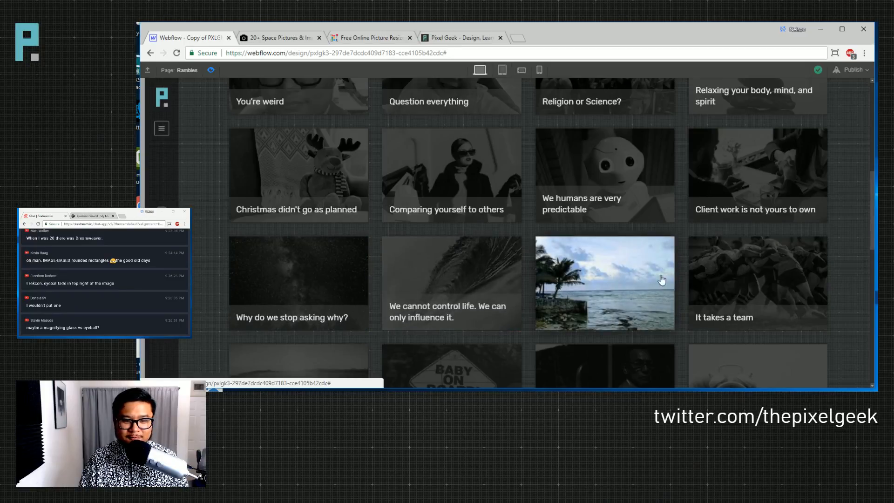
scroll(446, 316, down, 3)
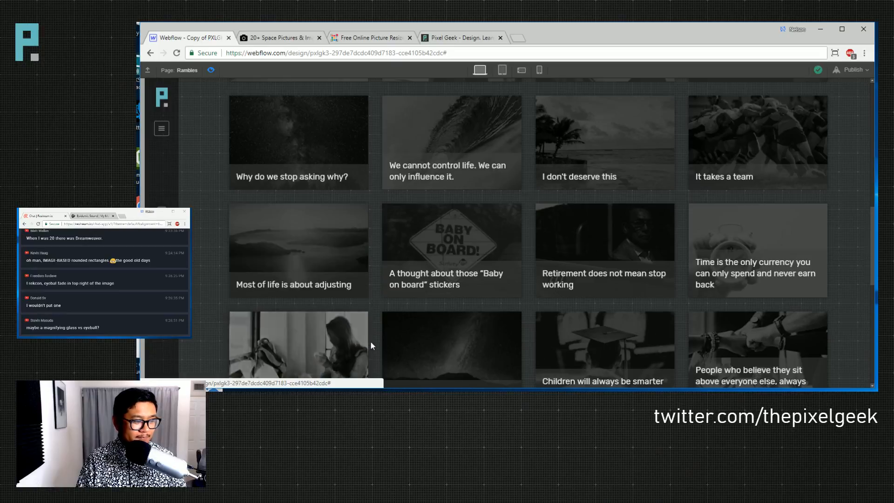
scroll(293, 272, up, 4)
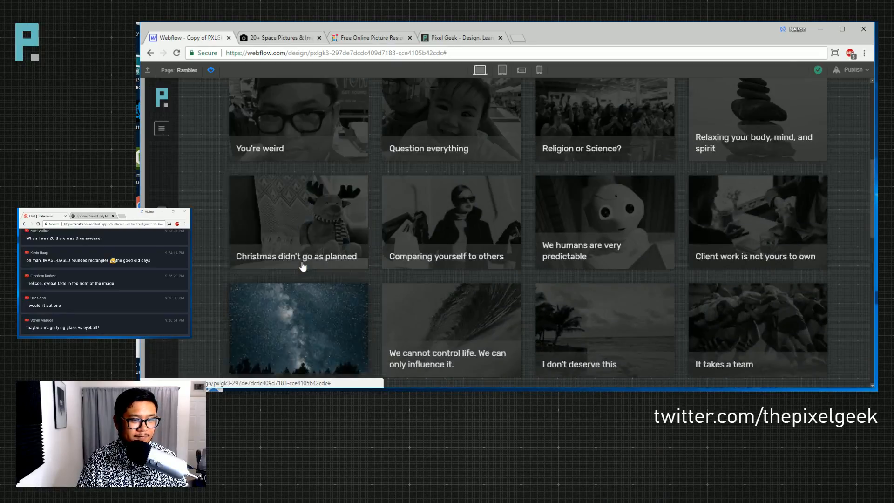
scroll(472, 205, up, 2)
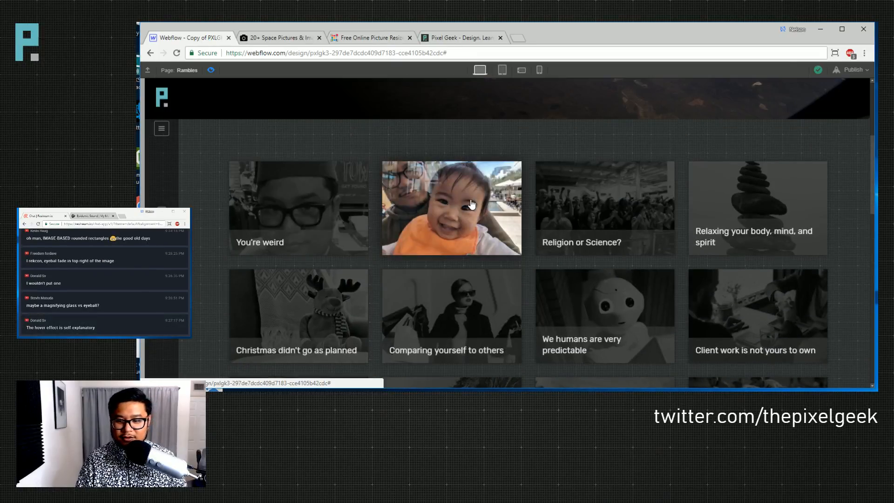
scroll(472, 205, up, 2)
scroll(470, 203, up, 3)
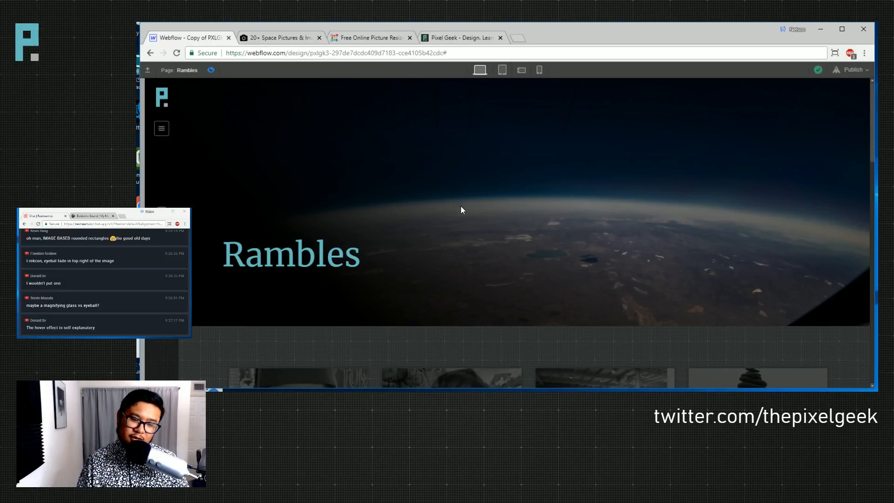
scroll(460, 205, down, 1)
scroll(460, 205, down, 3)
scroll(460, 206, up, 4)
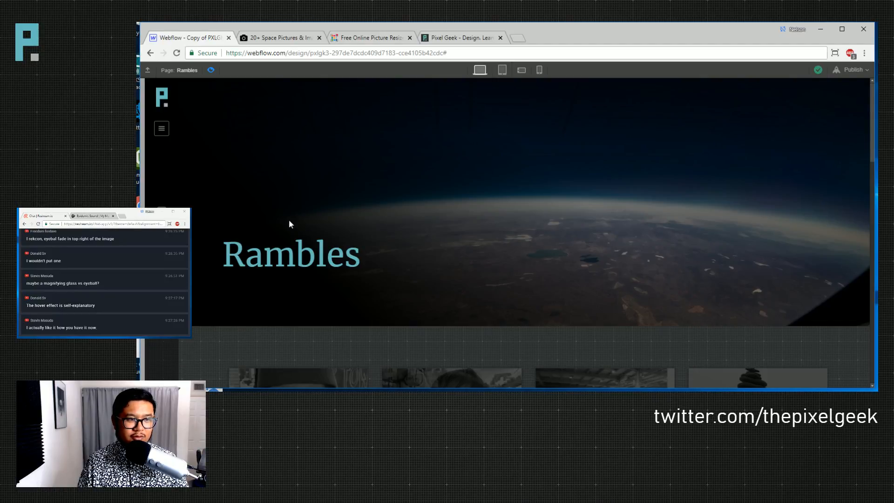
- Visit the Videos Template and Vlogs Template pages, scrolling through the Vlogs layout
click(188, 70)
scroll(208, 297, down, 5)
click(172, 371)
key(p)
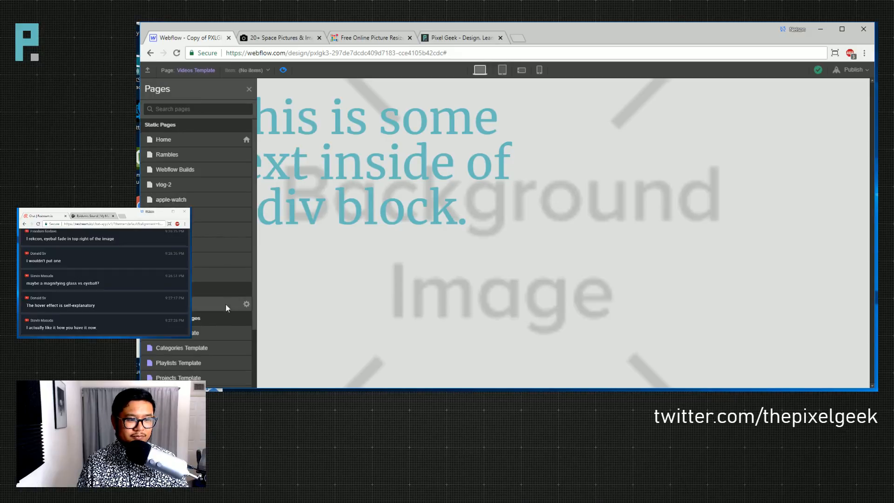
click(181, 378)
scroll(465, 323, down, 2)
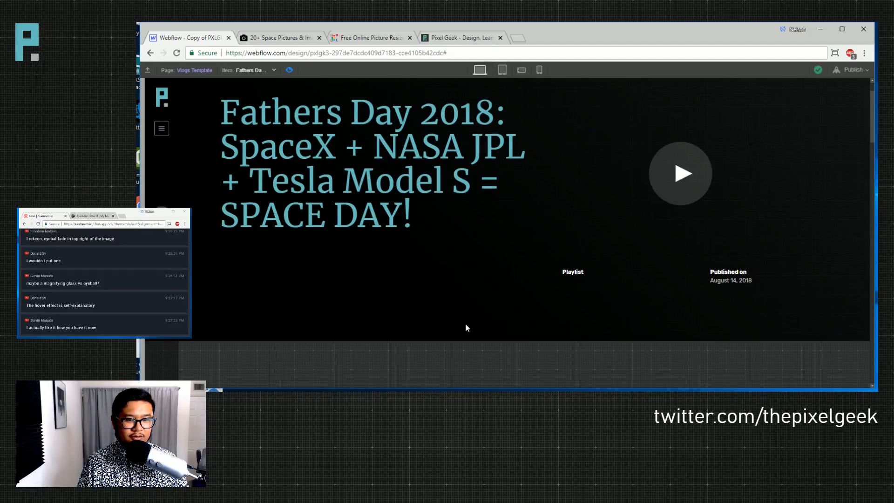
scroll(465, 324, down, 6)
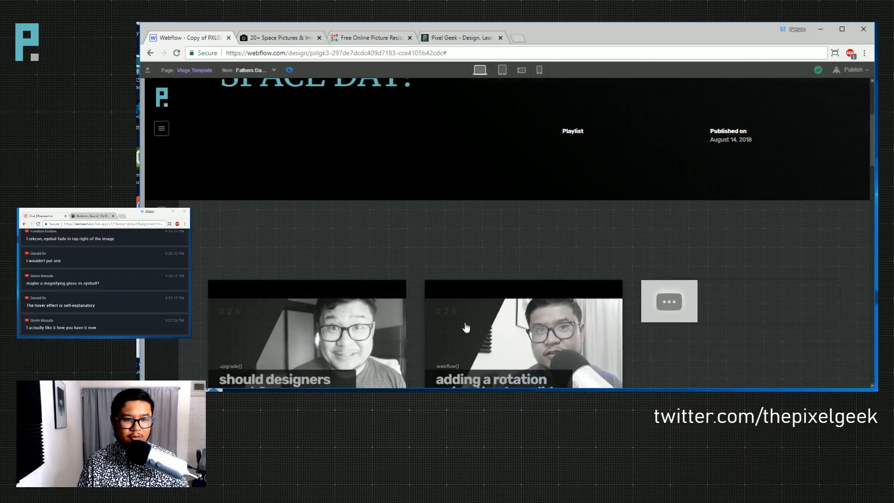
scroll(464, 323, up, 6)
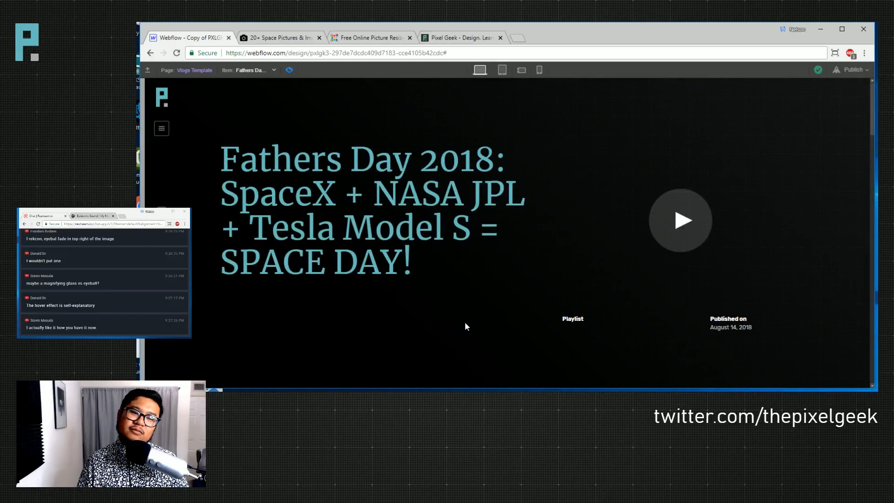
scroll(465, 323, down, 6)
scroll(464, 326, up, 6)
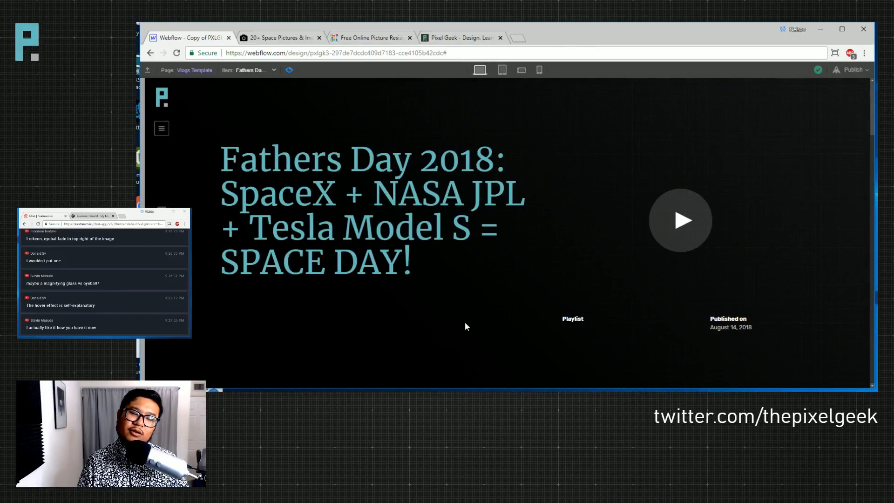
scroll(463, 326, down, 6)
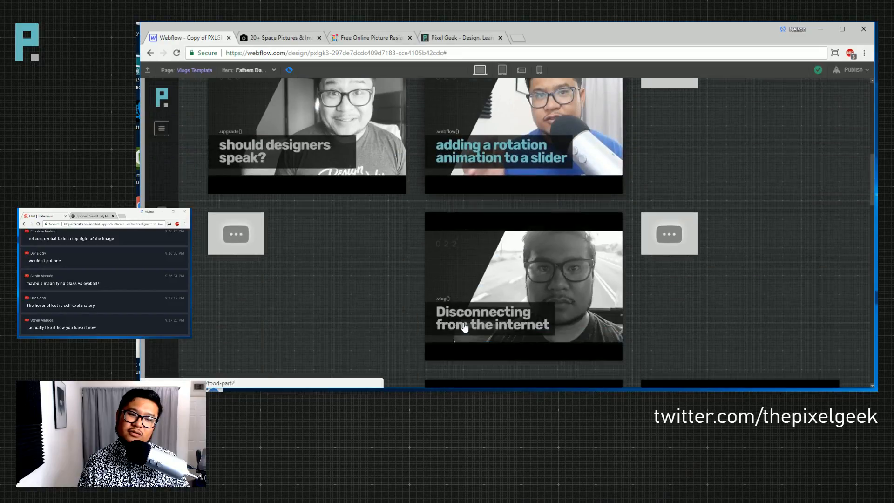
scroll(464, 328, up, 6)
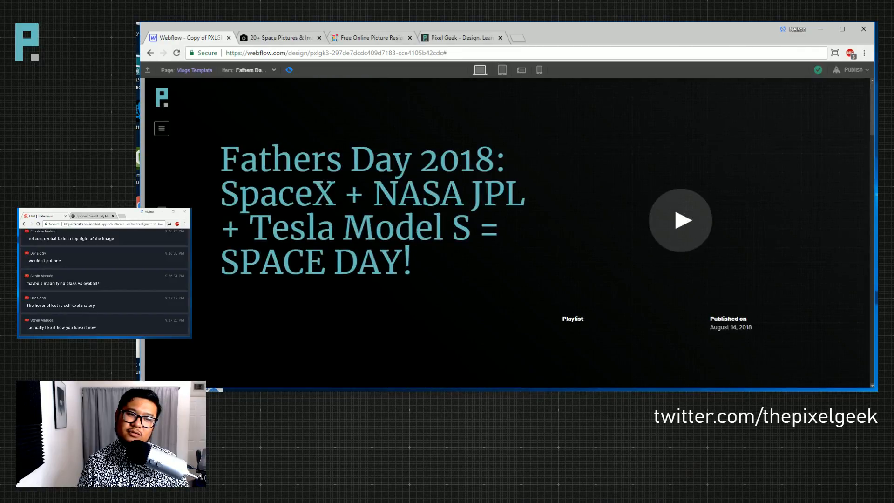
- Return to the Rambles page and scroll from the hero to the thumbnails and back
click(177, 75)
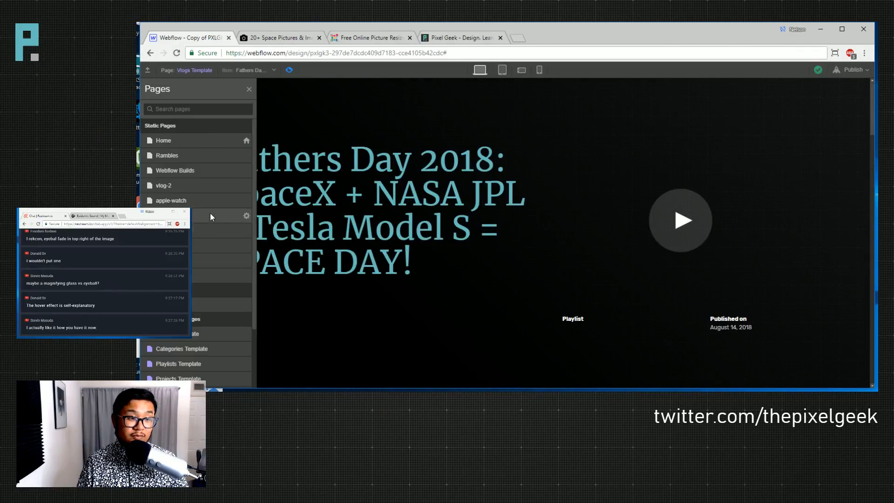
click(202, 155)
scroll(453, 322, down, 2)
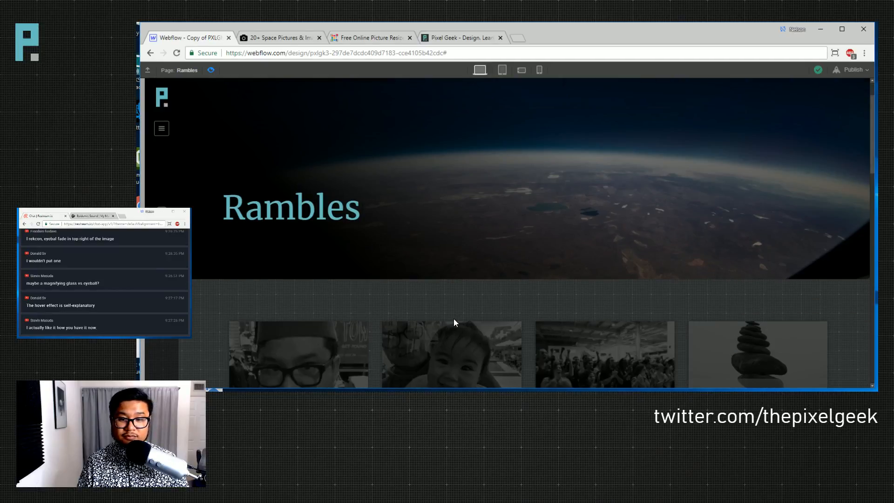
scroll(778, 279, up, 2)
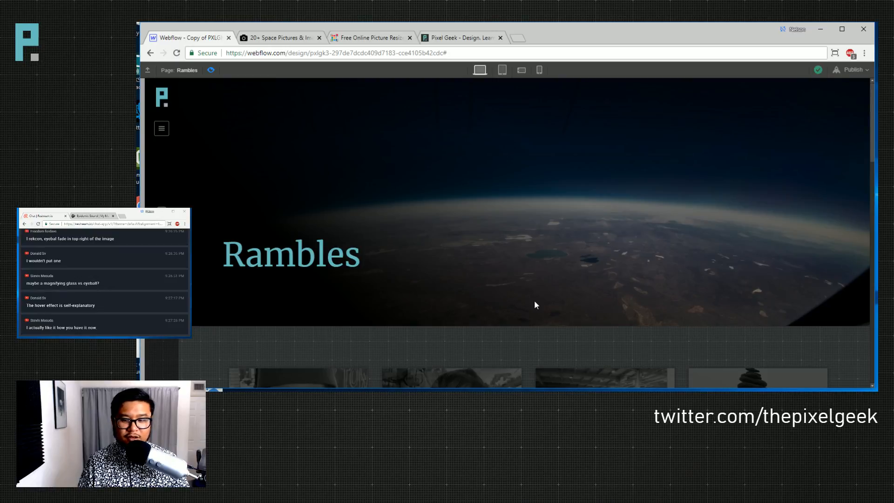
scroll(534, 301, down, 4)
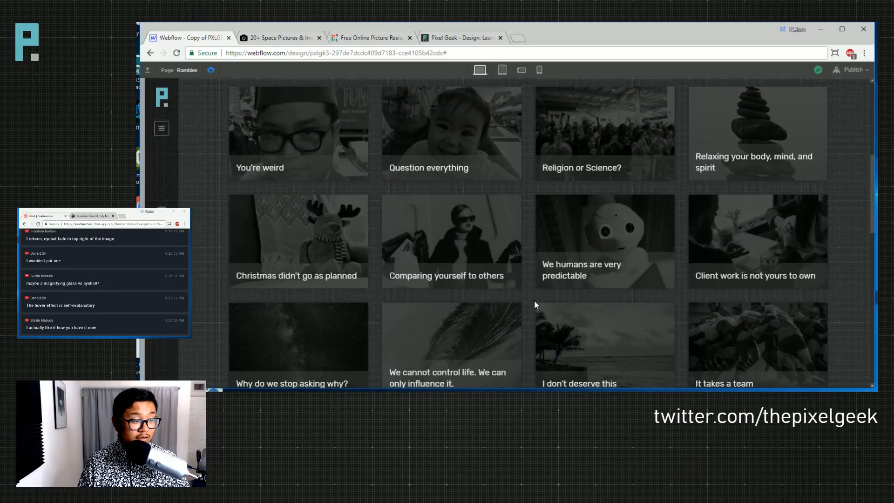
scroll(534, 301, up, 4)
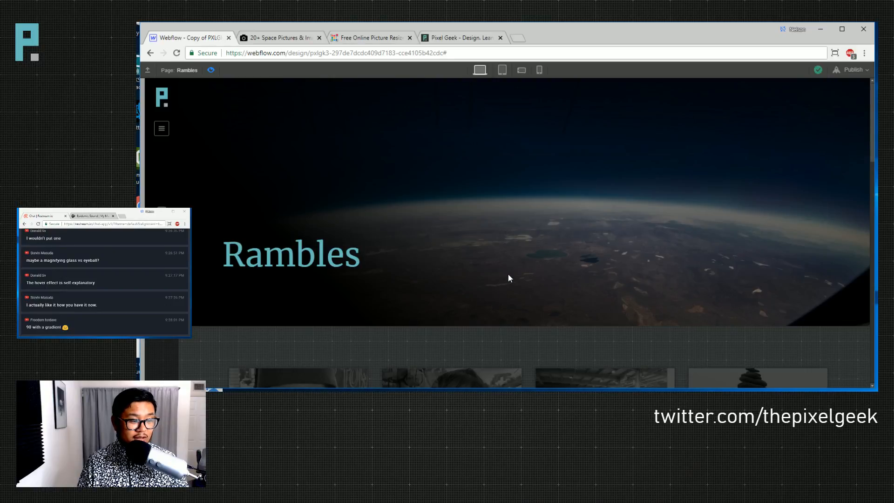
- Select the child hero and enter a height of 90 on its base class
click(212, 71)
click(455, 296)
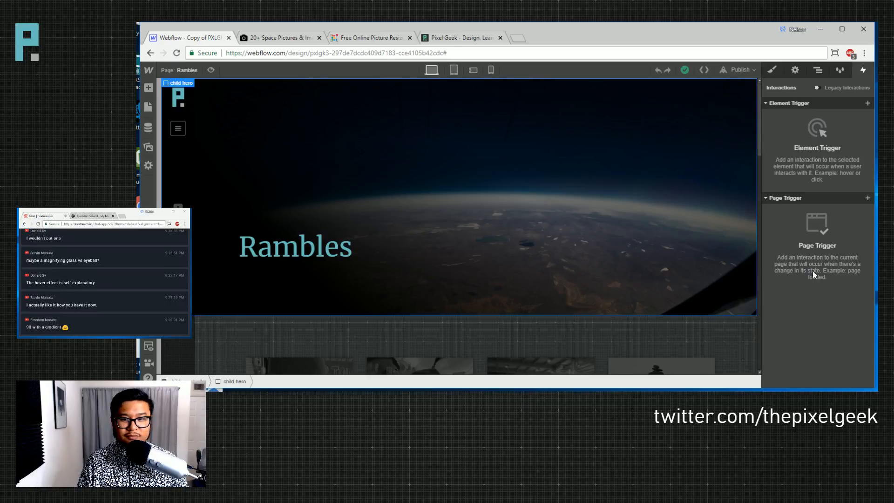
click(771, 69)
scroll(827, 326, down, 5)
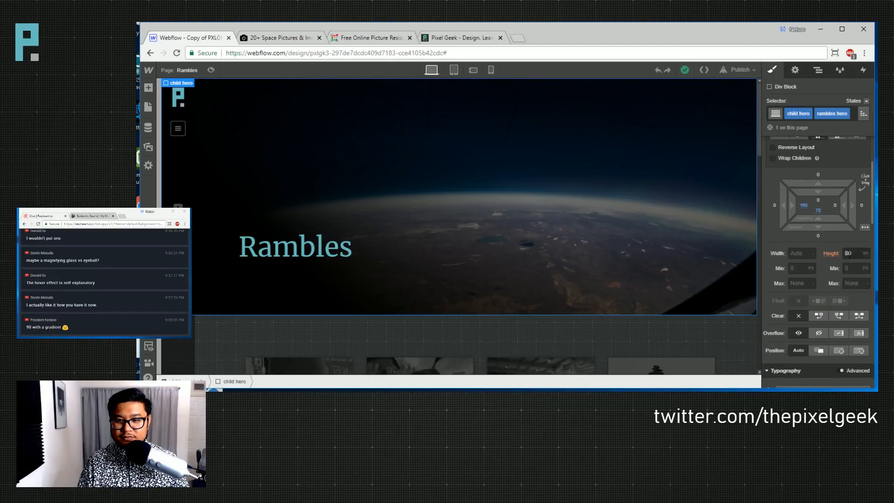
click(863, 113)
click(816, 135)
click(827, 254)
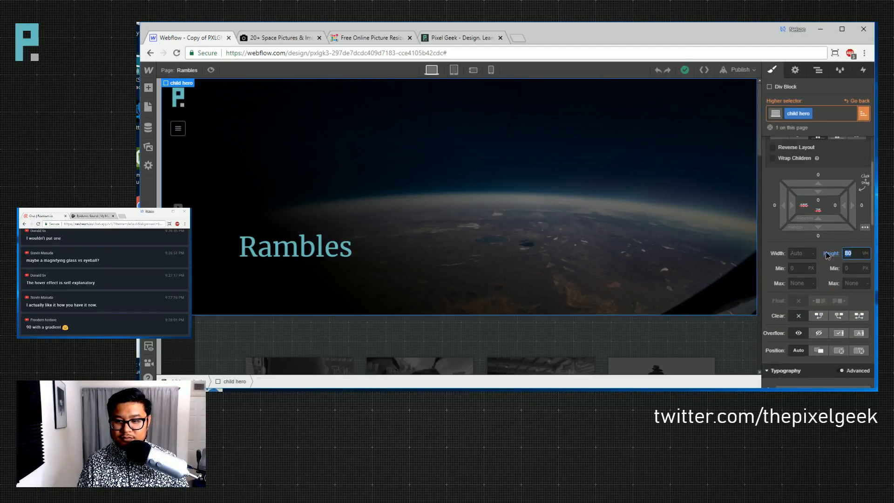
text(90)
- Move the rambles hero's dark linear-gradient stop to 72%
scroll(828, 315, down, 5)
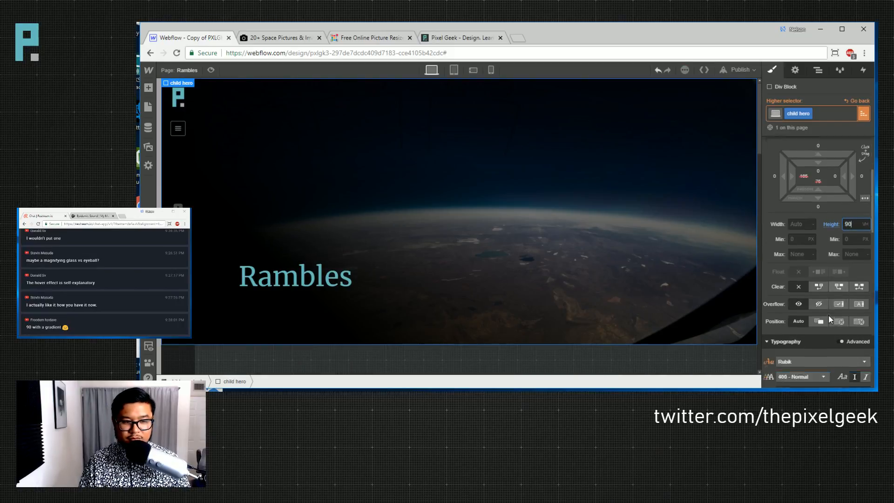
scroll(828, 313, down, 1)
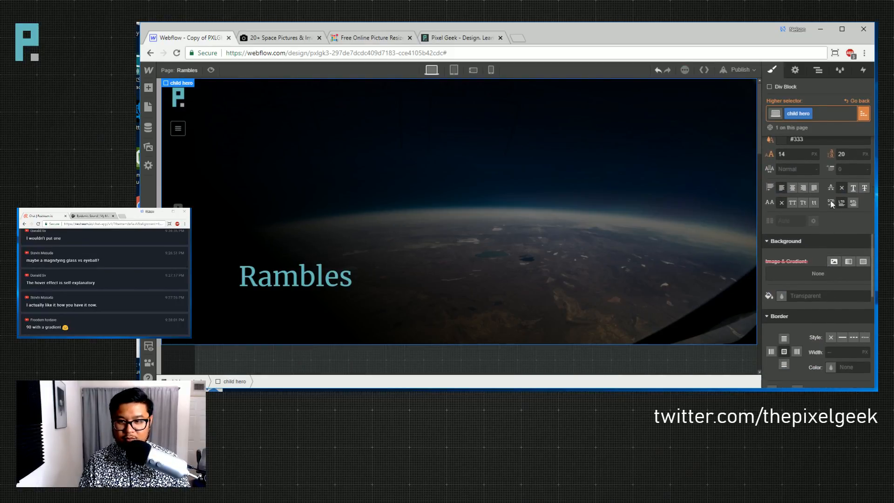
click(857, 101)
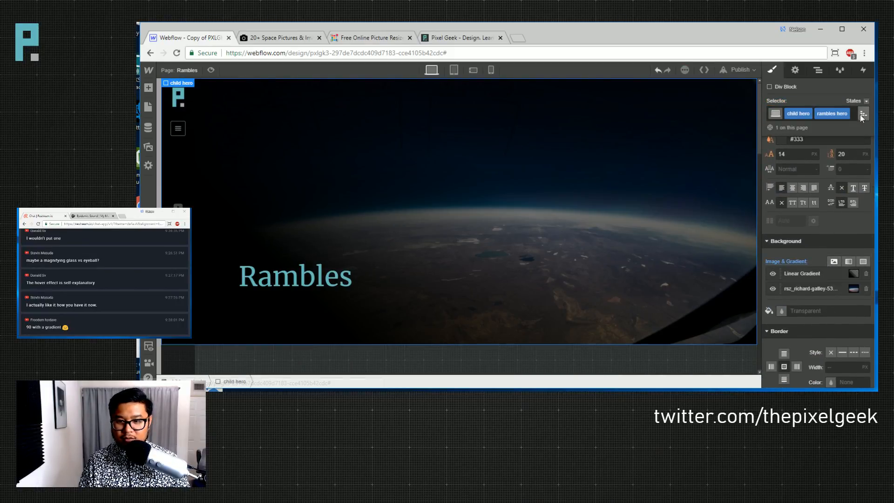
click(803, 275)
mouse_move(847, 249)
mouse_down()
mouse_move(838, 246)
mouse_move(847, 249)
mouse_up()
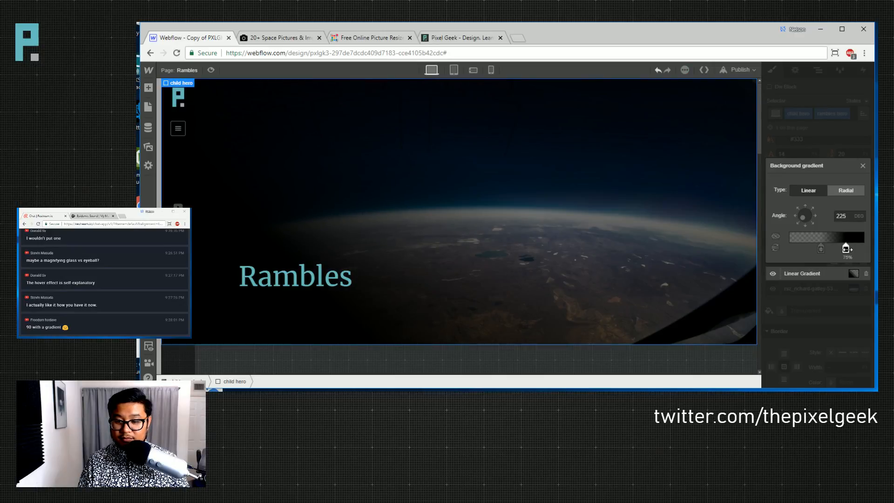
click(834, 307)
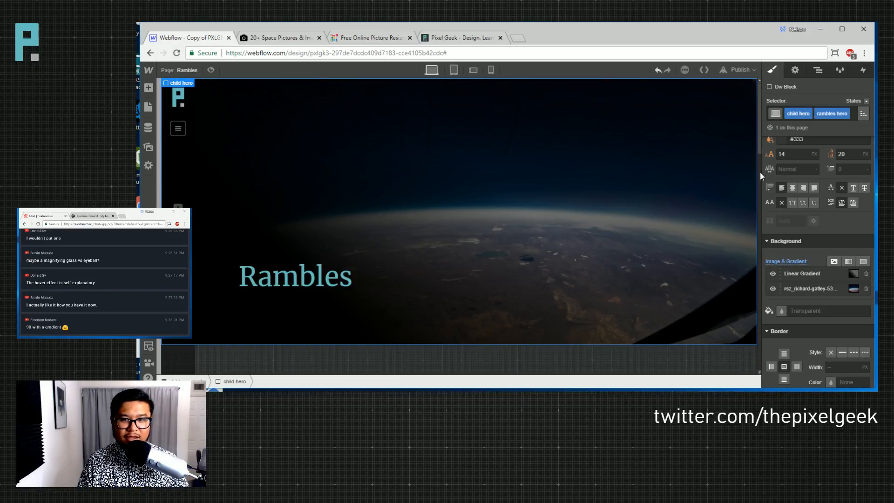
- Switch back to the base child hero class and enter new height values
click(862, 114)
click(816, 145)
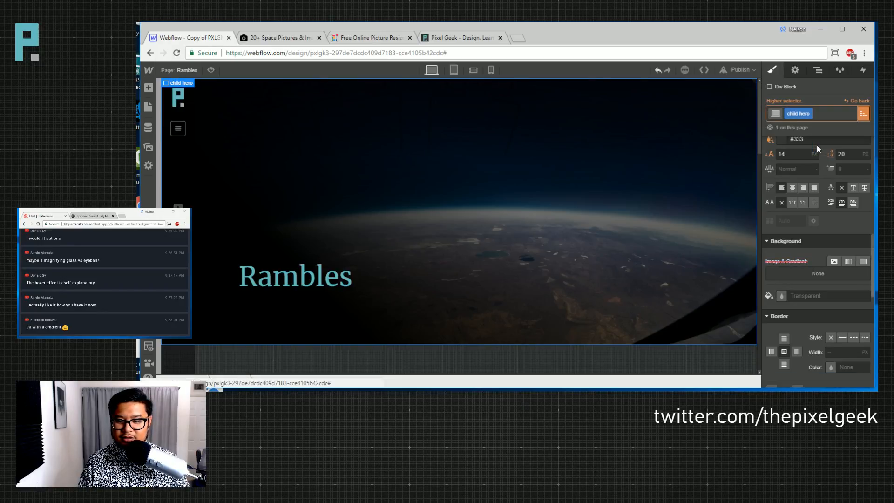
scroll(817, 242, up, 5)
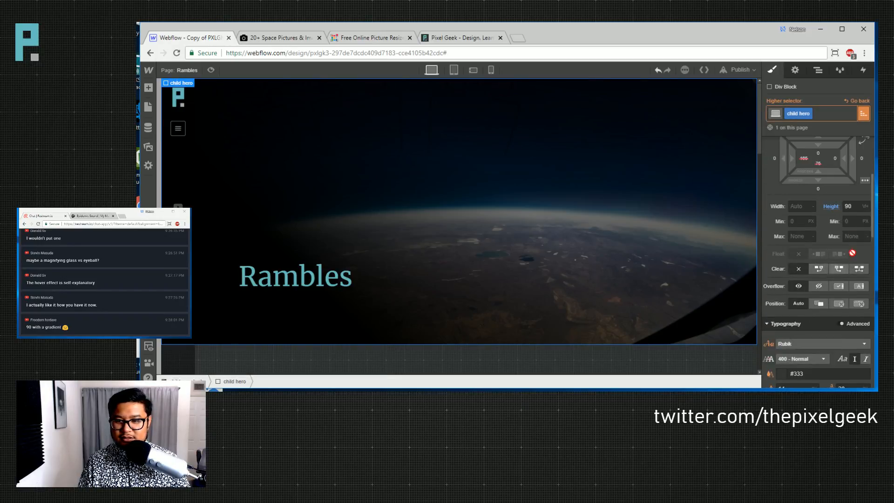
text(85)
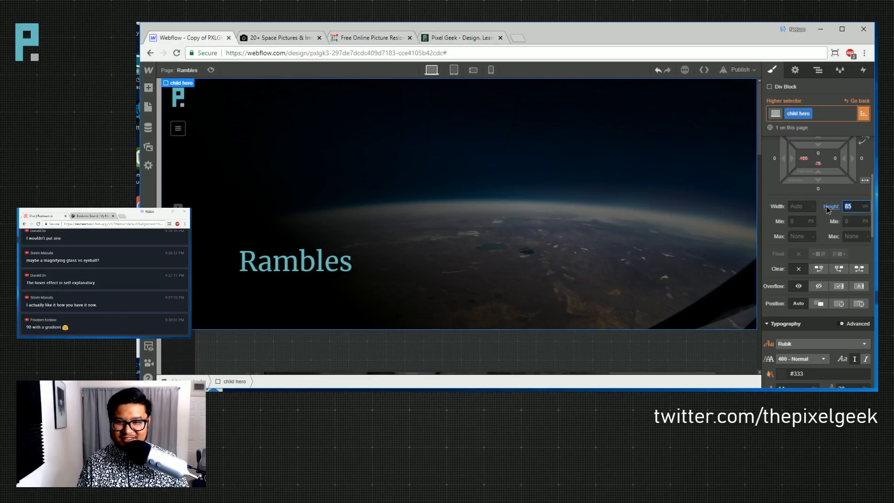
text(75)
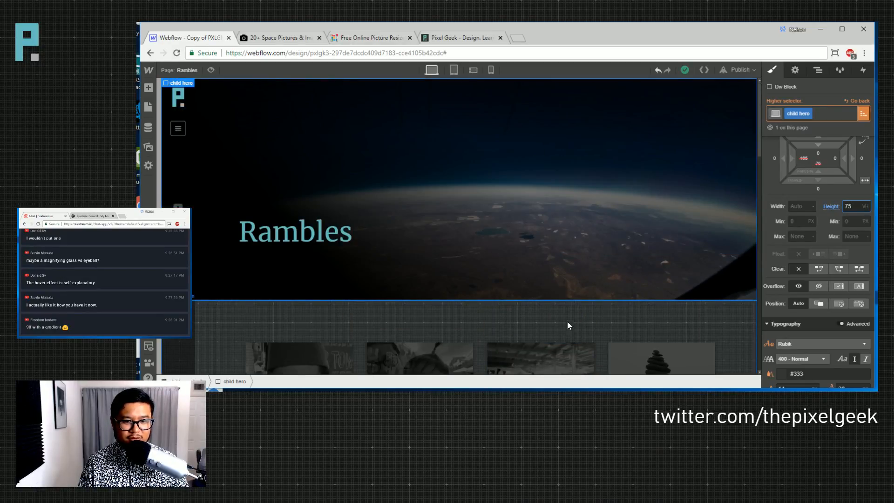
- Reselect the hero's base child hero class and set its height to 100 VH
click(566, 322)
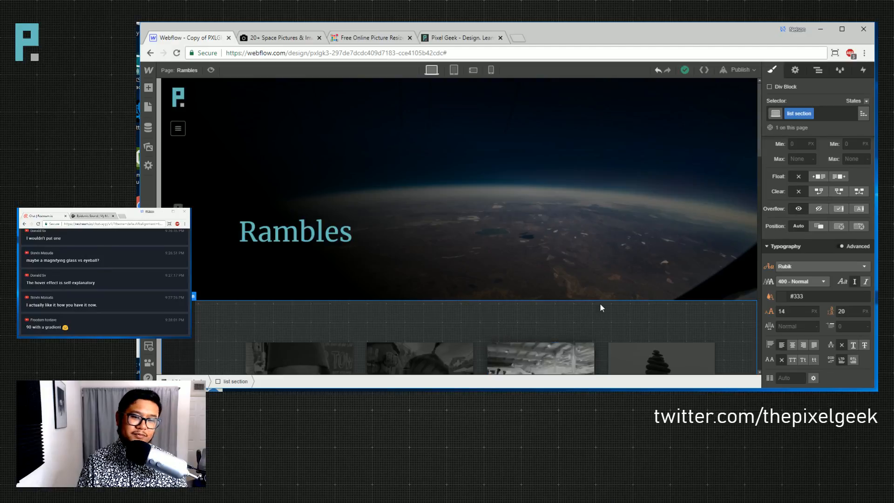
click(591, 279)
click(861, 117)
click(856, 147)
click(852, 205)
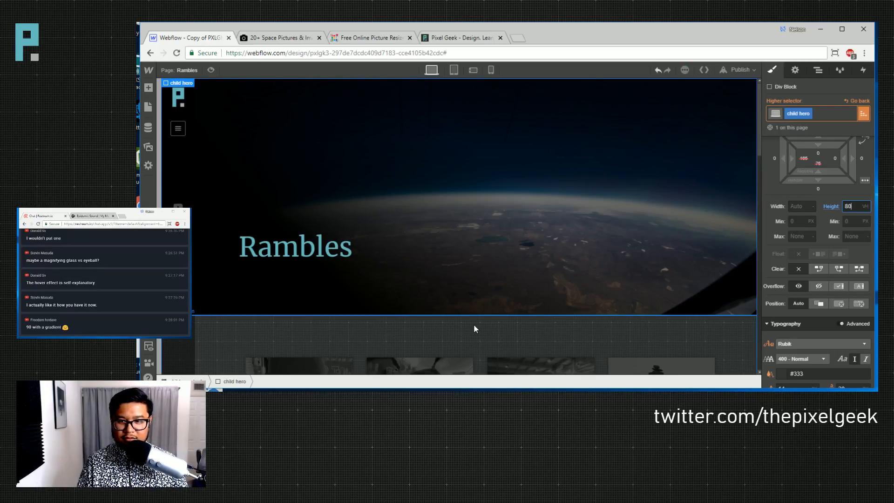
click(855, 101)
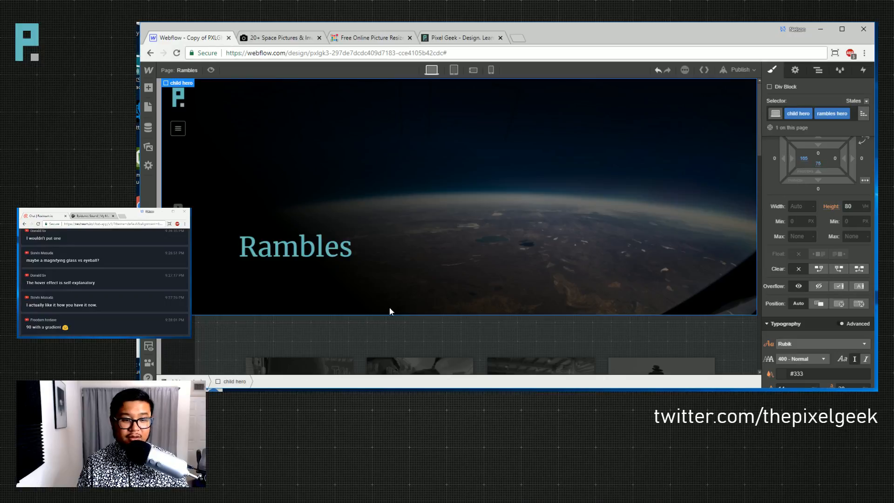
click(273, 343)
click(401, 273)
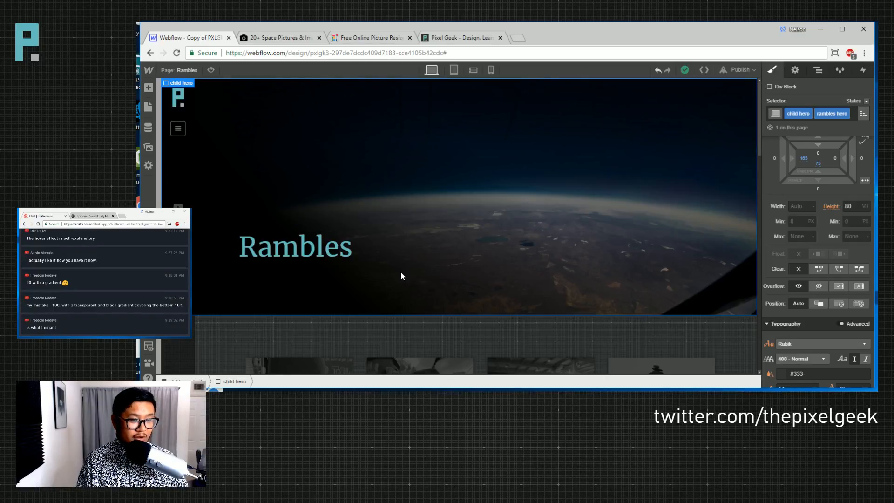
click(864, 114)
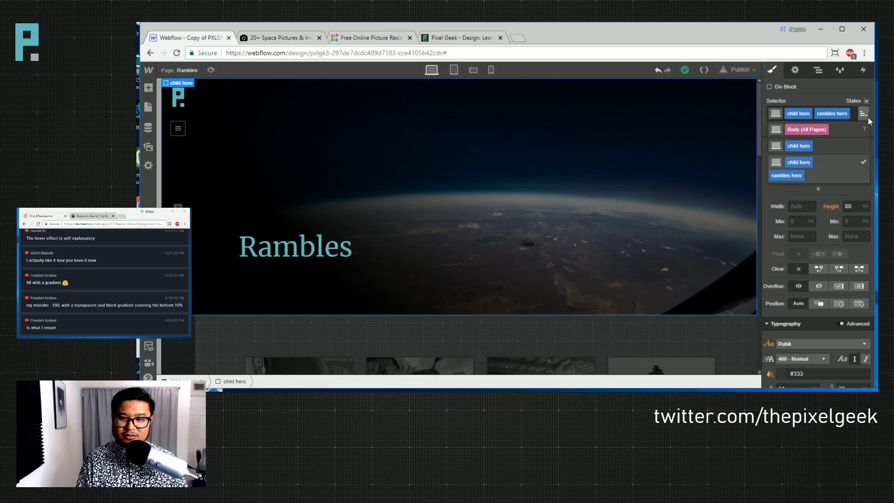
click(825, 146)
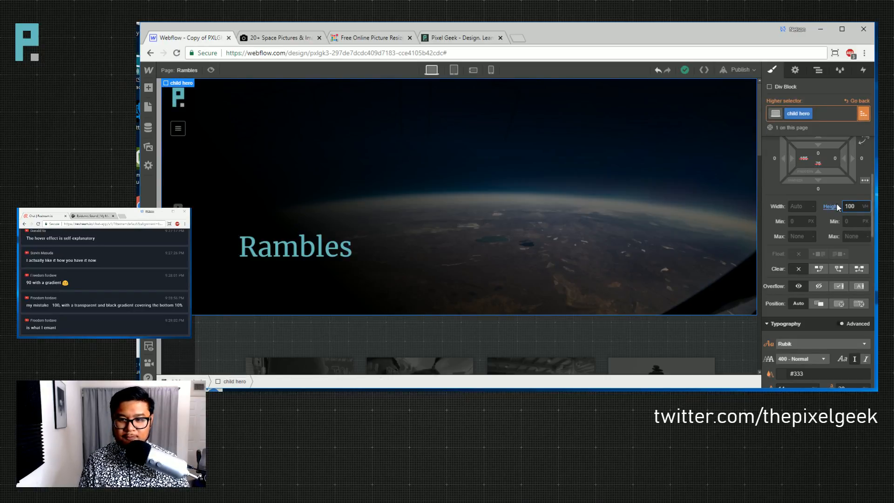
key(Return)
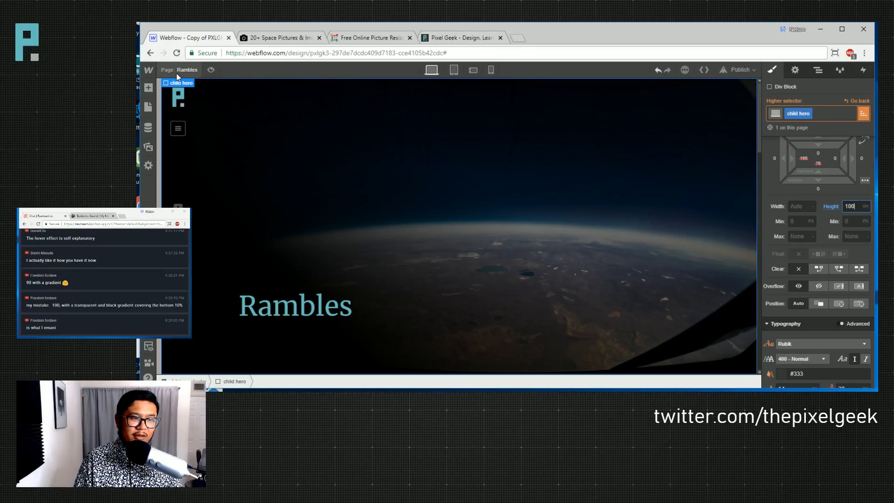
- Load pxlgk.com in a new tab, view its live Rambles page, then reopen Webflow's Pages list
click(457, 37)
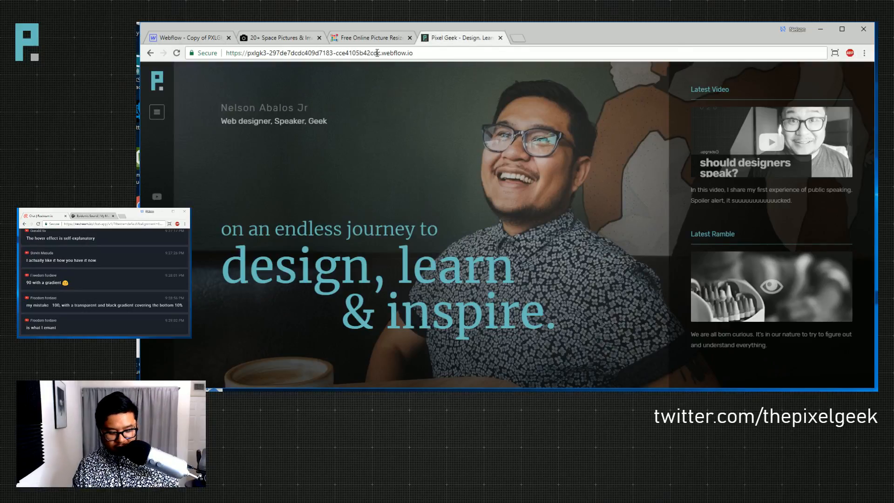
key(ctrl+t)
text(pxlgk)
key(Return)
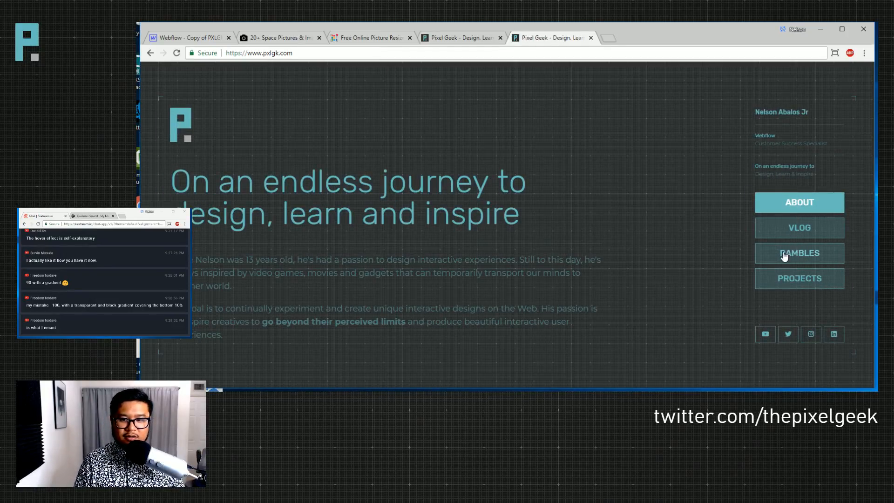
click(783, 254)
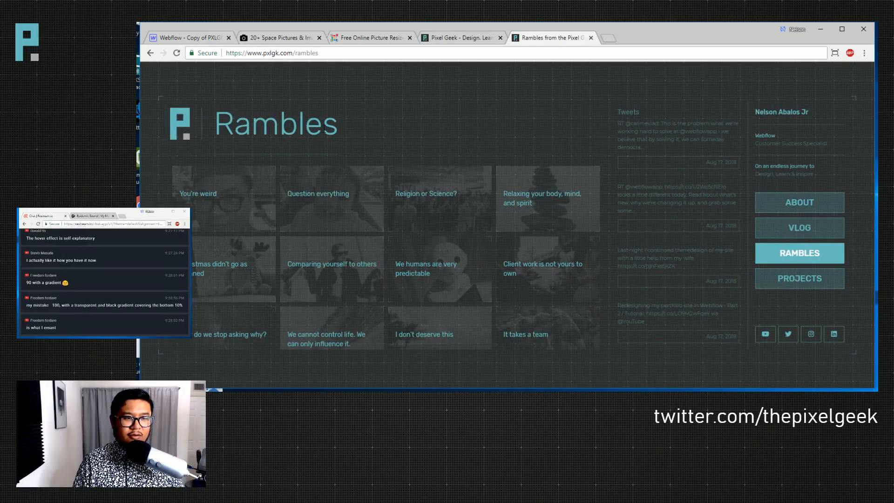
click(188, 38)
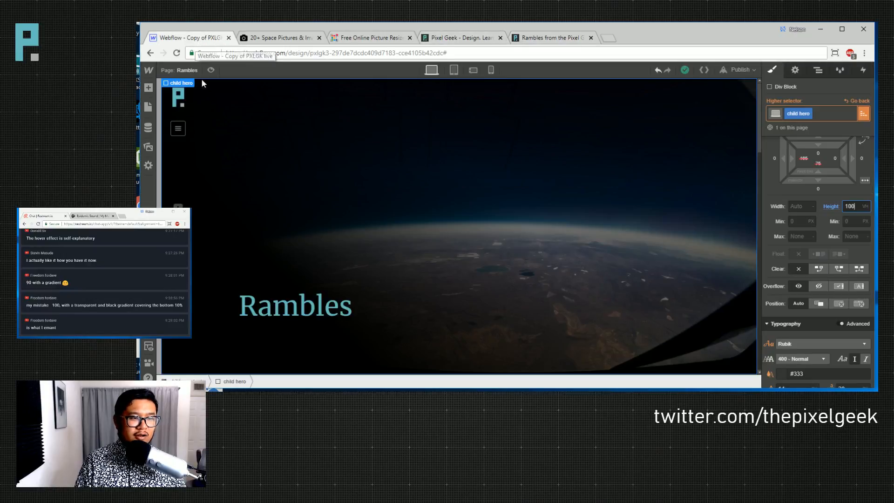
click(181, 73)
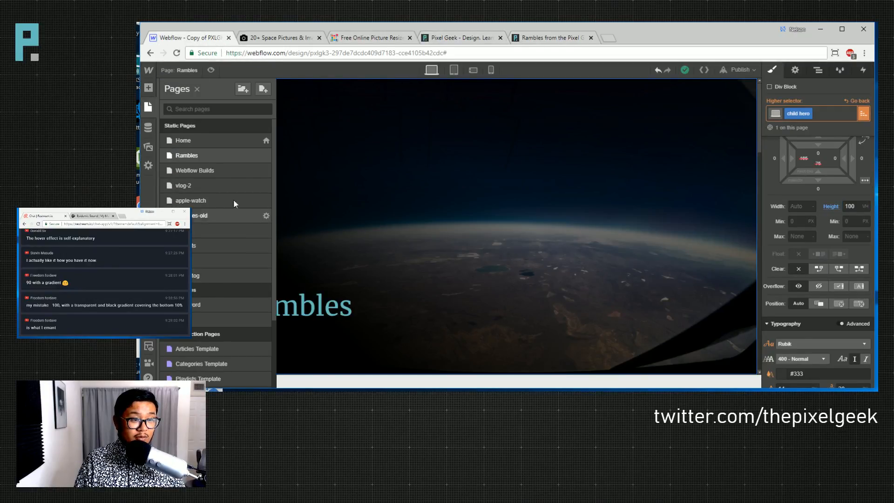
- Open the Rambles page from the Pages panel in the Designer
scroll(233, 293, down, 2)
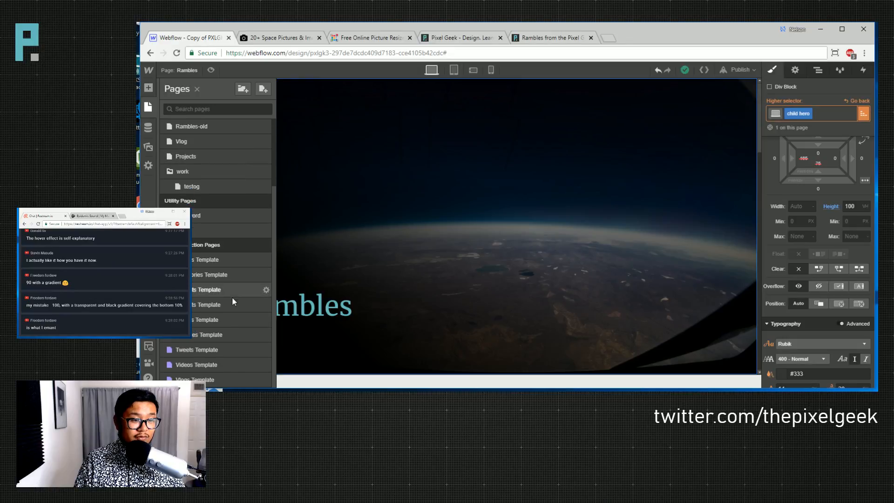
click(217, 333)
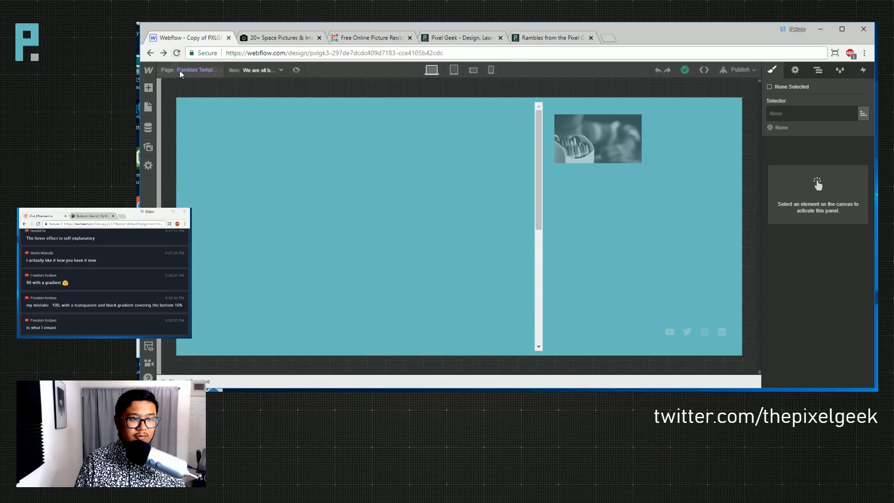
click(204, 71)
click(210, 156)
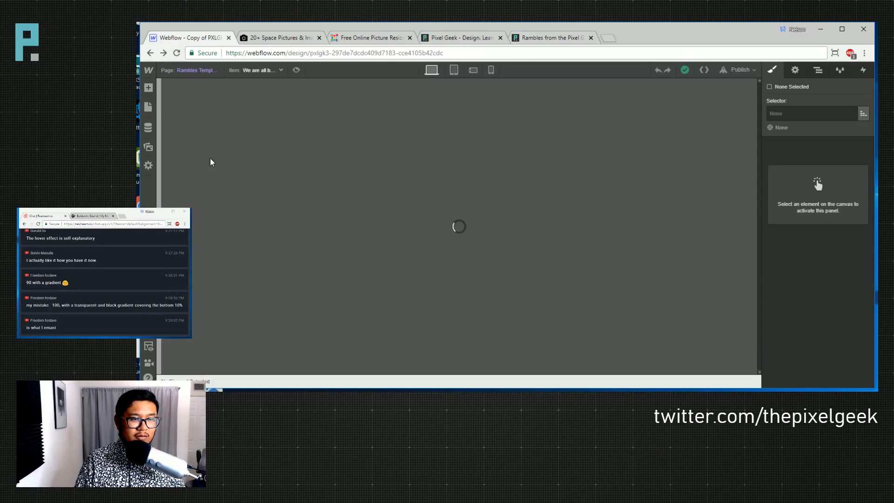
- In the live Rambles tab, go to the Webflow dashboard by entering 'web' in the address bar
click(540, 39)
click(589, 52)
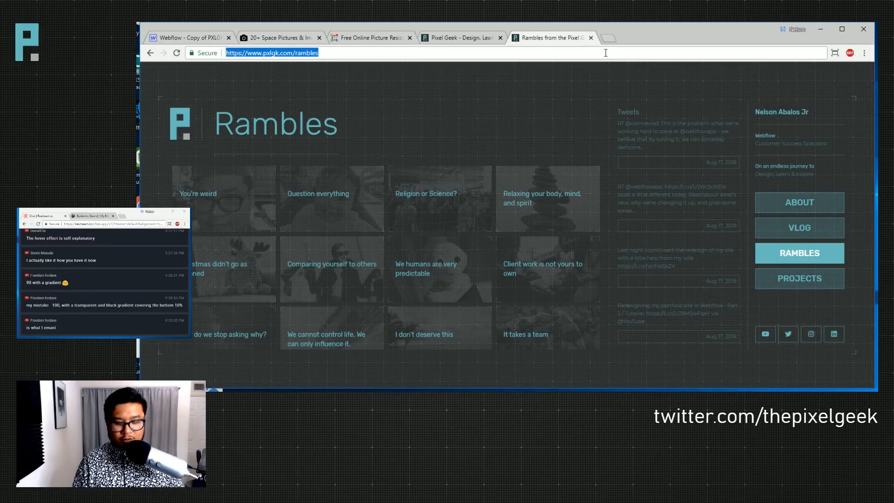
text(web)
key(Return)
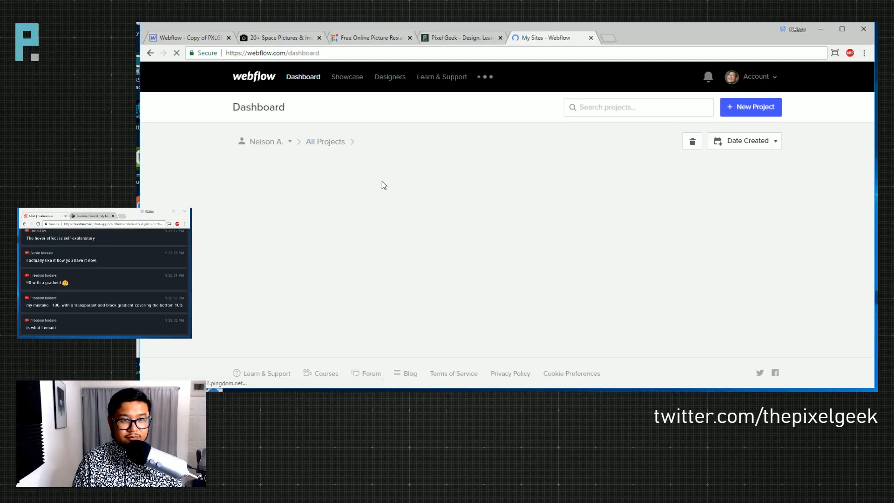
- Open the pxlgk folder, check the howoldami site, then close its tab
click(404, 224)
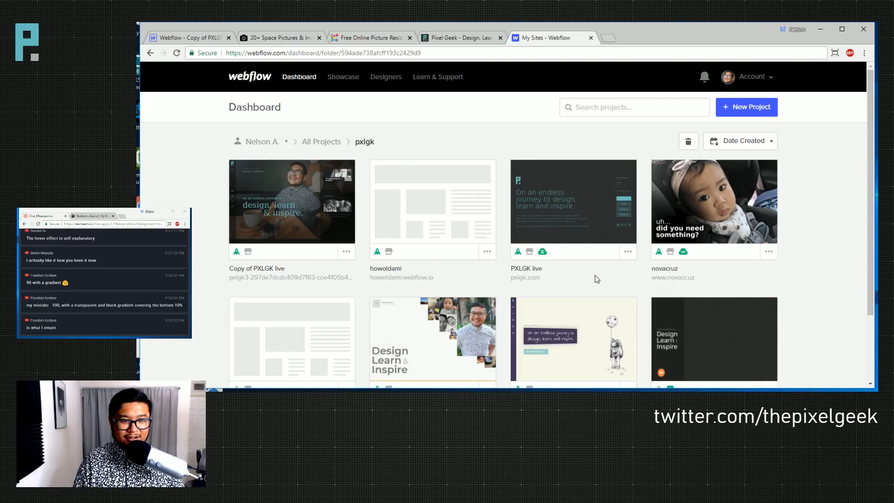
drag(459, 279, 374, 279)
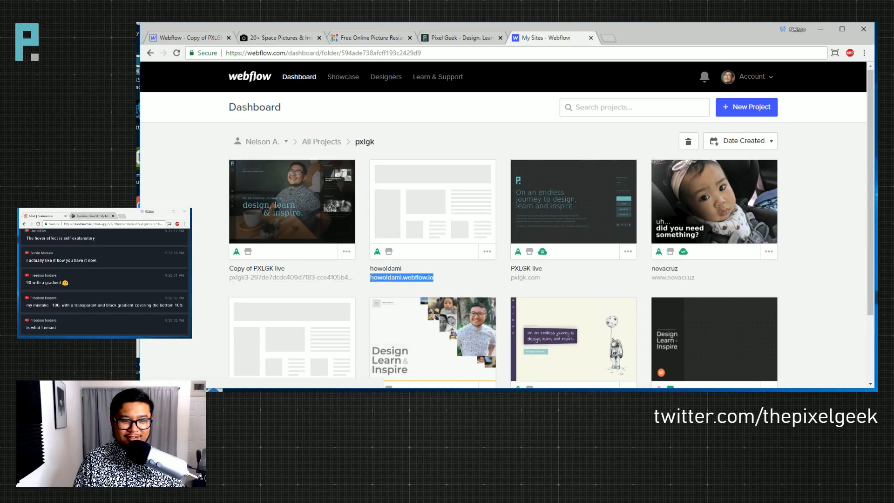
click(461, 284)
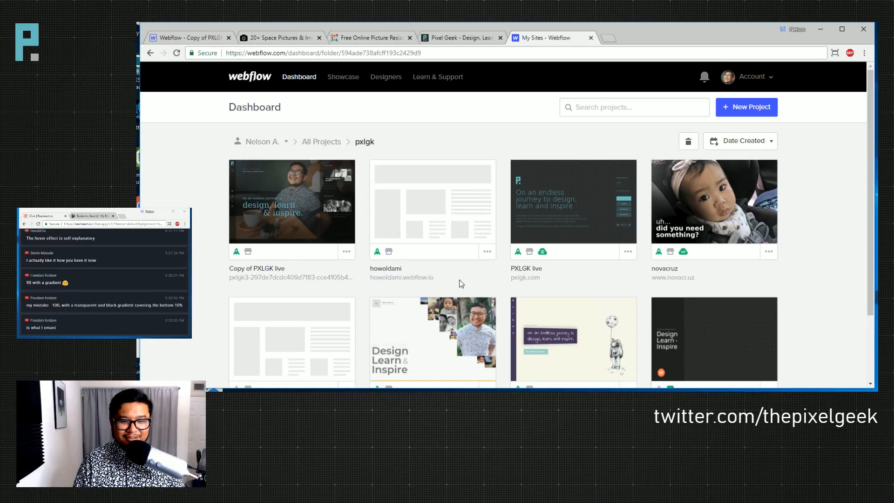
click(419, 279)
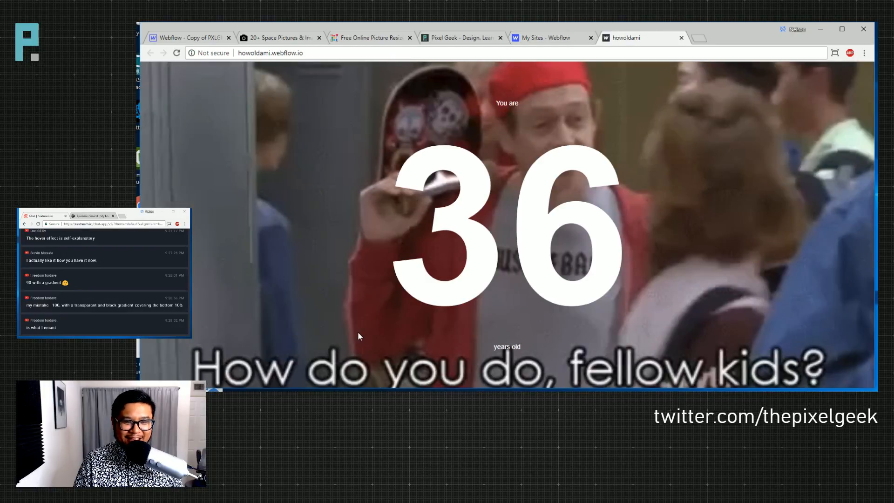
click(681, 37)
- Open the pxlgk3 project in the Designer from its dashboard card
scroll(816, 286, down, 2)
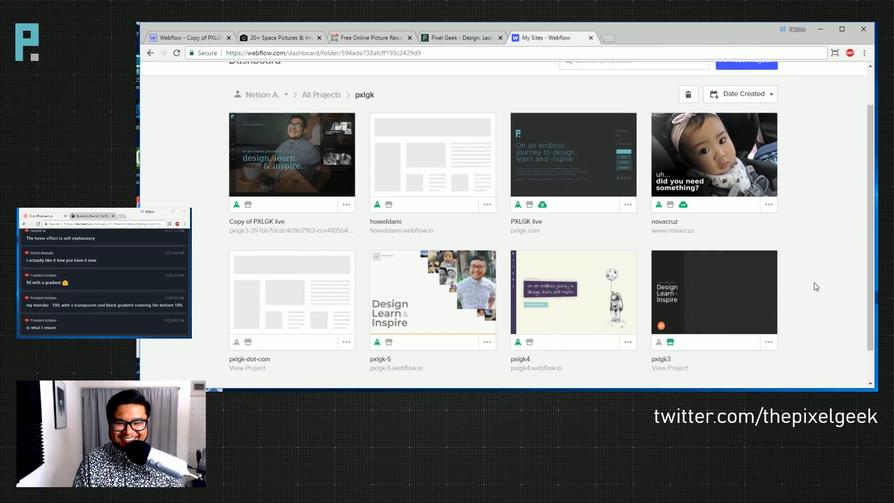
scroll(816, 286, down, 1)
mouse_move(635, 255)
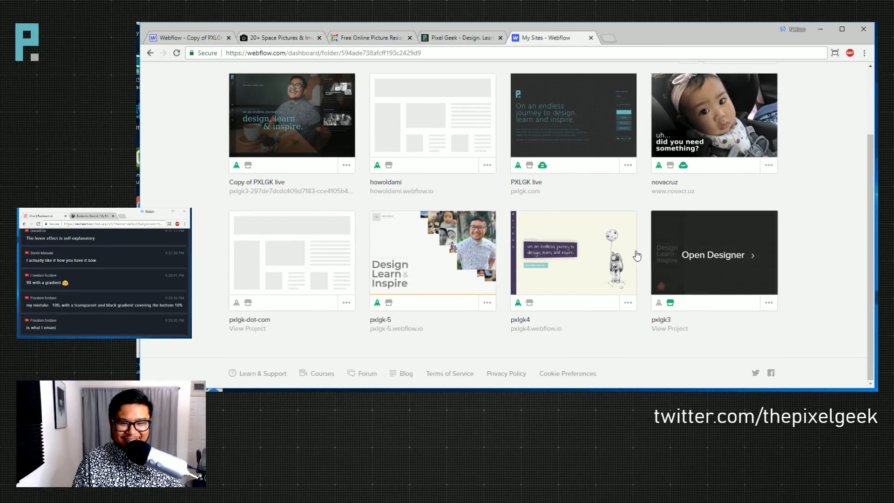
click(707, 255)
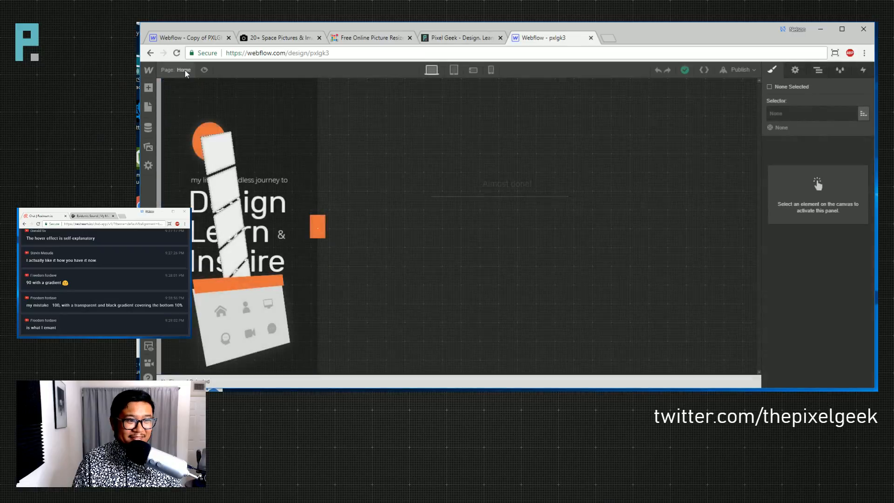
- Copy the h2 subtitle text from pxlgk3's Rambles page, then return to the Copy of PXLGK tab
click(184, 71)
click(216, 188)
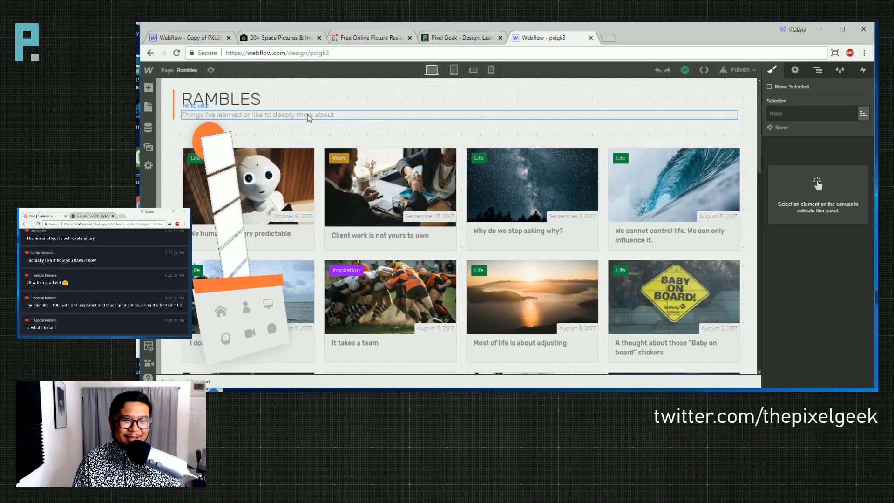
click(307, 114)
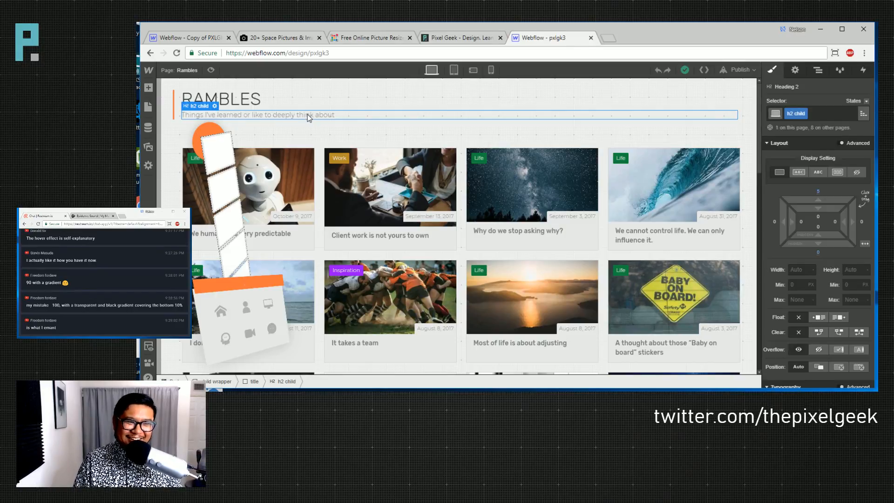
double_click(308, 114)
key(ctrl+c)
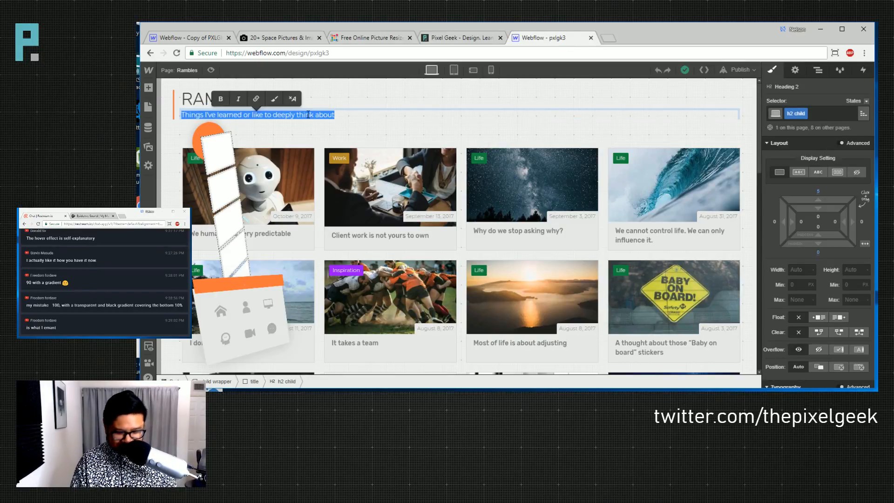
key(Escape)
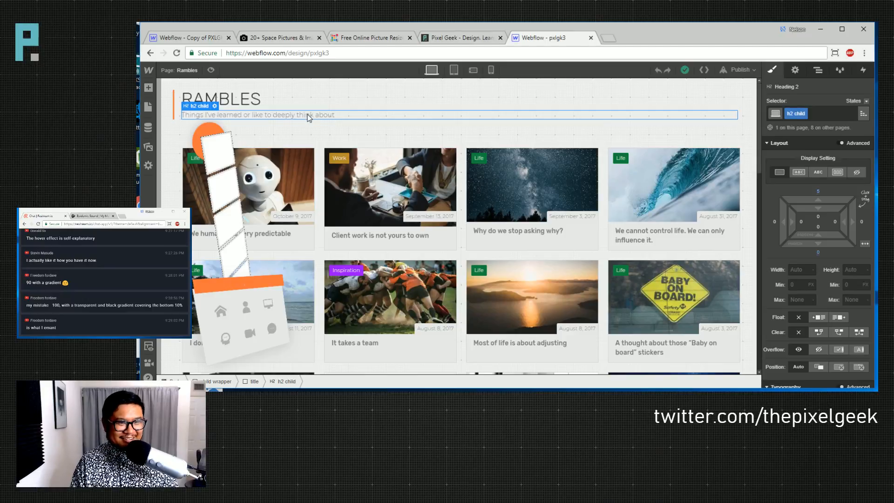
click(219, 37)
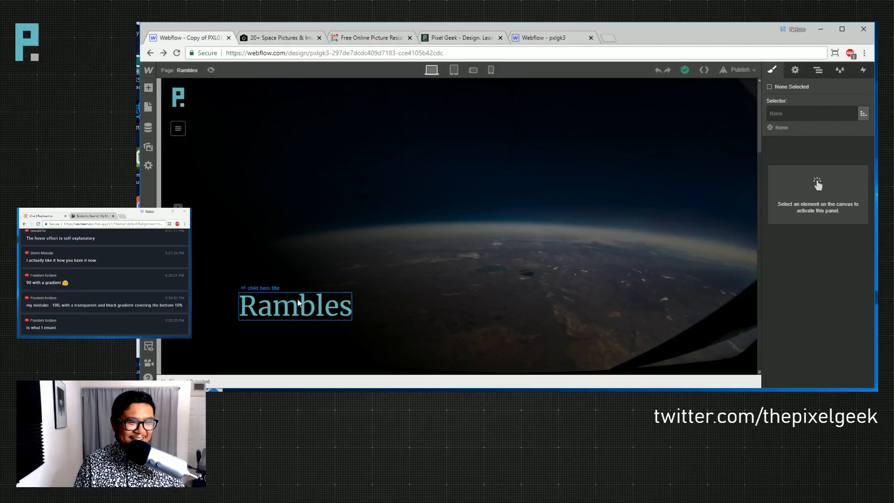
- Add an H2 below the Rambles title and paste in the copied subtitle text
click(297, 303)
key(a)
drag(179, 309, 359, 328)
click(384, 285)
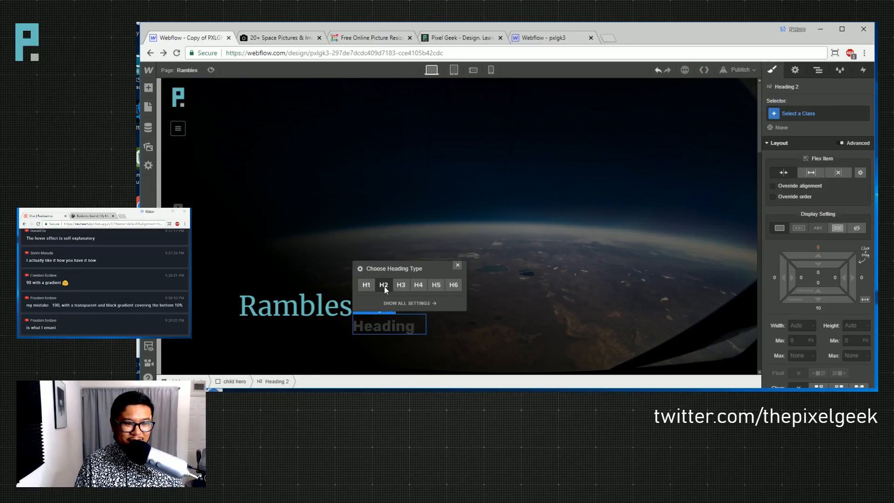
click(457, 268)
double_click(375, 325)
key(ctrl+v)
key(Escape)
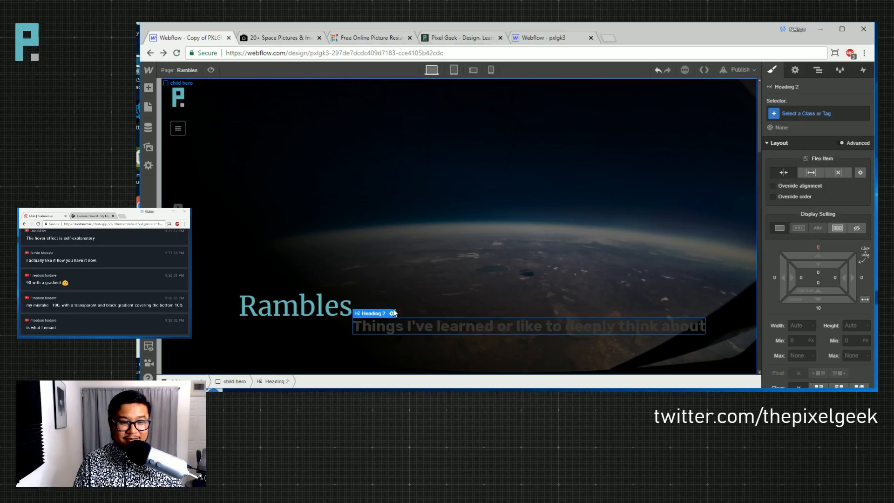
- Set the hero container's flex to vertical, aligned left and to the bottom
click(457, 268)
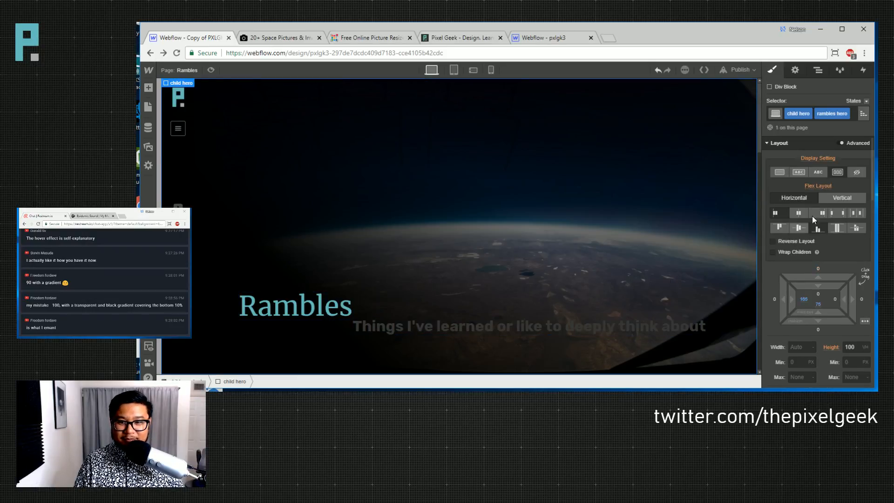
click(842, 198)
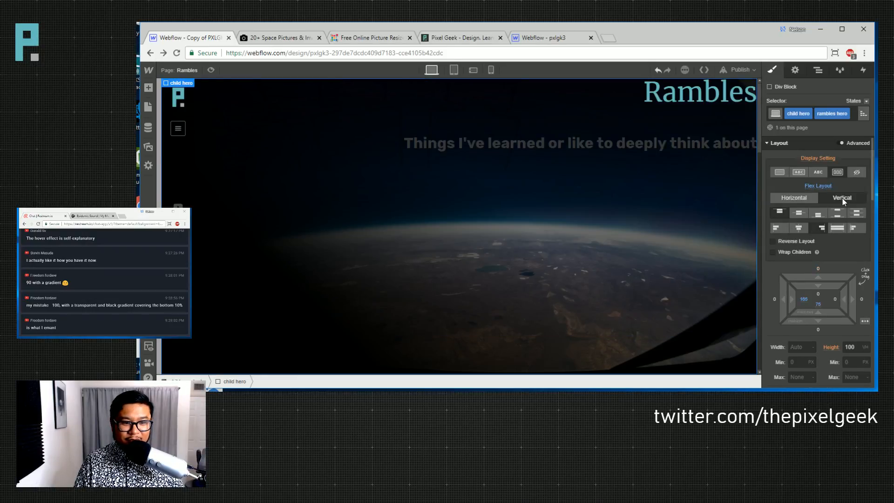
click(776, 228)
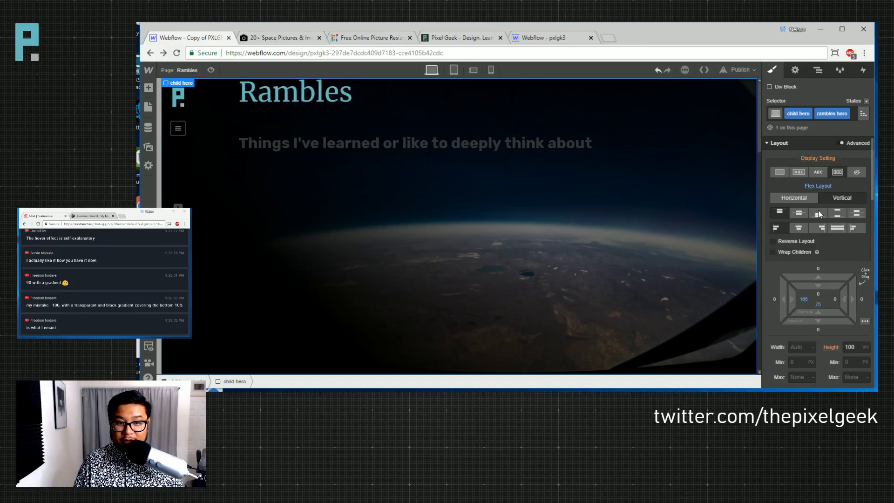
click(819, 214)
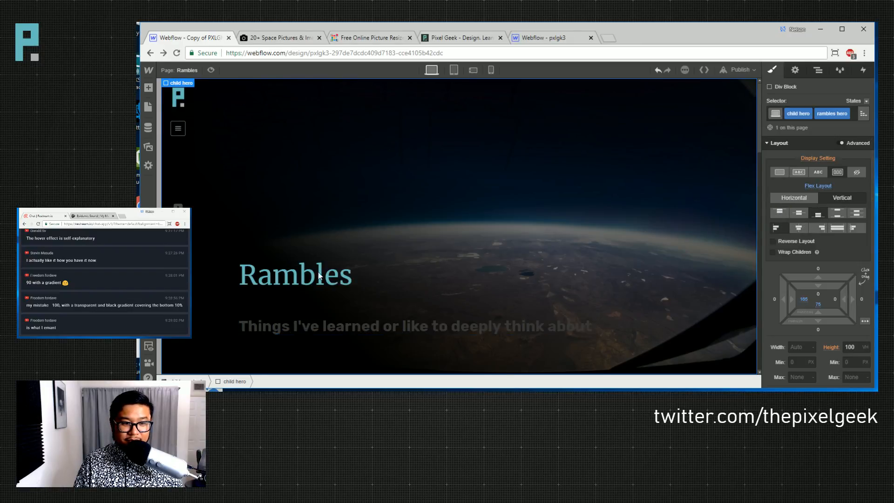
click(298, 274)
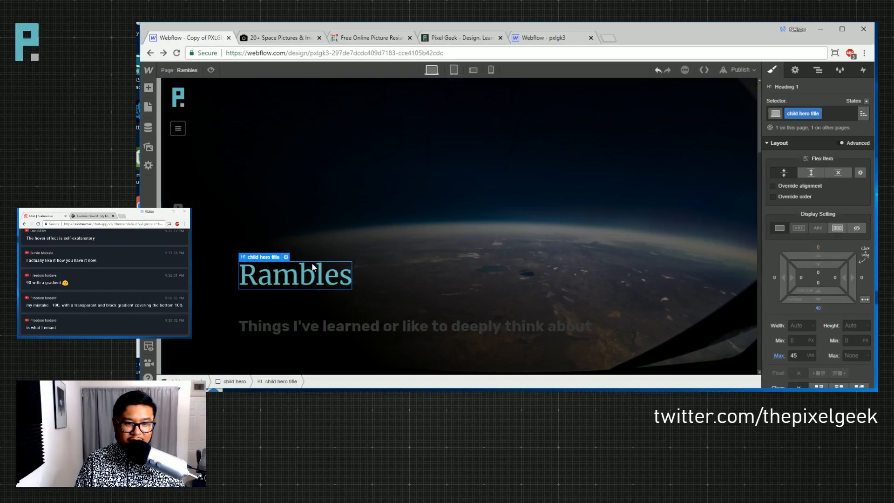
- Add a 'static page' combo class to the Rambles title and set its bottom margin to 0
click(830, 116)
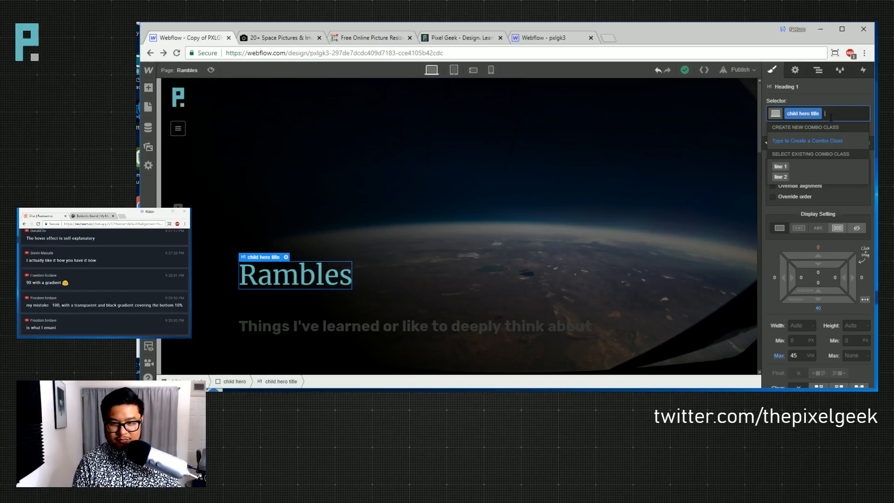
text(static page)
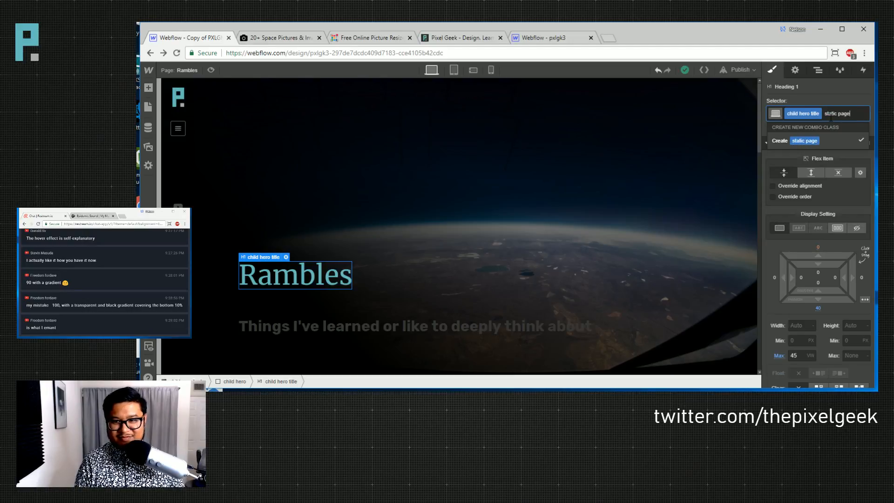
key(Return)
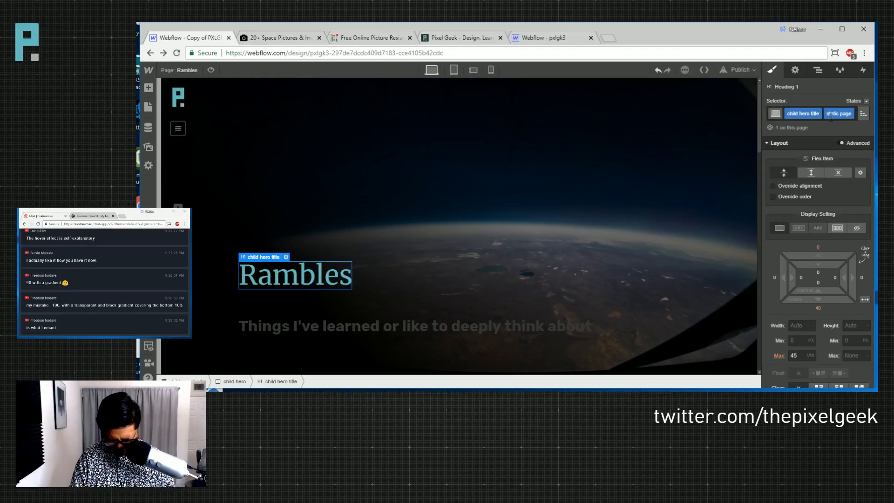
click(818, 307)
text(0)
key(Return)
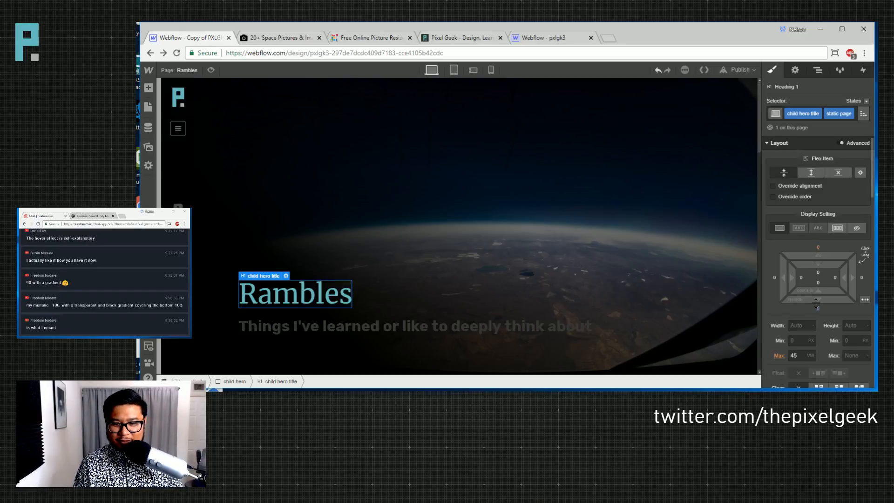
drag(816, 304, 816, 271)
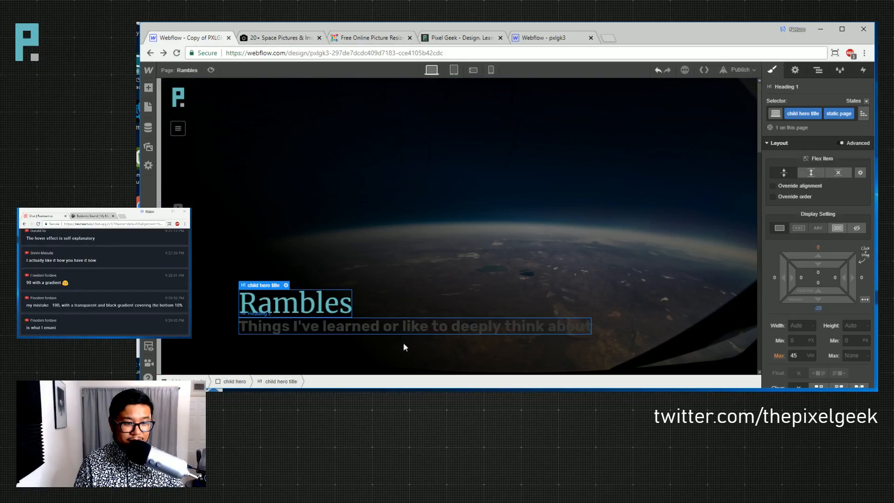
- Clear the title's custom bottom margin, then reapply a 0 bottom margin to it
click(406, 359)
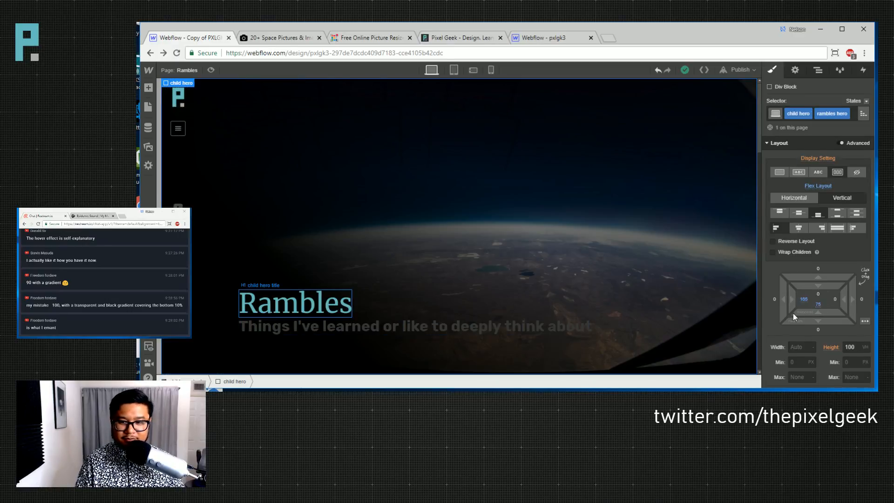
click(817, 308)
click(840, 237)
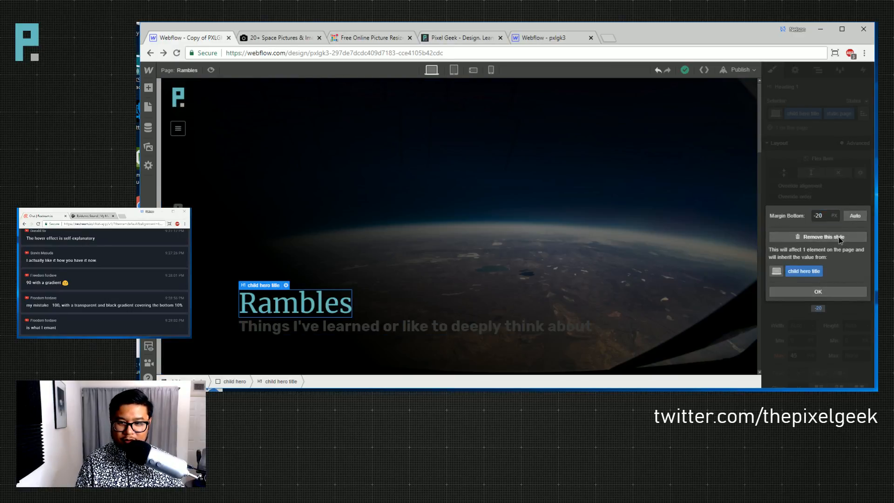
click(352, 318)
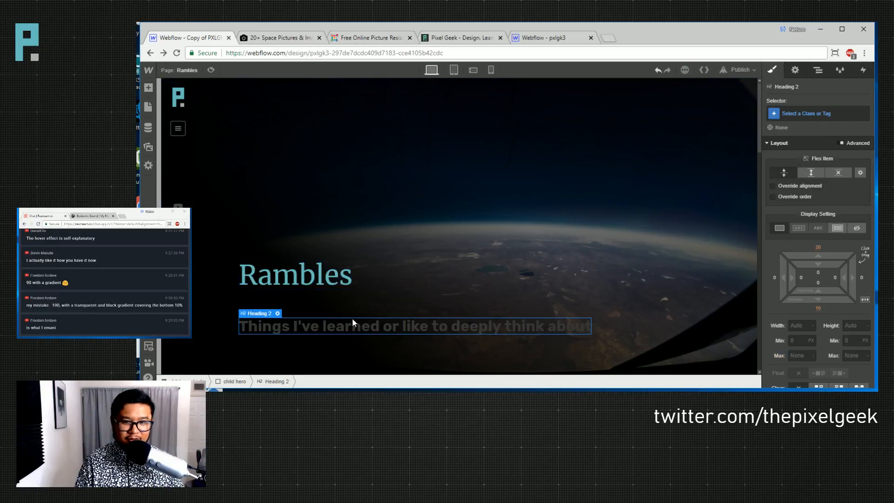
click(319, 272)
click(818, 307)
text(0)
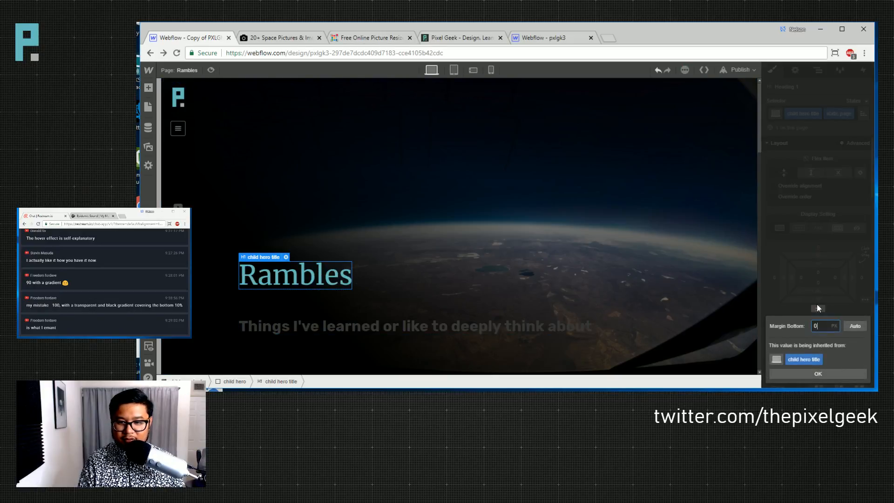
key(Return)
click(457, 327)
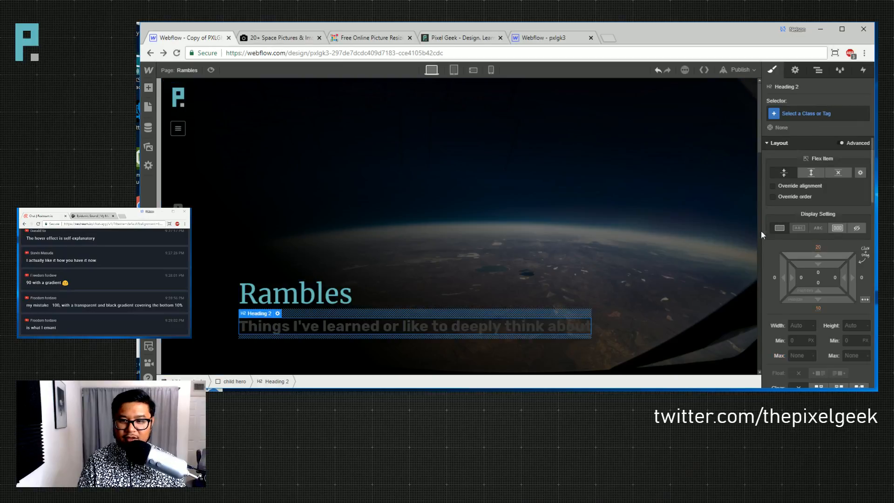
- Give the subtitle a new 'child hero h2' class with a 0 top margin
click(802, 112)
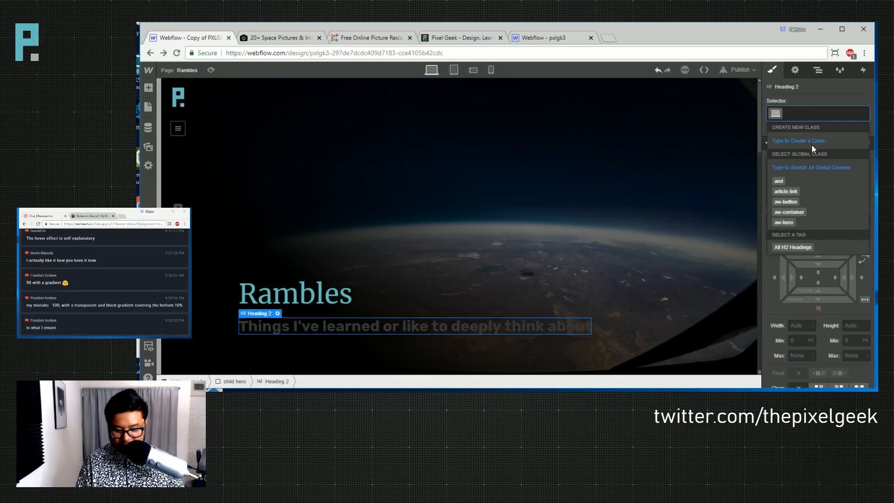
text(child)
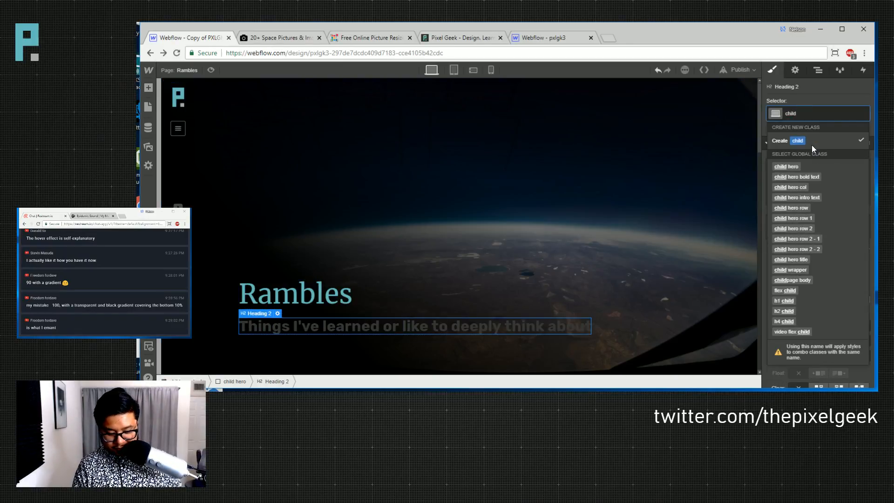
text( hero h2)
key(Return)
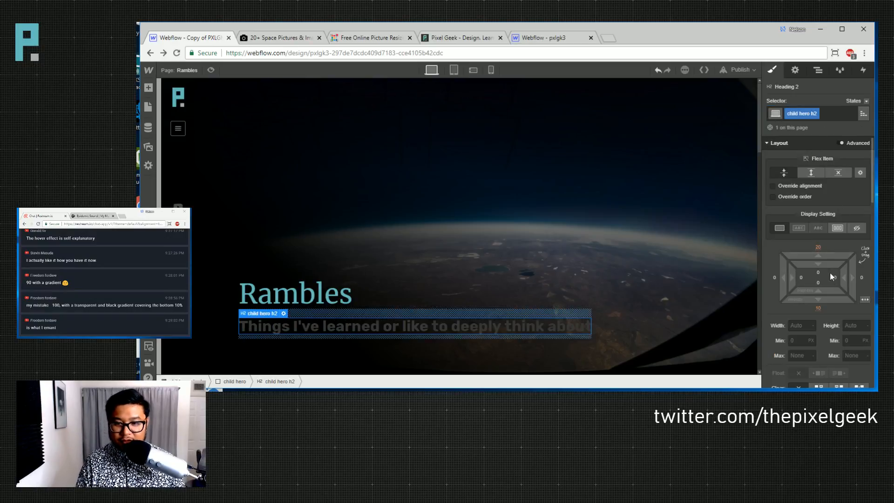
click(818, 247)
text(0)
key(Return)
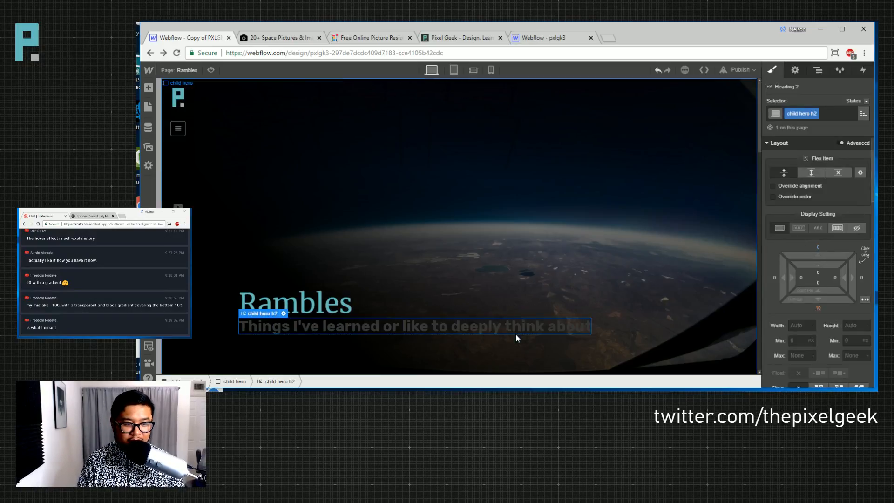
- Set the subtitle to 300 Light weight in semi-transparent White Smoke
scroll(782, 307, down, 5)
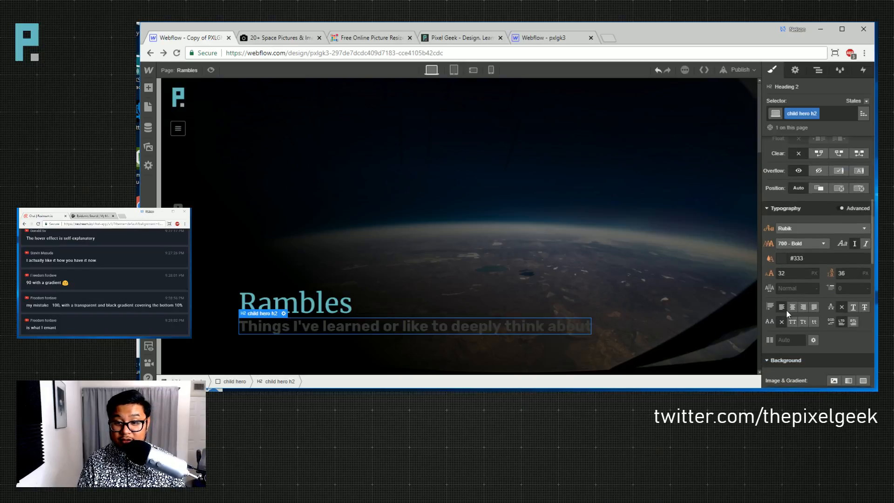
click(800, 242)
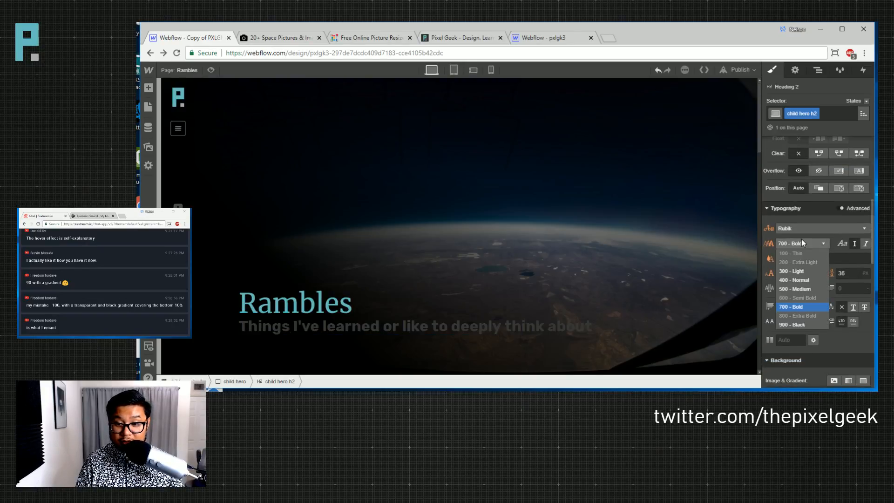
click(804, 273)
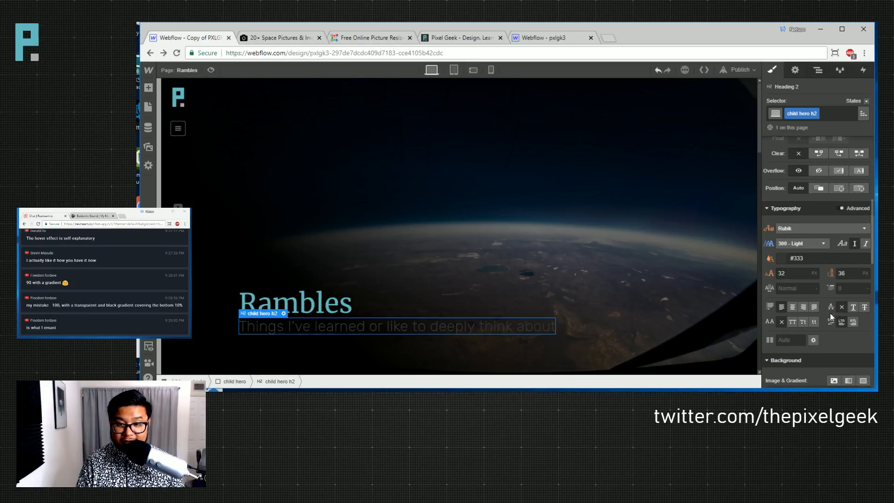
click(782, 258)
click(807, 224)
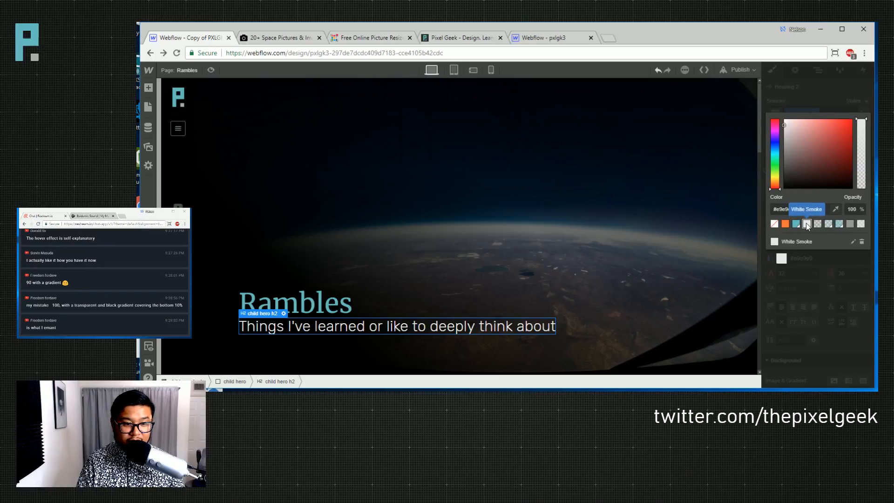
click(817, 224)
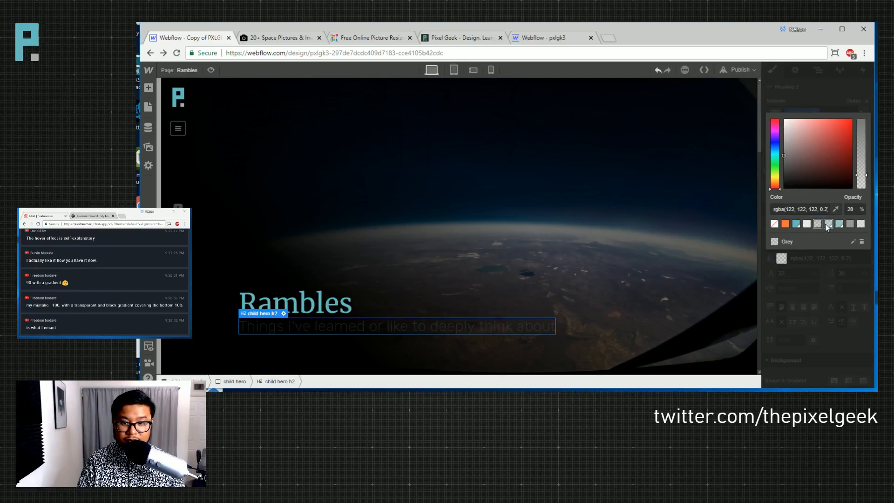
click(859, 225)
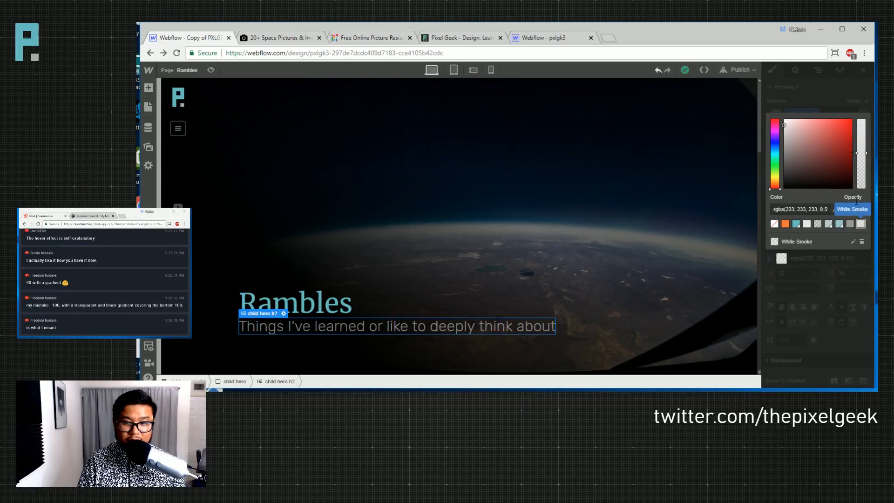
click(838, 102)
- Reduce the subtitle's font size to 20px and its line height to 25
click(801, 273)
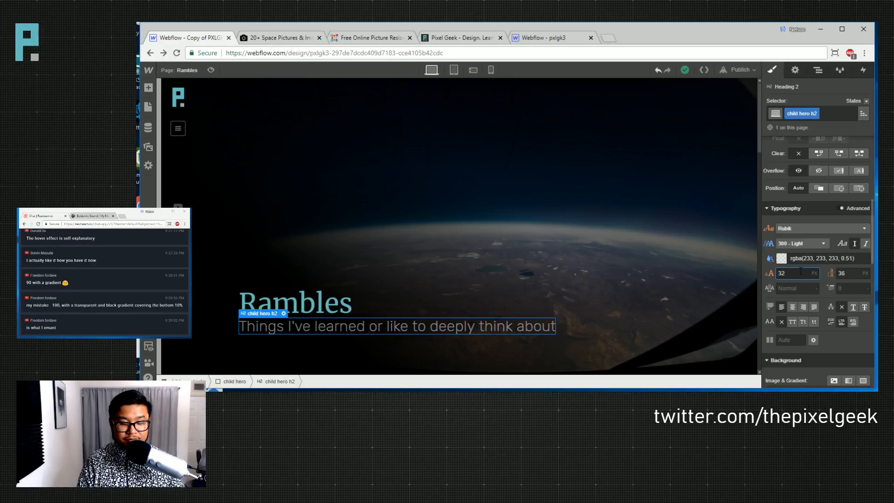
key(shift+Down)
key(Down)
key(Down)
key(Tab)
text(32)
key(Down)
key(Down)
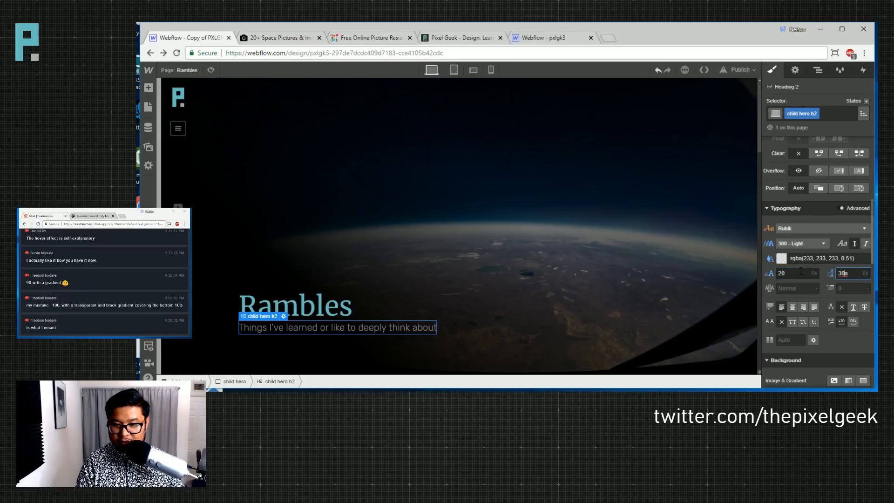
text(25)
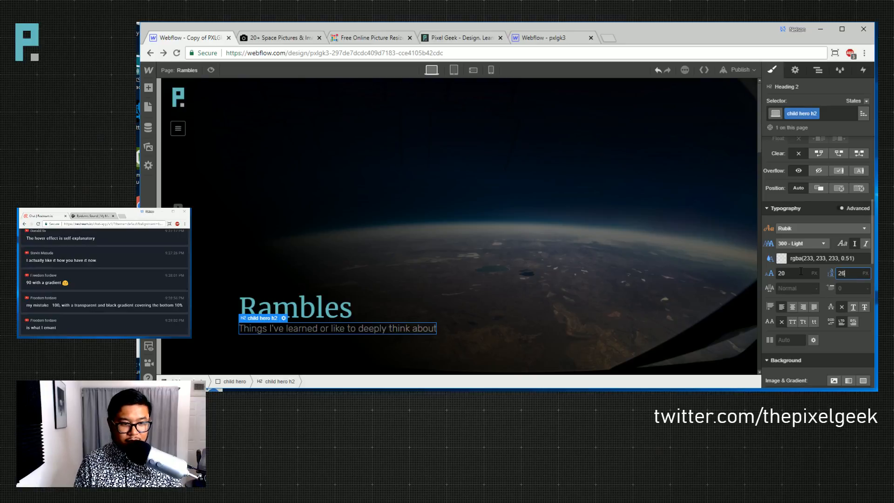
click(437, 325)
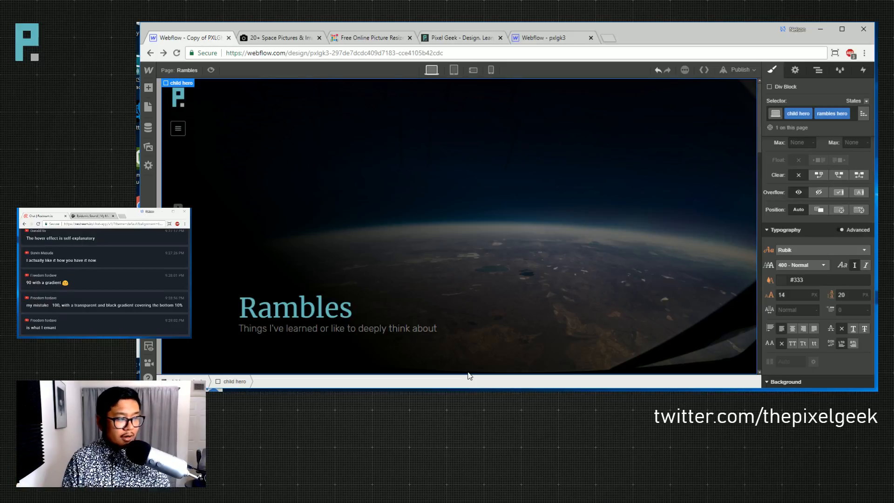
- Drag the child hero's bottom padding up to about 175 px
scroll(434, 249, down, 6)
scroll(435, 249, up, 6)
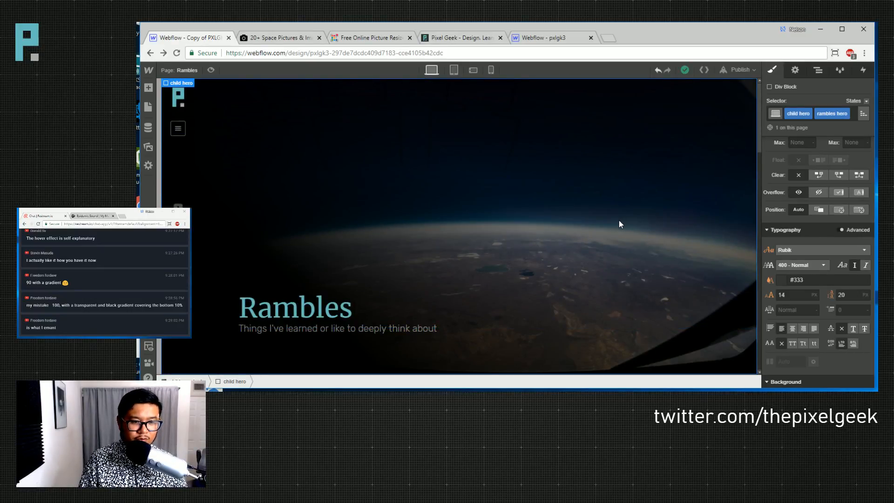
scroll(618, 224, down, 1)
scroll(619, 224, up, 1)
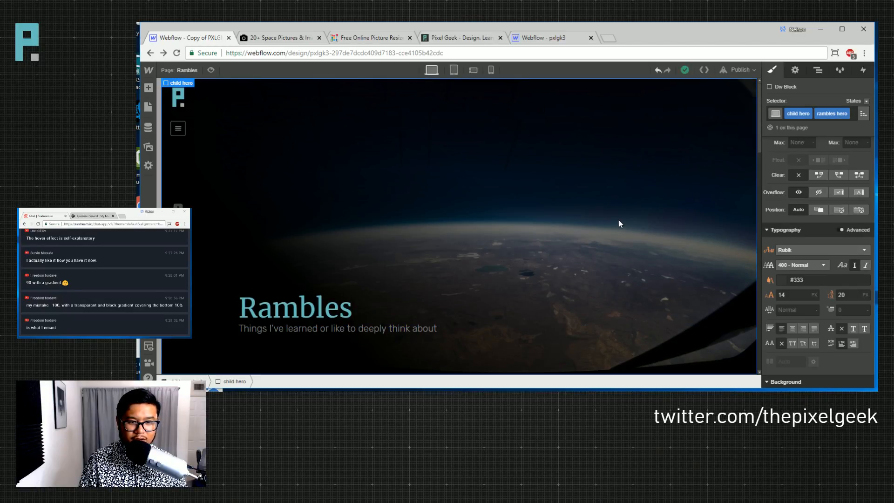
scroll(815, 288, up, 5)
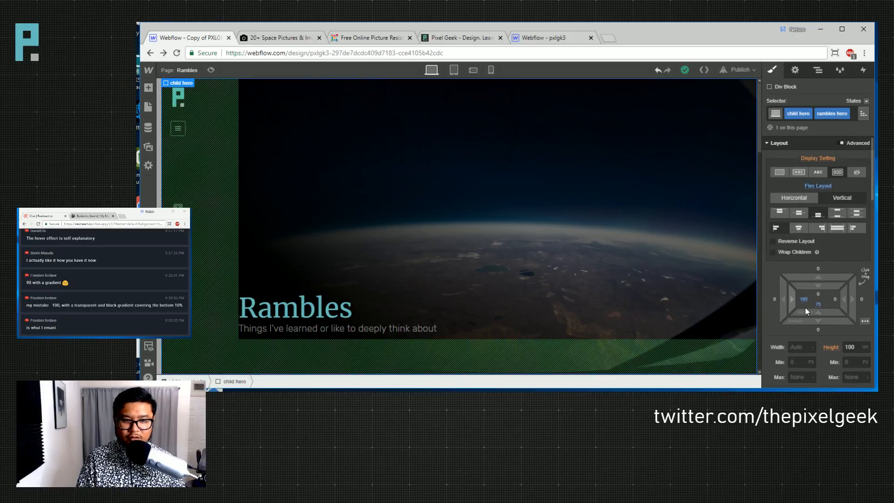
drag(825, 311, 825, 342)
drag(835, 214, 827, 170)
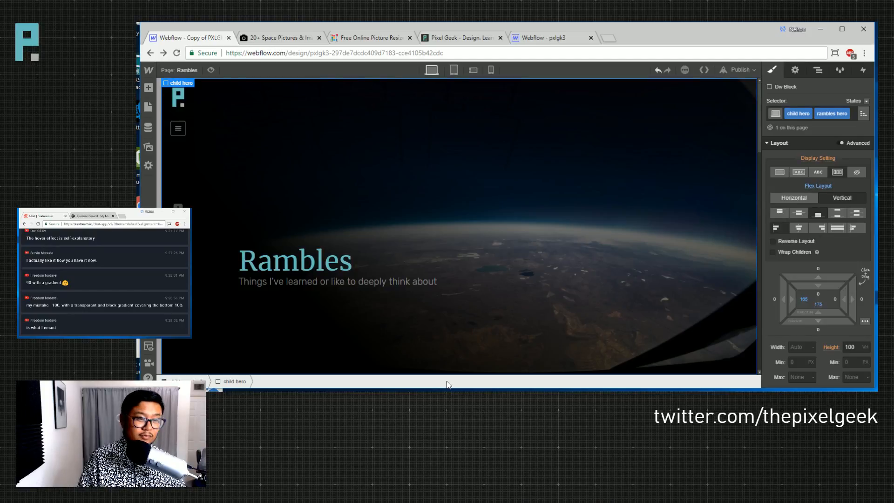
- Move the hero's linear gradient stop to 29% to darken the space photo
scroll(823, 325, down, 5)
scroll(823, 326, down, 5)
click(806, 273)
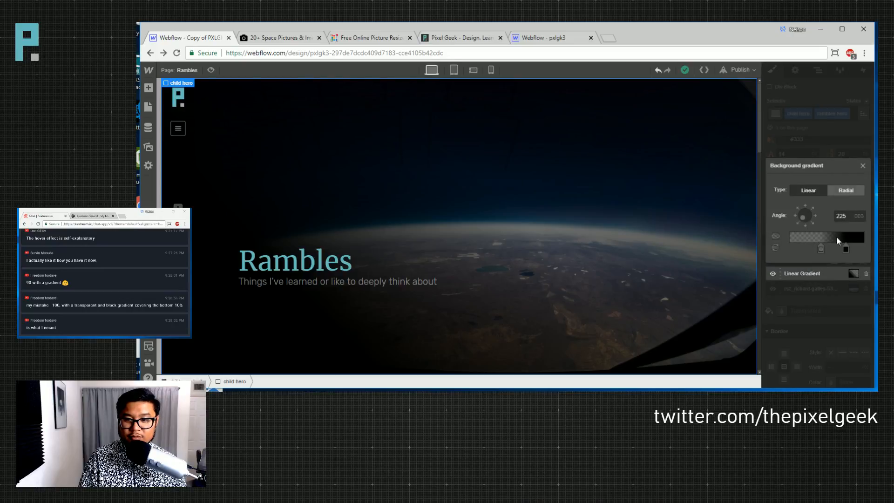
click(820, 249)
drag(845, 249, 811, 248)
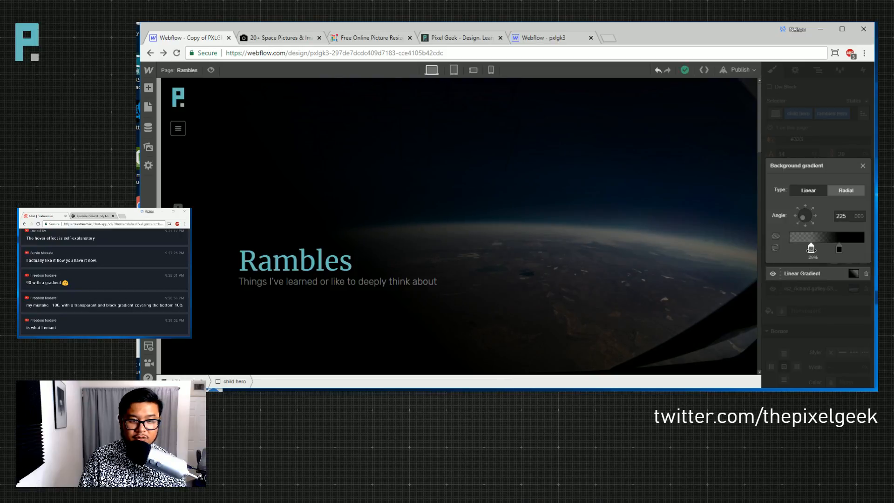
click(838, 154)
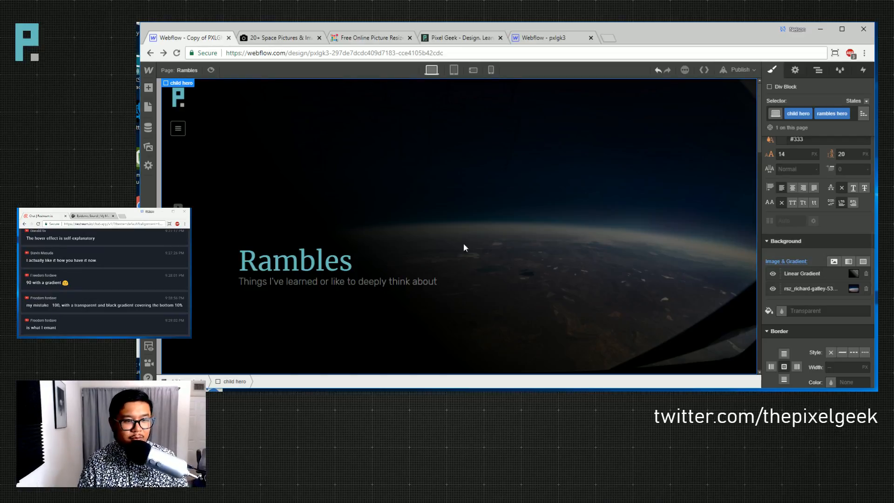
- Switch the canvas to the tablet portrait breakpoint
scroll(574, 244, down, 6)
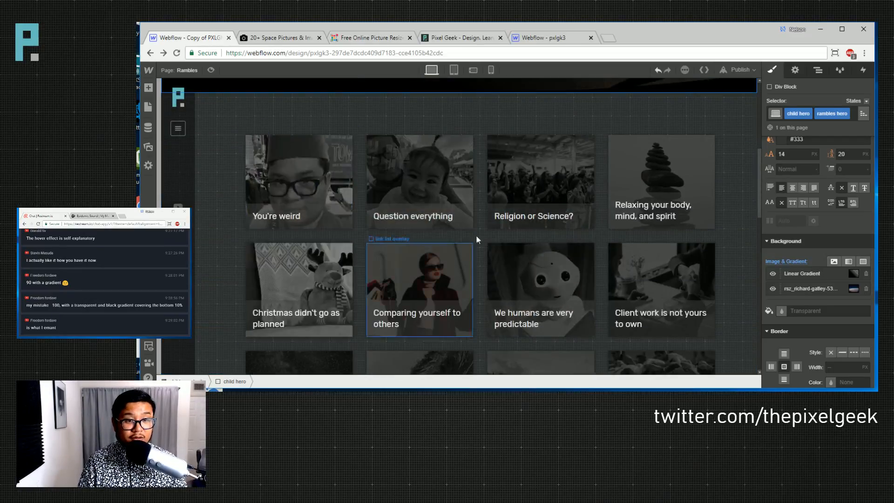
scroll(714, 260, down, 10)
scroll(647, 259, down, 4)
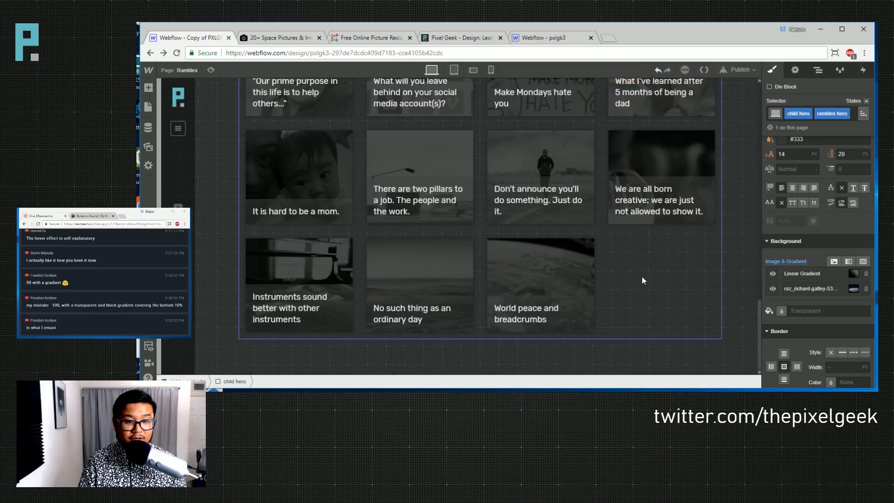
scroll(426, 298, up, 15)
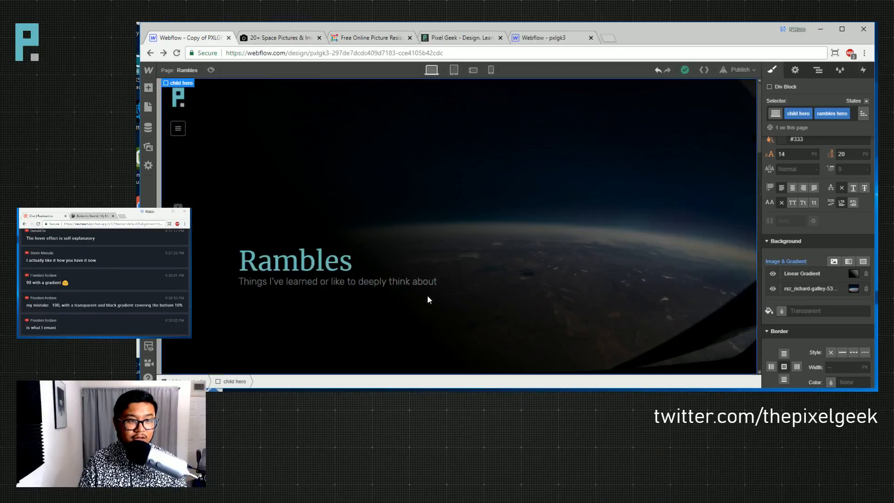
click(453, 70)
scroll(509, 294, down, 2)
scroll(508, 295, up, 2)
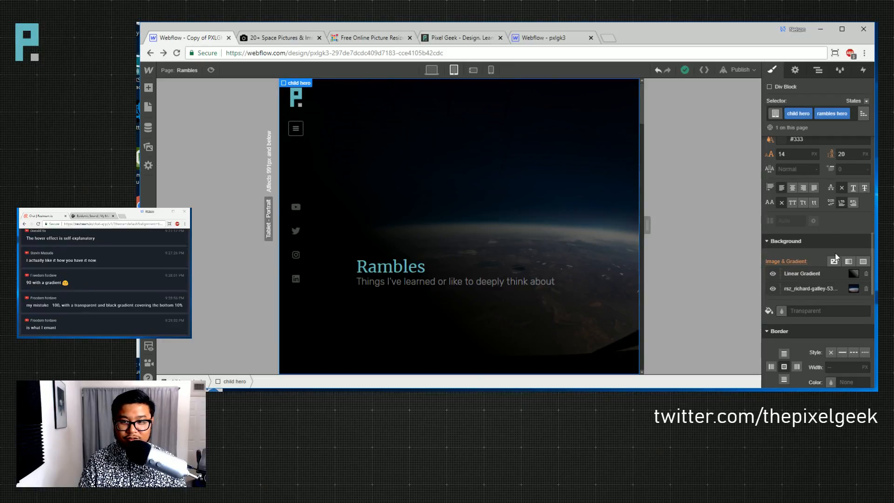
scroll(828, 245, up, 5)
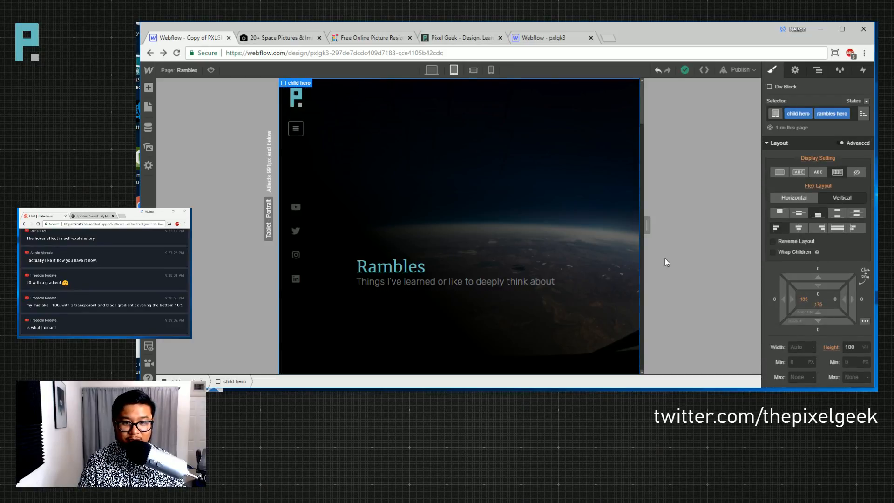
drag(647, 225, 747, 232)
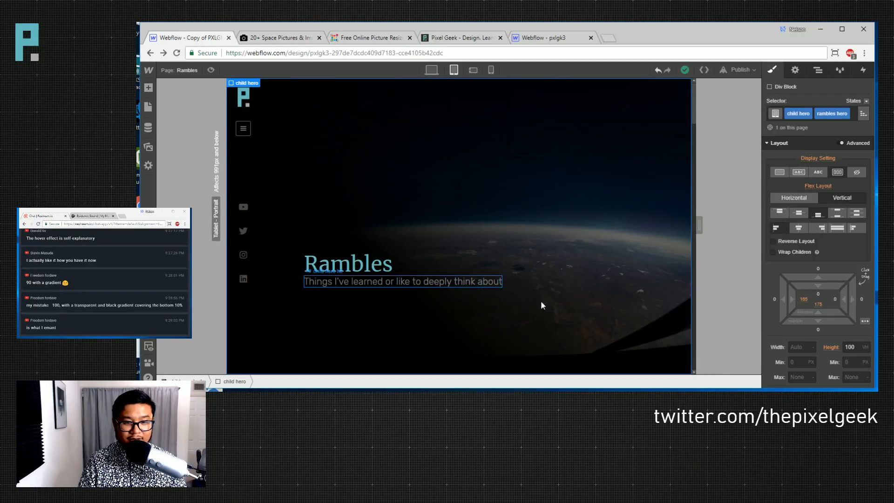
click(493, 282)
scroll(822, 313, down, 1)
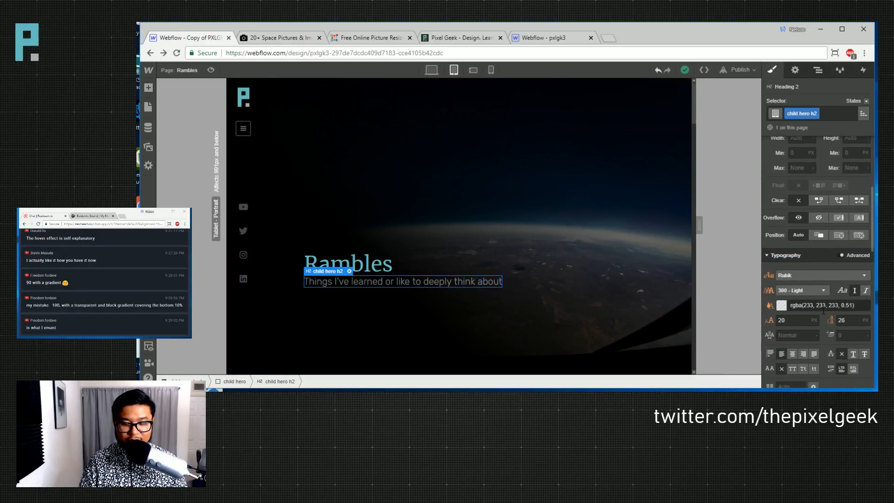
click(782, 320)
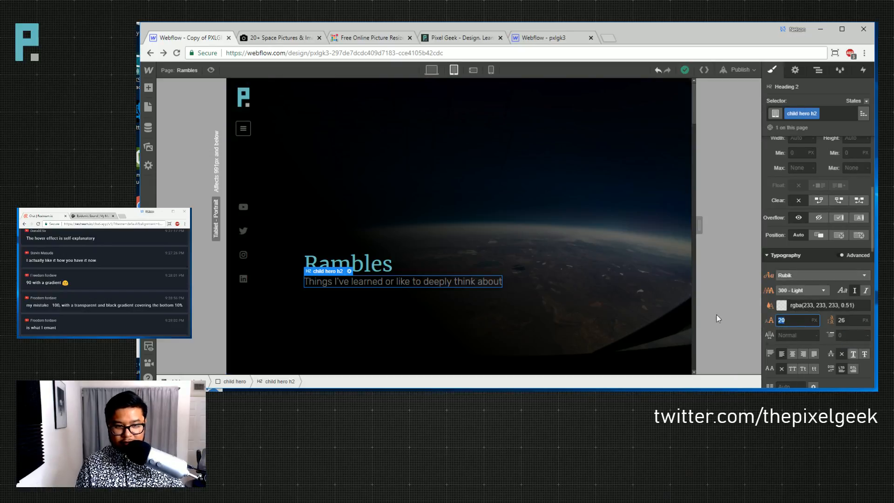
click(380, 272)
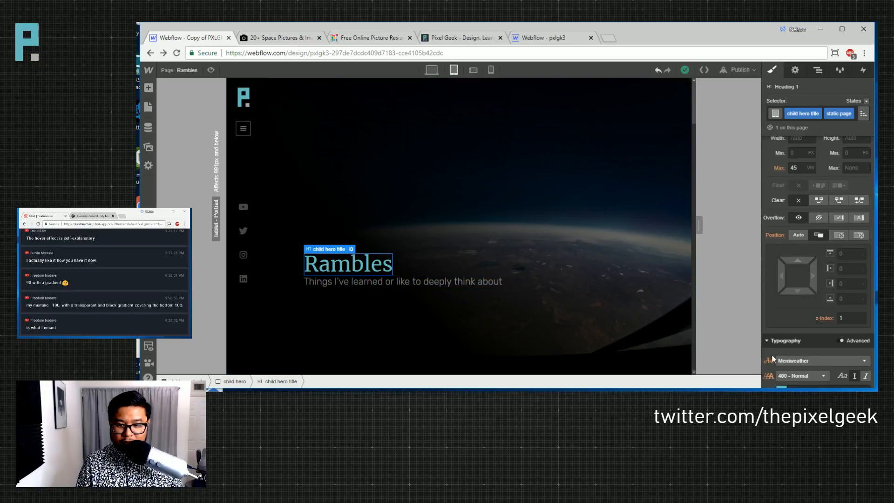
scroll(829, 316, down, 3)
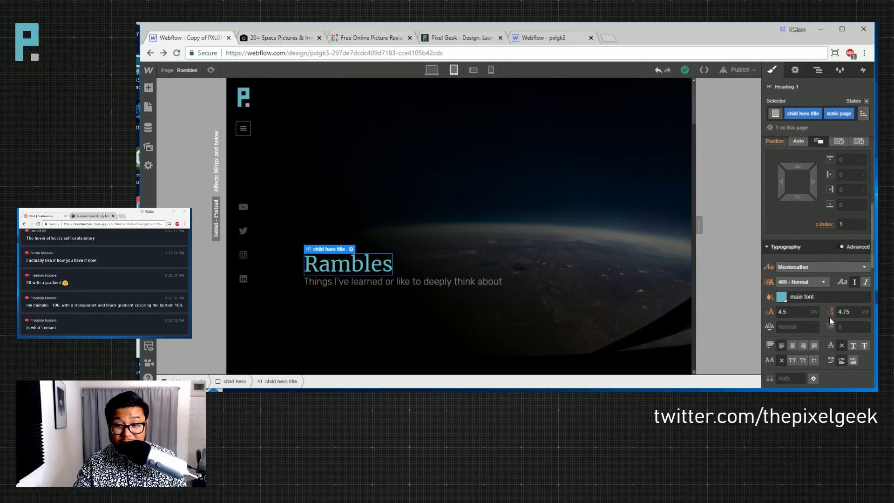
click(428, 283)
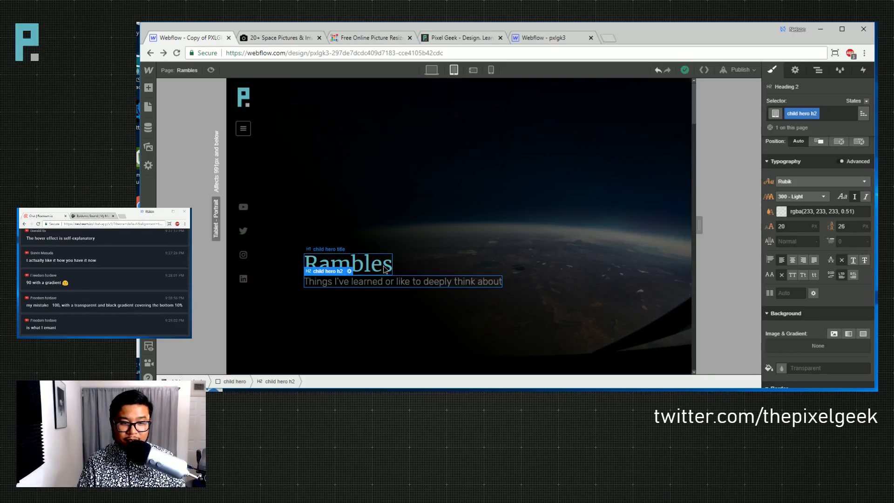
click(354, 263)
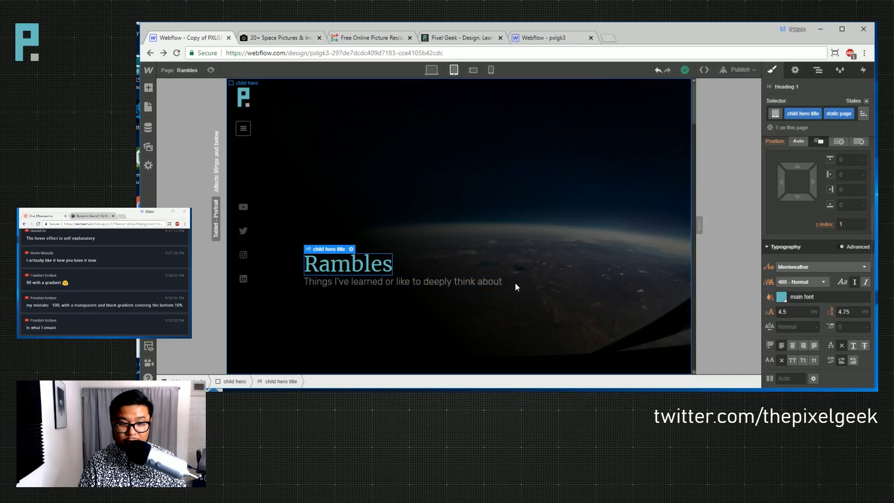
- Set the subtitle's font size to 2 VW and line height to 2.5 VW
click(471, 280)
click(795, 224)
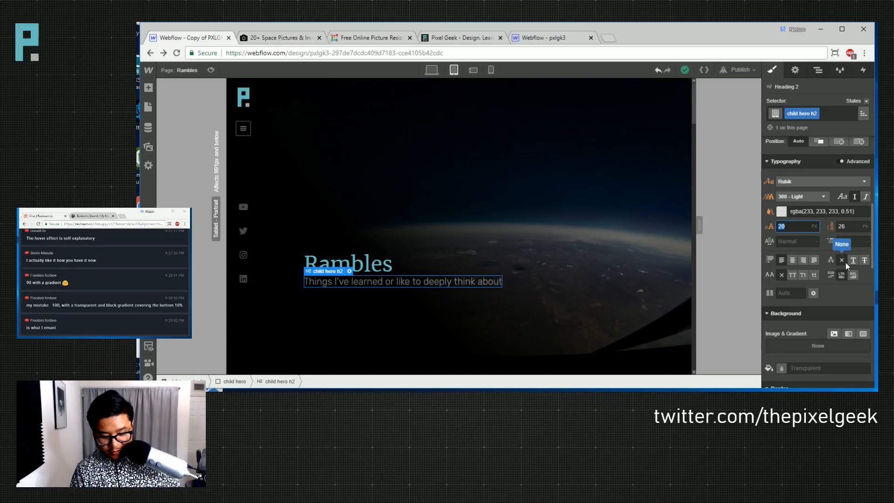
text(5vw)
key(Tab)
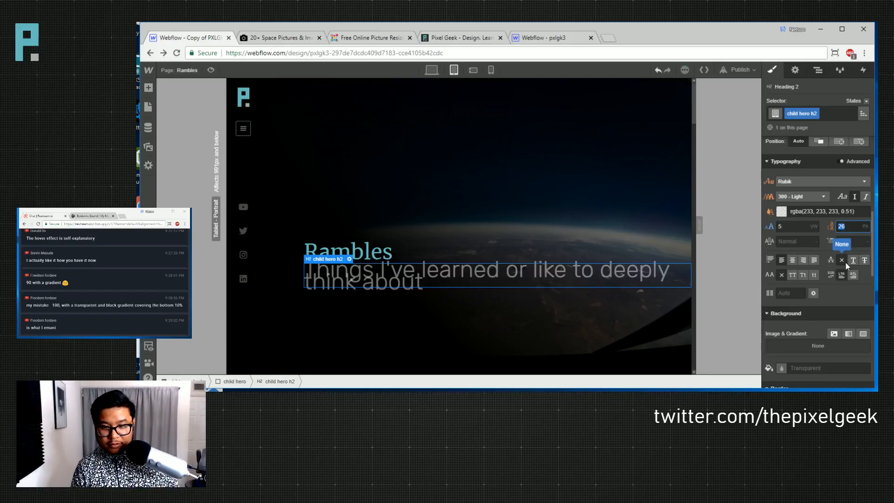
text(5vw)
key(shift+Tab)
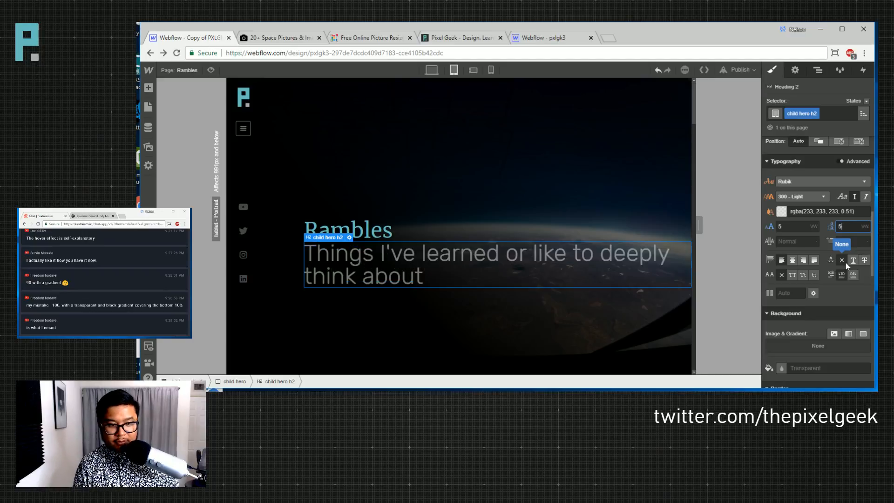
text(3)
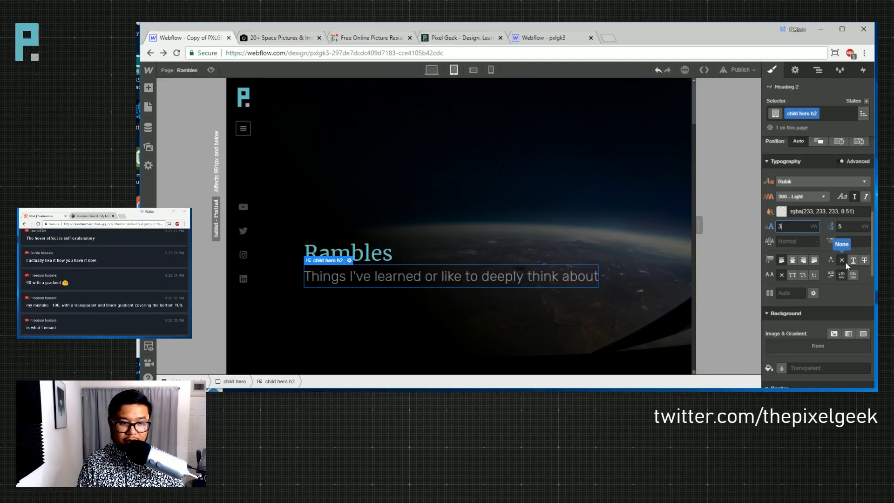
key(BackSpace)
text(2)
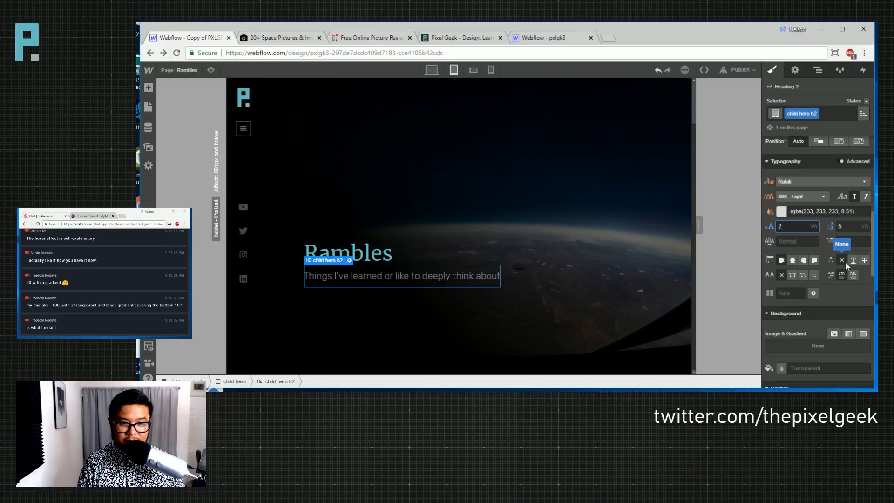
key(shift+Tab)
key(Tab)
key(Tab)
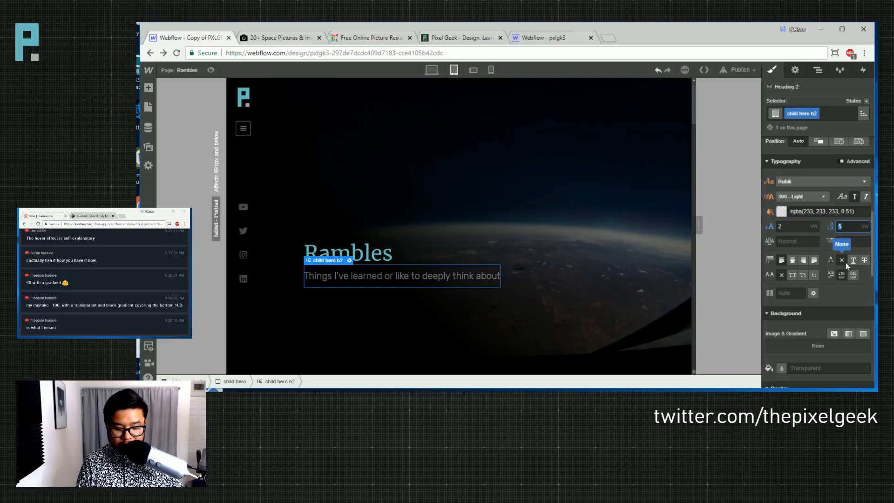
text(2.5)
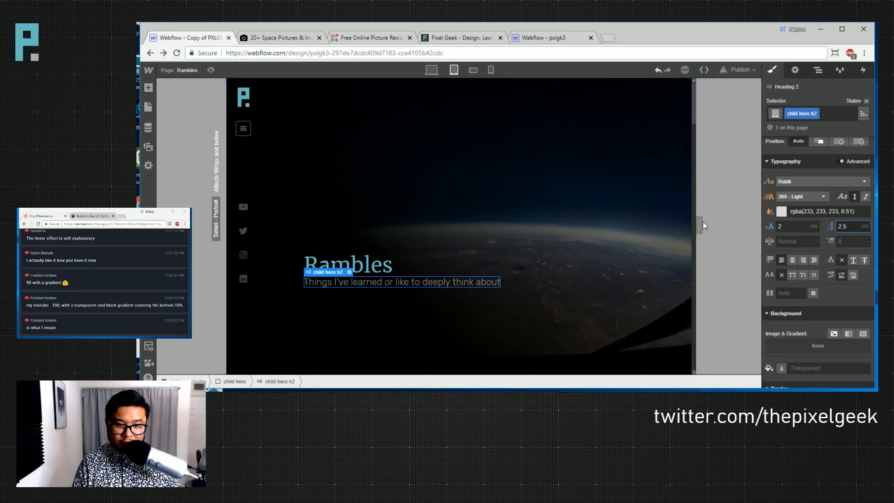
- Drag the canvas edge to preview the hero at narrower page widths
mouse_move(708, 220)
mouse_move(730, 219)
mouse_down()
mouse_move(629, 231)
mouse_move(728, 226)
mouse_up()
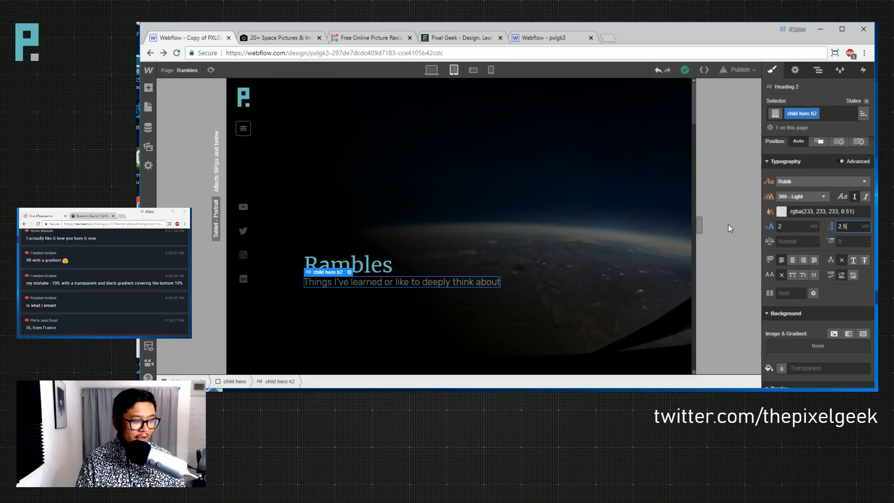
scroll(506, 299, down, 4)
scroll(506, 299, up, 4)
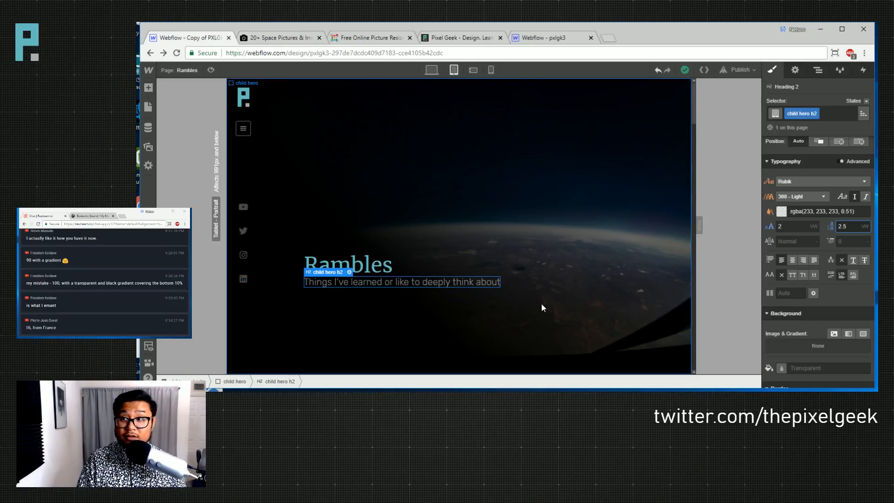
scroll(542, 305, down, 4)
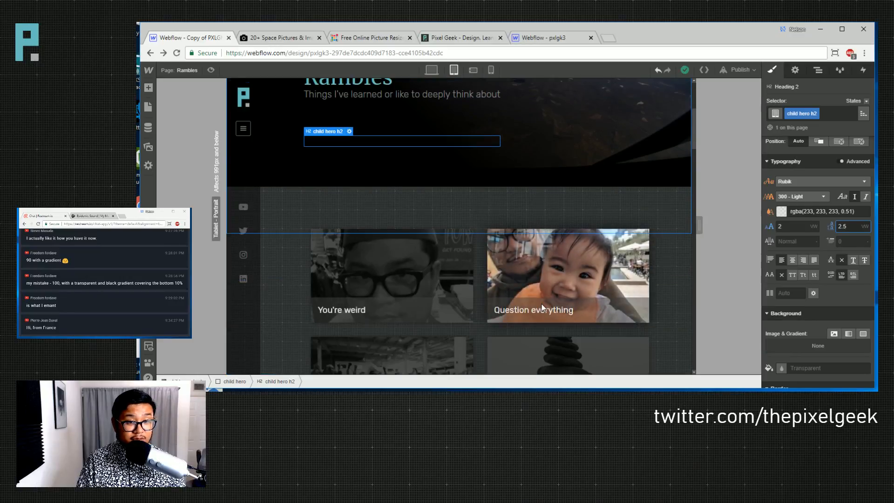
scroll(542, 307, up, 3)
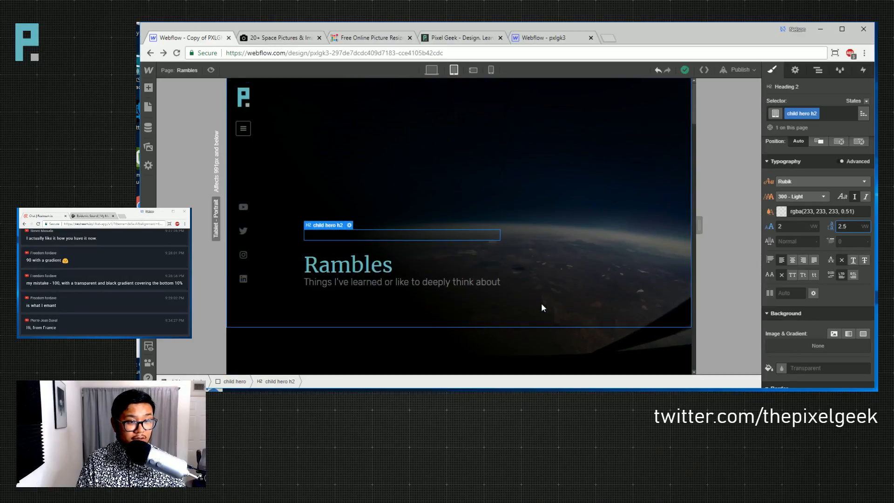
scroll(541, 307, down, 5)
drag(699, 226, 585, 234)
click(602, 224)
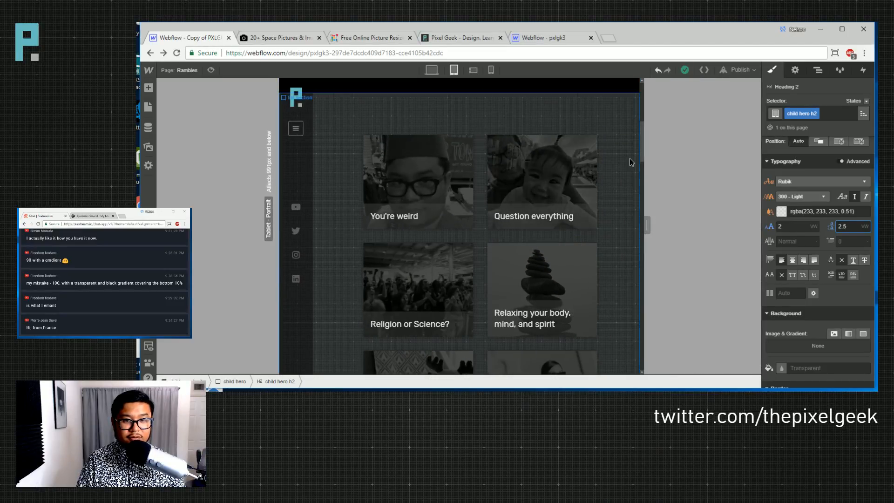
scroll(812, 267, up, 5)
scroll(583, 250, up, 5)
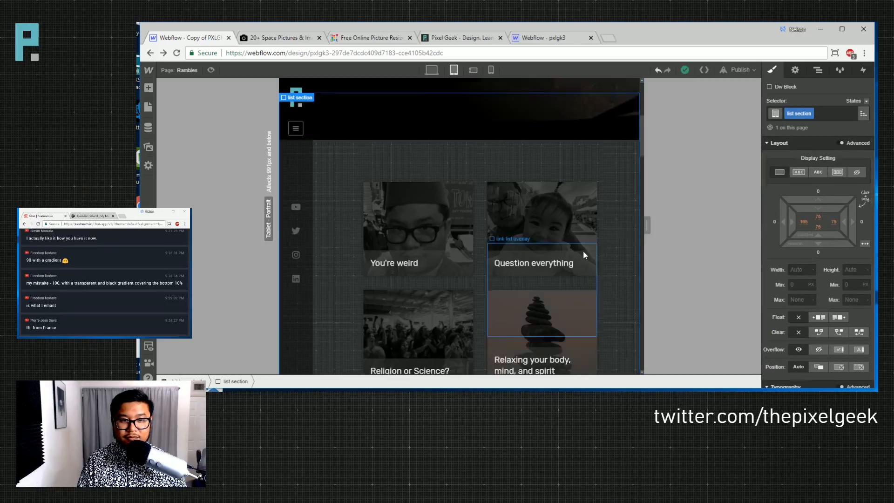
- On tablet, reduce the Rambles hero's left padding to 120
click(585, 133)
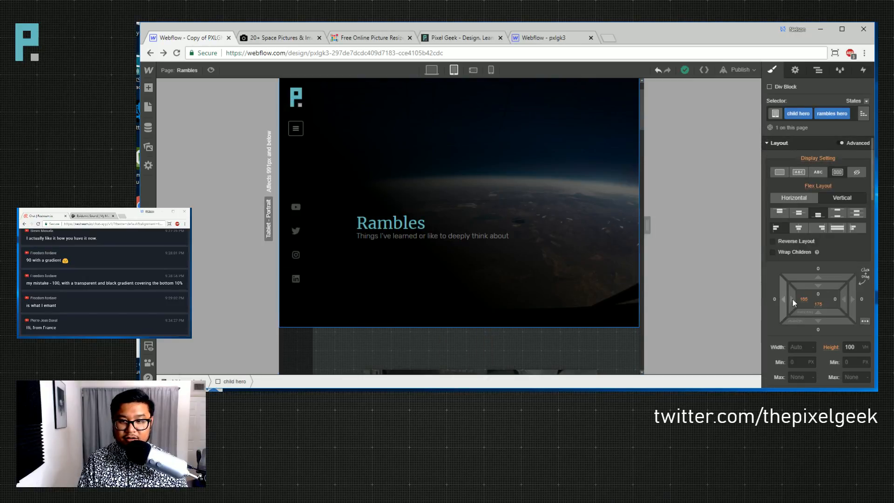
click(863, 113)
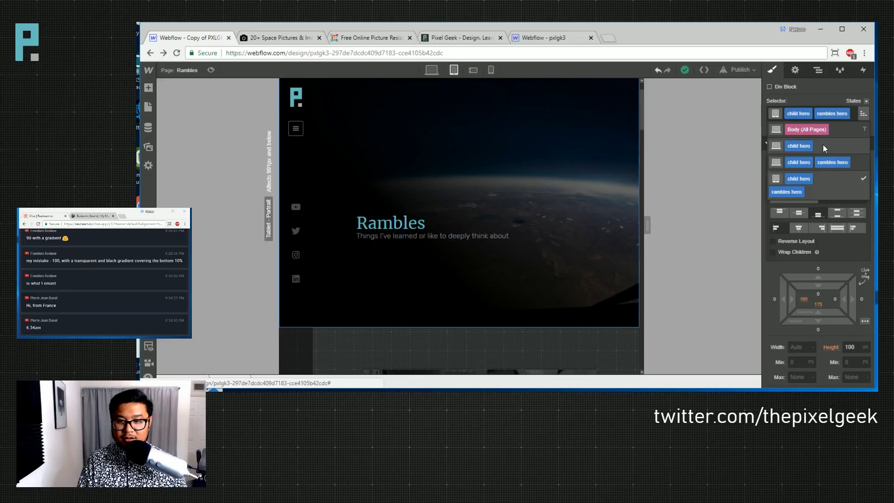
click(824, 166)
click(454, 70)
drag(791, 300, 699, 294)
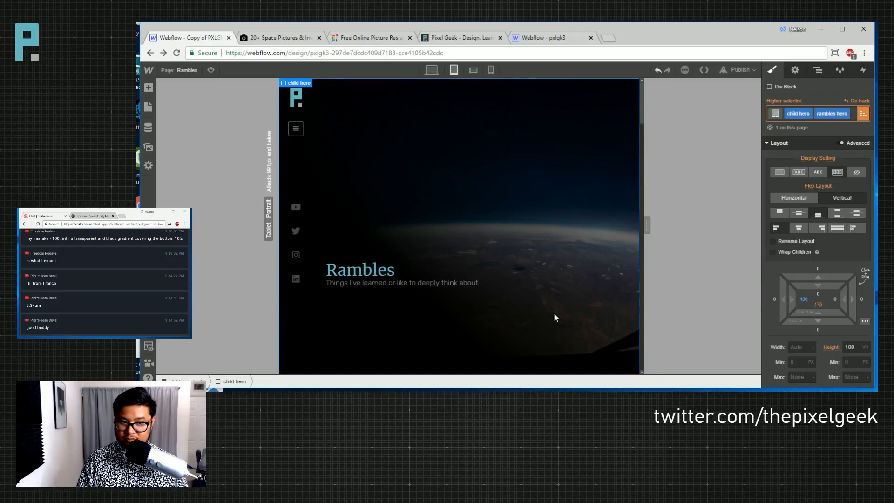
drag(804, 299, 814, 296)
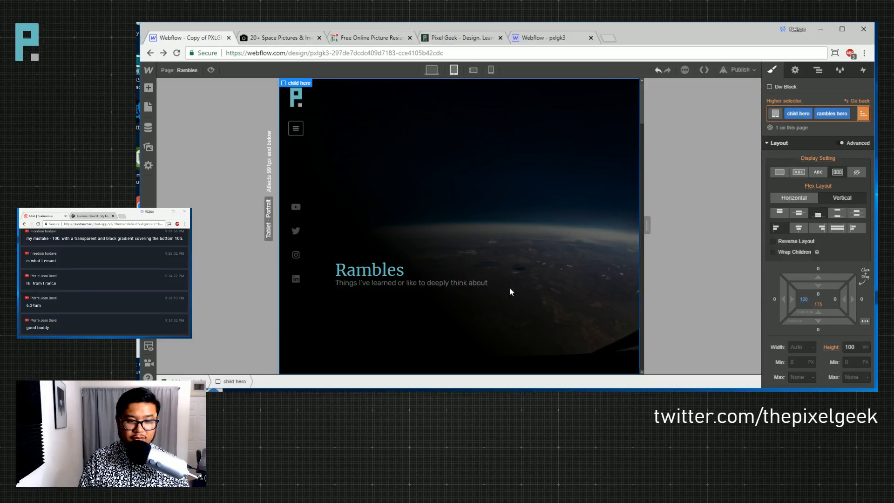
- Reduce the card list section's left padding to about 95
scroll(511, 292, down, 4)
click(328, 224)
drag(783, 227, 695, 224)
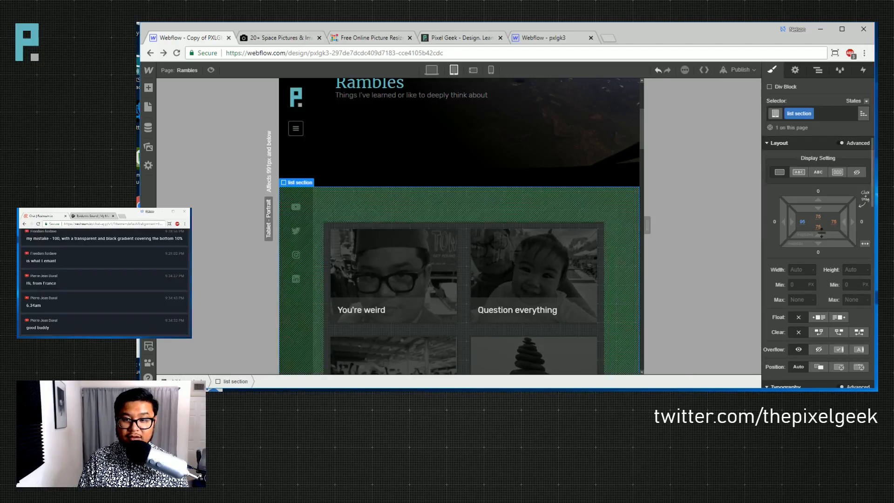
click(831, 219)
text(95)
key(Return)
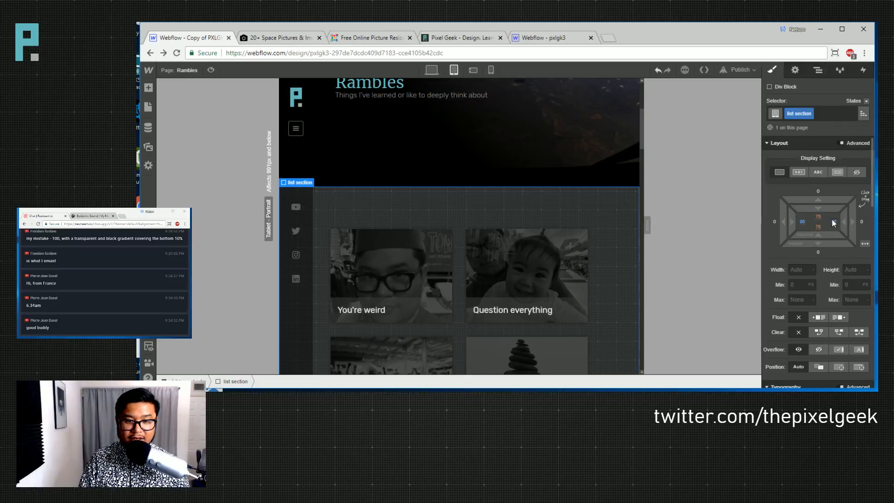
drag(833, 222, 801, 222)
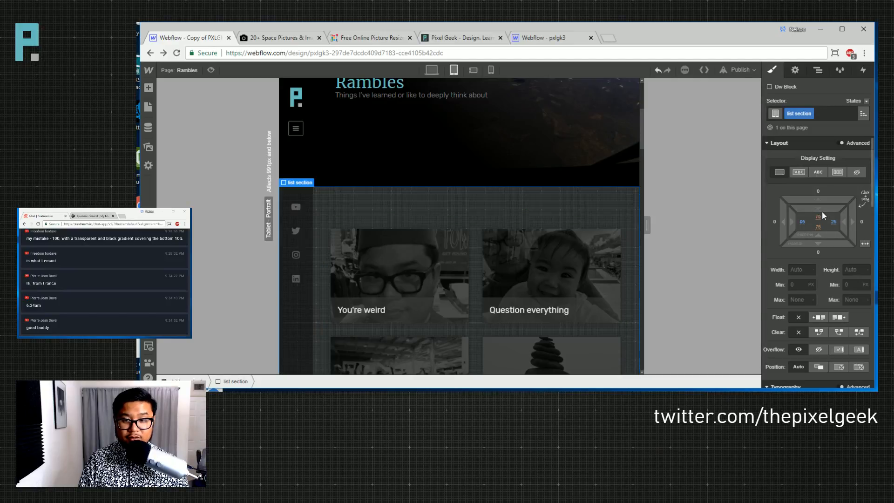
drag(819, 210, 820, 204)
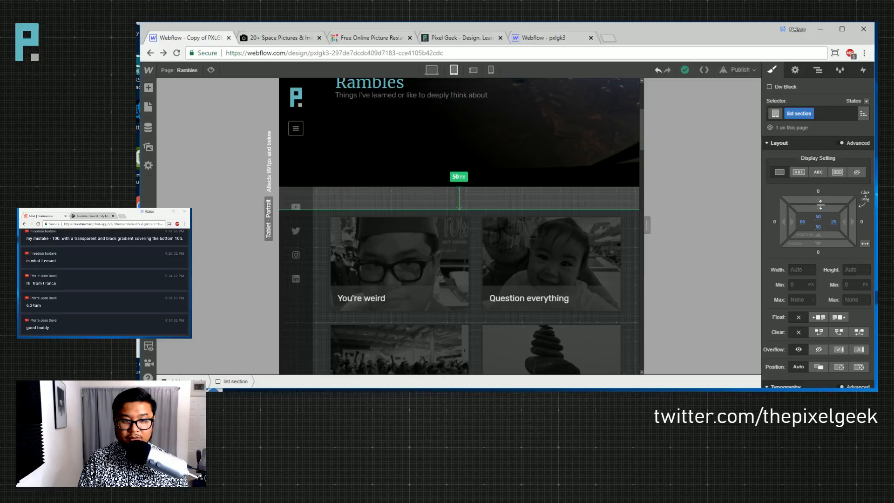
scroll(559, 319, down, 5)
scroll(562, 317, down, 15)
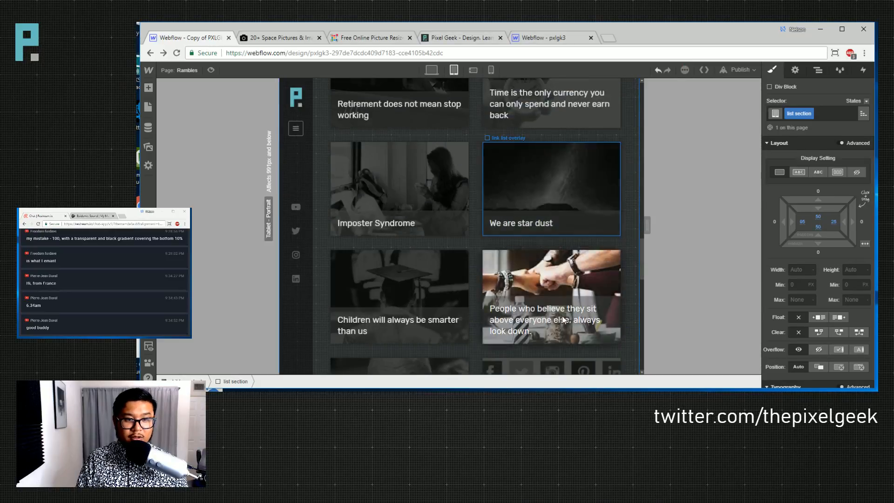
scroll(562, 317, up, 8)
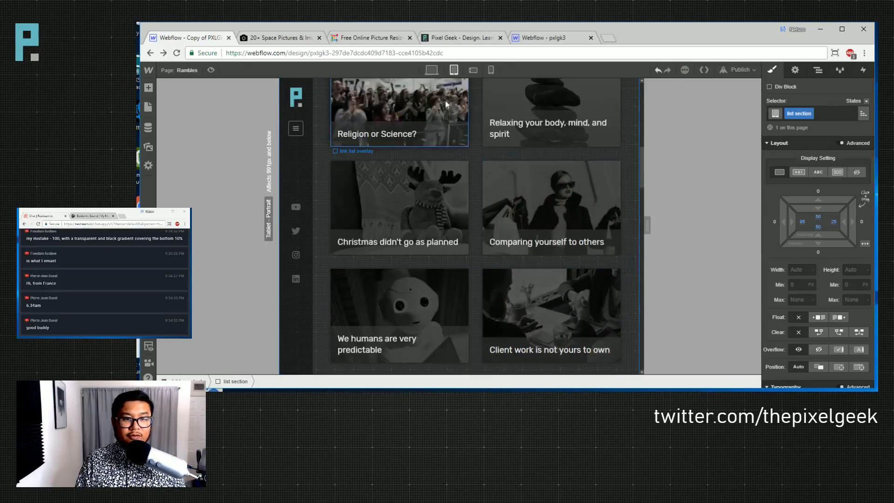
click(431, 70)
scroll(517, 267, up, 5)
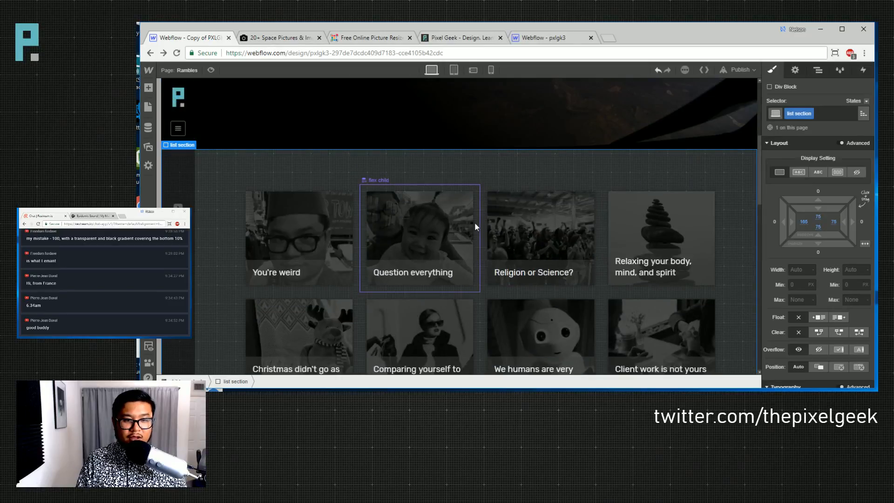
click(476, 240)
click(453, 70)
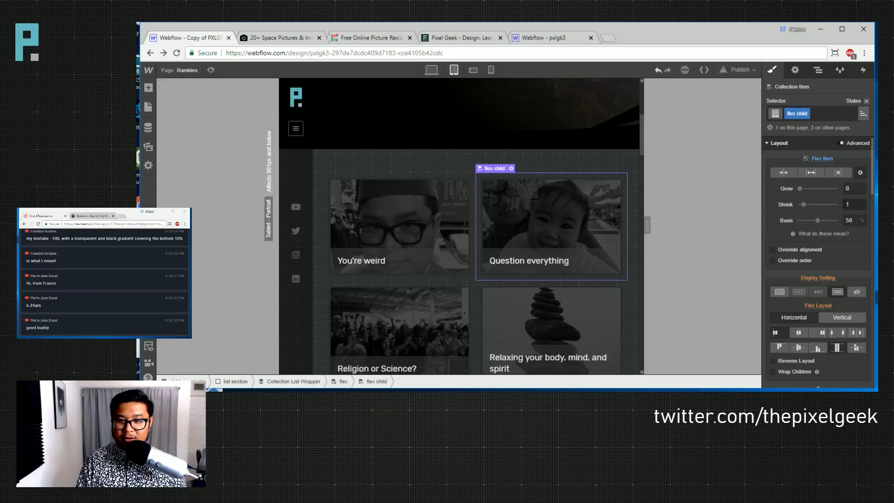
mouse_move(852, 225)
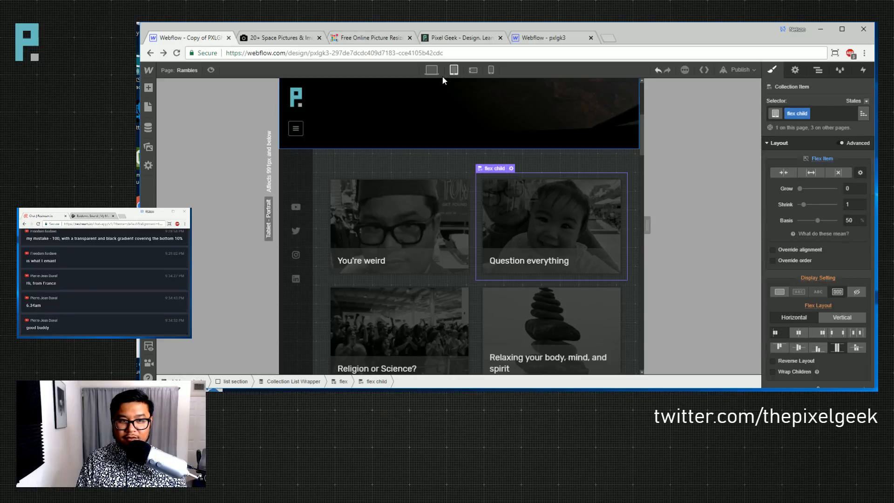
click(431, 69)
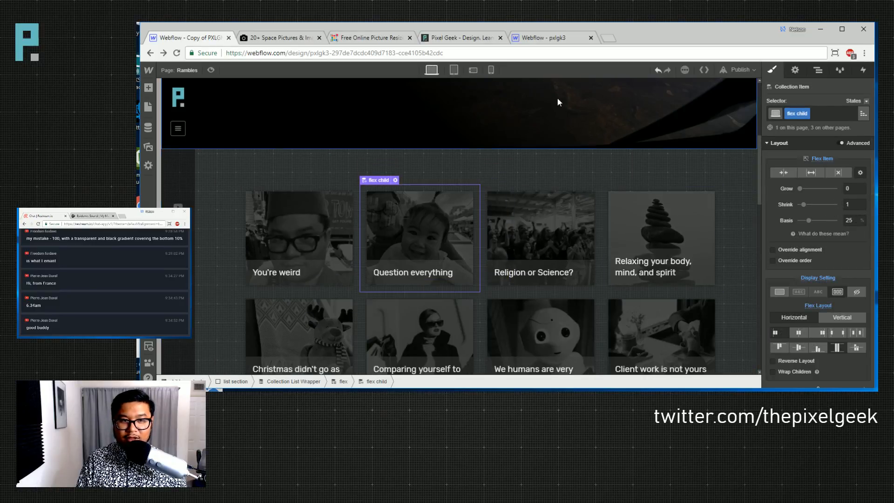
mouse_move(808, 220)
mouse_down()
mouse_move(820, 221)
mouse_move(806, 226)
mouse_up()
click(848, 220)
text(25)
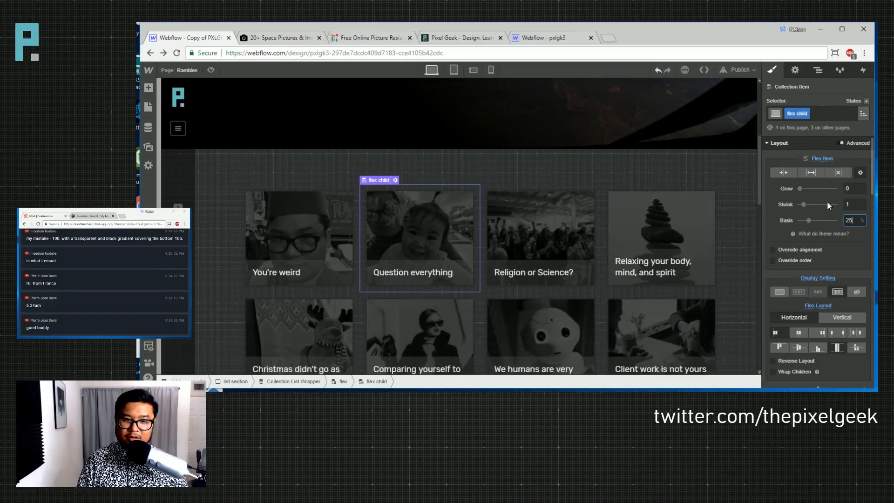
click(453, 71)
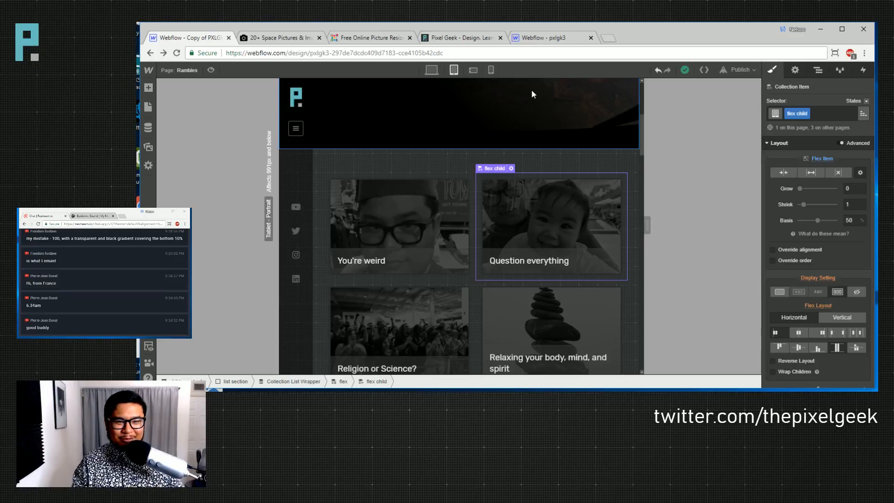
- At the phone landscape breakpoint, select the card list section and set its left padding to 25
click(472, 70)
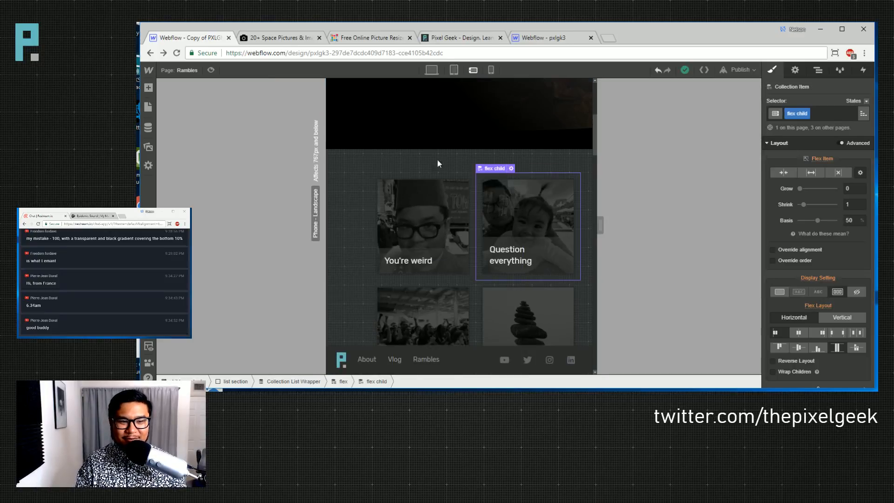
scroll(451, 211, up, 5)
scroll(449, 218, up, 3)
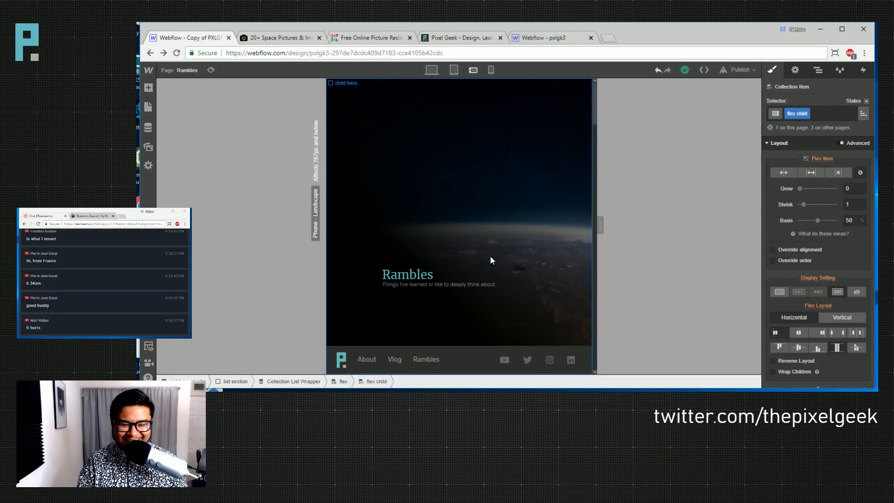
scroll(489, 255, down, 4)
click(368, 152)
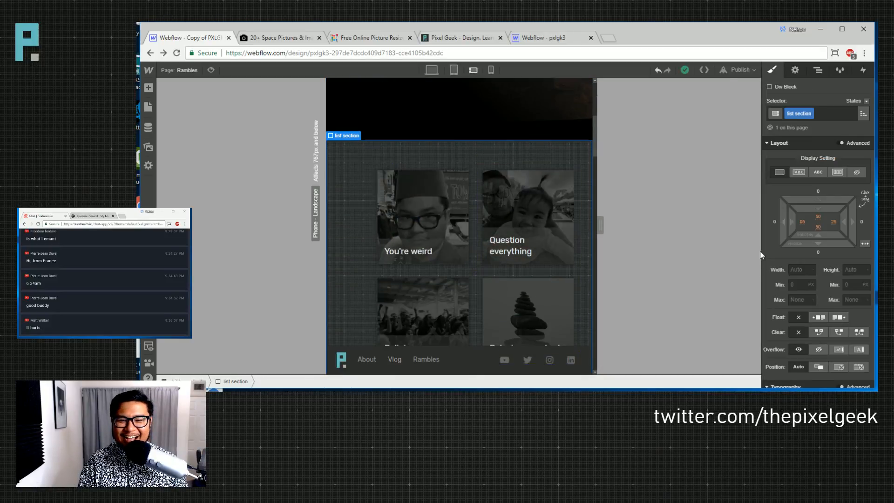
click(803, 225)
text(25)
key(Return)
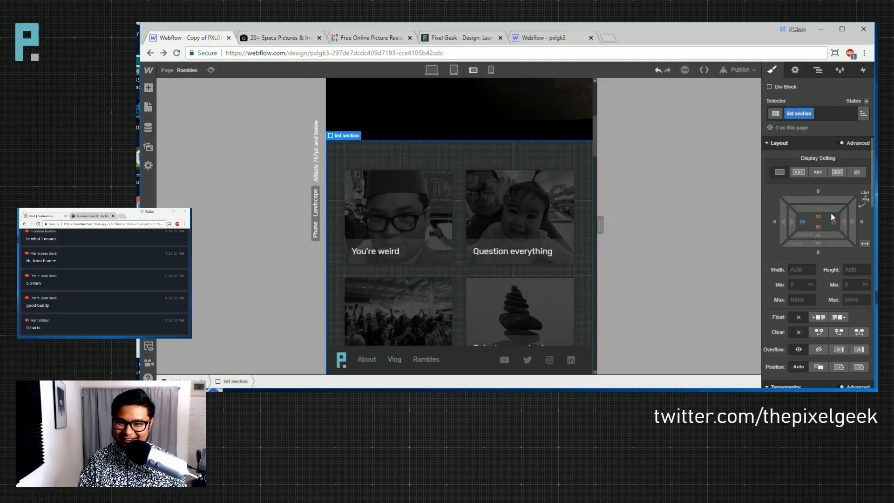
- Drag the list section's bottom padding larger, then undo the stray change so top padding returns to 50
scroll(560, 261, down, 8)
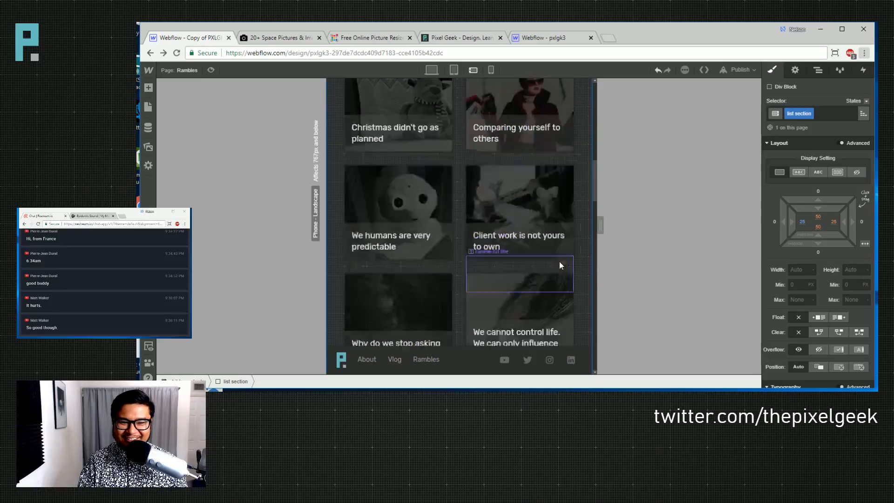
drag(820, 232, 821, 181)
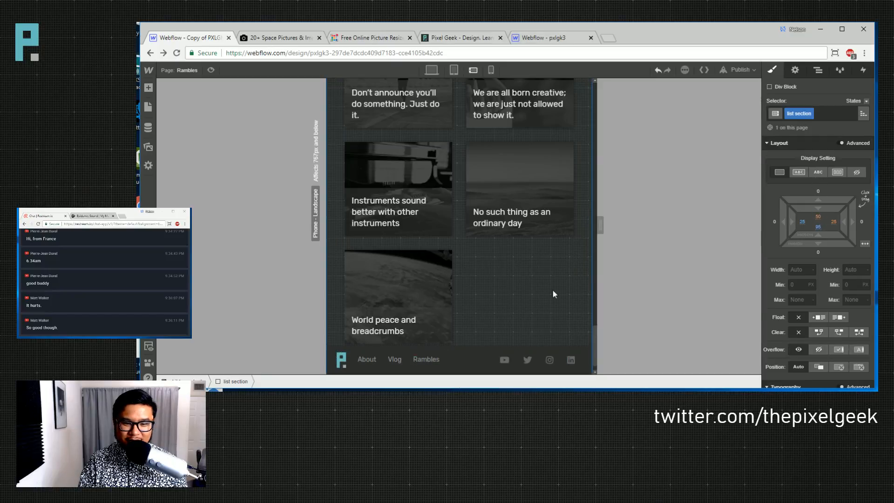
scroll(552, 286, down, 1)
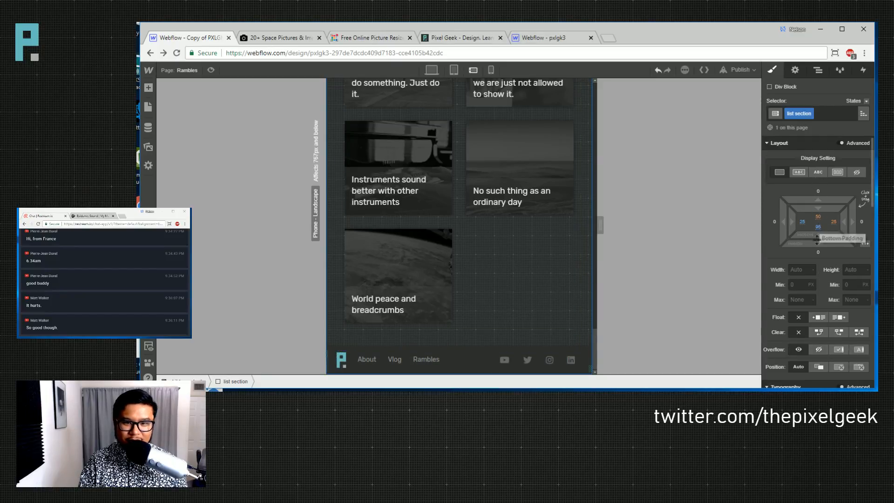
scroll(470, 297, up, 15)
scroll(485, 286, up, 10)
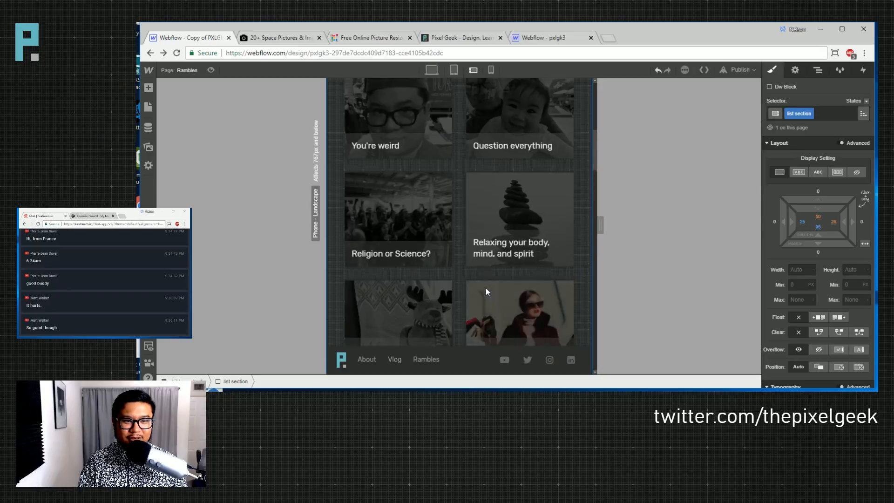
scroll(485, 287, down, 3)
scroll(485, 288, up, 1)
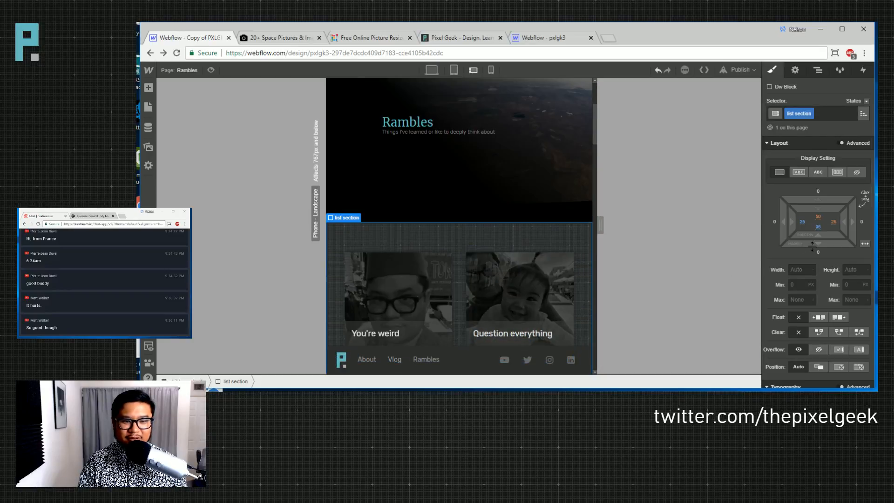
key(2)
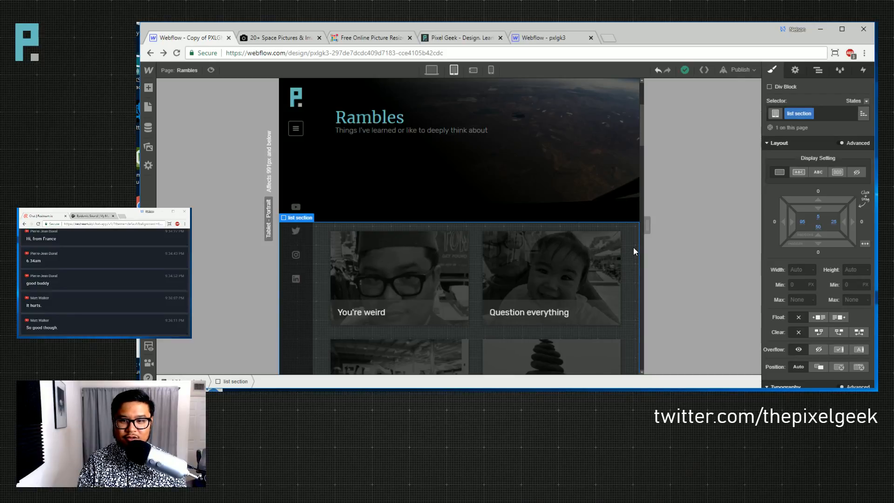
key(ctrl+z)
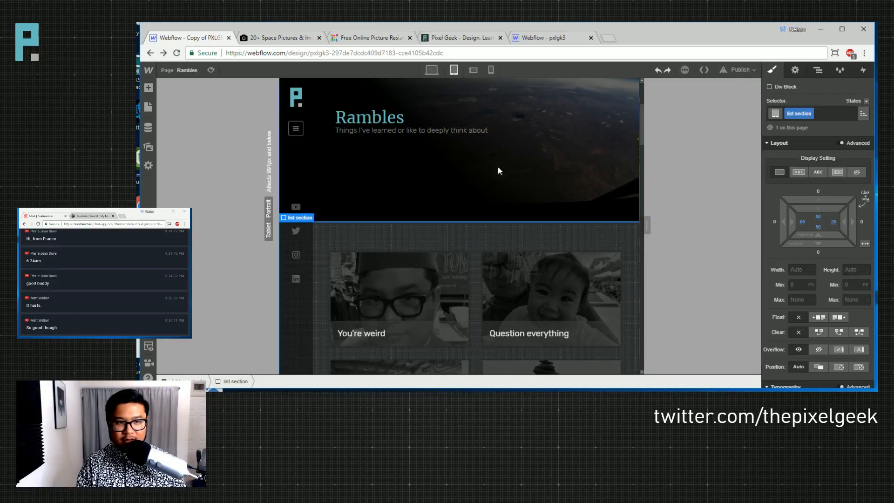
- Set the list section's top padding to 25 at phone landscape
click(472, 70)
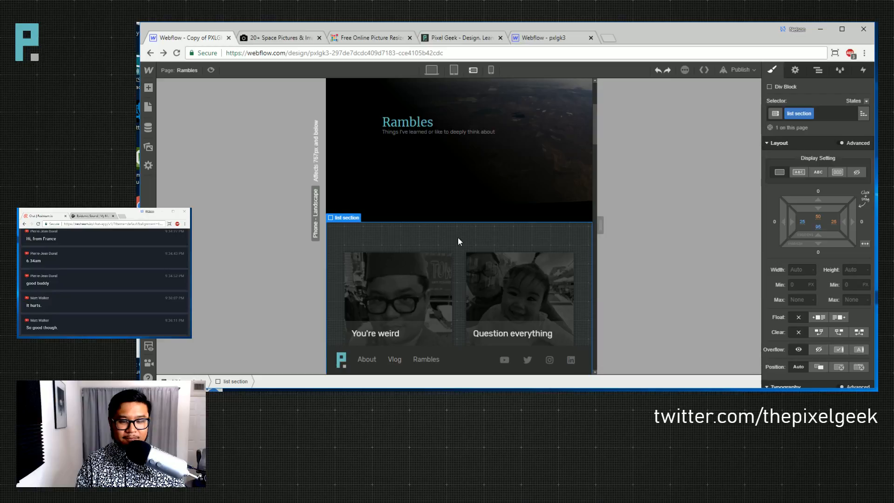
click(818, 217)
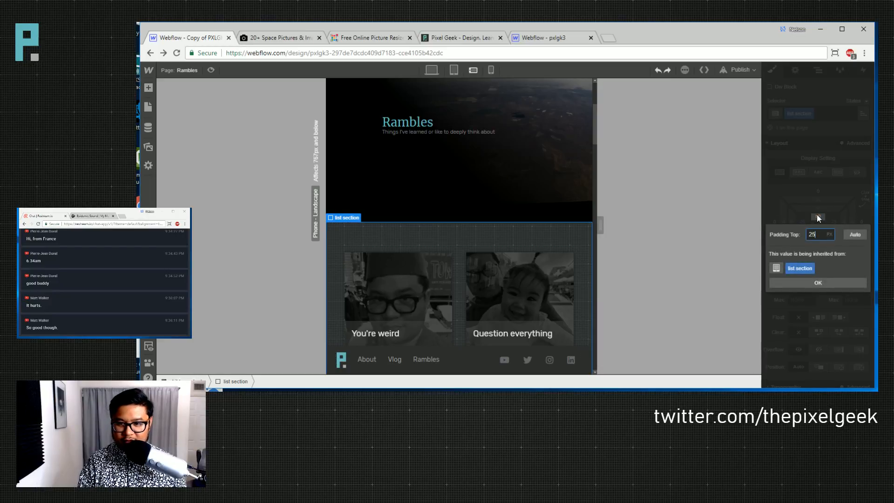
key(Return)
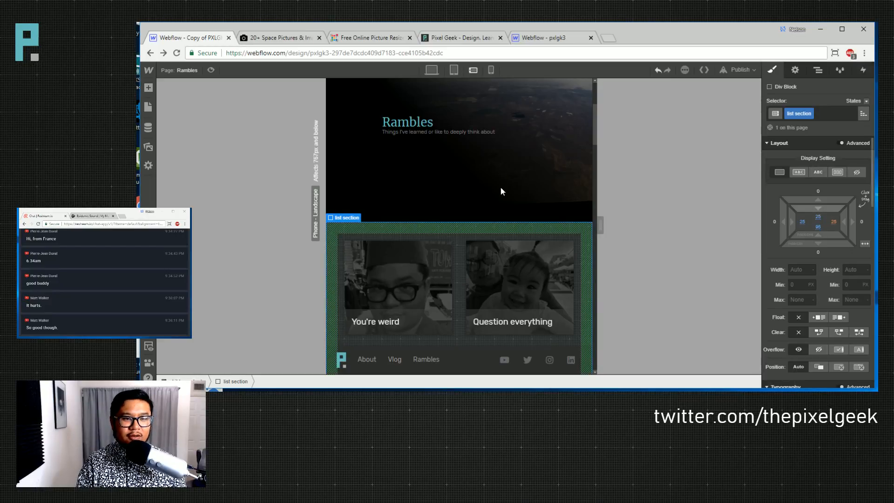
click(501, 191)
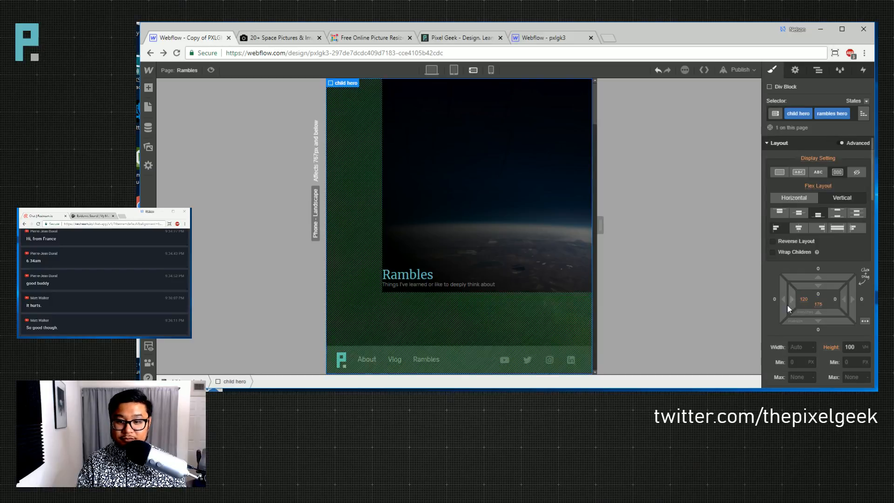
- Drag the Rambles hero's left padding down to about 35 and set its height to 500px
drag(787, 305, 739, 294)
drag(705, 291, 673, 288)
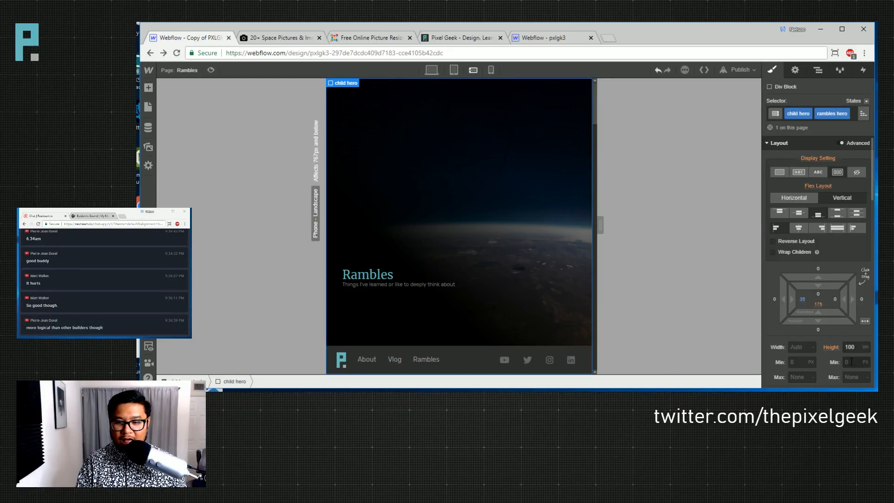
click(855, 347)
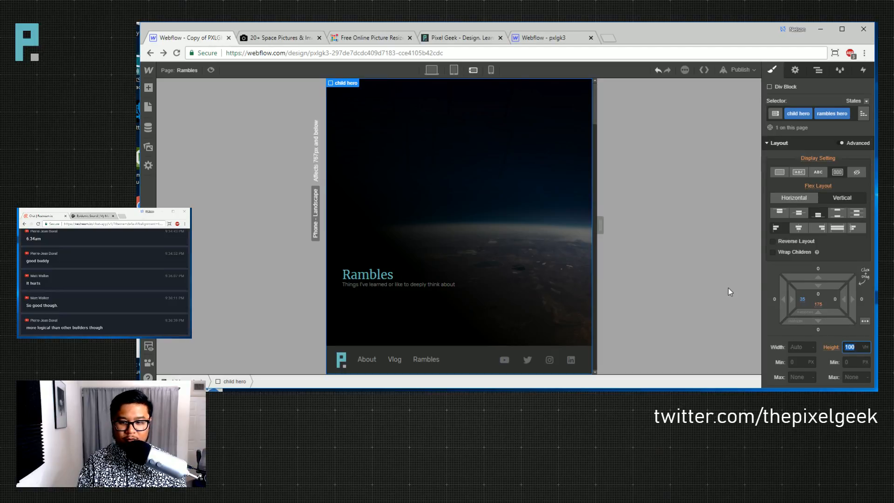
text(500px)
key(Return)
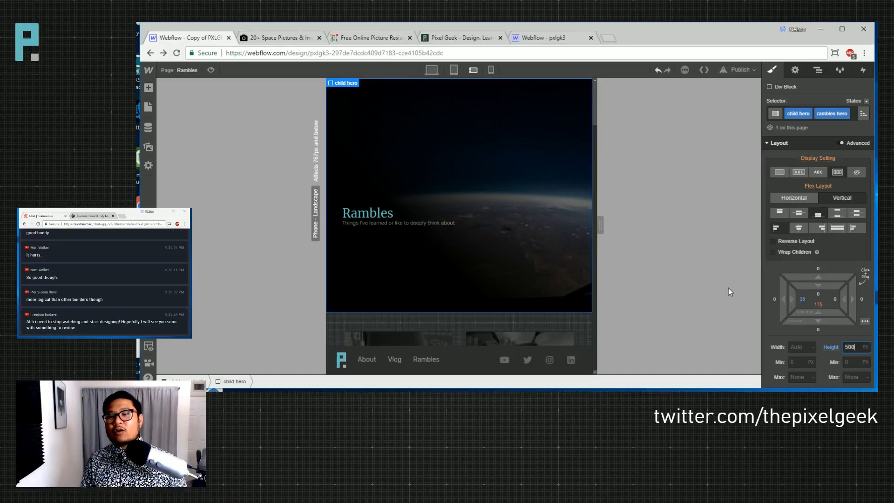
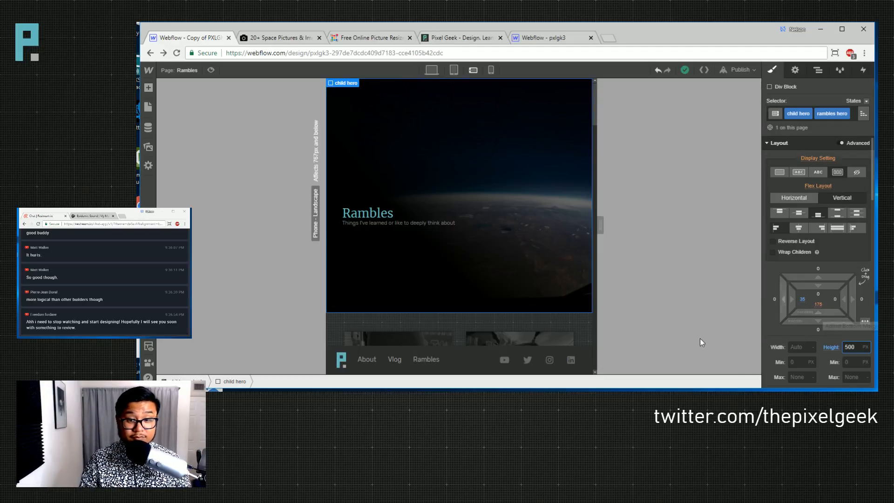
- Set the Rambles heading to 10.5 VW font size with 11.75 VW line height
click(352, 213)
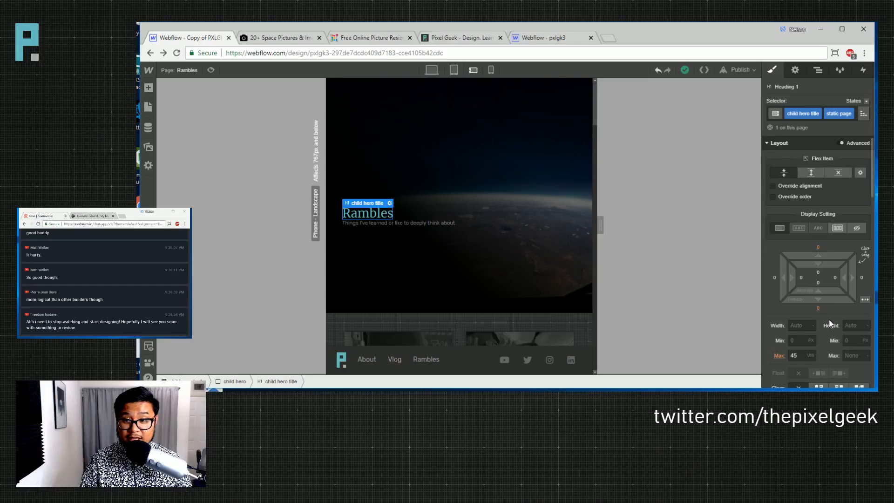
scroll(830, 322, down, 4)
scroll(829, 321, down, 3)
click(797, 311)
text(14.5)
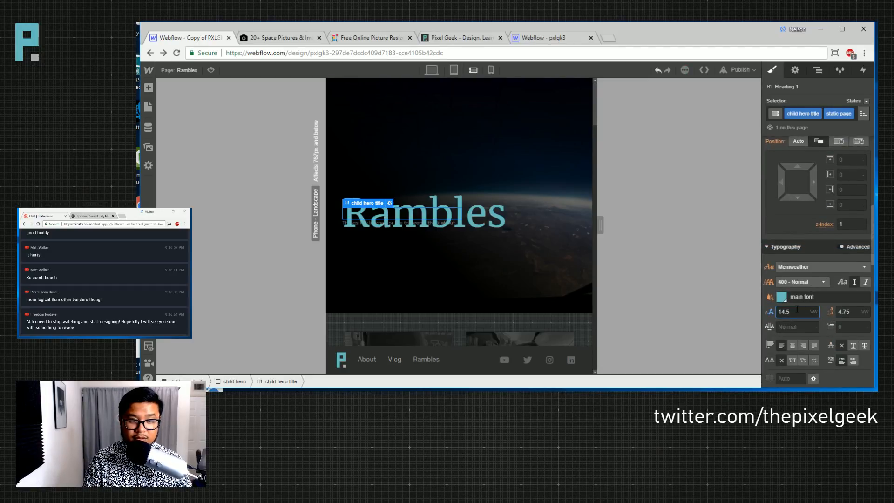
key(Down)
key(Down)
key(Down)
key(Down)
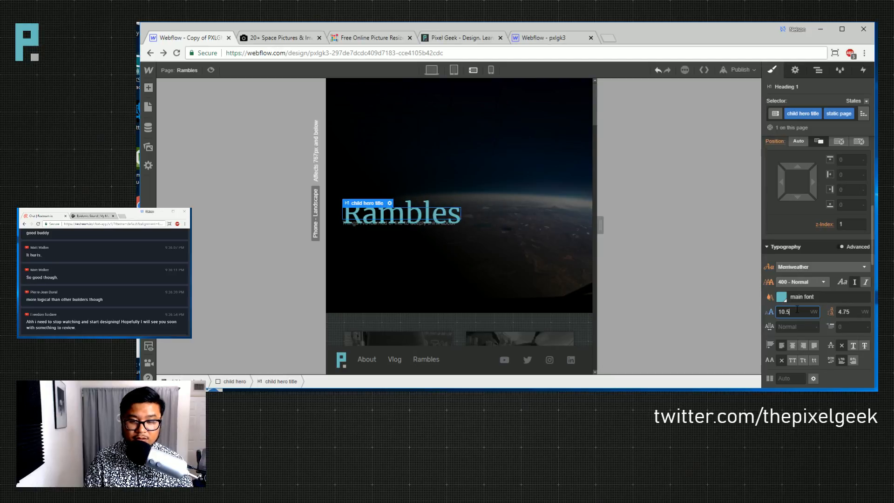
key(Tab)
key(Up)
key(Up)
key(Up)
key(Up)
key(Up)
key(Up)
key(Up)
key(Up)
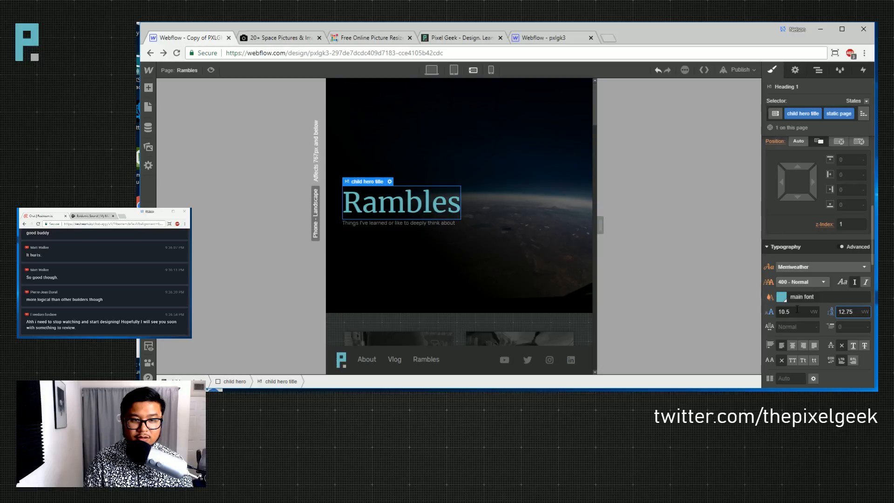
key(Down)
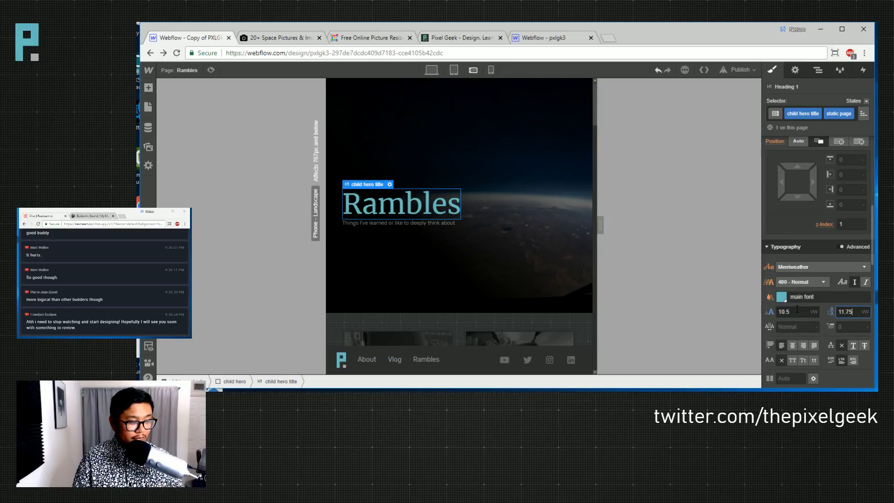
- Give the tagline 3 VW font size and 3.5 VW line height
click(425, 223)
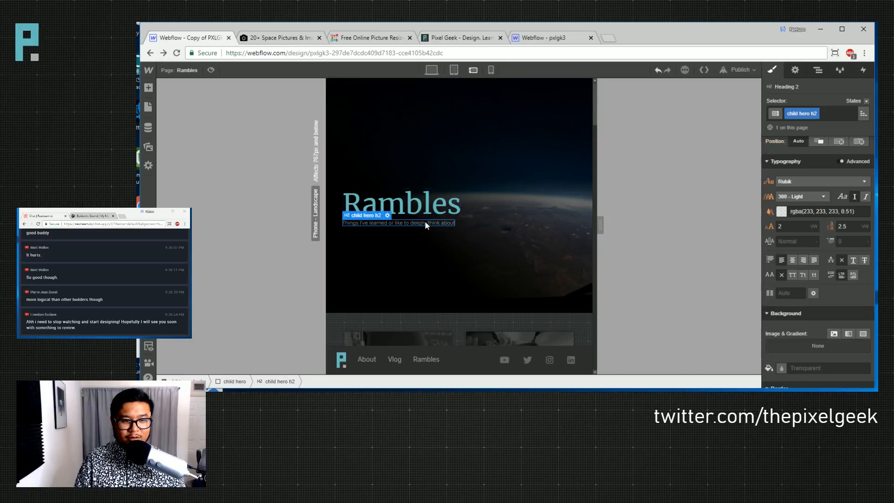
click(800, 227)
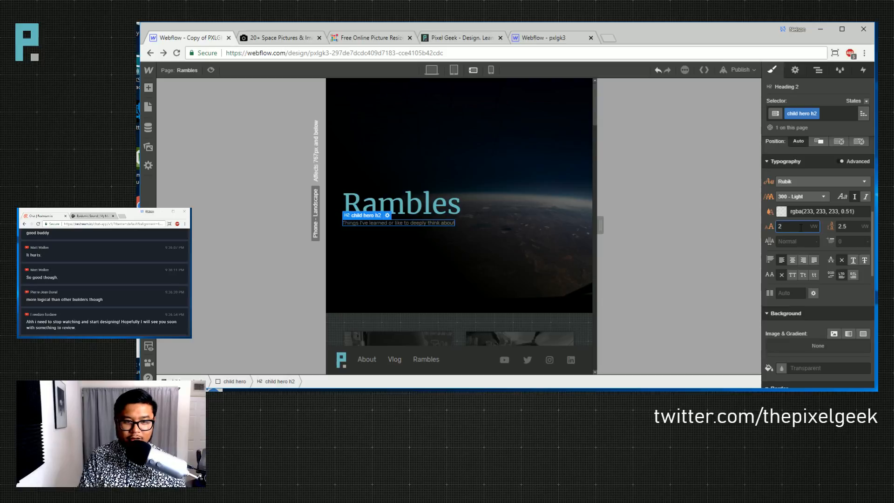
key(Up)
key(Tab)
key(Up)
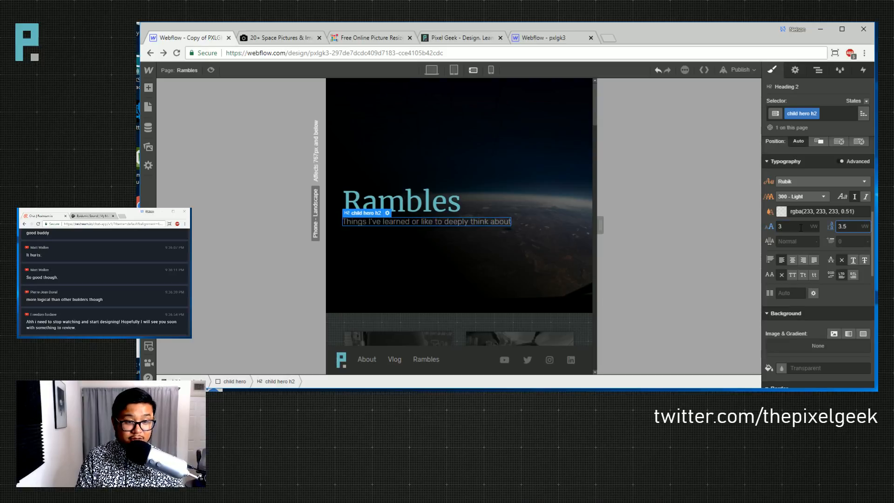
click(462, 277)
- Align the hero's heading and tagline to the top and set bottom padding to 0
scroll(789, 255, up, 5)
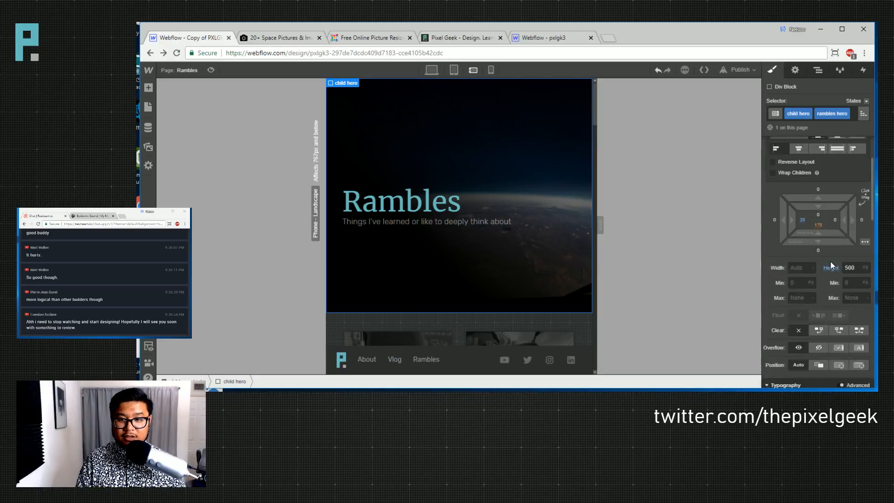
drag(818, 257, 822, 298)
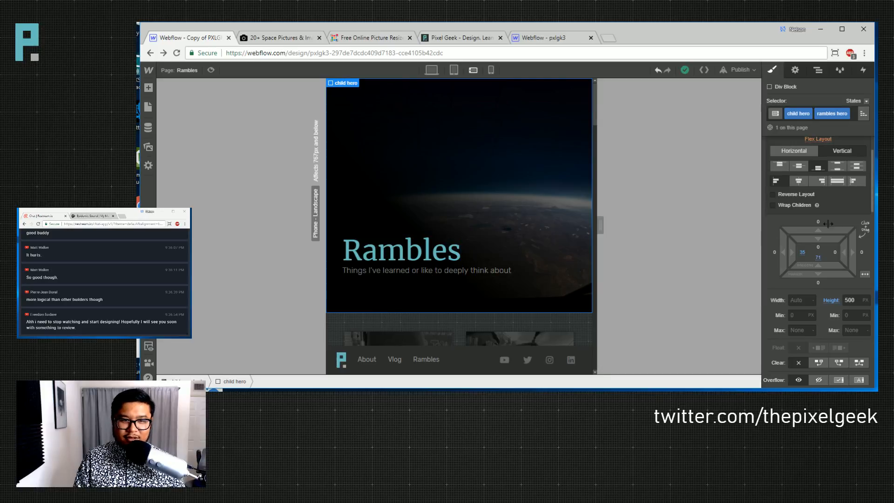
scroll(828, 224, up, 1)
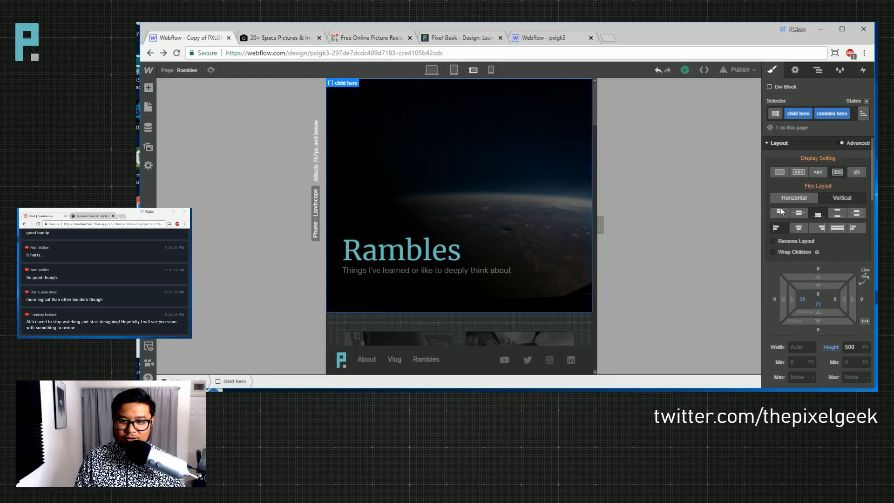
click(780, 212)
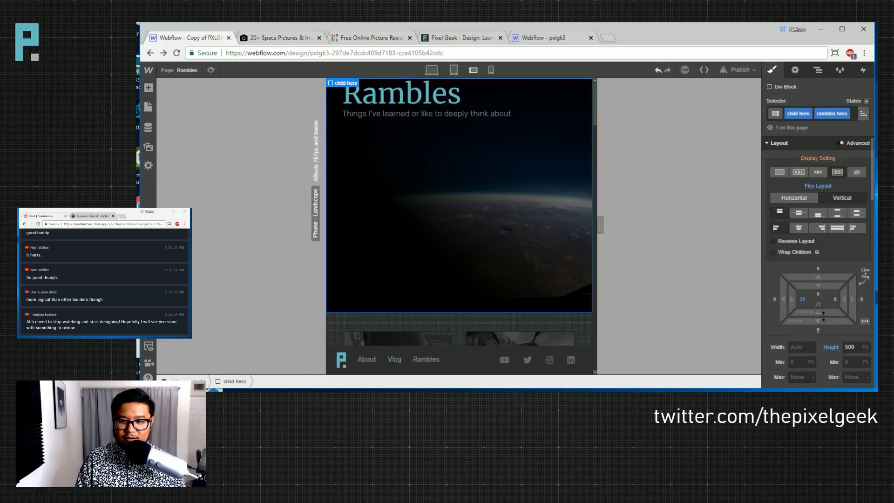
click(815, 303)
text(0)
key(Return)
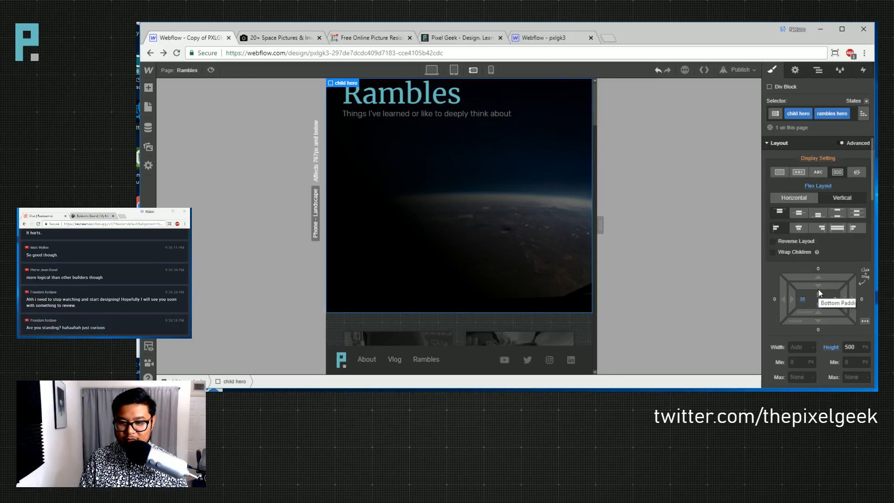
- Set the hero height to 350 px with 70 px top padding
drag(817, 289, 834, 320)
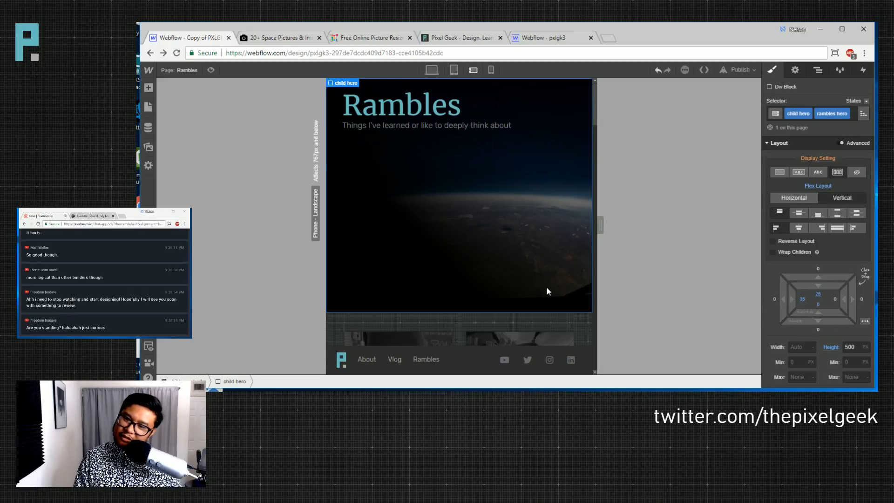
click(849, 346)
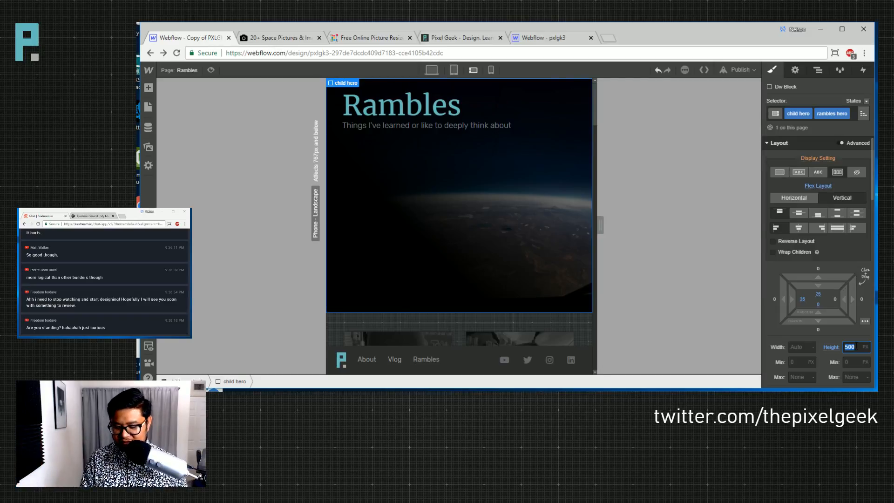
text(350)
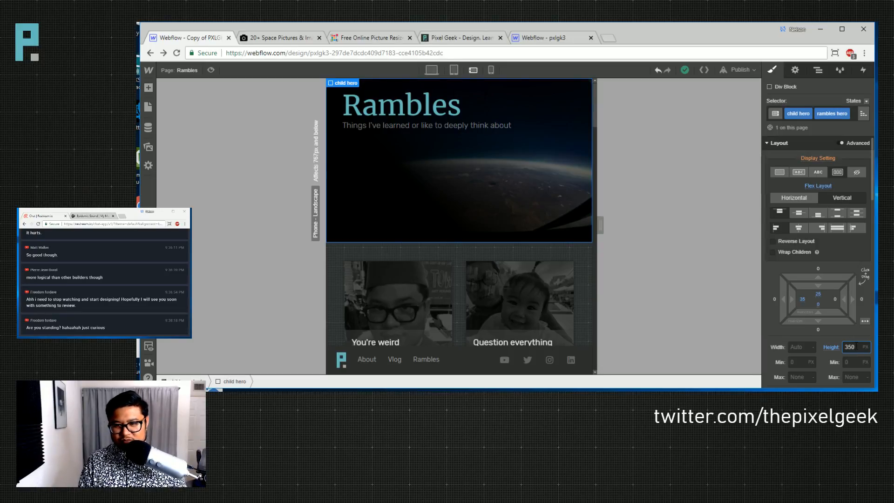
drag(831, 328, 832, 348)
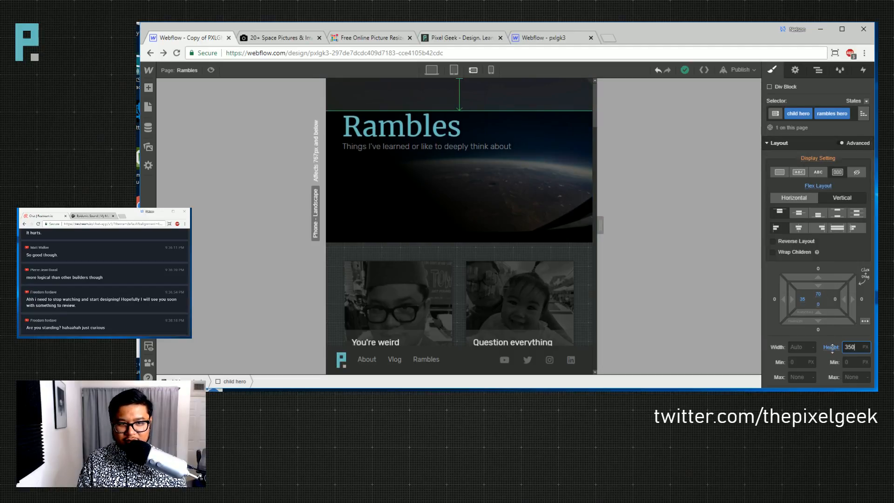
scroll(831, 317, down, 10)
scroll(831, 288, up, 3)
- Make the hero's gradient run top to bottom at 180°, with stops at 21% and 100%
click(806, 275)
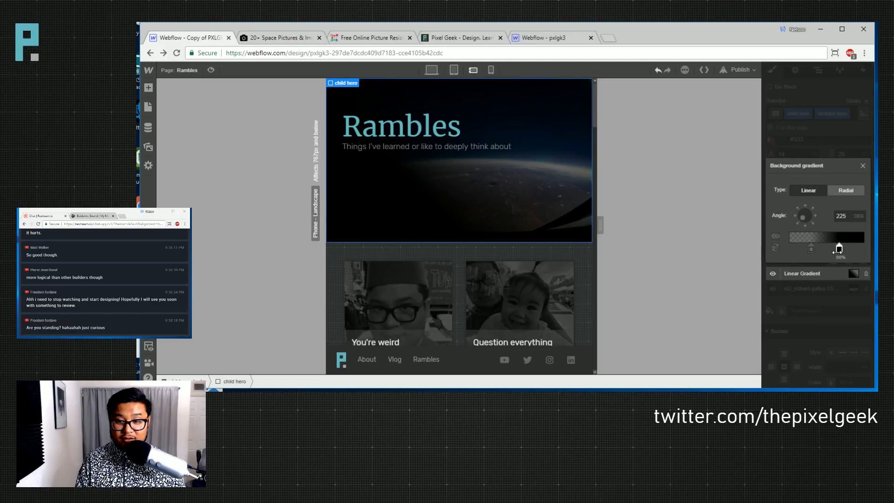
drag(838, 249, 864, 249)
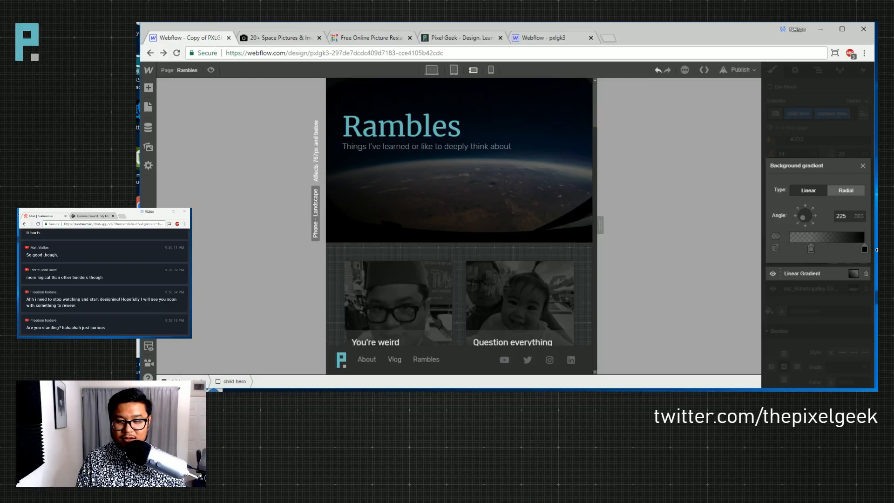
click(806, 209)
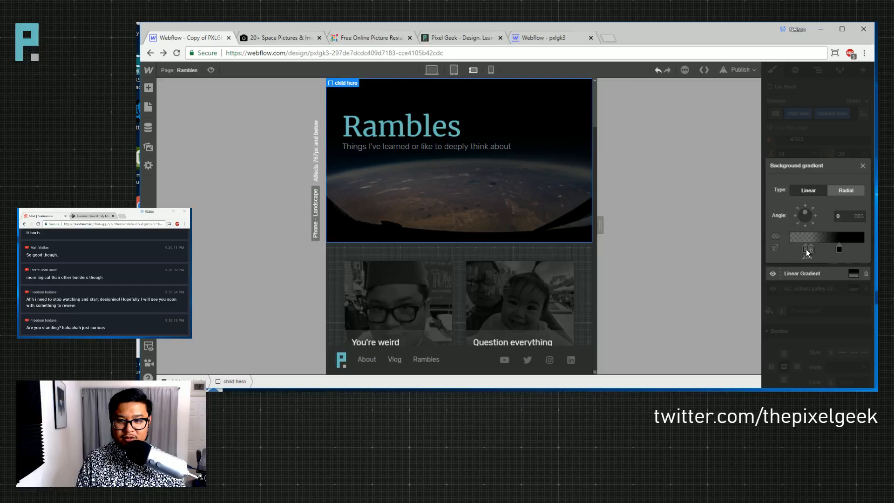
click(804, 224)
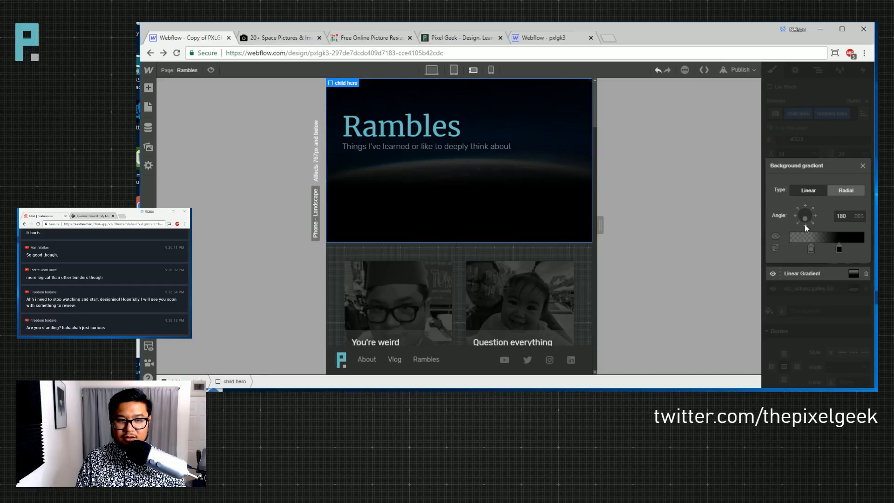
drag(839, 248, 876, 250)
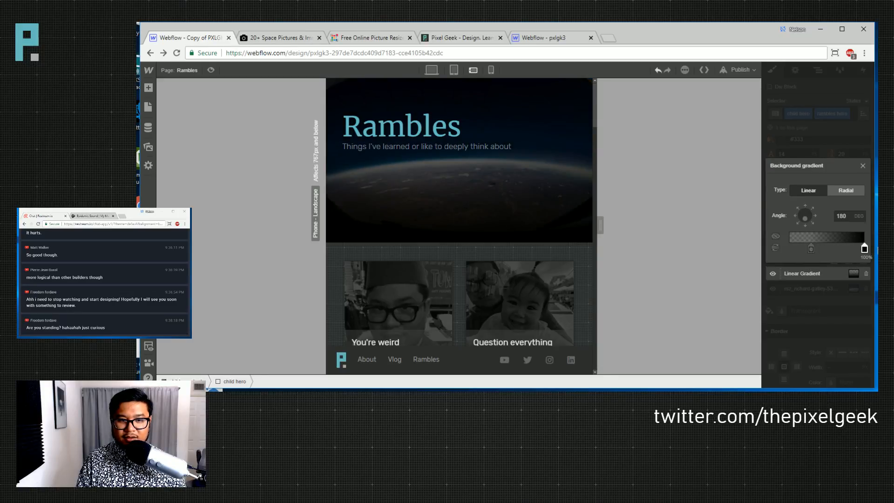
mouse_move(811, 250)
mouse_down()
mouse_move(829, 250)
mouse_move(792, 250)
mouse_move(804, 249)
mouse_up()
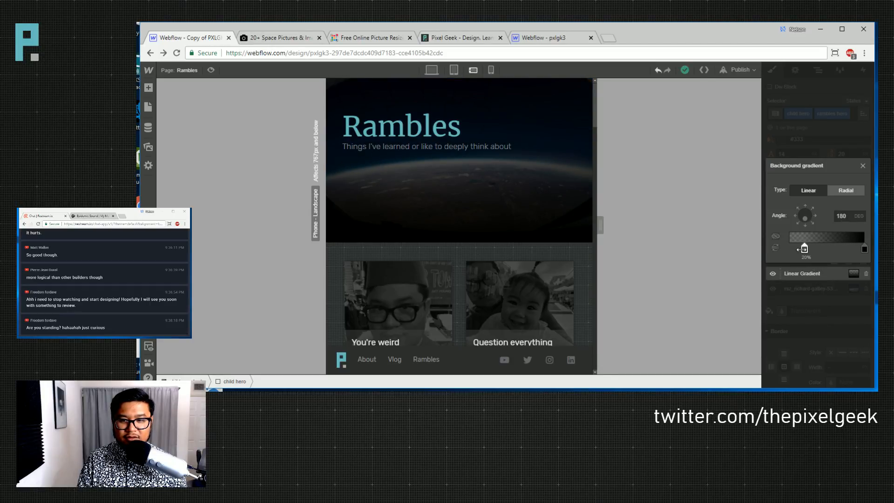
- Reduce the hero's top padding to 50 px, raising the Rambles heading
click(814, 148)
scroll(816, 200, up, 10)
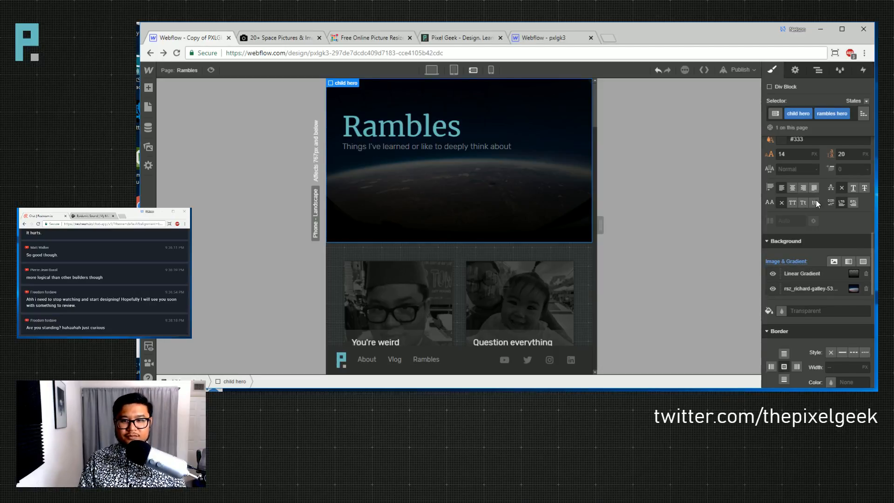
drag(824, 293, 820, 258)
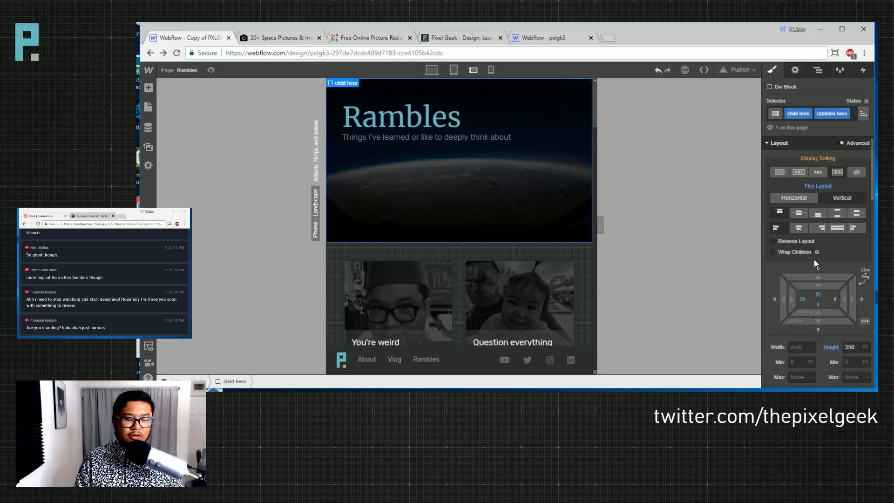
- At phone portrait, enlarge the Rambles heading to 12.5 VW with 13.75 VW line height
scroll(552, 249, down, 5)
scroll(552, 248, down, 10)
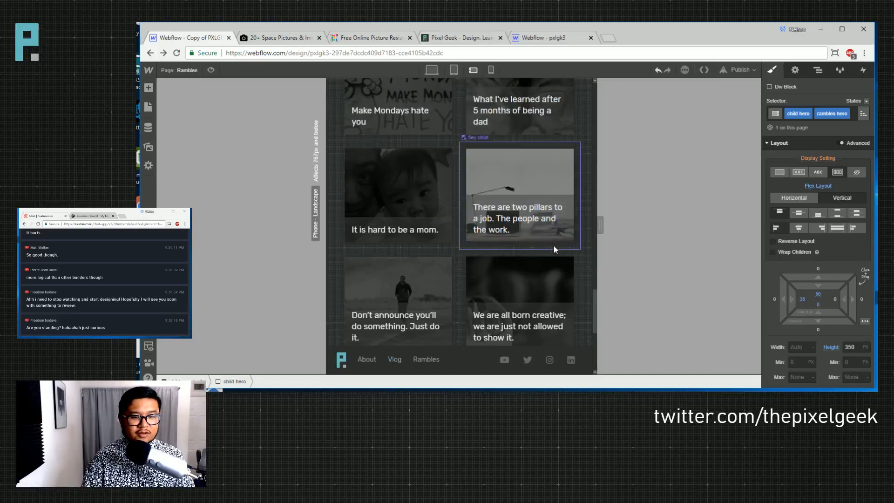
click(490, 70)
click(449, 122)
click(434, 110)
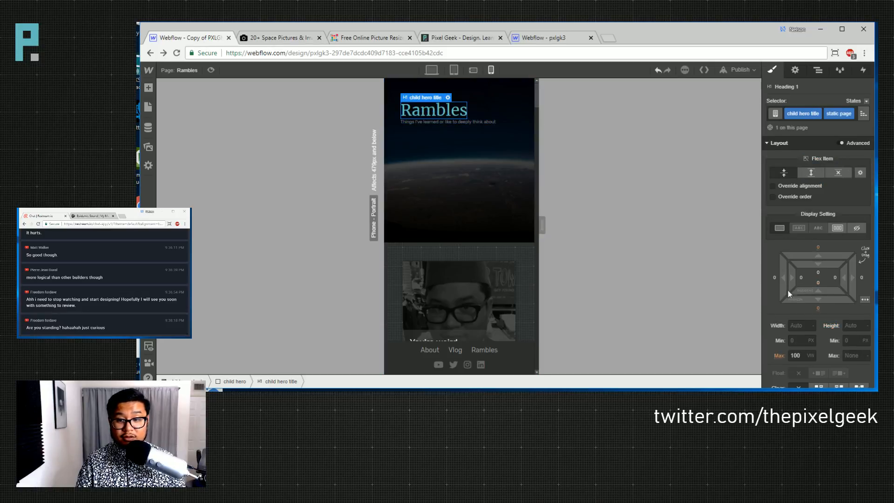
scroll(812, 313, down, 5)
scroll(812, 312, down, 2)
click(795, 264)
key(Up)
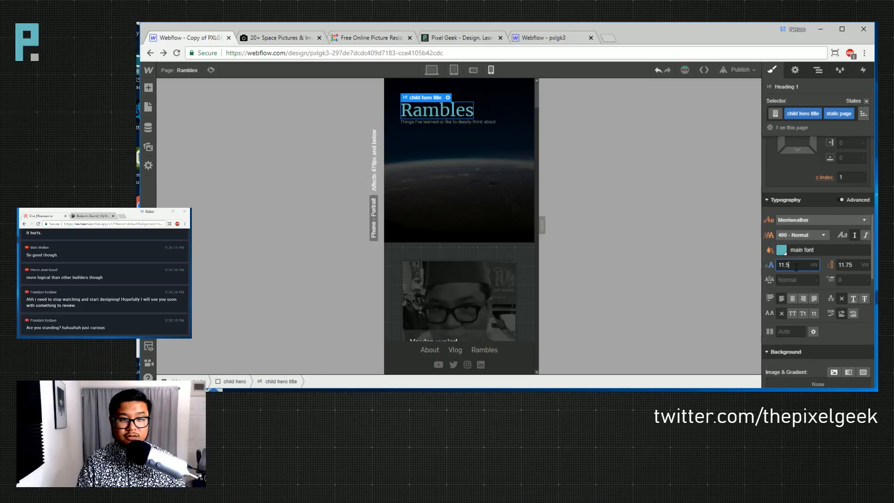
key(Up)
key(Tab)
key(Up)
key(Up)
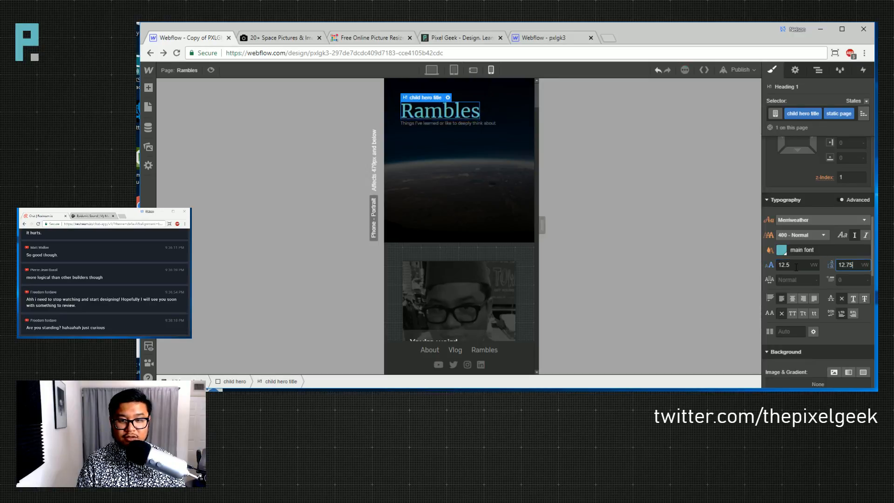
- Raise the tagline to 5 VW font size with 5.5 VW line height
click(491, 125)
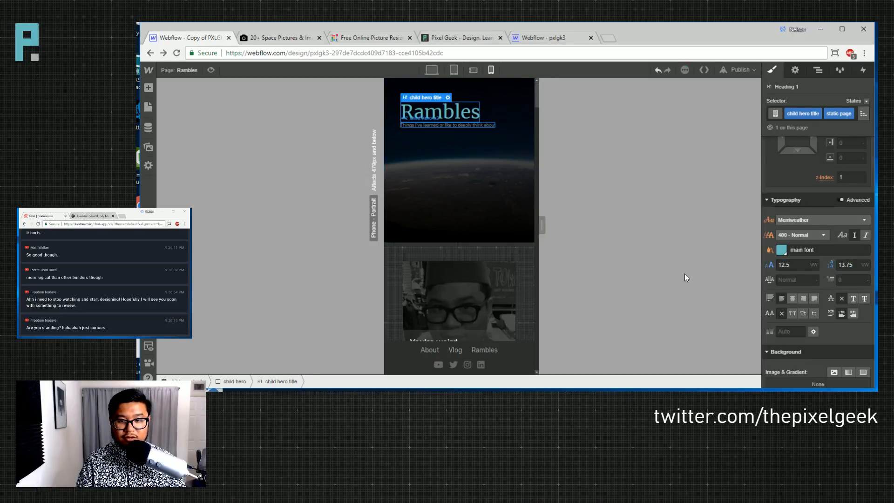
click(799, 177)
key(Up)
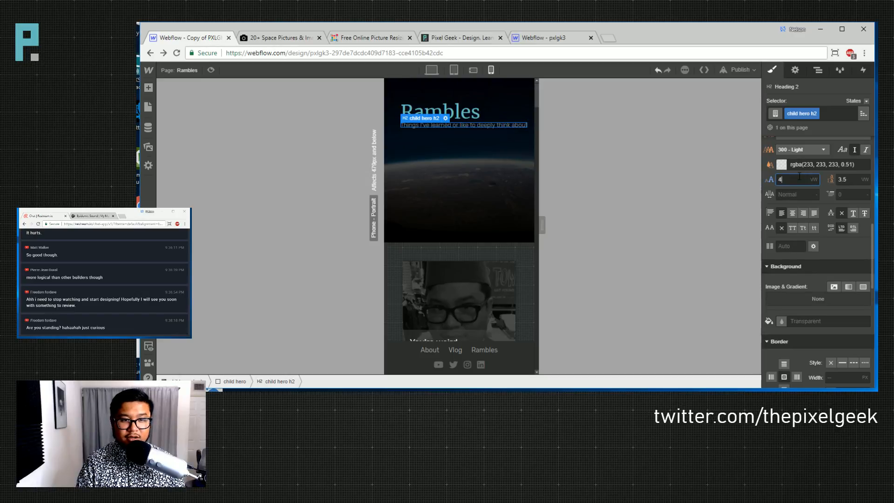
key(Up)
key(Tab)
key(Up)
key(Up)
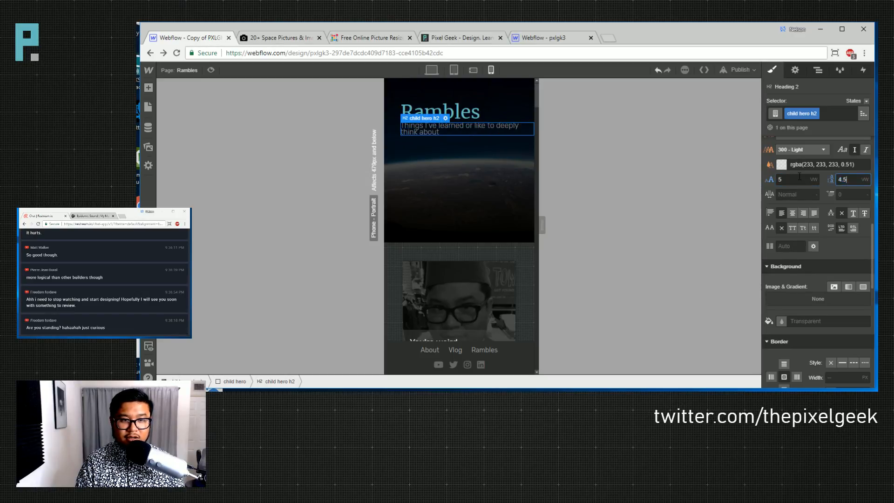
- Set the tagline's width to 70%
scroll(817, 218, up, 4)
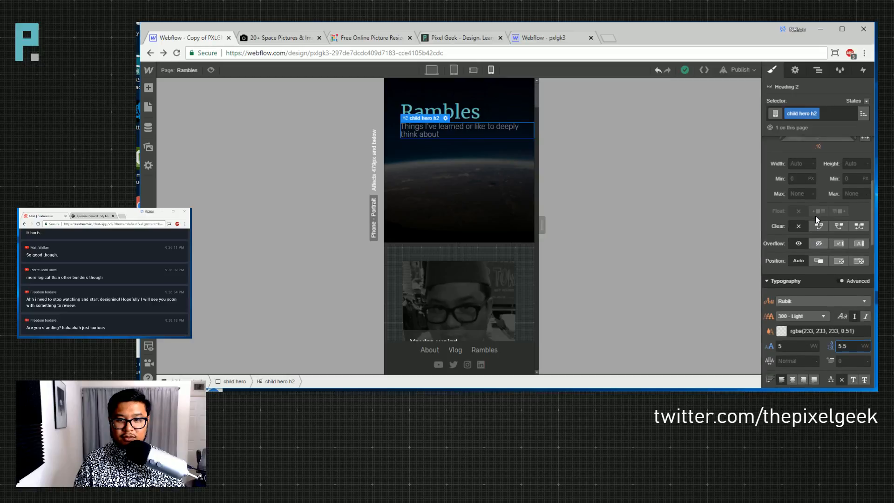
click(799, 183)
text(50%)
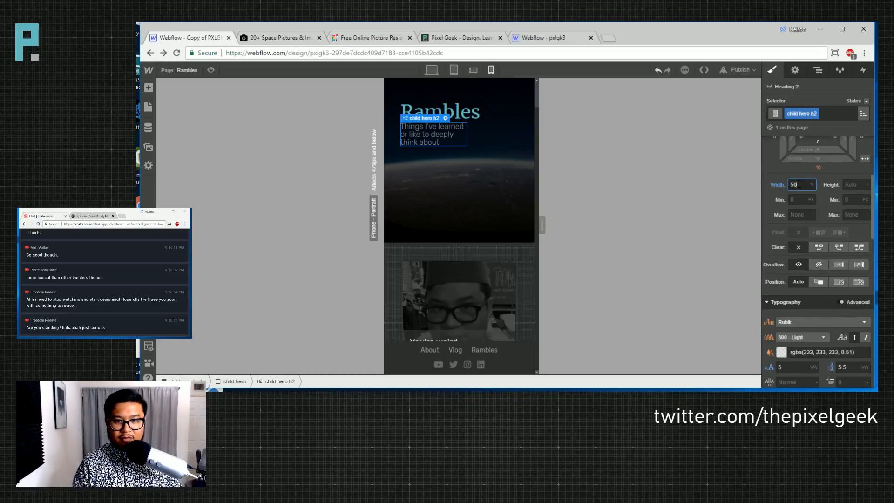
key(shift+Up)
key(shift+Up)
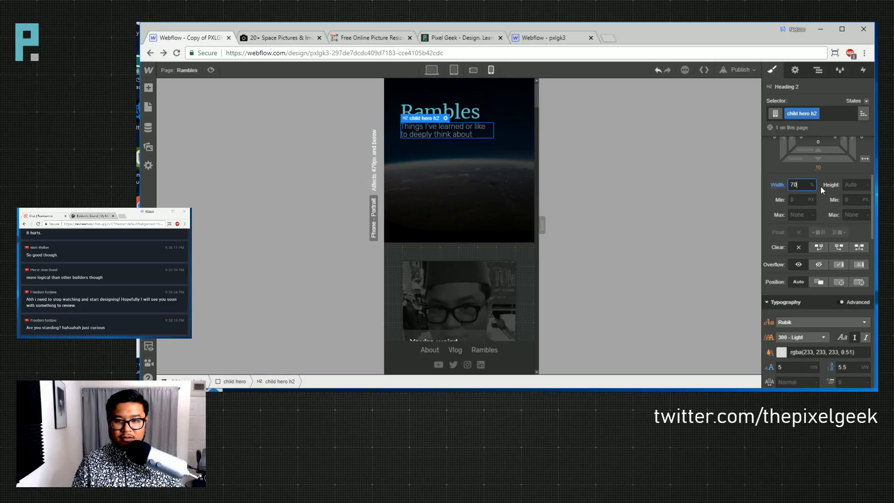
- Settle the tagline at 5 VW font size with 6.5 VW line height
scroll(799, 233, down, 2)
click(799, 274)
key(Up)
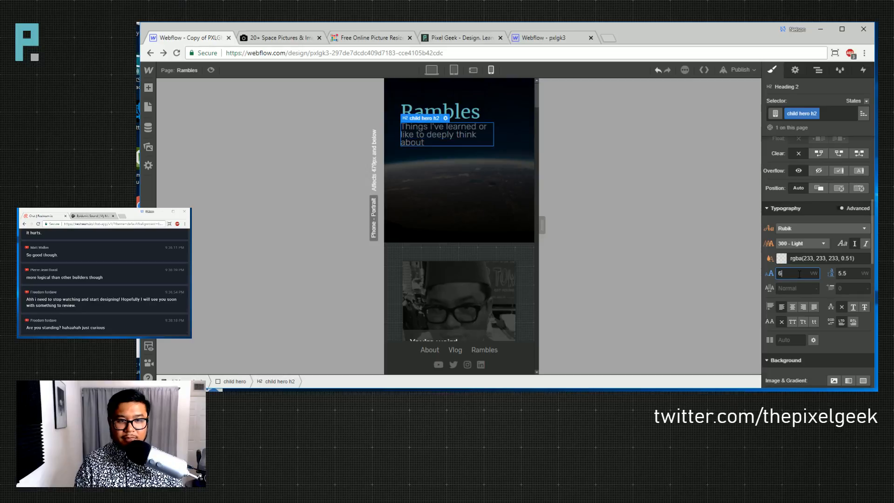
key(Tab)
key(Up)
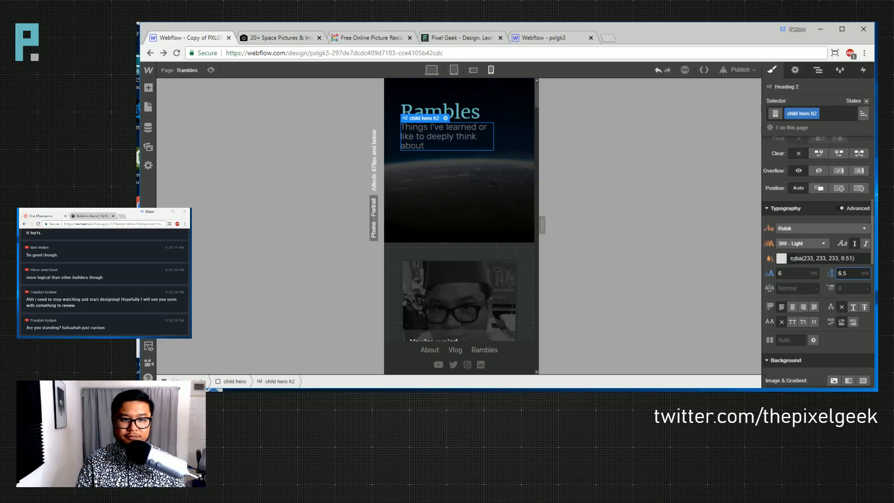
key(shift+Tab)
key(Down)
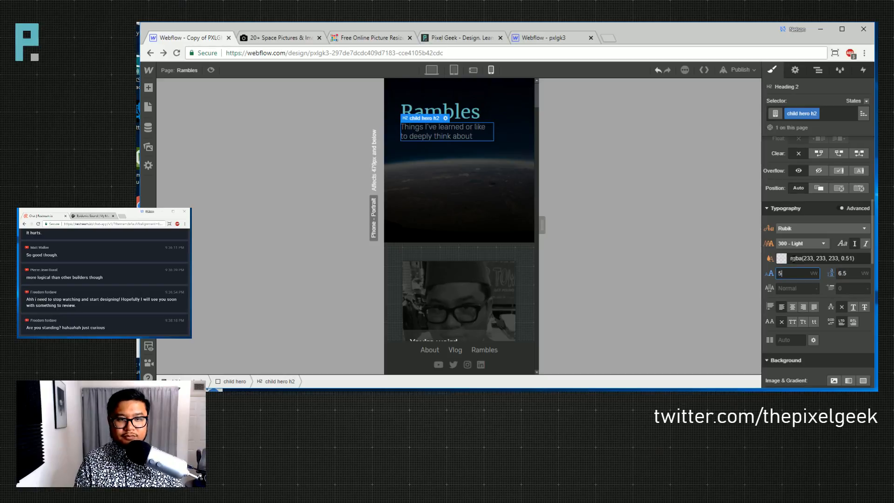
key(Tab)
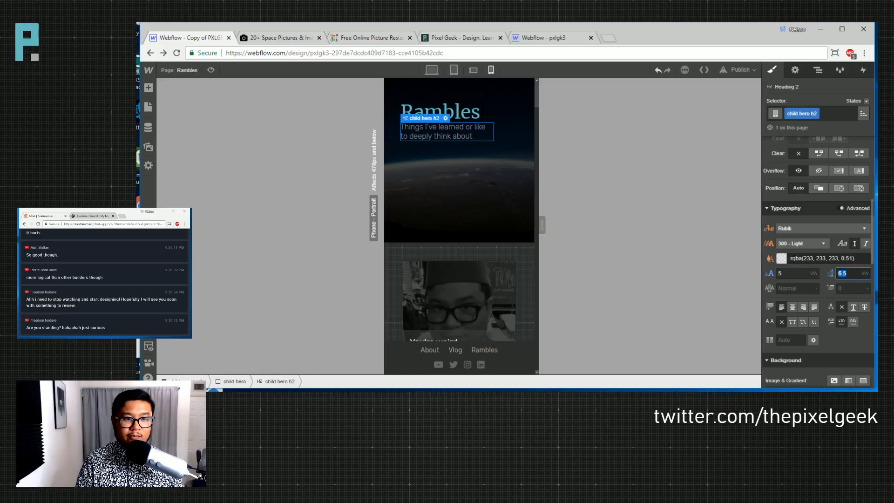
click(482, 186)
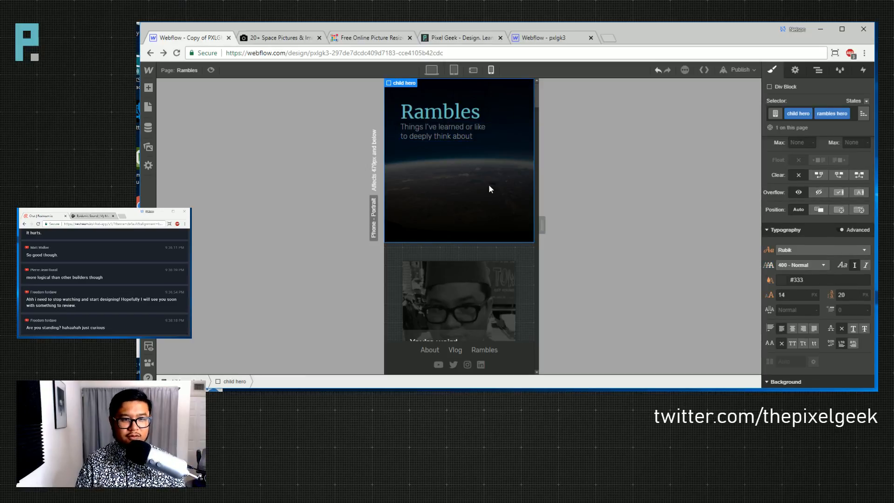
scroll(488, 188, down, 8)
scroll(488, 184, down, 15)
scroll(487, 186, up, 12)
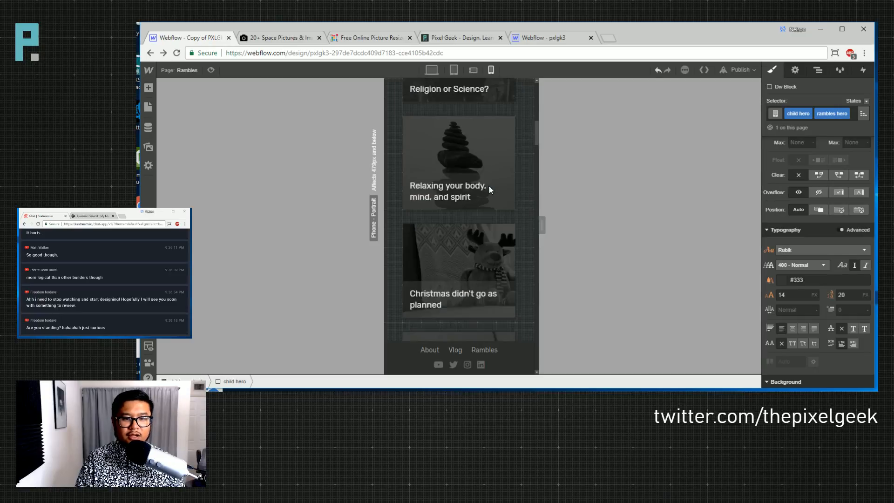
scroll(488, 185, up, 10)
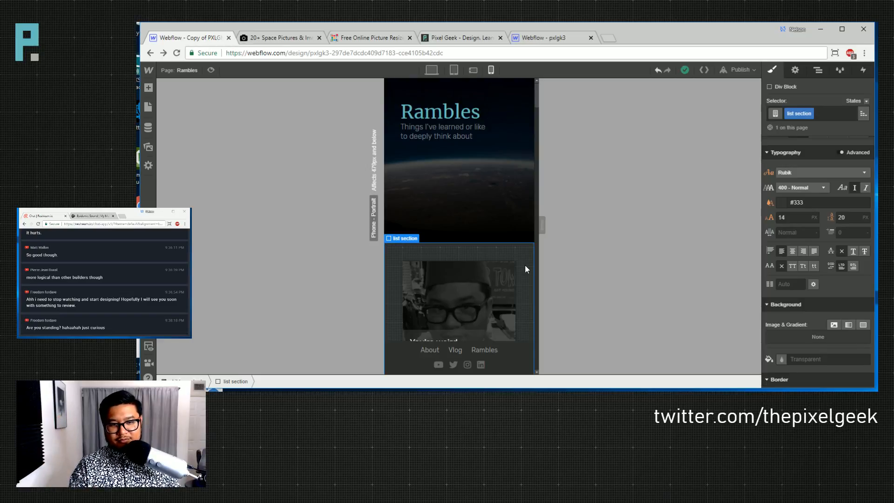
drag(536, 88, 534, 358)
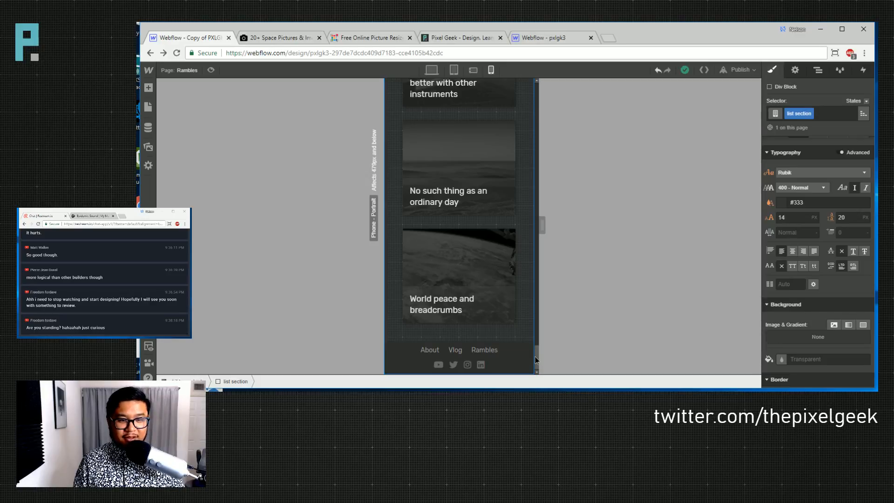
drag(538, 358, 518, 79)
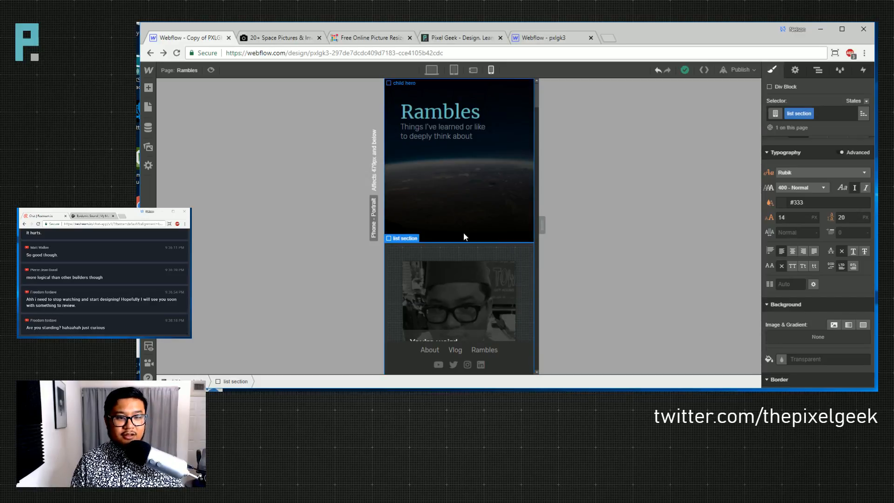
- Check the desktop, phone portrait and phone landscape views, publish the site, and view it live
click(431, 70)
click(490, 70)
click(472, 70)
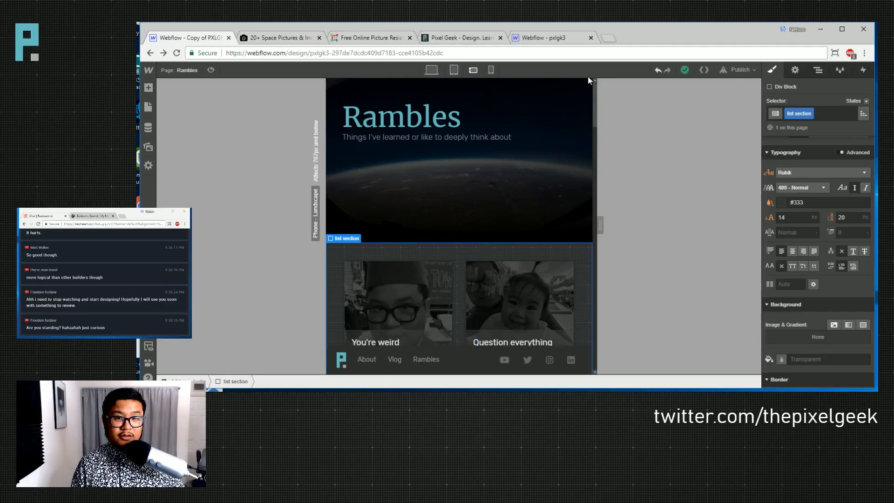
click(740, 70)
click(653, 162)
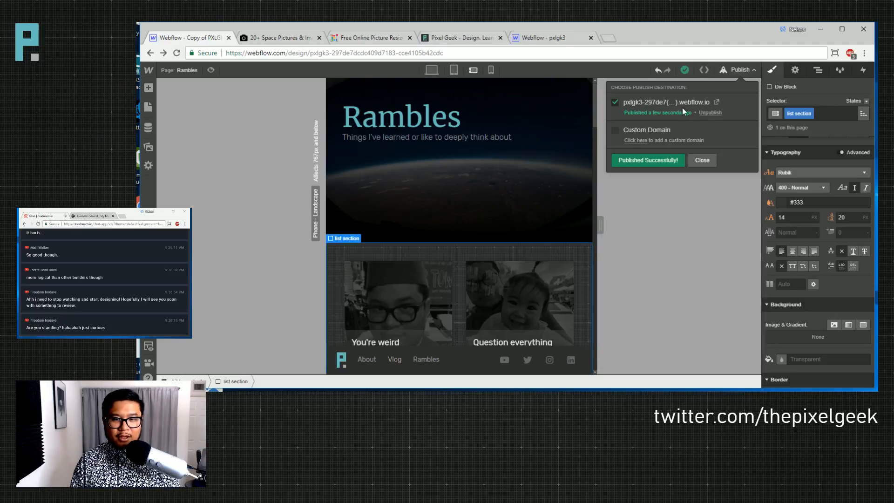
click(466, 38)
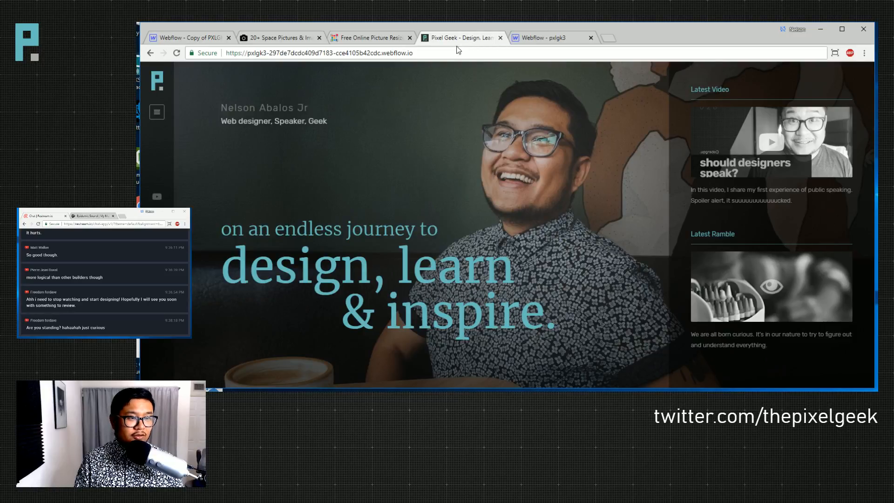
- Back in the Designer at desktop width, enter editing of the big nav menu symbol
click(188, 38)
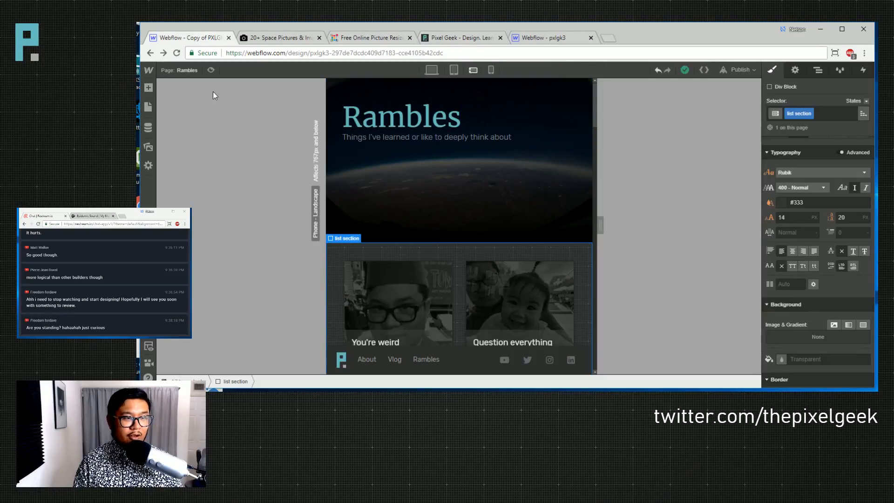
click(180, 71)
click(431, 69)
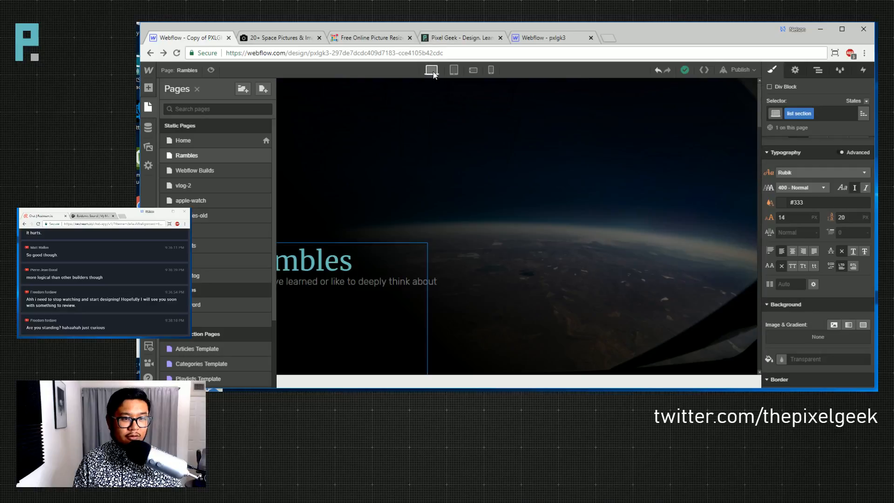
click(396, 172)
double_click(181, 153)
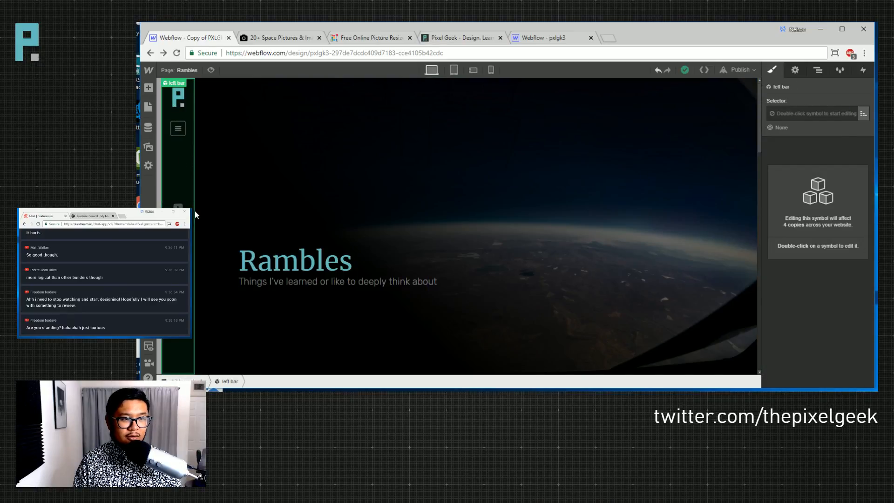
click(662, 125)
click(818, 69)
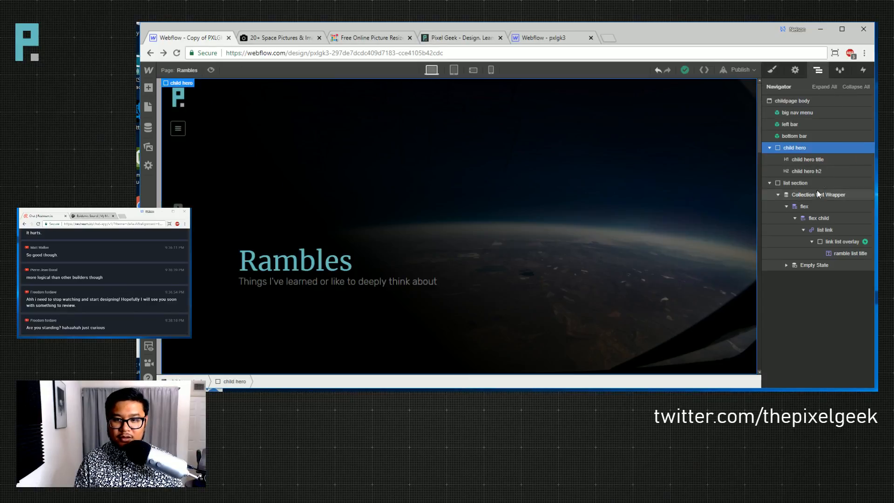
double_click(799, 112)
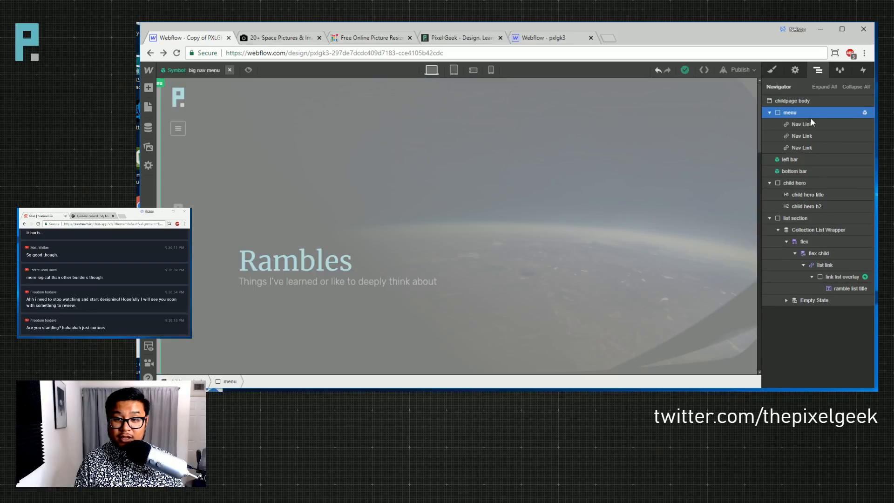
click(813, 125)
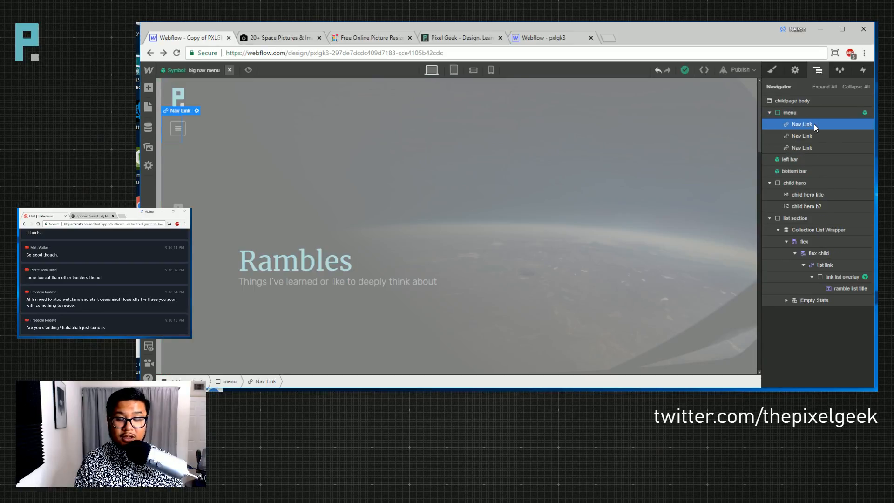
- Compare with the live menu, then link the third nav link, Rambles, to the Rambles page
click(458, 37)
click(156, 112)
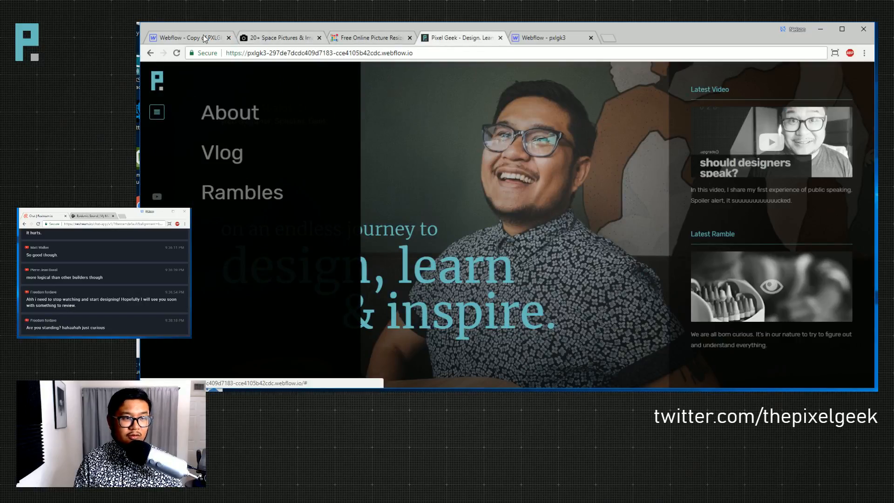
click(186, 37)
click(815, 149)
click(795, 70)
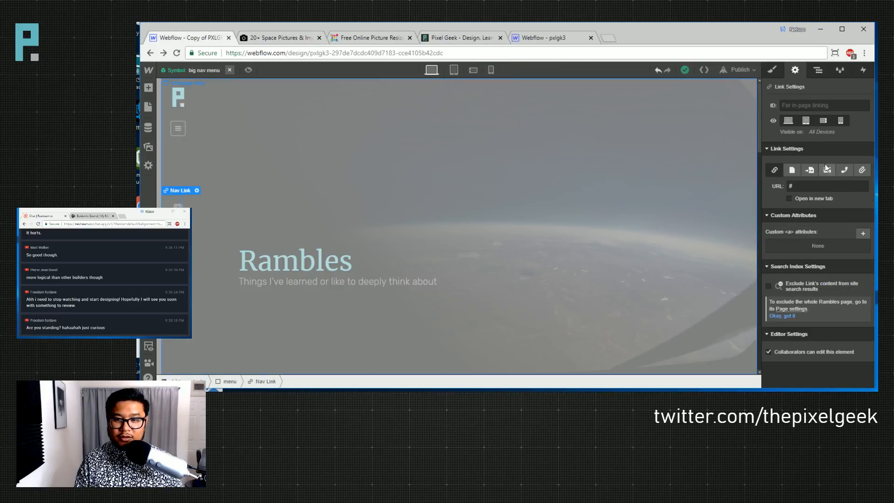
click(791, 170)
click(816, 187)
click(810, 215)
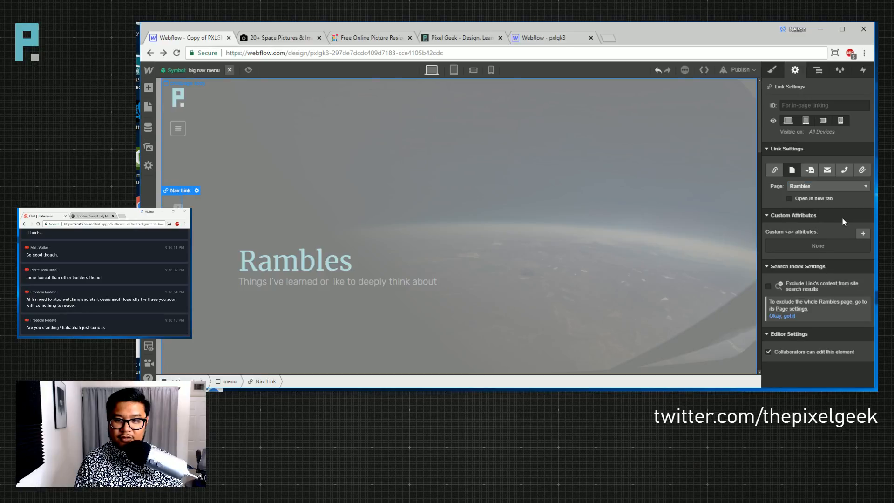
- Republish the site and switch the canvas to phone landscape
click(743, 71)
click(639, 161)
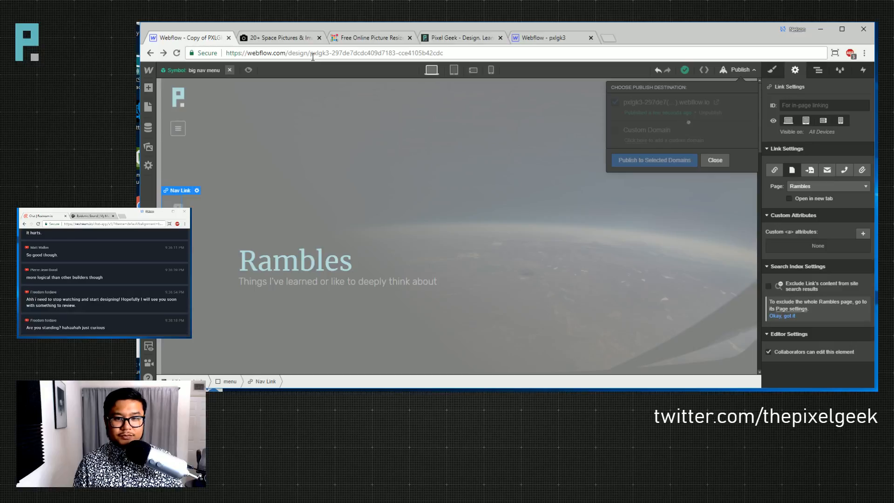
click(453, 70)
click(473, 70)
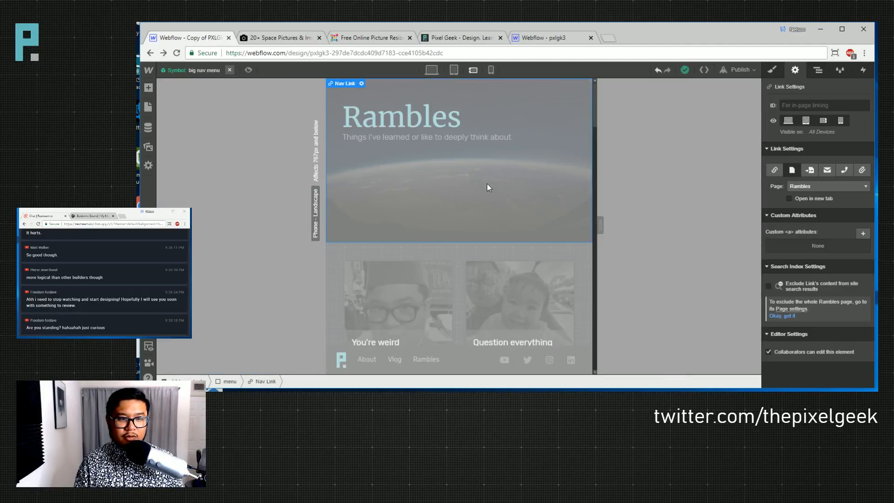
- Inside the bottom bar symbol, point the Rambles mobile nav link to the Rambles page, then publish
double_click(299, 136)
scroll(384, 206, down, 3)
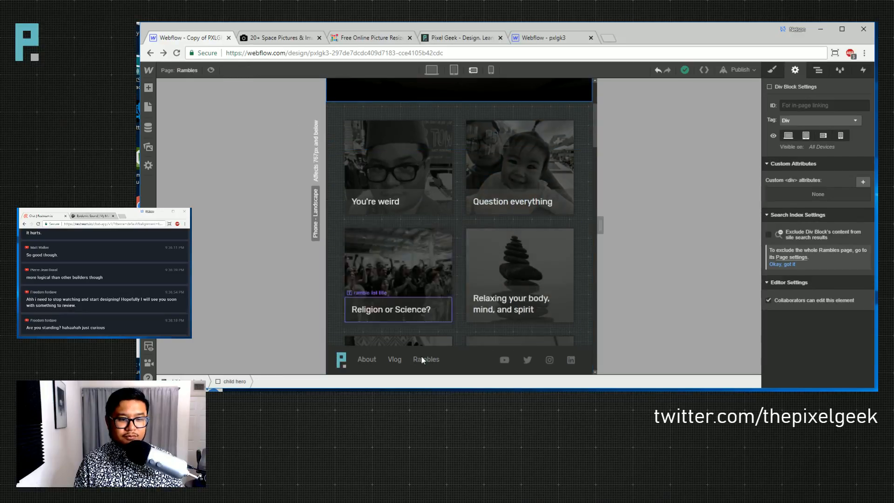
double_click(426, 363)
click(418, 359)
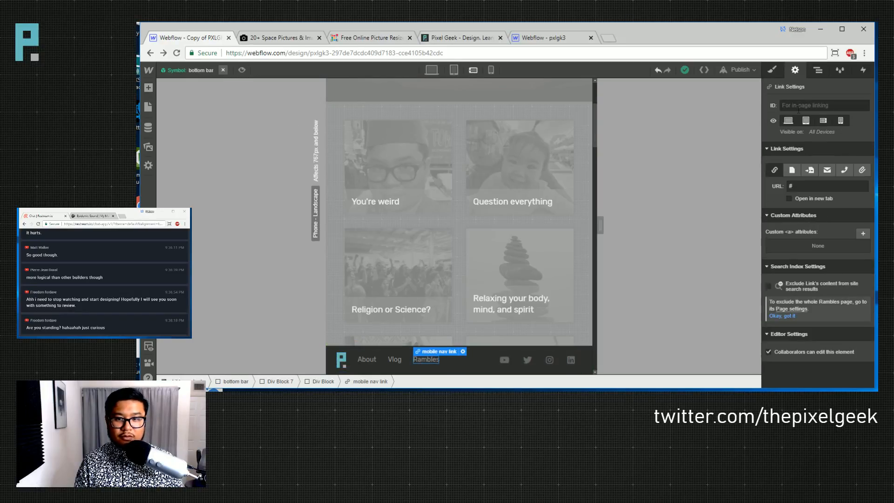
click(799, 186)
click(801, 214)
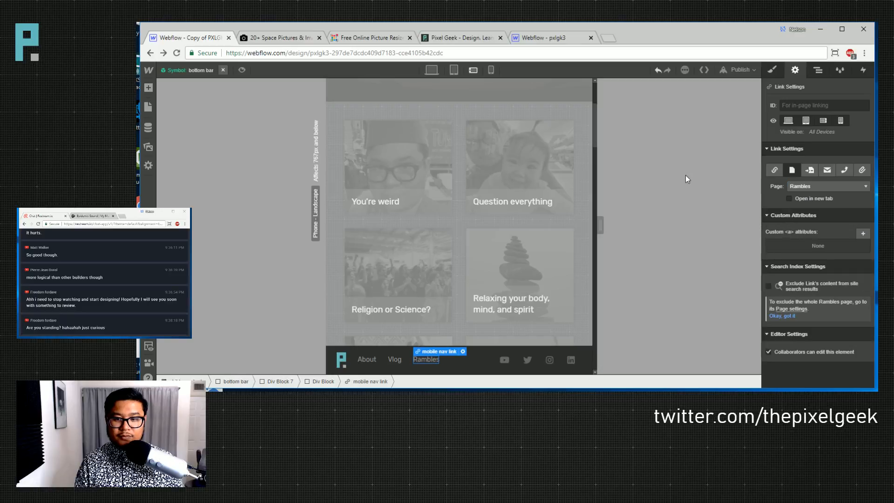
click(739, 70)
click(647, 160)
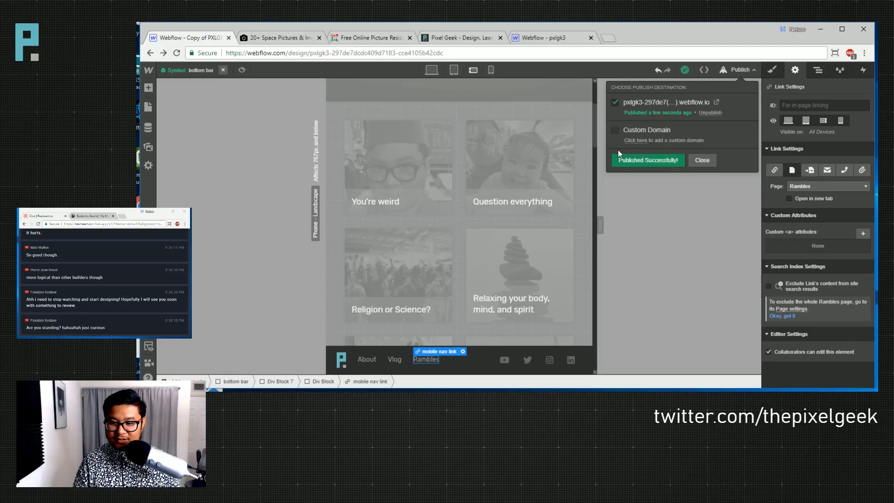
- Switch from the Unsplash tab to the live site's tab and reload it
click(279, 37)
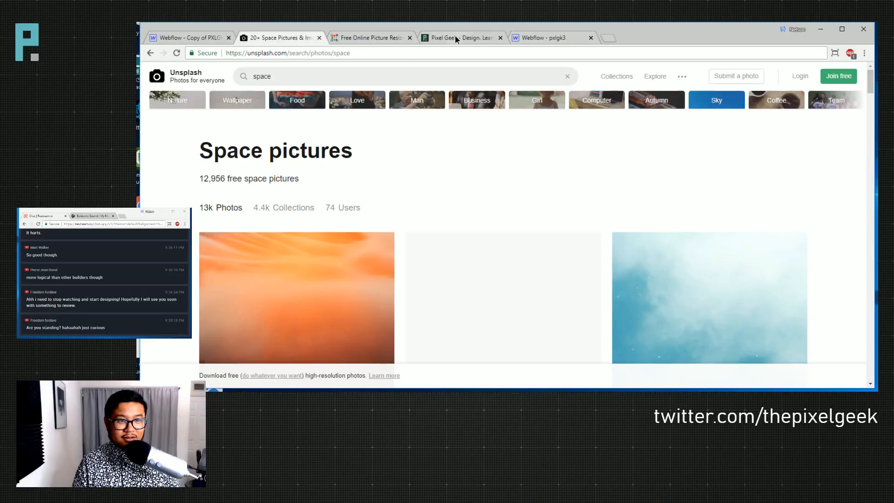
click(456, 38)
click(177, 52)
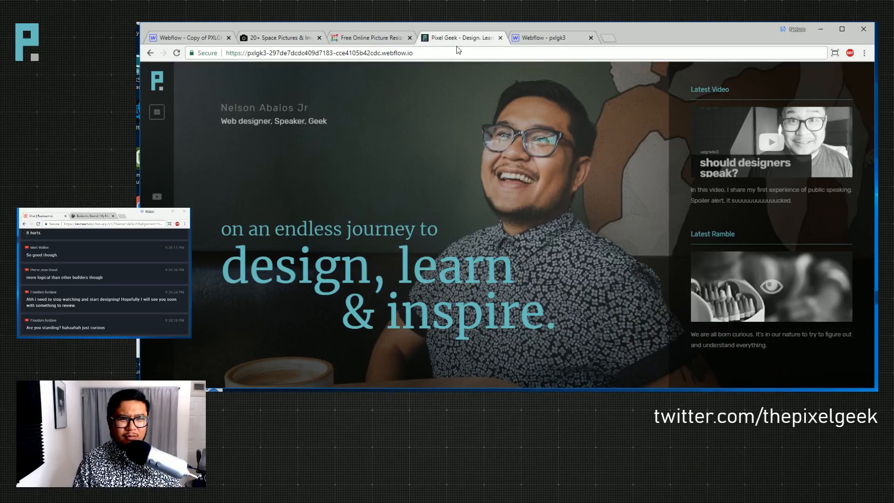
- Open the live Rambles page from the site menu and scroll through its post grid
click(157, 112)
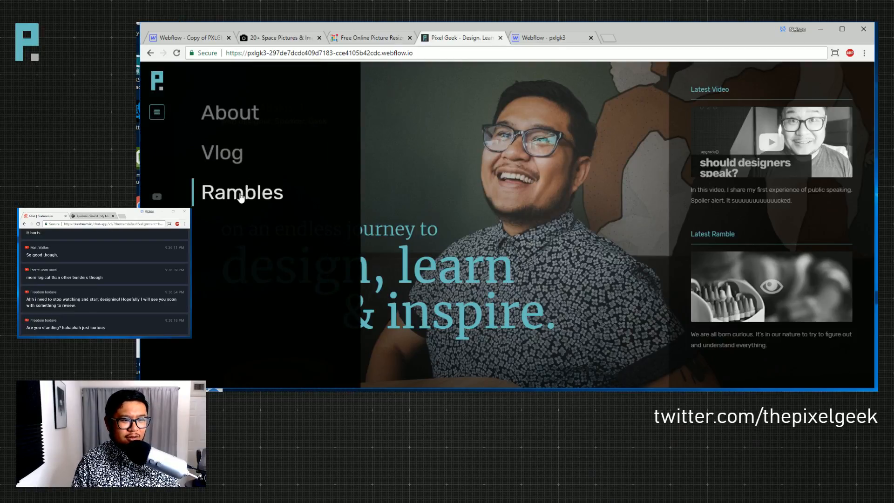
click(240, 196)
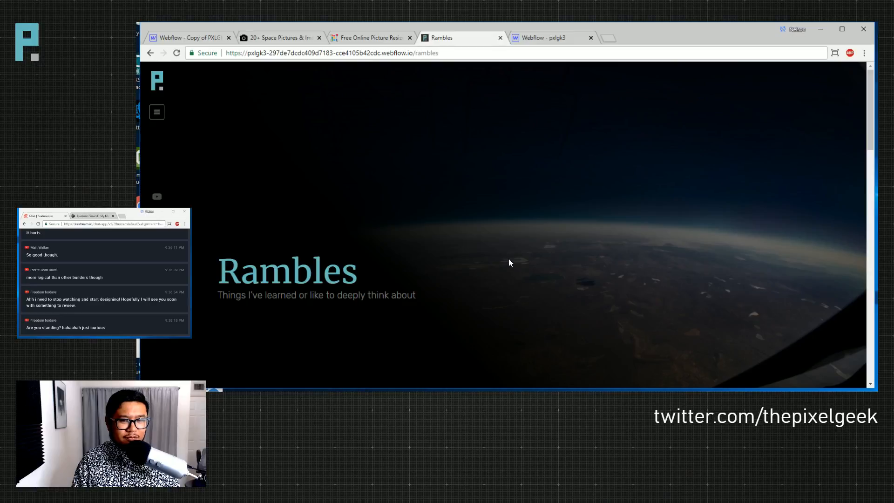
scroll(508, 261, down, 10)
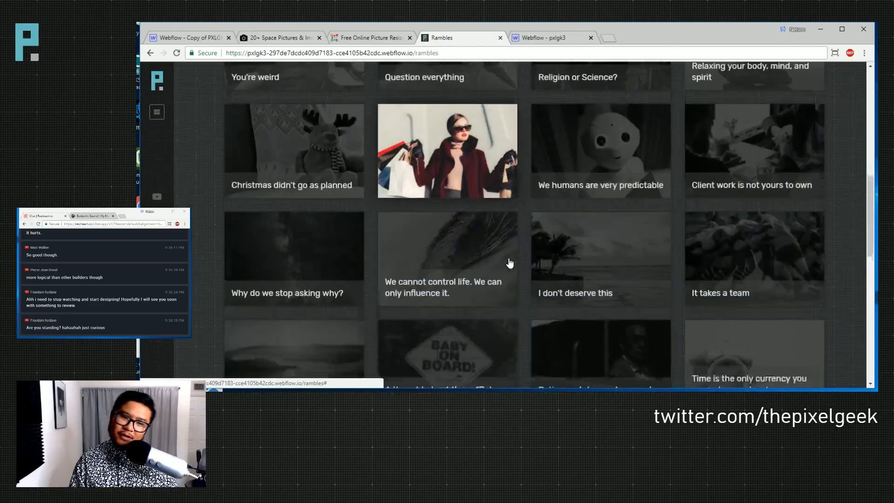
scroll(510, 262, down, 10)
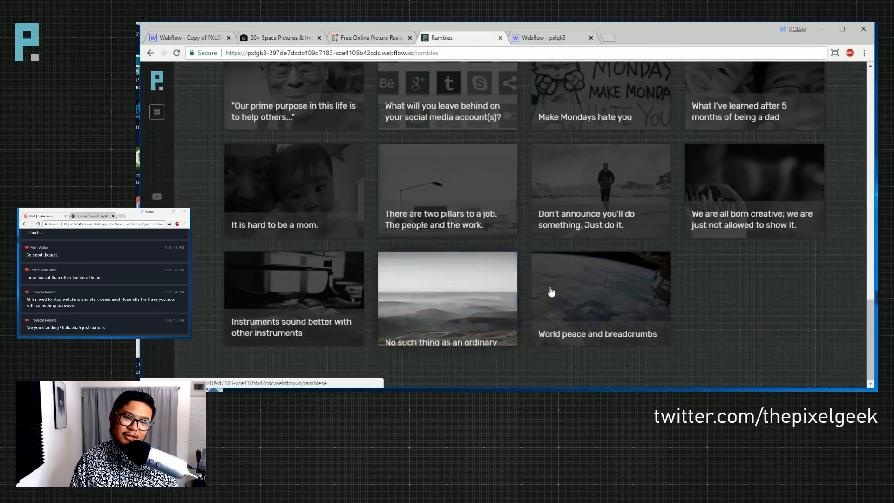
scroll(551, 291, up, 20)
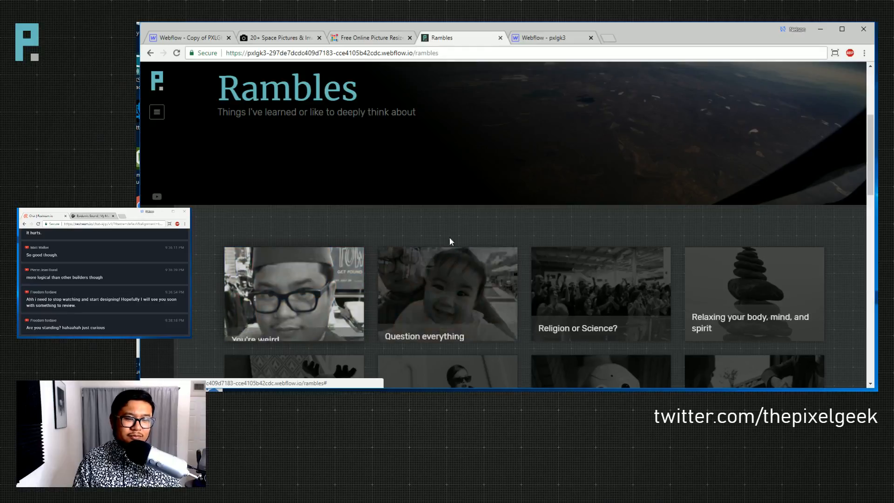
- Close the 'Webflow - pxlgk3' tab and return to the 'Webflow - Copy of PXLG…' Designer
click(540, 39)
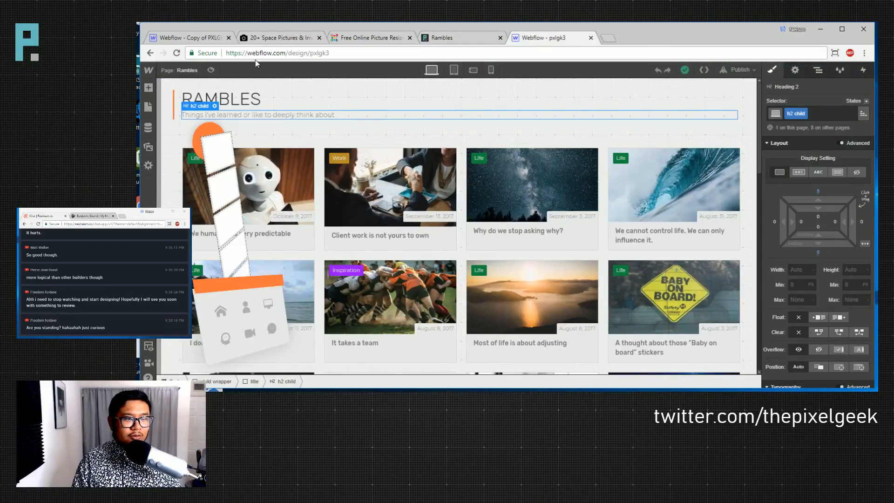
click(590, 38)
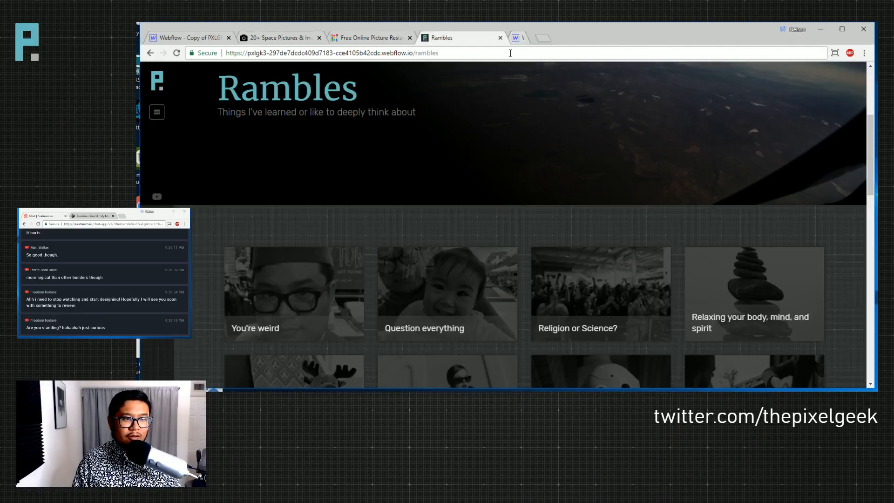
click(183, 38)
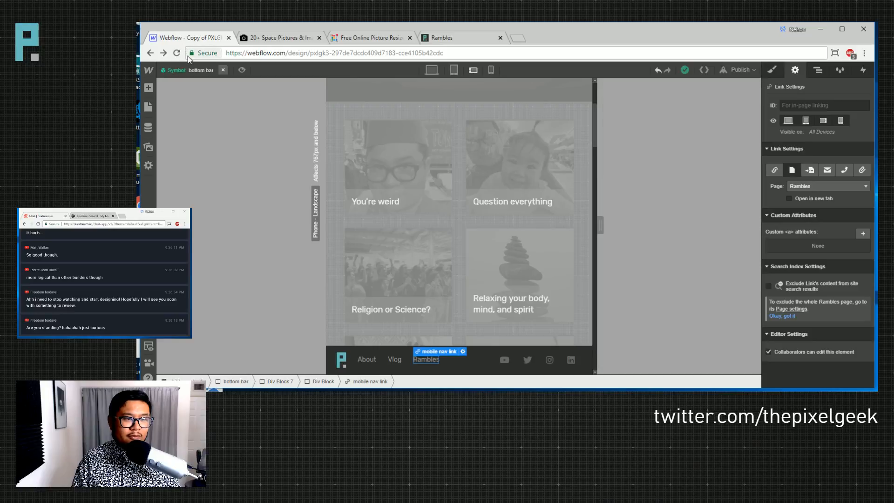
- Leave the bottom bar symbol and open the Rambles Template page at desktop width
click(222, 71)
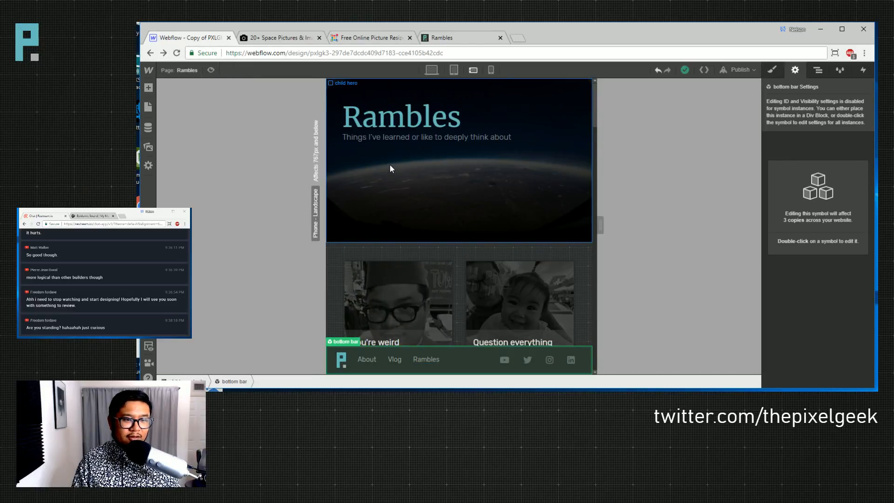
click(392, 194)
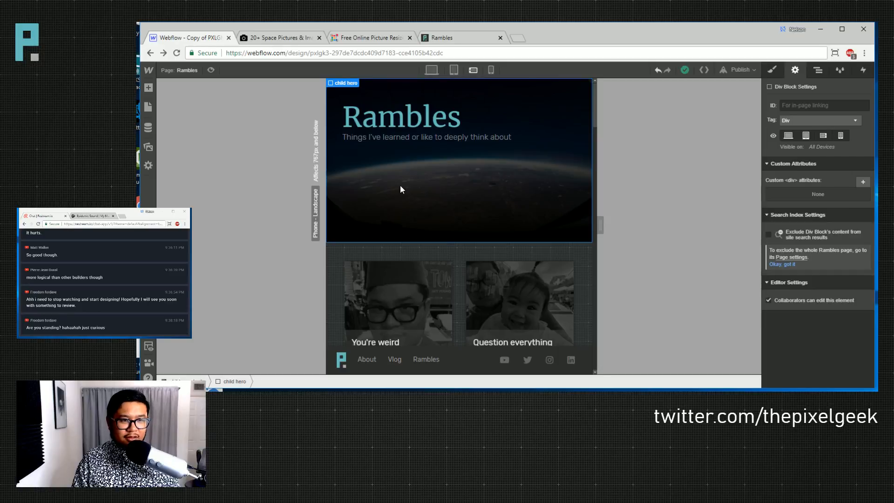
click(432, 69)
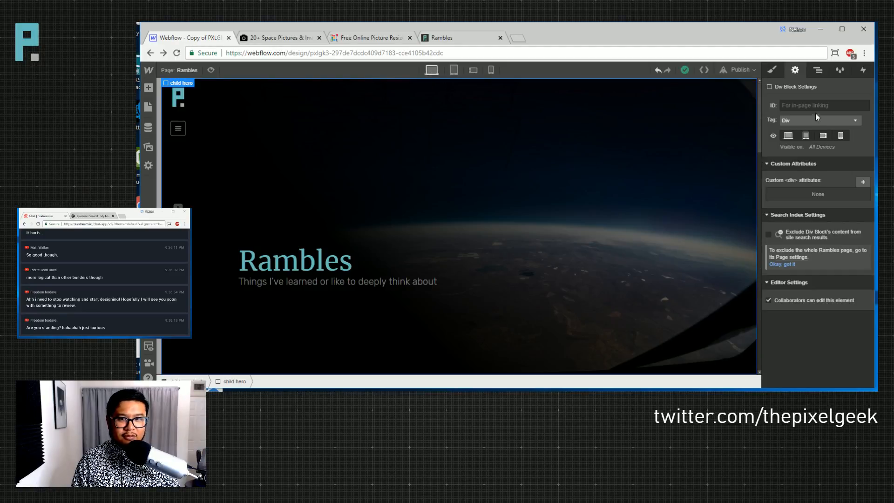
click(817, 70)
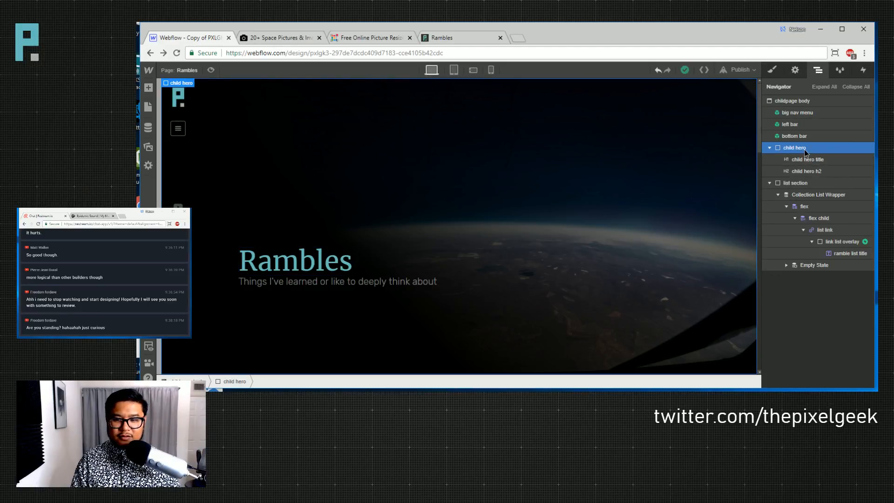
click(184, 69)
scroll(214, 233, down, 3)
click(214, 336)
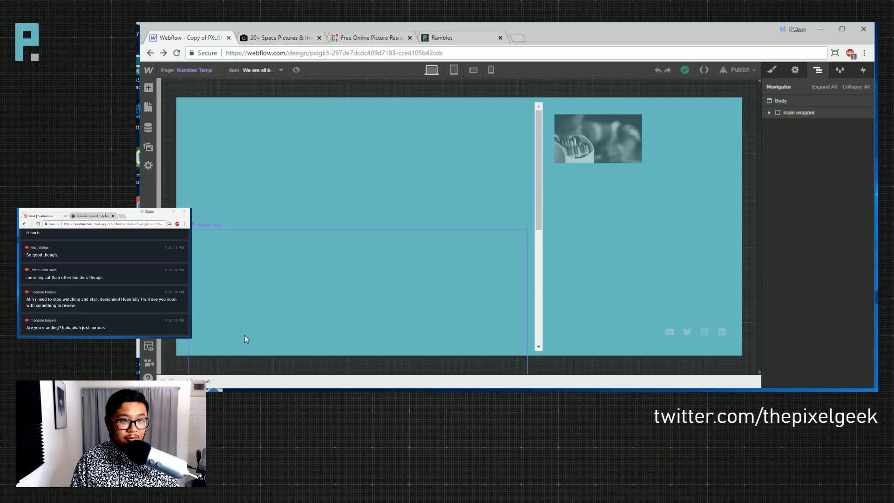
- Replace the template's main wrapper with the pasted Rambles hero in the Body
click(802, 114)
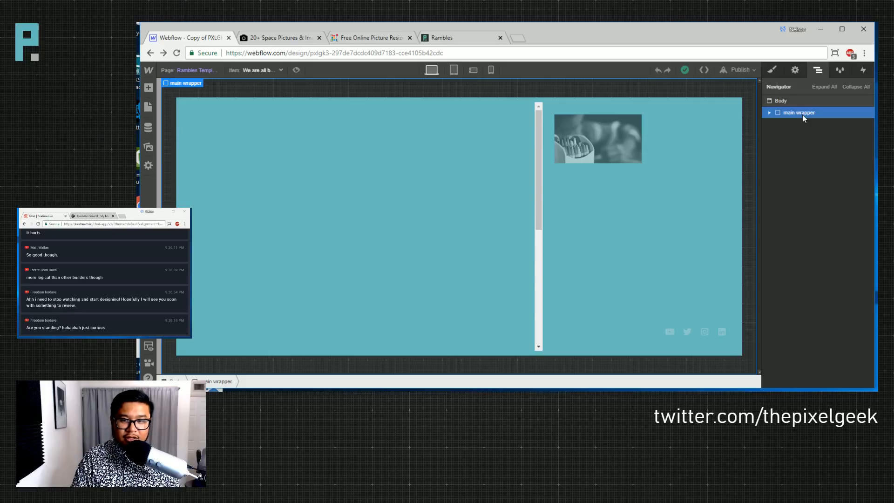
key(Delete)
click(621, 136)
key(ctrl+v)
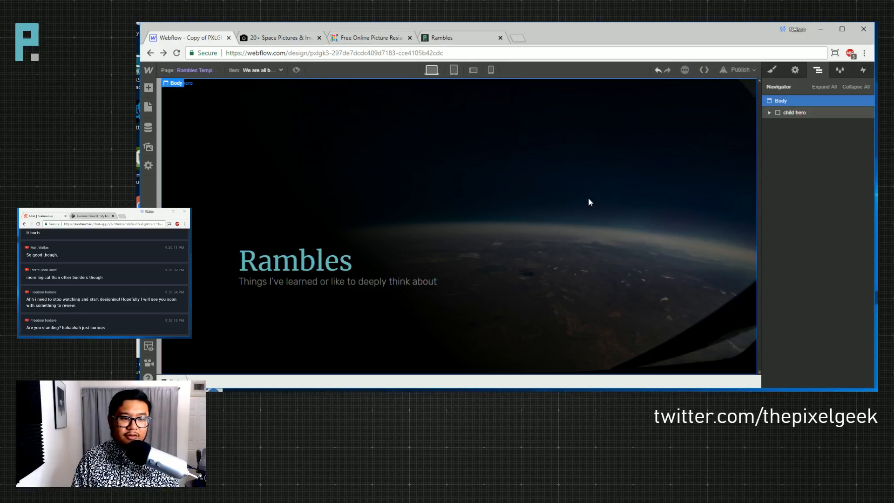
- Bind the hero heading's text to the ramble's Name field
click(347, 259)
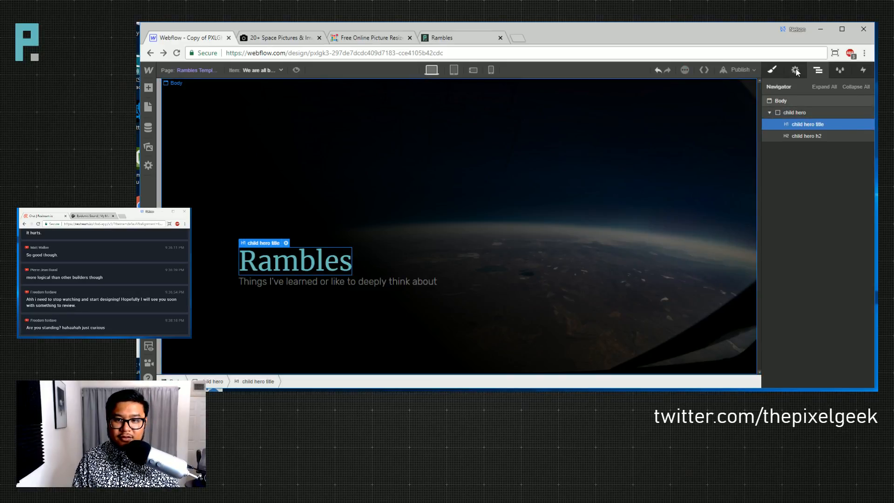
click(795, 70)
click(797, 193)
click(789, 198)
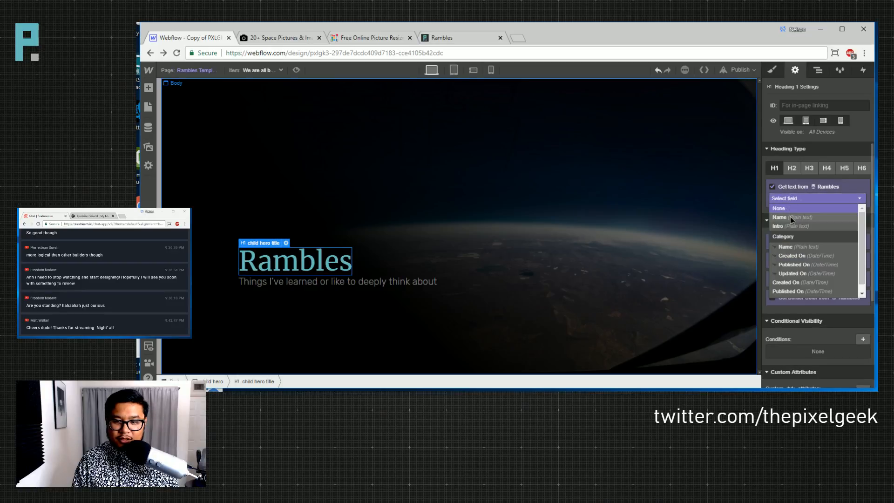
click(789, 216)
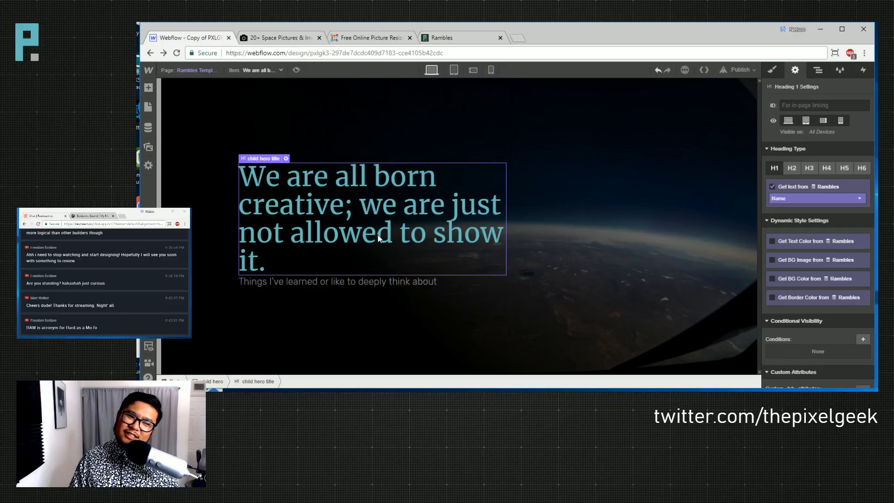
- Bind the hero subtitle's text to the ramble's Intro field
click(342, 282)
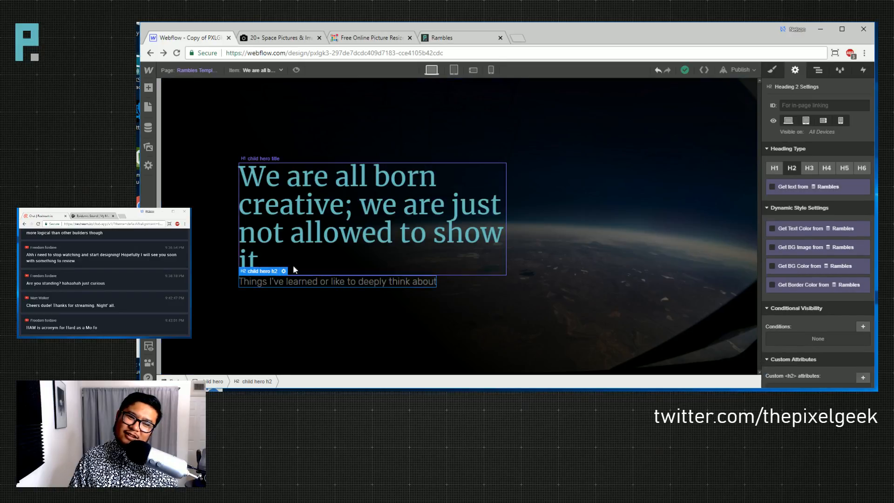
click(787, 186)
click(796, 199)
click(790, 224)
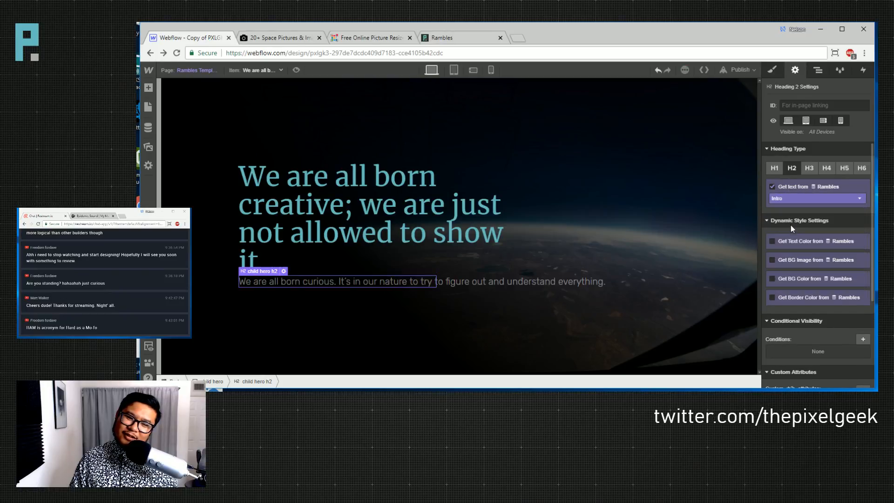
click(445, 342)
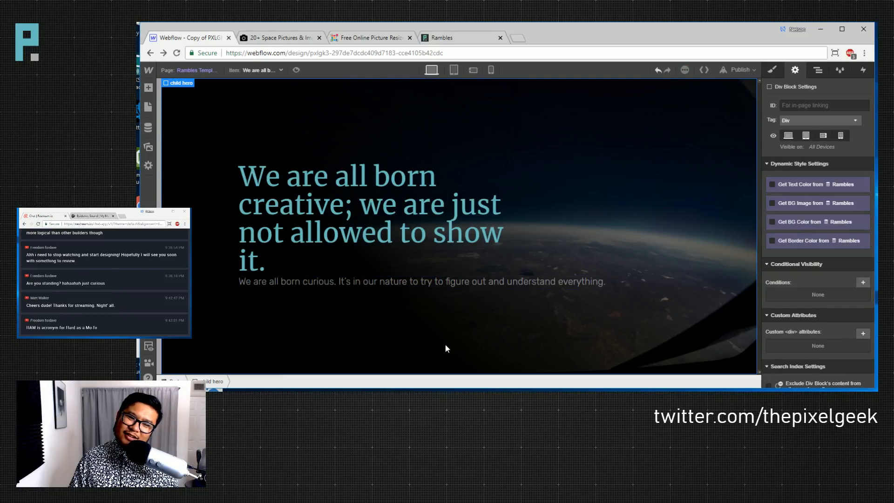
click(771, 70)
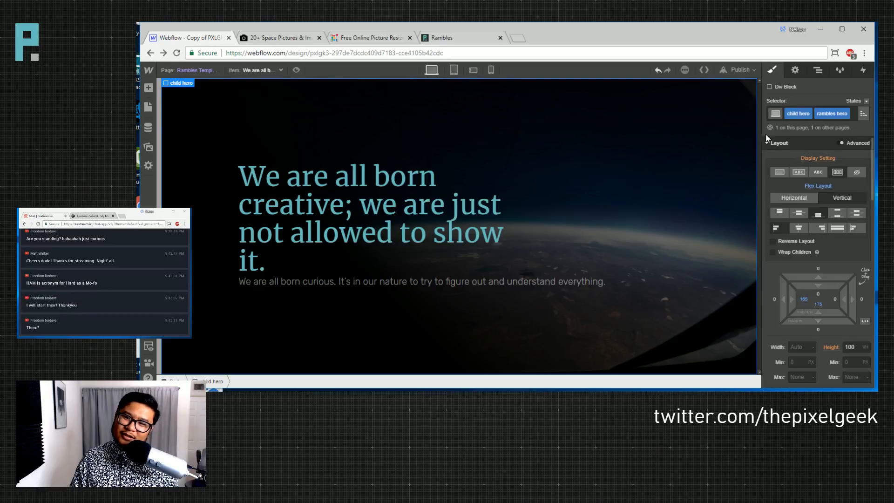
- Add a 'ramble post' combo class to the hero
click(854, 116)
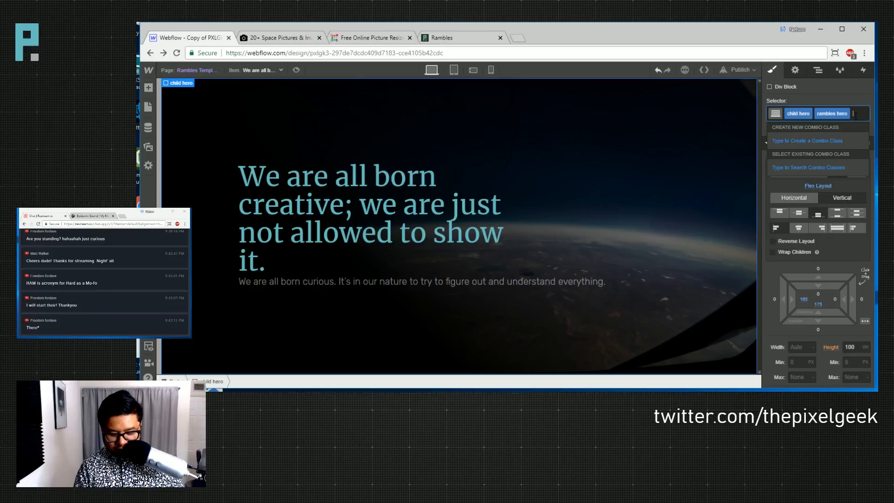
text(ramble)
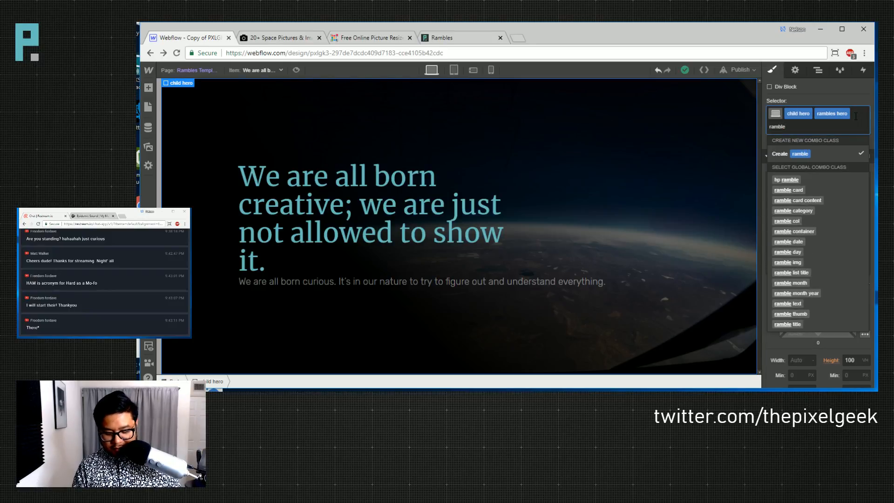
text( post)
key(Return)
scroll(829, 254, down, 4)
scroll(824, 223, up, 4)
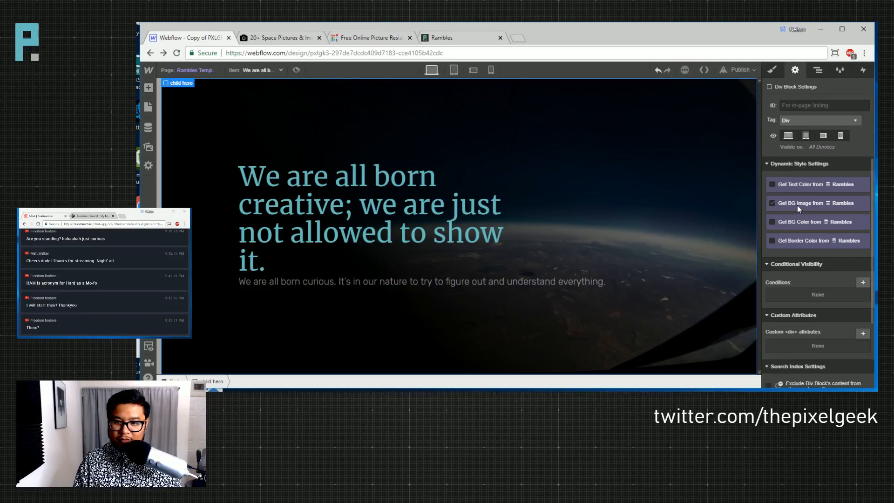
- Bind the hero background to the ramble's main image after briefly trying the thumbnail
click(797, 205)
click(792, 234)
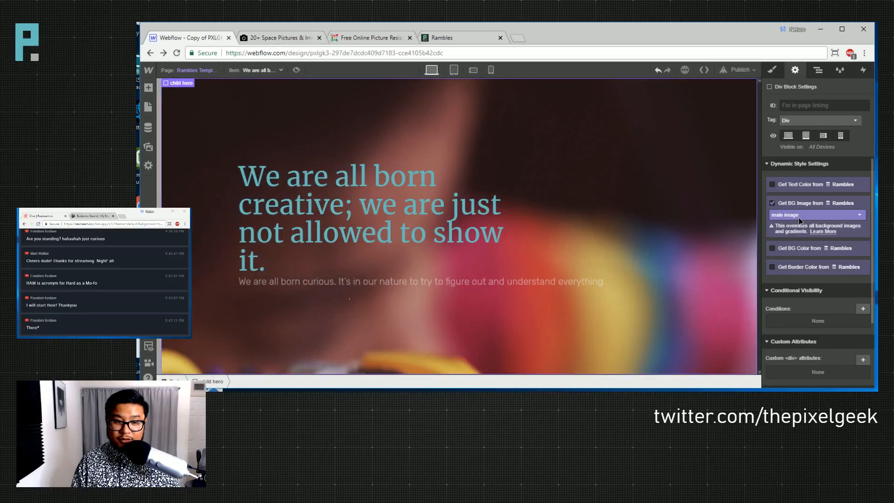
click(798, 216)
click(792, 239)
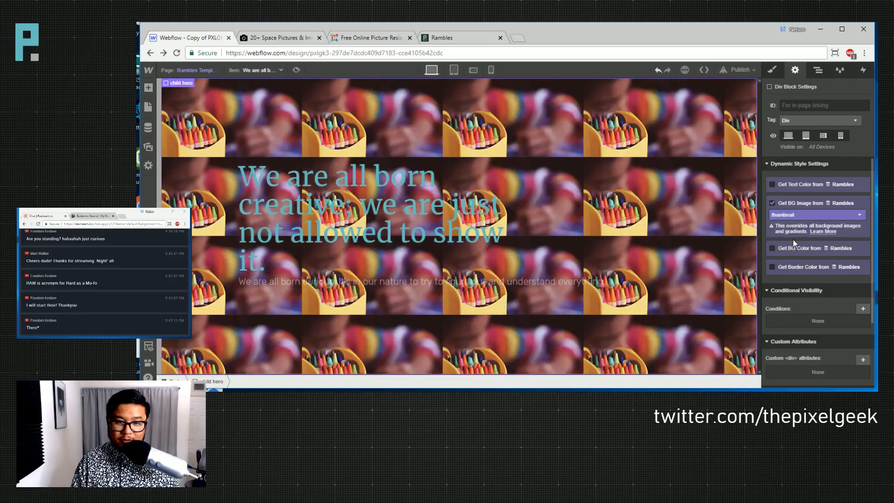
click(792, 214)
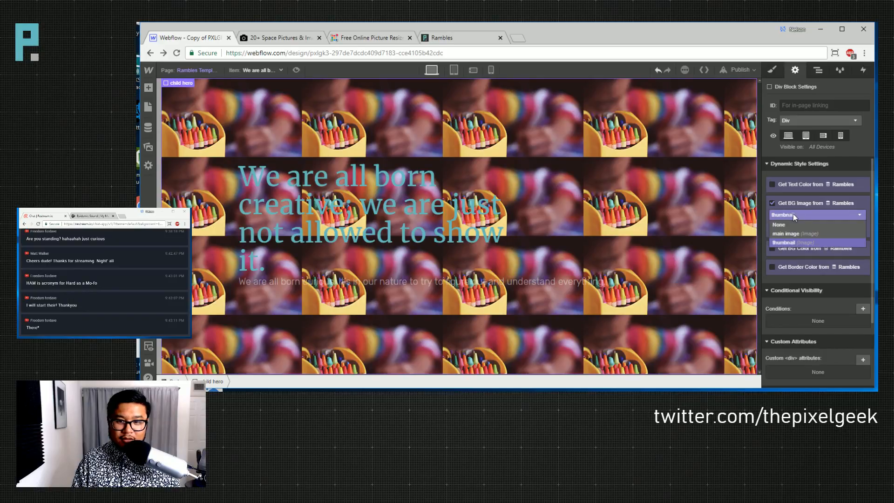
click(792, 233)
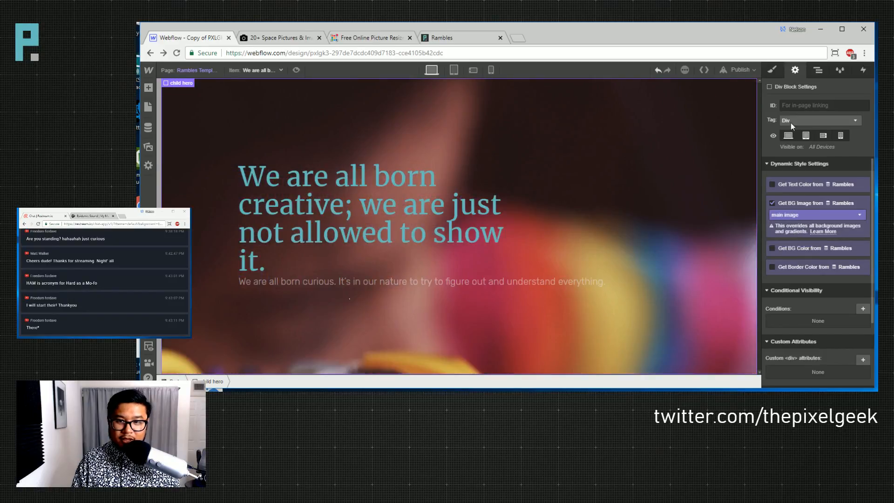
- Remove the static image and gradient layers, then set a new background image to Cover, centred
click(771, 70)
scroll(798, 284, down, 8)
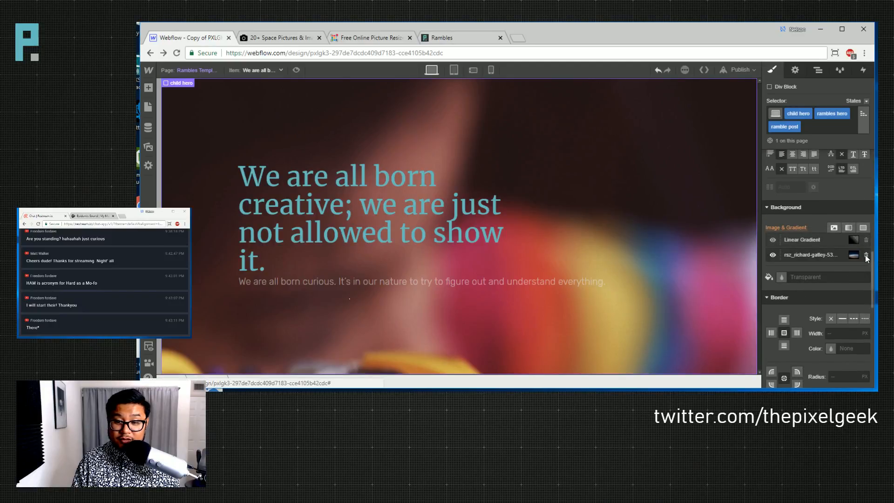
click(866, 256)
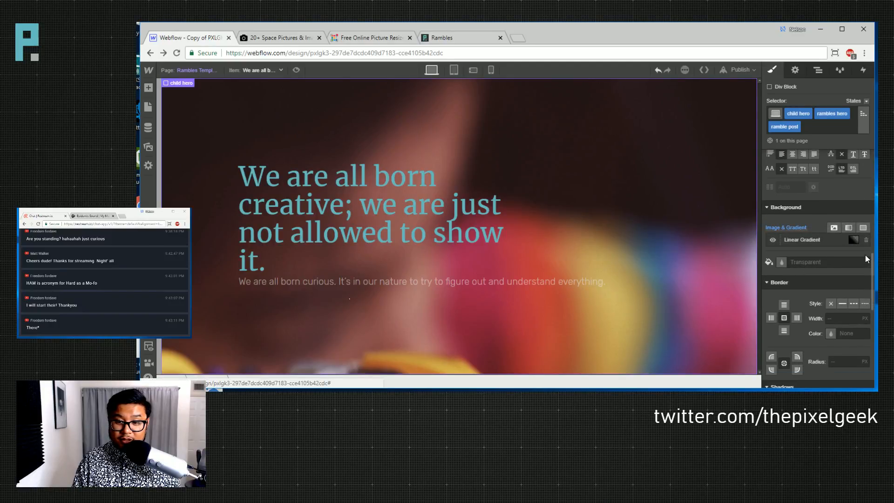
click(866, 240)
click(833, 227)
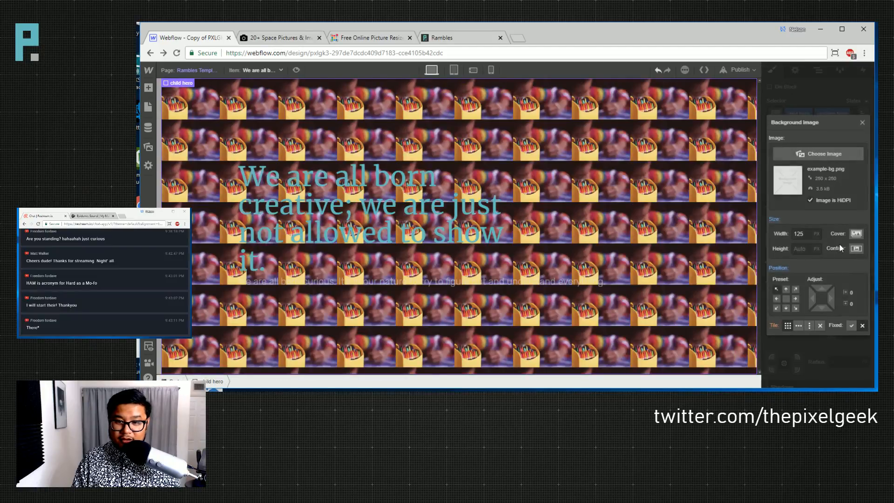
click(822, 154)
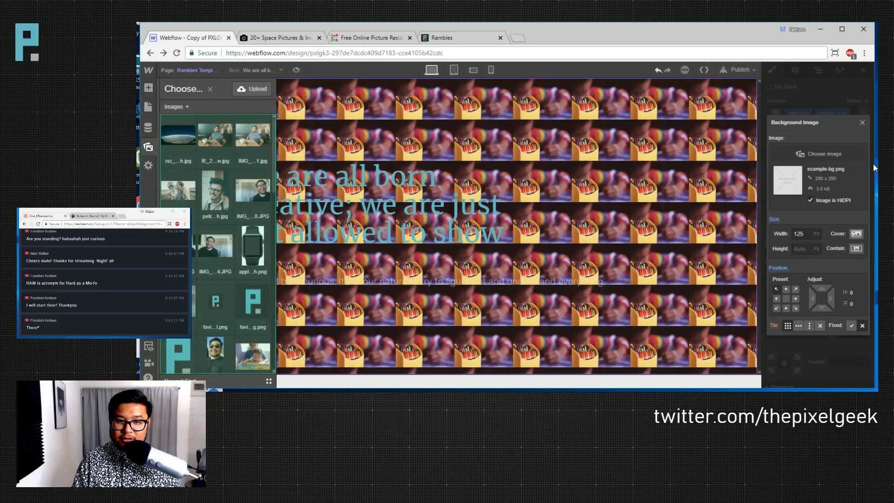
click(856, 234)
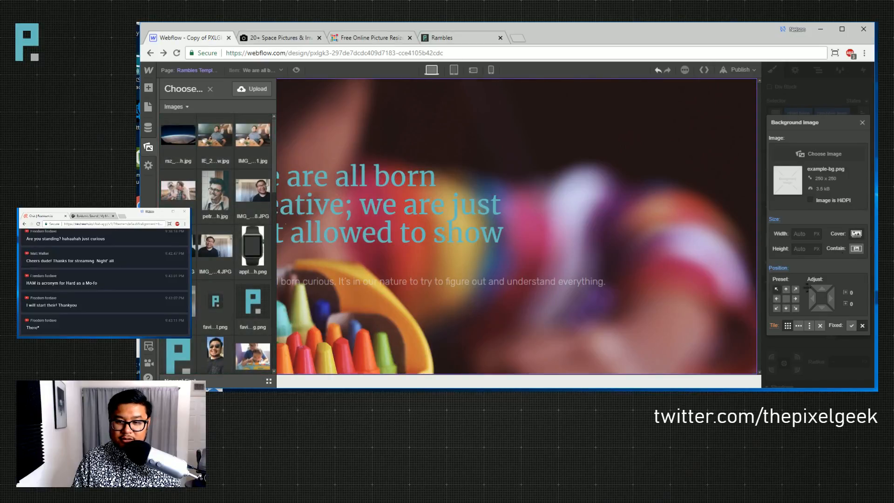
click(786, 298)
click(862, 123)
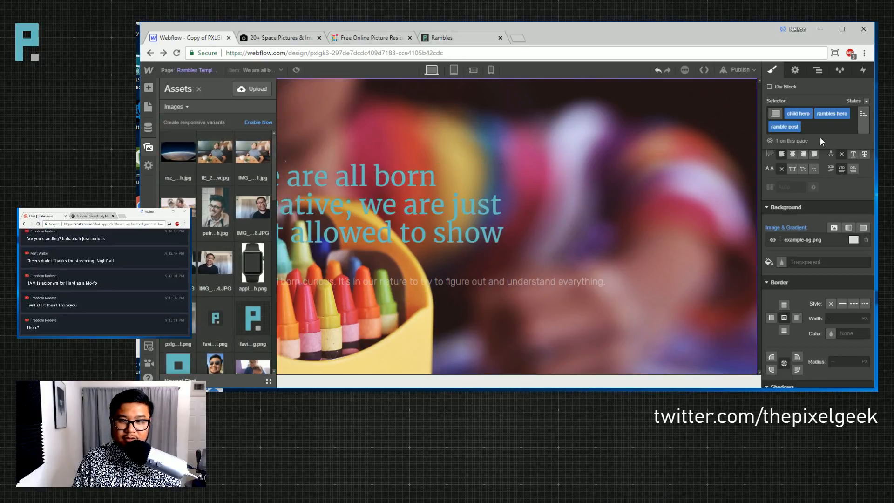
- Close the image Assets panel to reveal the full hero with the crayon photo
click(582, 194)
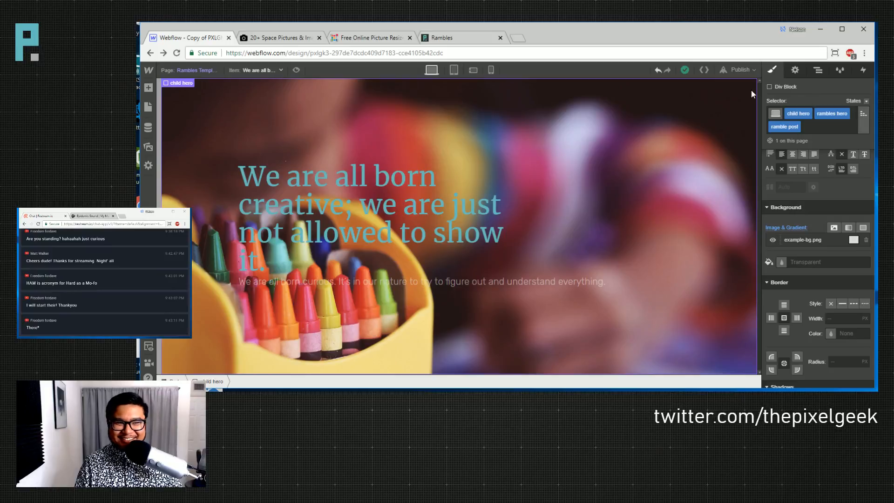
- Add the bottom bar, left bar and big nav menu symbols to the template
key(a)
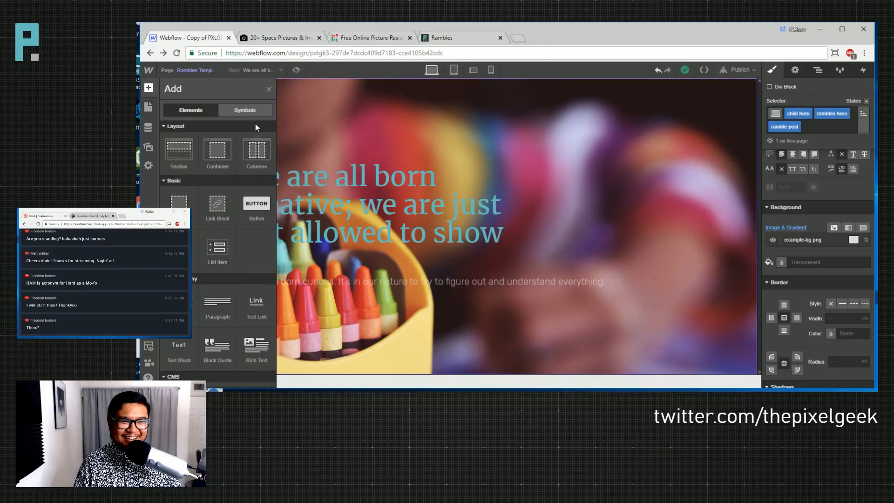
click(240, 110)
drag(194, 176, 536, 133)
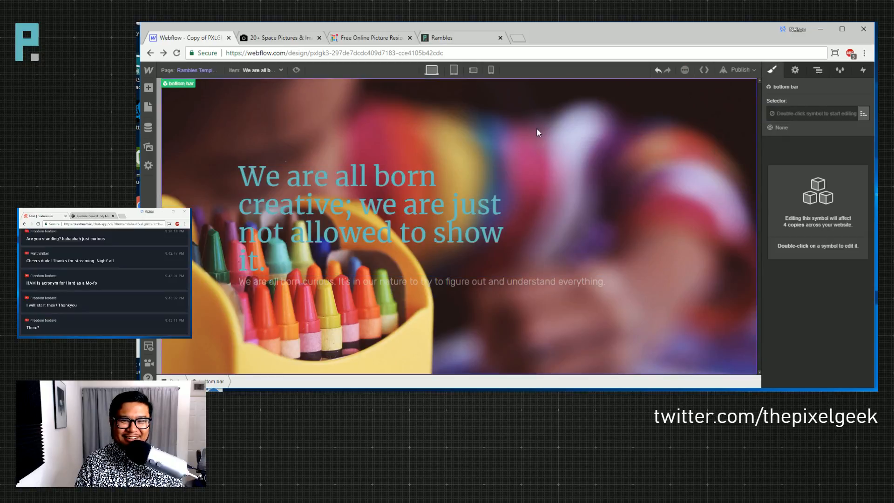
key(a)
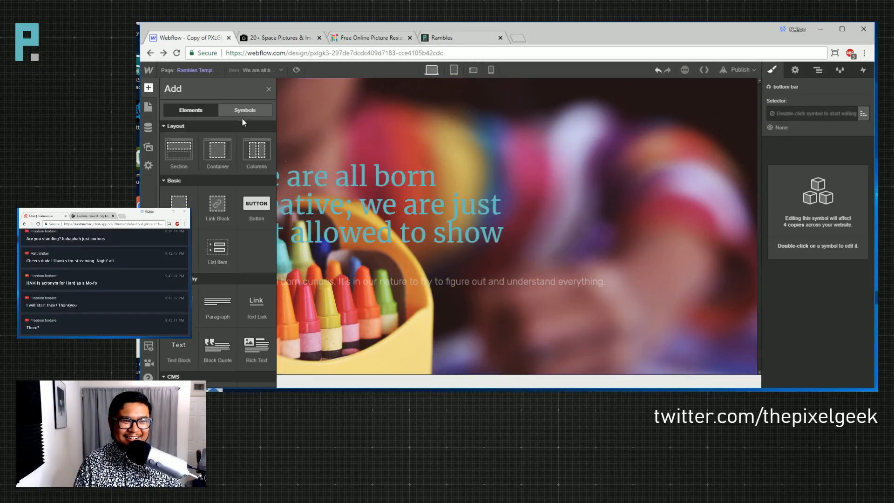
click(244, 111)
drag(193, 199, 798, 119)
key(a)
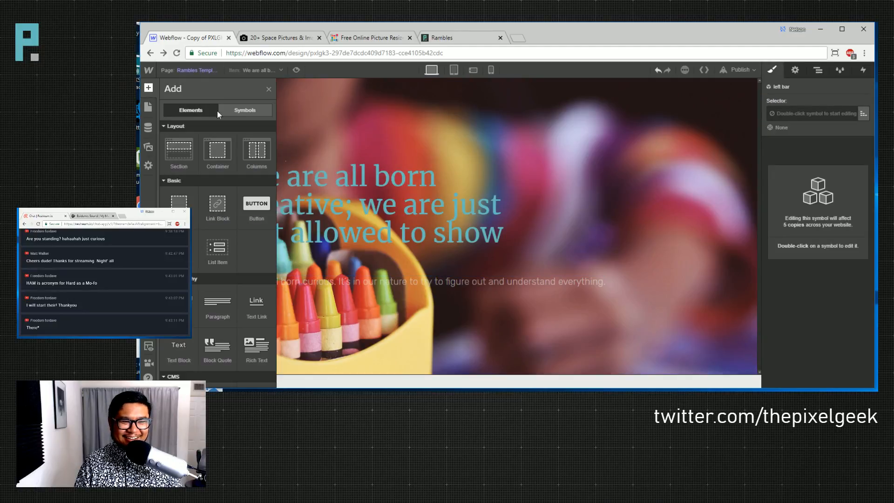
click(248, 112)
drag(204, 223, 807, 117)
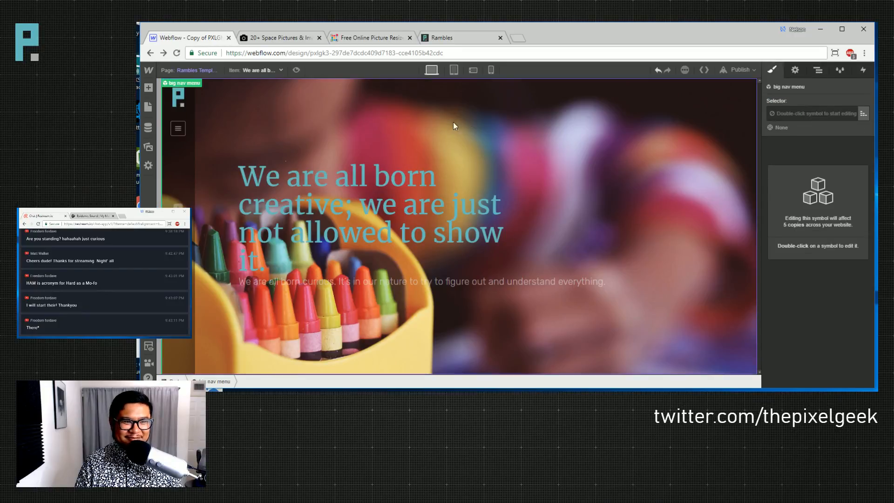
- Preview the page, open and close the nav menu, then return to editing
click(375, 136)
click(296, 71)
click(162, 128)
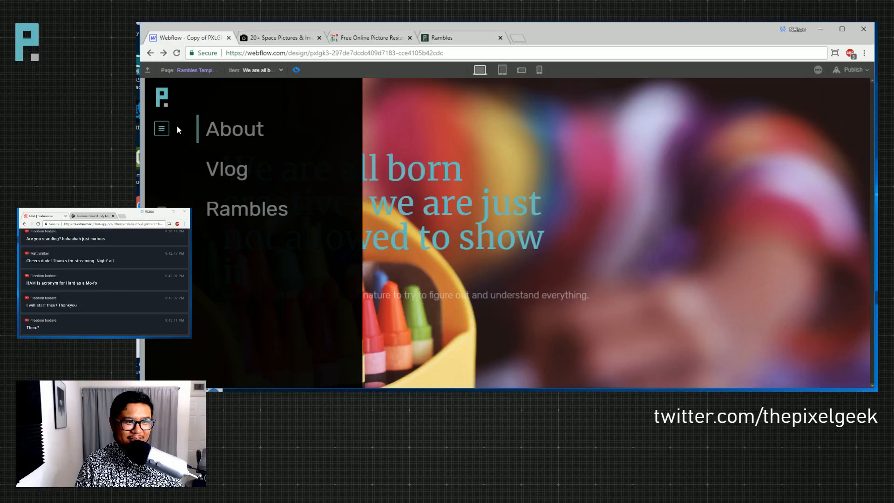
click(163, 129)
key(ctrl+shift+p)
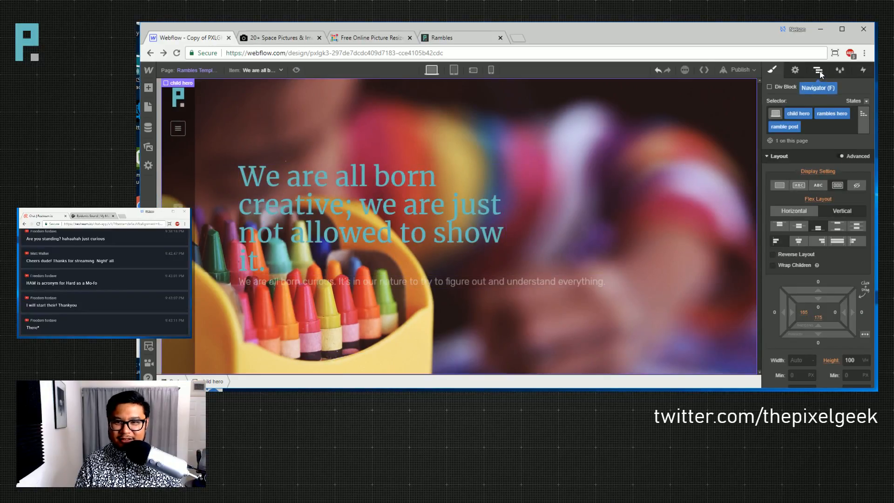
key(p)
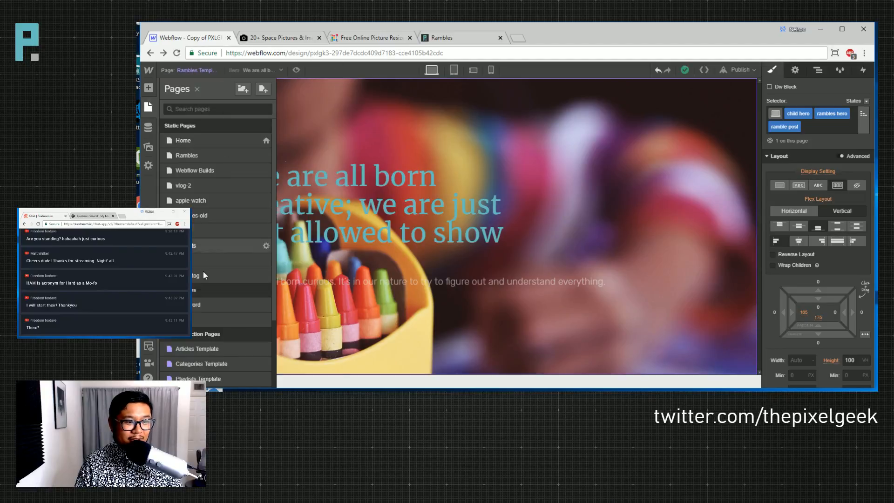
- Copy the list section from the Rambles page into the Rambles Template
click(216, 155)
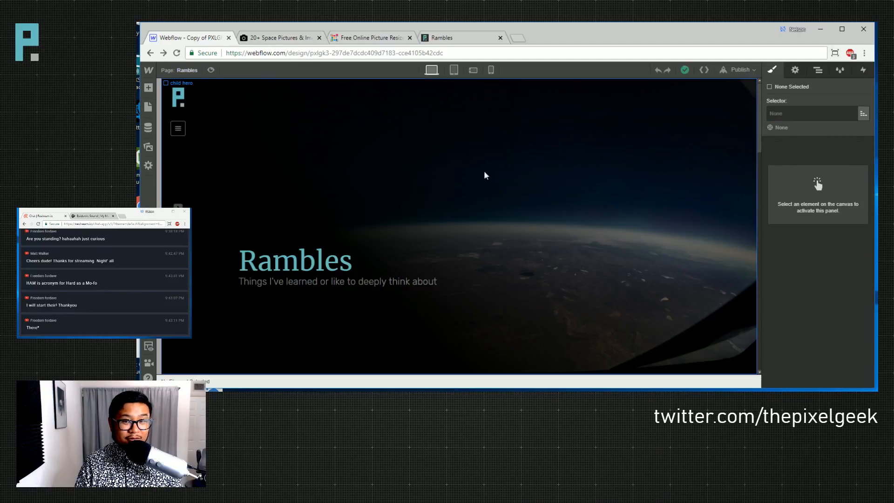
click(818, 70)
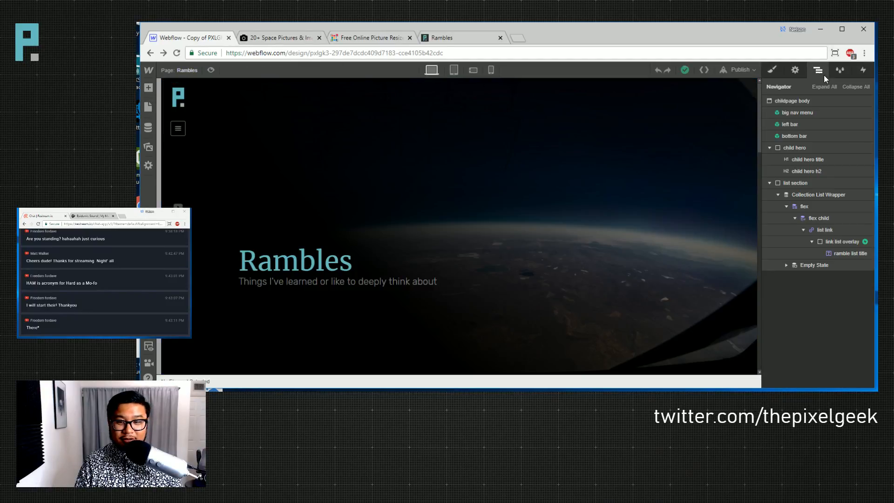
click(801, 184)
key(p)
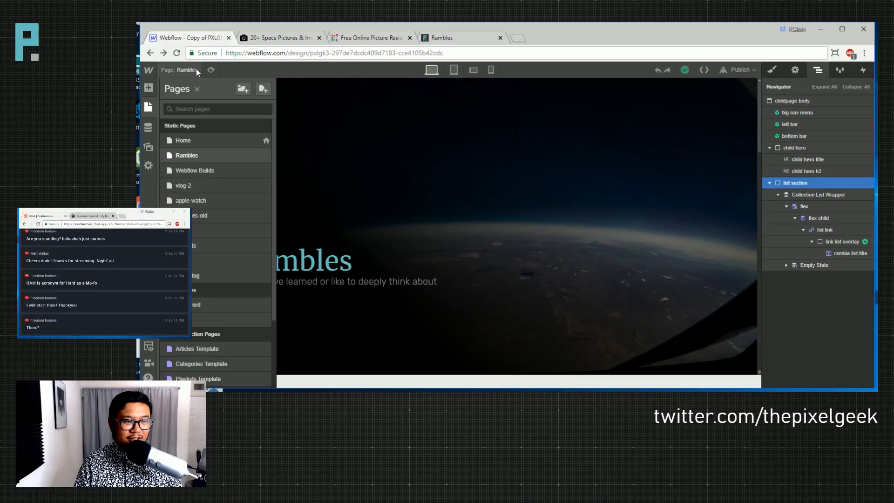
scroll(223, 298, down, 3)
click(222, 332)
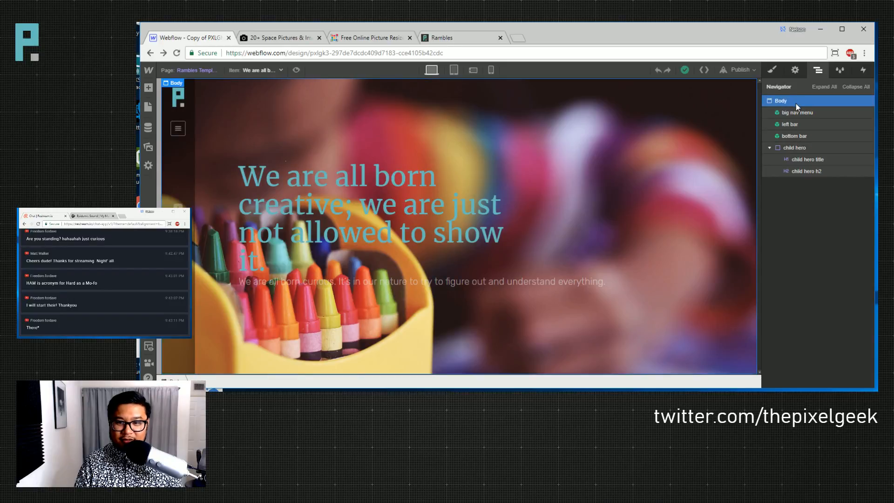
click(808, 184)
scroll(597, 278, down, 6)
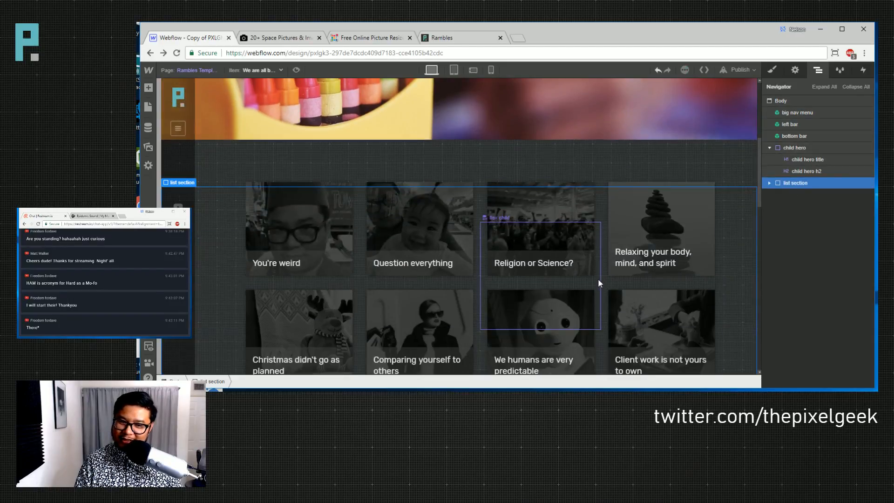
scroll(601, 171, up, 5)
scroll(603, 200, down, 1)
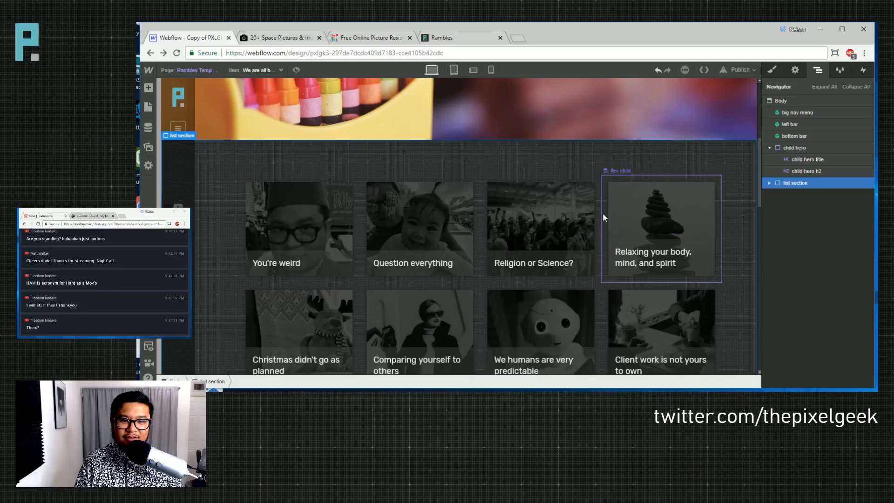
- Preview the template with the 'You're weird' item and inspect the card grid
click(596, 226)
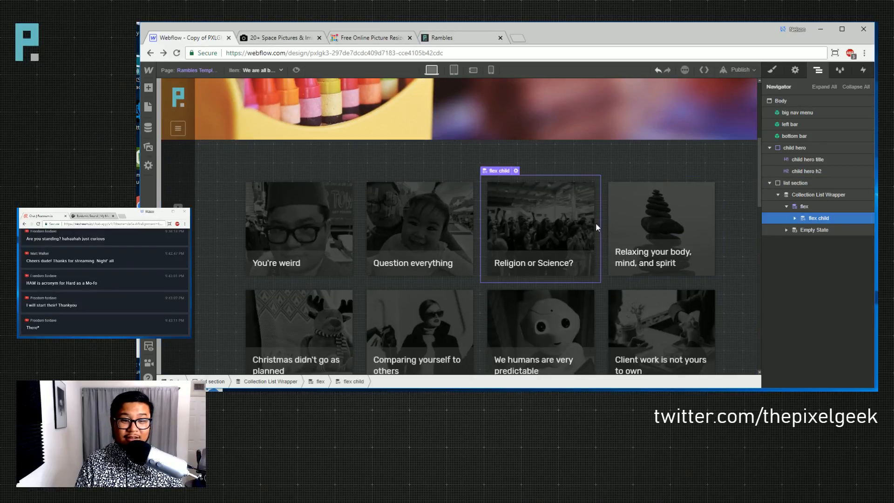
scroll(517, 231, up, 1)
scroll(516, 227, up, 3)
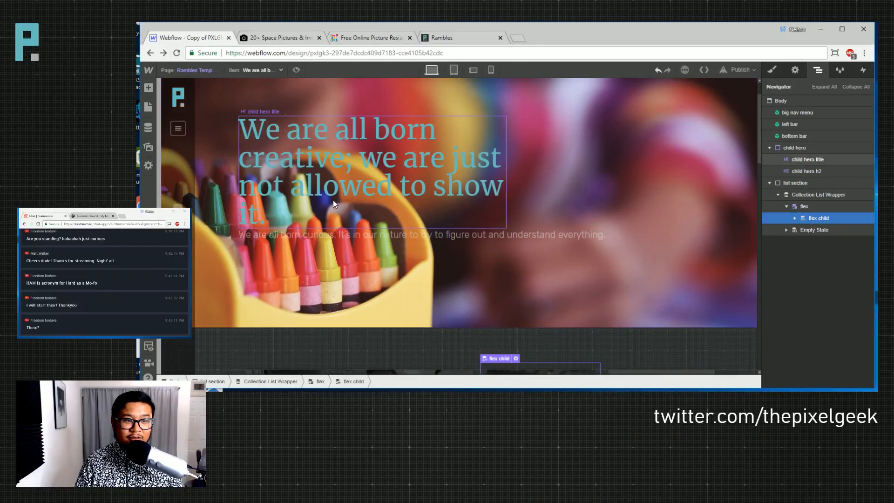
scroll(339, 183, down, 9)
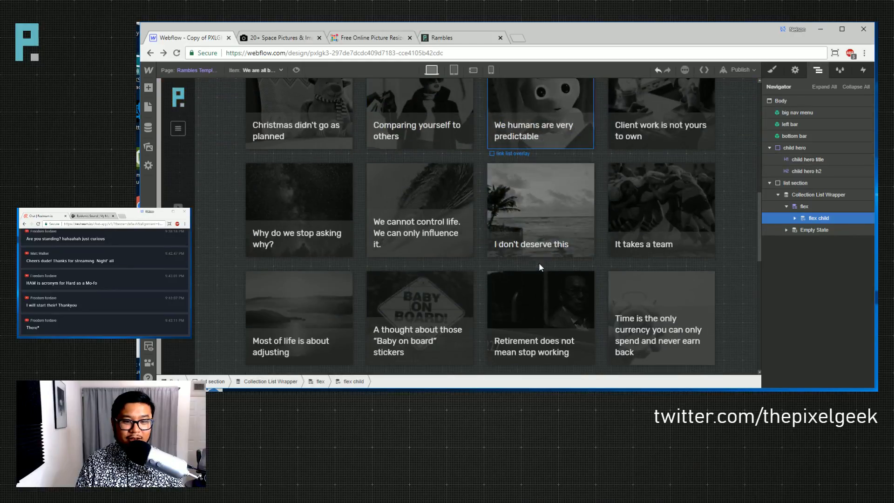
scroll(538, 263, down, 7)
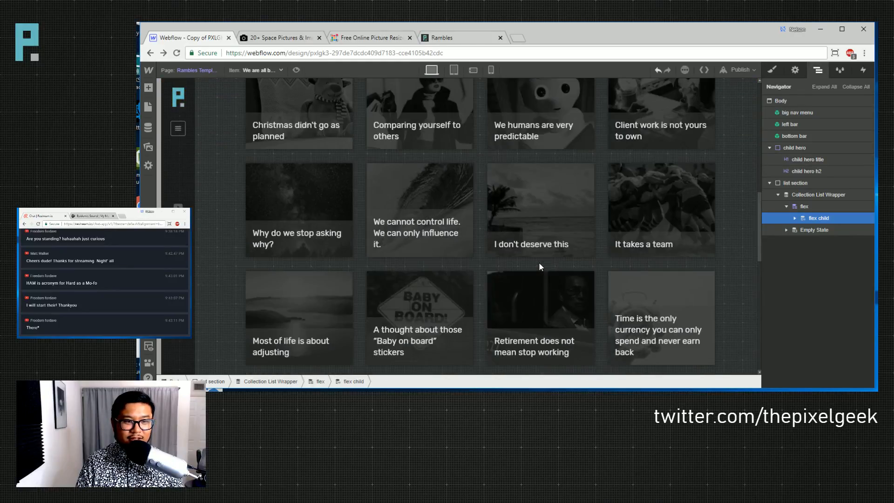
scroll(539, 263, up, 8)
scroll(519, 258, down, 3)
click(257, 54)
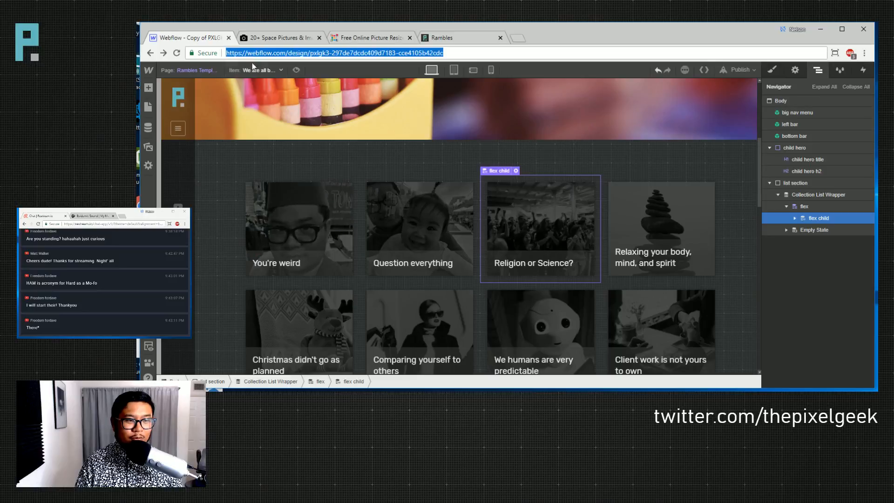
click(254, 69)
scroll(251, 172, down, 3)
click(252, 171)
scroll(419, 247, down, 3)
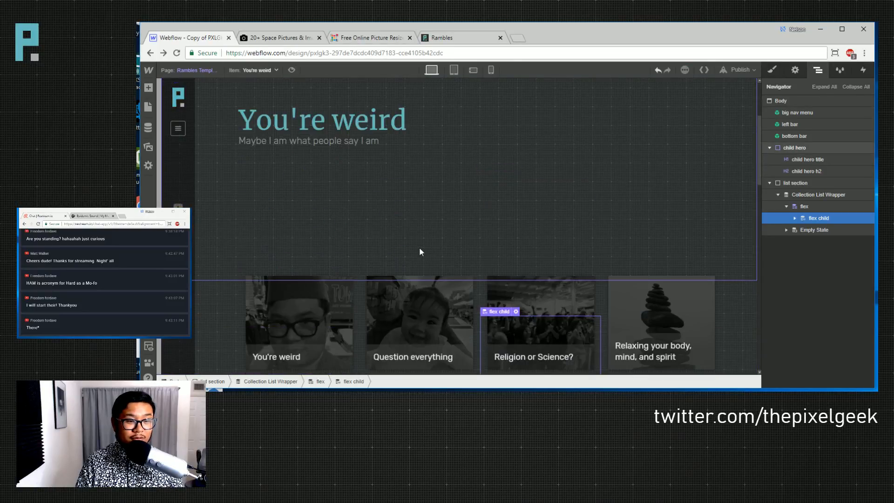
scroll(419, 252, down, 2)
scroll(311, 247, up, 4)
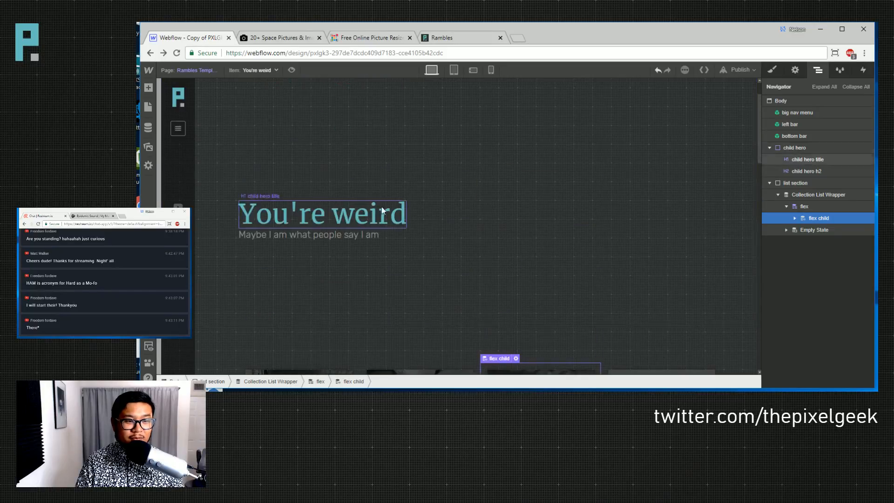
scroll(377, 279, down, 3)
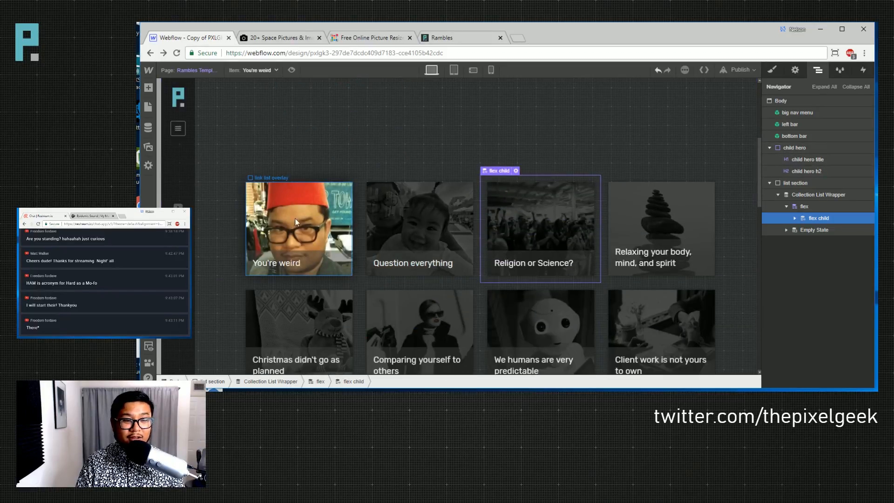
- Filter the template's card list on the Ramble field so the current ramble is excluded
click(419, 223)
click(795, 69)
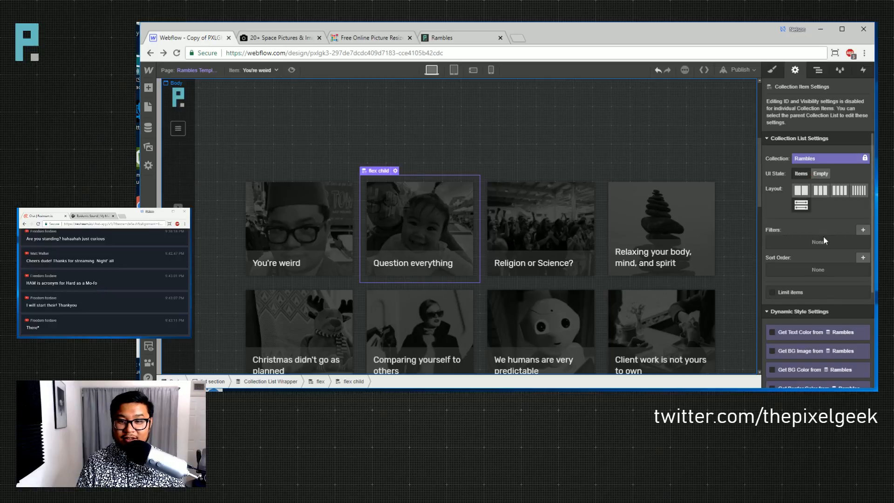
scroll(814, 291, down, 1)
click(863, 182)
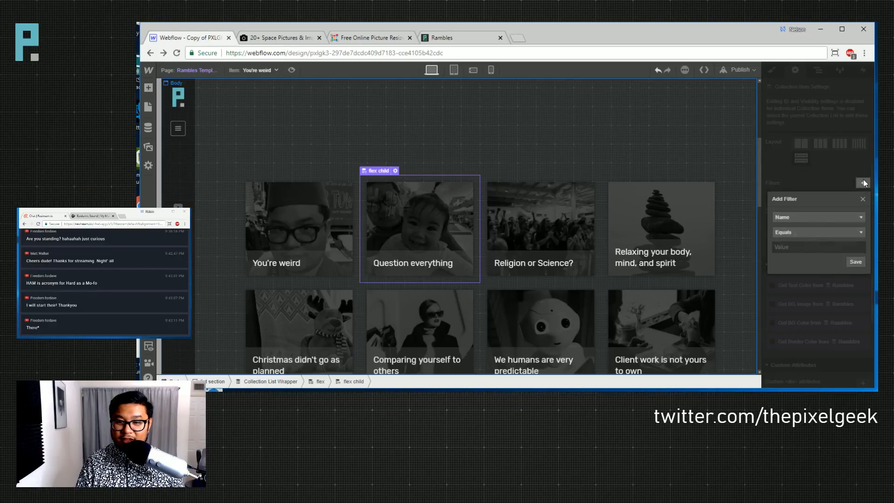
click(815, 216)
click(800, 232)
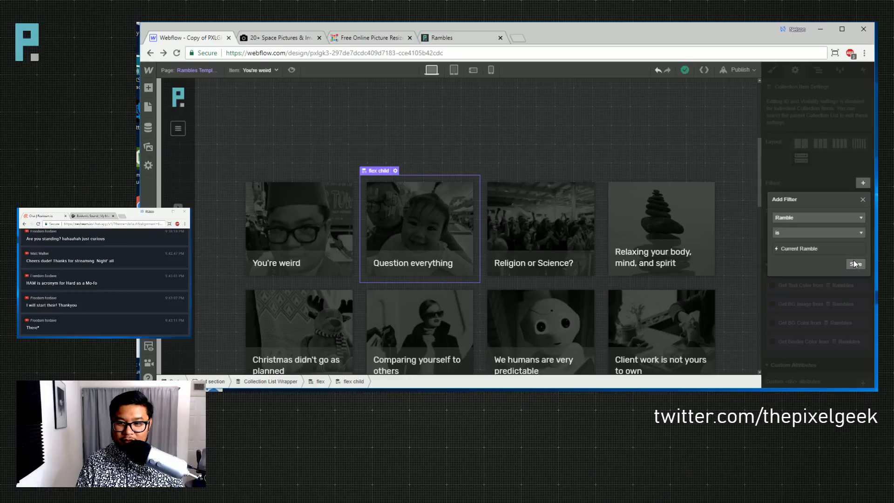
click(809, 230)
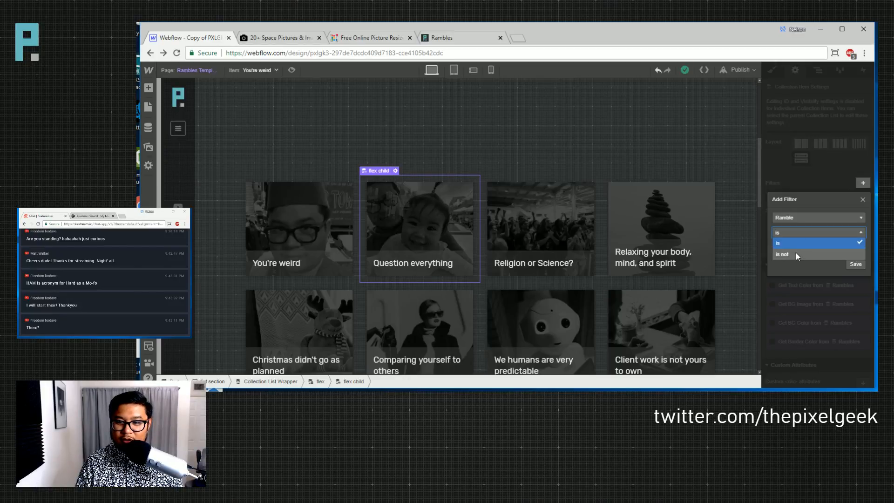
click(795, 254)
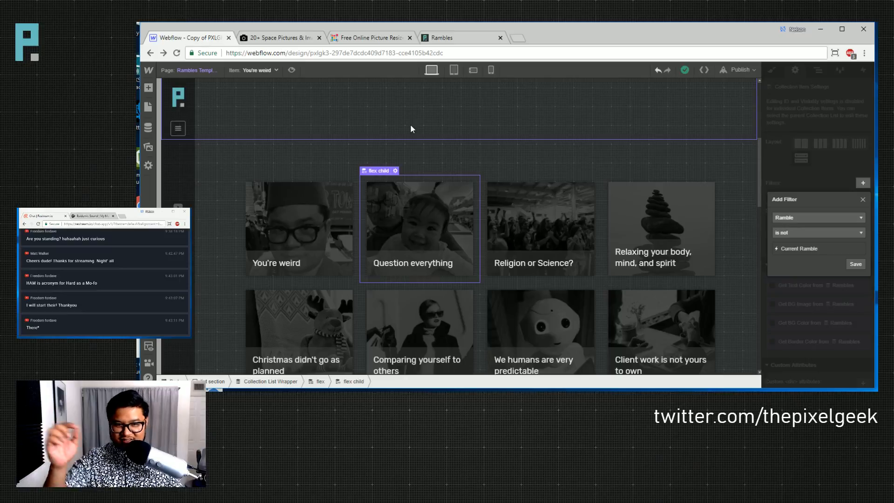
click(855, 264)
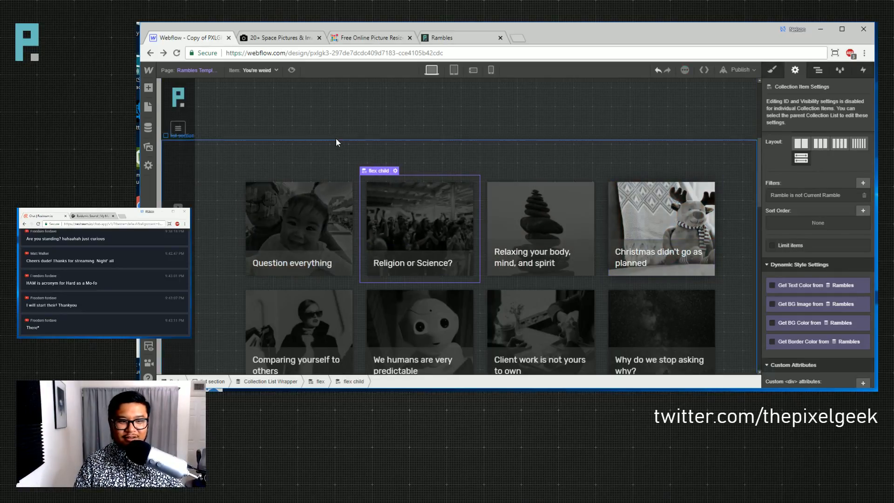
click(258, 69)
- Preview with 'Question everything' and sort the card list by Published On, newest to oldest
scroll(244, 160, up, 3)
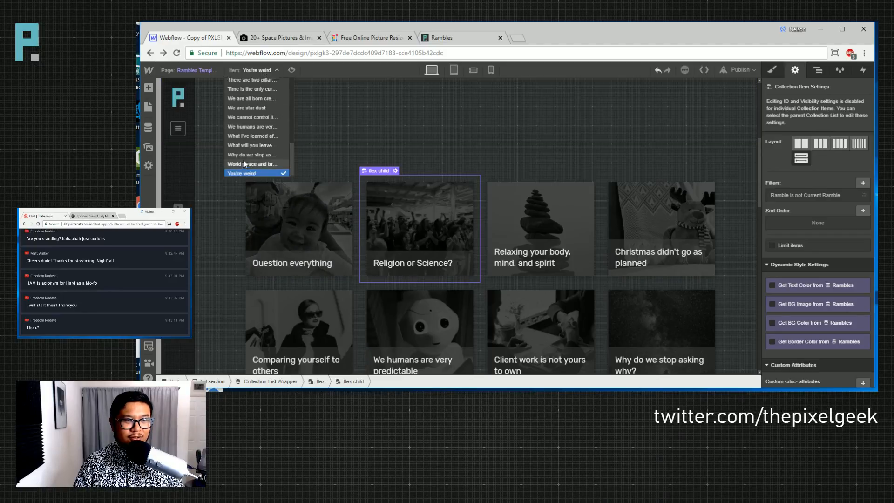
click(251, 135)
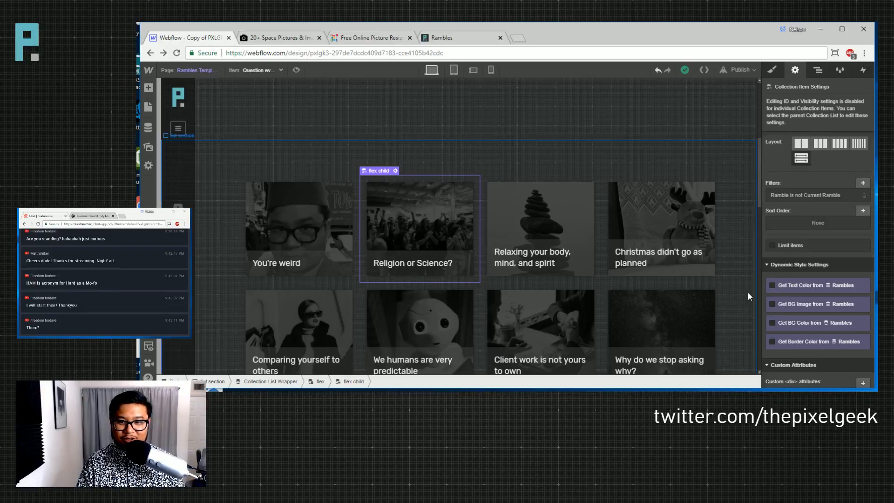
click(863, 211)
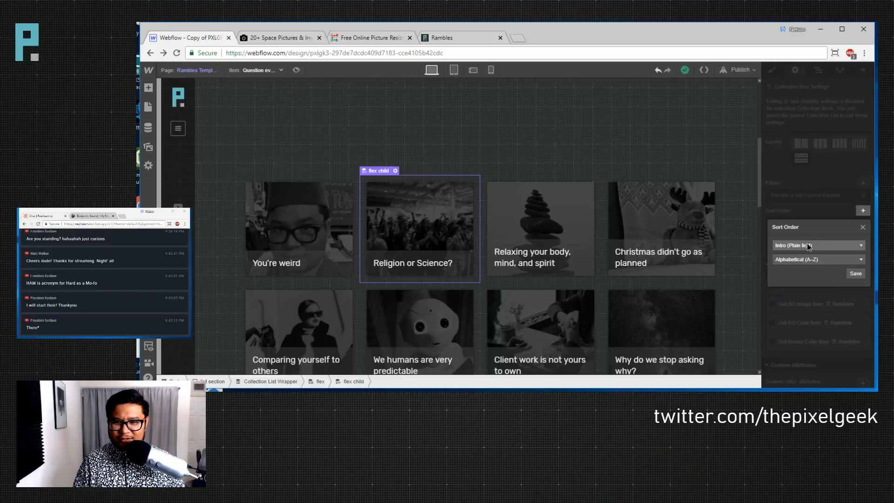
click(807, 246)
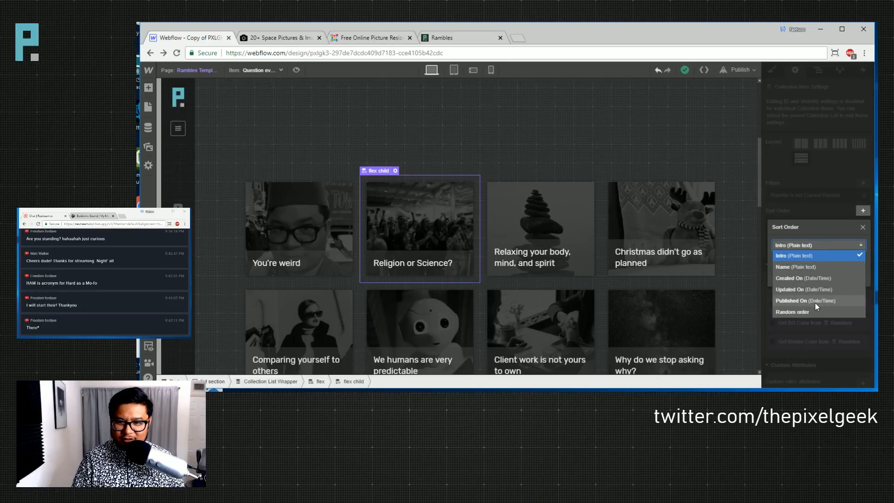
click(814, 301)
click(815, 264)
click(801, 278)
click(854, 274)
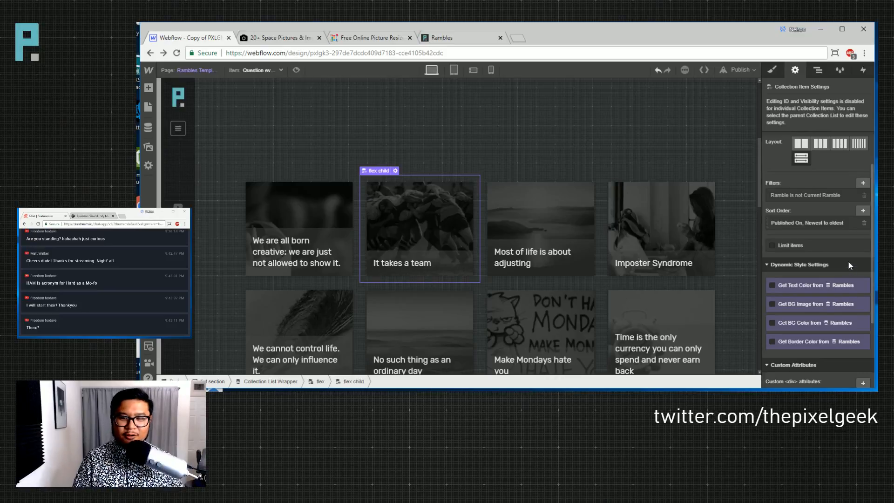
click(718, 177)
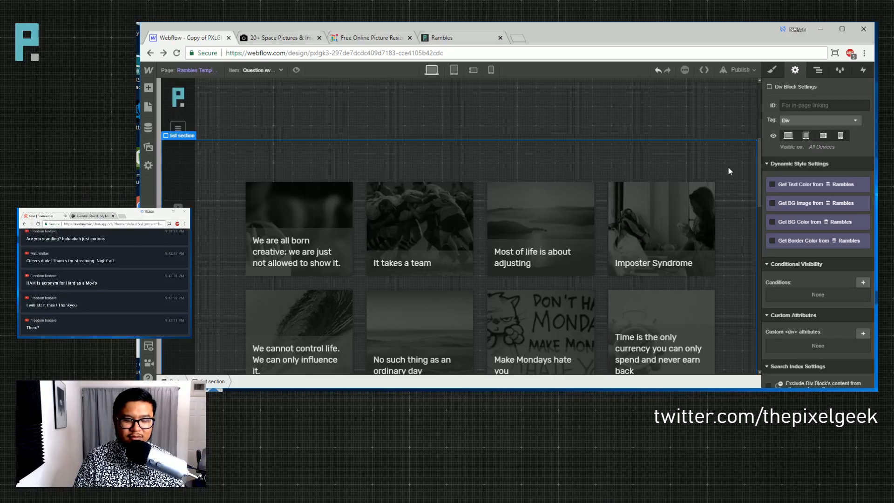
- Go to the Rambles page and select one of its collection cards
scroll(282, 225, up, 1)
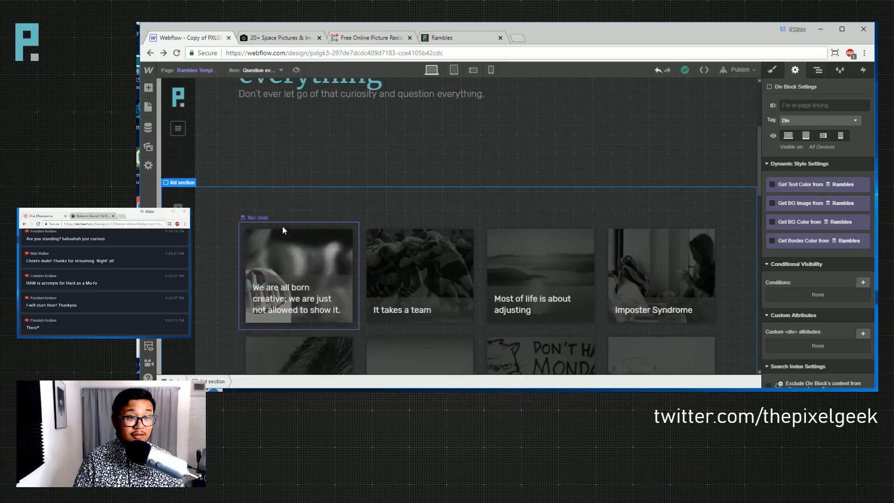
scroll(282, 225, up, 2)
key(p)
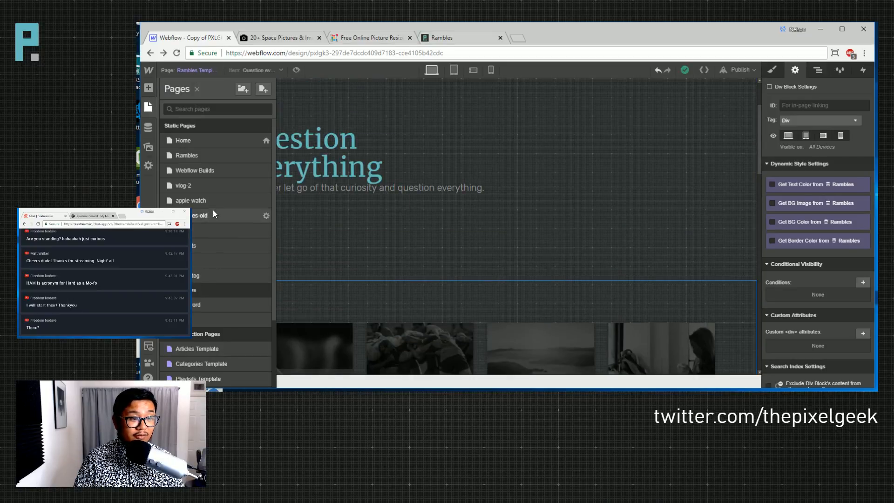
click(202, 155)
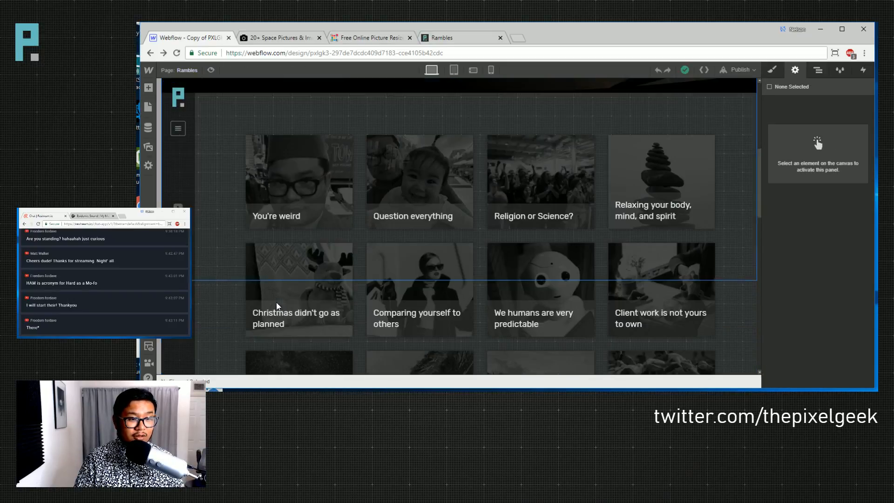
click(335, 187)
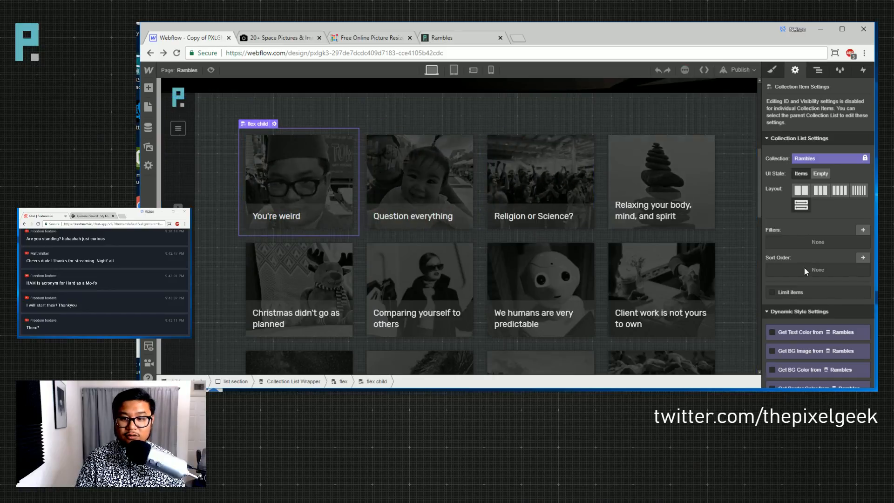
- Add a Published On, newest-to-oldest sort order to the Rambles card grid and save
click(863, 258)
click(794, 293)
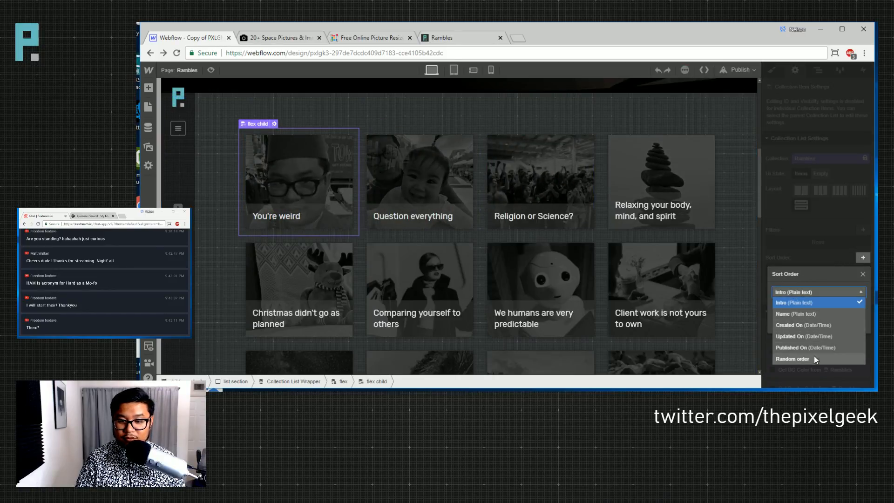
click(806, 336)
click(803, 293)
click(804, 348)
click(803, 308)
click(803, 331)
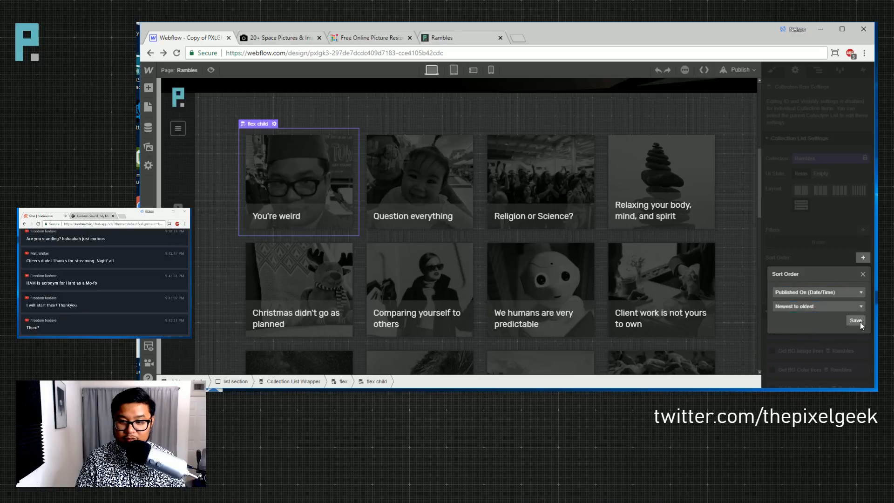
click(859, 322)
- On the Rambles Template, insert a Div Block right after the child hero
click(191, 70)
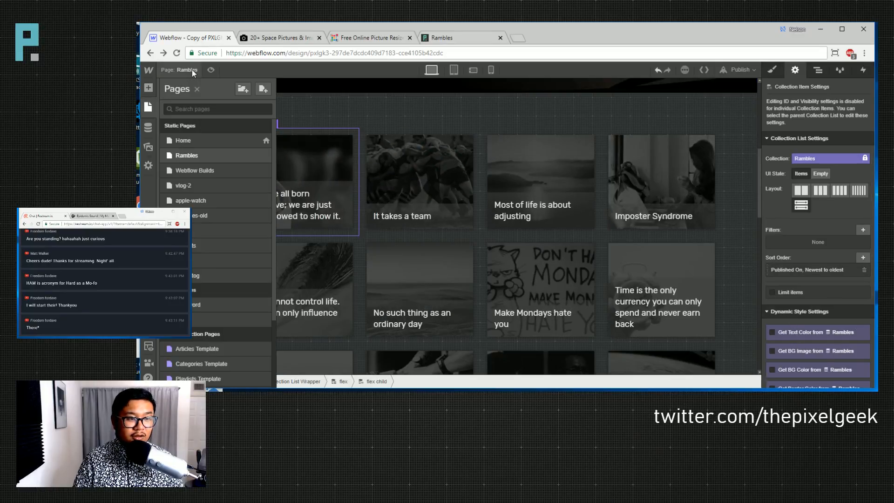
scroll(228, 293, down, 2)
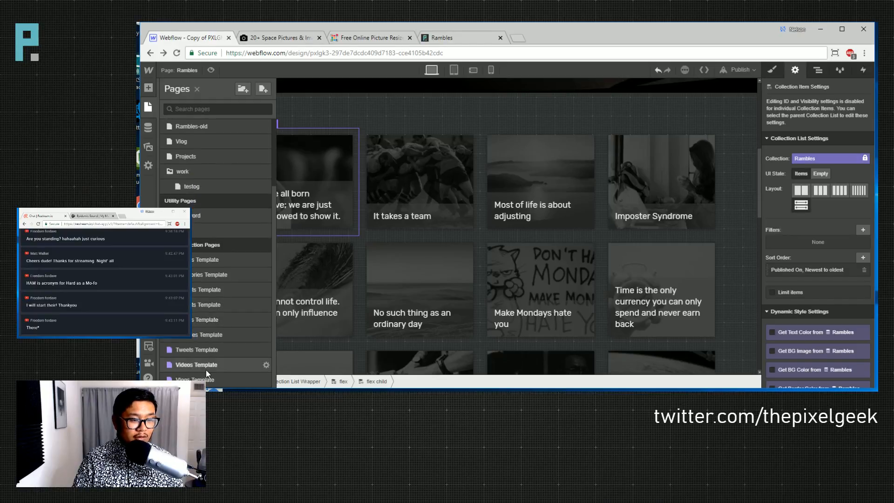
click(211, 330)
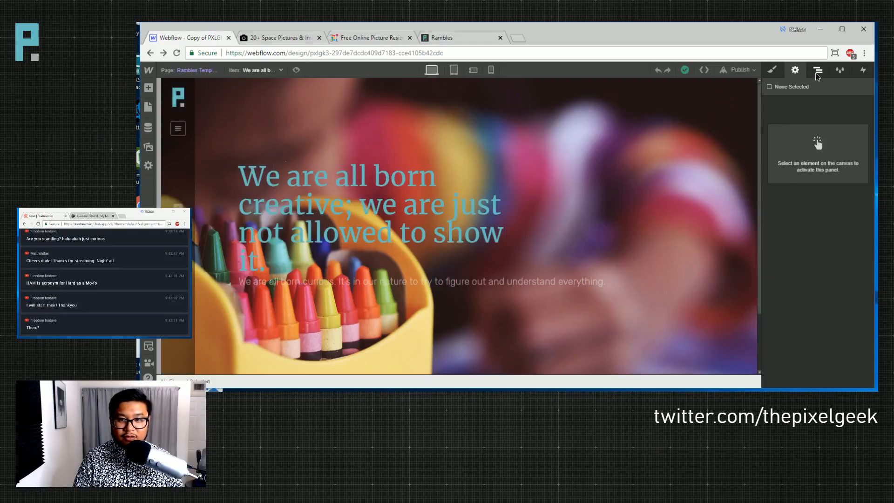
click(817, 70)
click(769, 183)
key(a)
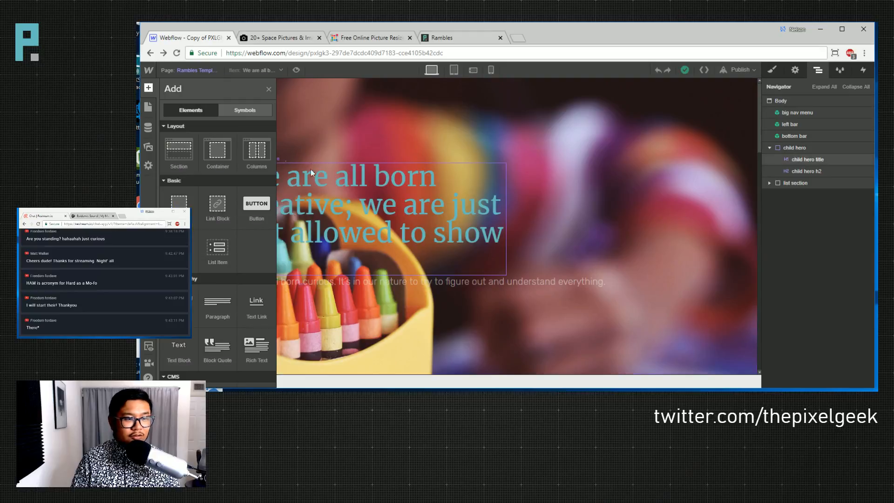
drag(179, 203, 809, 196)
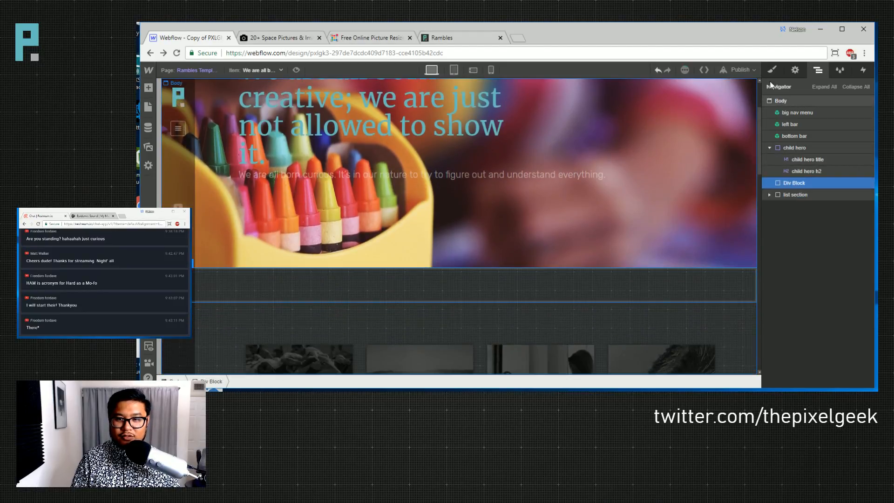
- Give the new div the 'list section' class
click(771, 70)
click(808, 120)
text(list se)
key(Down)
key(Return)
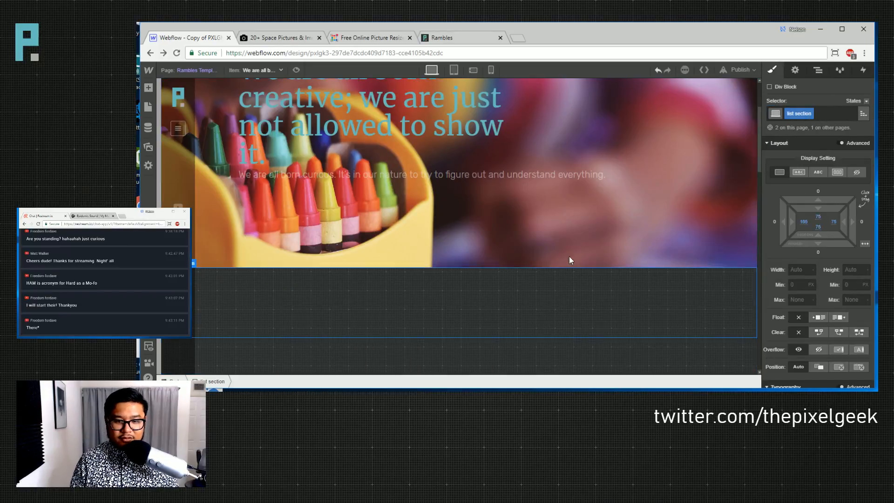
scroll(559, 253, down, 2)
- Add a Container holding a Rich Text Block bound to the ramble field
key(a)
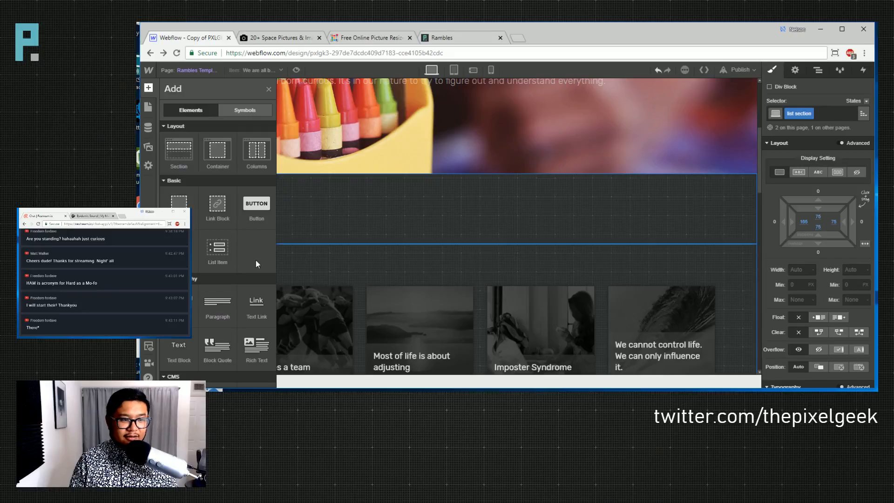
drag(218, 149, 385, 225)
key(a)
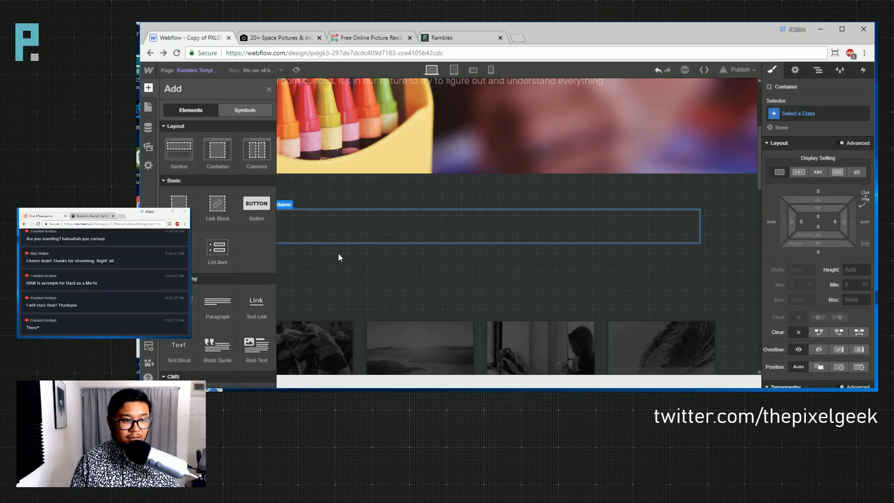
drag(256, 347, 361, 241)
click(286, 176)
click(301, 187)
click(297, 210)
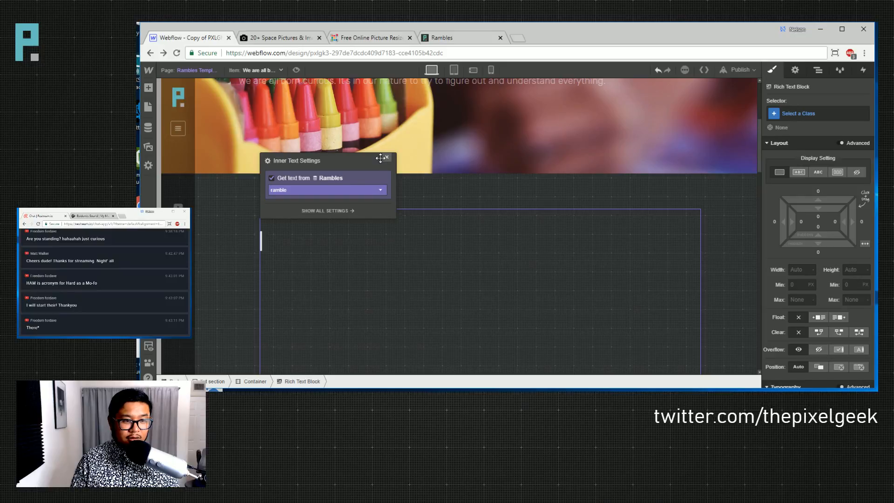
click(386, 157)
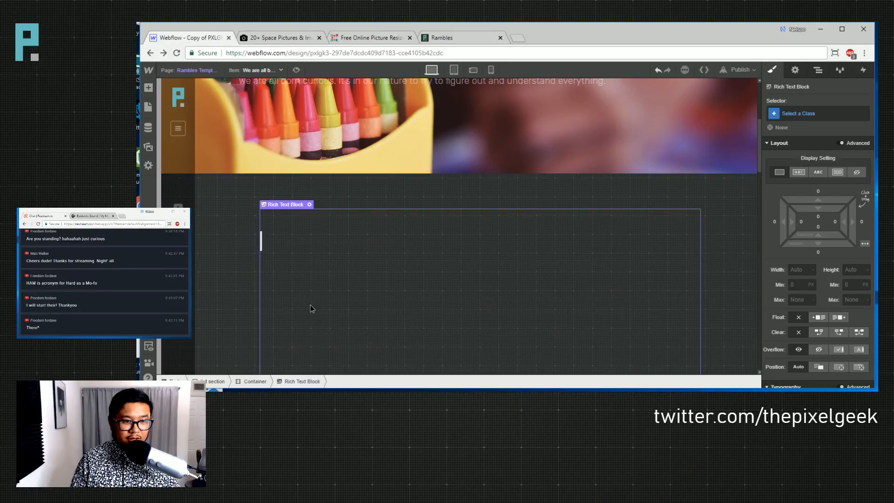
- Set the list section's body text colour to light grey #e9e9e9
scroll(515, 324, down, 5)
scroll(435, 278, up, 4)
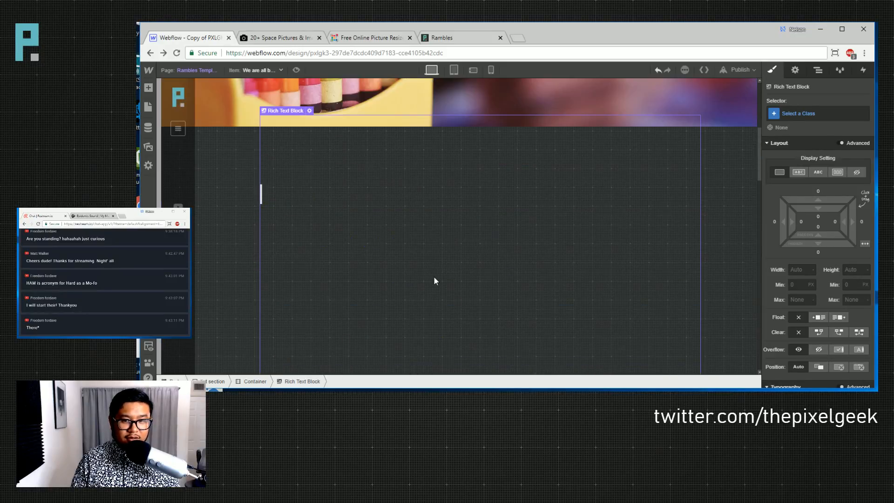
scroll(456, 296, down, 2)
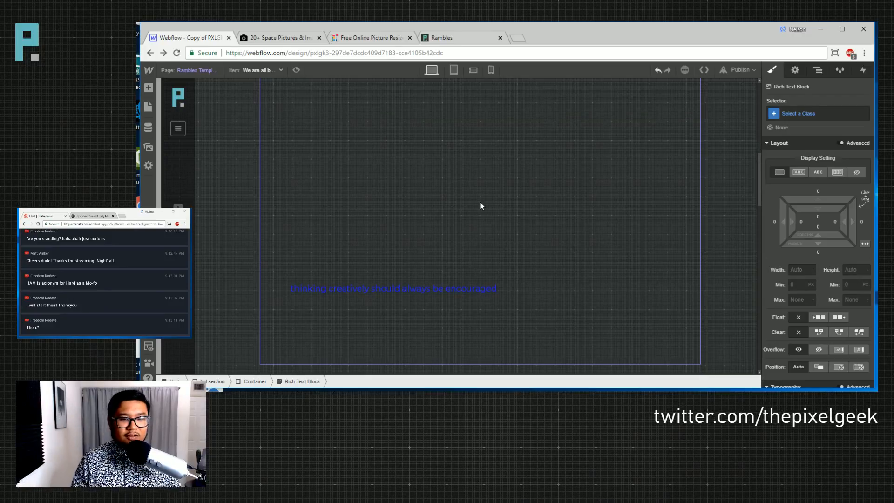
scroll(479, 201, up, 4)
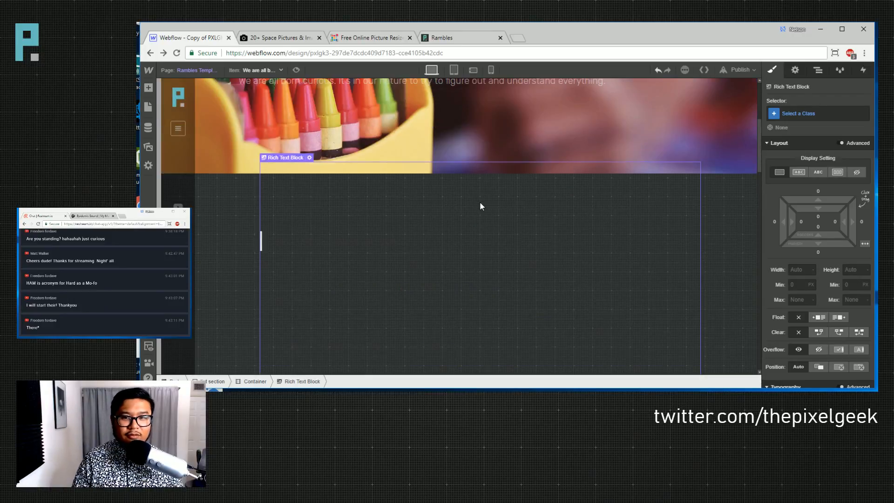
click(713, 233)
scroll(808, 284, down, 5)
scroll(680, 301, down, 10)
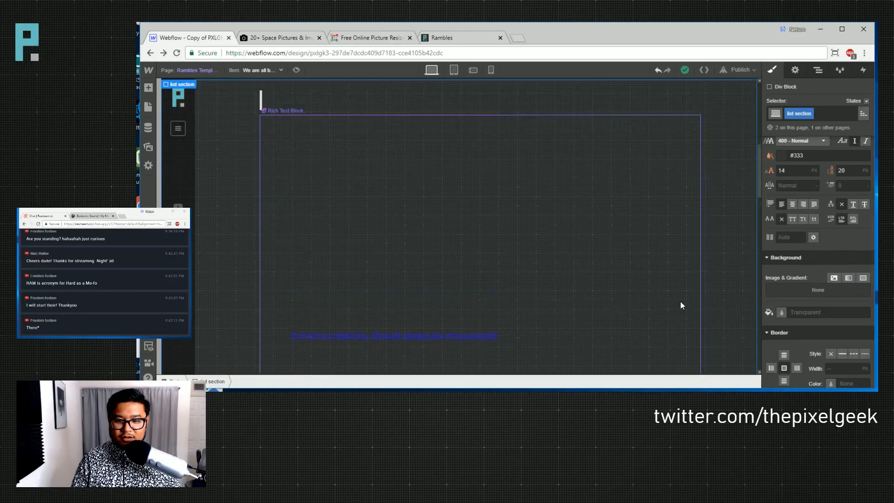
scroll(680, 301, up, 7)
scroll(680, 301, up, 3)
scroll(680, 300, down, 3)
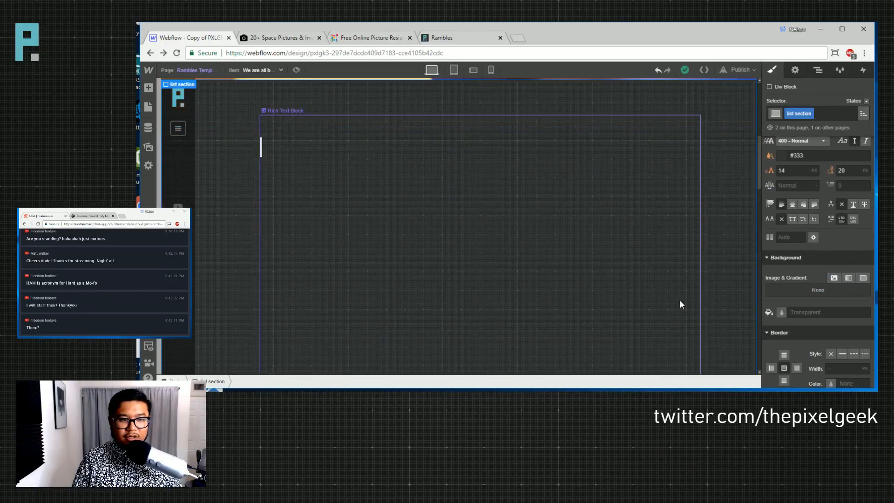
click(783, 154)
click(807, 212)
drag(759, 164, 741, 154)
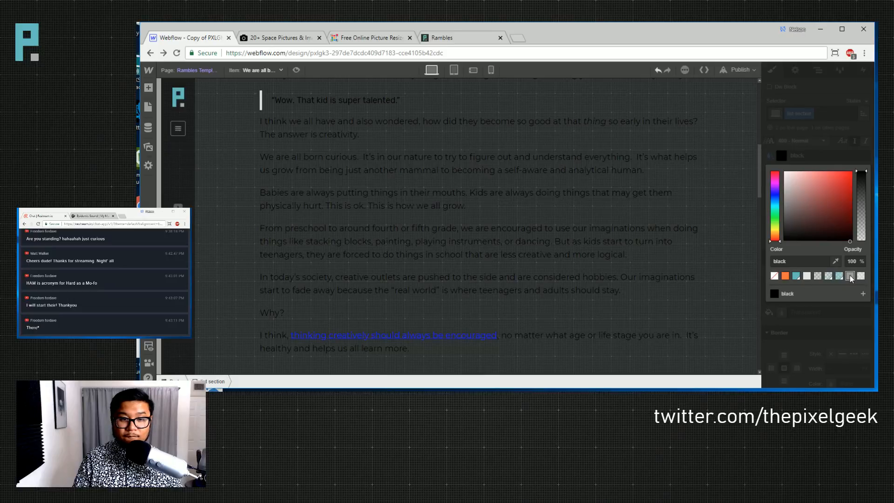
click(849, 276)
click(807, 276)
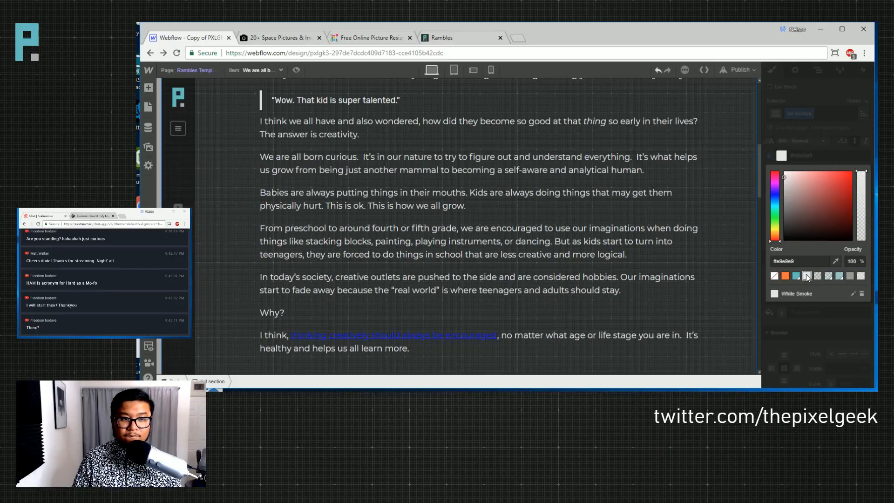
click(711, 227)
- Load the 'Don't announce you'll do something' item into the Rambles template
scroll(629, 278, up, 3)
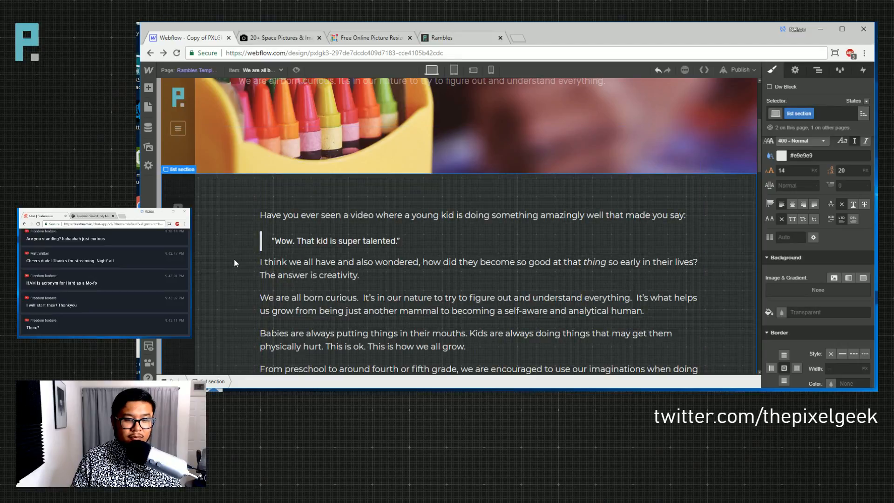
scroll(249, 263, down, 4)
scroll(247, 260, down, 2)
scroll(245, 259, up, 4)
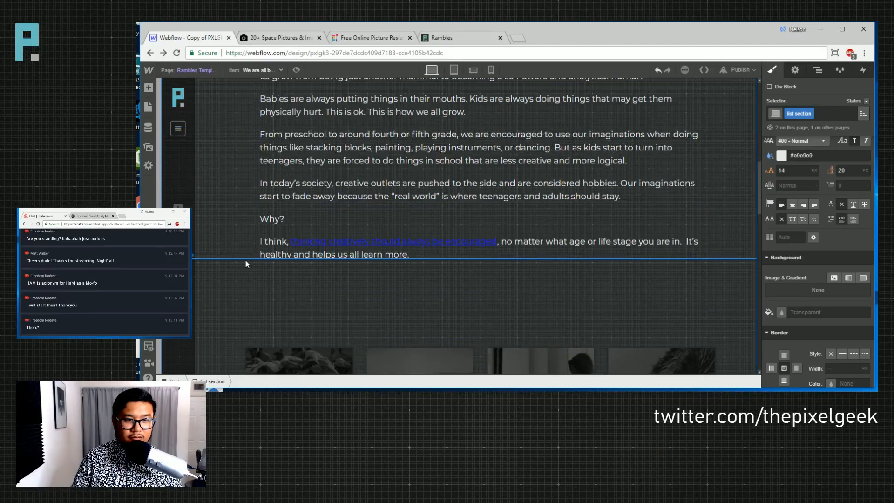
scroll(245, 260, up, 2)
scroll(246, 261, down, 7)
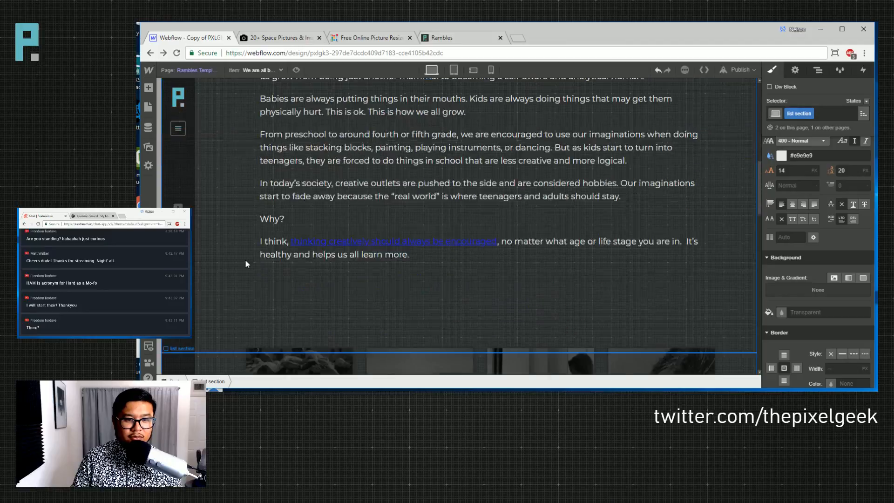
scroll(244, 261, up, 2)
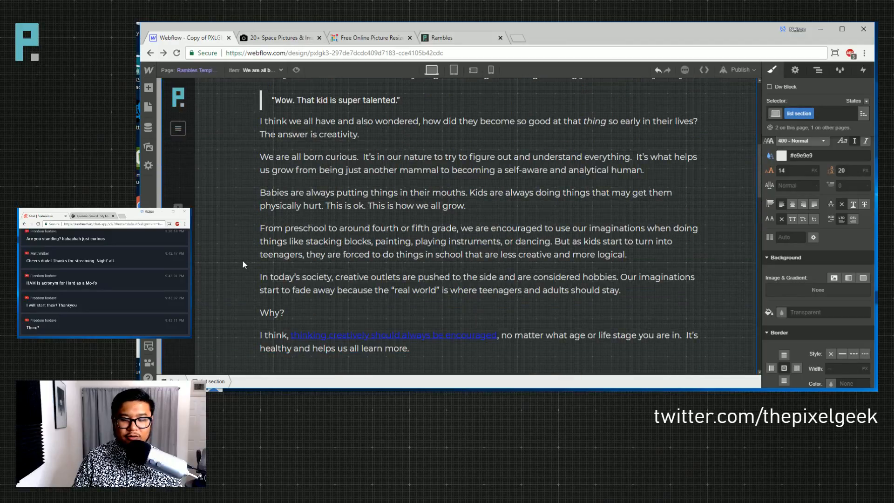
click(255, 70)
click(256, 141)
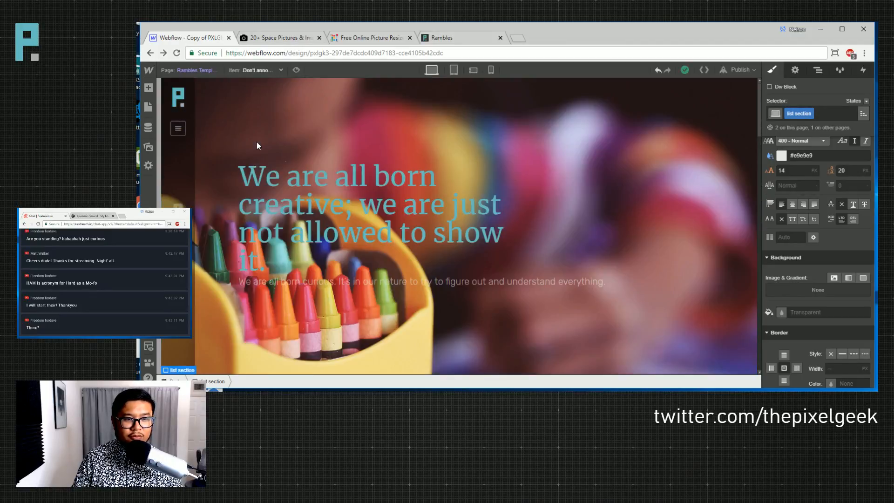
- Select the post's rich text body and focus its Selector field for a new class
scroll(312, 247, down, 6)
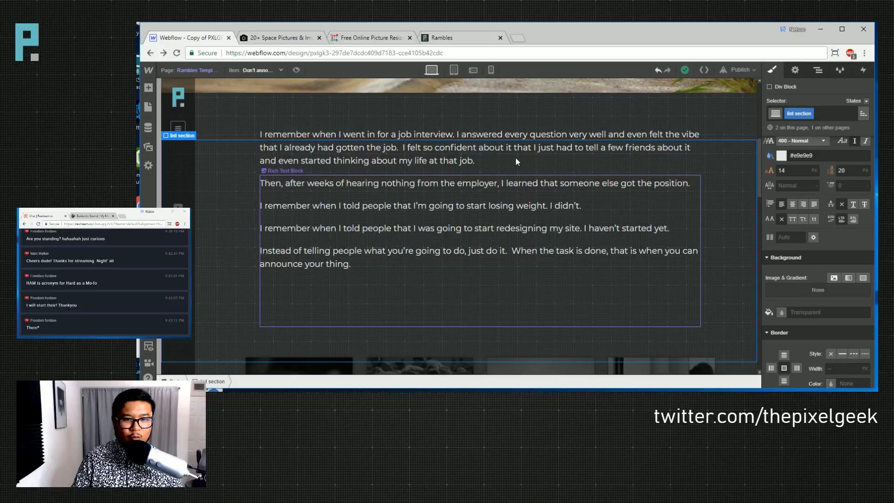
click(368, 255)
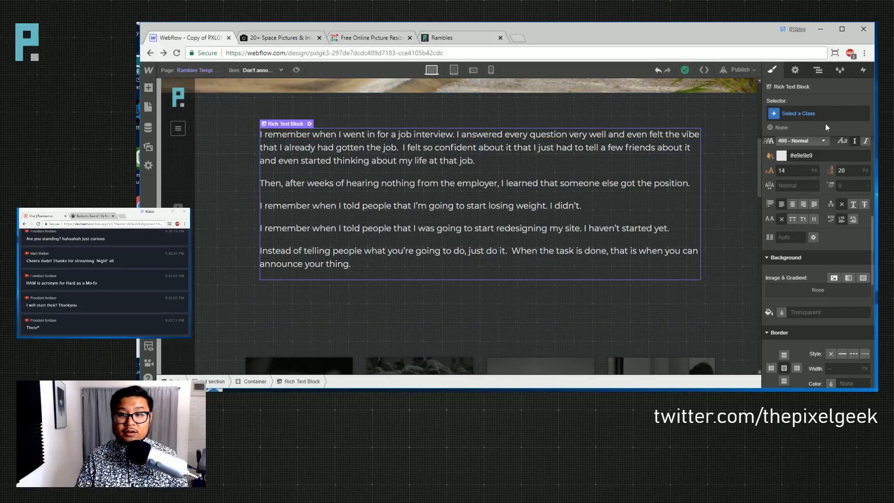
scroll(809, 221, up, 5)
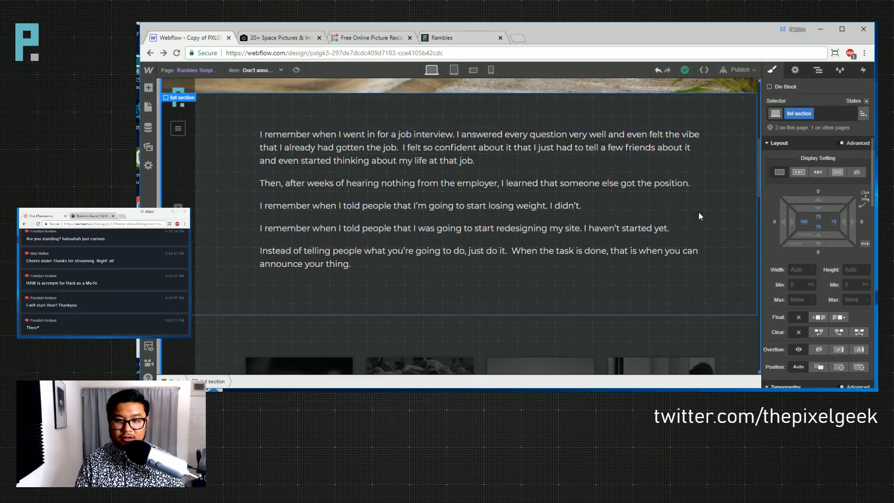
click(817, 113)
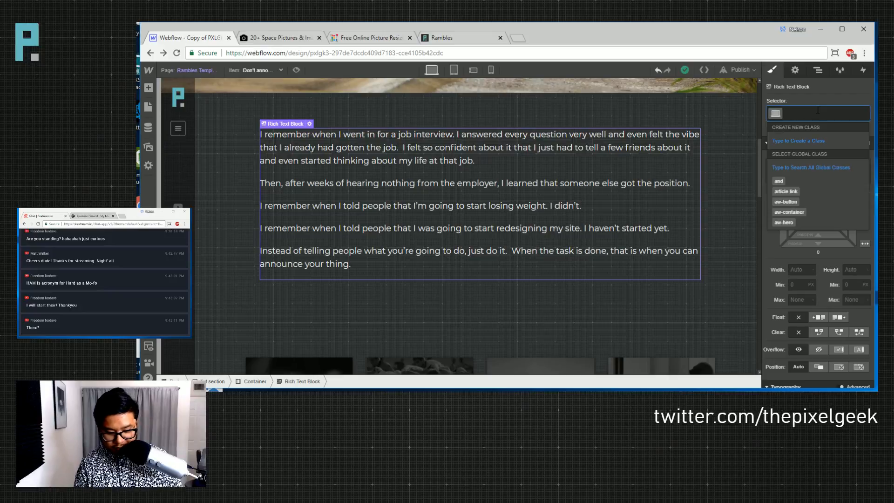
- Apply the 'ramble text' class and set its text colour to light grey #e9e9e9
text(ramble text)
key(Return)
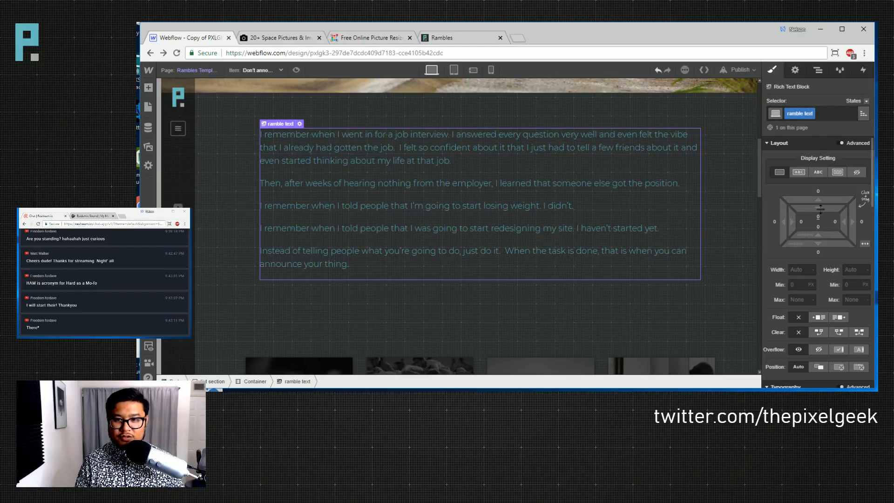
scroll(816, 209, down, 3)
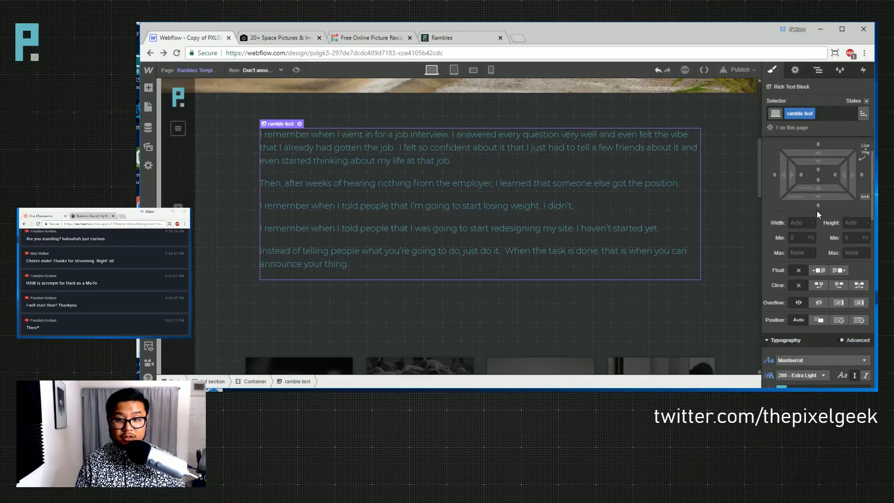
click(781, 297)
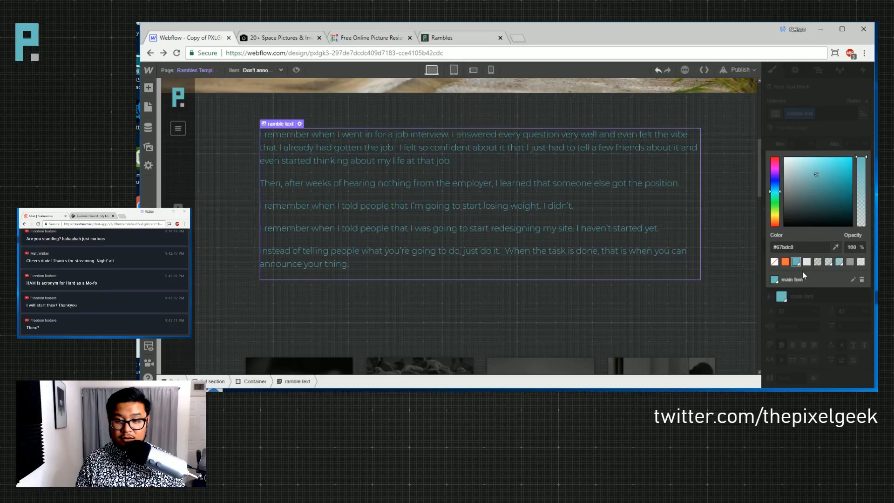
click(807, 261)
key(Escape)
- Reset the font to inherited Rubik at 500 Medium, clearing size and line-height overrides to 14/20 px
click(793, 282)
click(820, 269)
scroll(826, 326, down, 3)
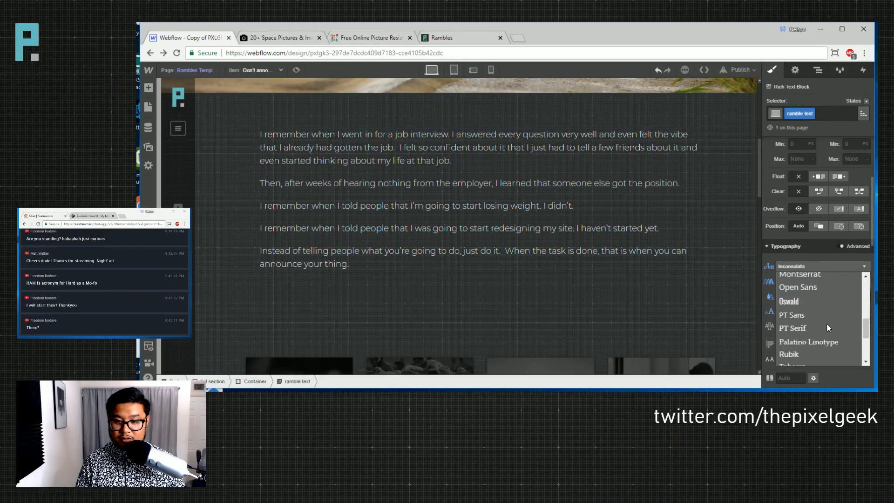
click(768, 266)
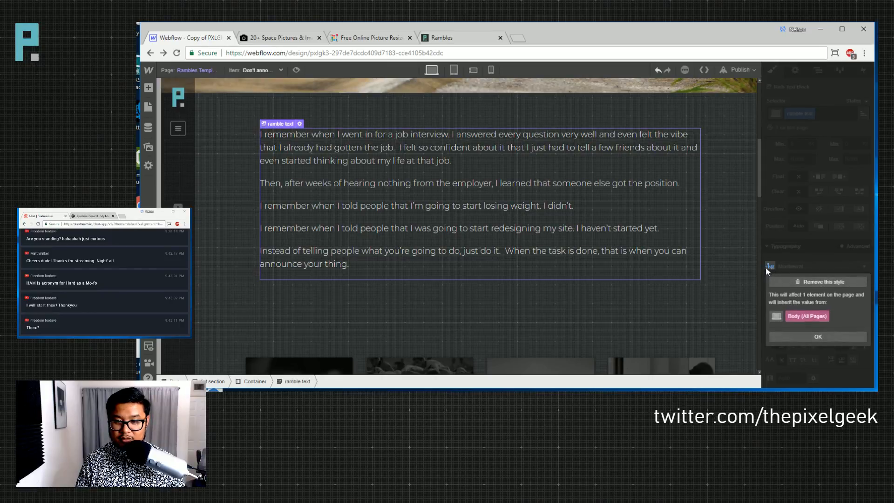
click(806, 284)
click(803, 286)
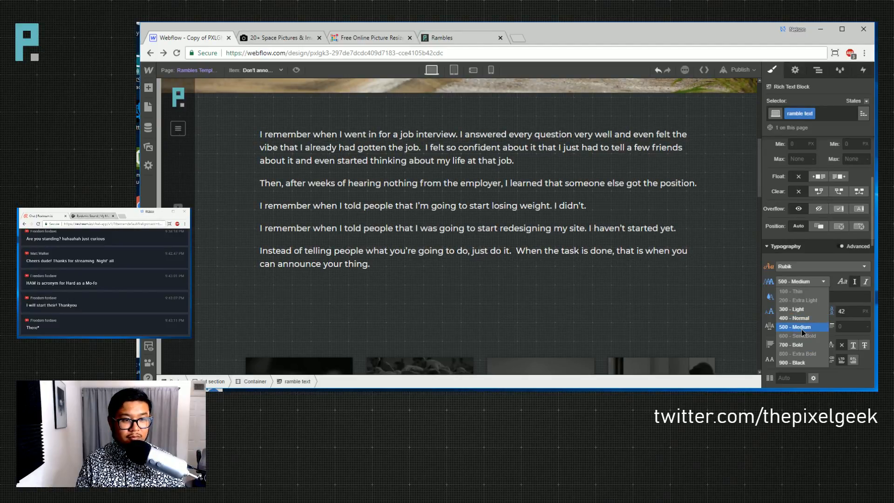
click(801, 327)
click(792, 312)
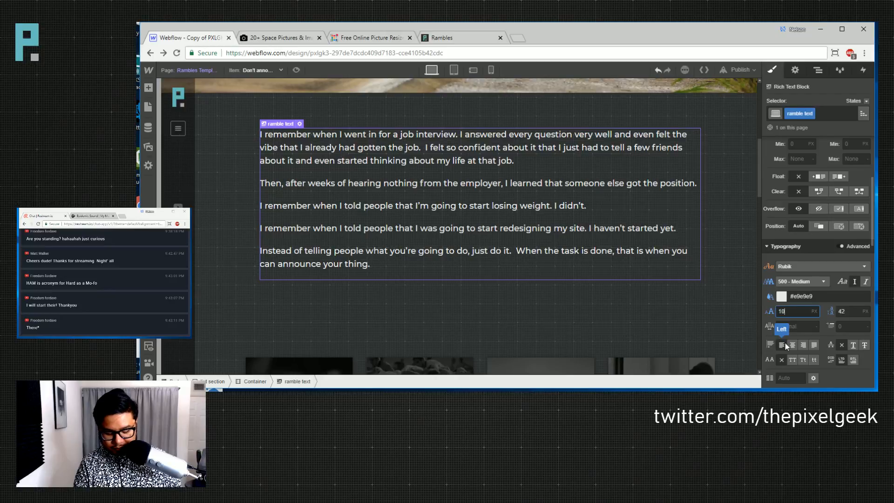
key(Tab)
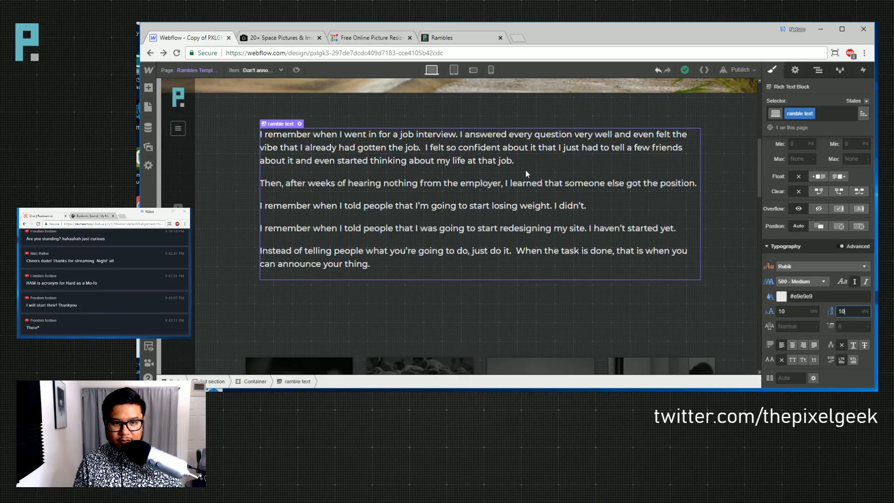
alt+click(771, 312)
alt+click(831, 312)
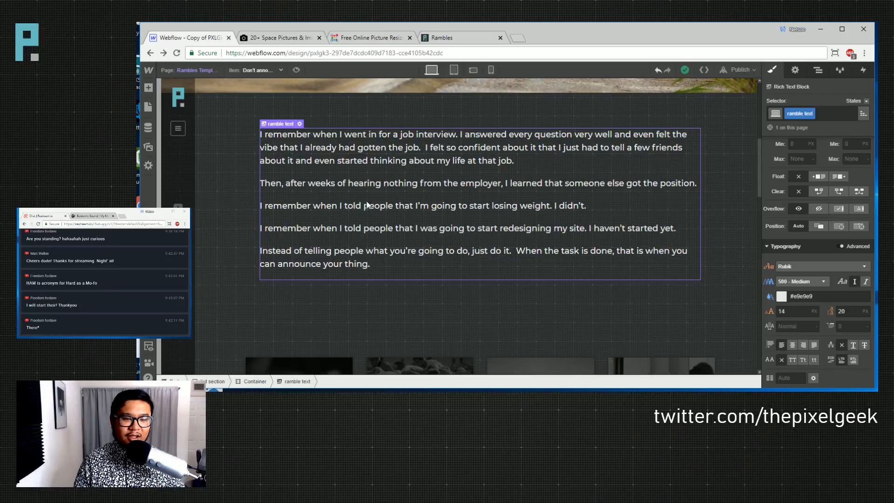
- Keep the current Rambles item and switch to the Projects page
click(264, 72)
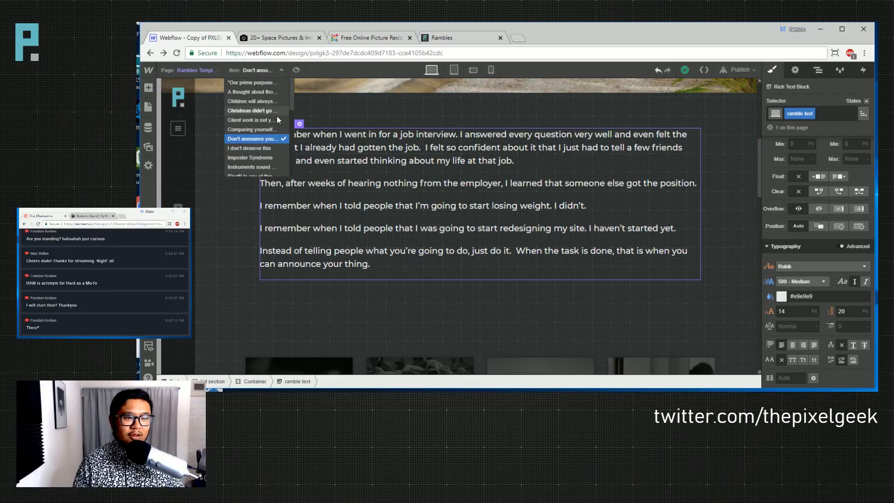
click(263, 138)
click(150, 69)
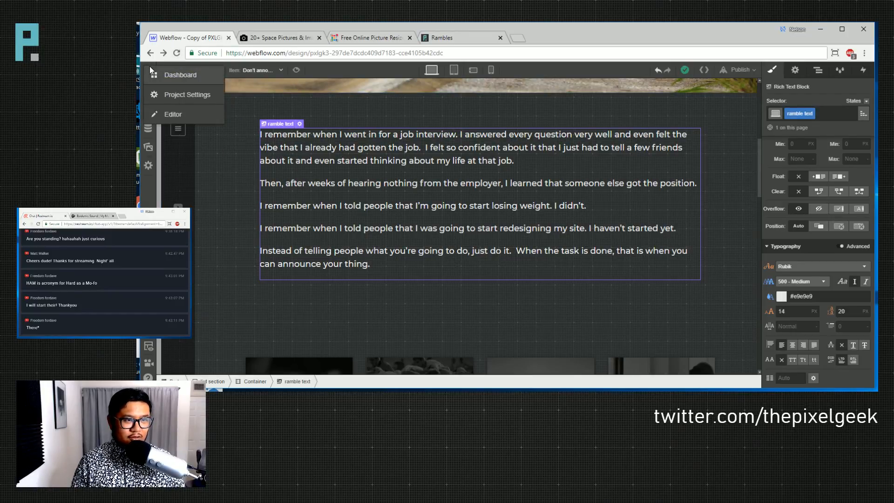
click(201, 70)
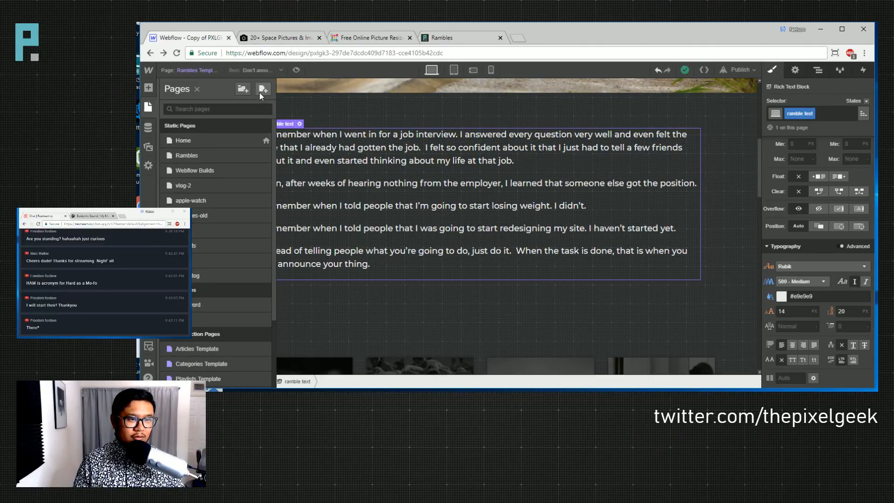
click(210, 242)
- Delete the main wrapper and add a Rich Text element to the page body
click(818, 69)
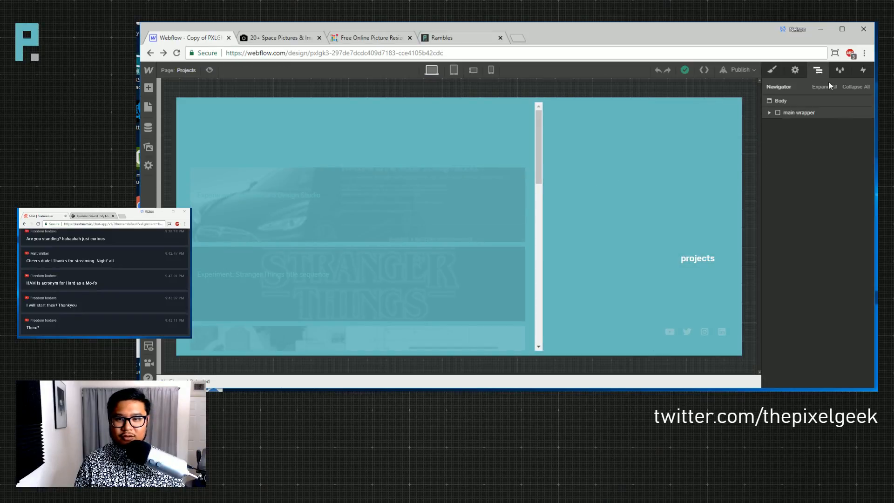
click(789, 114)
key(Delete)
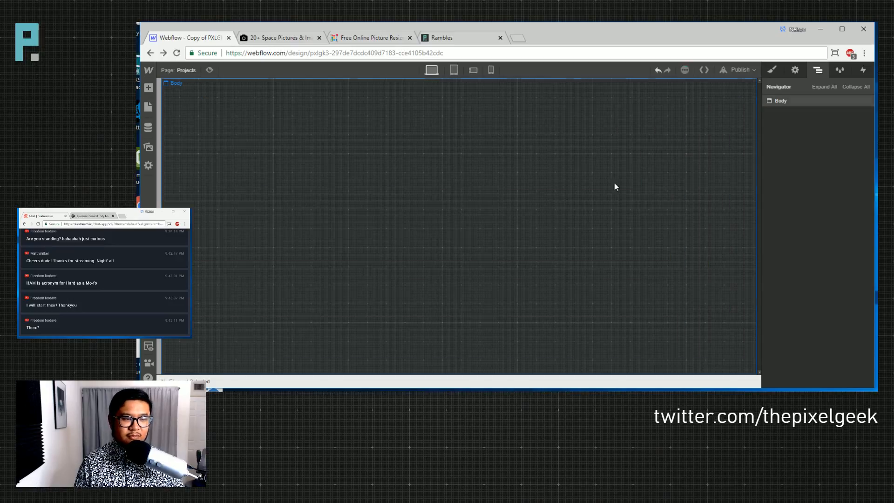
click(442, 199)
key(a)
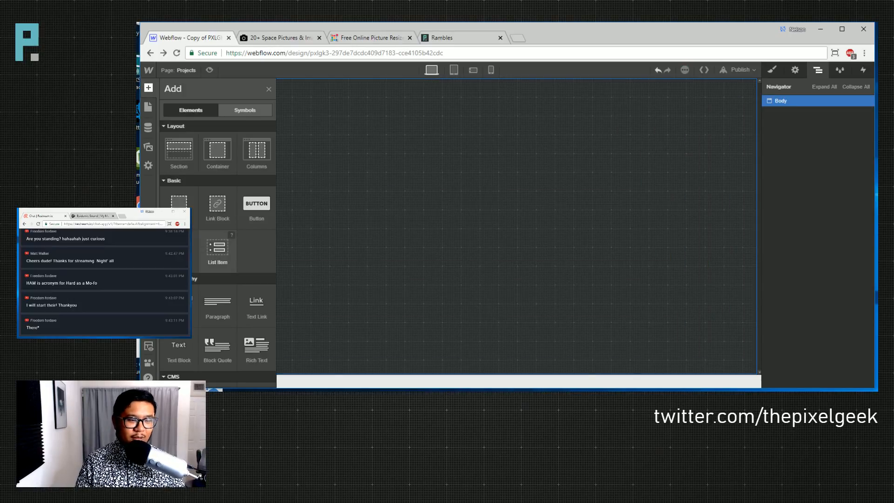
scroll(219, 279, down, 3)
drag(256, 246, 293, 123)
- Give the rich text block the 'ramble text' class, removing the mistaken 'ramble month year' class
click(771, 70)
click(807, 114)
text(ramble)
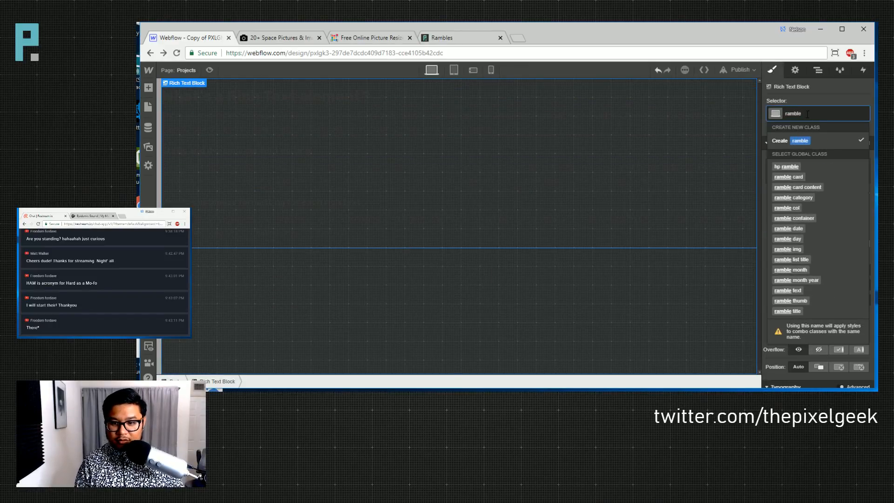
click(802, 280)
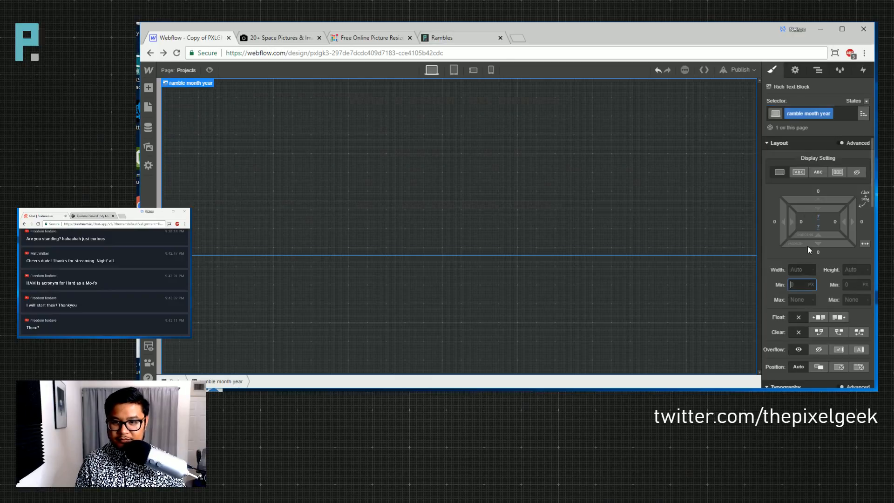
click(854, 114)
key(BackSpace)
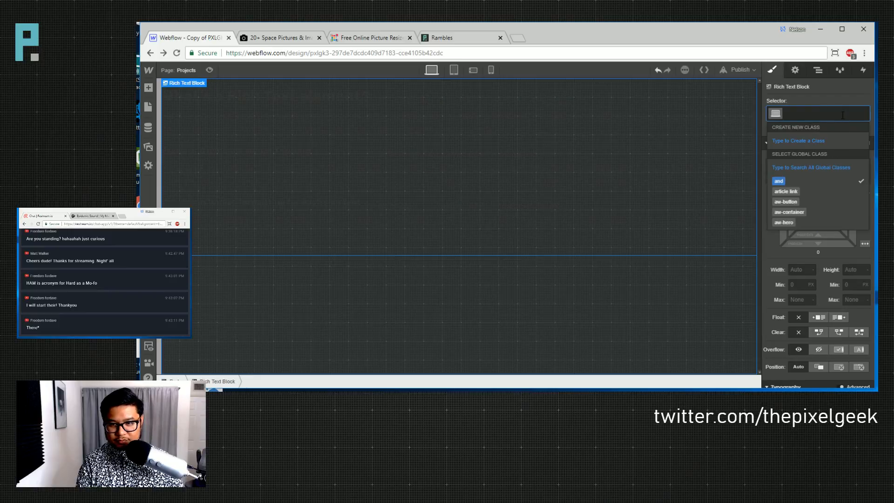
text(rtambas)
double_click(841, 115)
text(ramble text)
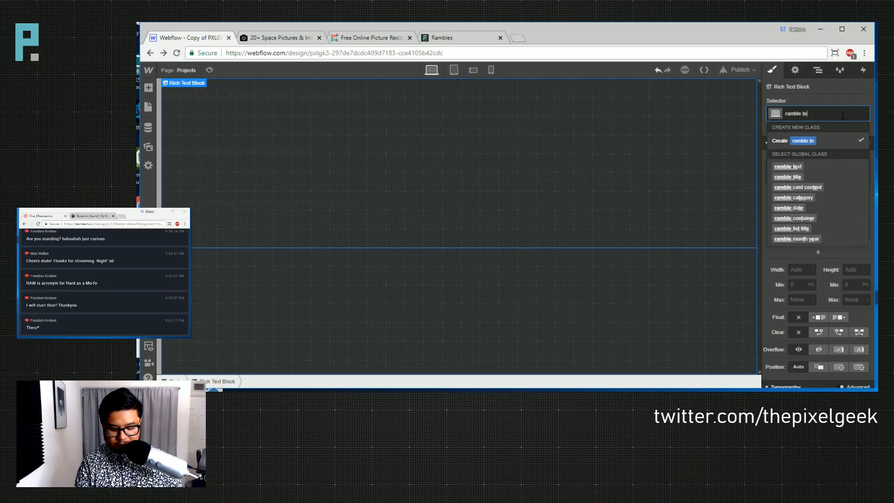
key(Return)
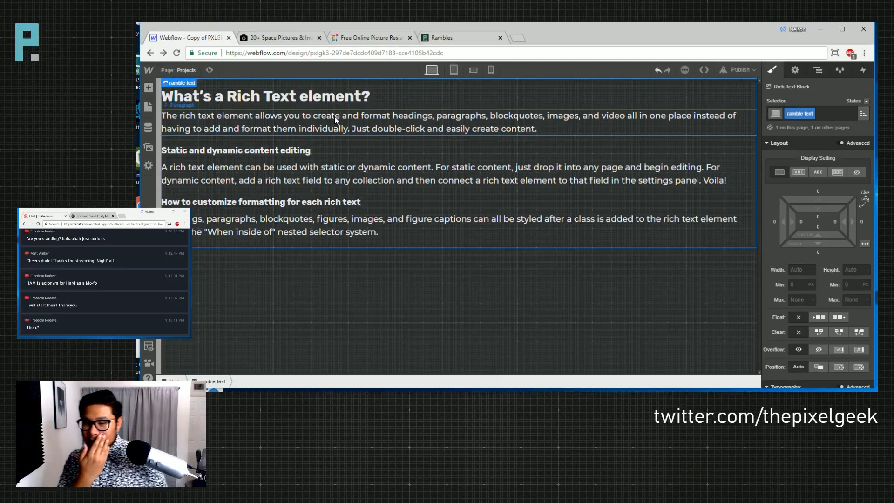
- Select the first paragraph inside the new rich text block
click(337, 278)
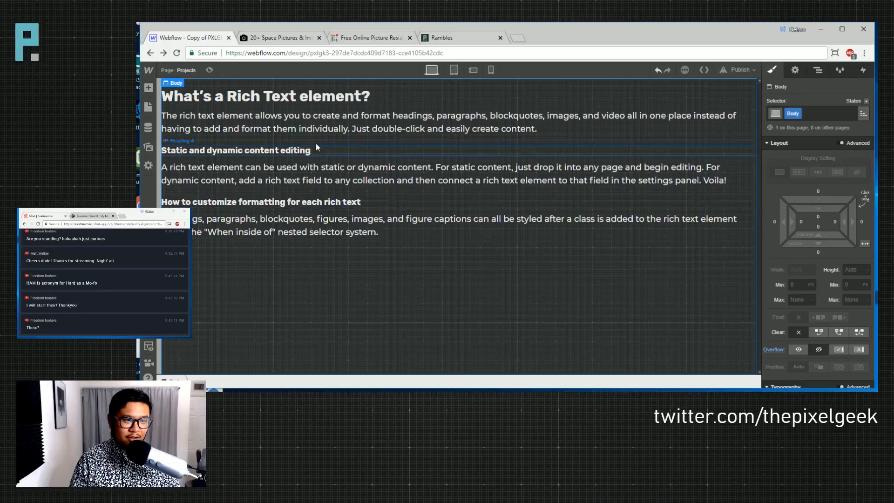
click(182, 71)
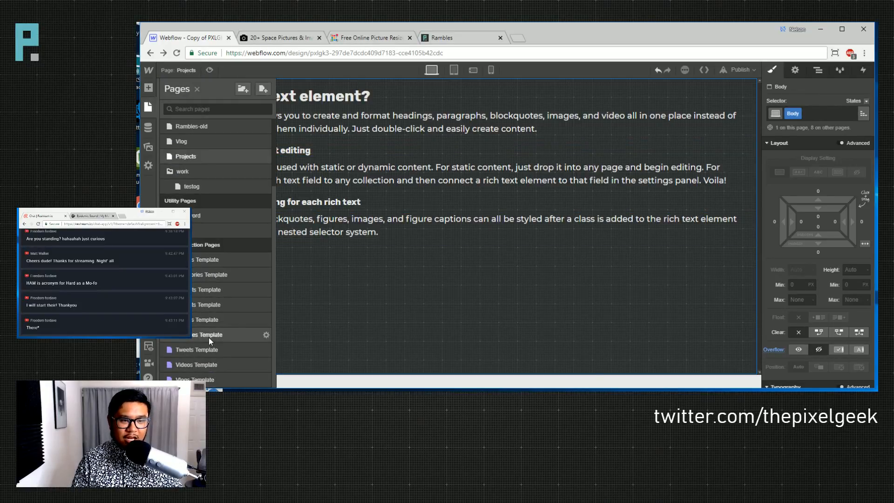
click(437, 275)
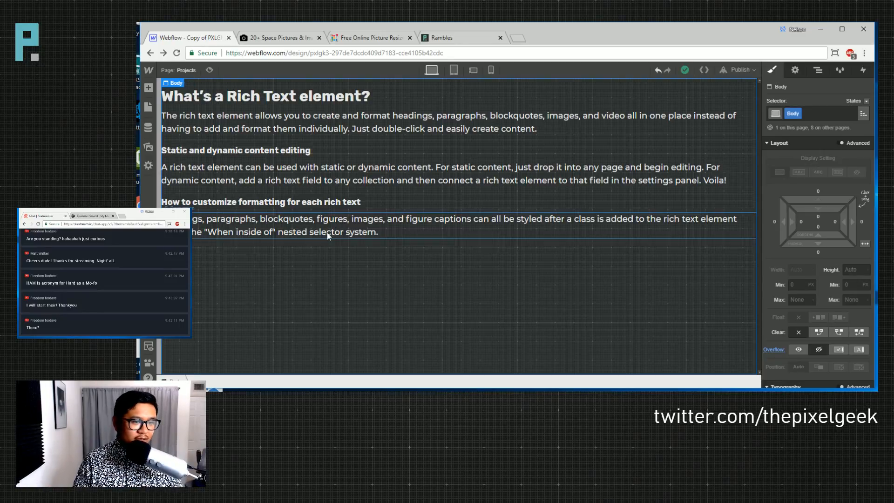
click(407, 116)
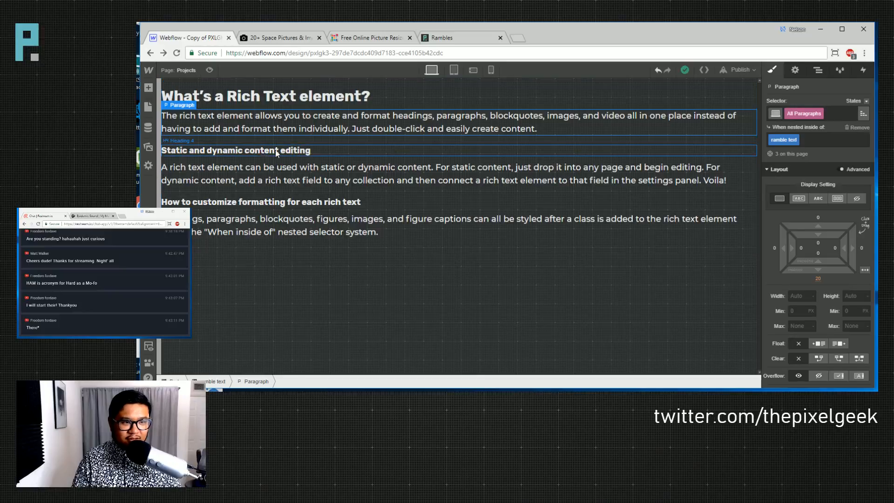
- Set the rich-text paragraphs' font family to Rubik
click(258, 150)
click(368, 127)
click(294, 153)
click(385, 128)
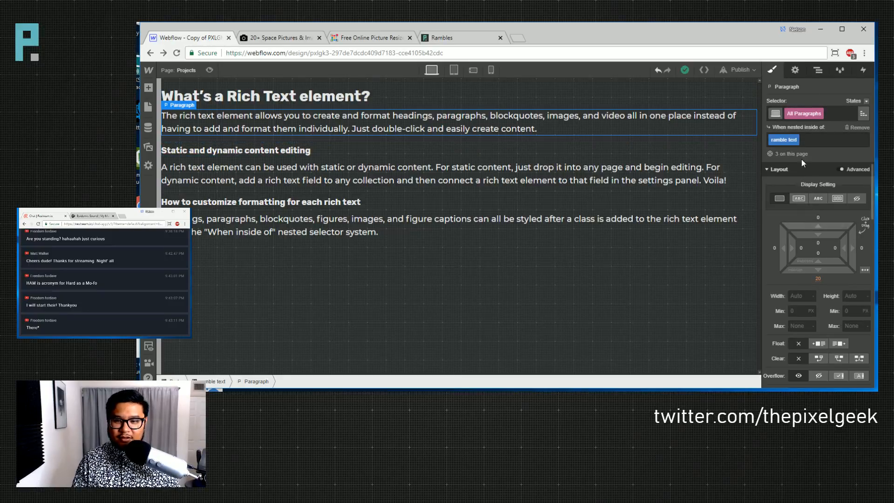
scroll(817, 254, down, 2)
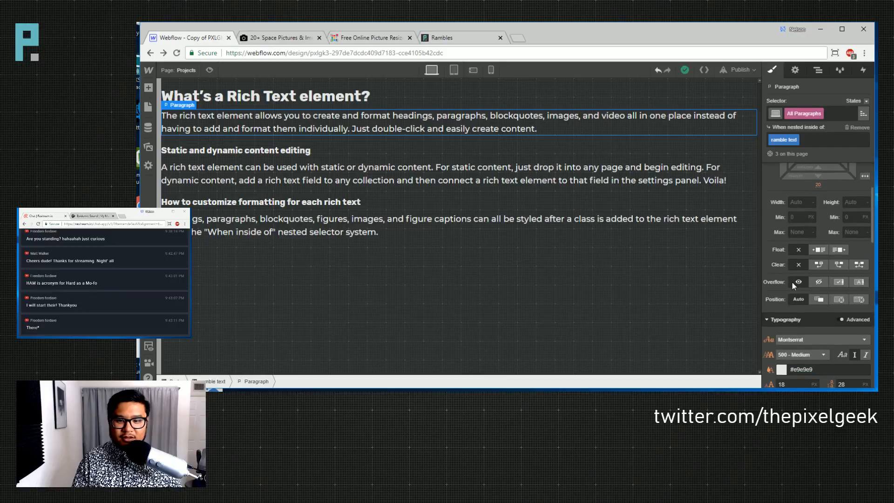
scroll(800, 292, down, 2)
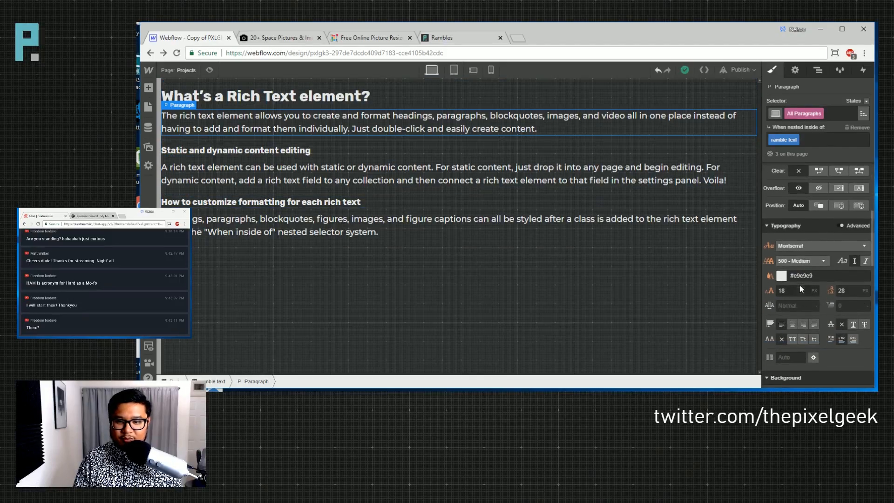
click(818, 246)
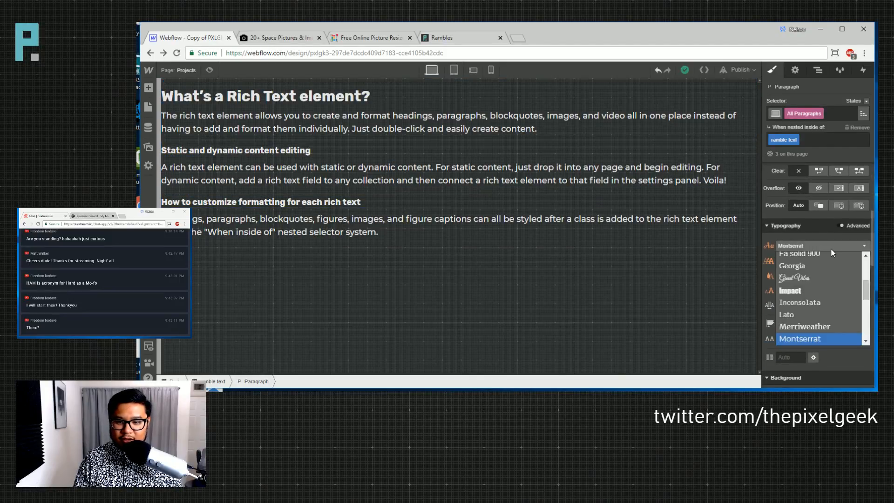
click(807, 229)
click(806, 241)
click(794, 227)
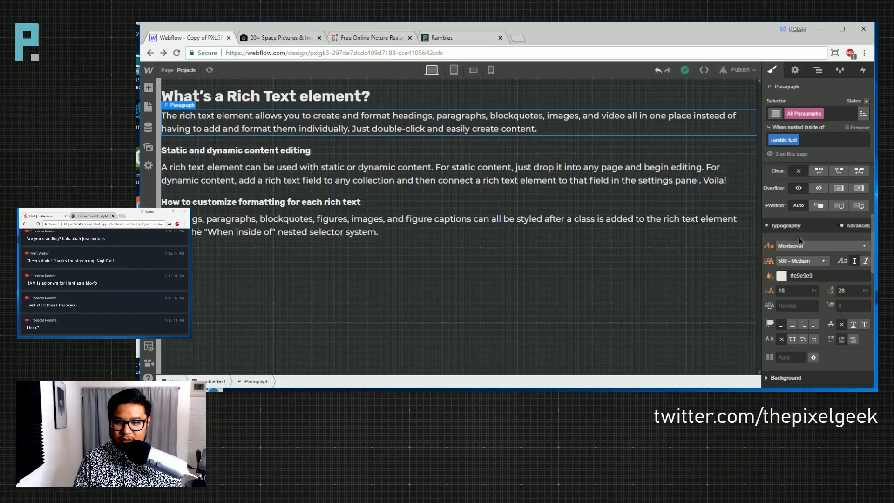
click(837, 245)
scroll(852, 316, down, 1)
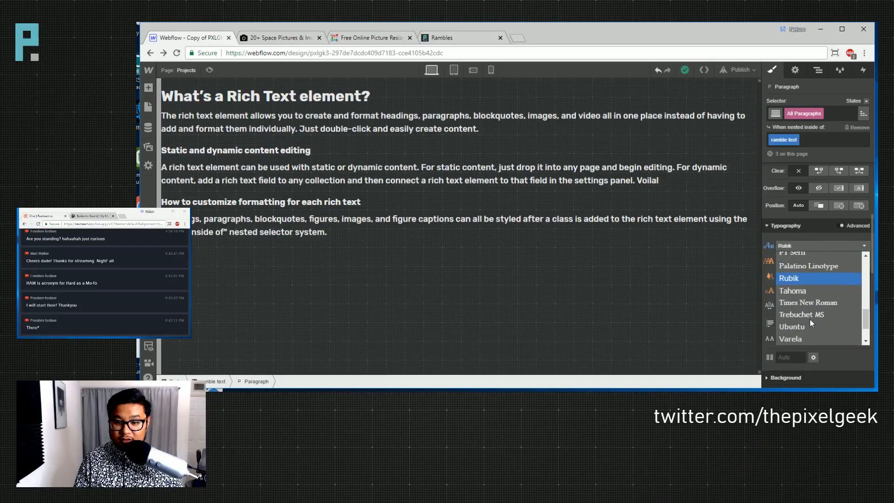
click(809, 280)
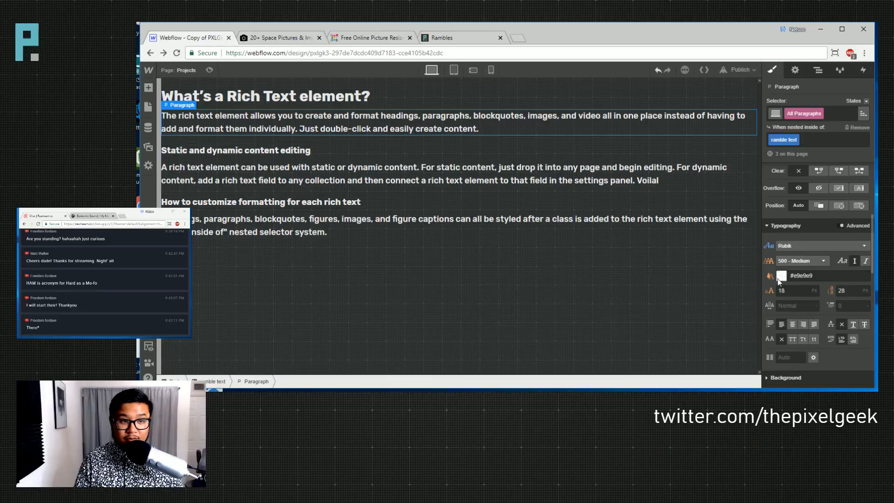
- Set the paragraph font size to 2 VW
drag(794, 292, 755, 291)
text(10vw)
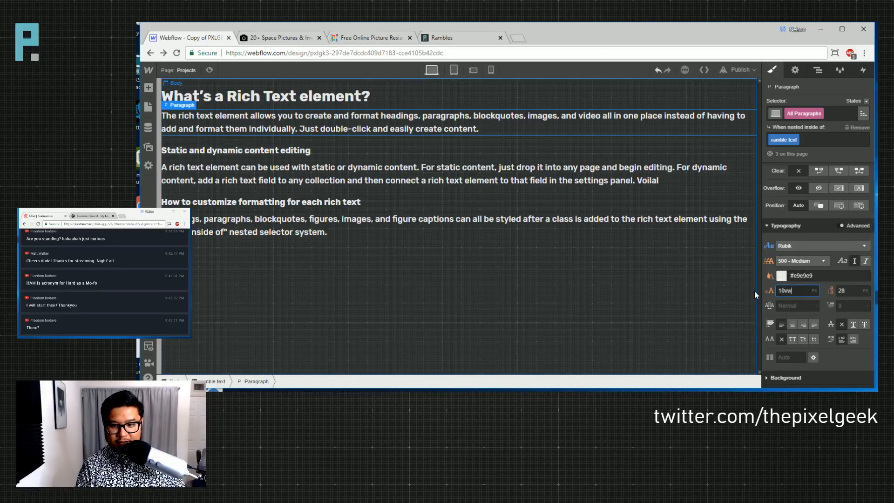
key(Return)
key(Tab)
text(10vw)
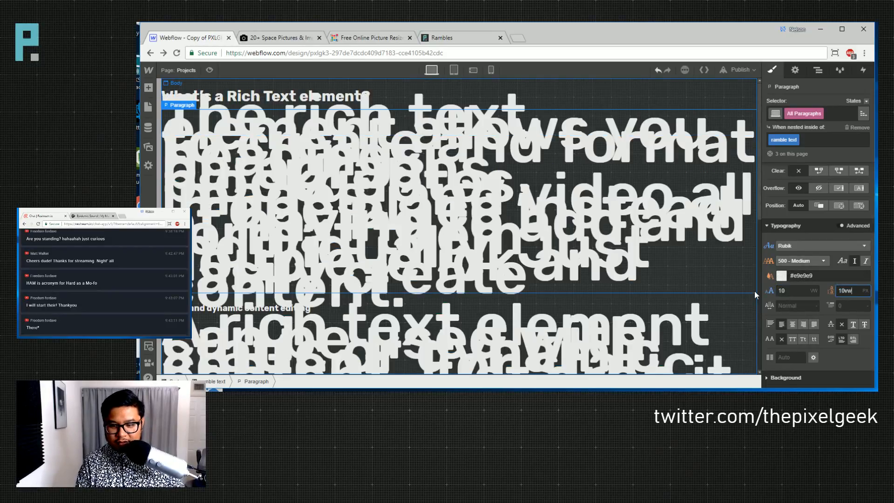
key(Return)
key(shift+Tab)
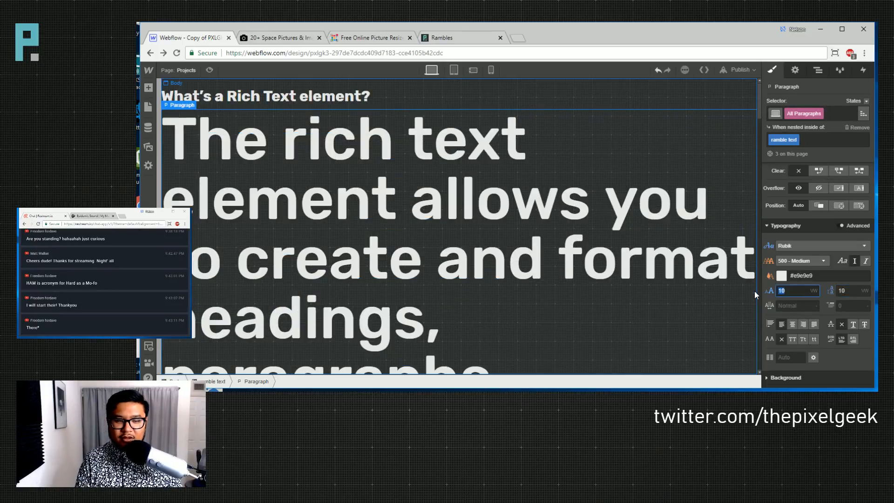
text(6)
key(Down)
key(Down)
key(Down)
key(Down)
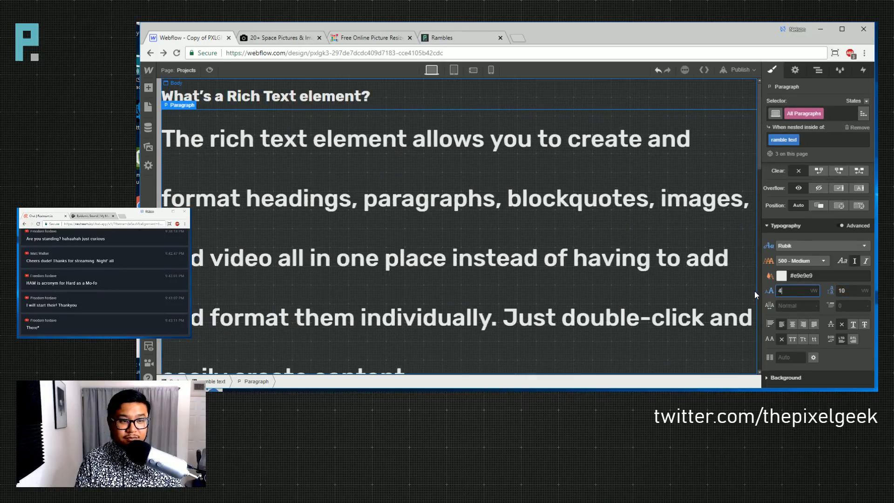
key(Down)
key(Up)
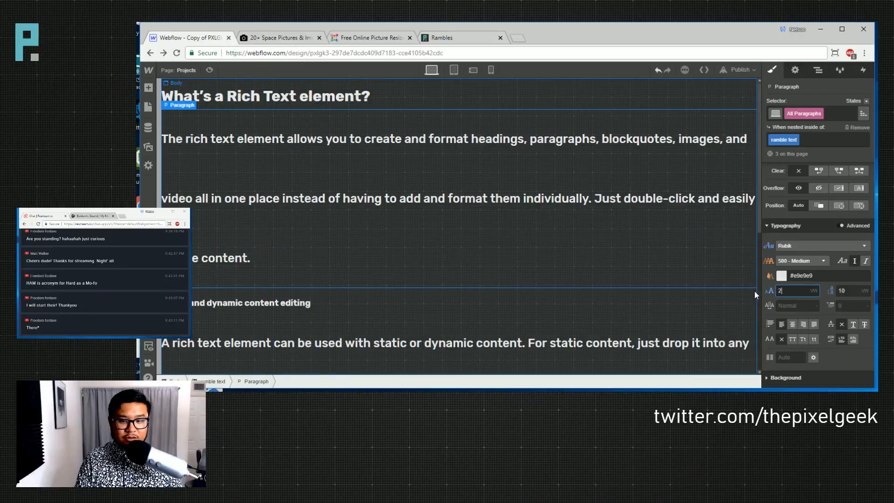
- Give the paragraphs a 3.25 VW line height and preview them at a narrower canvas width
key(Tab)
text(2.5)
key(Return)
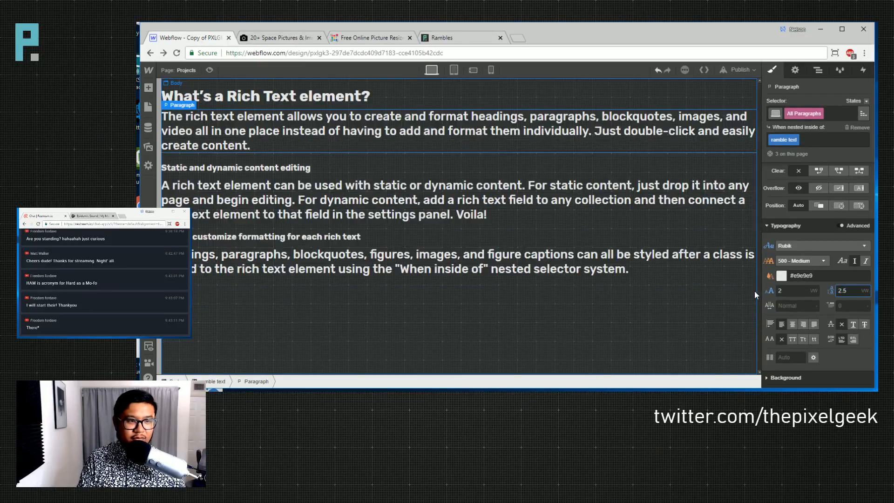
key(Up)
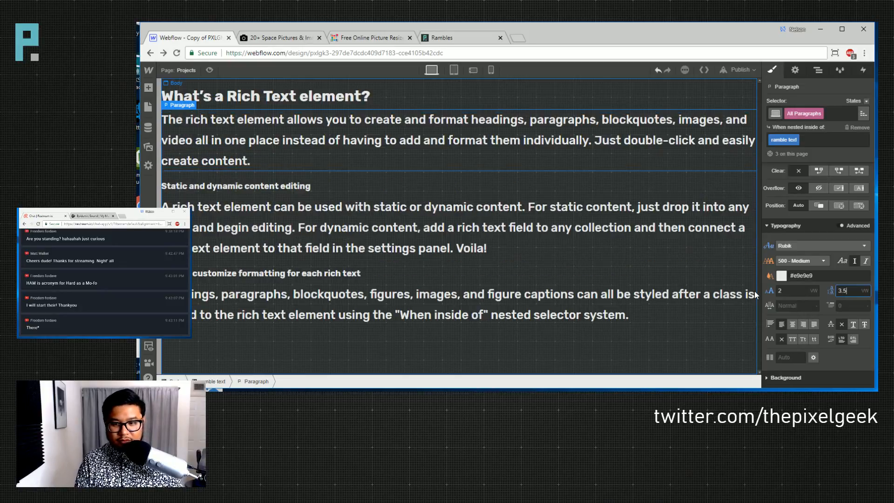
key(BackSpace)
key(BackSpace)
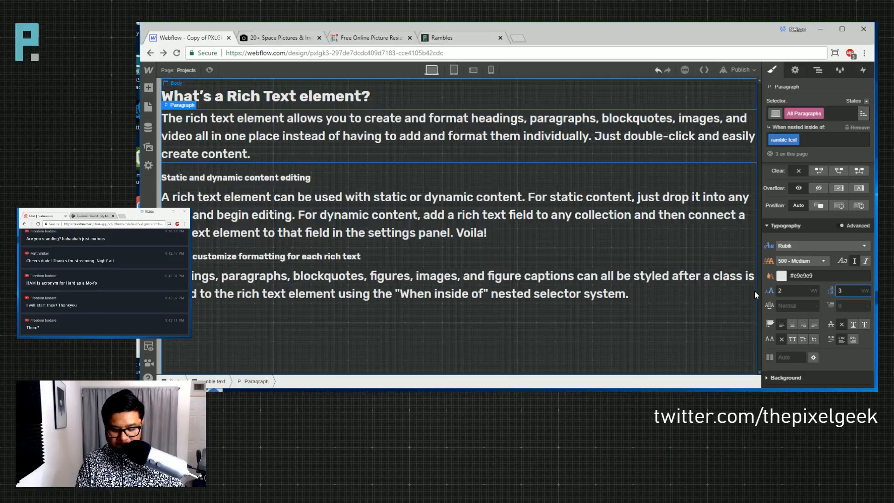
text(.25)
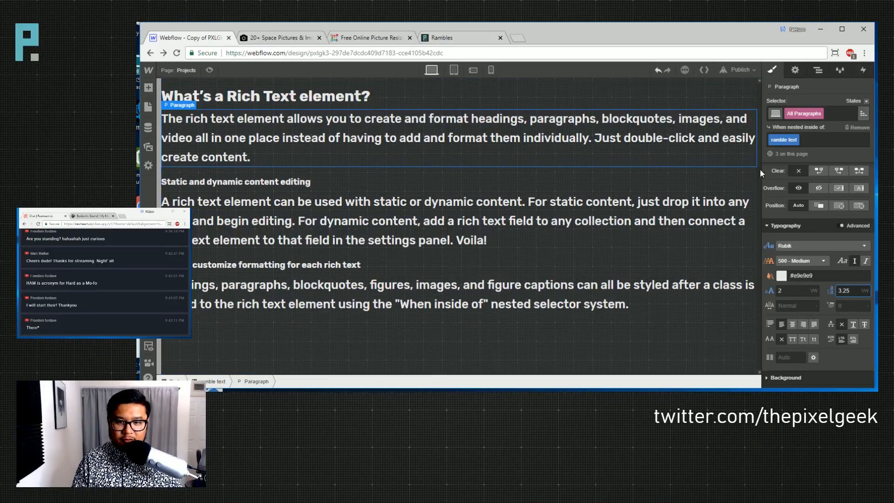
drag(760, 169, 778, 171)
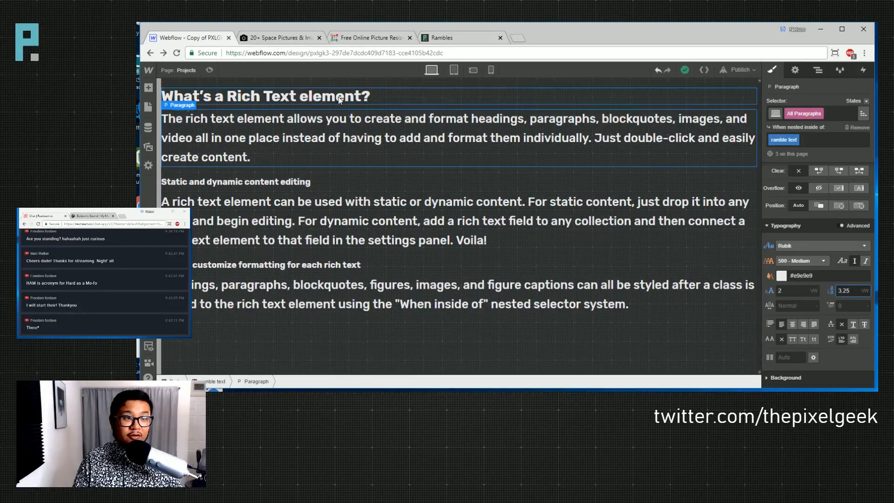
click(148, 107)
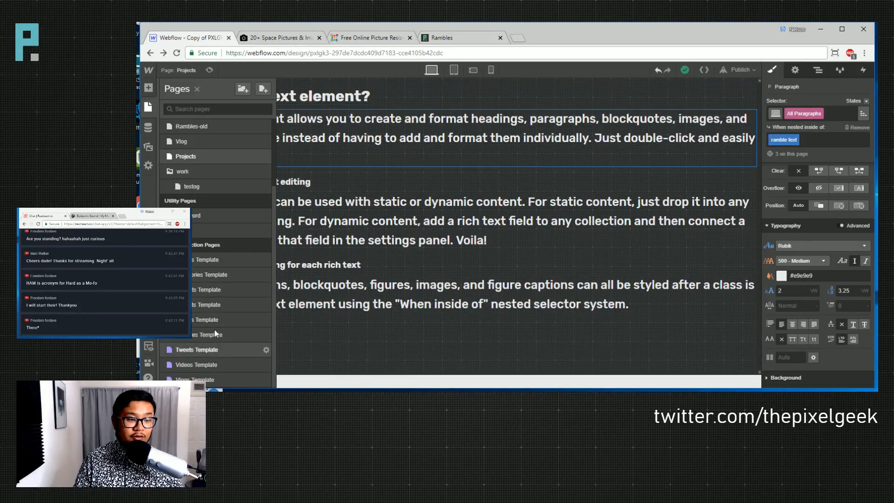
click(214, 335)
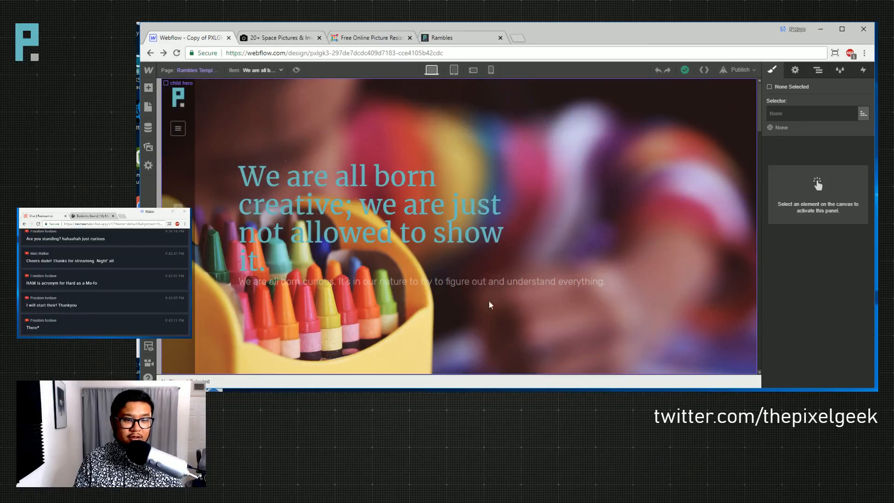
scroll(488, 302, down, 5)
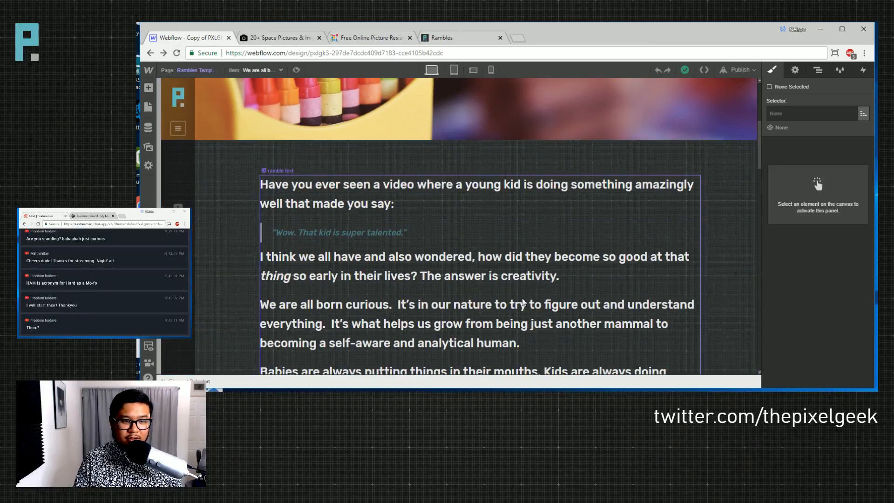
scroll(517, 300, down, 2)
click(314, 137)
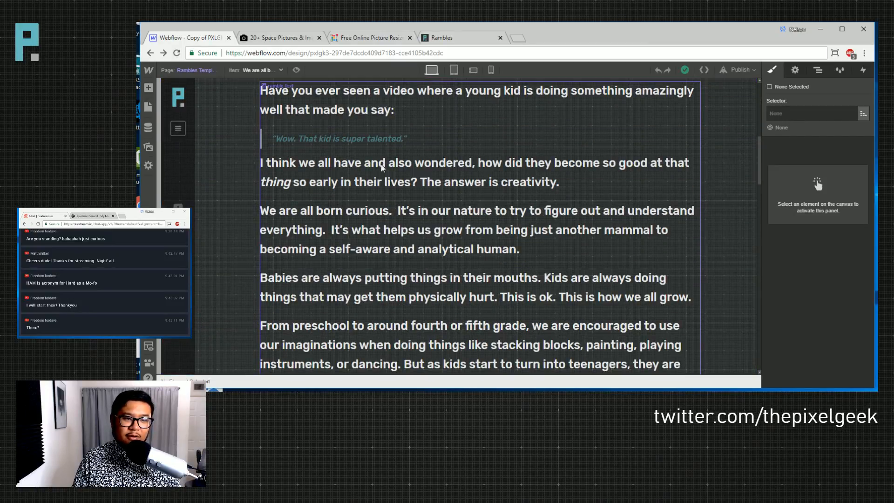
scroll(442, 286, down, 1)
scroll(445, 284, down, 4)
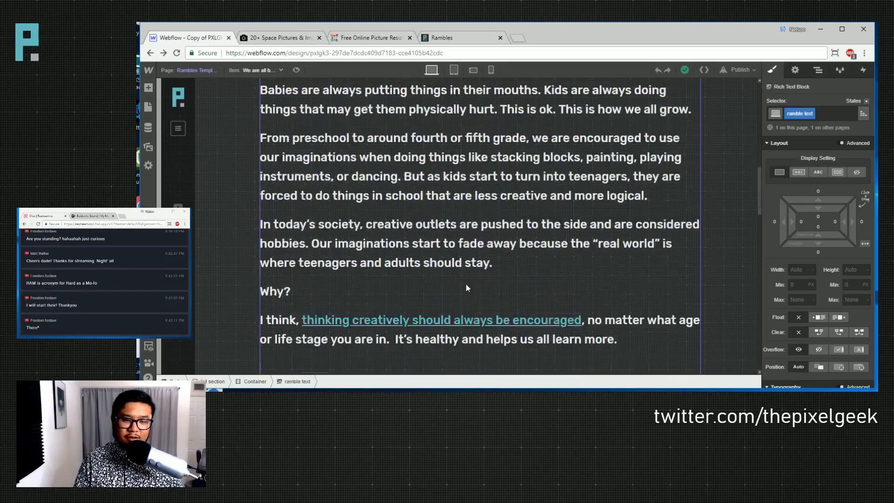
click(196, 69)
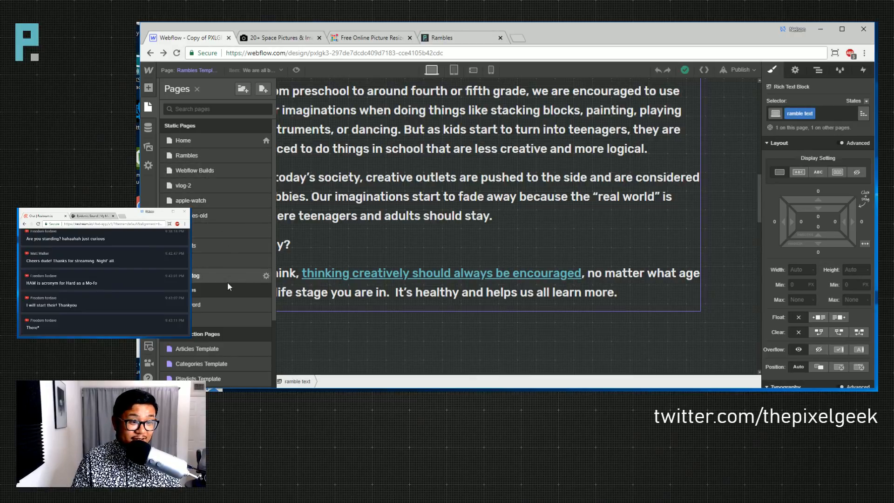
click(220, 245)
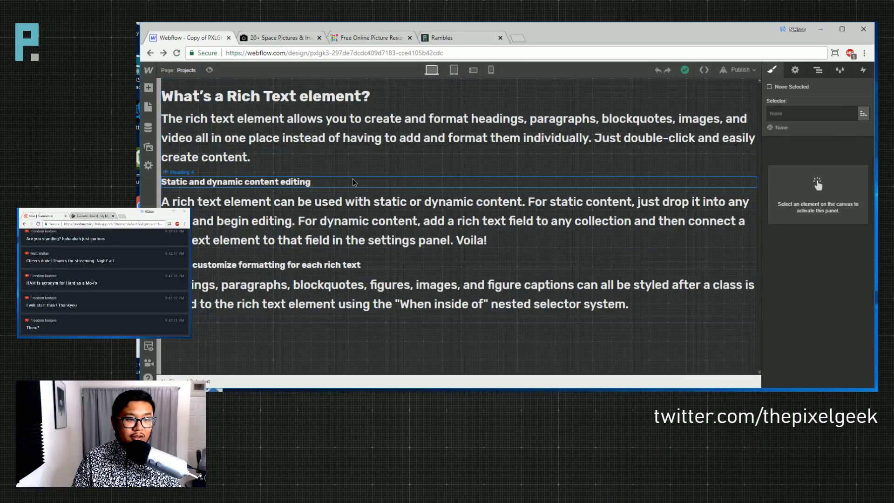
- Add the placeholder line 'berntr4hntrtrh rtr' under the heading as a block quote and select it
double_click(354, 182)
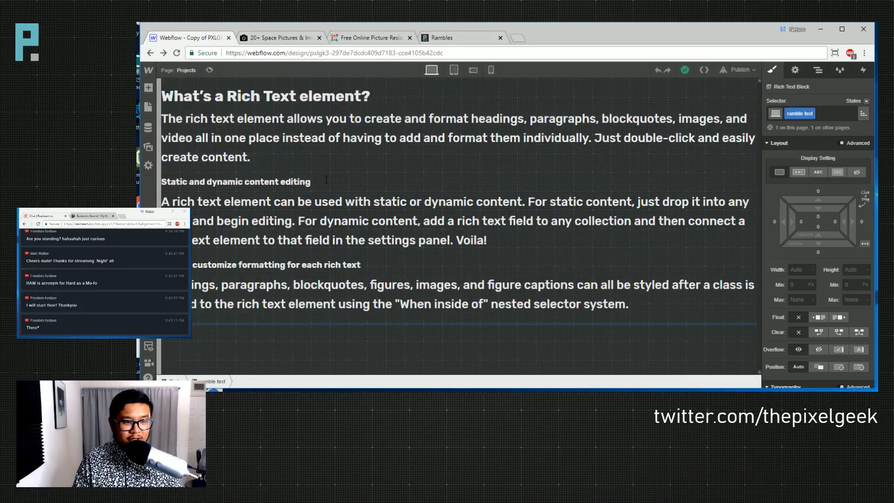
key(Return)
text(berntr4hntrtrh rtr)
drag(266, 202, 161, 201)
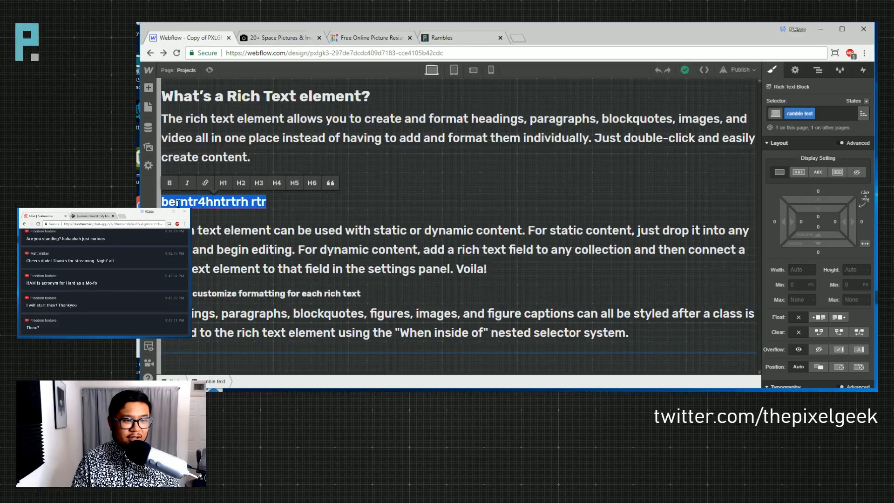
click(331, 183)
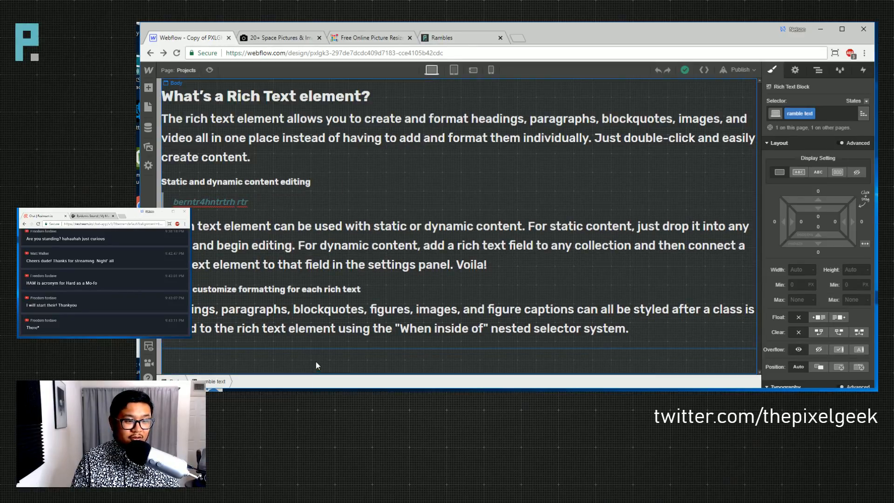
click(263, 353)
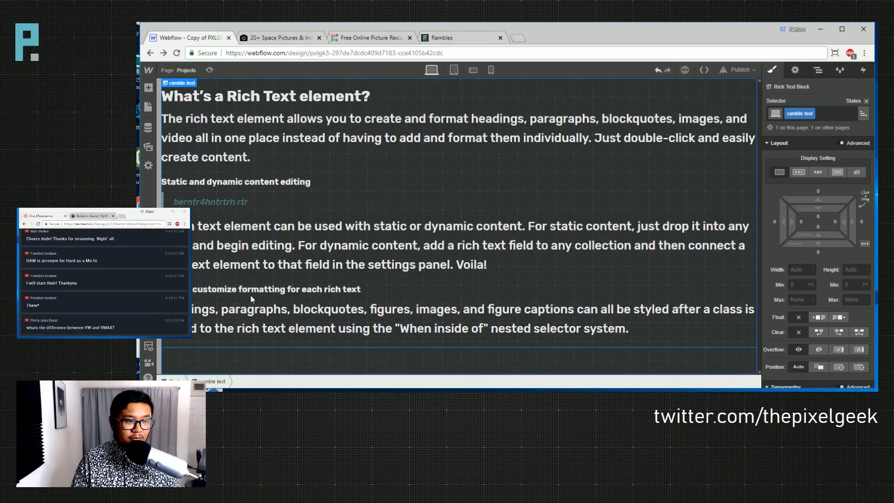
click(220, 202)
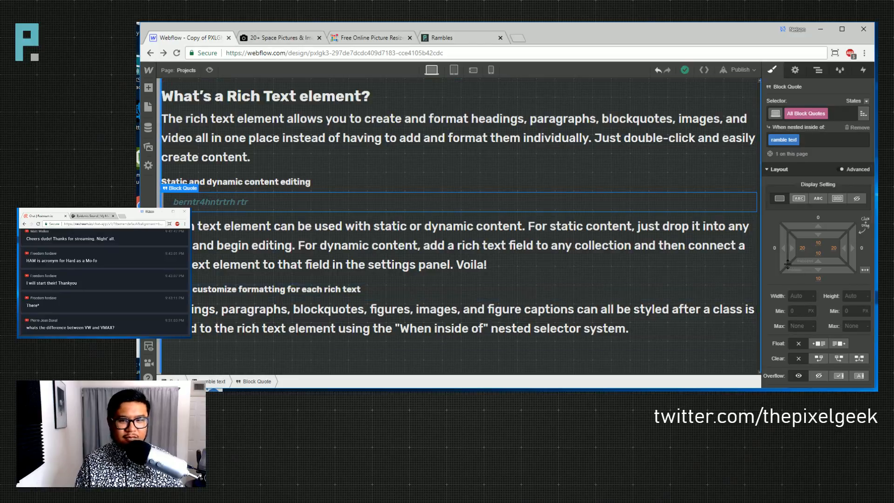
- Set the block quote text colour to Dark Grey
scroll(773, 250, down, 4)
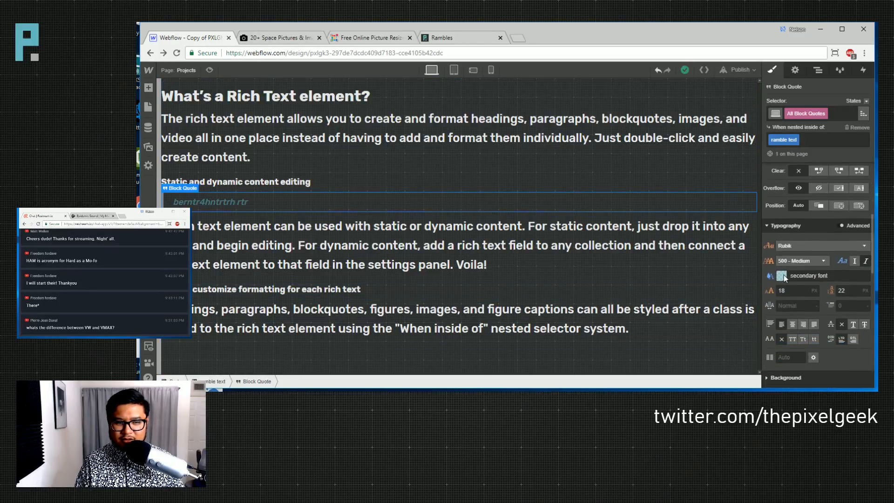
click(783, 277)
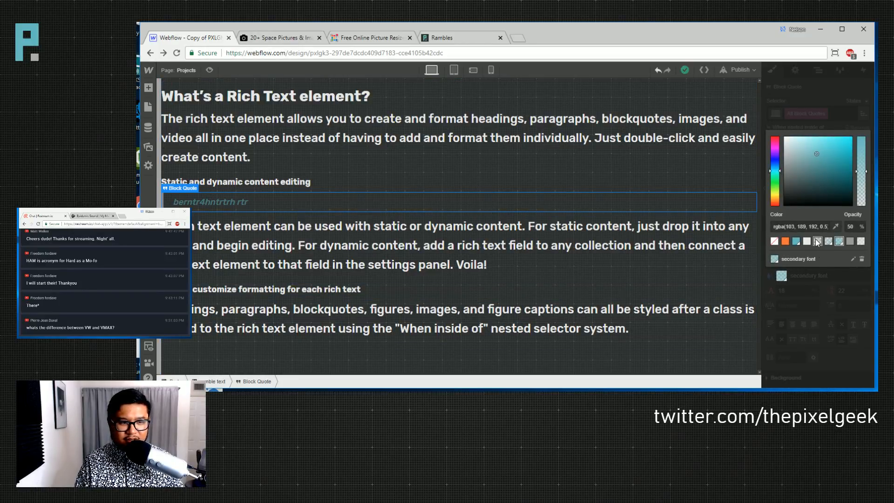
click(807, 241)
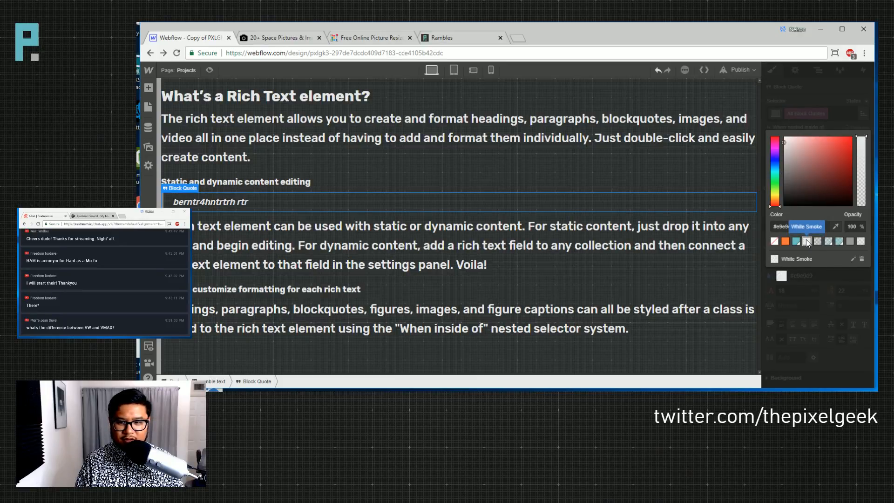
click(849, 243)
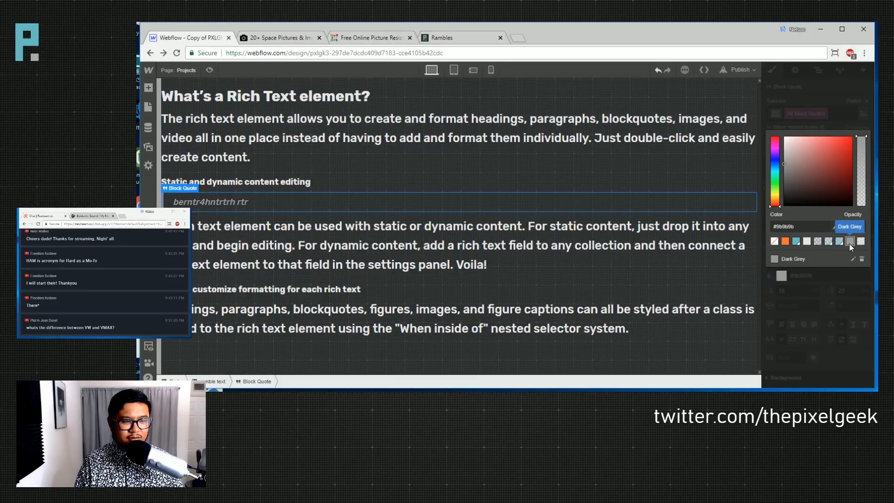
click(842, 98)
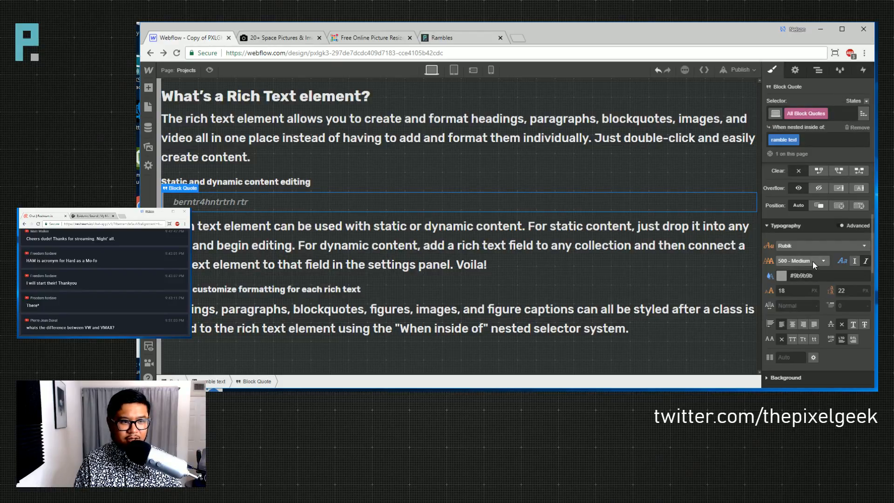
- Set the block quote font size to 3 VW and its line height to 4 VW
click(799, 291)
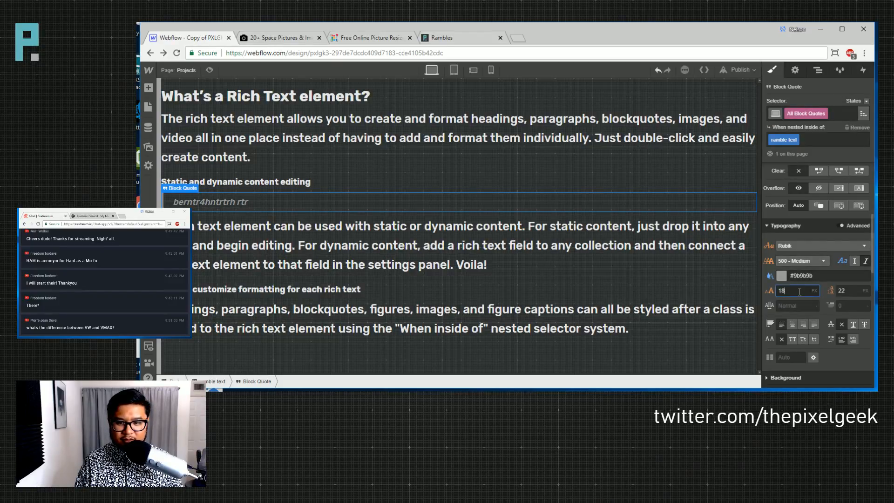
drag(799, 291, 758, 289)
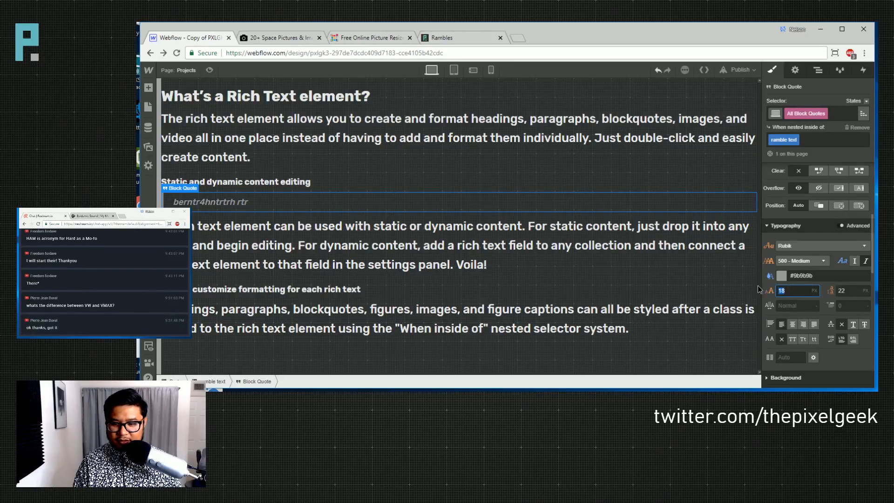
text(12vw)
key(Tab)
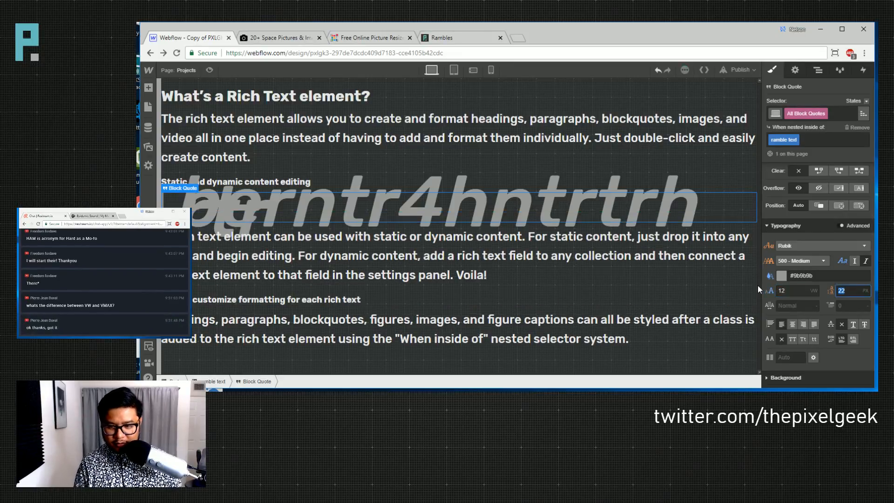
text(13vw)
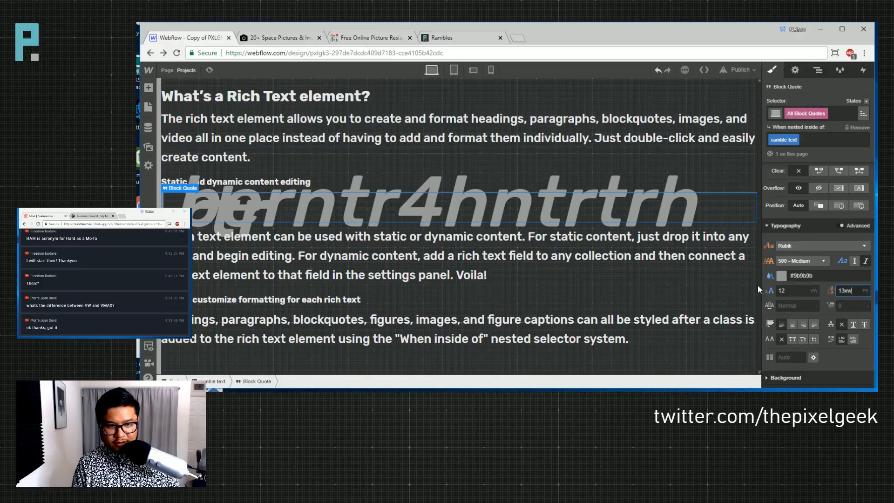
key(shift+Tab)
text(8)
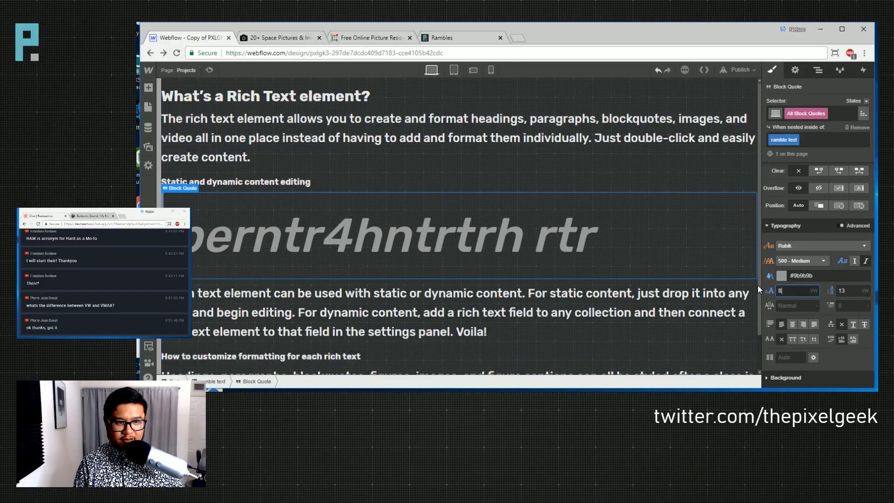
key(Down)
click(479, 290)
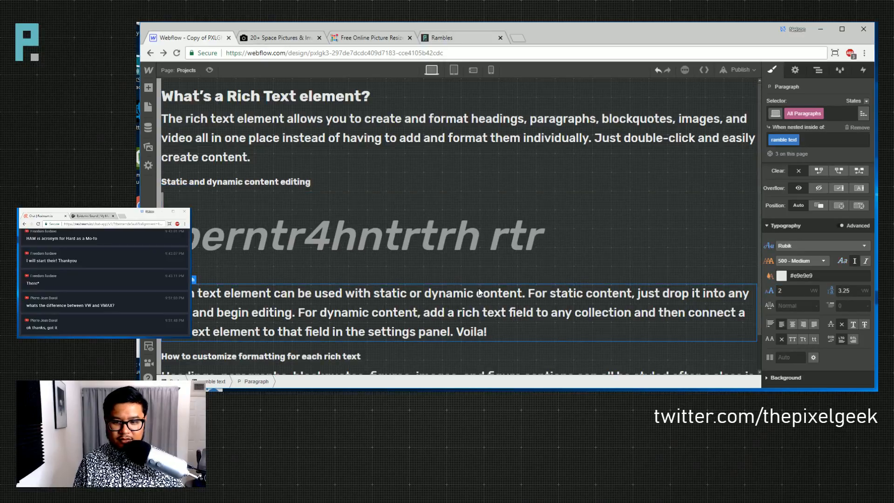
click(418, 241)
click(801, 291)
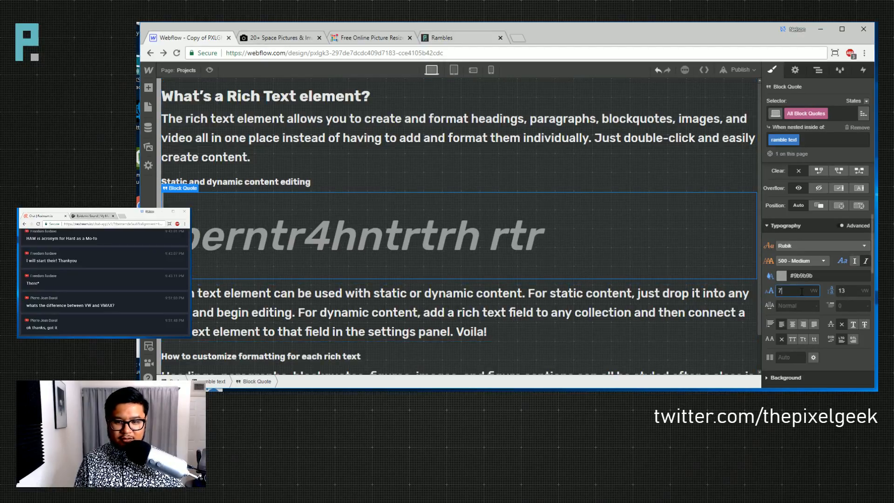
key(Down)
key(Down)
key(Down)
key(Down)
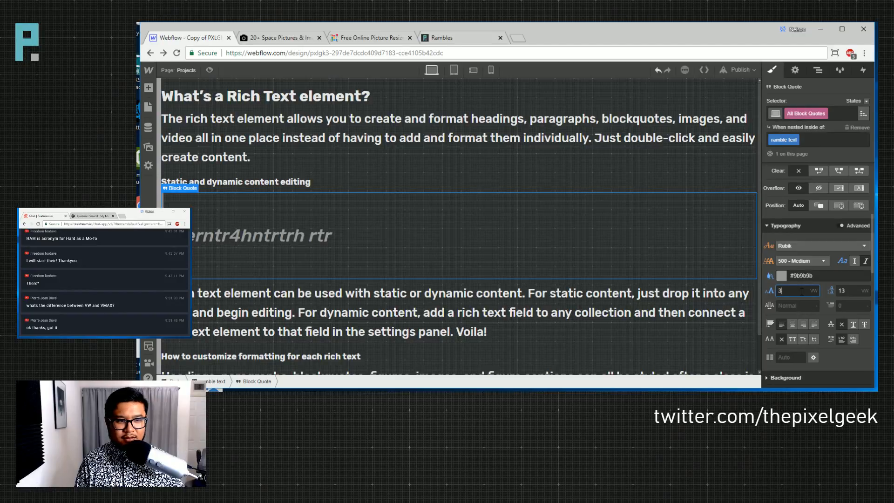
key(Tab)
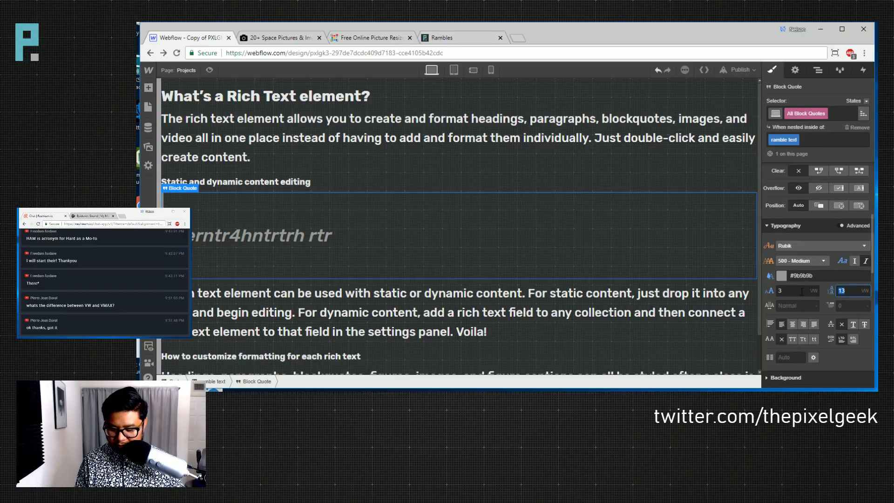
text(4)
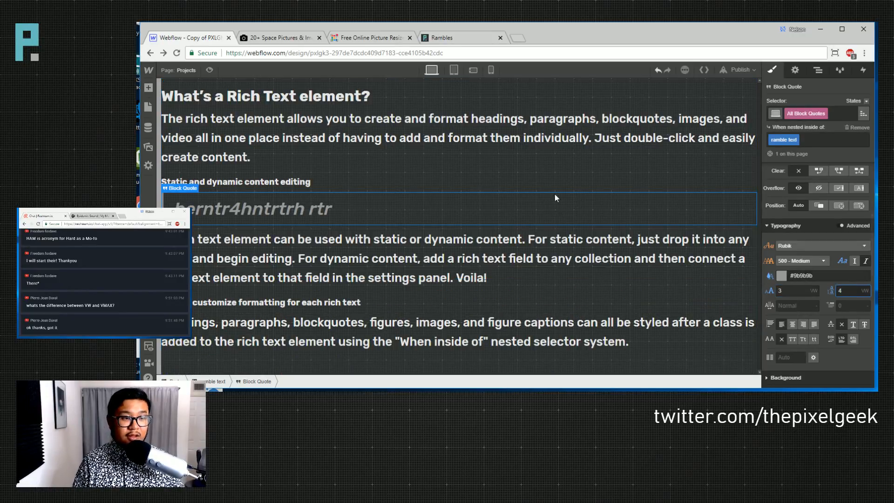
click(148, 107)
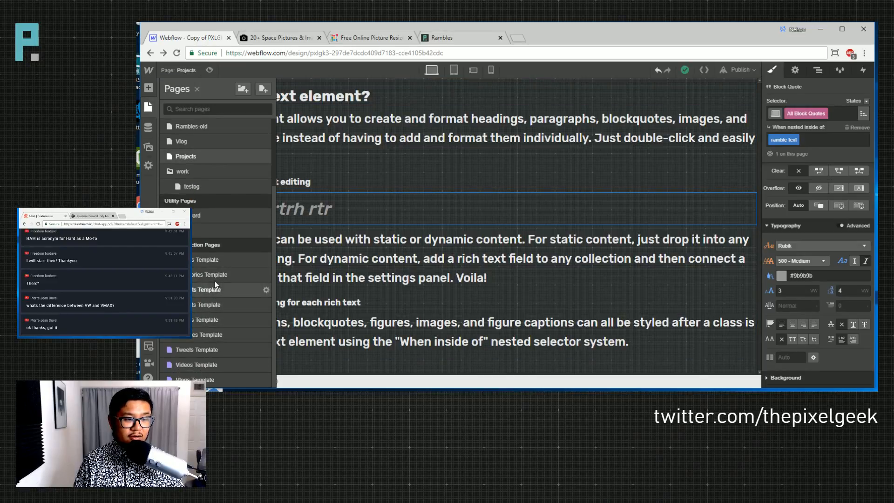
- Open the Rambles Template page and scroll through the article
click(224, 330)
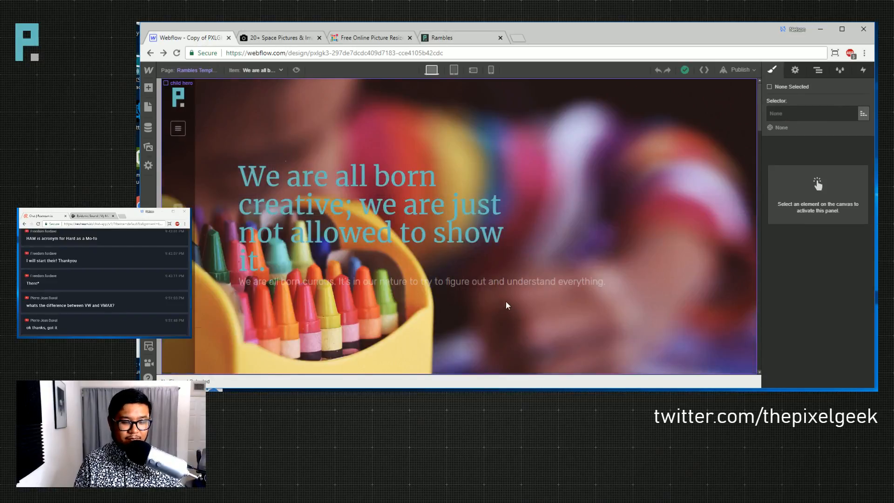
scroll(506, 302, down, 5)
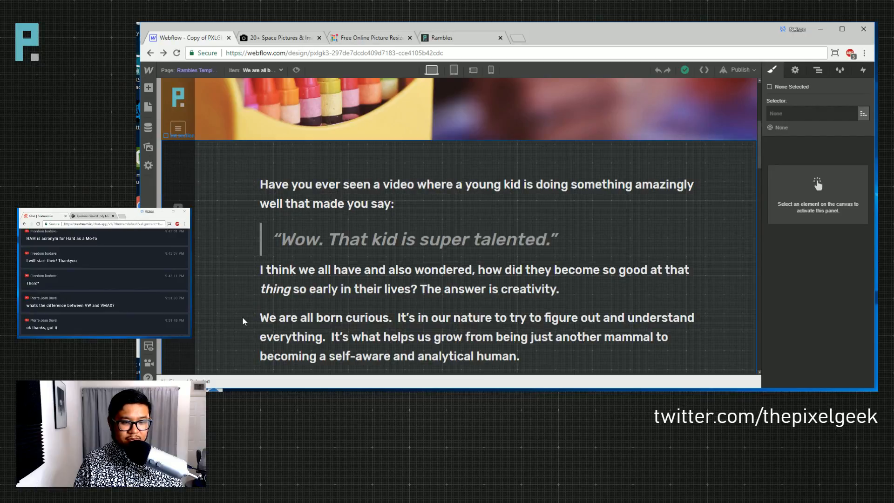
scroll(386, 326, down, 6)
scroll(382, 291, up, 4)
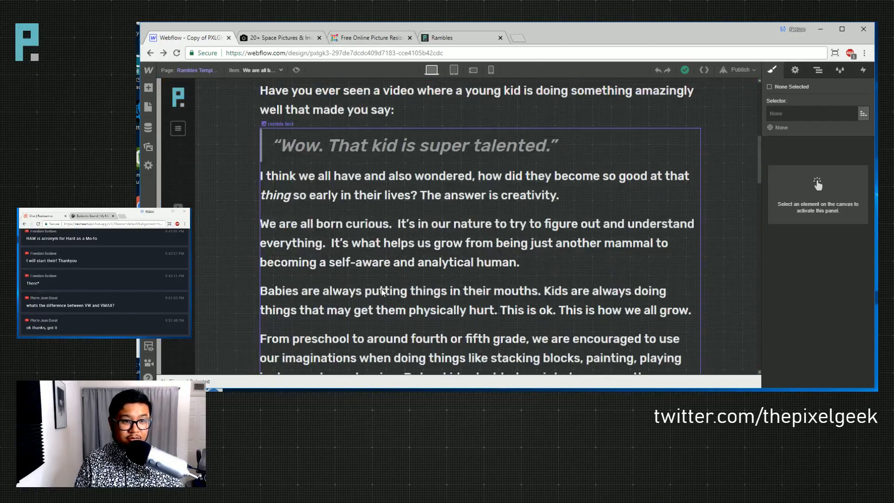
scroll(381, 292, up, 1)
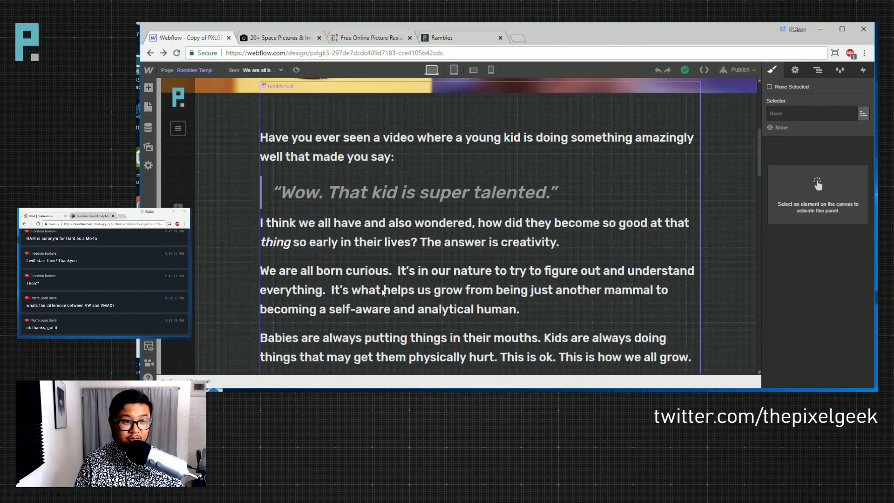
- On the Projects page, raise the block quote's bottom margin to about 23 px
click(188, 70)
click(213, 140)
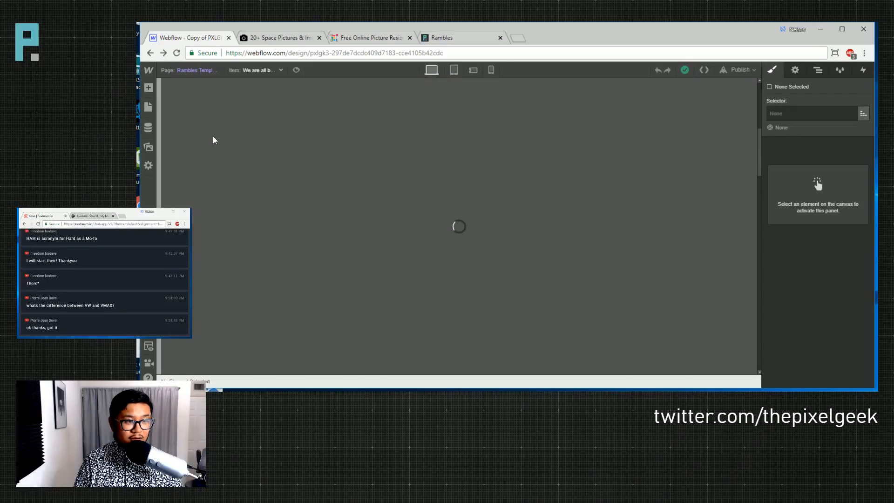
click(197, 70)
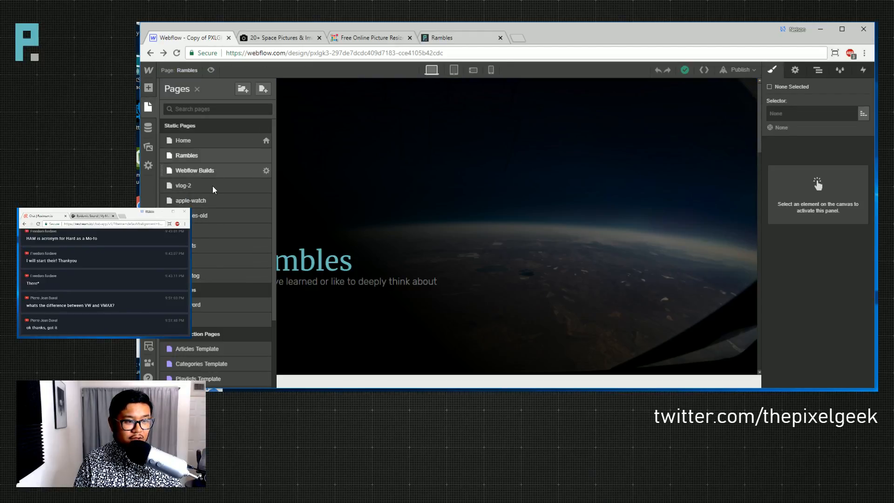
click(215, 246)
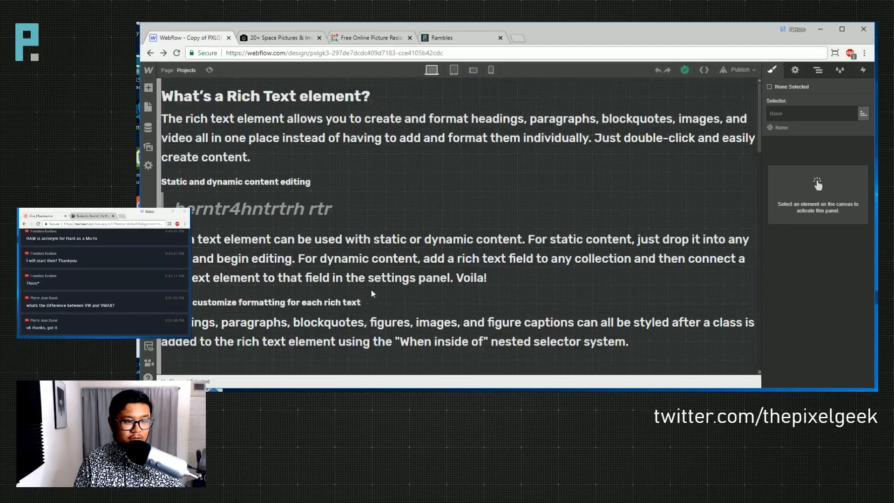
click(276, 208)
drag(826, 268, 823, 287)
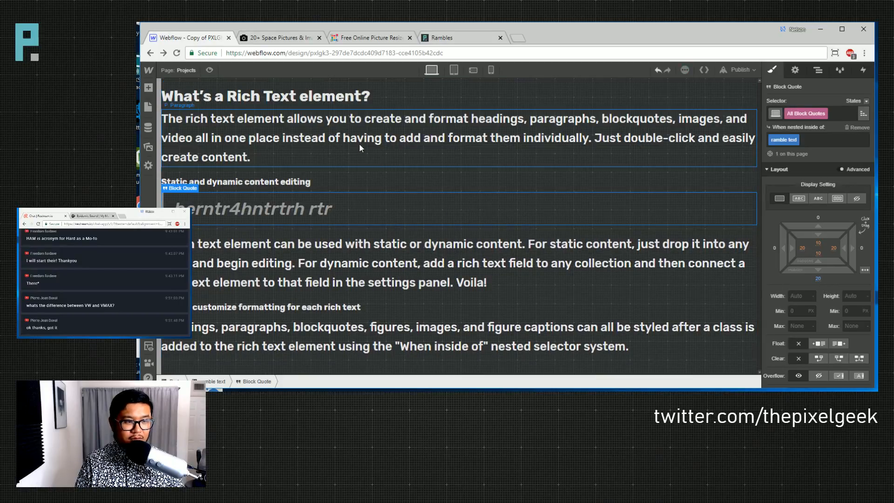
- Return to the Rambles Template page to check the quote styling
key(p)
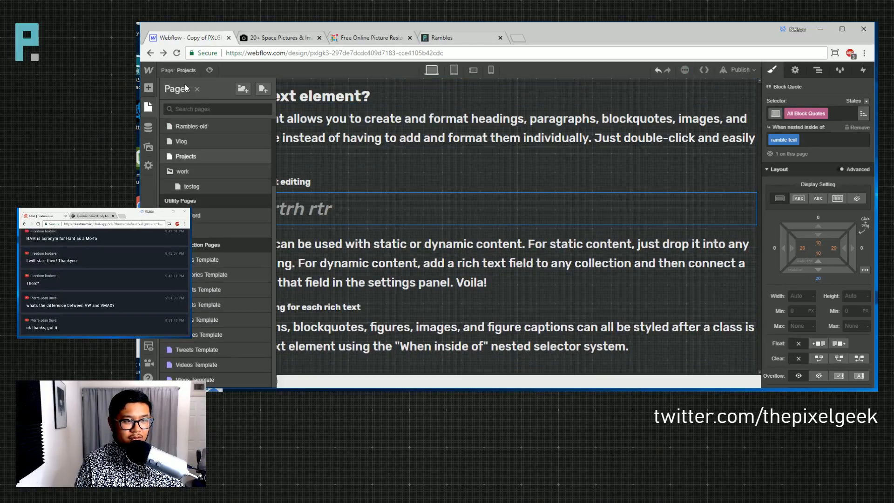
click(199, 332)
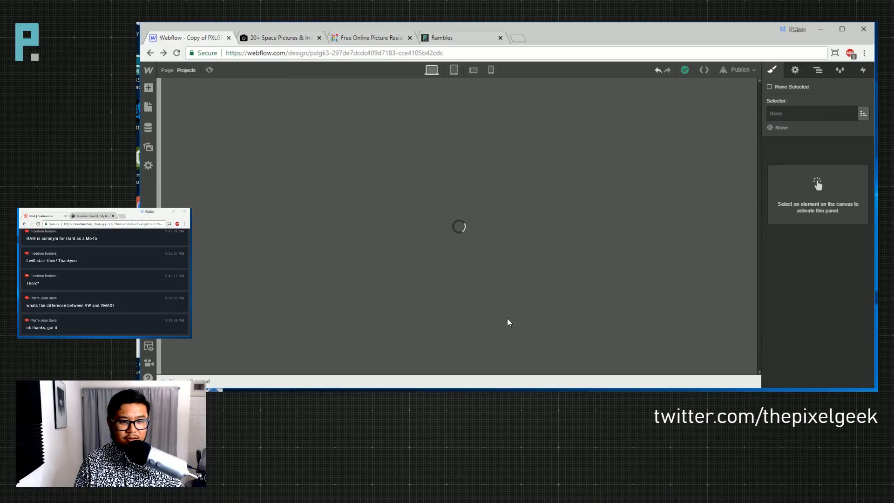
scroll(417, 299, down, 5)
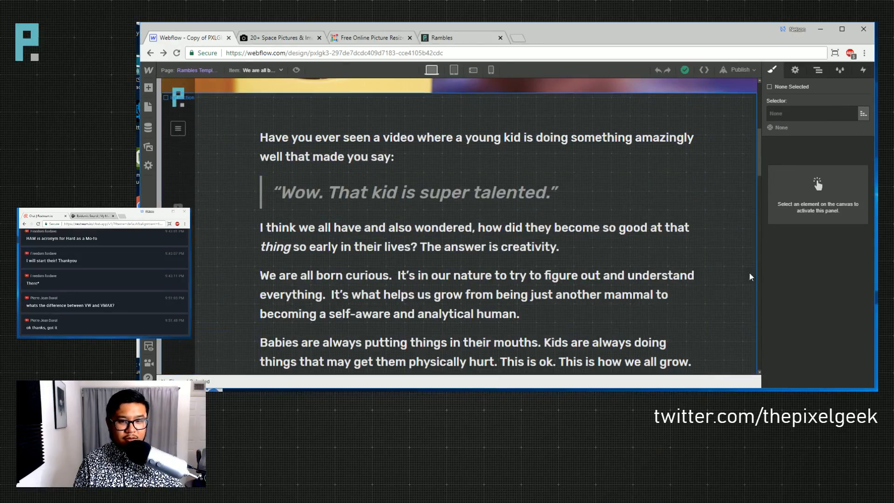
- Select the list section holding the article and scroll back toward the top
scroll(495, 306, down, 6)
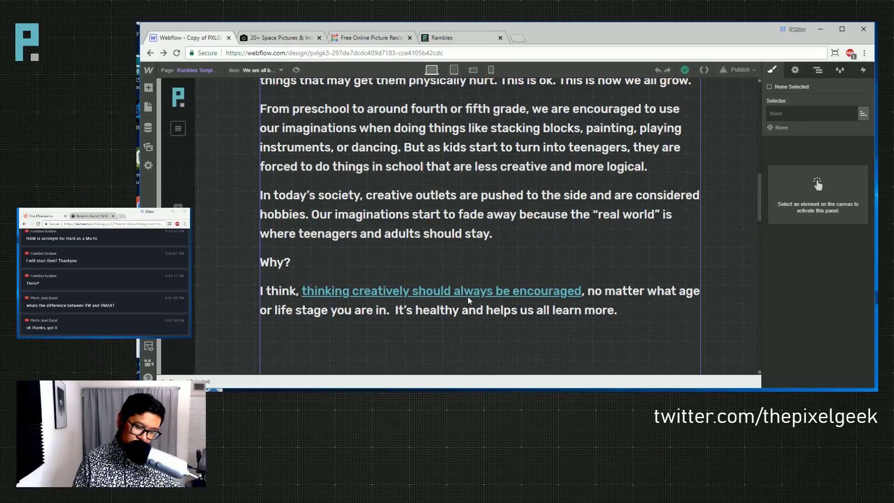
click(226, 239)
scroll(239, 303, down, 4)
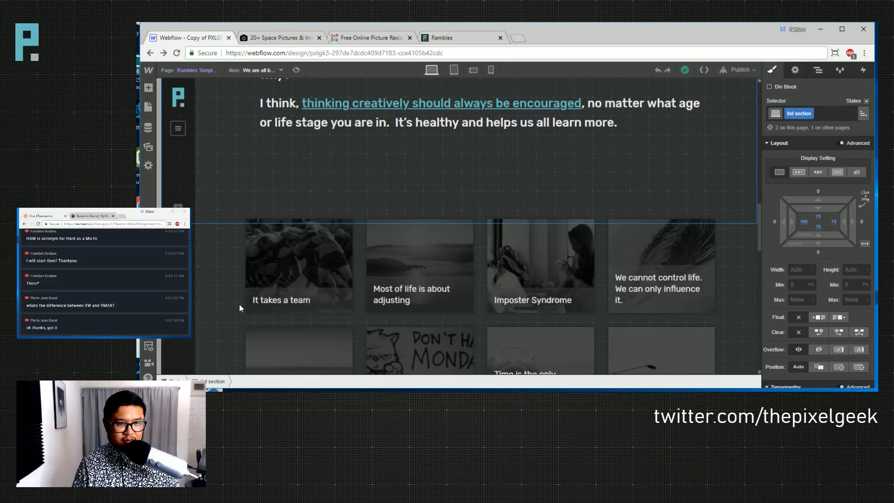
scroll(238, 303, up, 5)
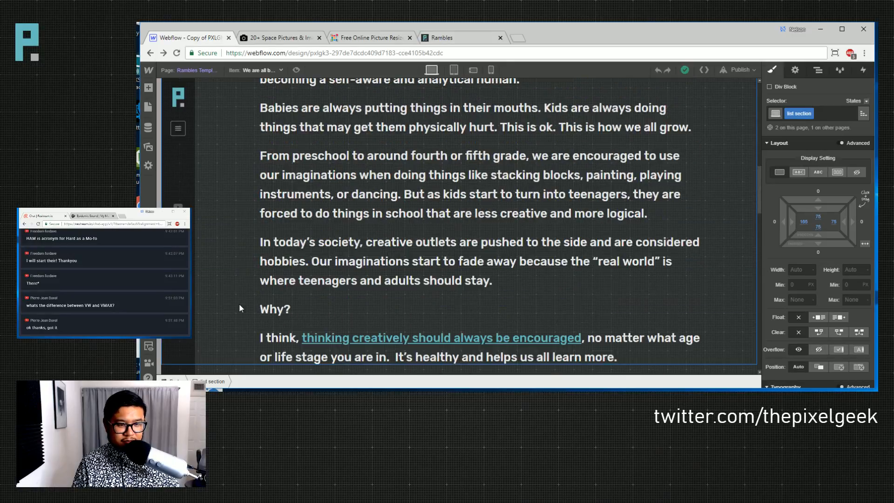
scroll(239, 308, down, 4)
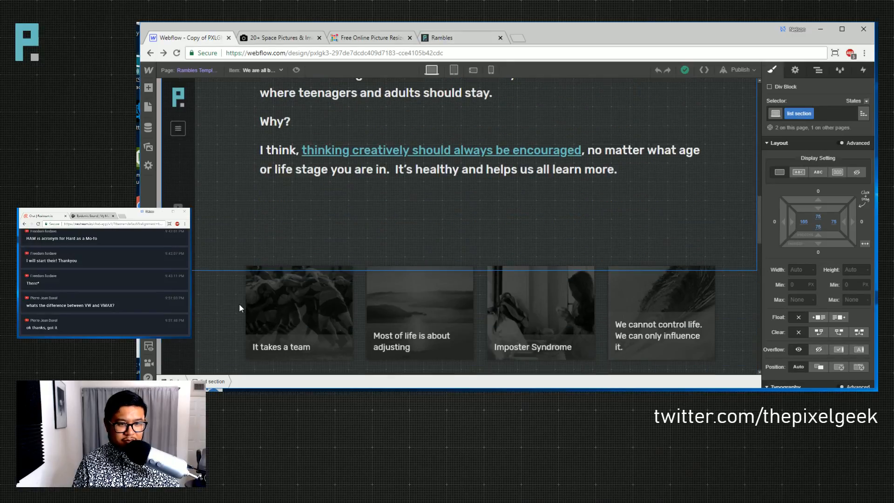
scroll(240, 305, up, 4)
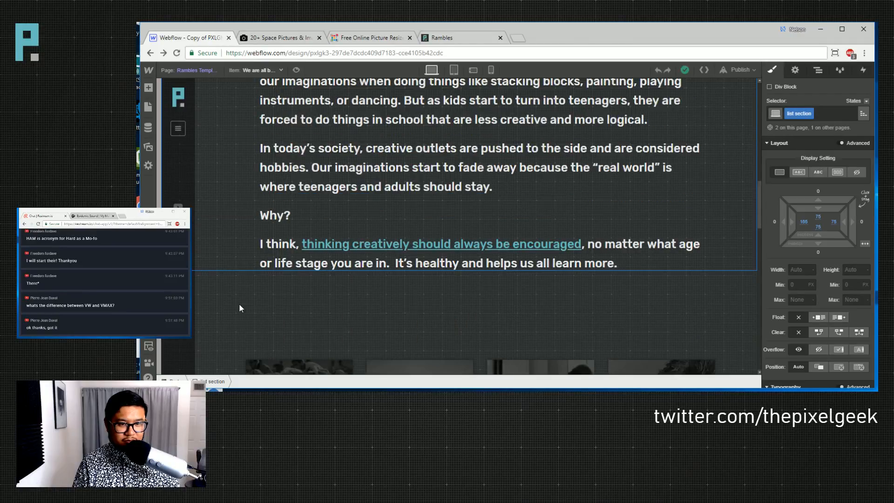
scroll(239, 303, up, 5)
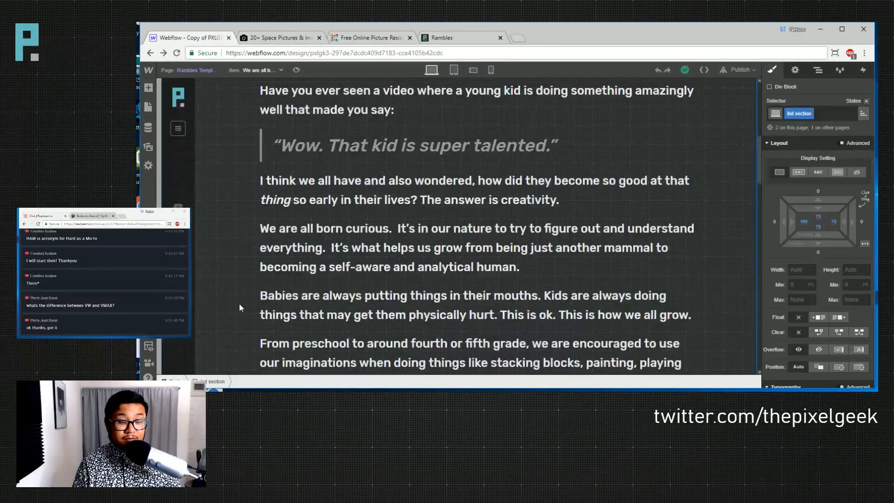
scroll(239, 302, up, 2)
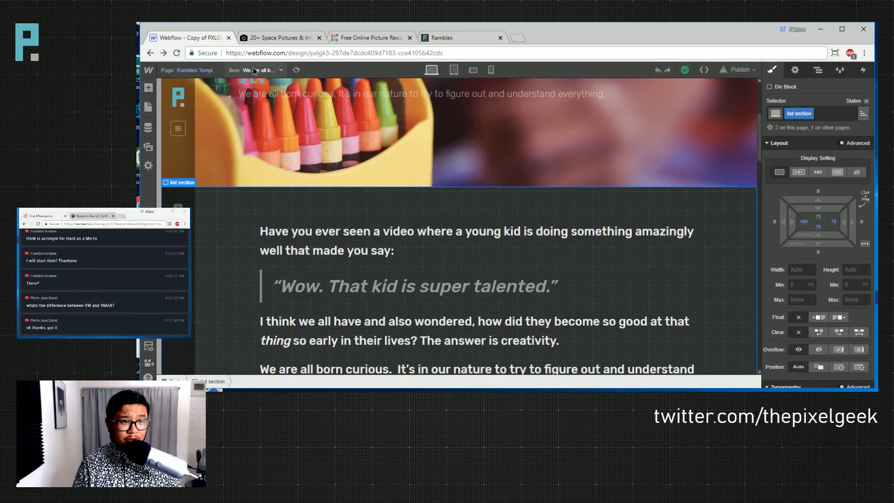
- Preview the 'I don't deserve this' ramble and select its hero section
click(256, 71)
click(248, 147)
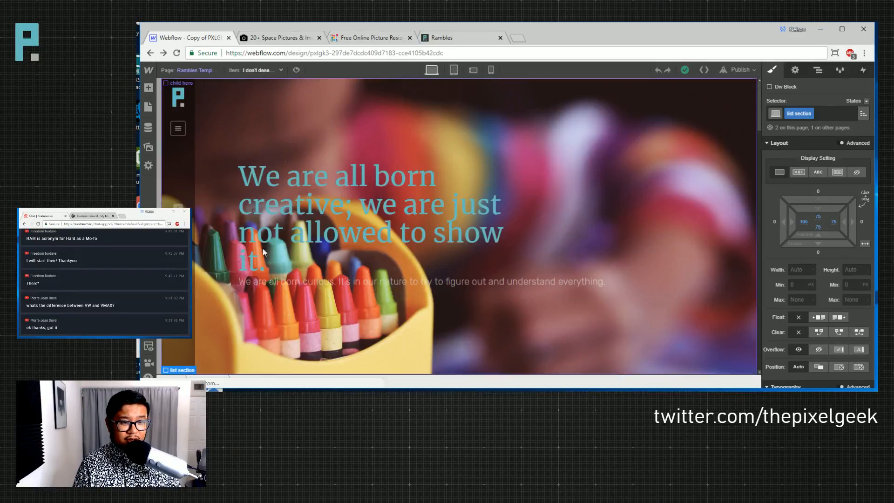
scroll(323, 319, down, 6)
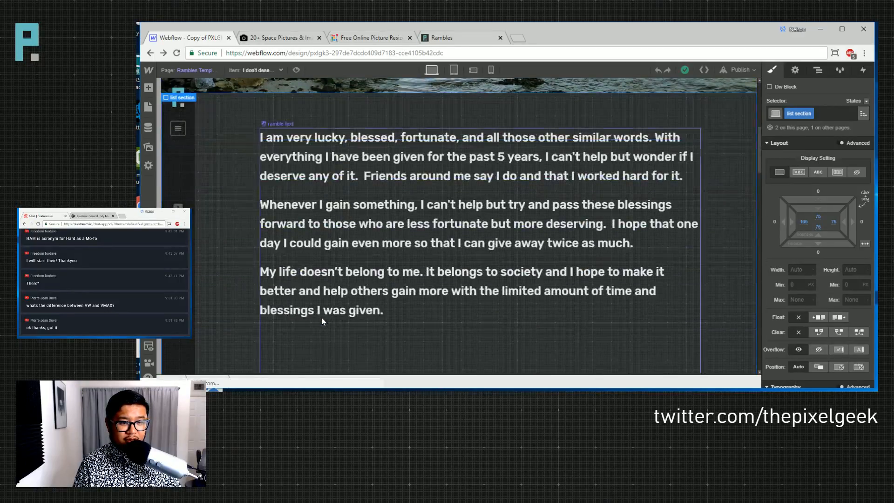
scroll(233, 303, down, 9)
scroll(233, 303, up, 4)
scroll(233, 308, up, 5)
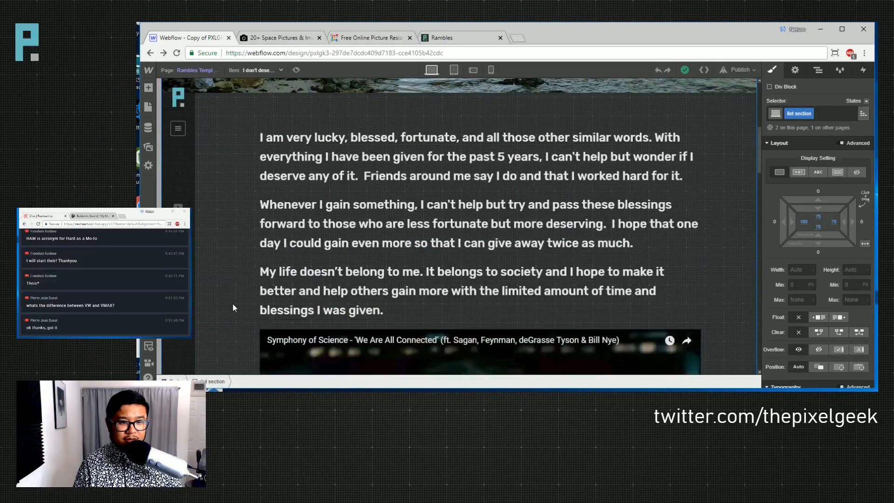
scroll(233, 302, down, 5)
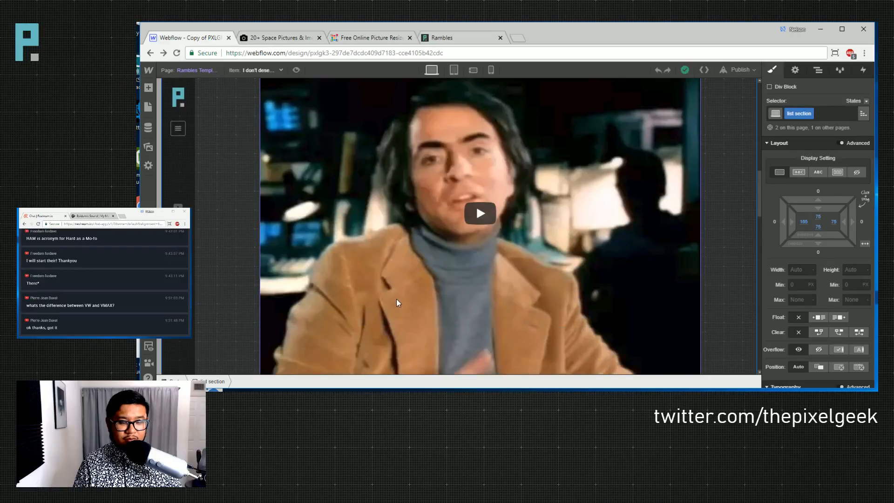
scroll(396, 299, down, 3)
scroll(337, 300, up, 10)
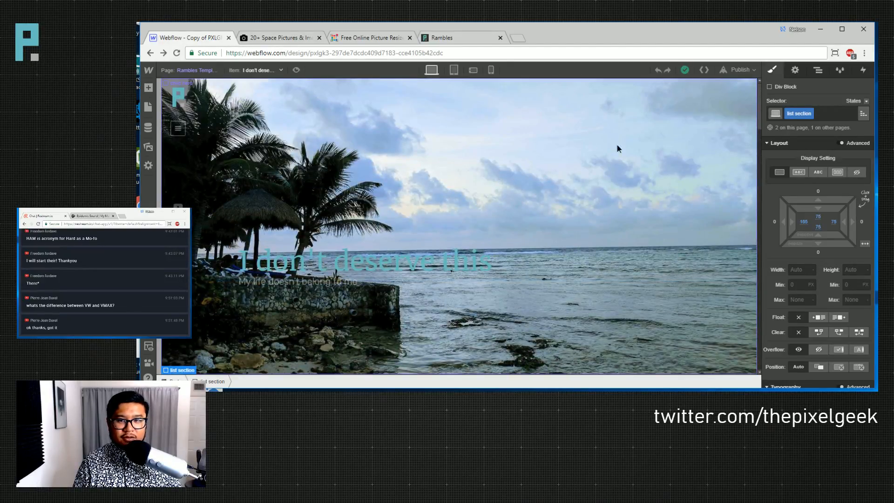
click(735, 183)
scroll(806, 277, down, 5)
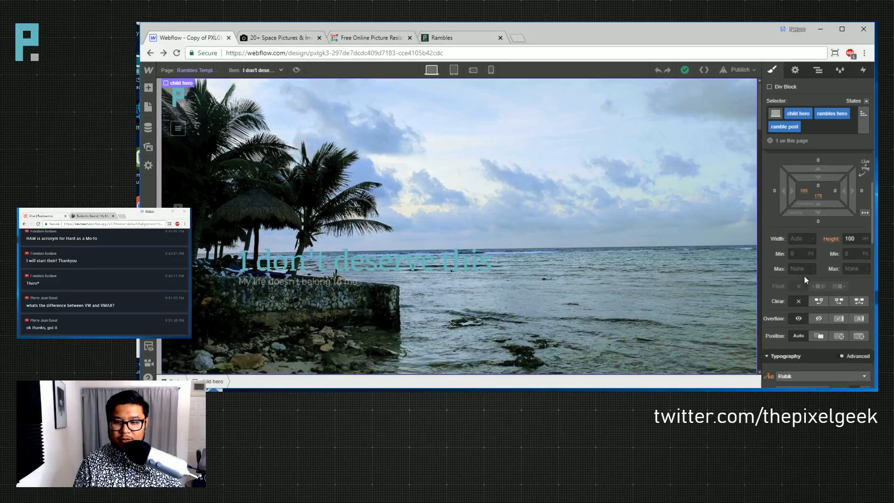
- Insert a new Div Block inside the child hero section
click(816, 270)
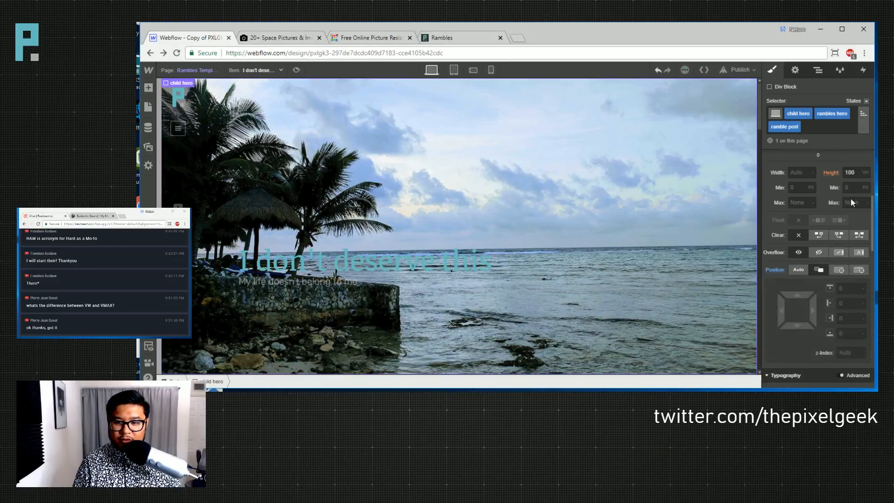
click(817, 69)
key(a)
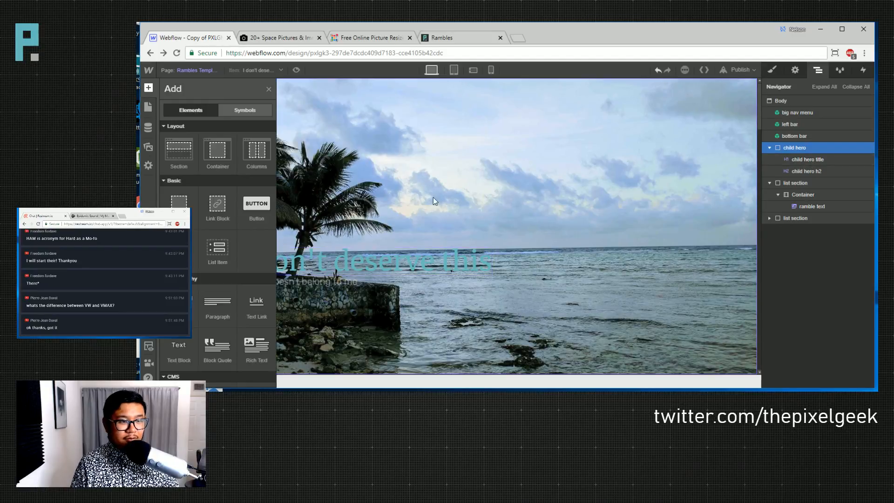
click(180, 204)
- Give the new div the class 'child hero overlay'
key(s)
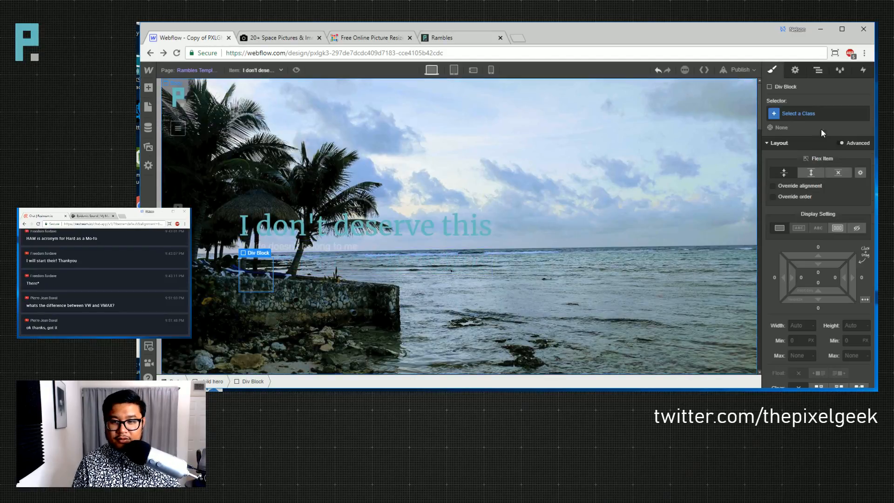
click(806, 114)
text(her)
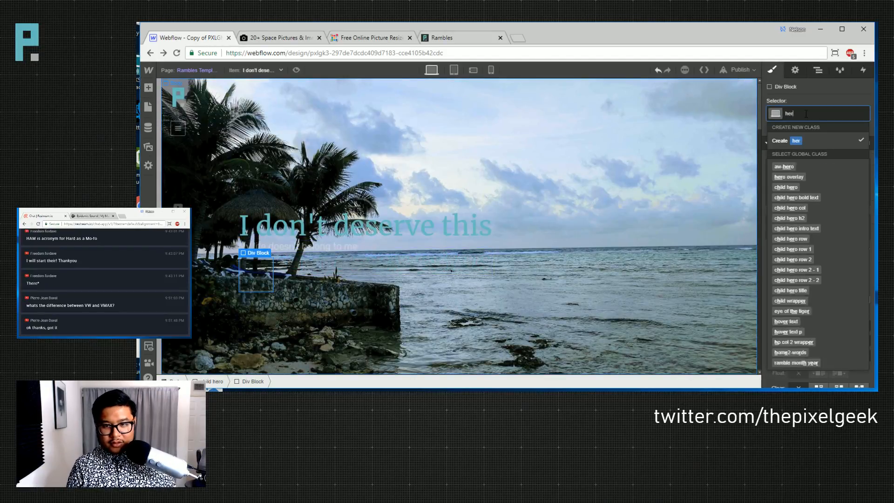
key(BackSpace)
key(BackSpace)
text(child hero overlay)
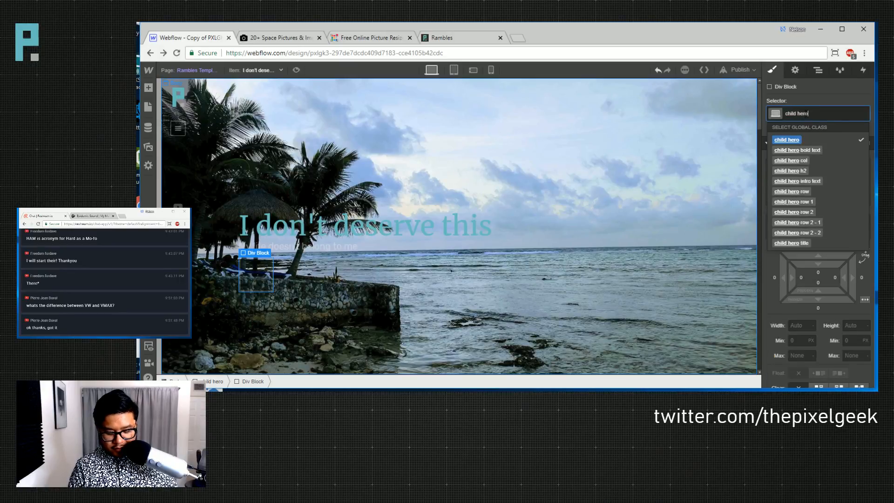
key(Return)
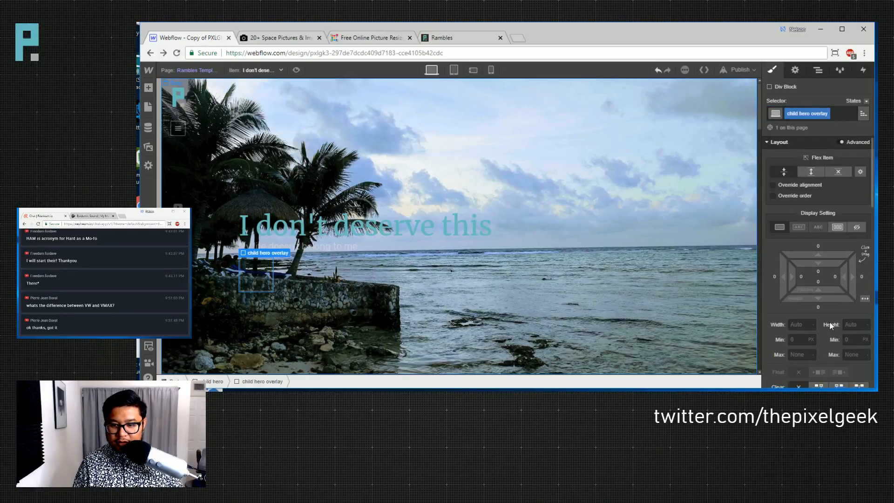
- Set the overlay's position to absolute full fill so it covers the hero
scroll(822, 280, down, 2)
scroll(824, 311, down, 2)
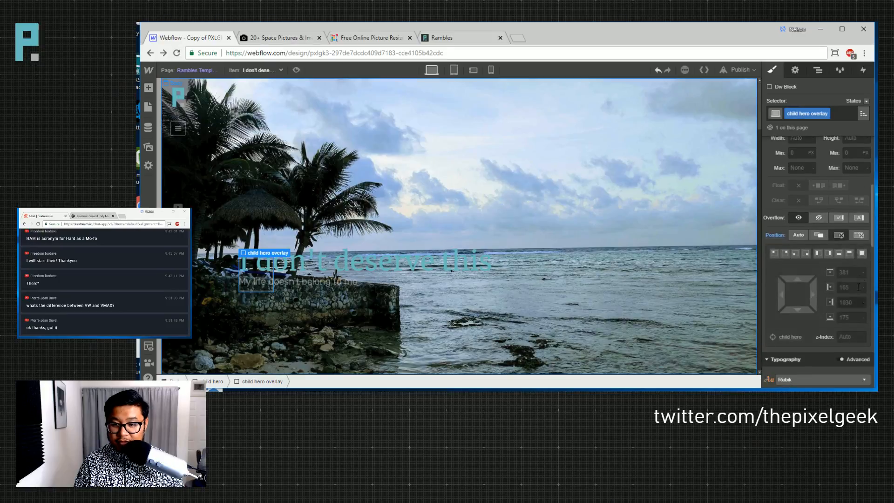
click(859, 252)
scroll(791, 307, down, 5)
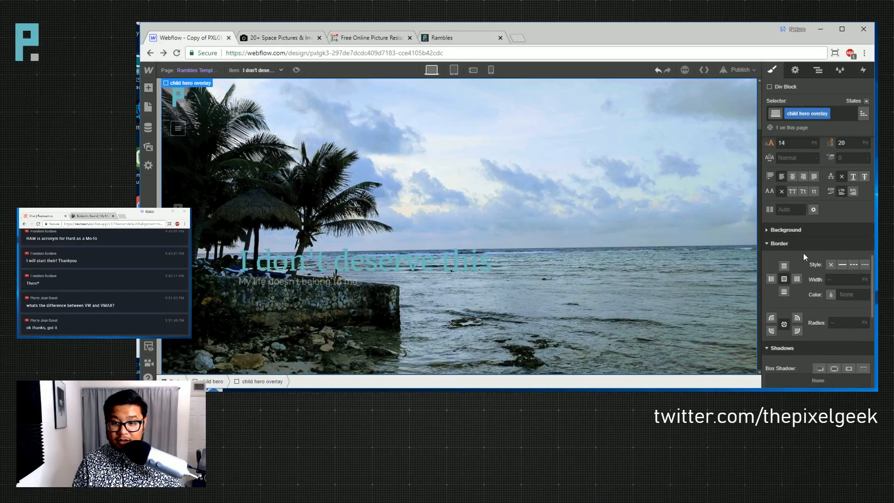
- Add a reversed 225° linear gradient background to the overlay
click(785, 230)
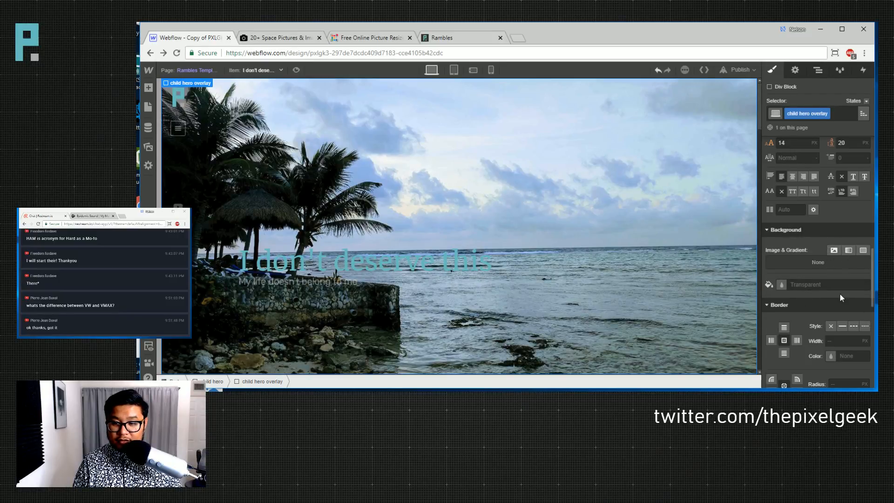
click(848, 250)
click(794, 339)
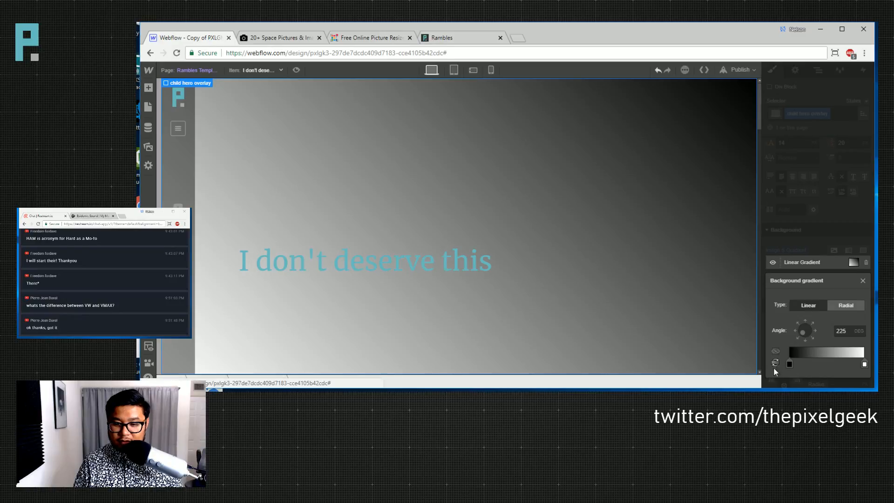
click(775, 363)
- Make both gradient stops black, at about 79% and 46% opacity
click(789, 364)
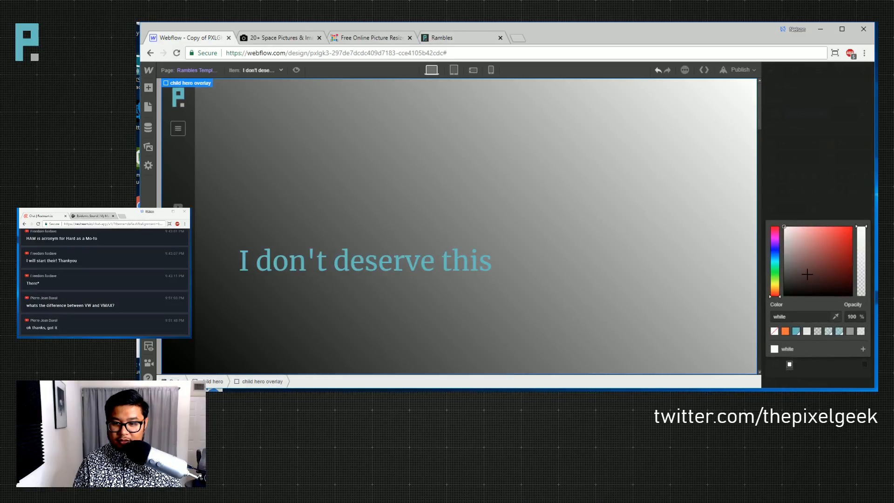
click(864, 363)
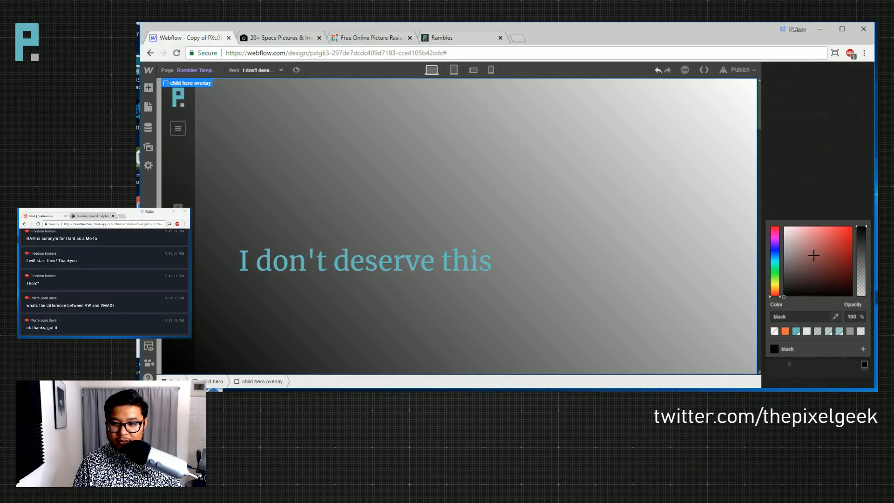
click(861, 240)
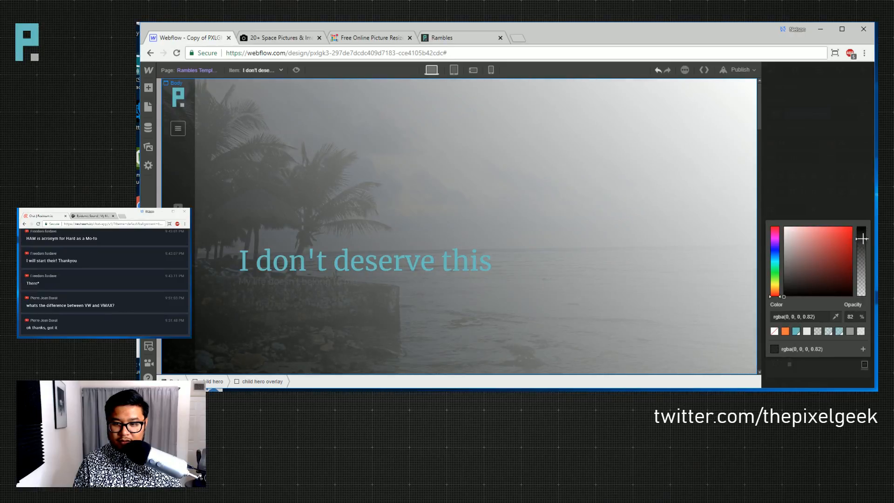
click(840, 208)
click(789, 364)
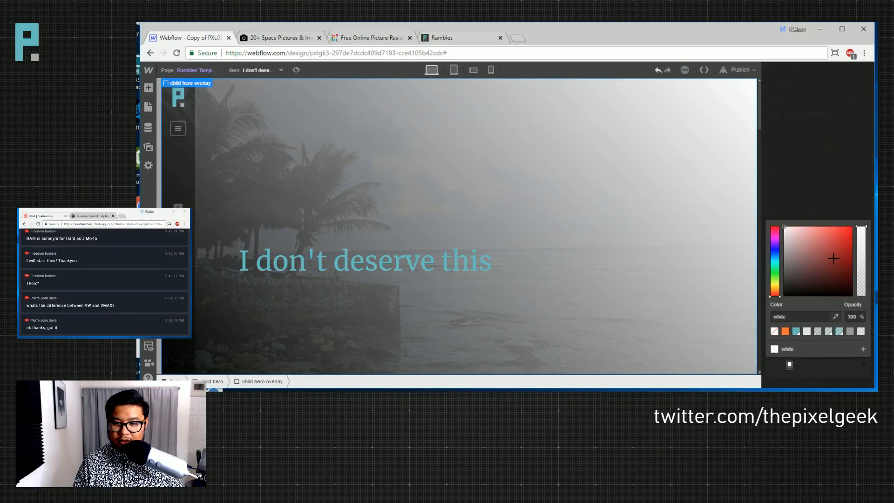
drag(833, 258, 754, 336)
mouse_move(874, 272)
mouse_down()
mouse_move(865, 261)
mouse_move(755, 307)
mouse_up()
drag(863, 253, 860, 263)
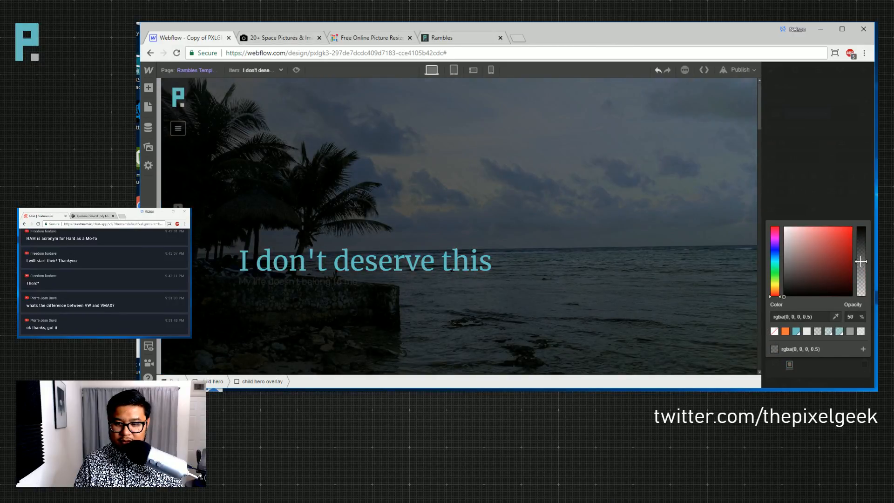
click(849, 209)
- Move the stops inward (left at 24%), setting right to 85% and left to 40% opacity
drag(863, 364, 833, 364)
click(833, 364)
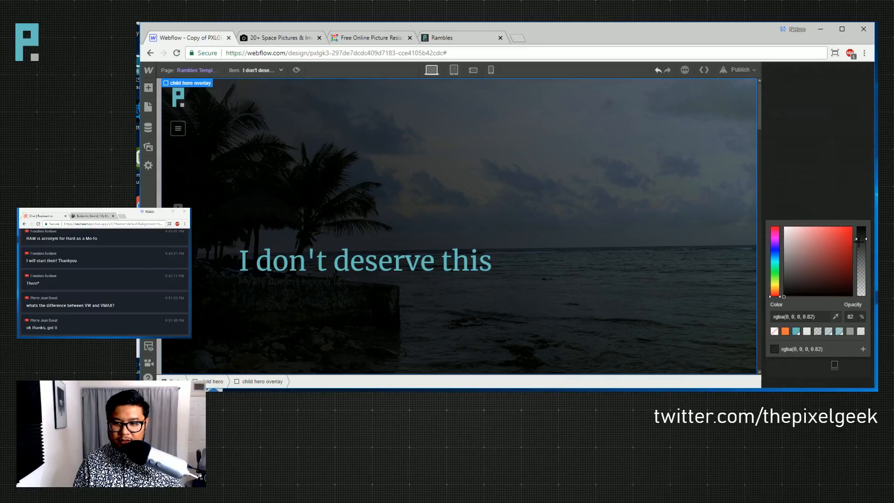
drag(861, 240, 861, 235)
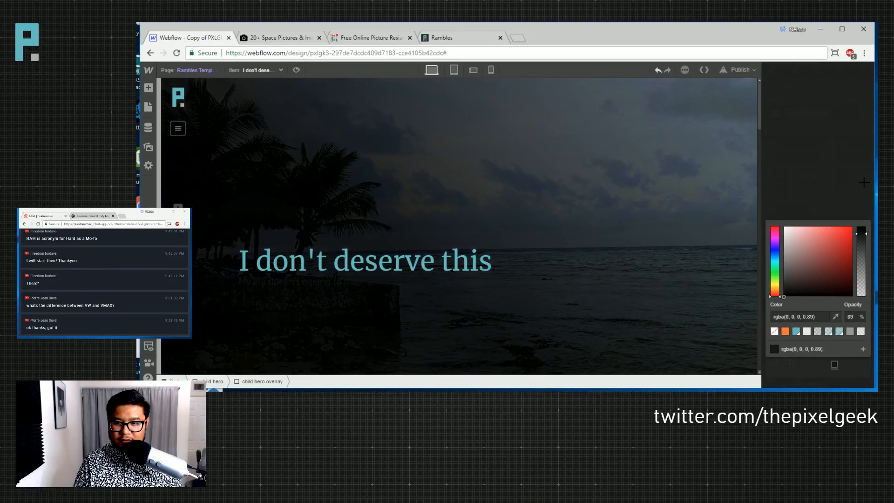
click(858, 214)
mouse_move(791, 363)
mouse_down()
mouse_move(842, 364)
mouse_move(803, 364)
mouse_up()
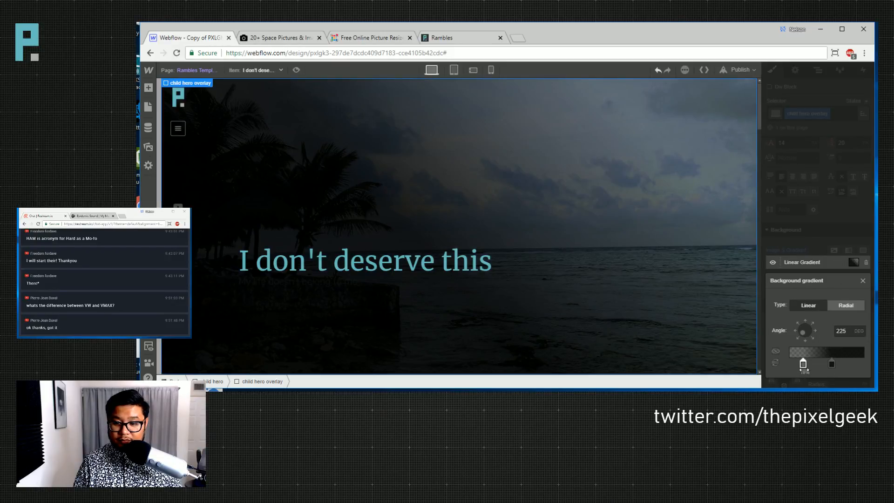
click(802, 364)
mouse_move(859, 256)
mouse_down()
mouse_move(859, 246)
mouse_move(859, 274)
mouse_up()
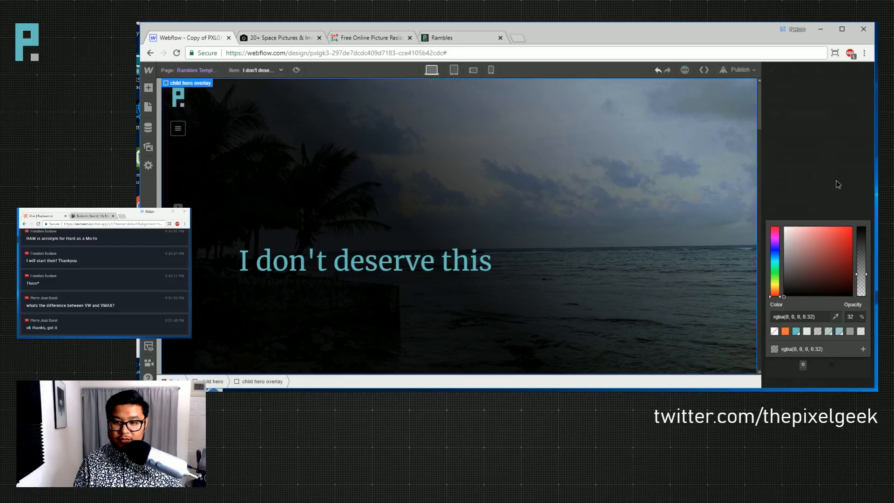
click(835, 183)
click(862, 281)
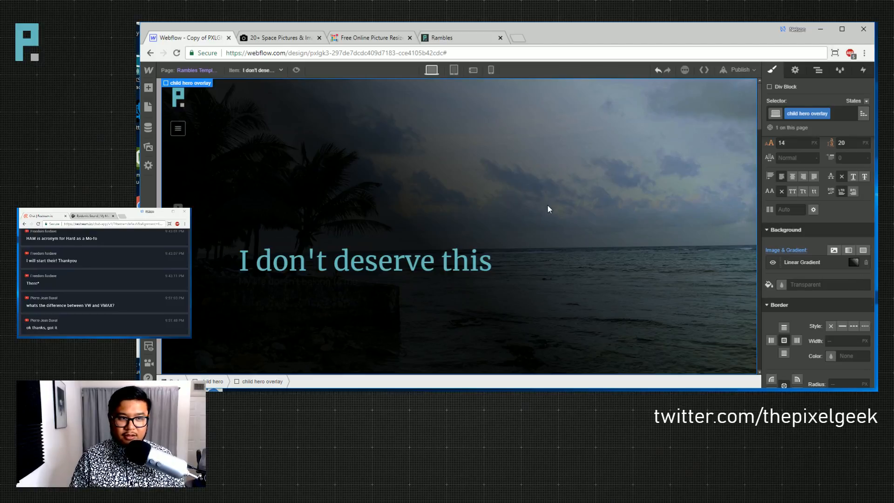
scroll(549, 219, down, 4)
scroll(559, 270, up, 4)
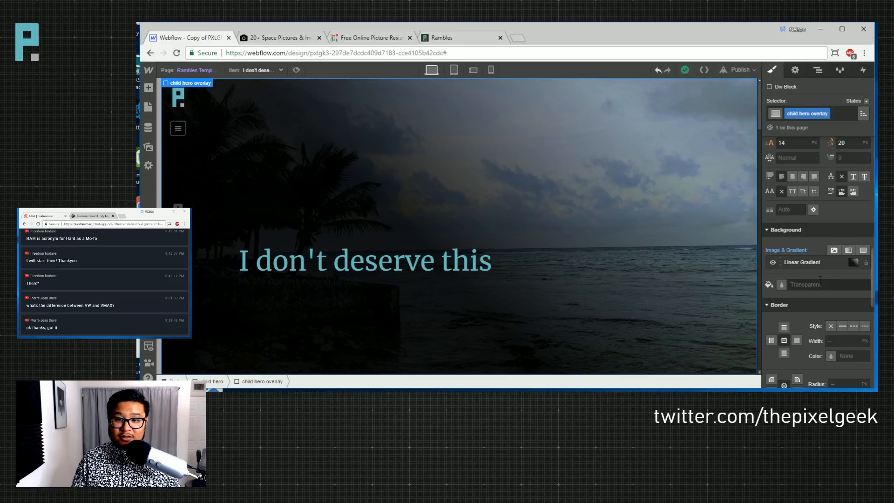
scroll(819, 275, up, 5)
scroll(820, 268, down, 4)
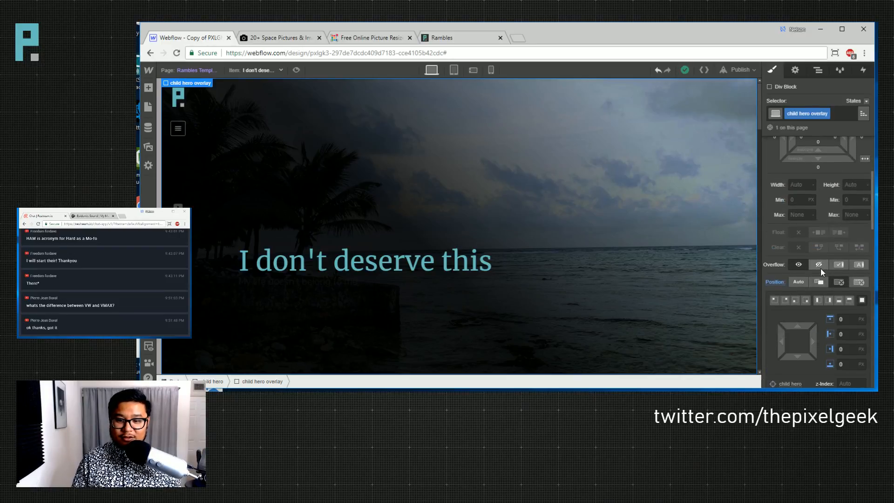
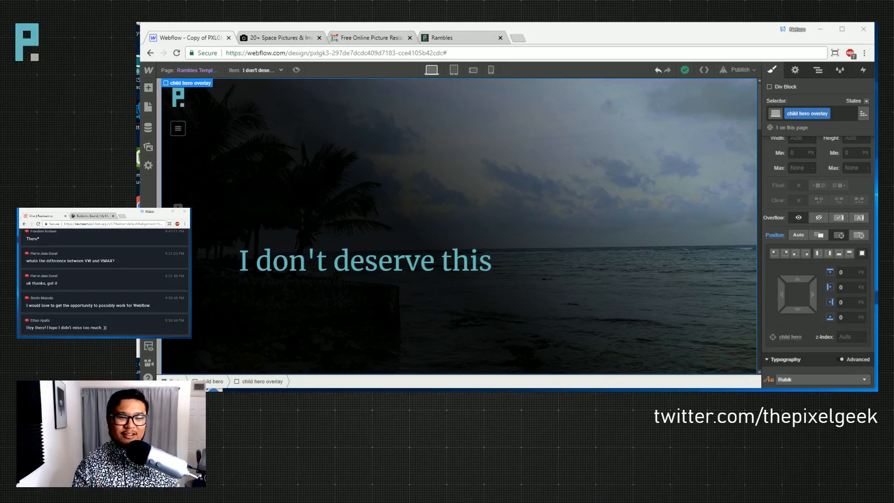
- Scroll up and down the 'I don't deserve this' ramble page to review it
scroll(686, 198, down, 4)
scroll(684, 195, up, 4)
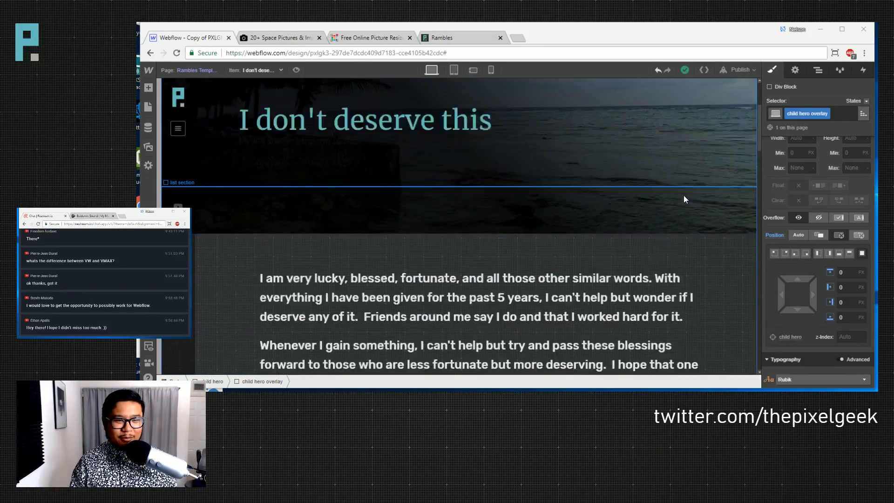
scroll(685, 196, down, 2)
scroll(683, 198, down, 3)
scroll(683, 198, up, 5)
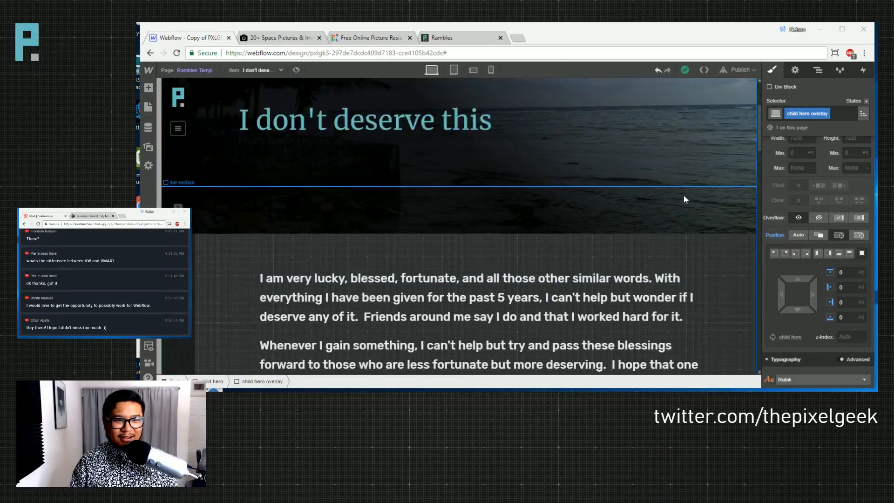
scroll(681, 199, down, 3)
scroll(682, 197, down, 3)
scroll(681, 197, up, 5)
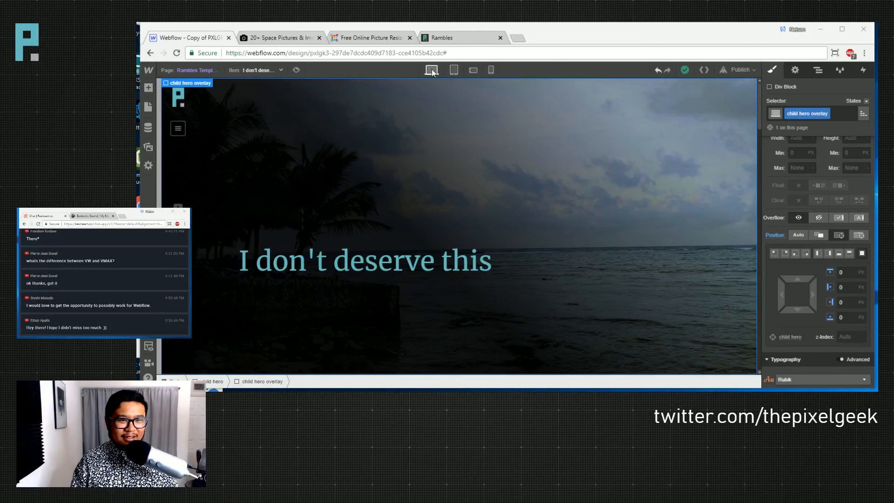
- At tablet portrait width, scroll through the hero, text, video and image cards
click(453, 69)
scroll(465, 222, down, 12)
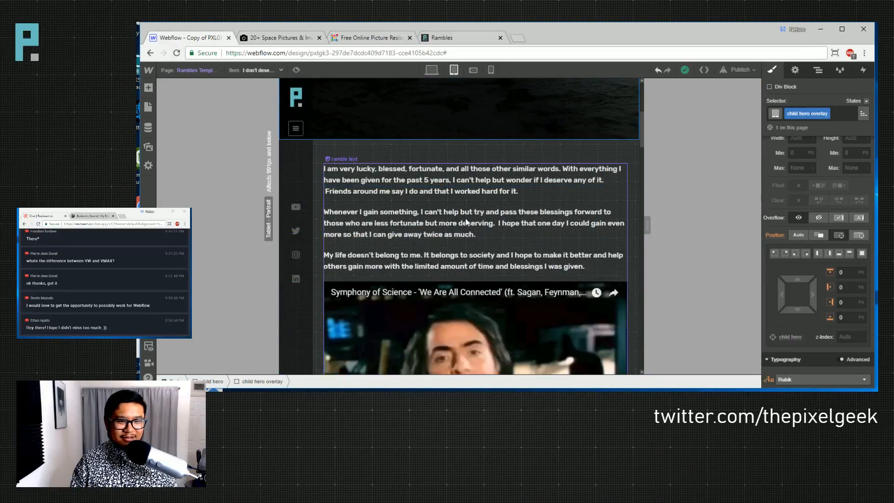
scroll(466, 221, up, 3)
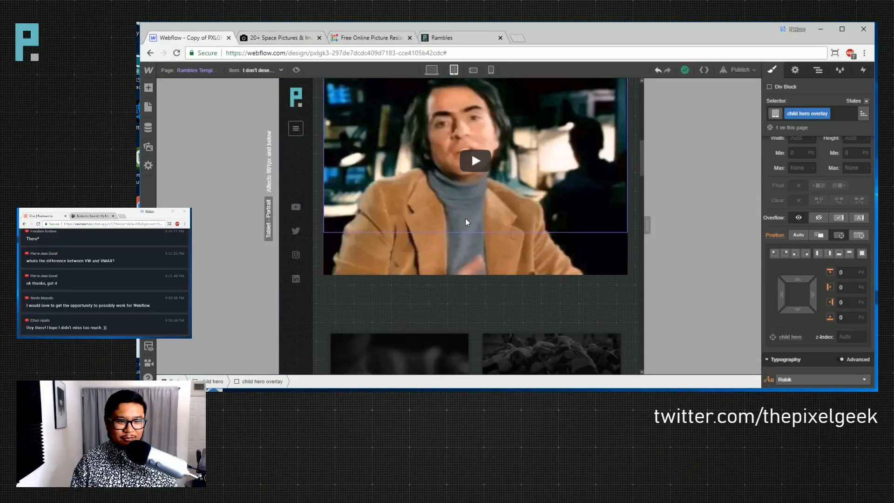
scroll(465, 218, up, 8)
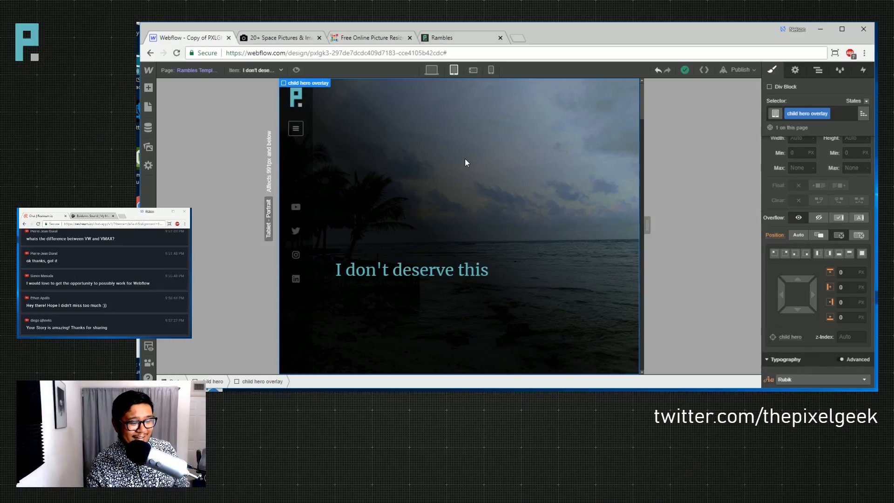
scroll(535, 233, down, 3)
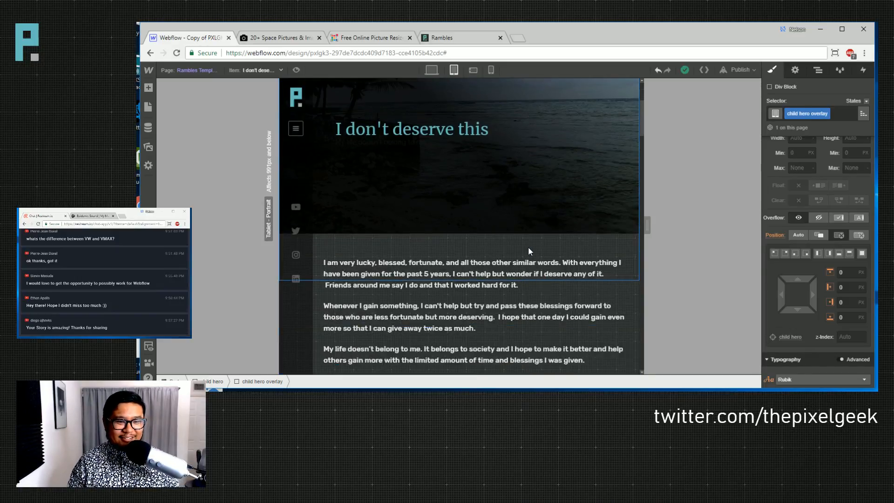
scroll(528, 246, up, 1)
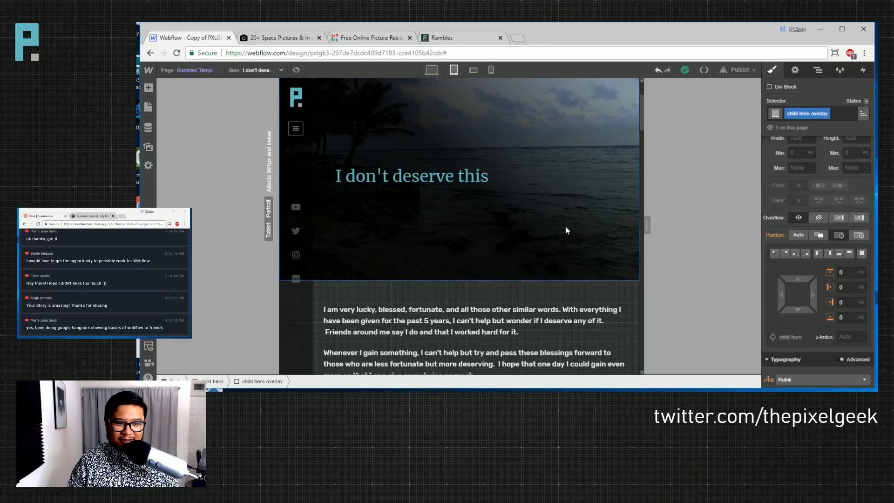
scroll(501, 242, up, 2)
scroll(501, 242, down, 2)
scroll(501, 241, up, 2)
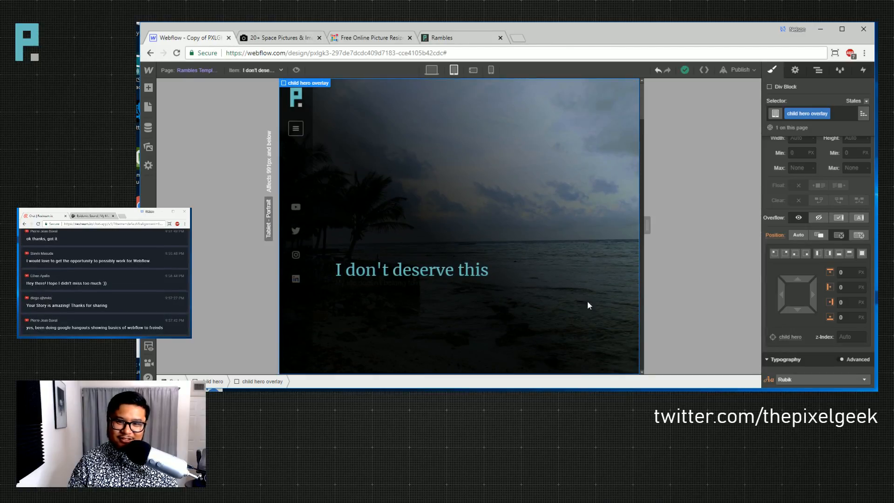
scroll(816, 269, up, 5)
scroll(534, 272, down, 3)
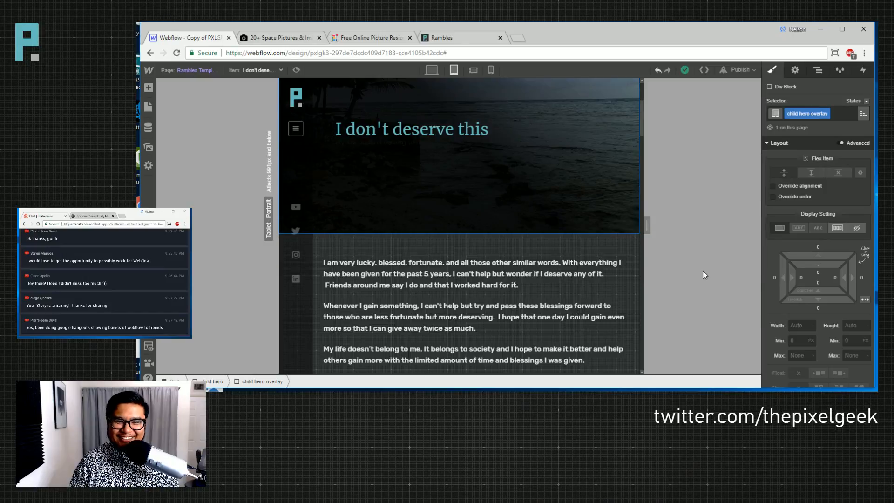
scroll(559, 247, up, 3)
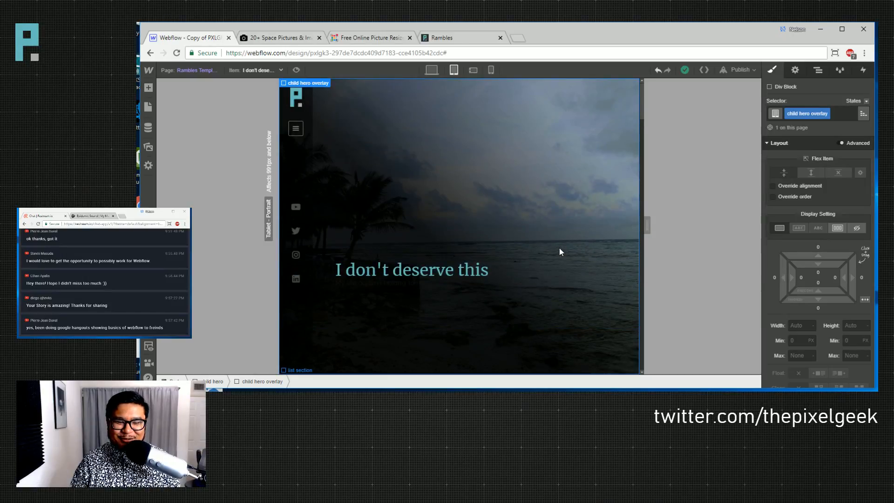
scroll(560, 248, down, 12)
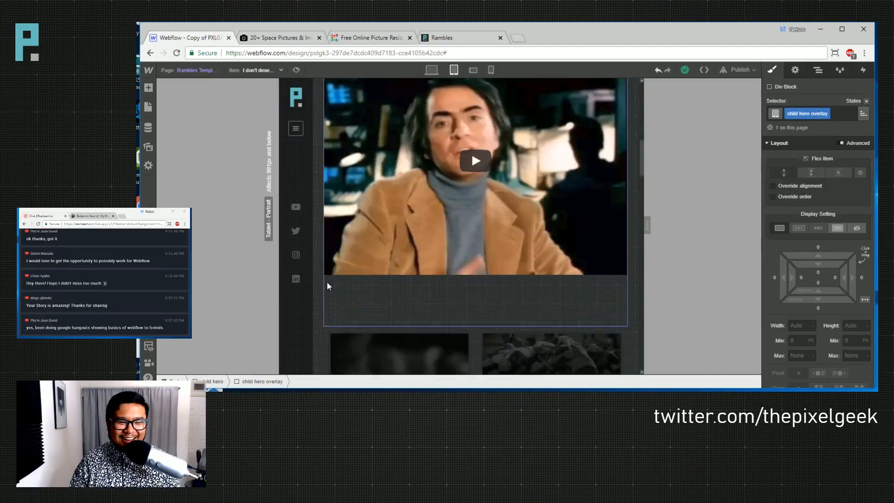
scroll(327, 284, down, 2)
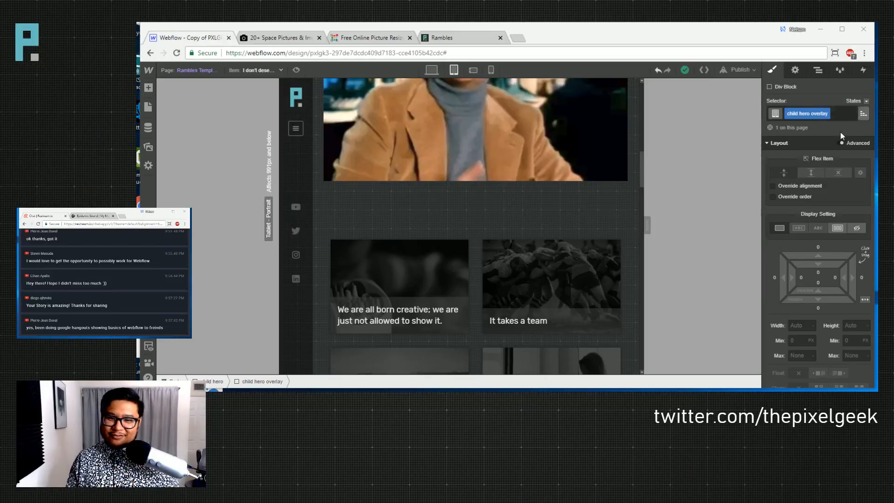
- Preview the ramble page's body section at phone landscape width
click(593, 203)
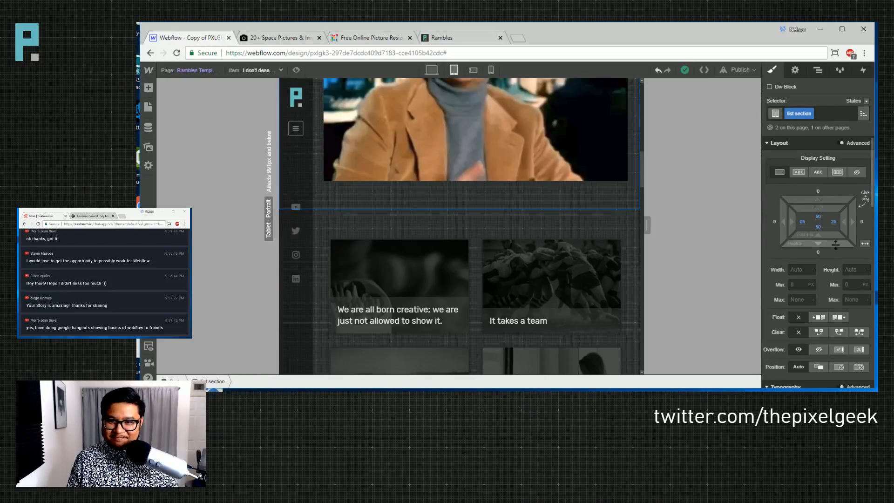
scroll(586, 251, up, 5)
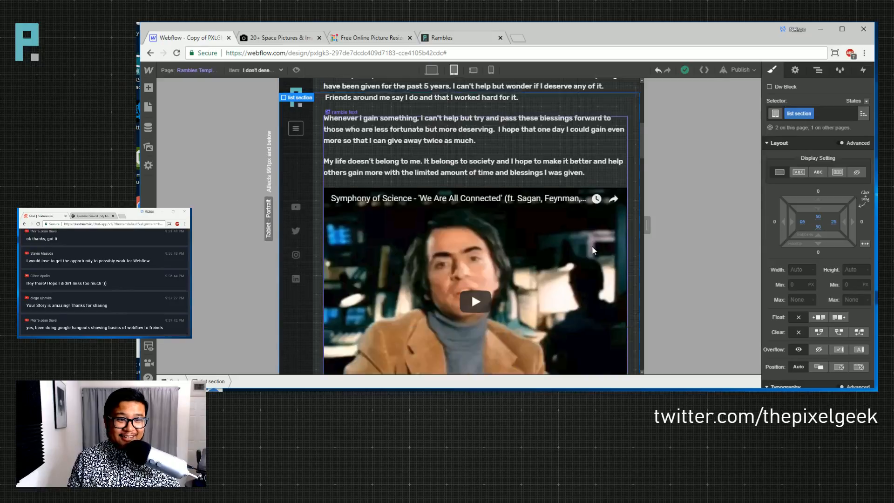
scroll(593, 250, down, 1)
scroll(487, 120, up, 4)
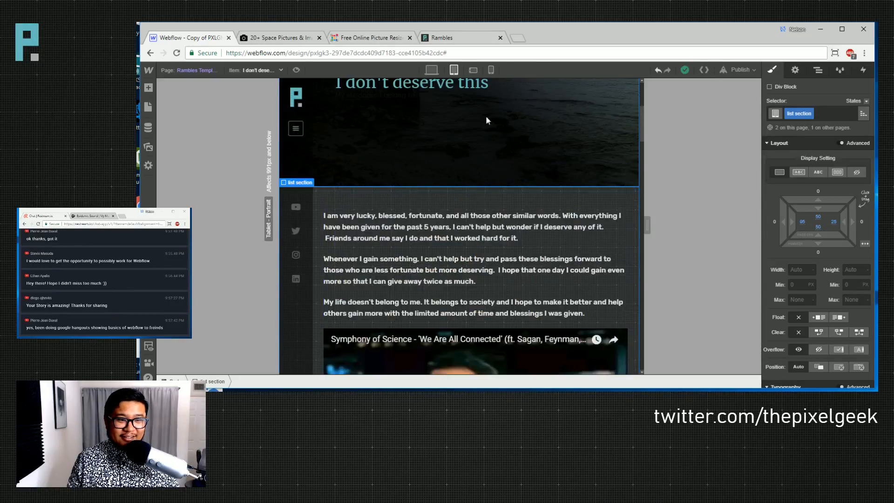
click(473, 70)
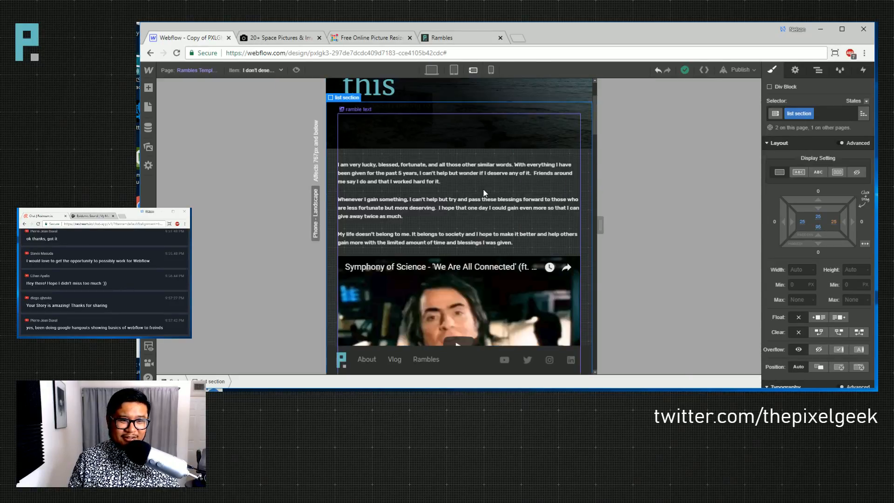
scroll(421, 203, up, 3)
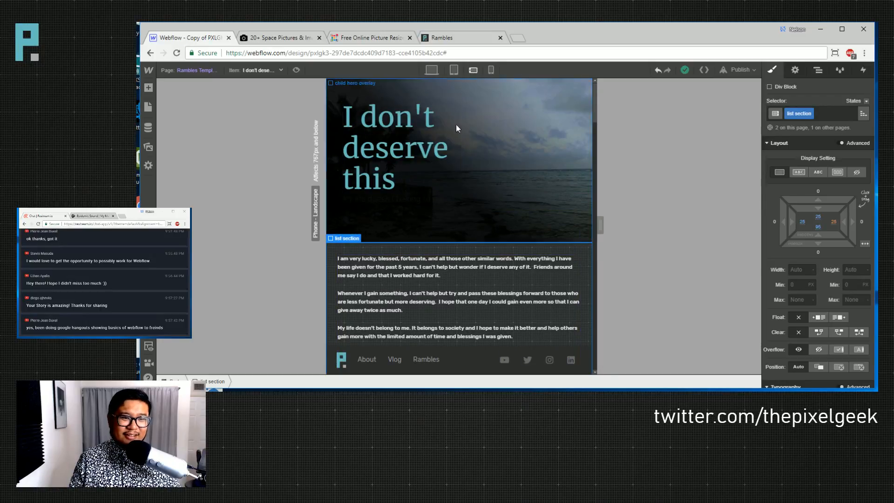
- At desktop width, set the hero title's max width to 75 vw
click(435, 167)
scroll(799, 279, down, 4)
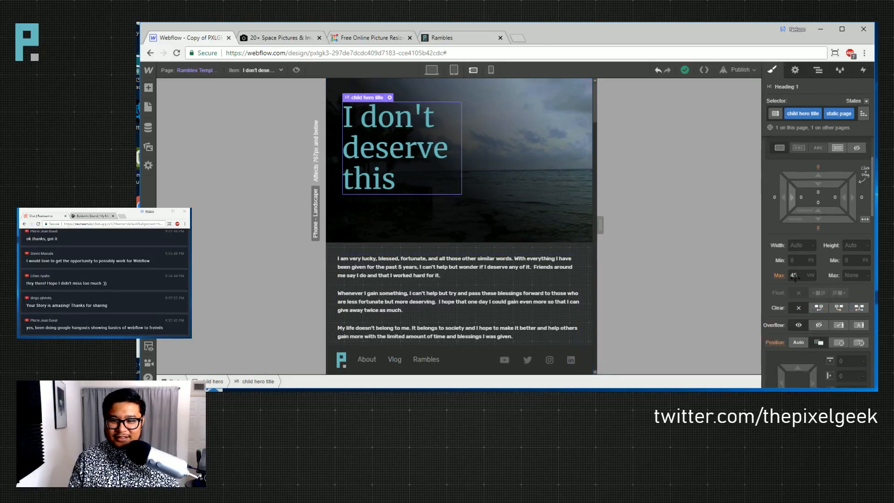
scroll(799, 292, up, 2)
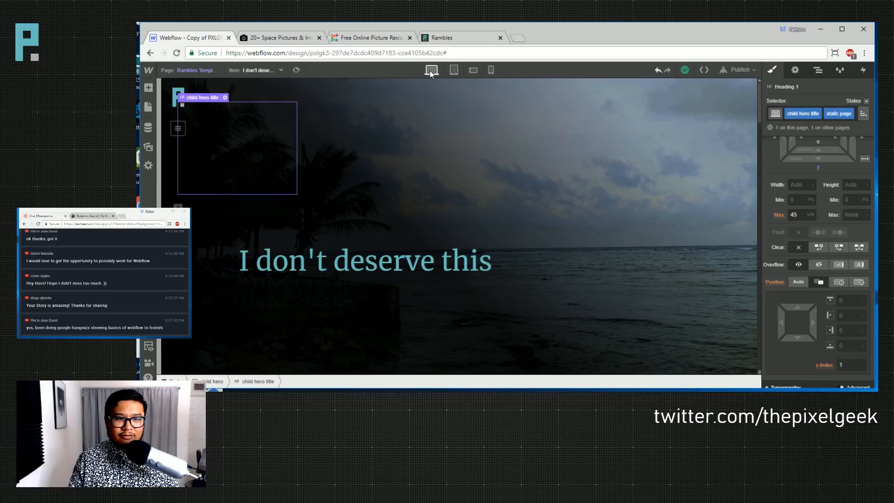
click(431, 71)
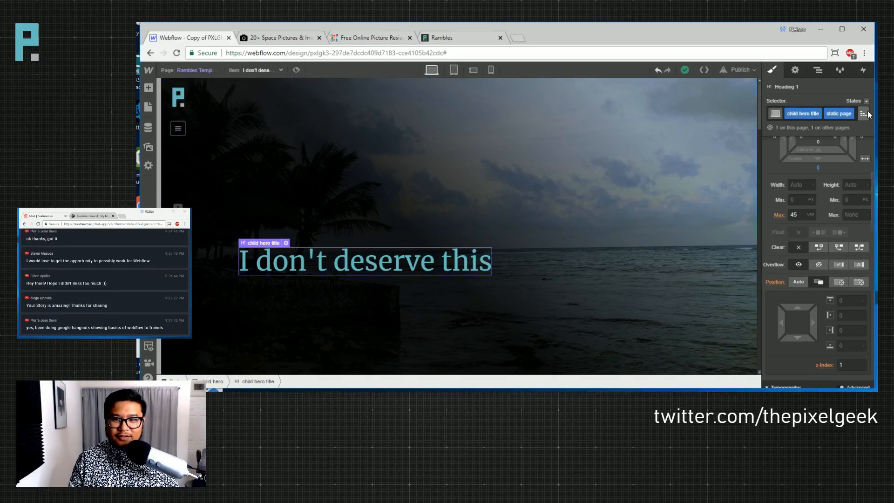
click(794, 215)
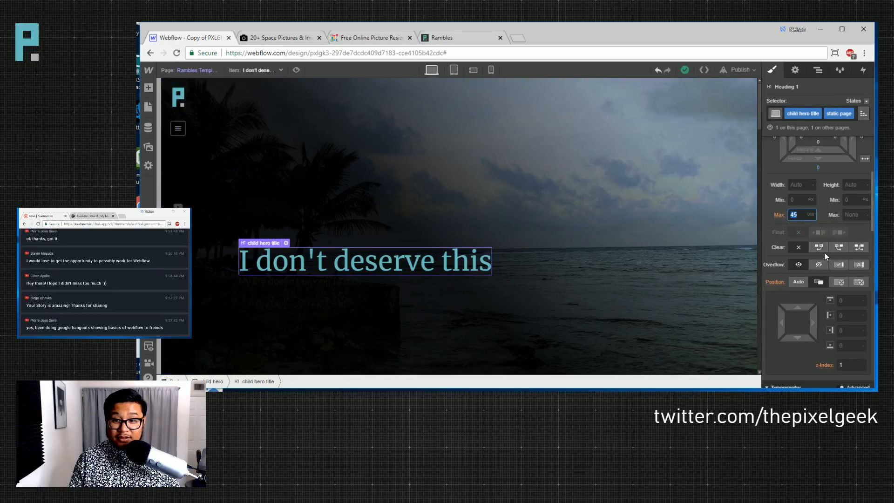
text(75)
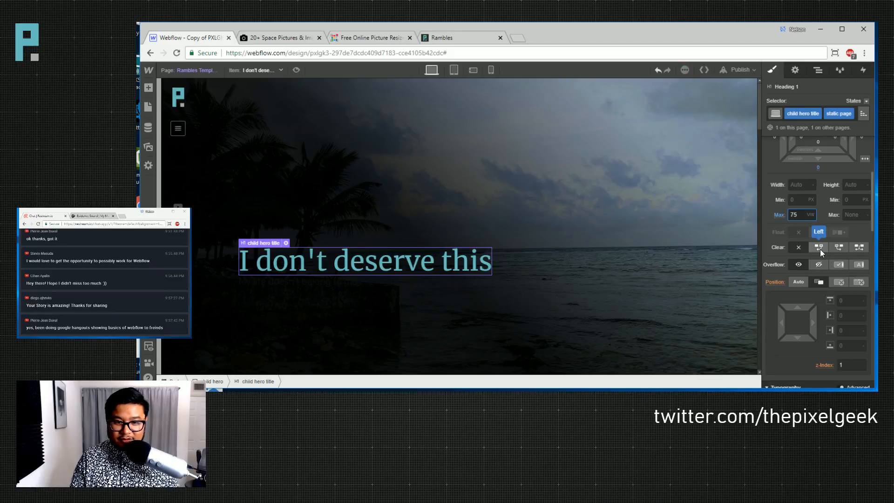
- Check the wider hero title at tablet, phone landscape and phone portrait widths
click(453, 69)
click(470, 71)
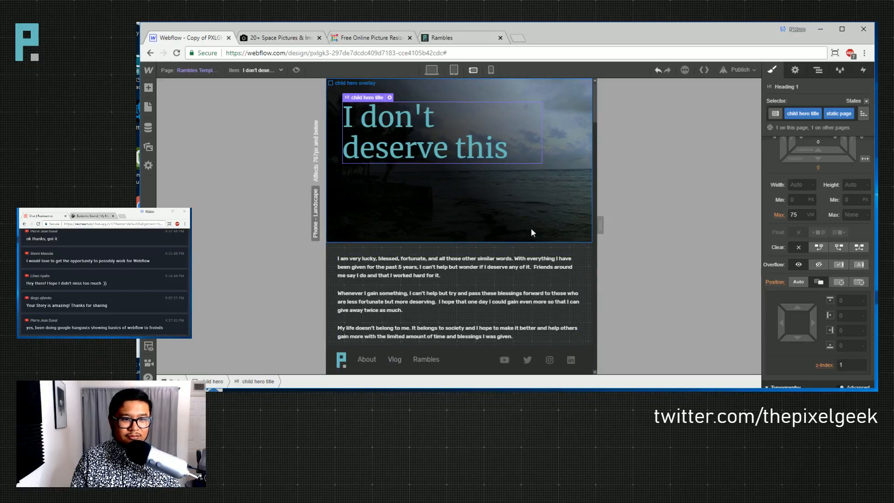
click(491, 70)
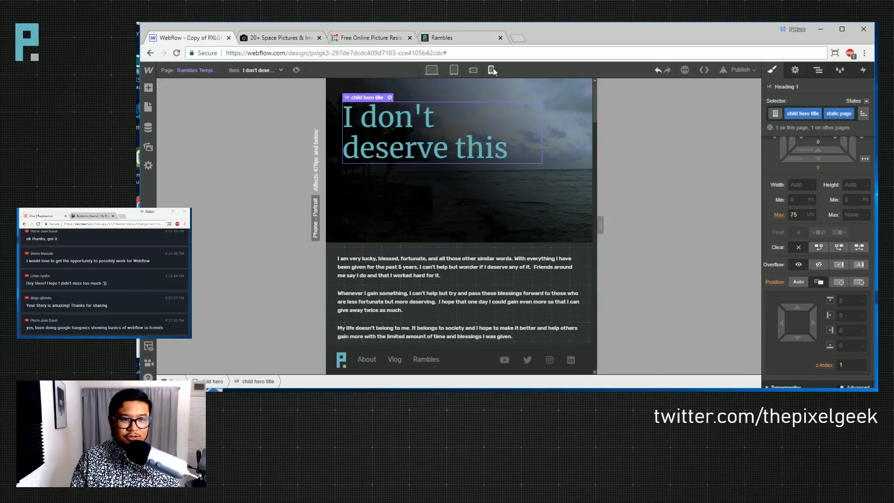
click(474, 71)
click(454, 70)
click(473, 71)
click(395, 266)
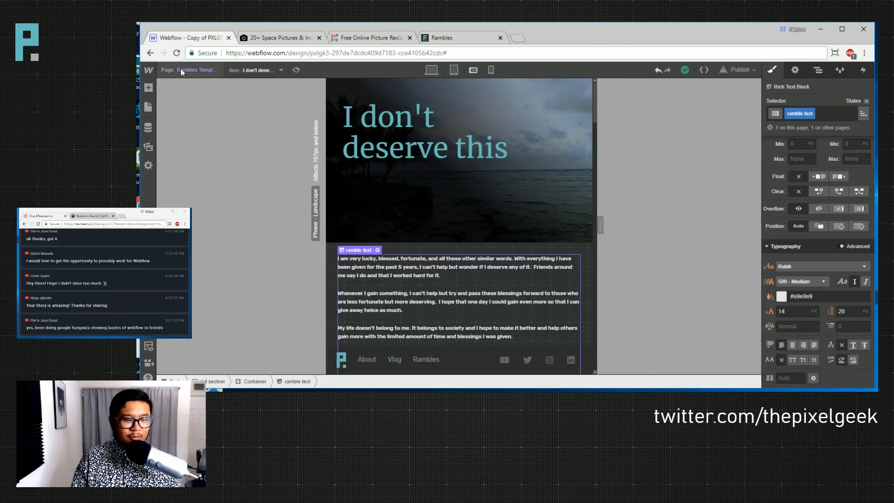
- Give the rich-text paragraphs a 3 vw font size and 4.5 line height
click(212, 69)
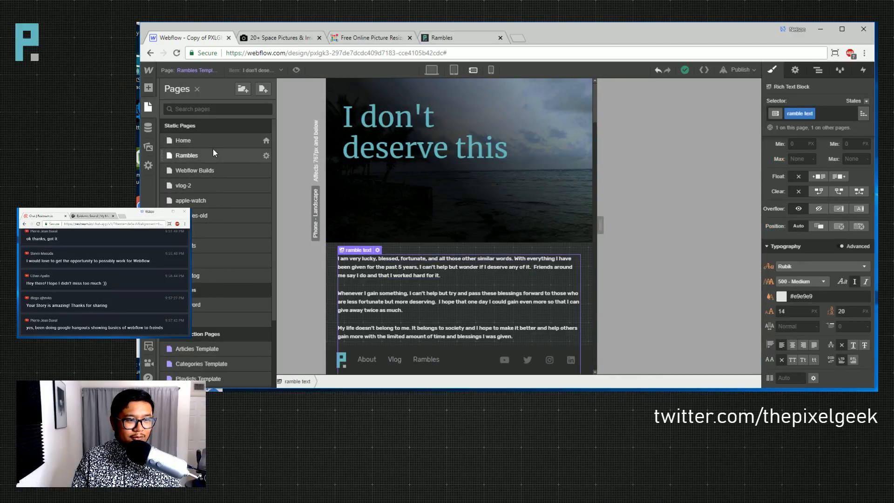
click(217, 244)
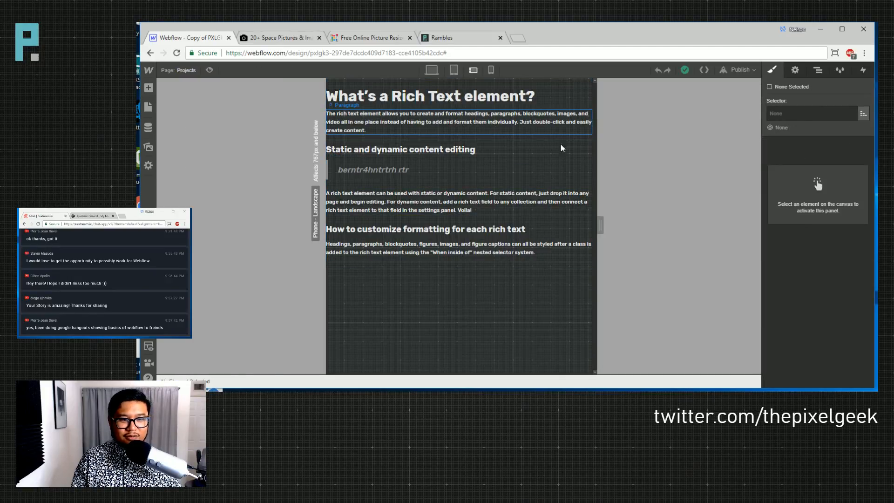
click(561, 146)
scroll(808, 304, down, 3)
click(793, 339)
key(Up)
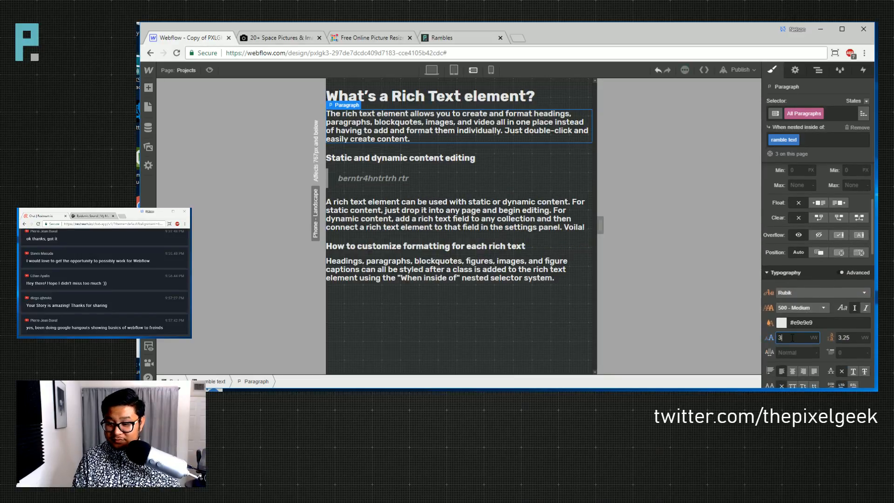
key(Tab)
key(Up)
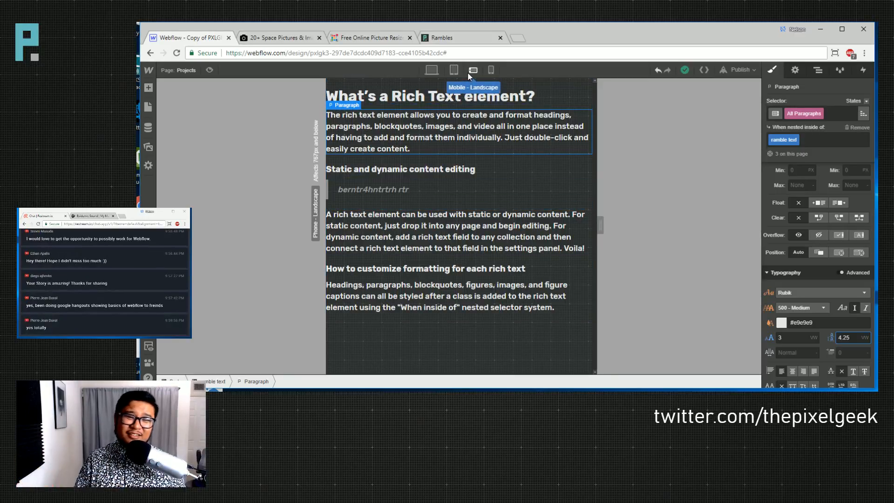
key(BackSpace)
key(Return)
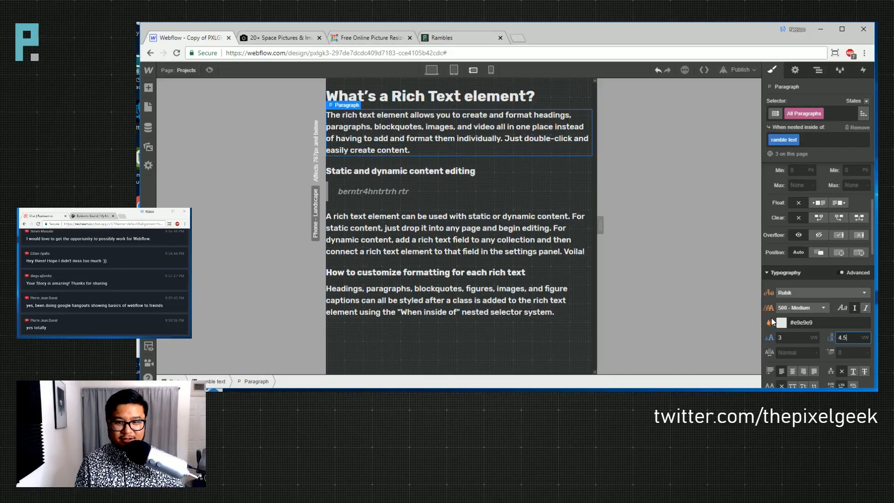
- Set the block quote's font size to 4 VW
click(192, 71)
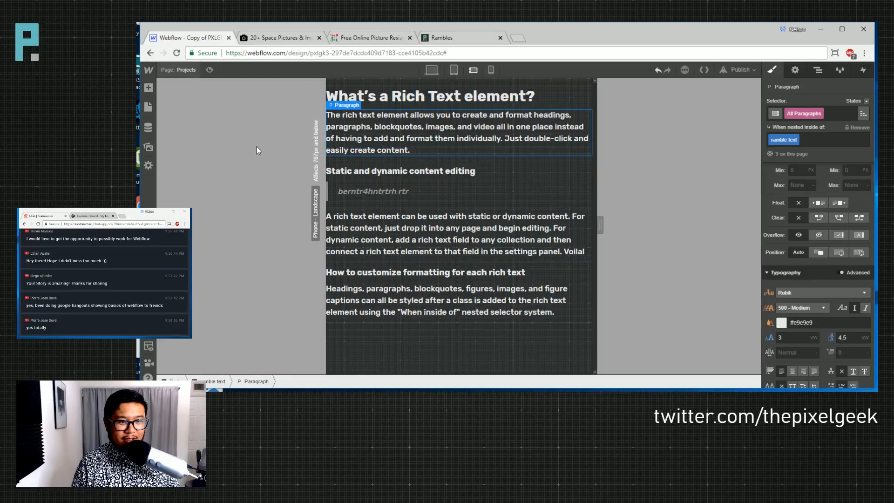
click(796, 339)
text(4)
key(Tab)
- Enter a 5 VW block quote line height, then open the Rambles Template collection page
text(5)
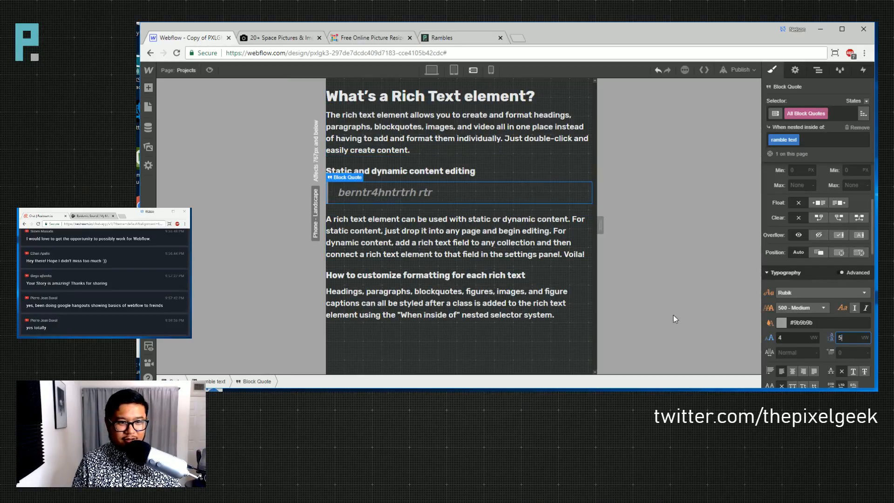
click(148, 106)
scroll(227, 321, down, 1)
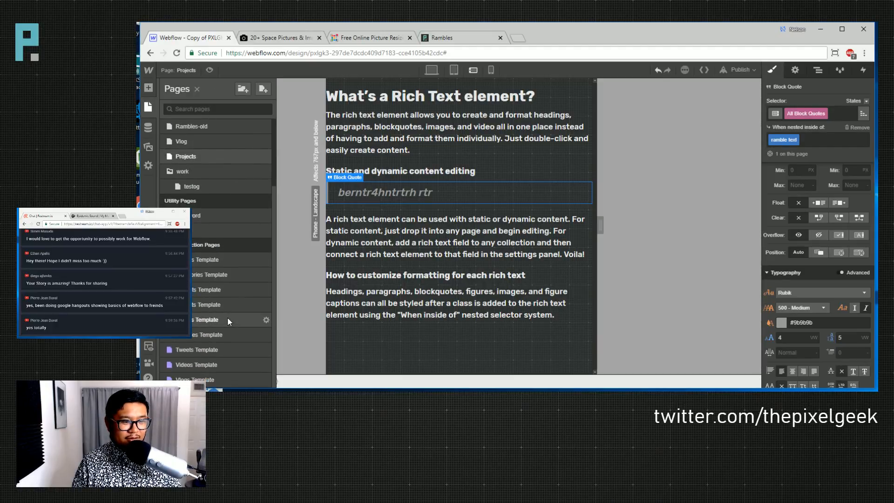
scroll(208, 149, up, 1)
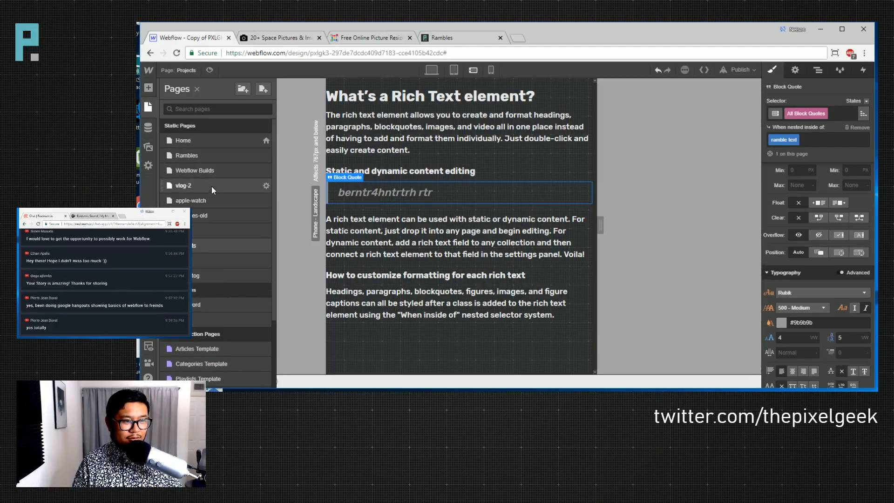
click(198, 157)
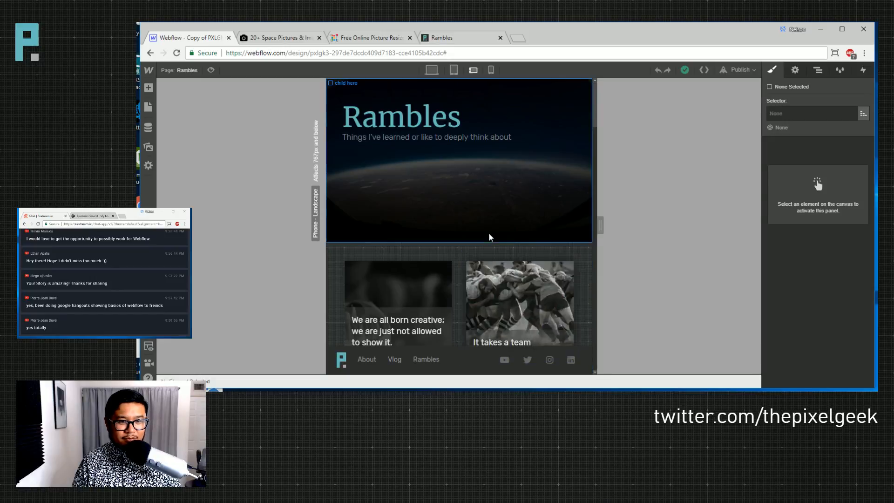
click(190, 70)
scroll(223, 269, down, 1)
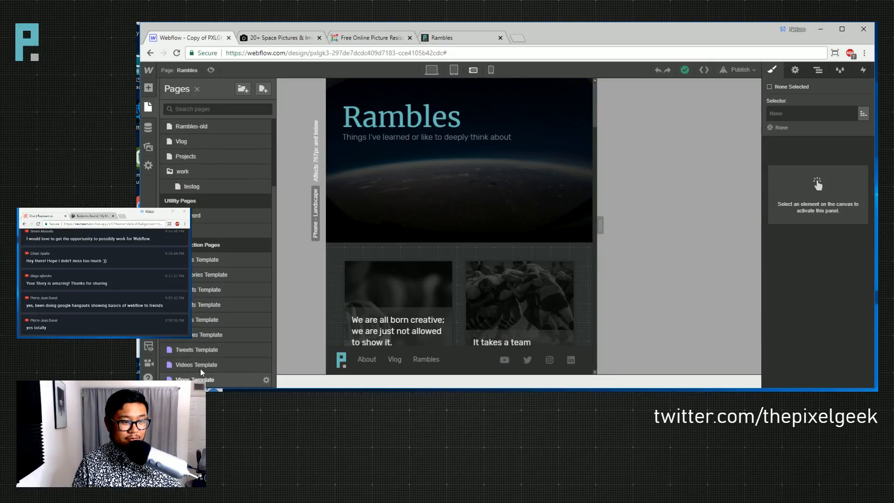
click(218, 336)
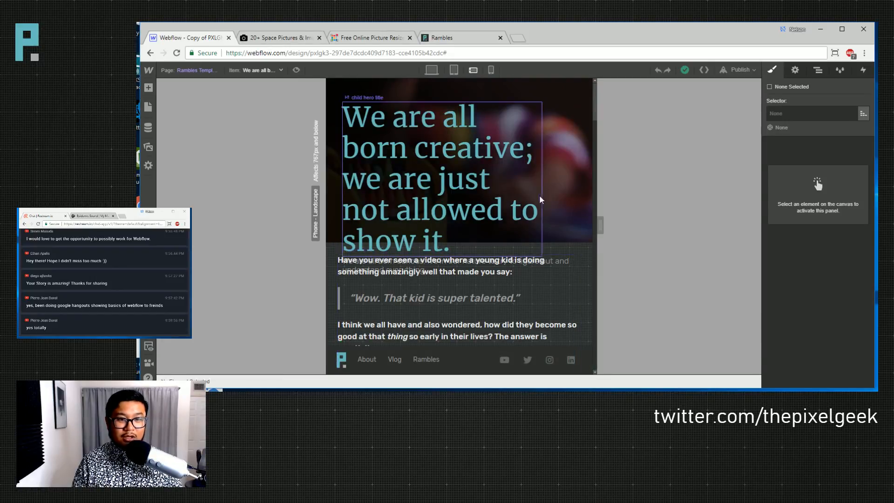
- Inspect the template's hero overlay, child hero and heading at tablet portrait and phone landscape
click(578, 157)
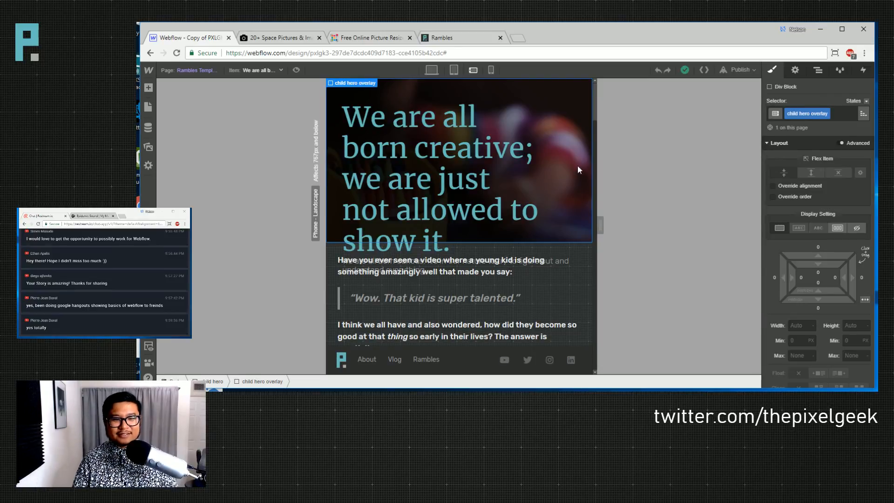
scroll(820, 233, down, 3)
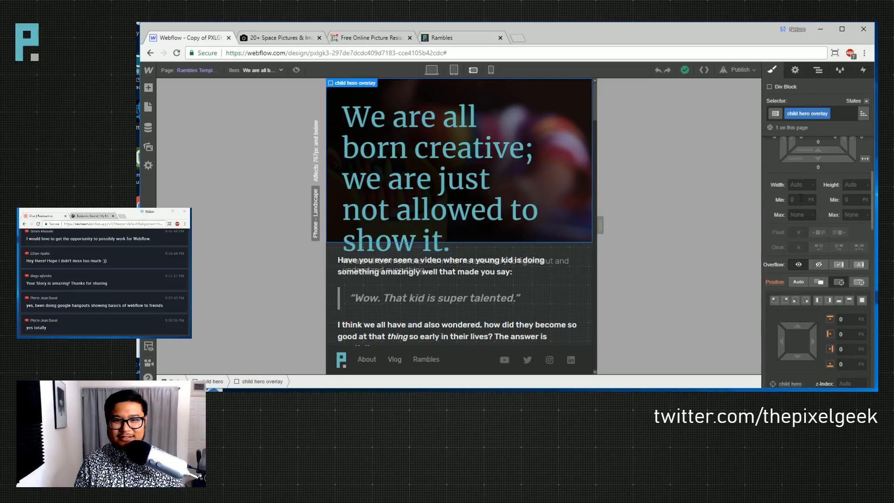
click(458, 69)
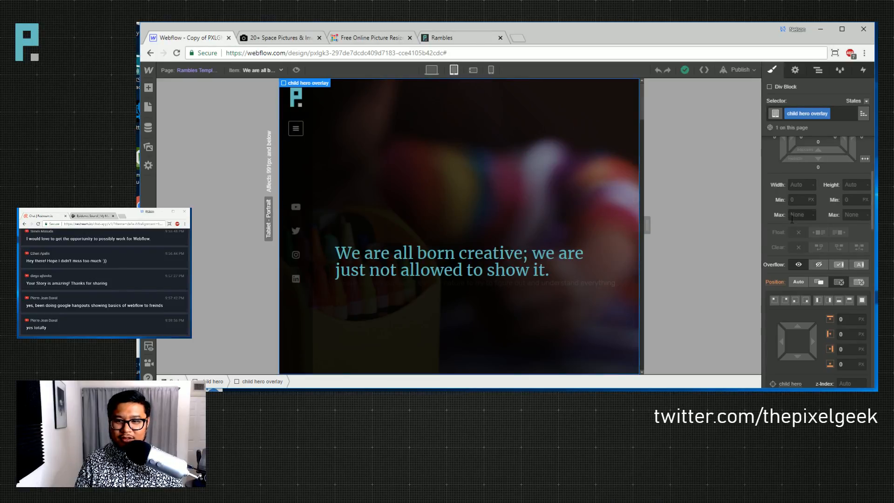
scroll(820, 161, up, 3)
click(817, 70)
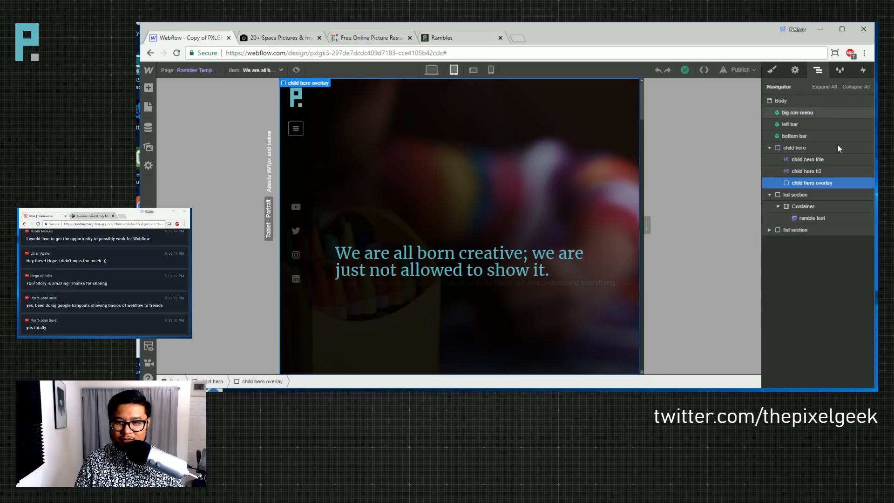
click(806, 147)
click(781, 74)
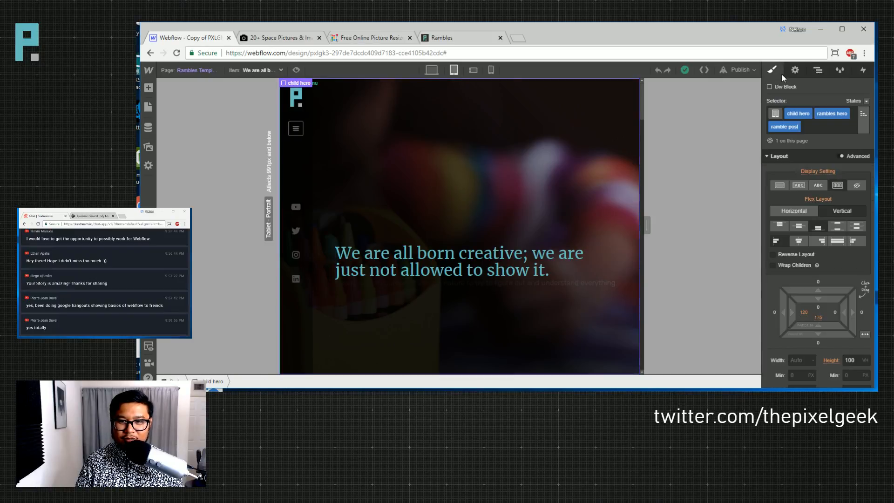
click(475, 70)
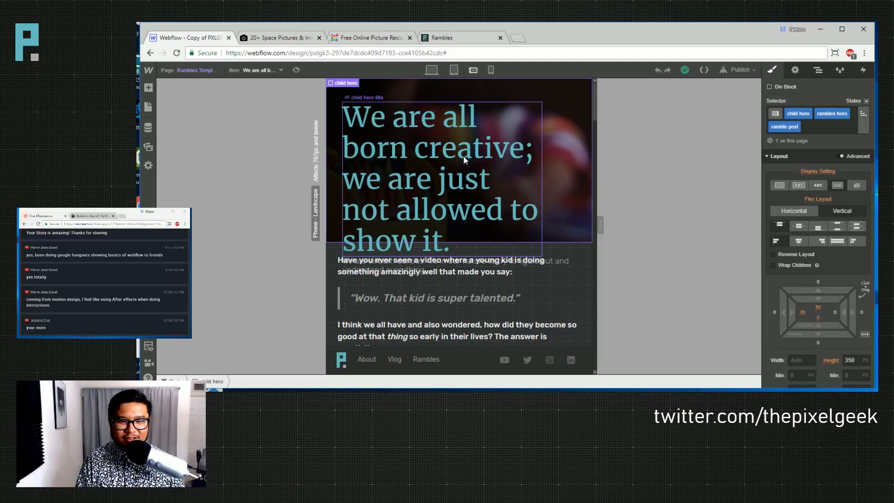
click(507, 163)
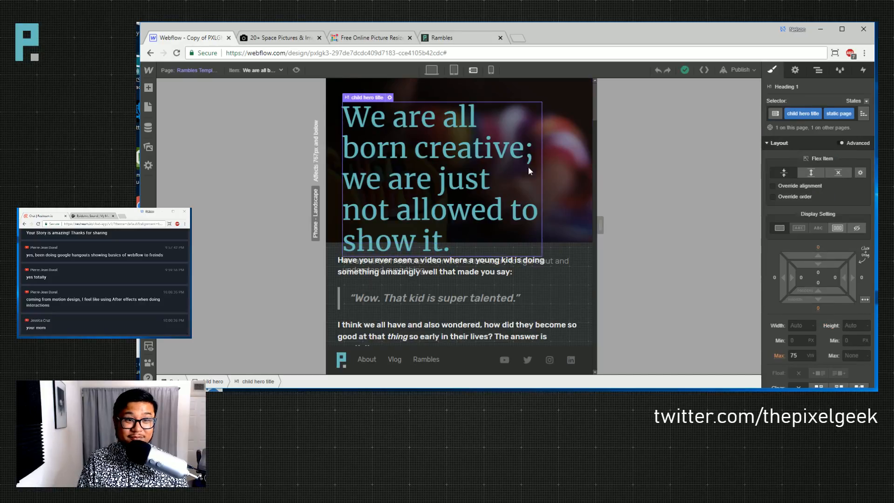
click(579, 195)
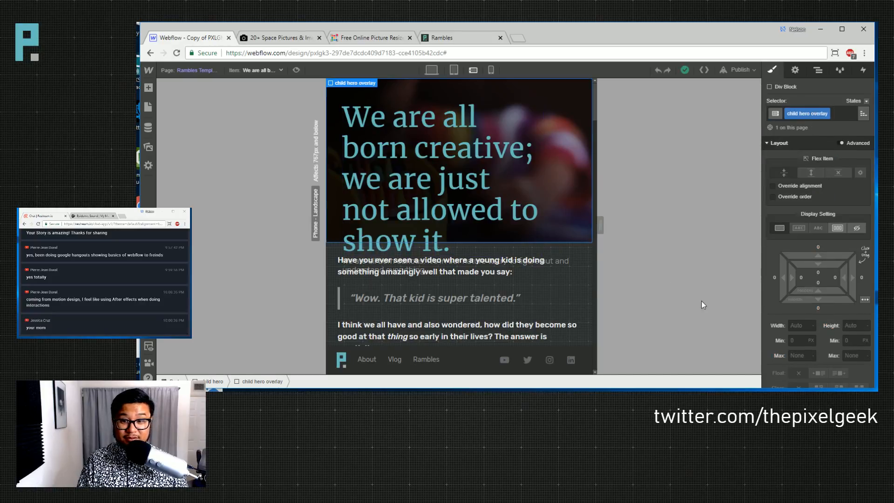
- Select the Rambles Template hero heading via the child hero section
click(817, 69)
click(804, 148)
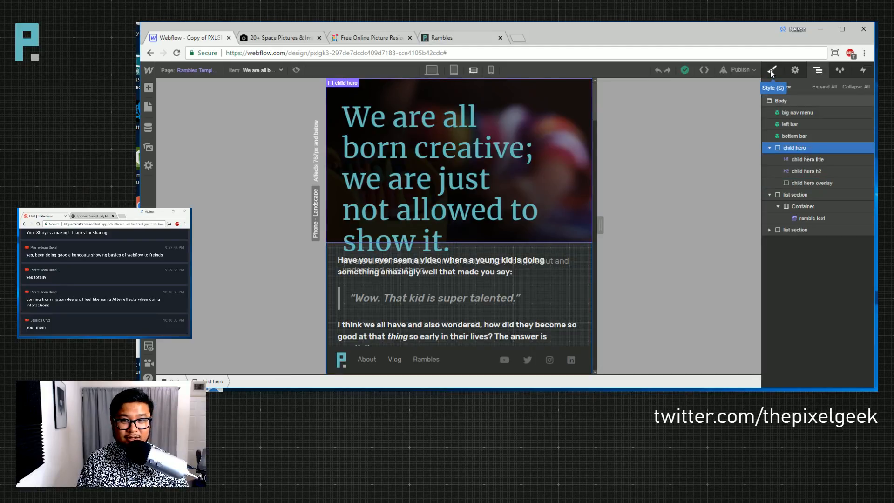
click(771, 70)
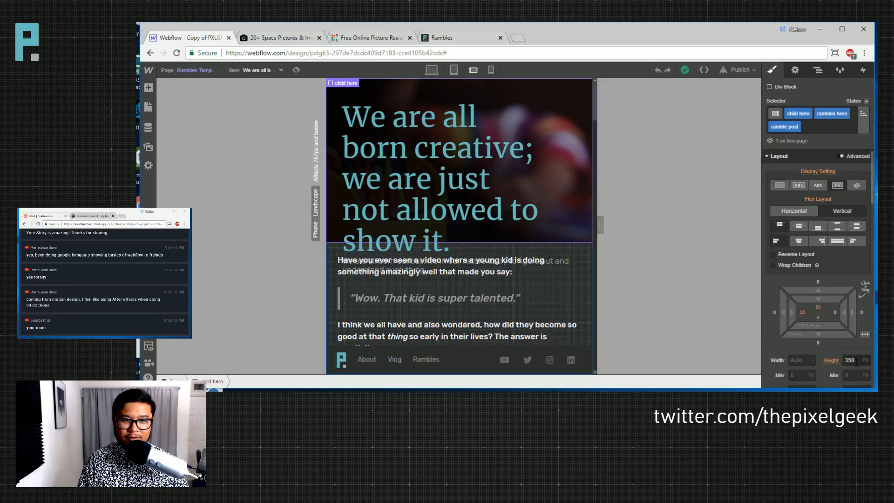
click(502, 212)
scroll(805, 275, down, 3)
click(806, 261)
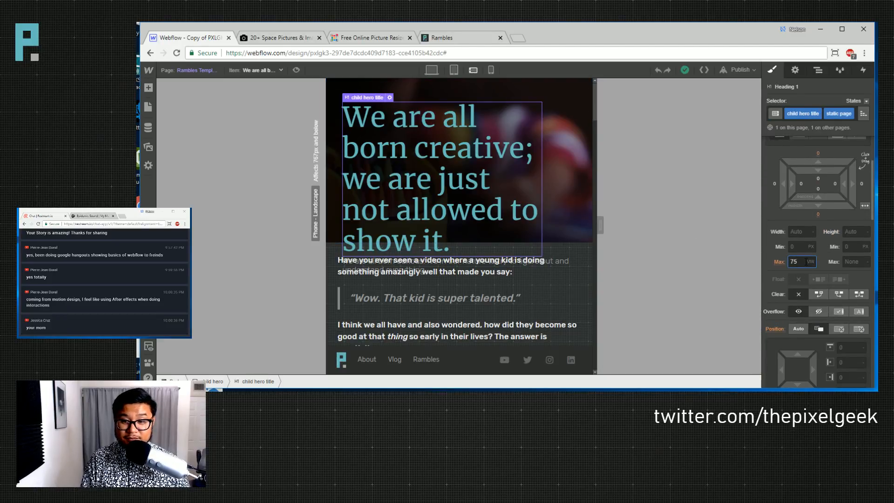
scroll(803, 289, down, 4)
- Lower the hero heading to 9.5 VW font size with 10.75 VW line height
click(796, 313)
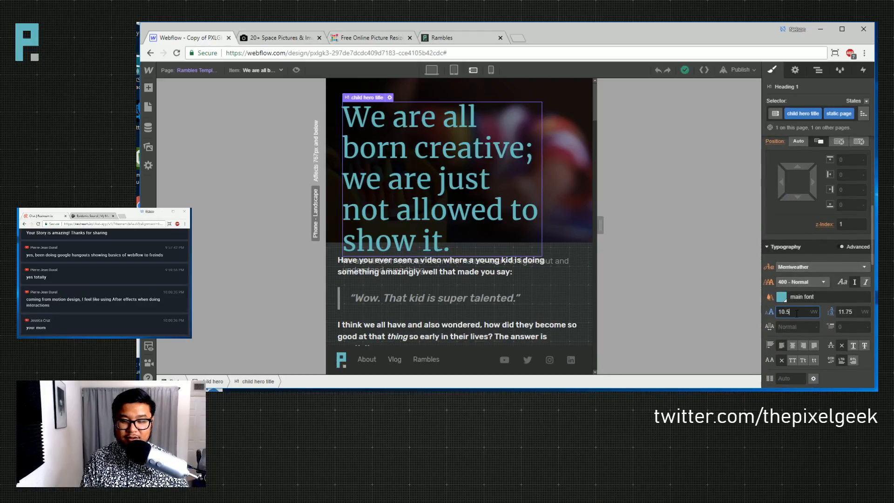
key(Down)
key(Tab)
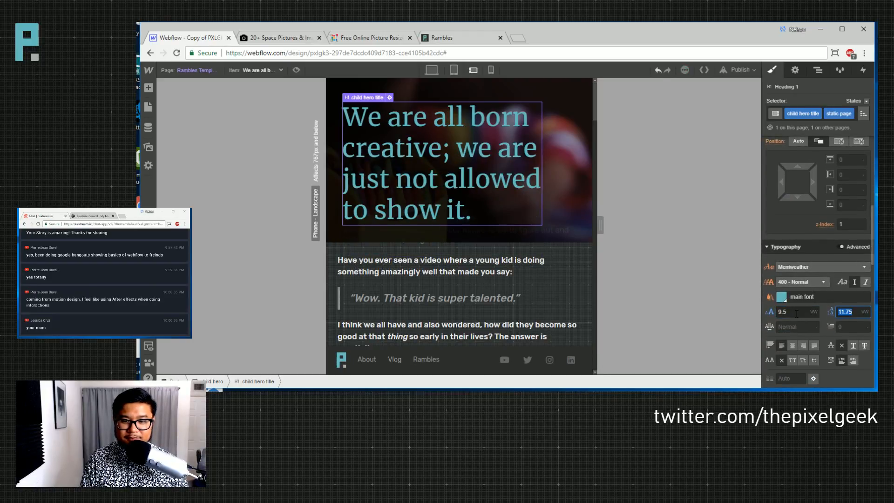
key(Down)
key(Down)
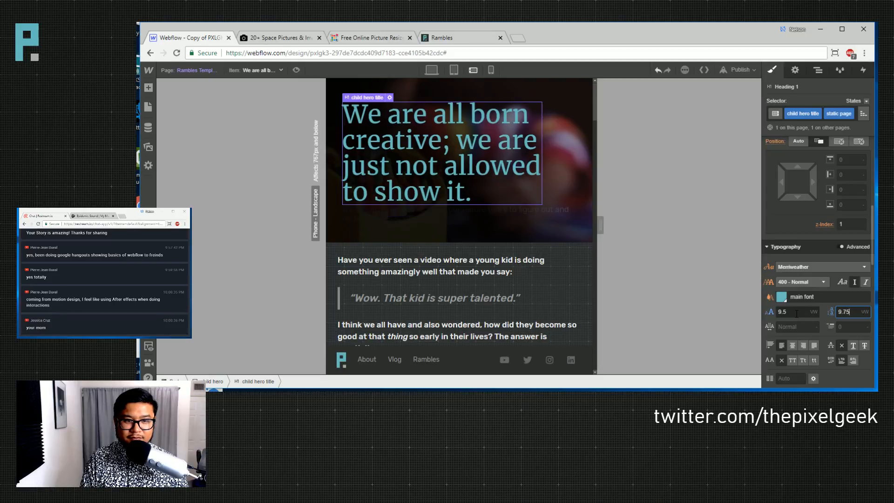
key(Up)
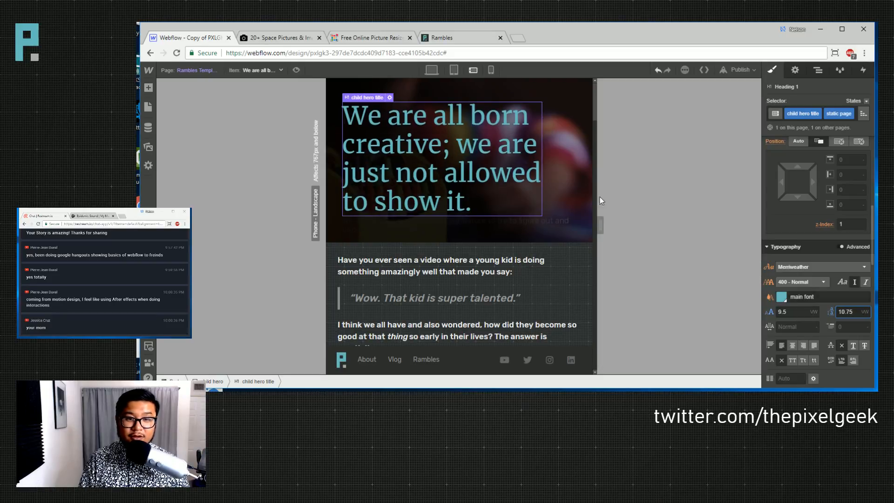
click(577, 144)
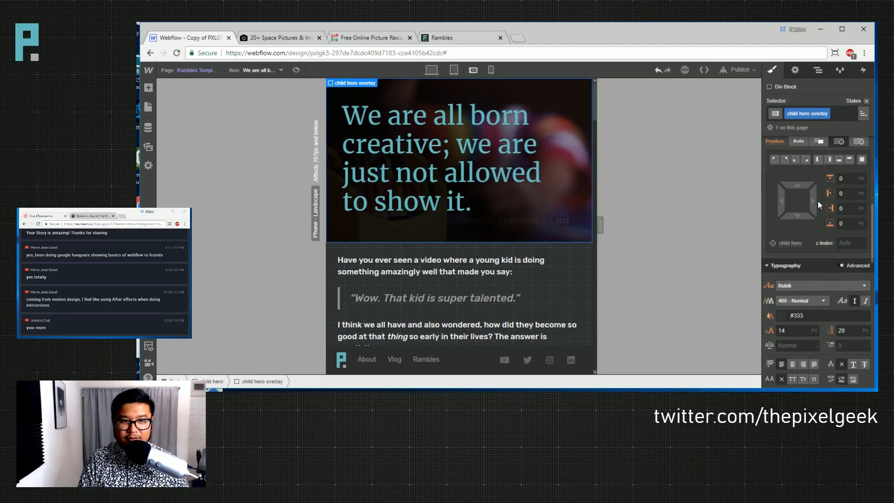
key(Up)
- Give the child hero rambles hero combination auto height and a 350 minimum height
scroll(855, 280, up, 5)
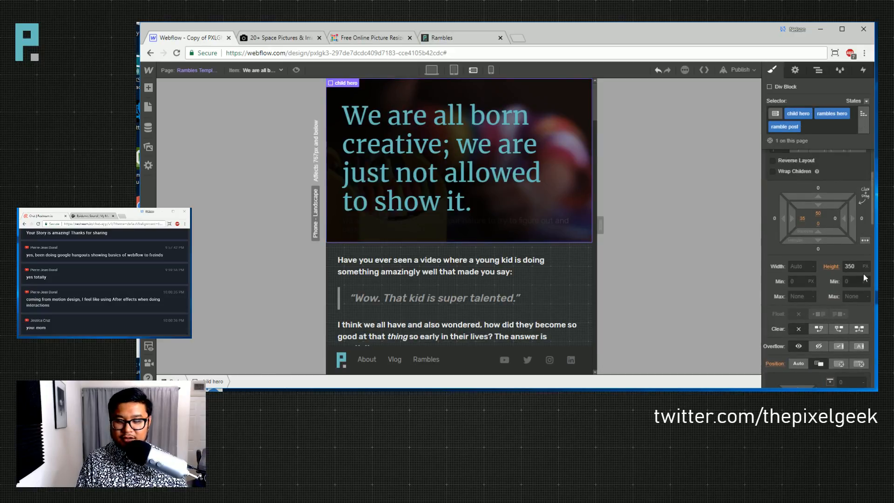
click(866, 131)
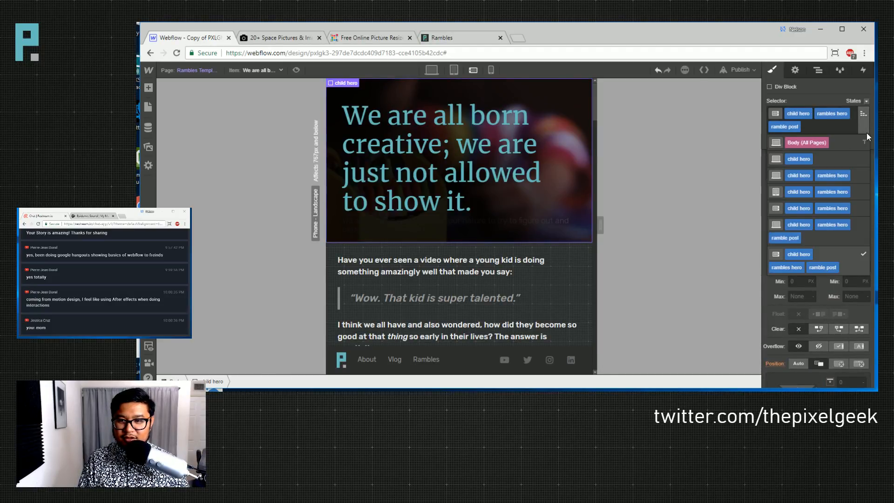
click(854, 208)
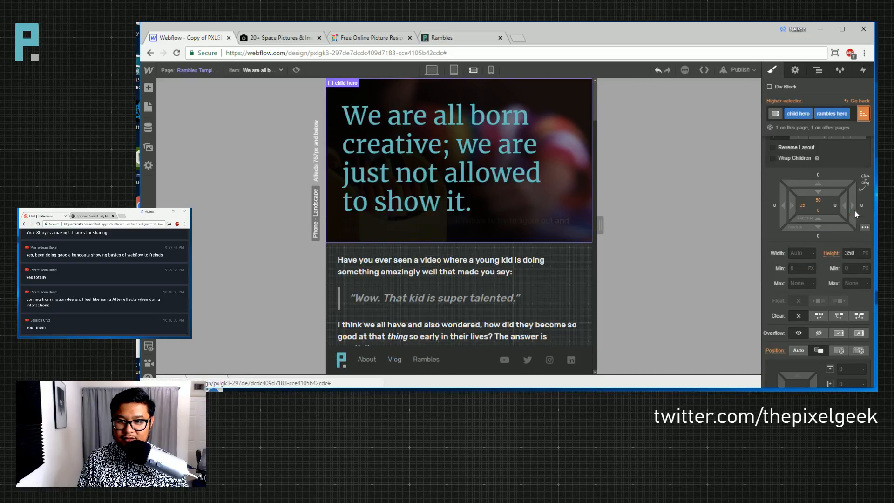
click(866, 252)
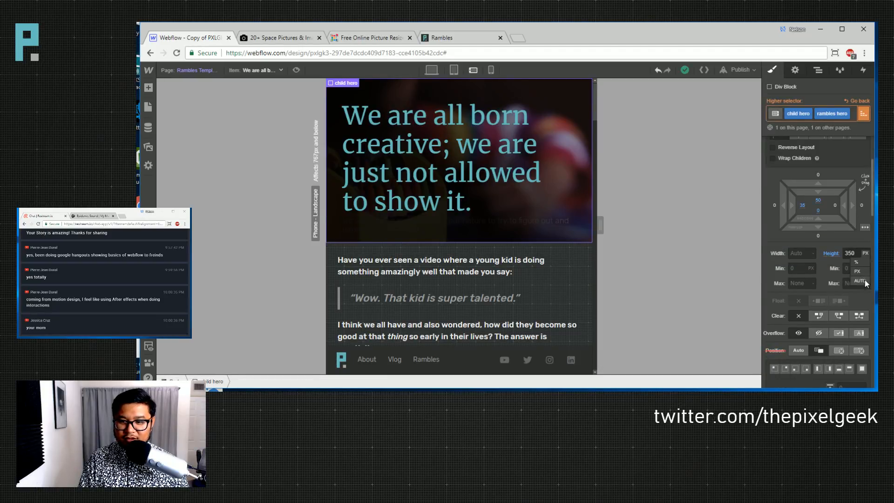
click(865, 281)
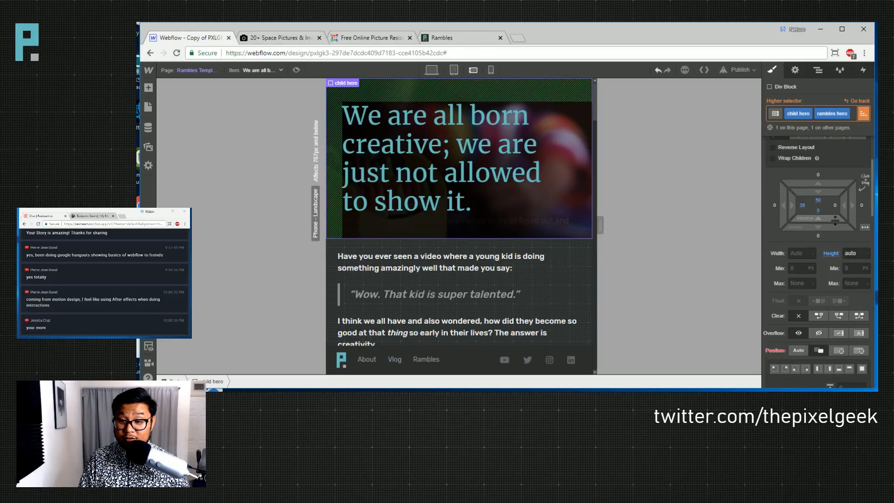
click(852, 269)
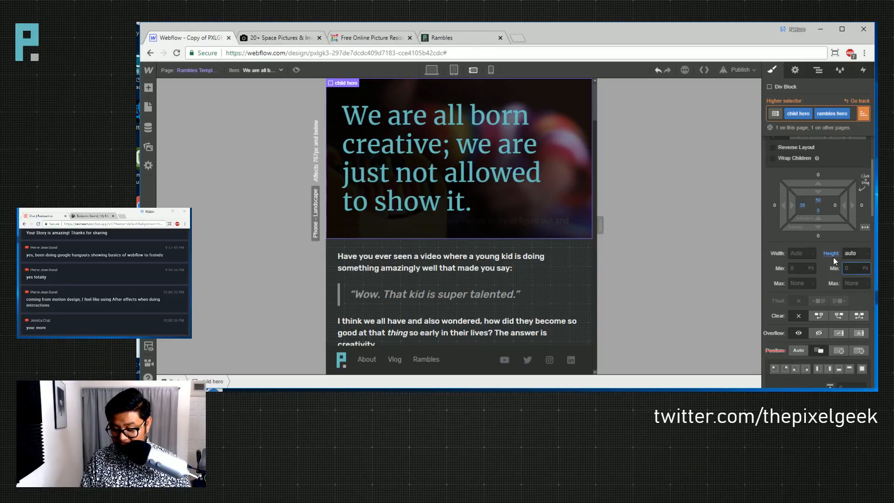
key(Return)
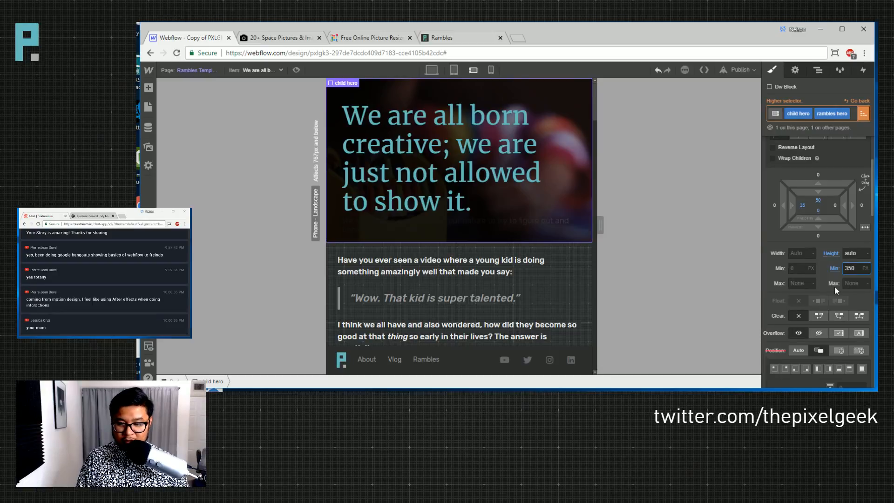
- Add 50 px of bottom padding to the child hero block
click(818, 210)
text(50)
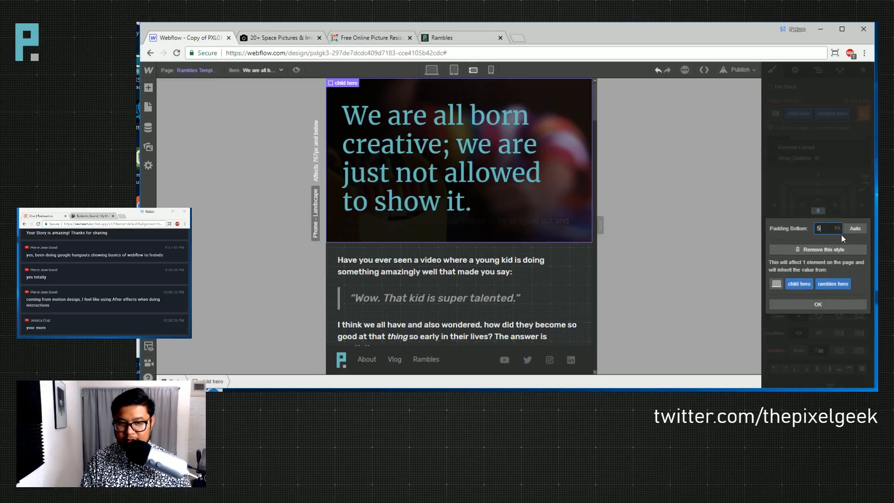
key(Return)
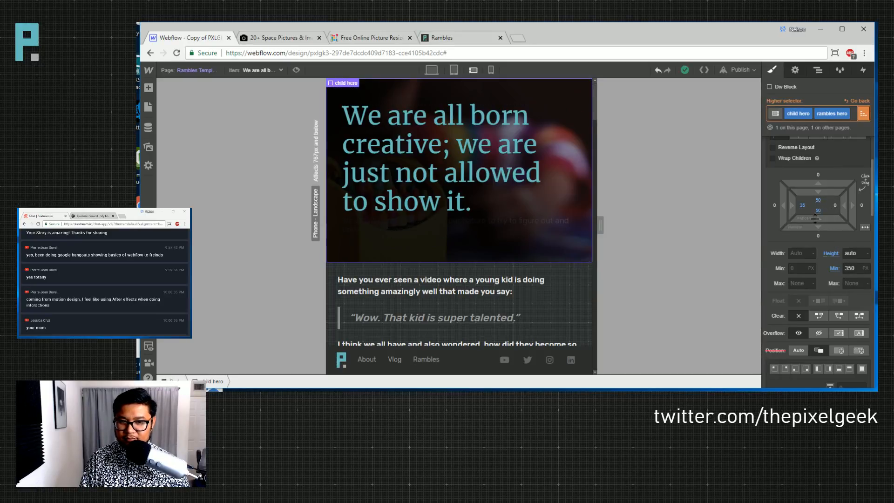
- Load the 'Comparing yourself to others' item and select its child hero title
click(452, 165)
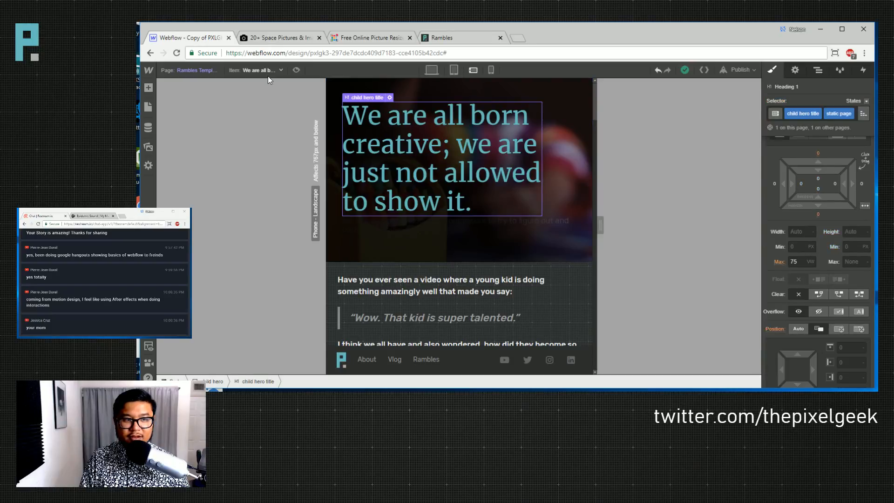
click(264, 71)
click(254, 129)
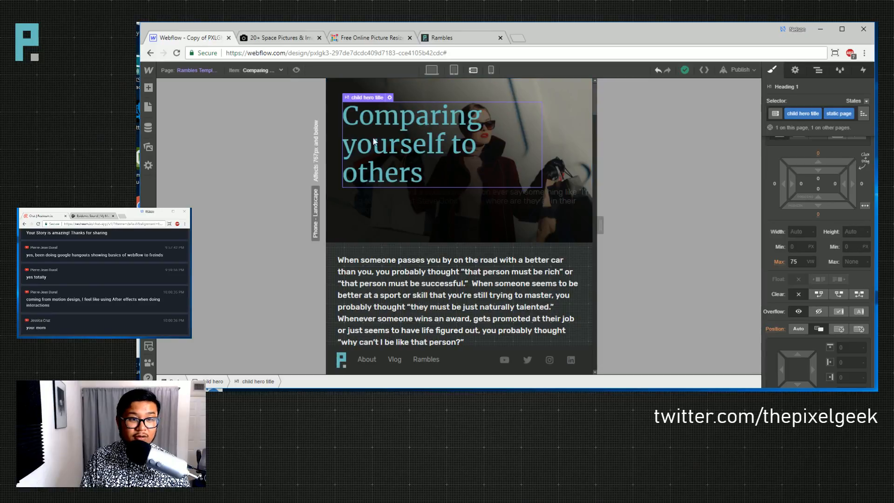
click(516, 192)
click(818, 70)
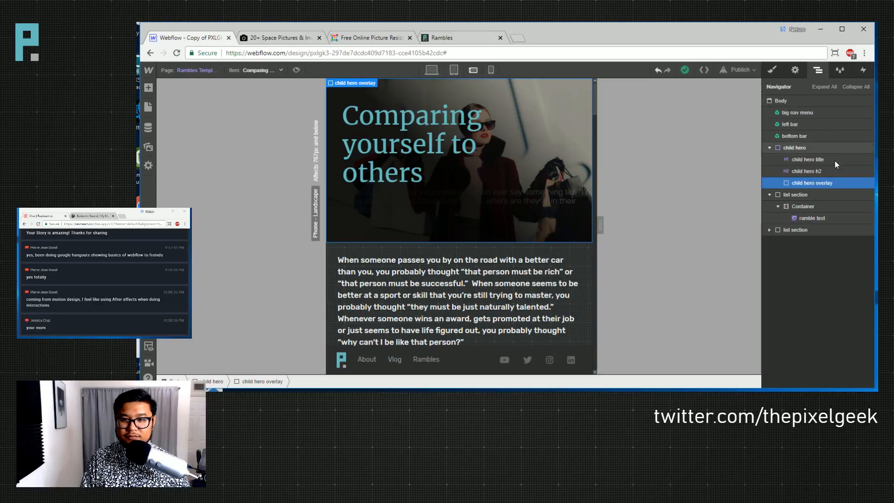
key(s)
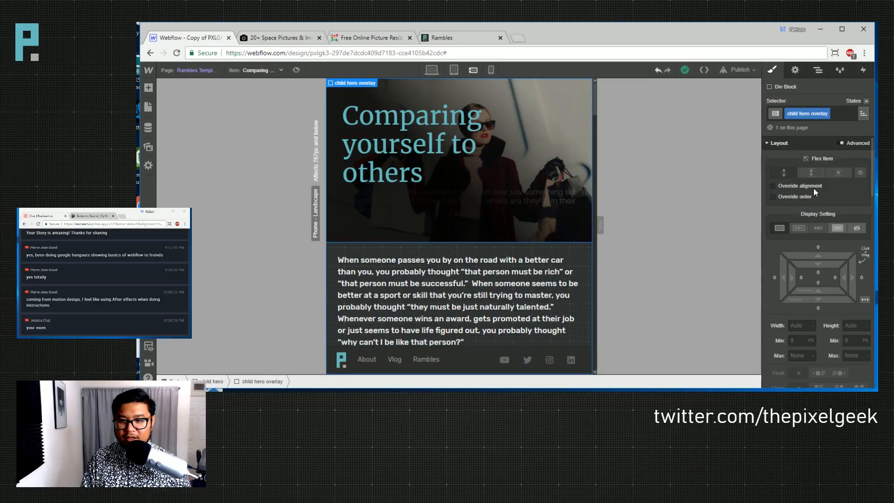
key(z)
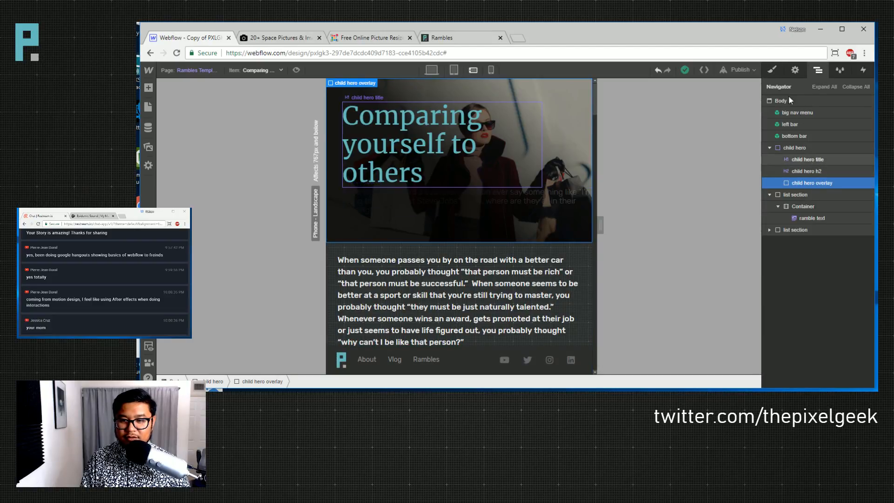
click(807, 159)
click(771, 70)
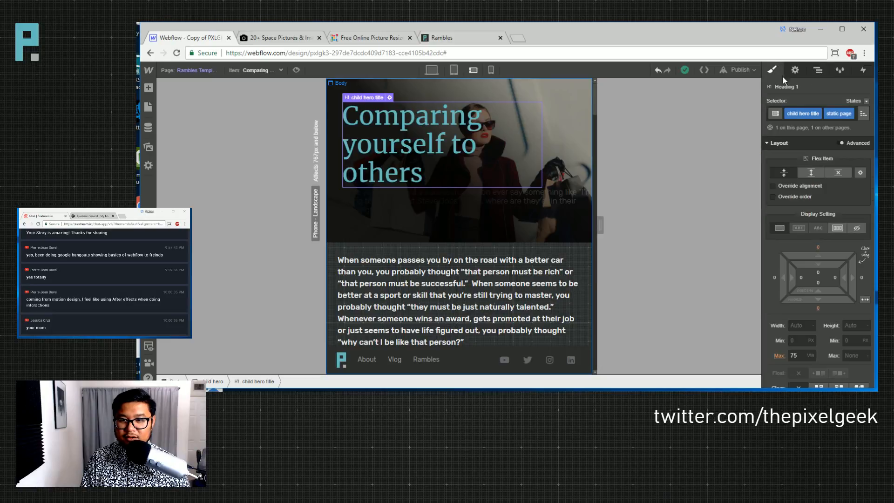
click(451, 74)
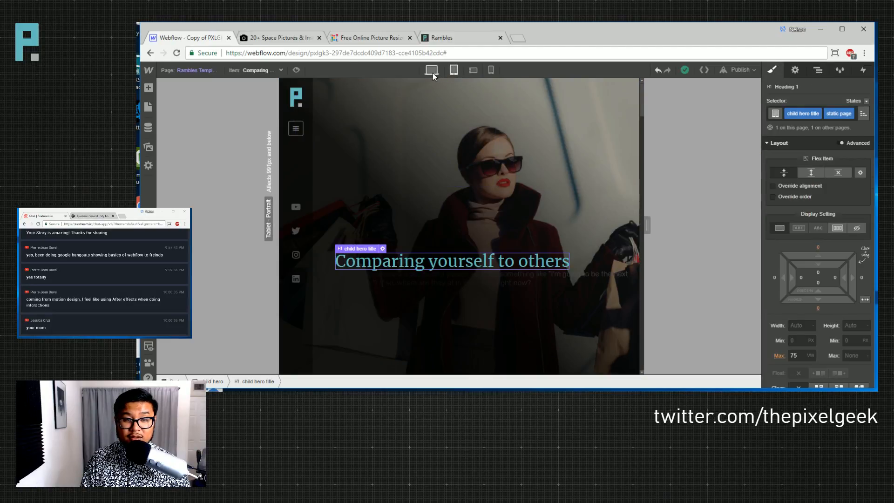
click(432, 71)
scroll(815, 233, down, 2)
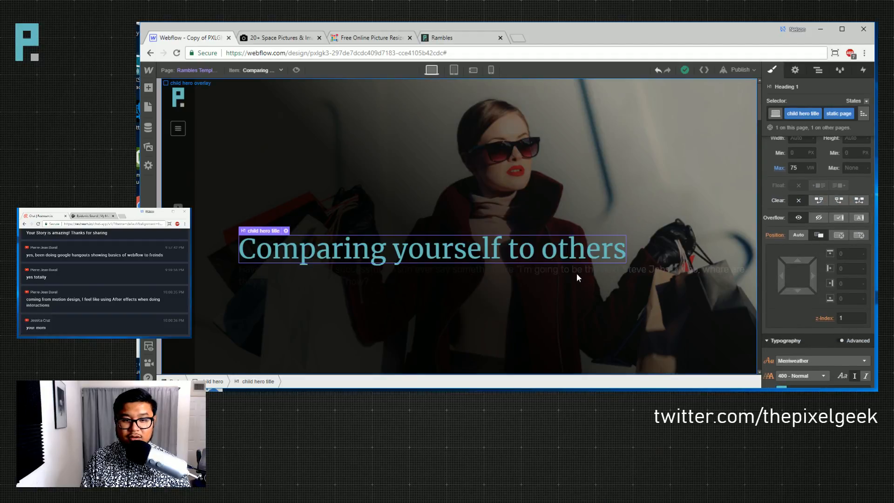
- Add 10 px of bottom margin below the hero title
click(627, 269)
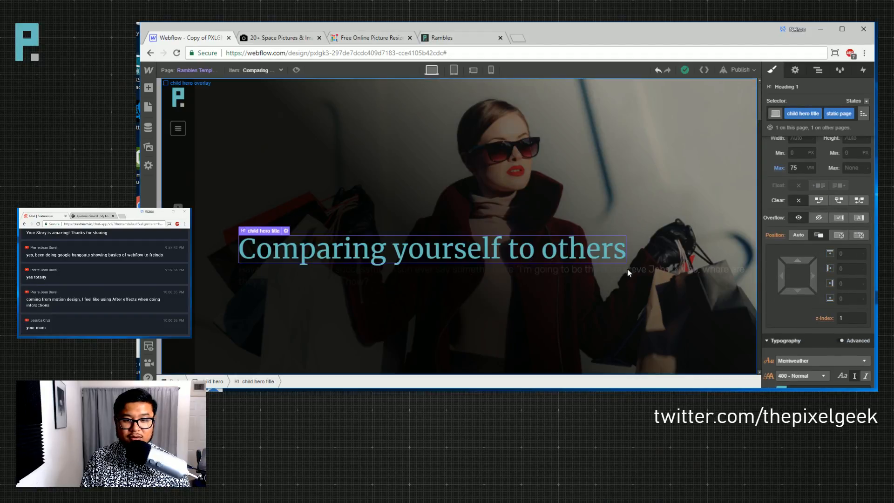
click(817, 70)
click(806, 171)
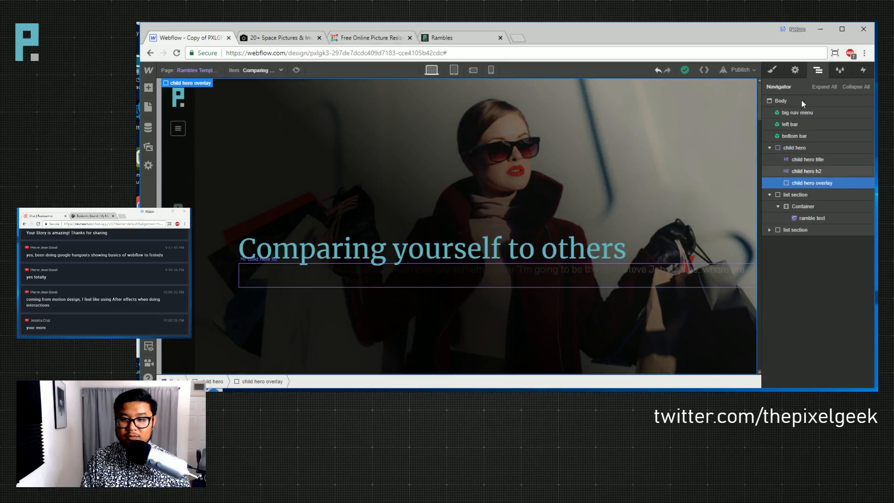
click(773, 71)
scroll(811, 319, down, 3)
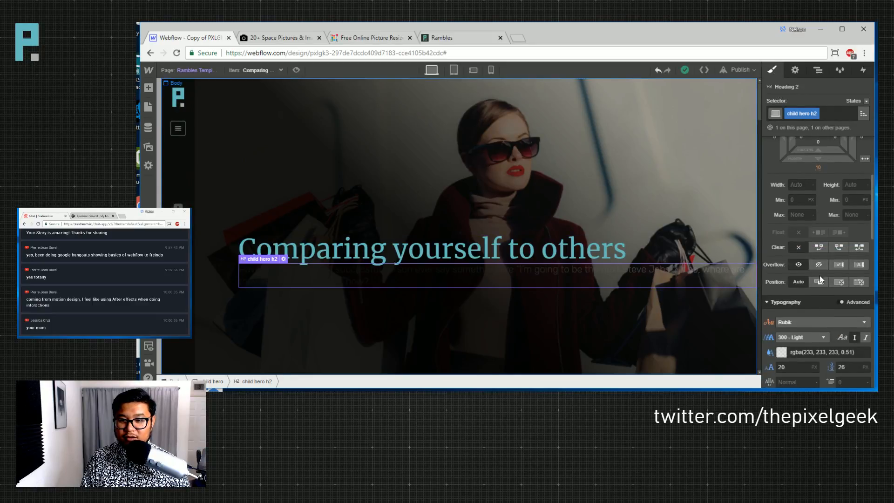
scroll(832, 294, down, 2)
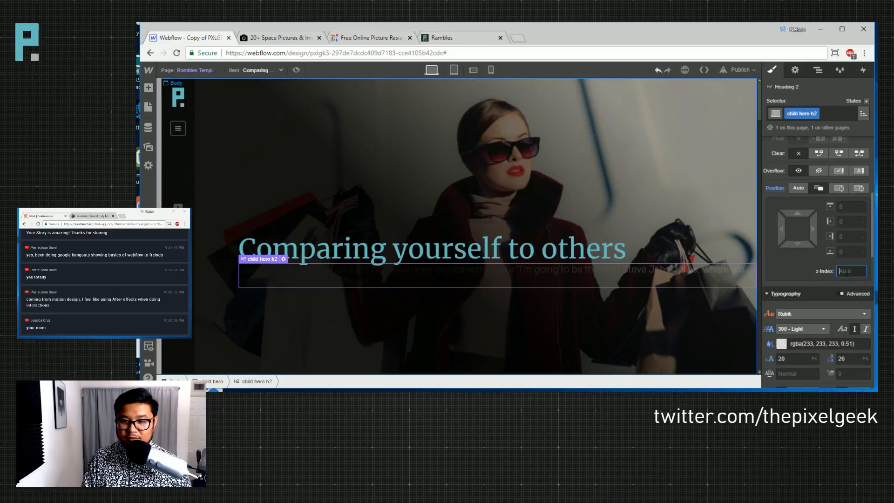
click(463, 146)
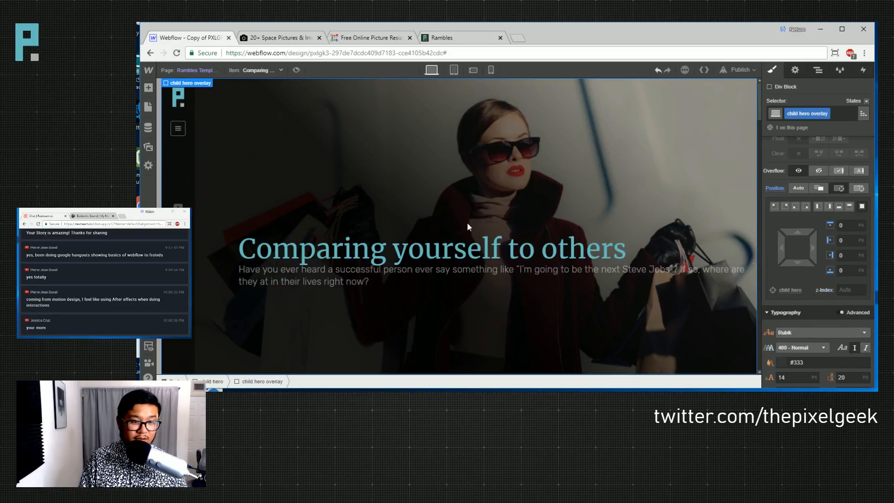
click(448, 245)
scroll(800, 250, up, 3)
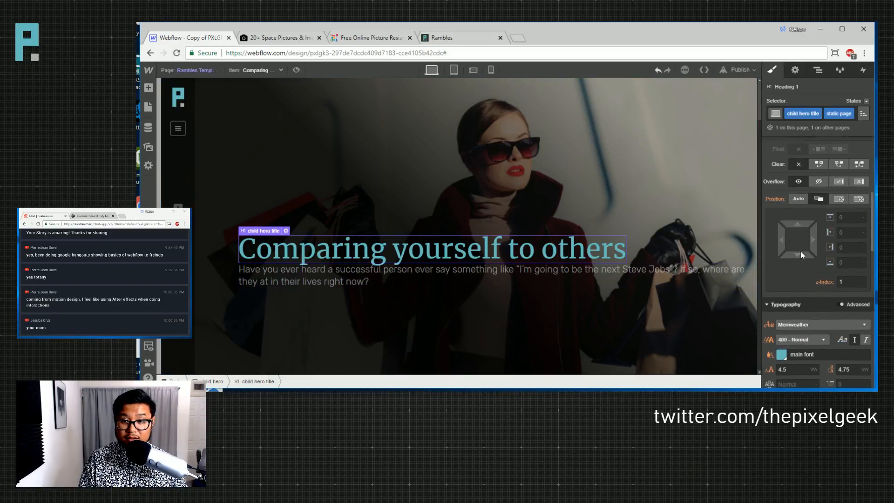
drag(823, 205, 821, 220)
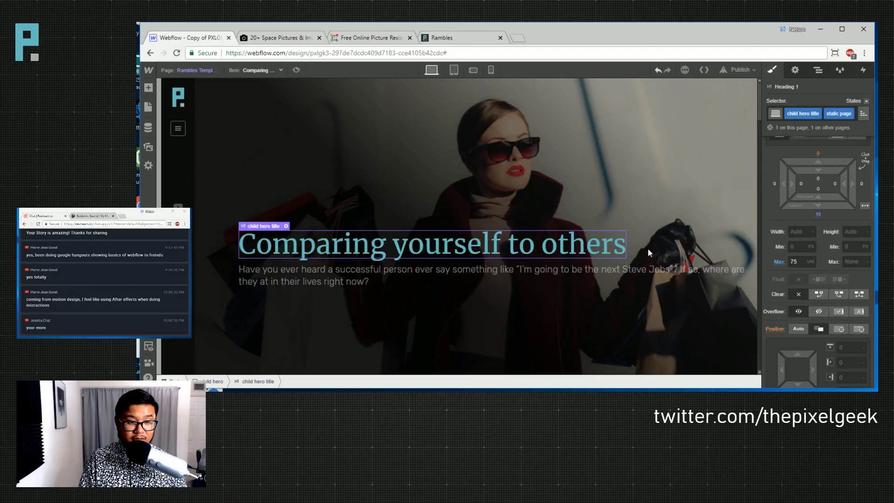
- Cap the child hero h2 subtitle's max width at 50 VW
click(345, 274)
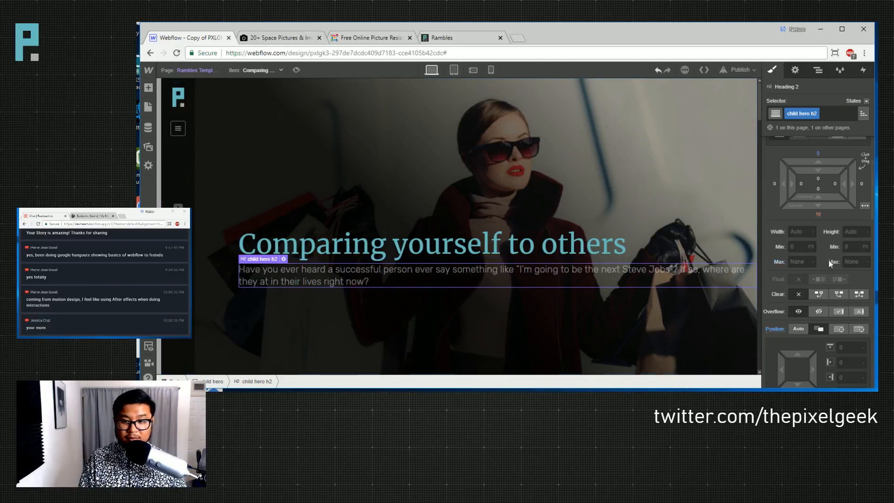
click(794, 261)
text(75vw)
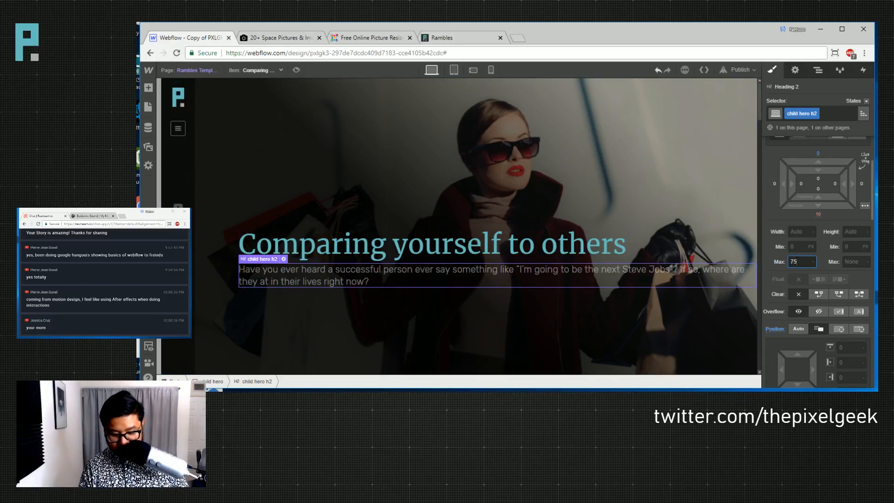
key(BackSpace)
key(BackSpace)
text(45)
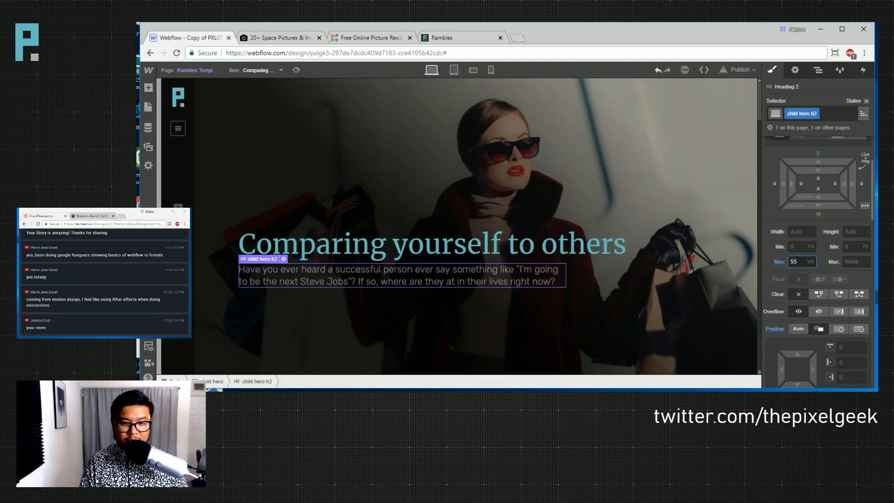
key(Up)
key(Up)
key(Up)
key(Up)
key(Up)
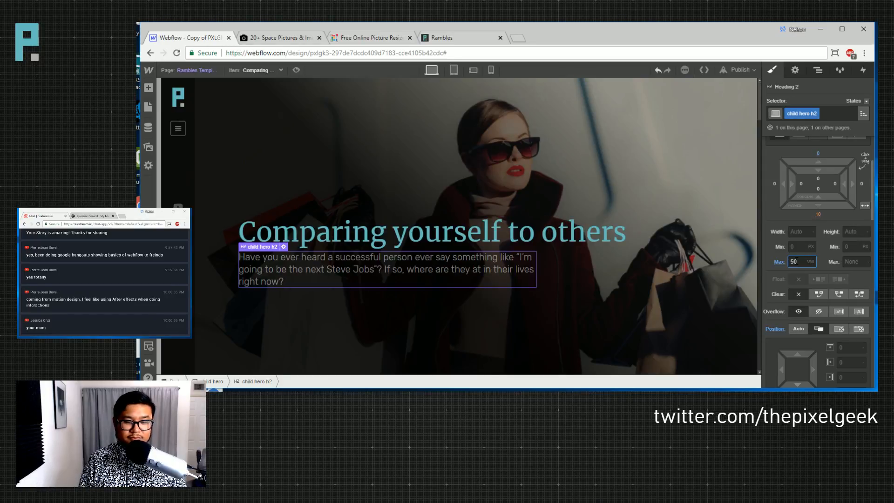
click(255, 71)
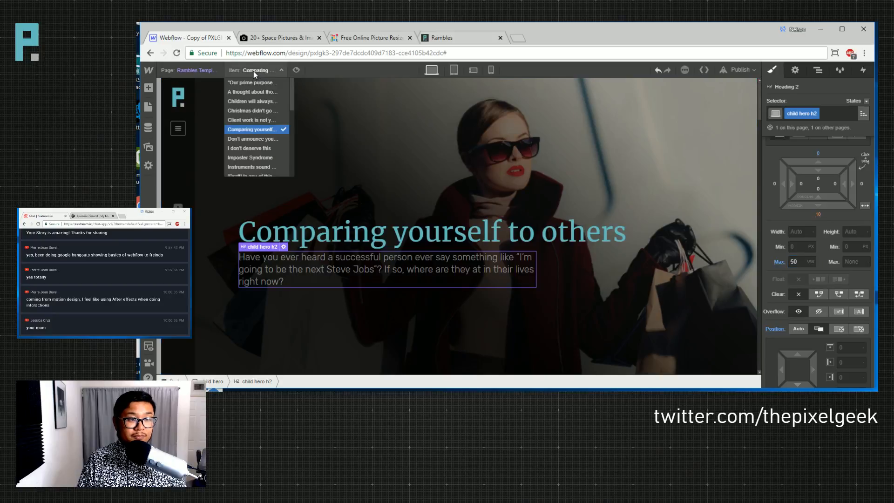
- Load the Baby on board stickers item into the template and switch to phone landscape
click(259, 120)
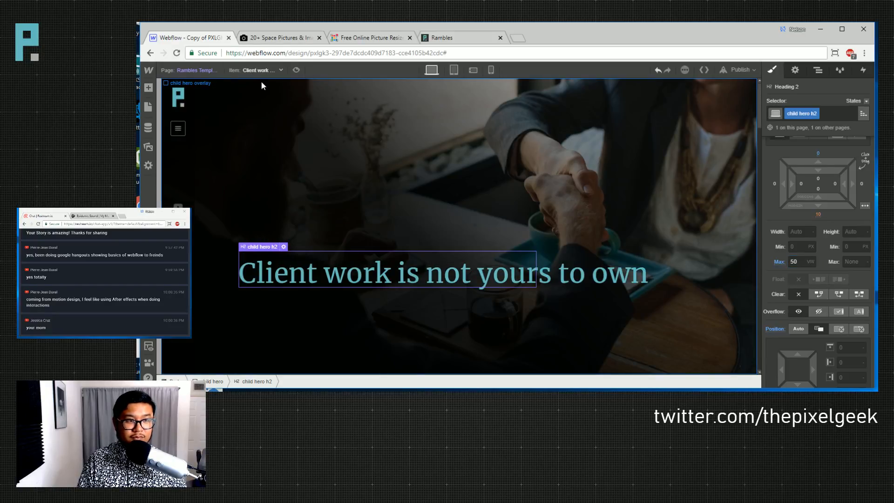
click(255, 70)
click(252, 96)
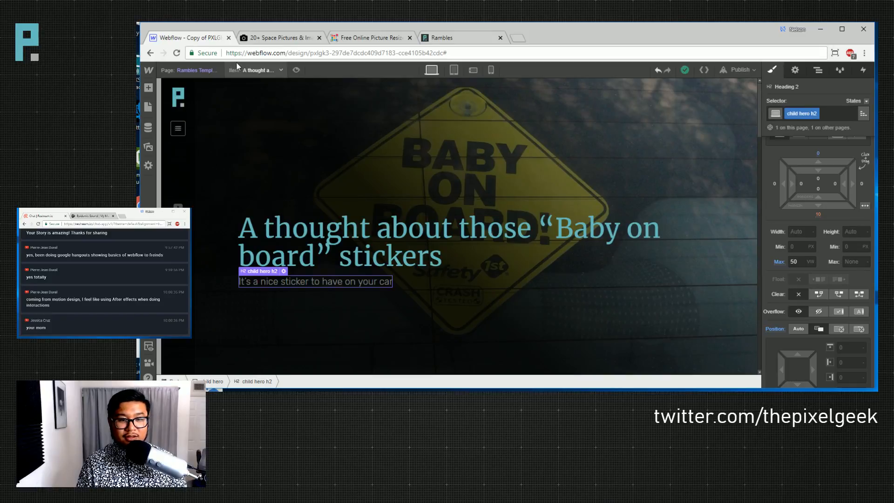
click(452, 71)
click(469, 72)
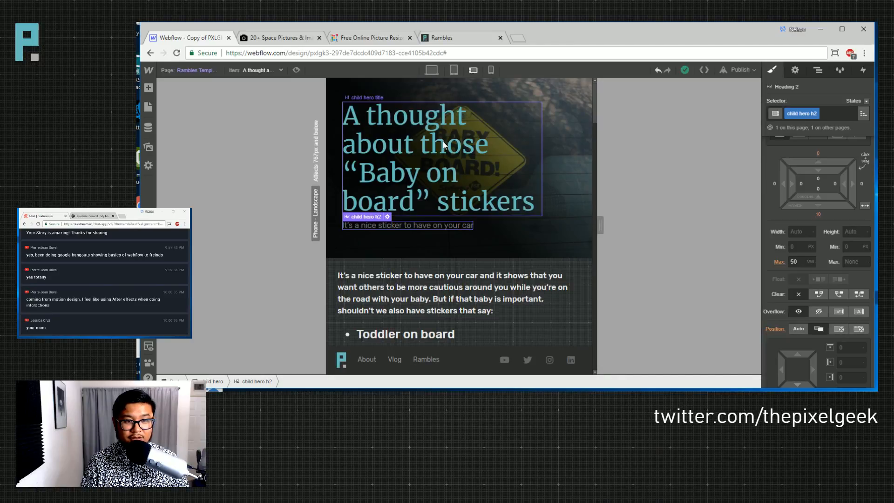
- Give the hero title an 85 VW max width, smaller font, and 8.75 VW line height, then preview phone portrait
click(443, 148)
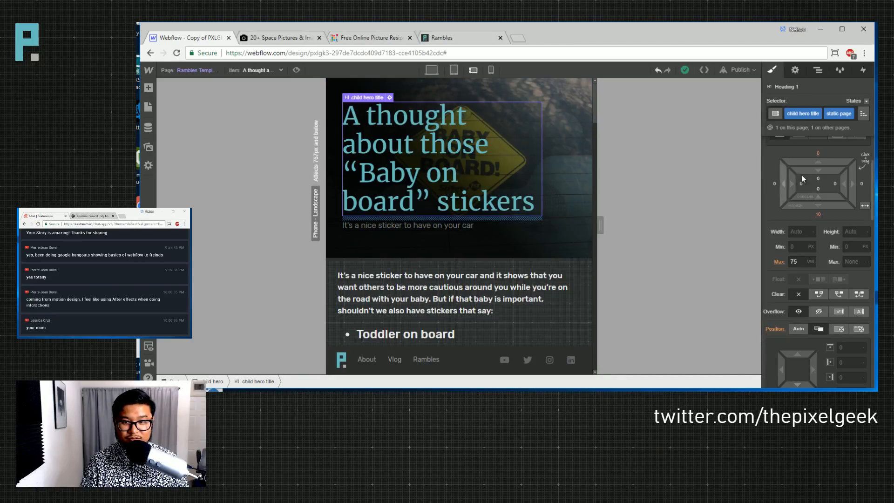
double_click(794, 262)
text(95)
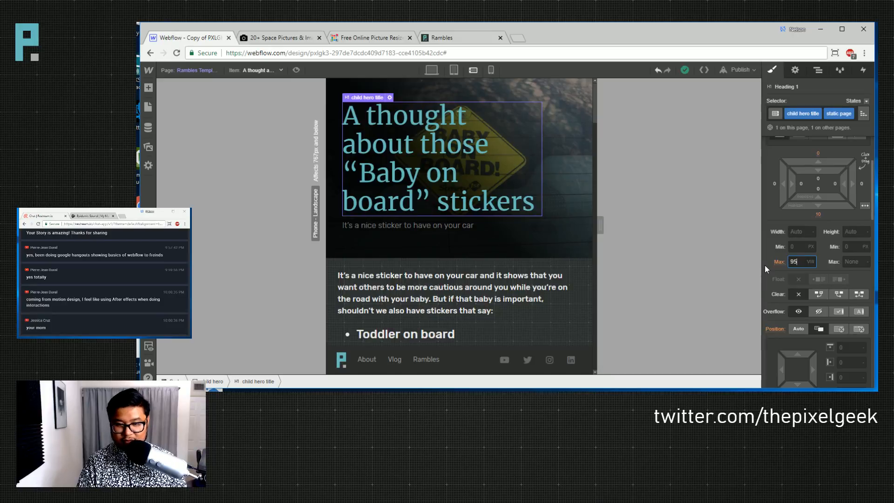
key(Down)
key(Down)
key(Down)
key(Down)
key(Down)
key(Down)
key(Down)
key(Down)
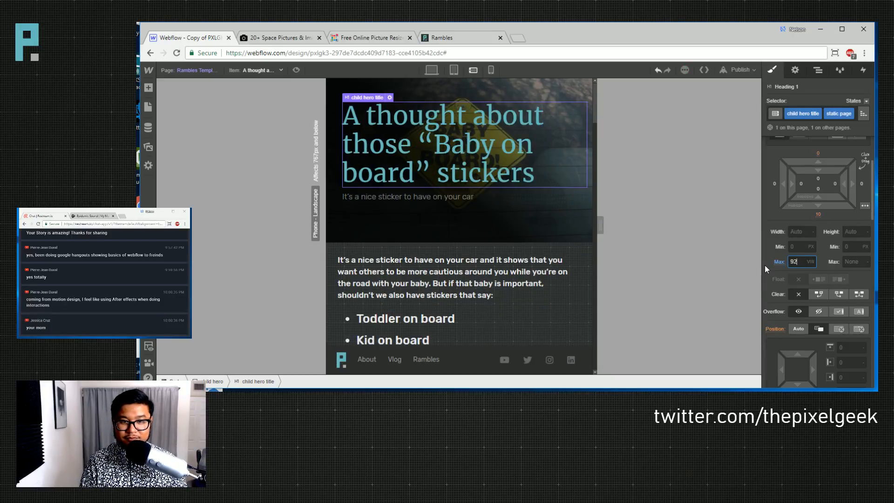
key(Down)
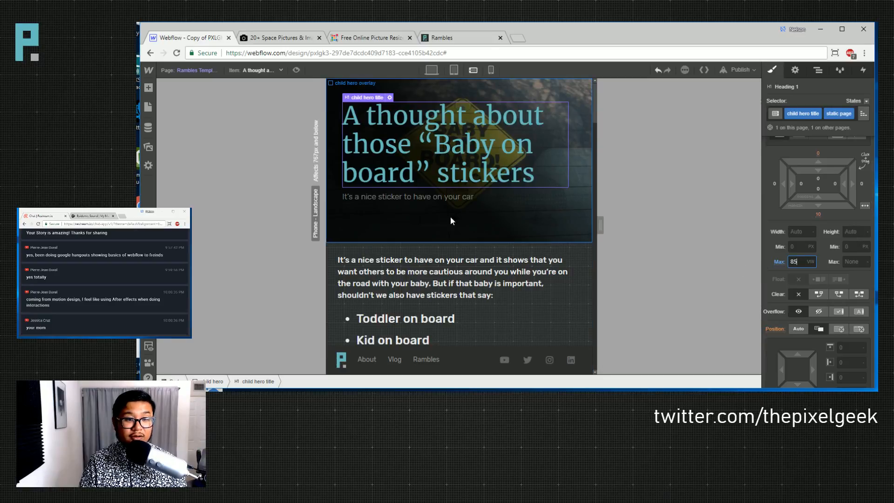
scroll(812, 261, down, 4)
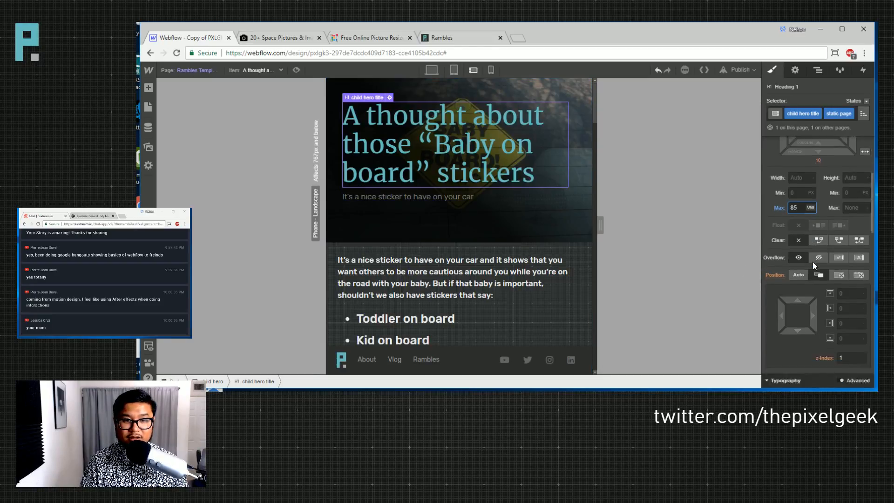
click(800, 312)
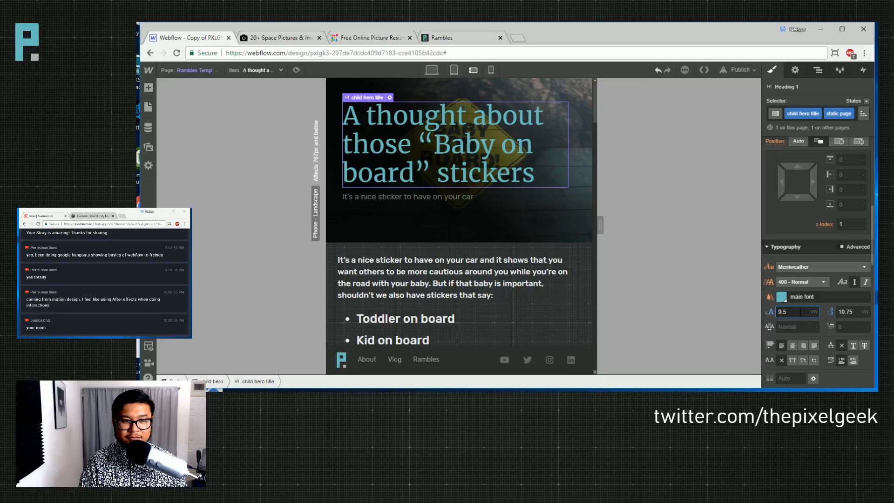
key(Down)
key(Tab)
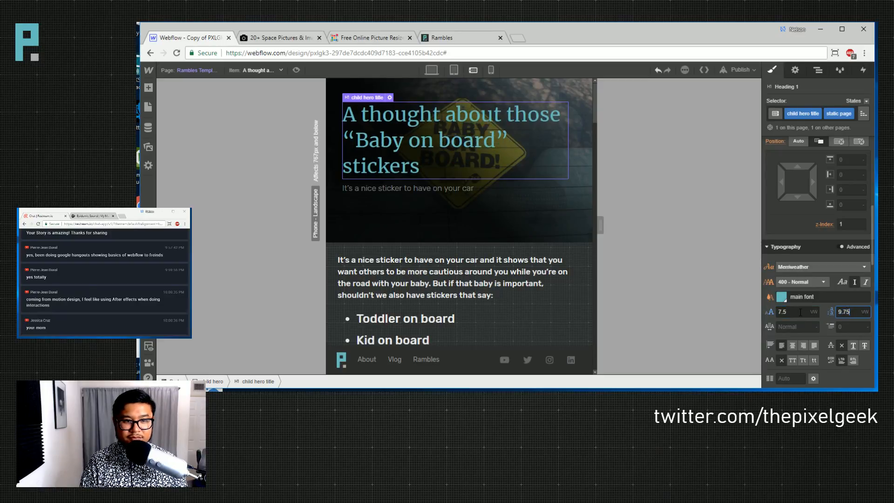
text(8.75)
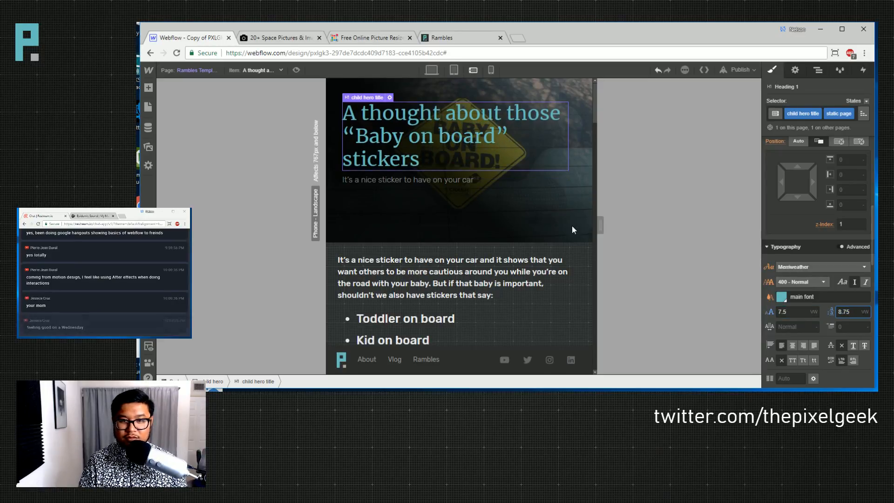
click(487, 228)
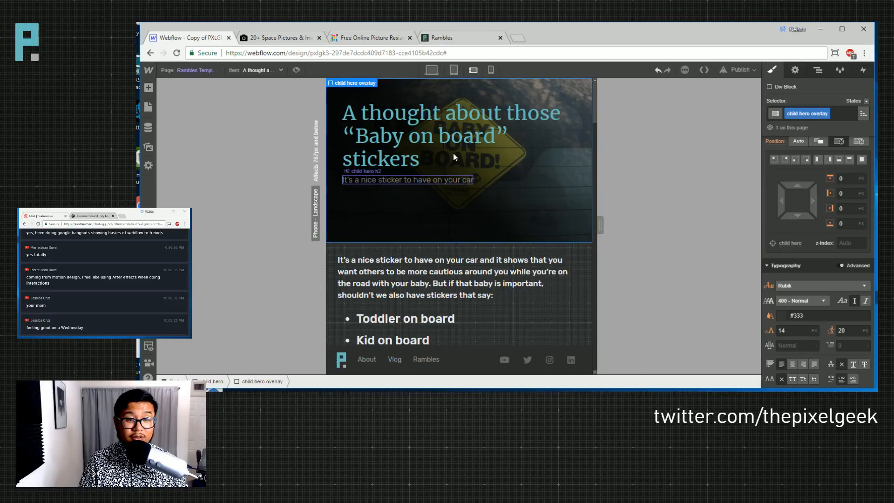
click(490, 70)
- Set the post title to 9.5 VW font size with 12.75 line height
click(429, 158)
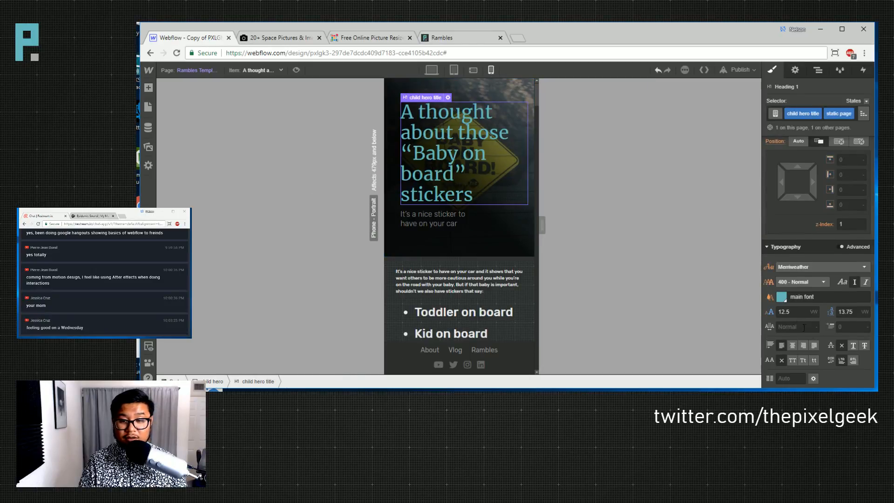
click(791, 313)
key(Down)
key(Down)
key(Down)
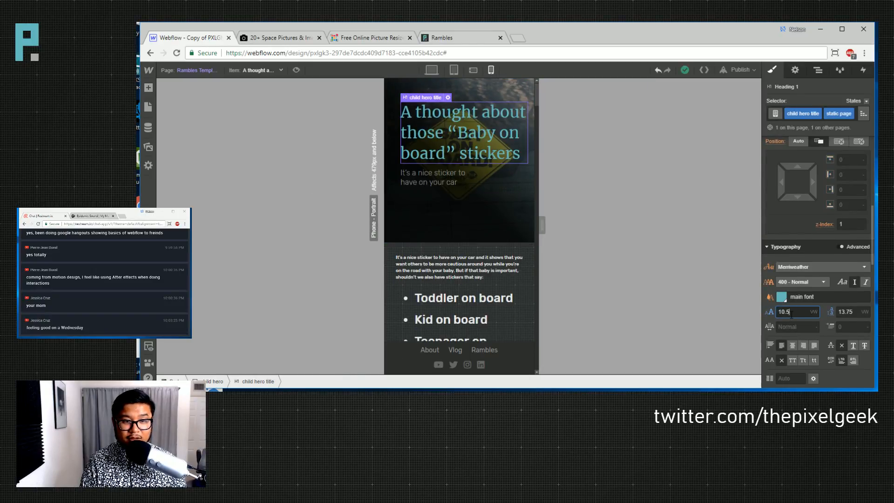
key(Tab)
key(Down)
key(Down)
key(Down)
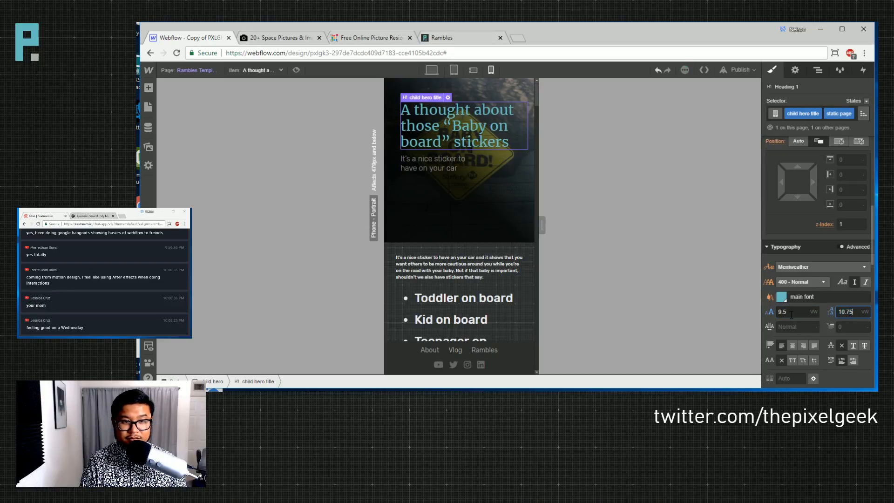
key(Up)
key(Up)
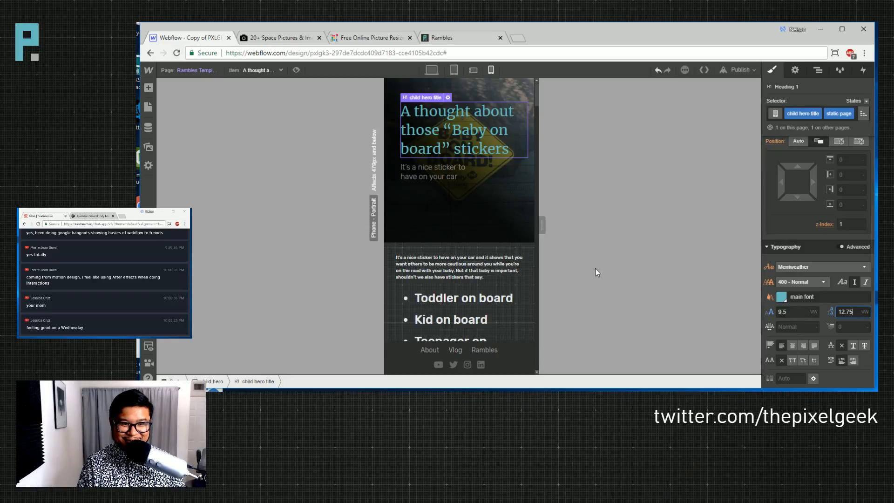
- Set the subtitle's max width to none and its width to auto
click(426, 178)
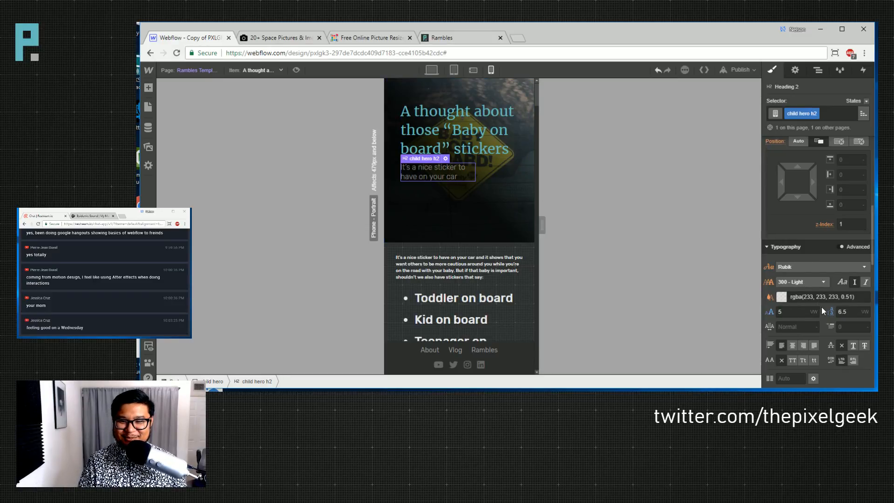
scroll(790, 311, up, 3)
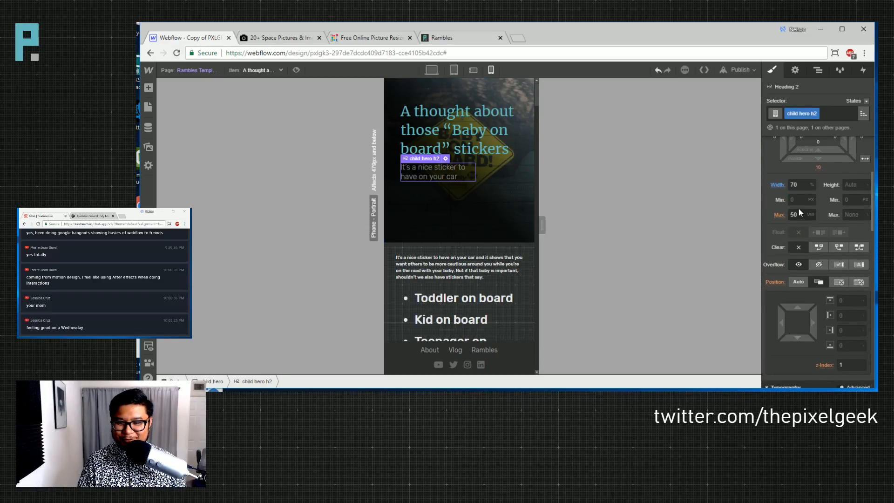
drag(800, 184, 776, 182)
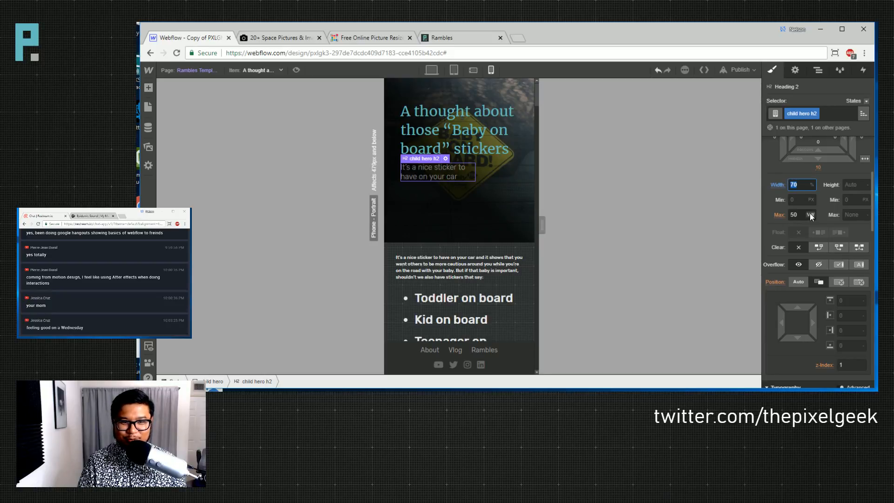
text(90)
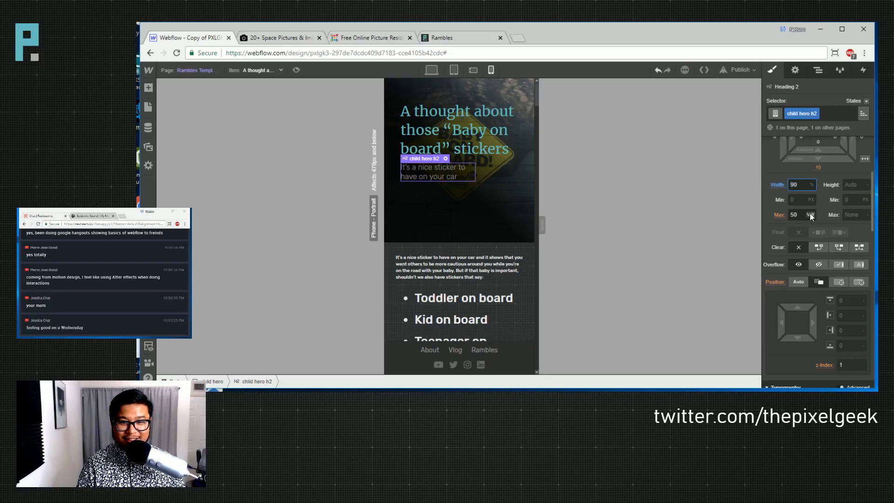
click(809, 215)
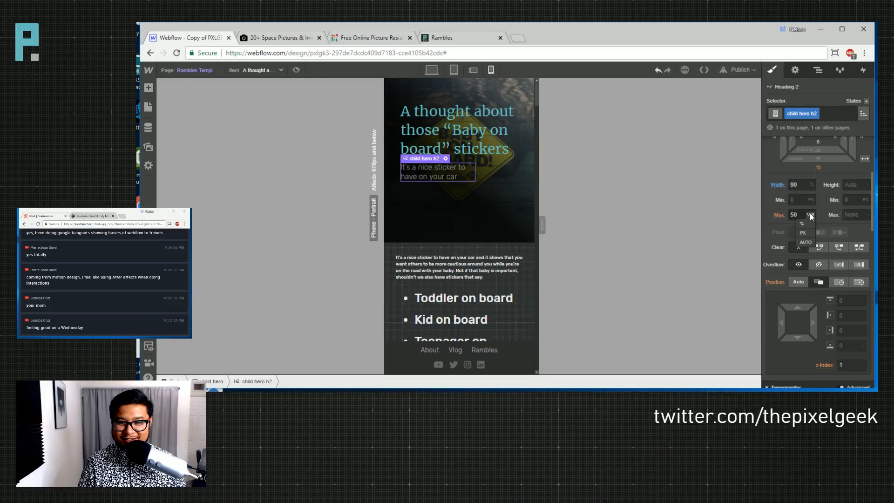
drag(800, 215, 784, 214)
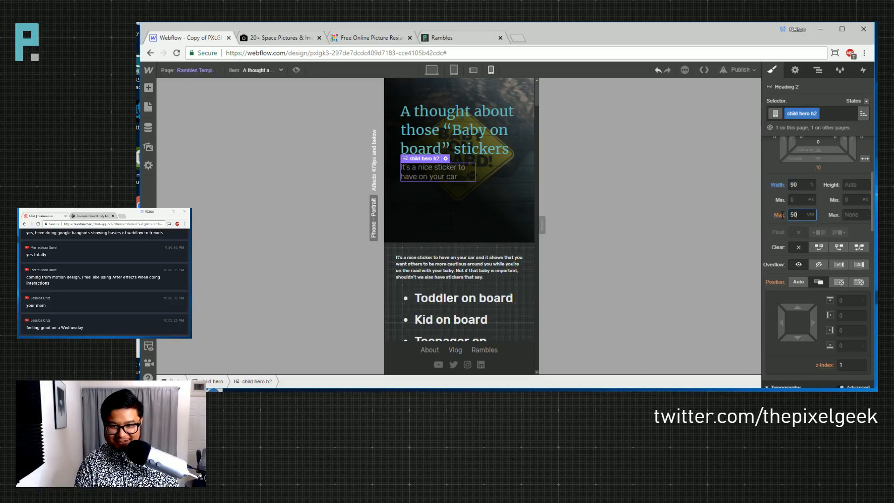
text(none)
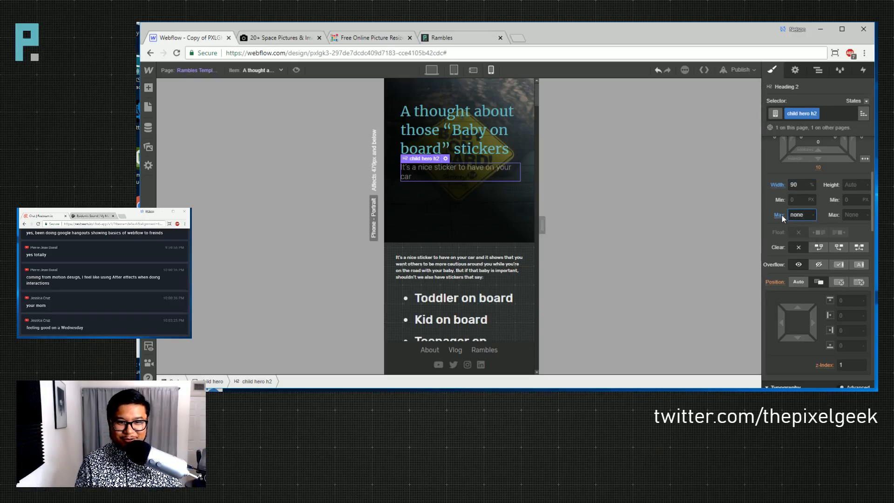
click(786, 184)
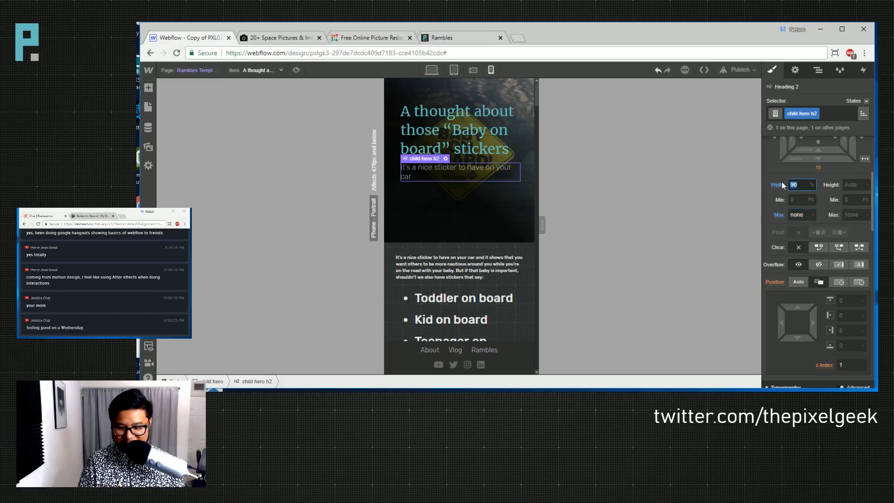
text(auto)
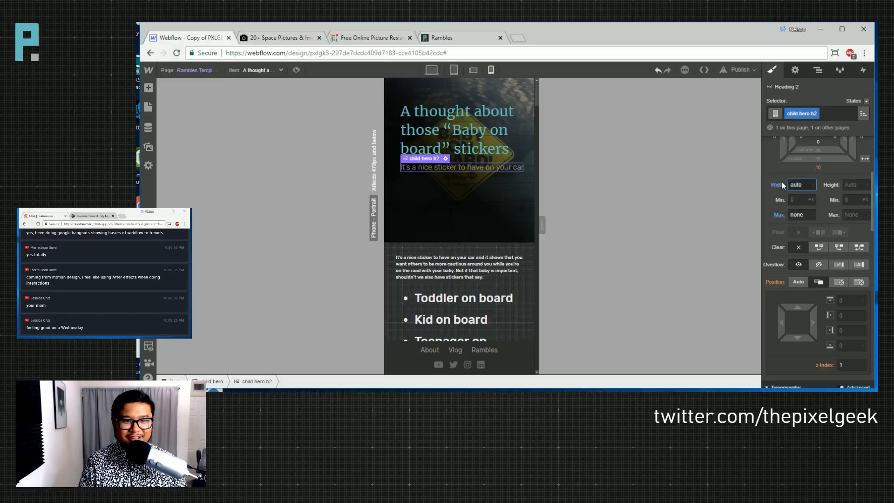
click(457, 211)
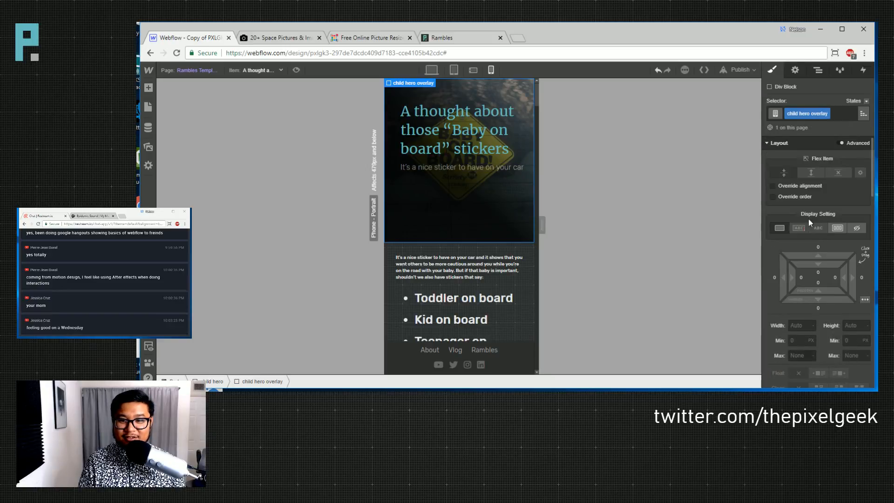
- Set the hero's left padding to 25 px and the post title line height to 11.75
click(215, 381)
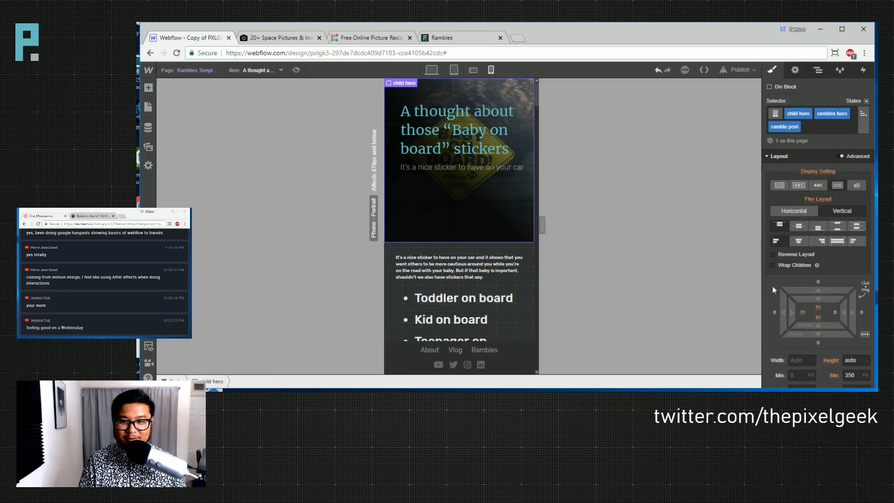
drag(791, 316, 770, 317)
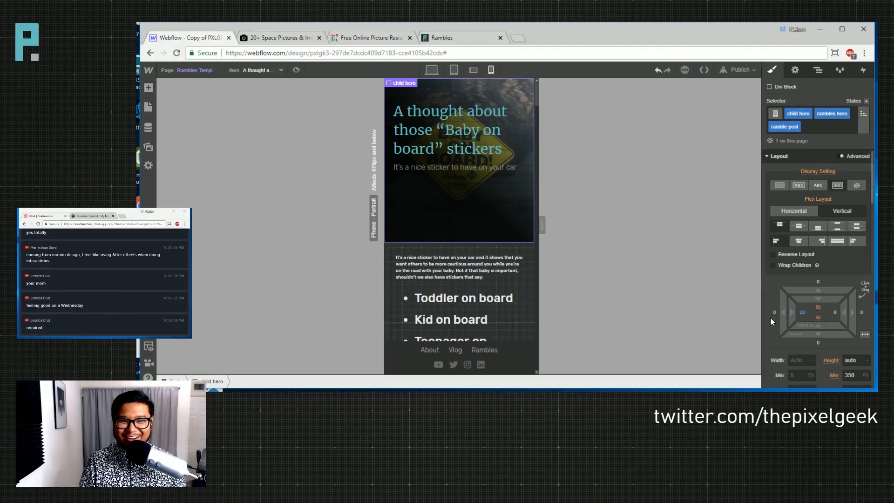
drag(796, 314, 799, 319)
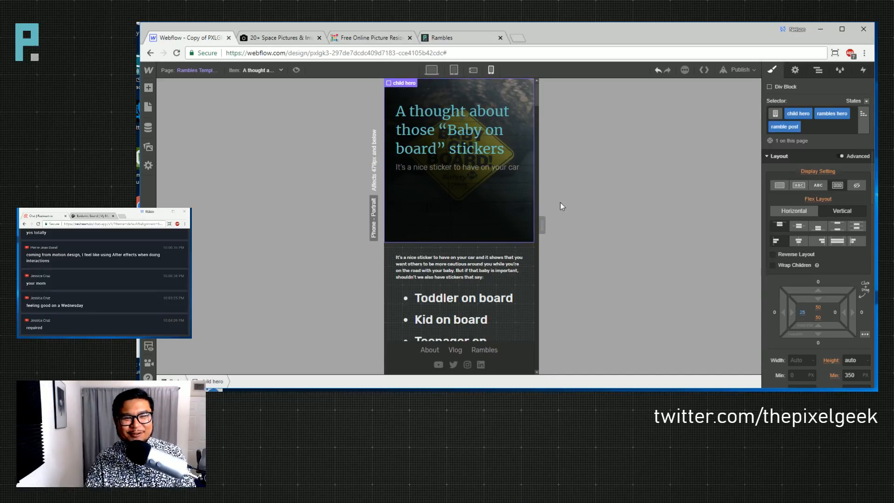
click(479, 132)
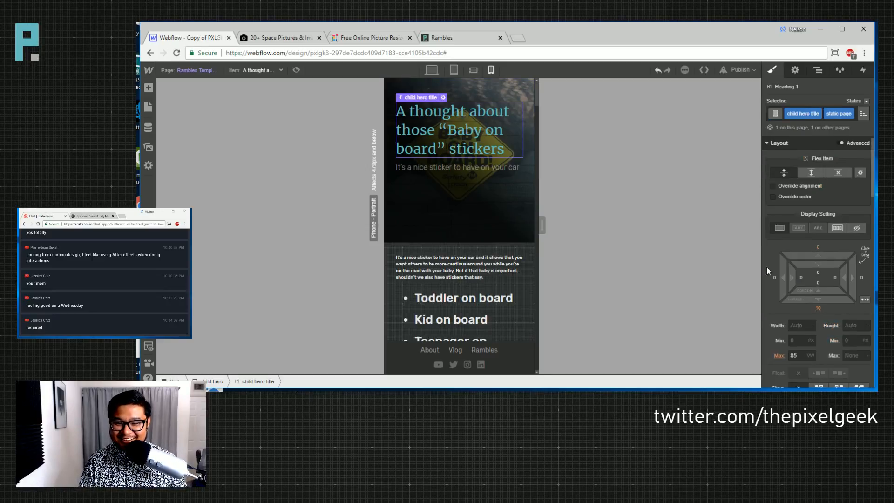
scroll(808, 320, down, 3)
scroll(809, 325, down, 3)
click(834, 265)
key(Down)
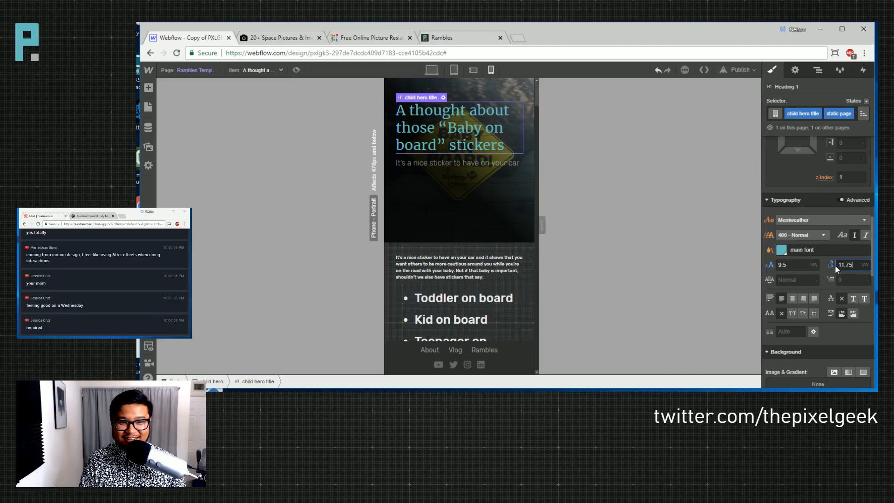
- Check the phone landscape and portrait previews, then open the Projects page
click(492, 222)
scroll(477, 244, down, 2)
scroll(475, 226, up, 2)
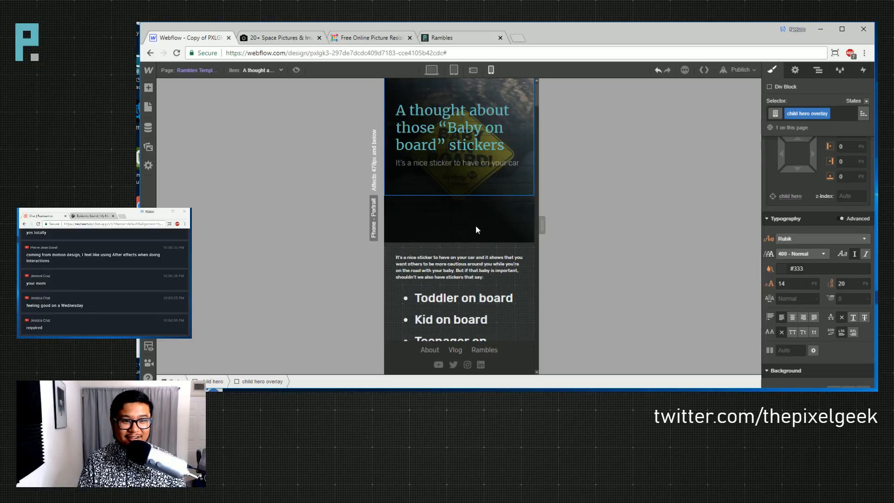
click(481, 253)
click(473, 70)
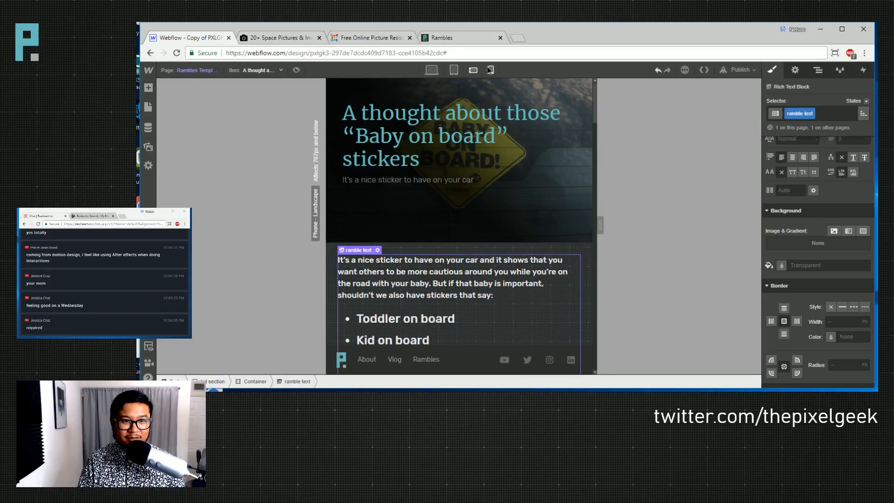
click(490, 70)
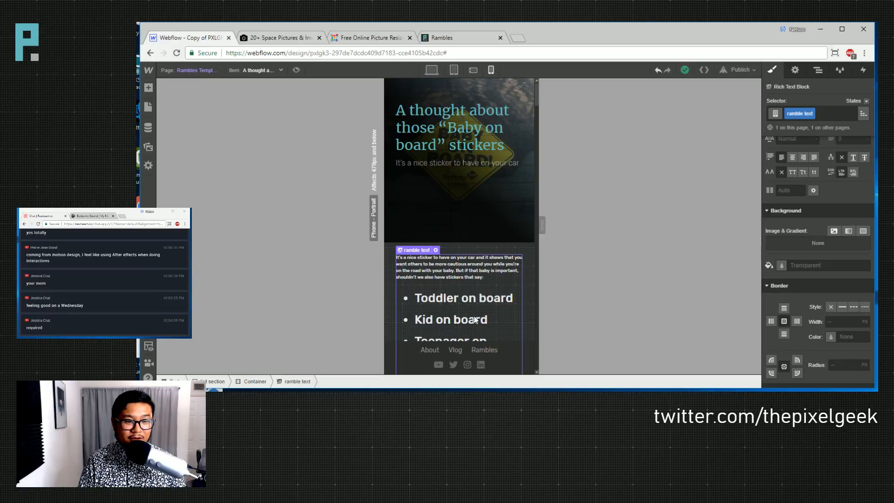
scroll(475, 319, down, 4)
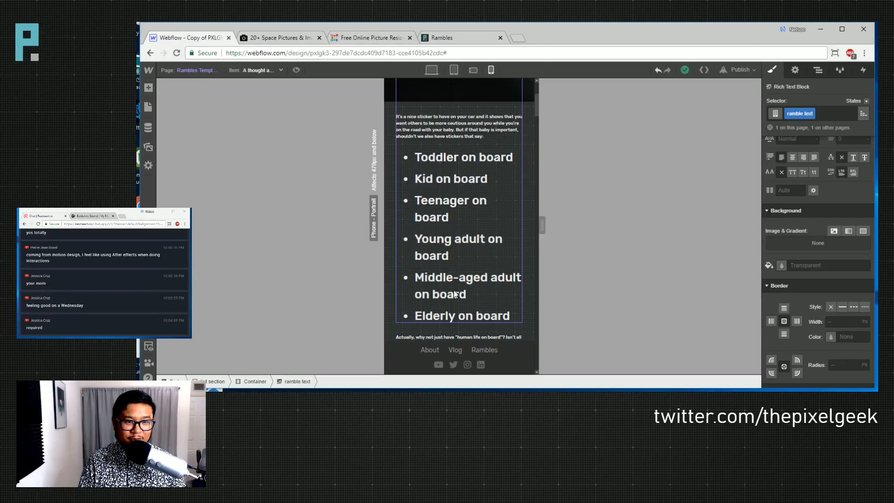
scroll(452, 201, up, 1)
click(196, 70)
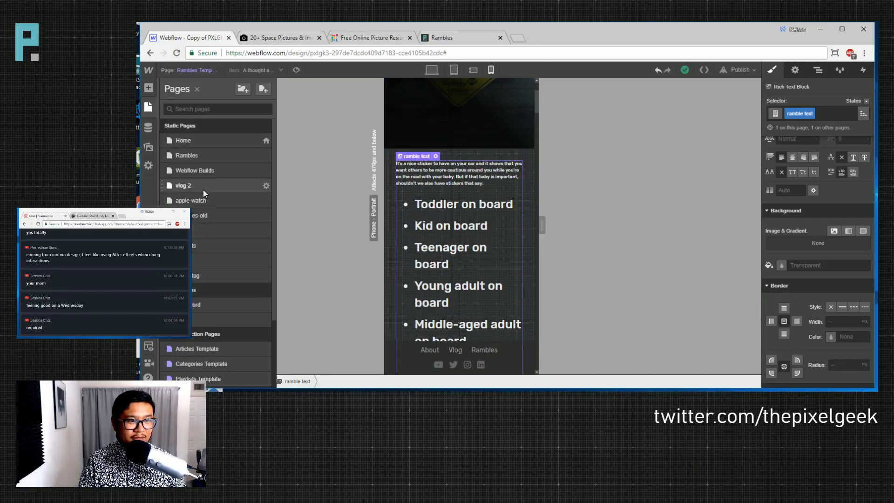
click(202, 245)
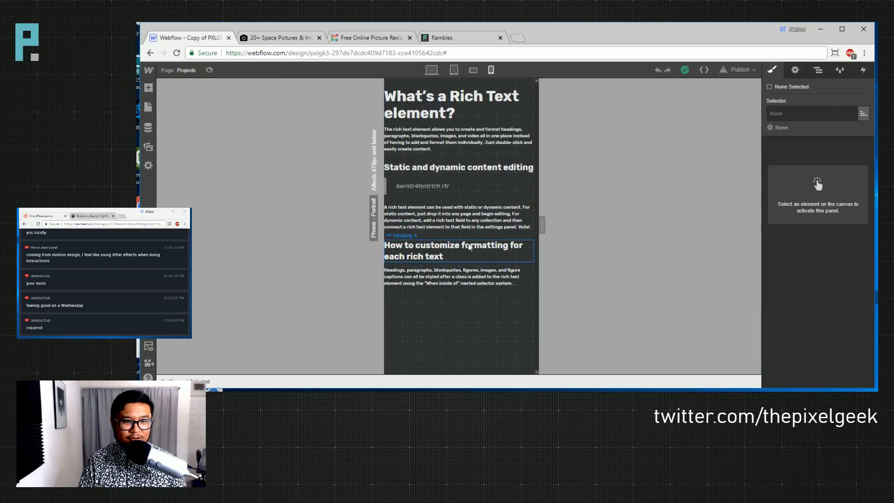
- Set the article's first paragraph to font size 5 with 7.5 line height
click(458, 139)
scroll(827, 310, down, 3)
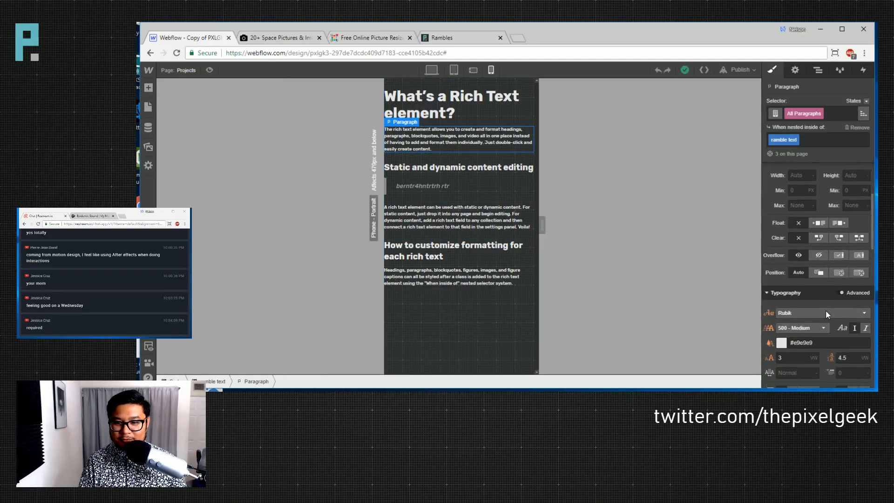
scroll(826, 310, down, 1)
click(803, 339)
key(BackSpace)
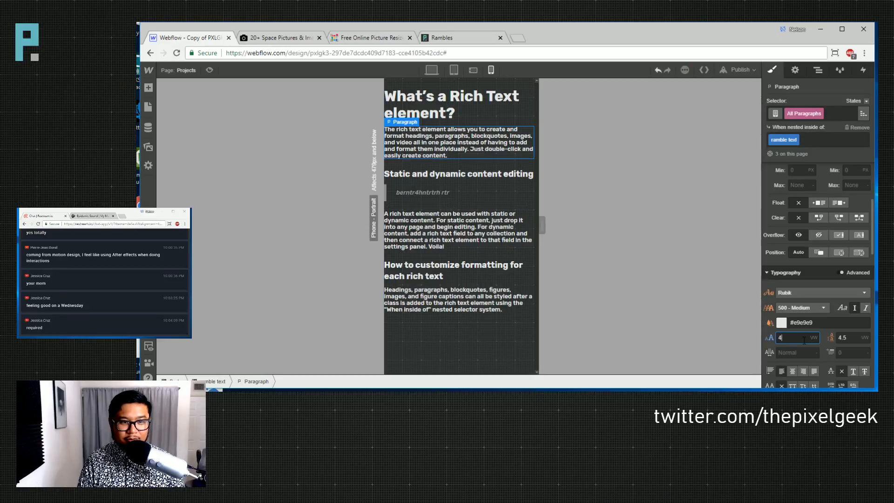
text(5)
key(Tab)
text(6.5)
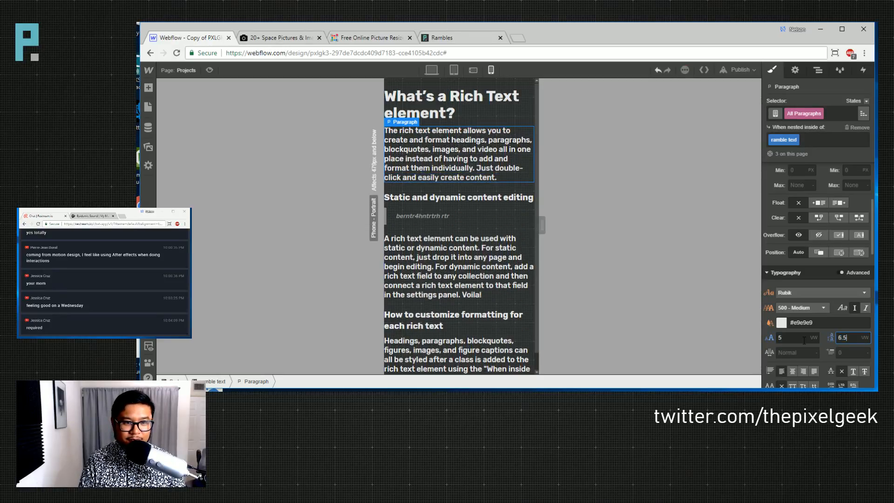
key(Up)
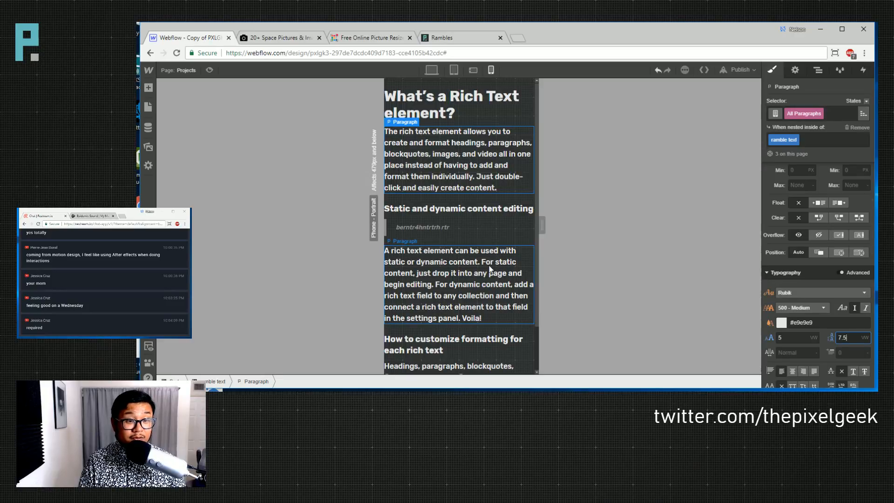
- Give the block quote font size 7 and line height 8
click(420, 228)
click(786, 336)
text(7)
key(Tab)
text(8)
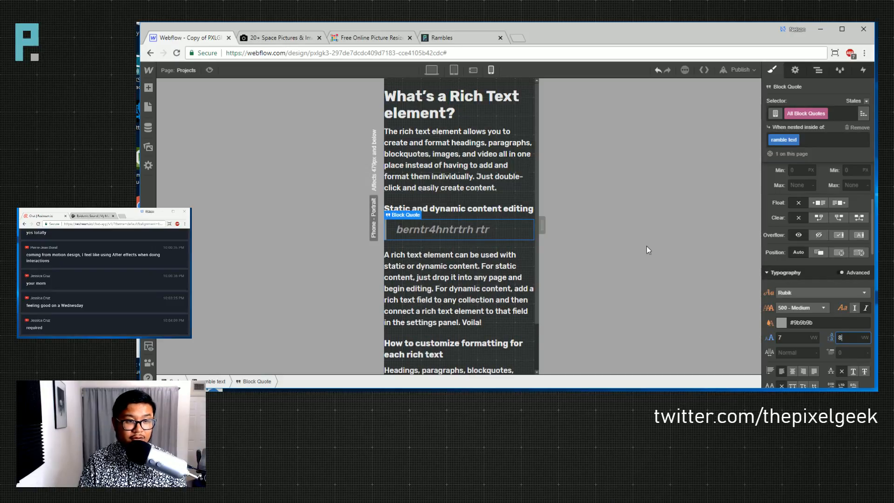
click(484, 318)
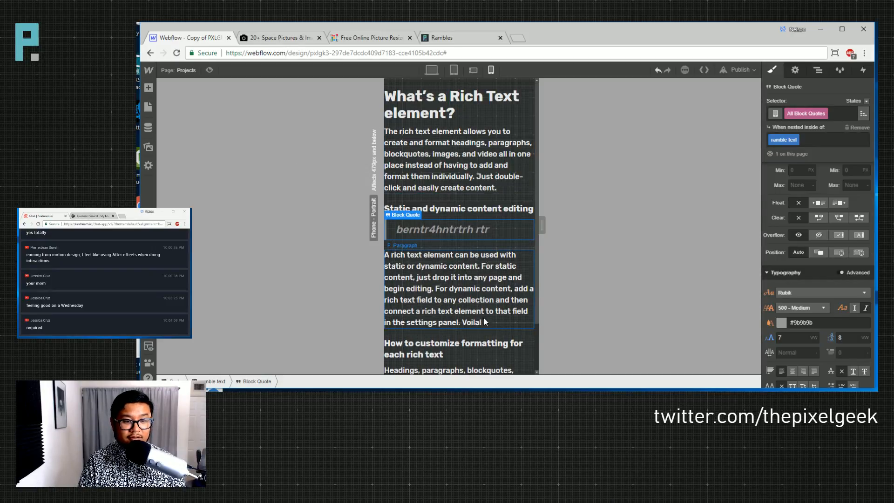
- Insert a bulleted list item 'bverwbrebre' on a new line after 'Voila!'
double_click(483, 321)
key(Return)
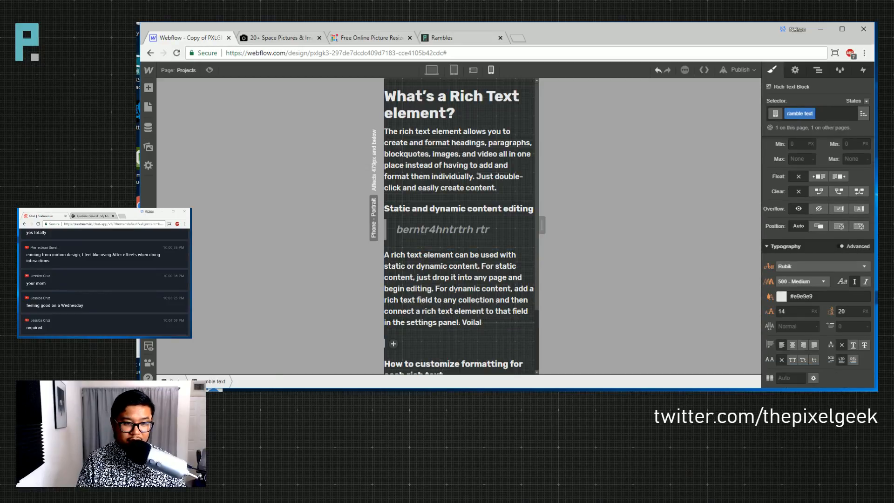
scroll(419, 287, down, 2)
click(392, 267)
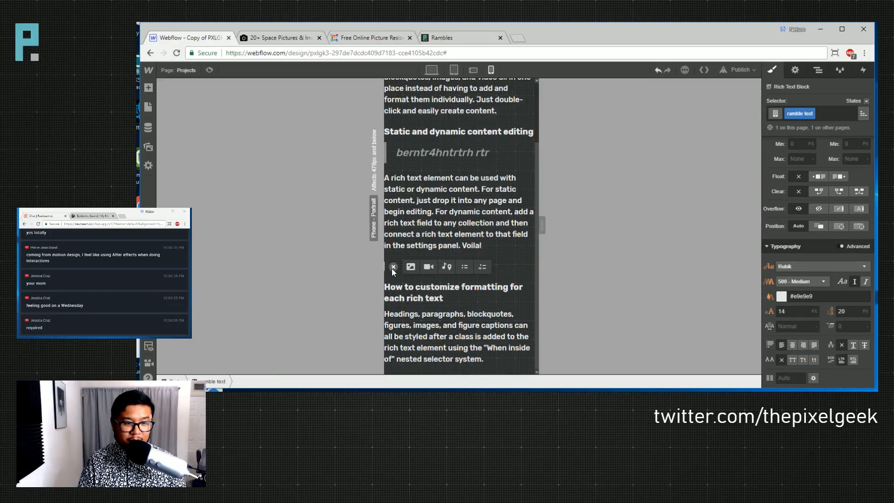
click(465, 267)
text(bverwbrebre)
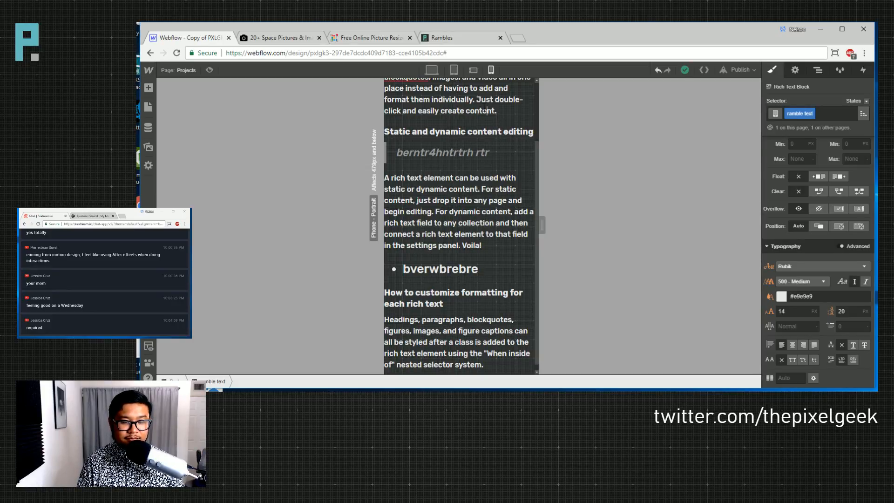
key(Escape)
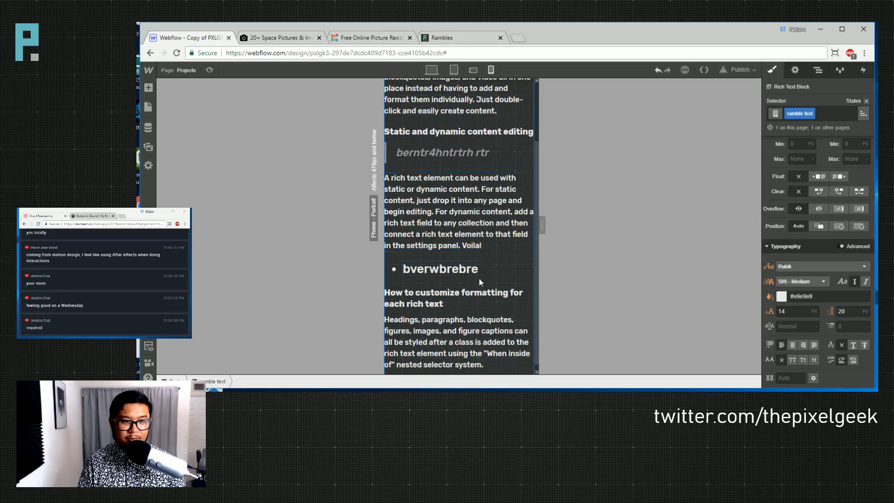
- Style the bullet item at 5vw font size with 7.5vw line height
click(442, 270)
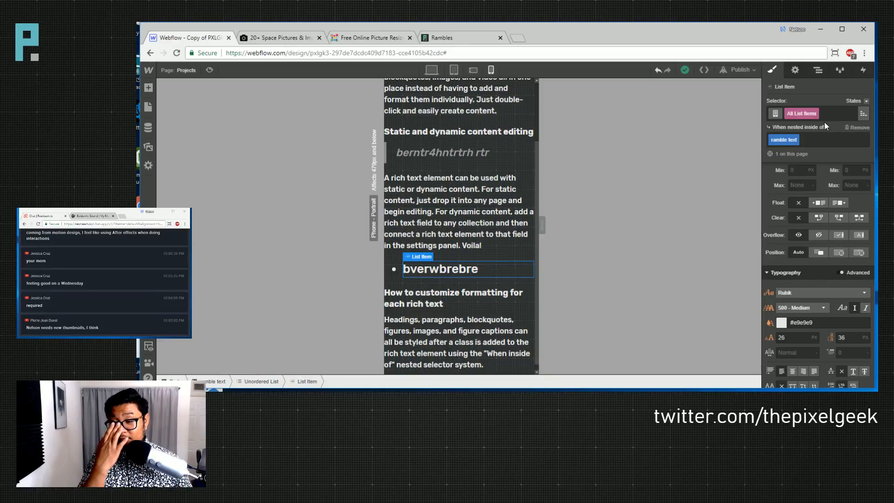
scroll(805, 282, up, 3)
scroll(805, 276, down, 4)
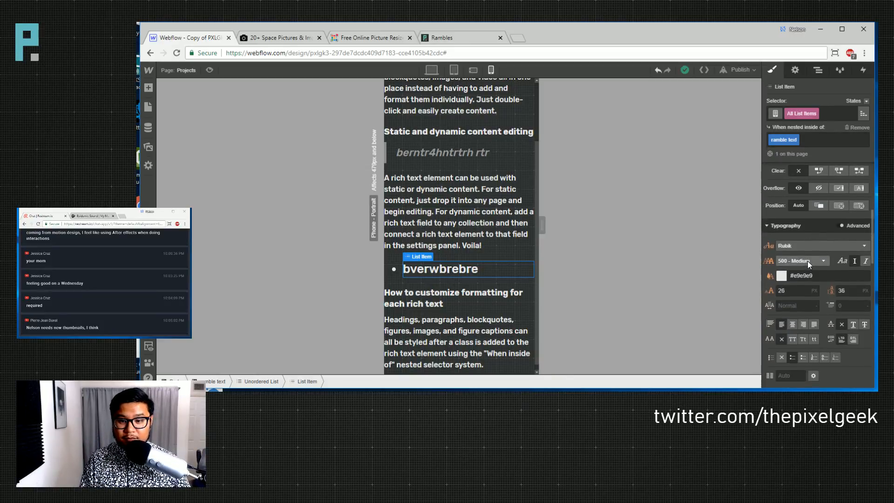
scroll(808, 262, up, 1)
click(796, 338)
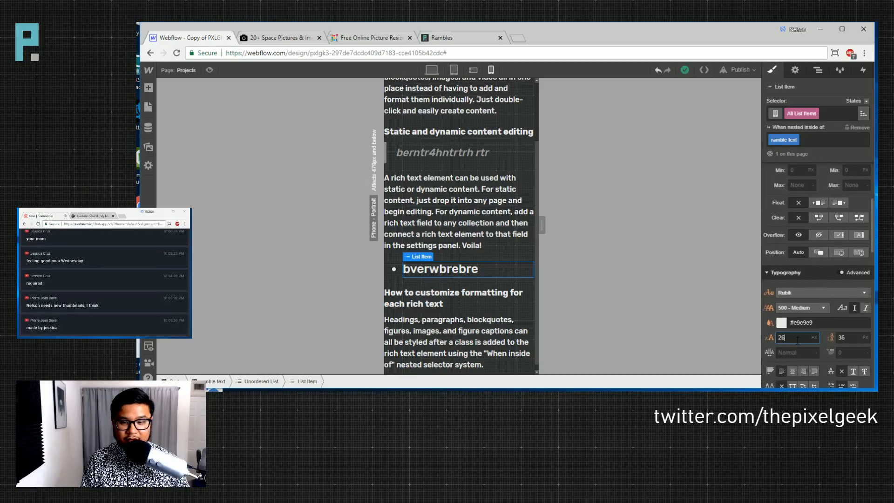
click(453, 151)
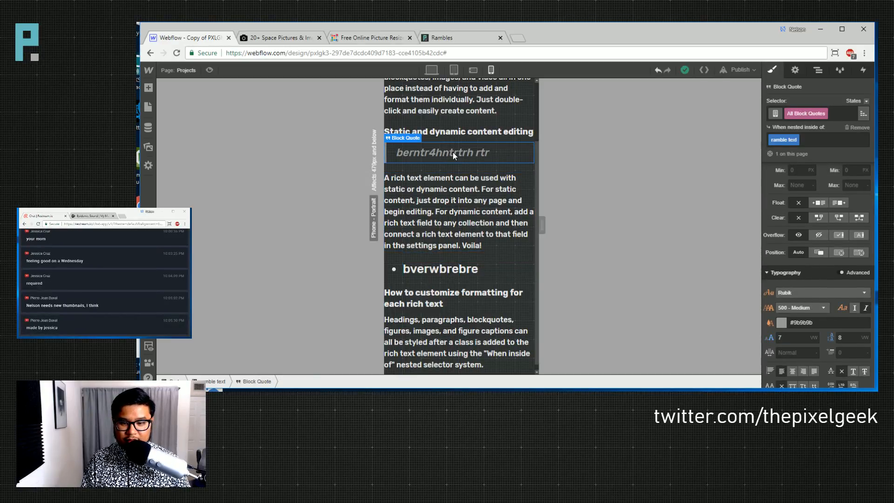
click(461, 108)
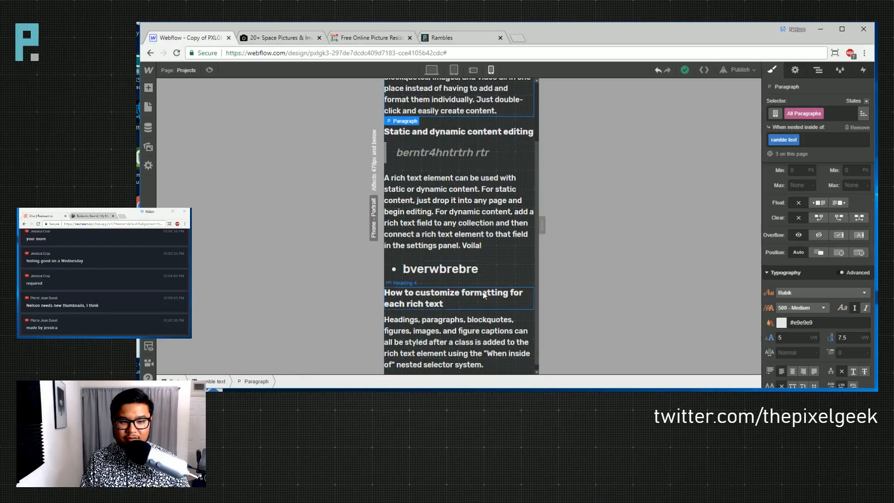
click(490, 272)
click(798, 337)
text(5vw)
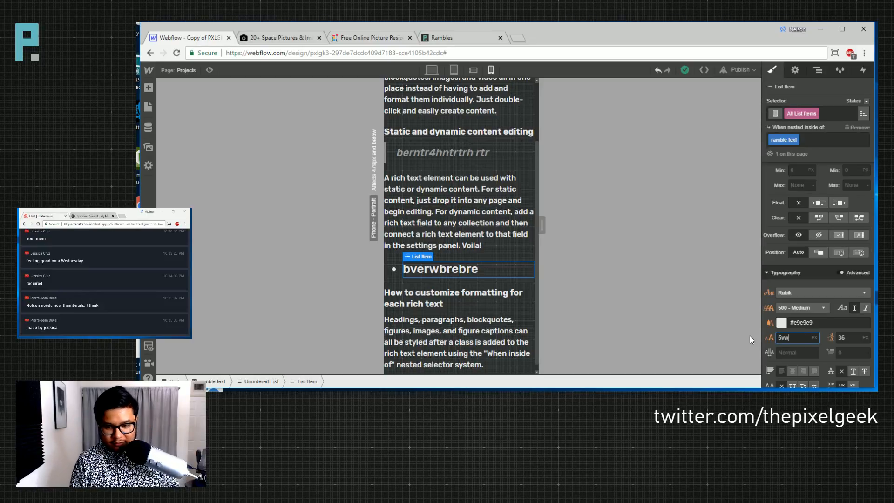
key(Tab)
text(7.5vw)
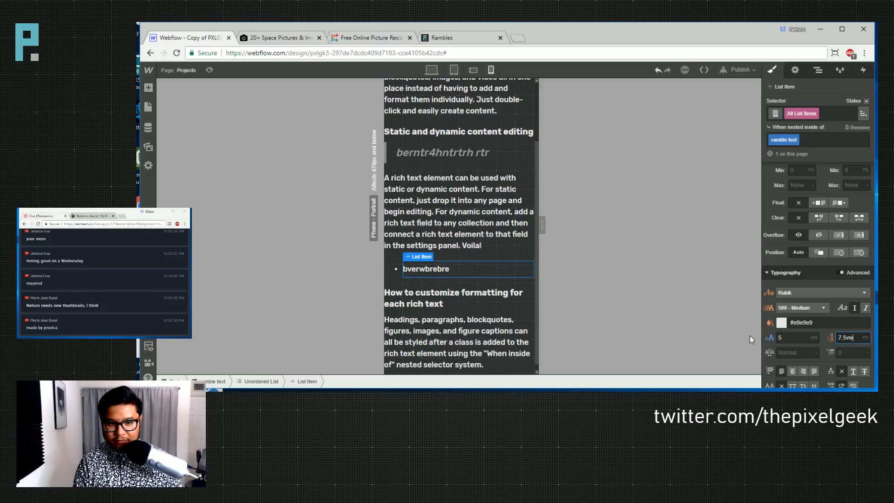
key(Return)
click(184, 70)
scroll(216, 298, down, 5)
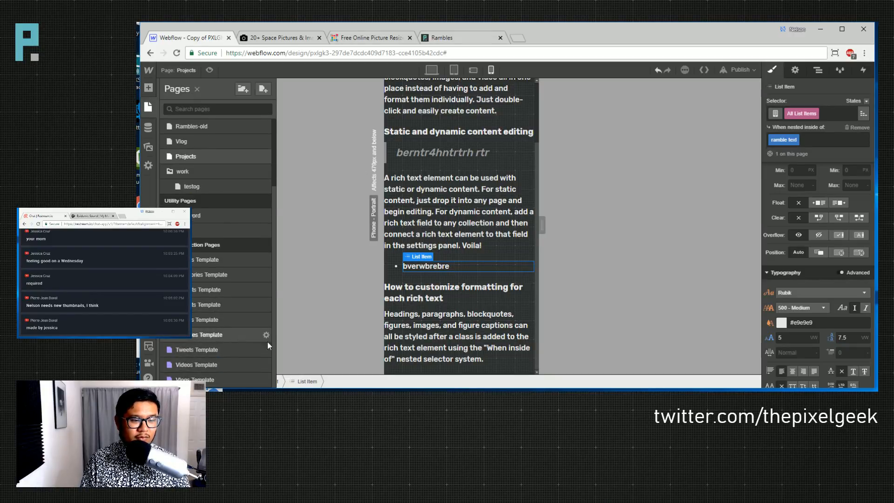
- Open the Rambles Template and load another ramble entry into it
click(242, 335)
scroll(445, 252, down, 6)
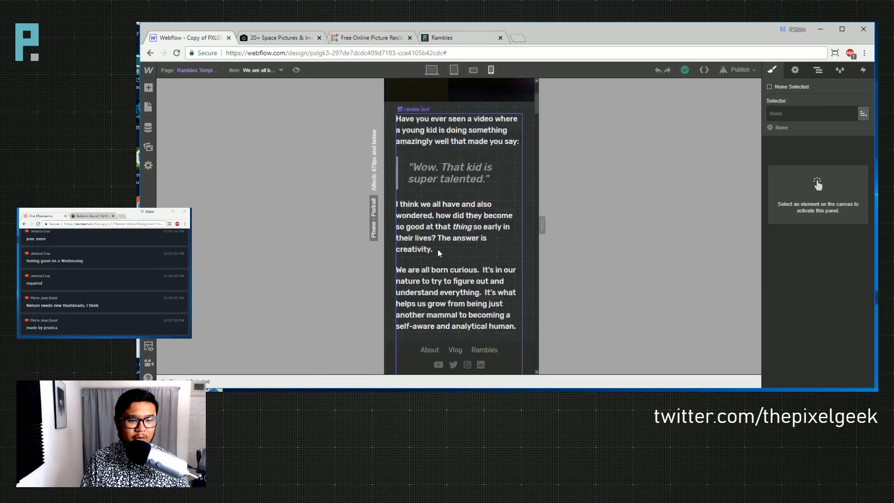
scroll(444, 253, down, 8)
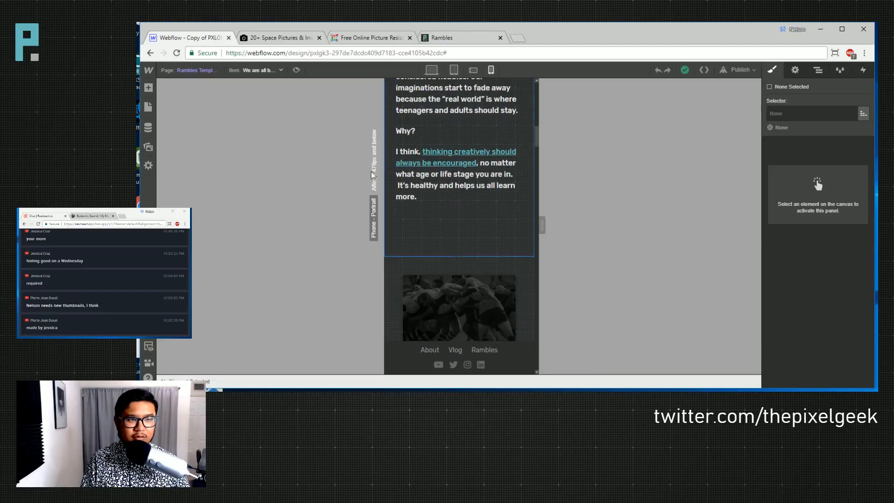
click(199, 70)
click(218, 76)
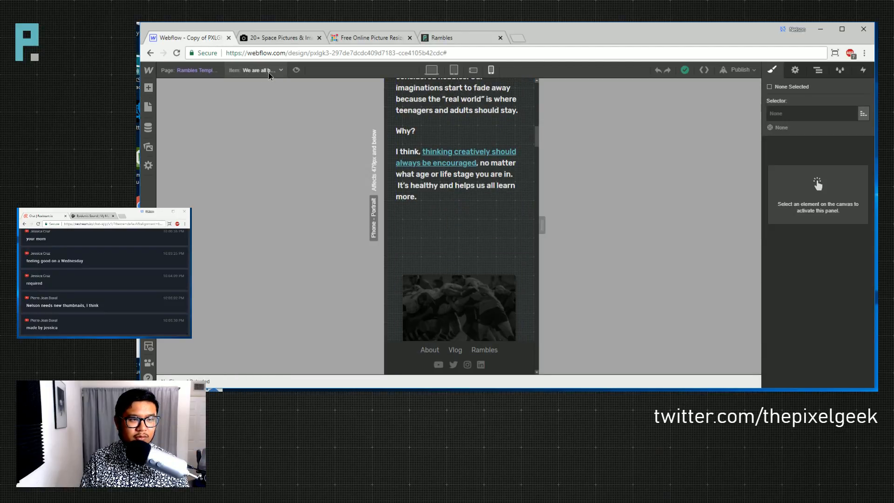
click(264, 70)
click(254, 101)
scroll(436, 275, down, 10)
scroll(436, 275, down, 8)
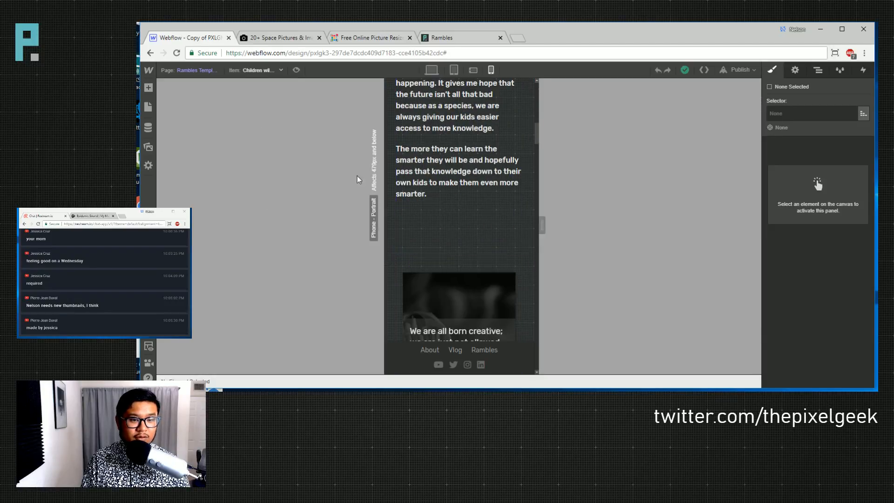
- Preview more rambles, ending on the mom ramble, and widen the phone view to 479px
click(238, 71)
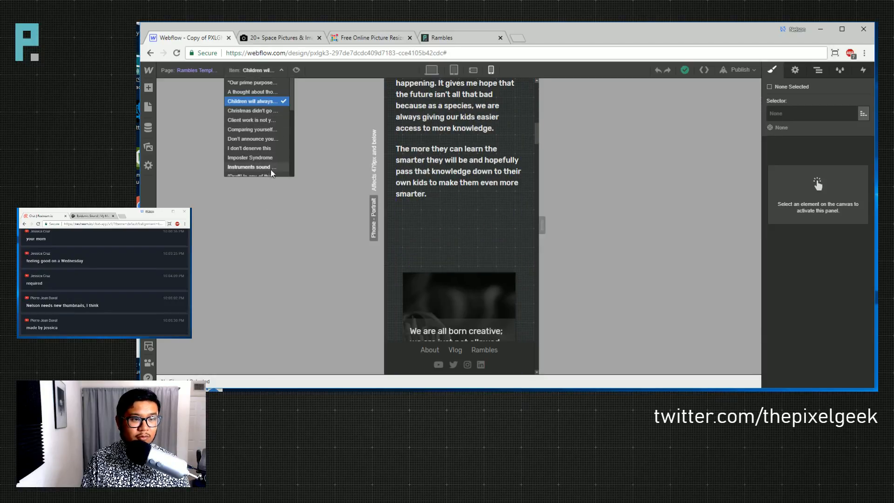
click(258, 139)
scroll(467, 243, down, 10)
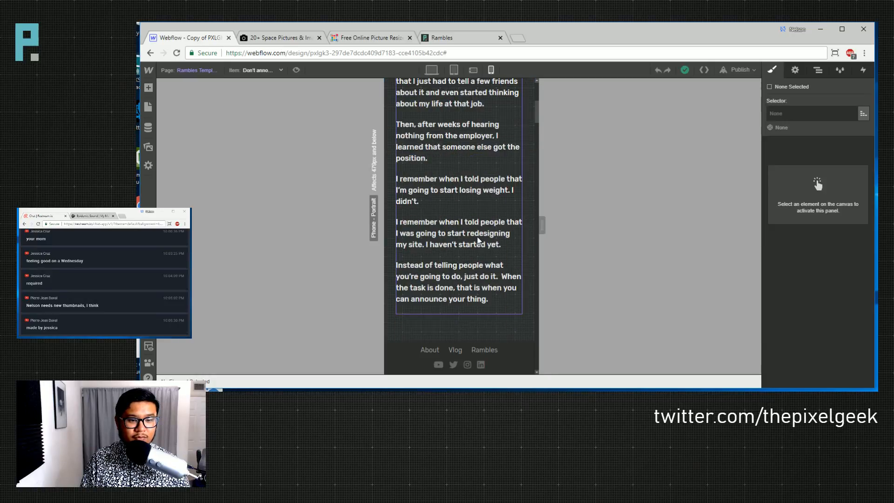
click(256, 70)
scroll(261, 135, down, 3)
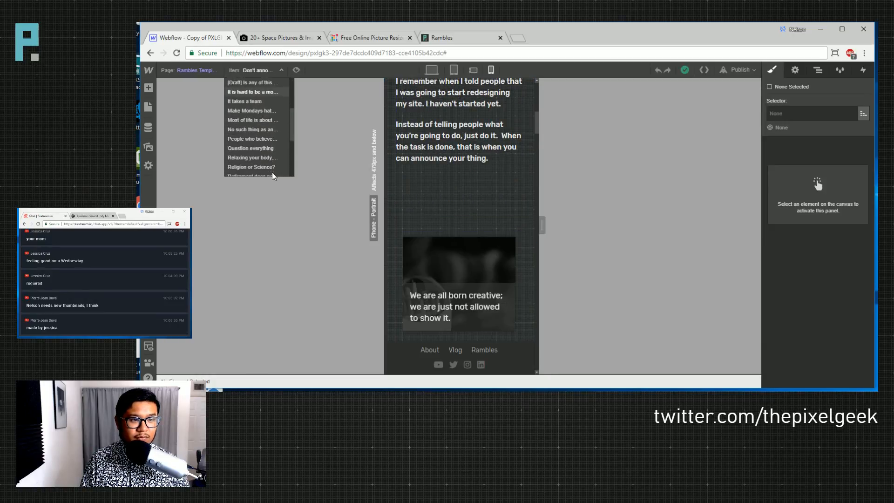
click(253, 121)
scroll(474, 232, down, 8)
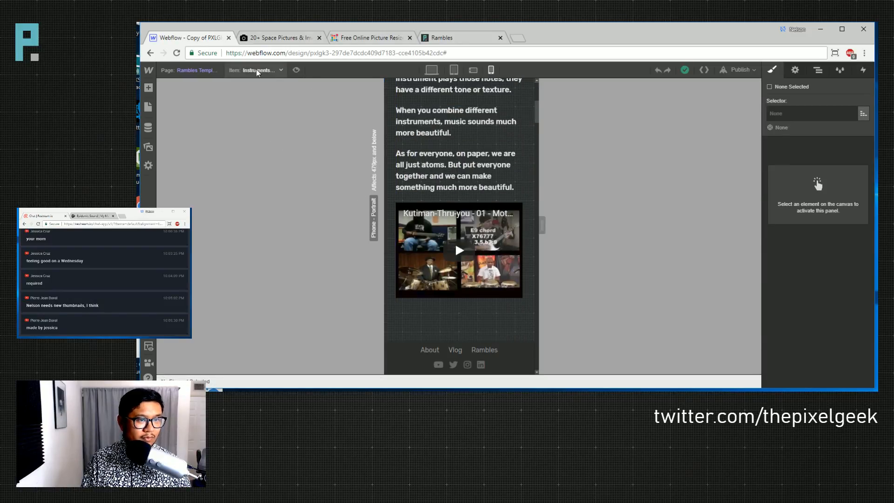
click(256, 70)
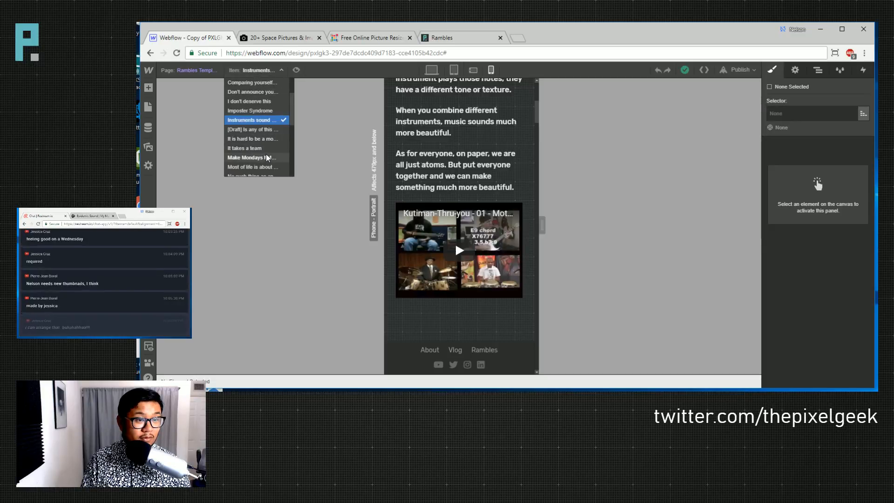
click(254, 138)
scroll(466, 256, down, 15)
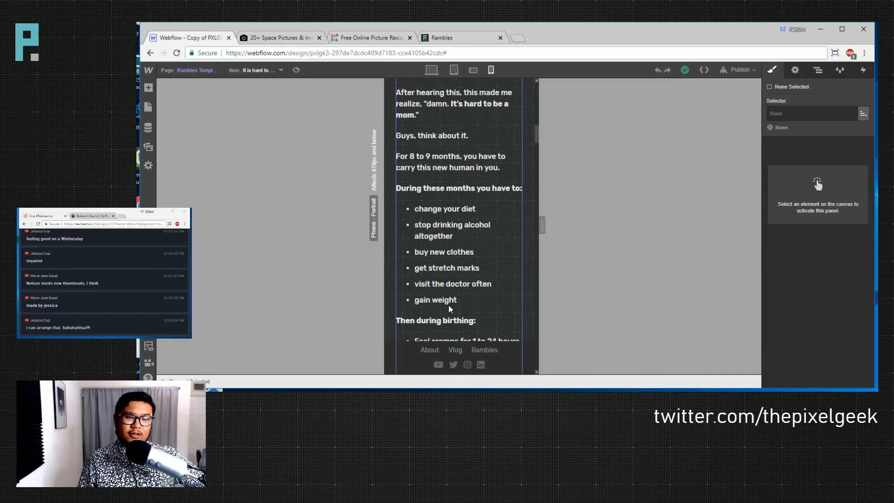
drag(542, 225, 571, 227)
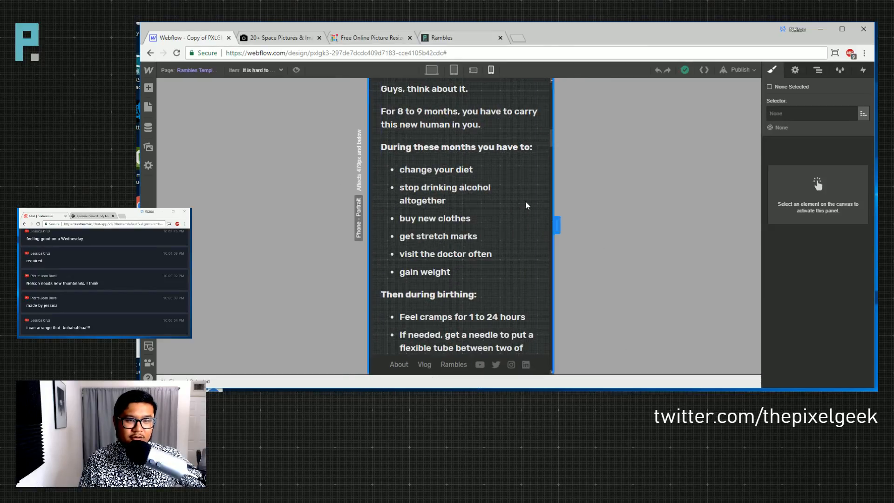
- Check phone landscape, tablet and desktop views, publish to webflow.io, and view the live Rambles page
click(473, 69)
click(454, 70)
click(431, 71)
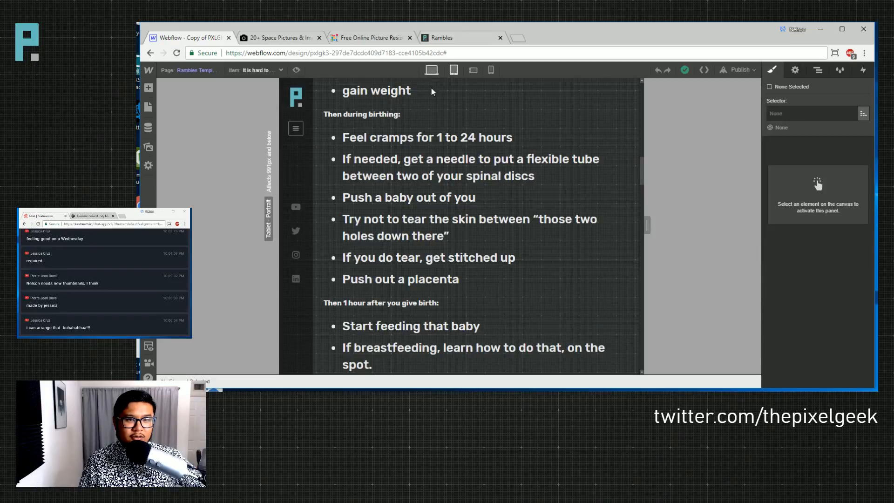
click(739, 69)
click(639, 161)
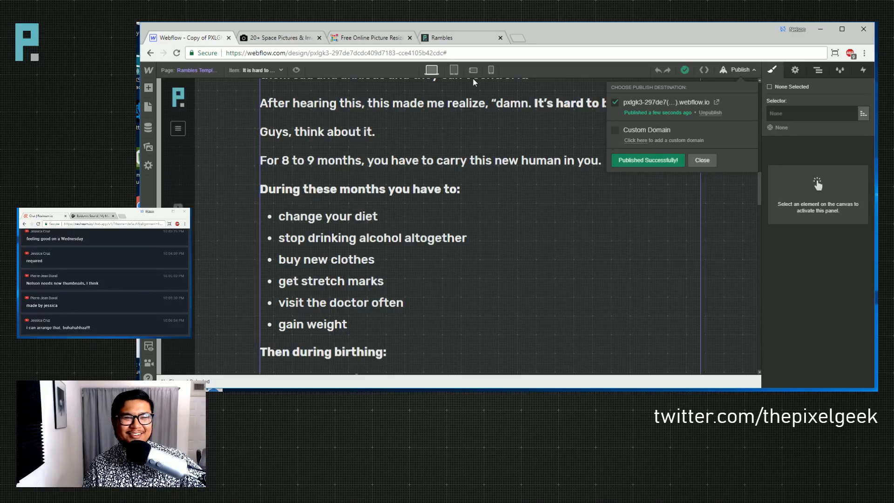
click(455, 43)
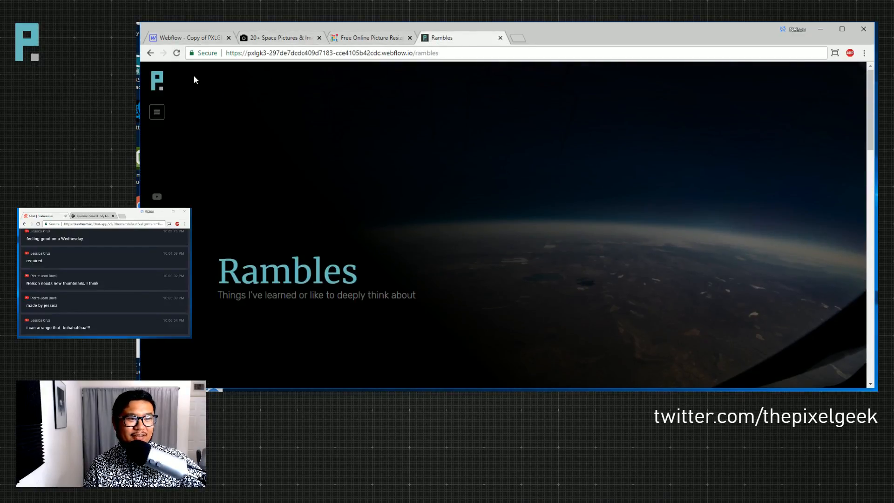
- Reload the live Rambles page and scroll down to its grid of ramble cards
click(176, 53)
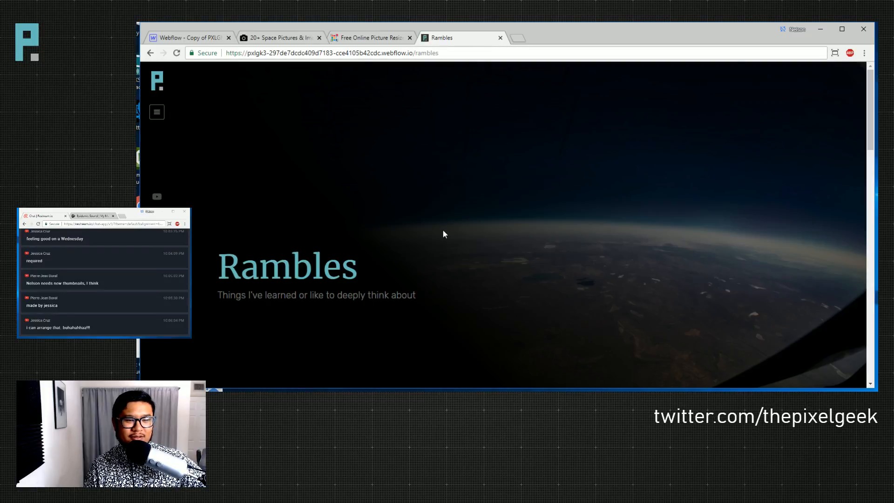
drag(302, 266, 514, 260)
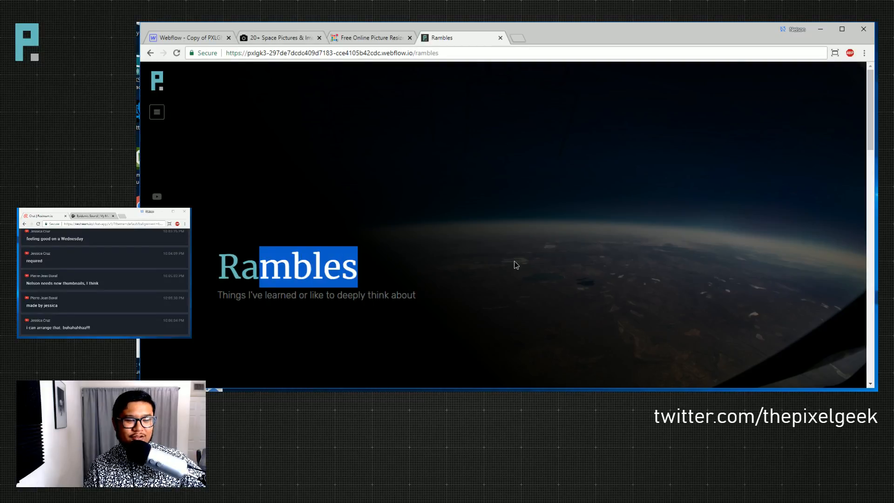
click(512, 262)
scroll(502, 266, down, 3)
scroll(367, 251, down, 1)
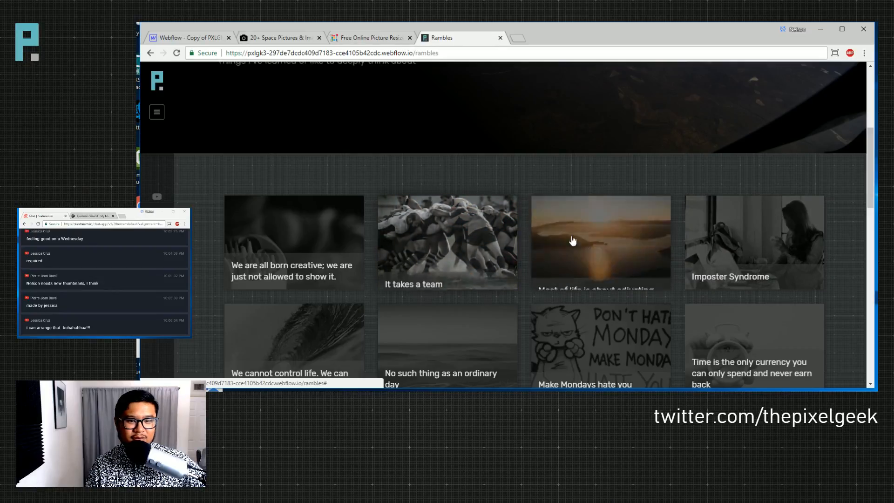
- On the Rambles page, link the ramble card's list link to the Current Ramble page
click(205, 37)
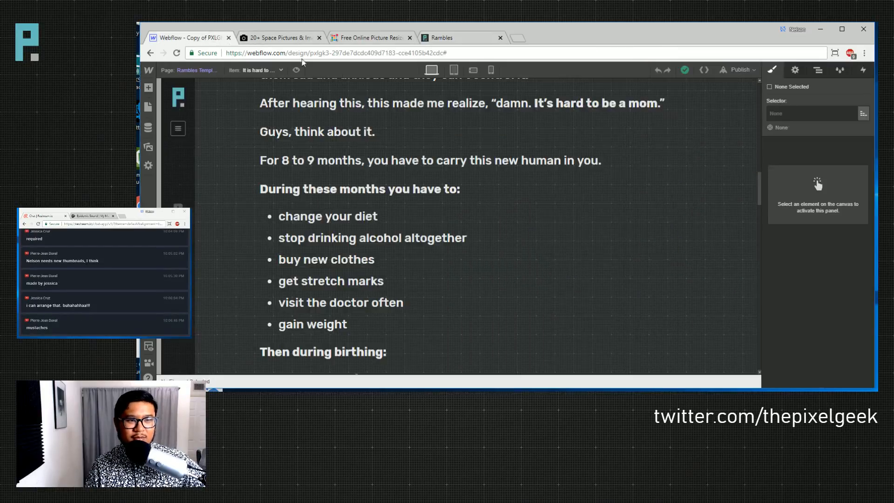
click(191, 71)
click(201, 161)
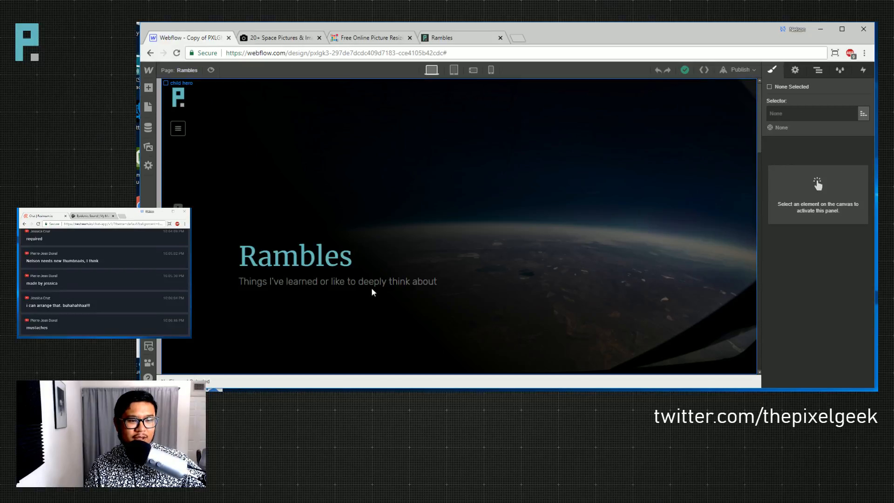
click(299, 254)
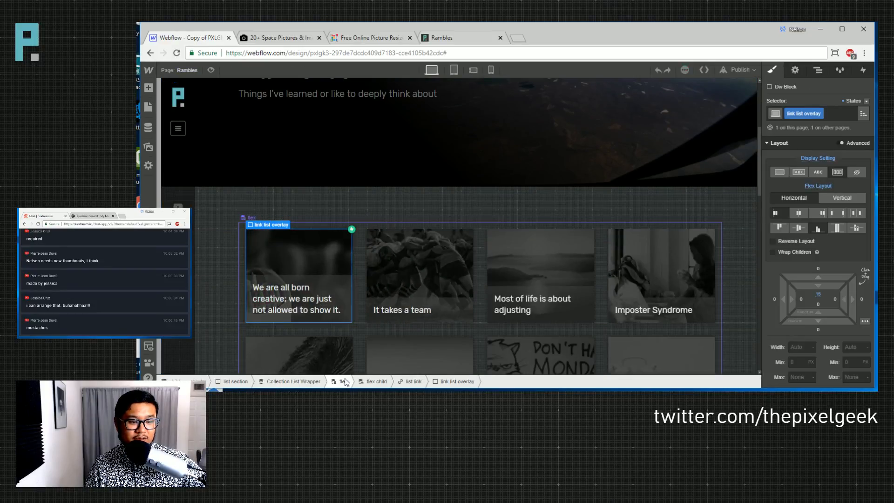
click(413, 381)
click(794, 70)
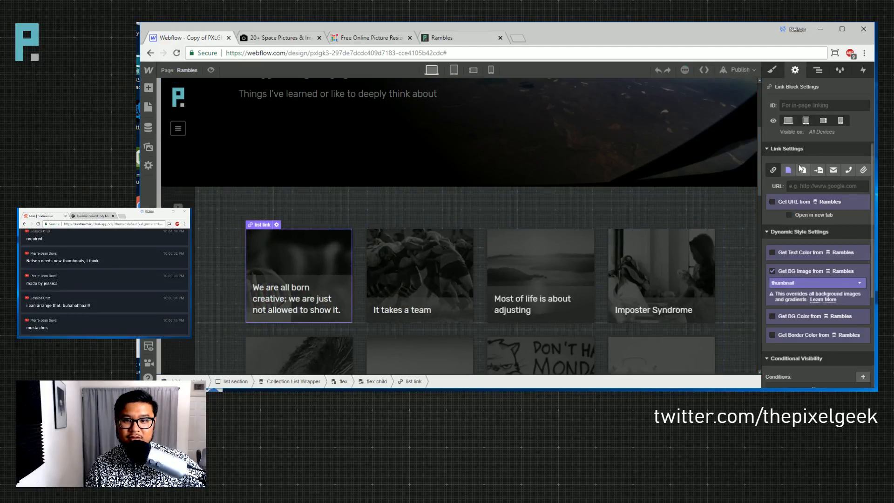
click(810, 186)
click(820, 202)
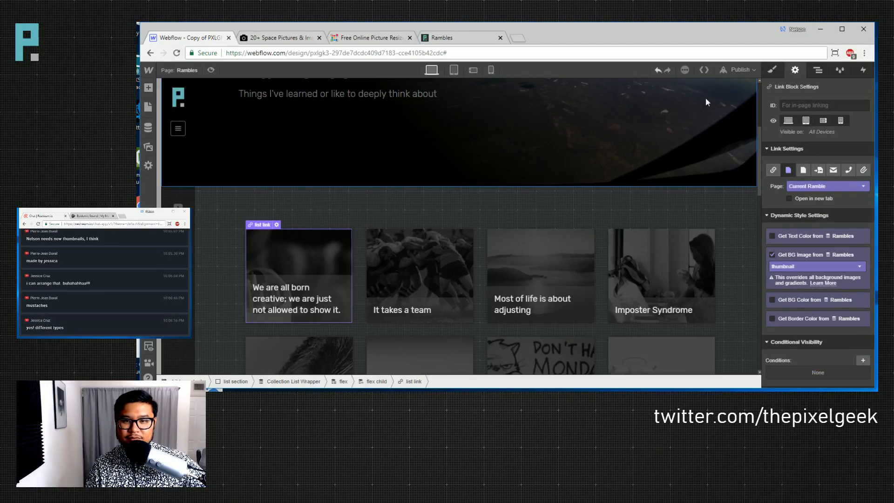
- Publish the site to the webflow.io domain and view the live Rambles page
click(739, 69)
click(657, 158)
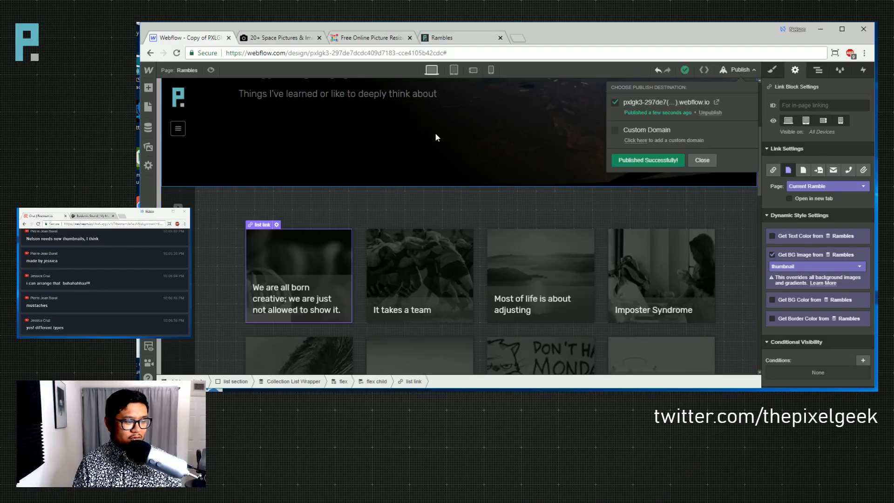
click(457, 41)
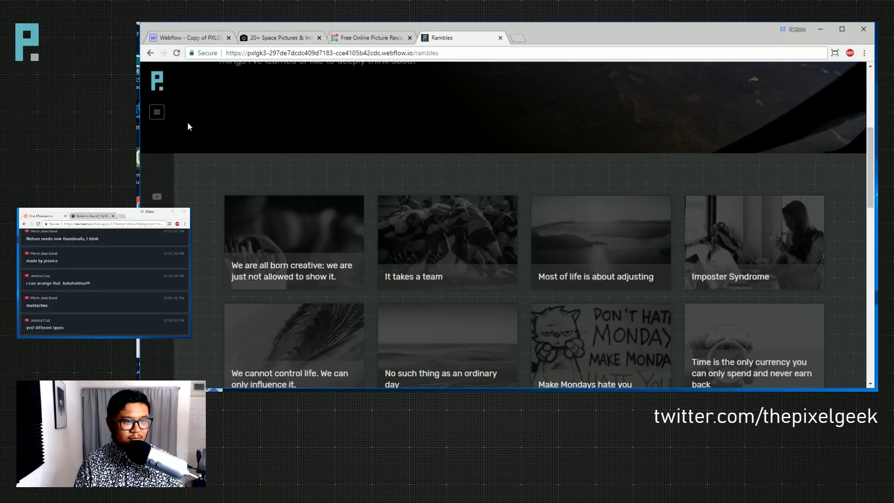
- Reload the live Rambles page and open the 'Most of life is about adjusting' card
scroll(217, 188, up, 5)
click(181, 53)
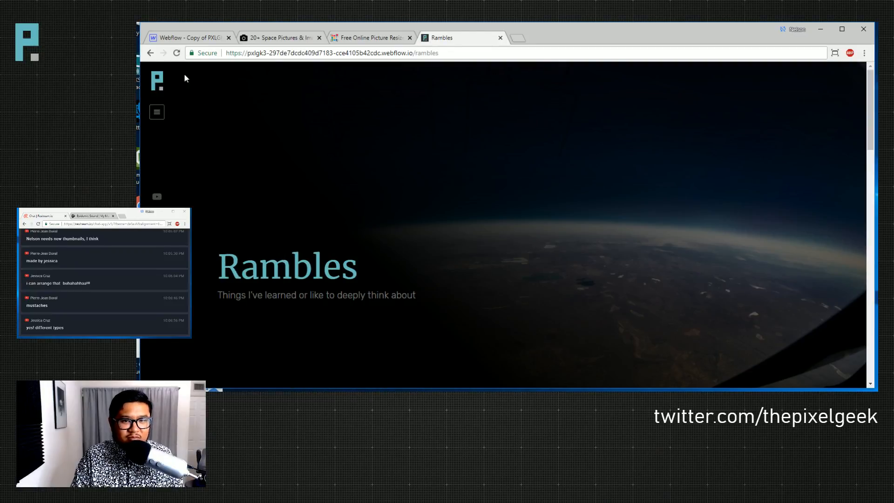
scroll(274, 133, down, 6)
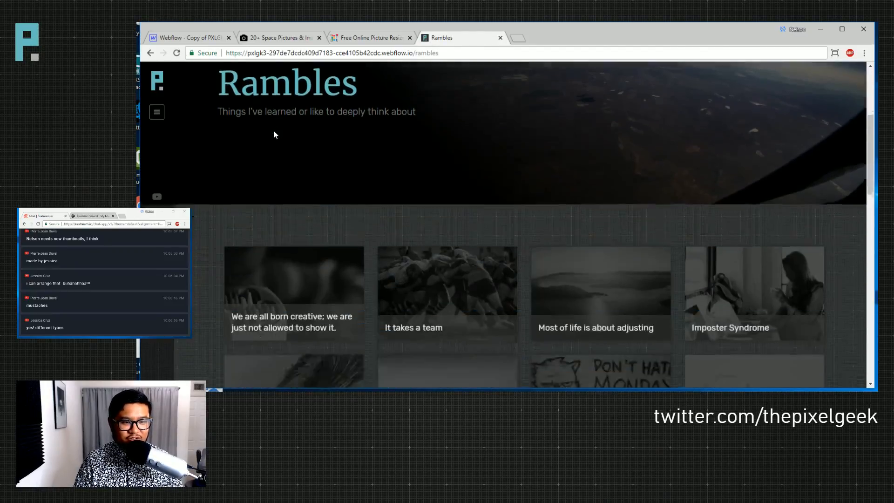
click(602, 204)
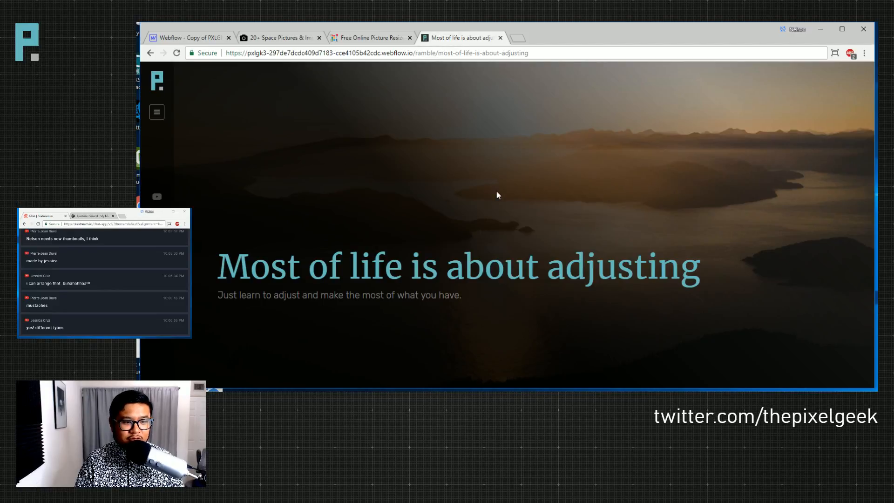
click(191, 39)
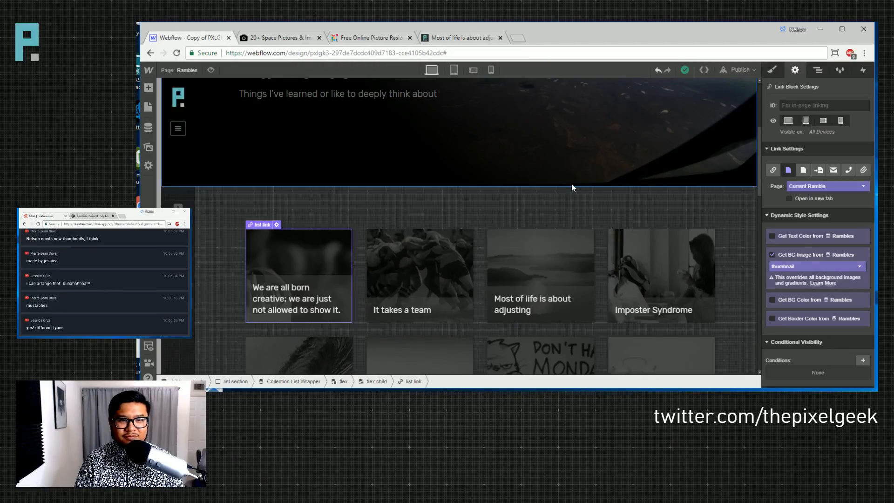
- Open the Rambles Template page and select its Body element in the Navigator
scroll(572, 186, up, 4)
click(185, 70)
scroll(212, 233, down, 3)
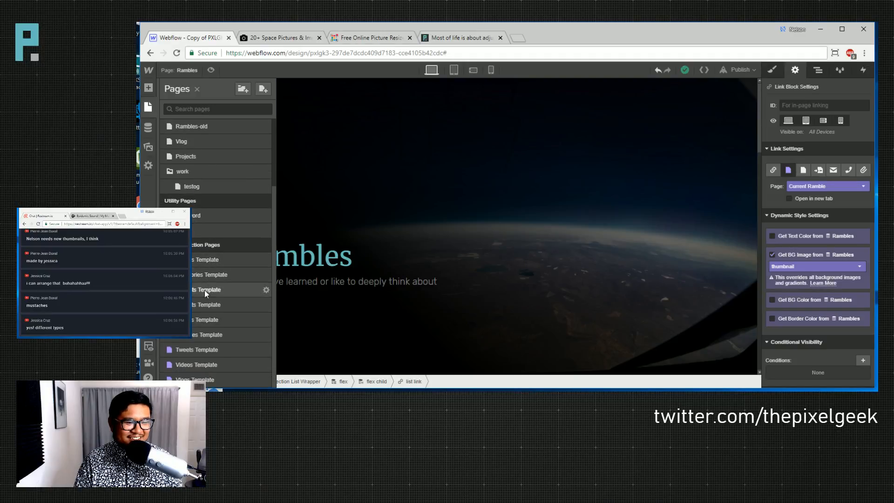
click(214, 335)
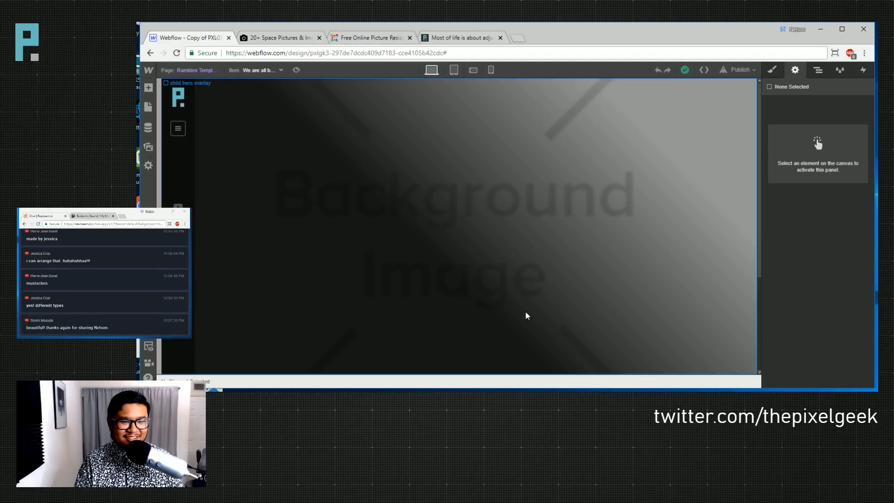
click(813, 72)
click(797, 100)
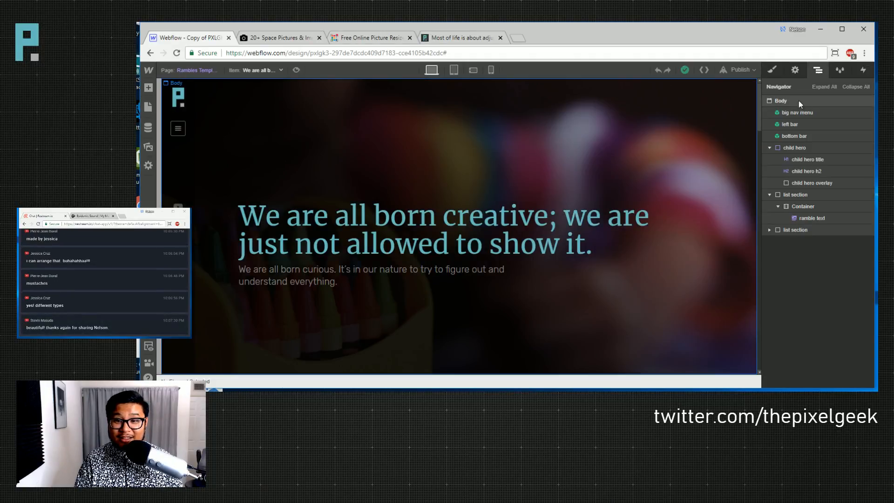
- Remove the class from the template's Body and republish the site
click(771, 69)
scroll(817, 286, down, 2)
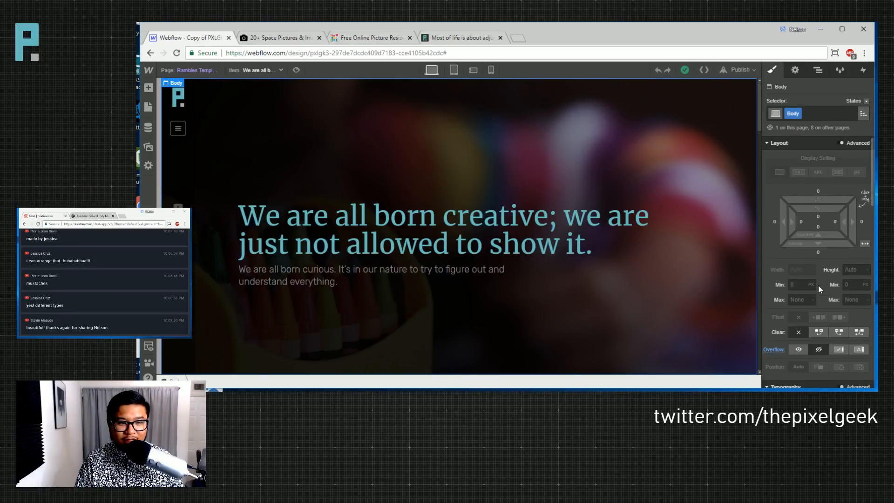
scroll(817, 285, down, 2)
click(799, 114)
click(796, 149)
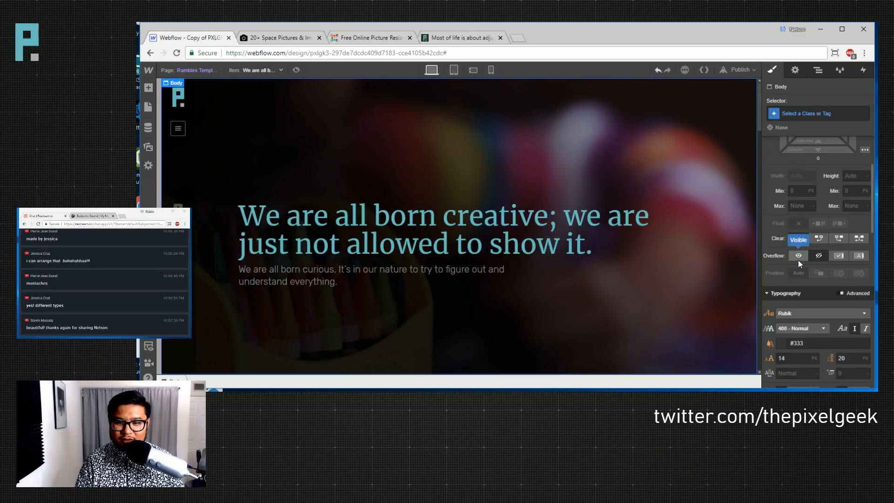
click(740, 70)
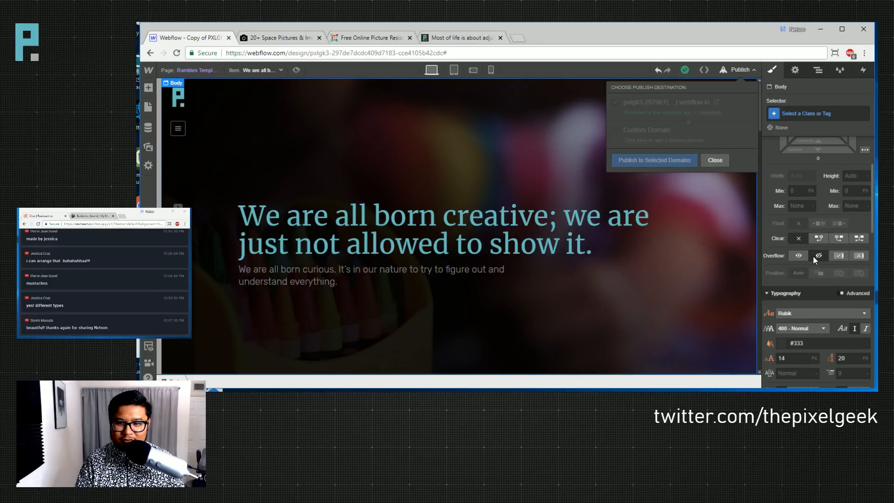
click(463, 41)
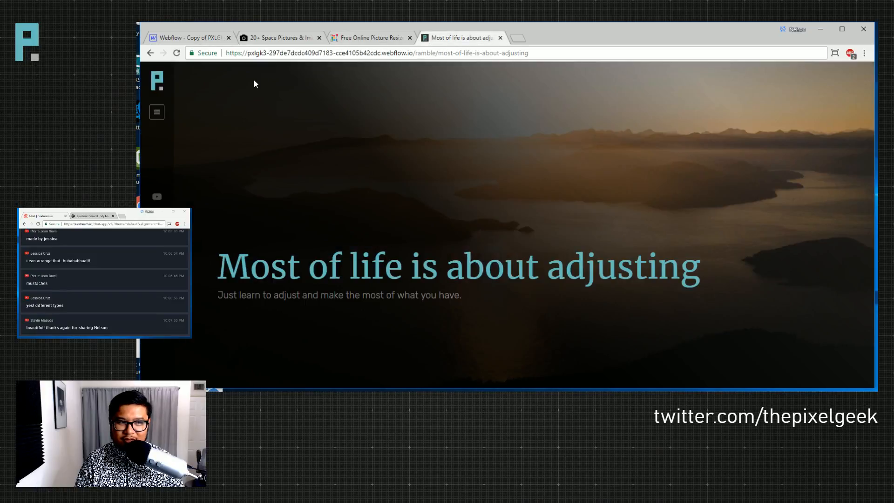
- Reload the live 'Most of life is about adjusting' page and scroll through it to check the update
click(172, 57)
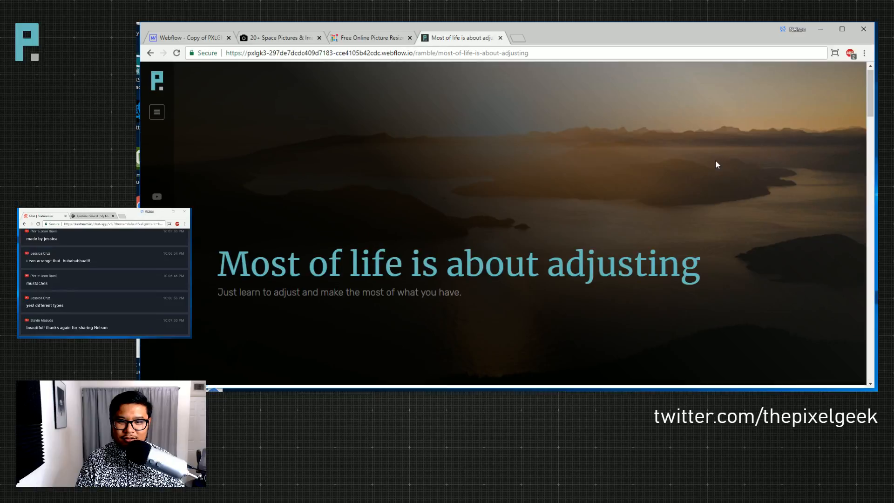
scroll(715, 160, down, 7)
scroll(717, 164, up, 7)
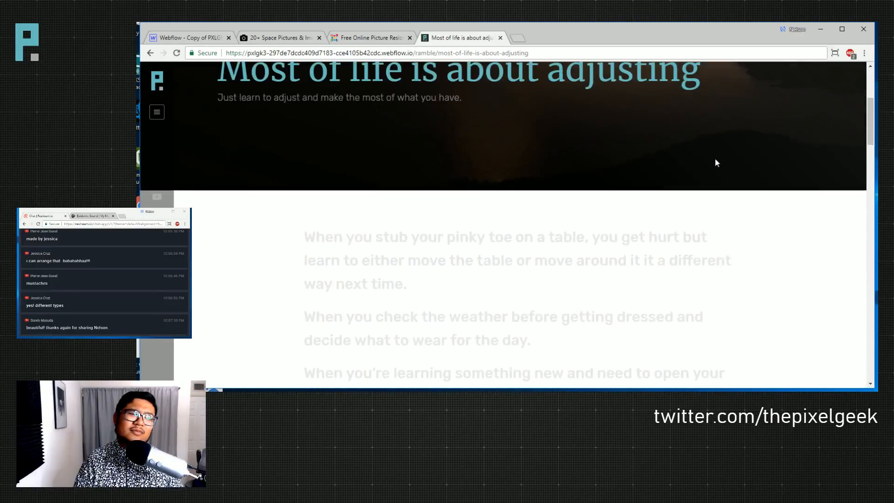
click(191, 38)
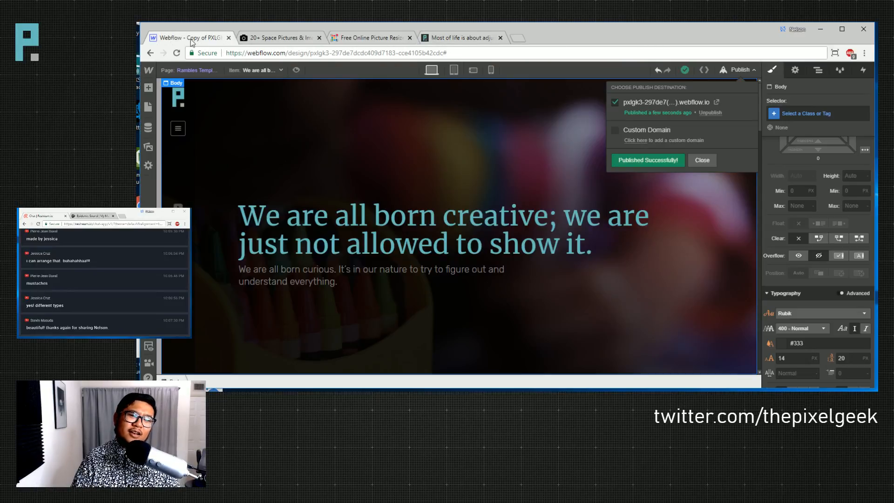
- Add a new 'new body' class to the Rambles Template's Body
click(807, 112)
click(808, 114)
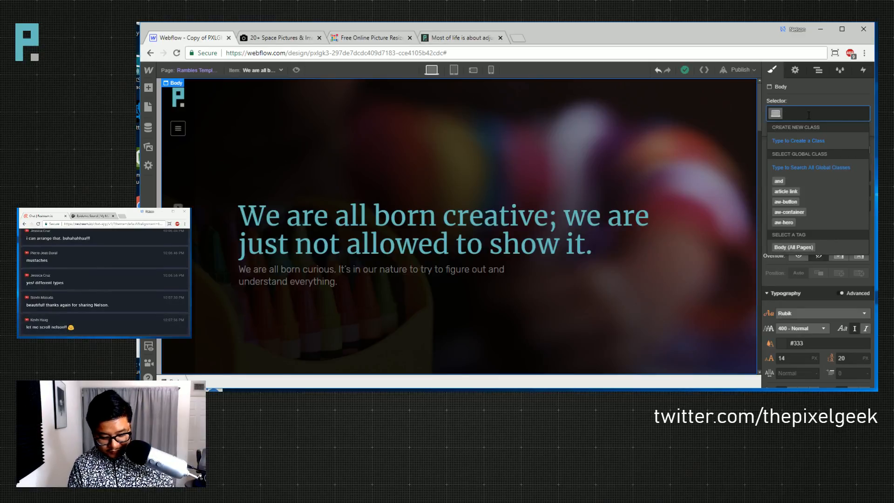
text(new body)
key(Return)
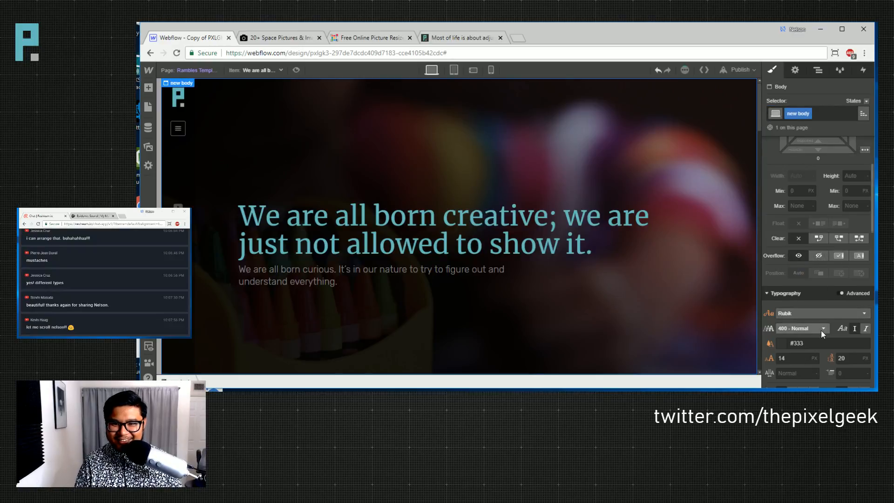
- Set graphy.png as the background image of the 'new body' class
scroll(820, 331, down, 5)
click(833, 231)
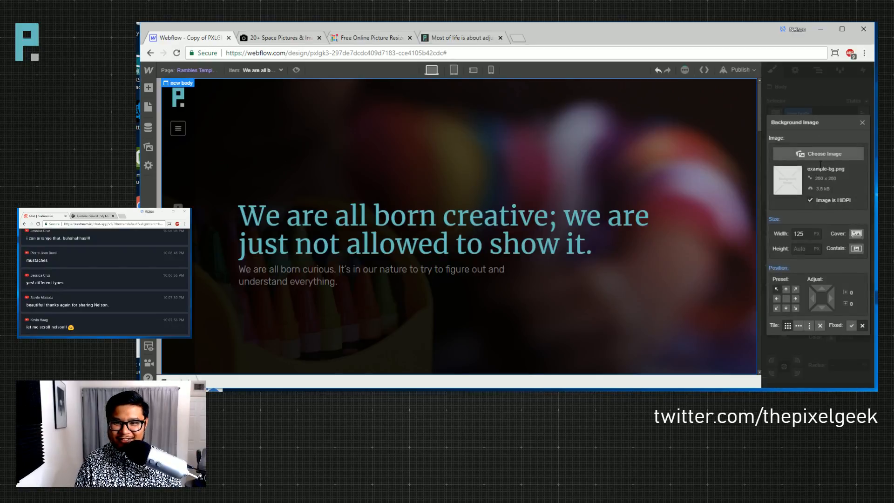
click(822, 154)
scroll(209, 264, down, 5)
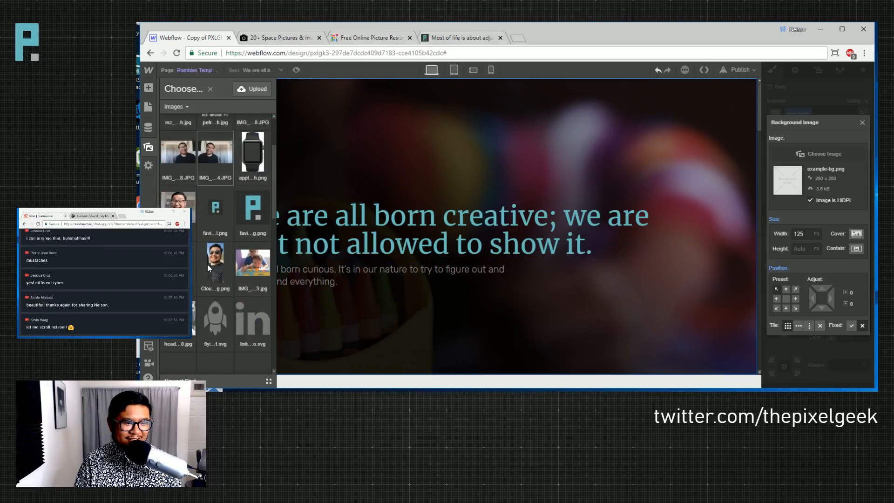
scroll(206, 270, down, 6)
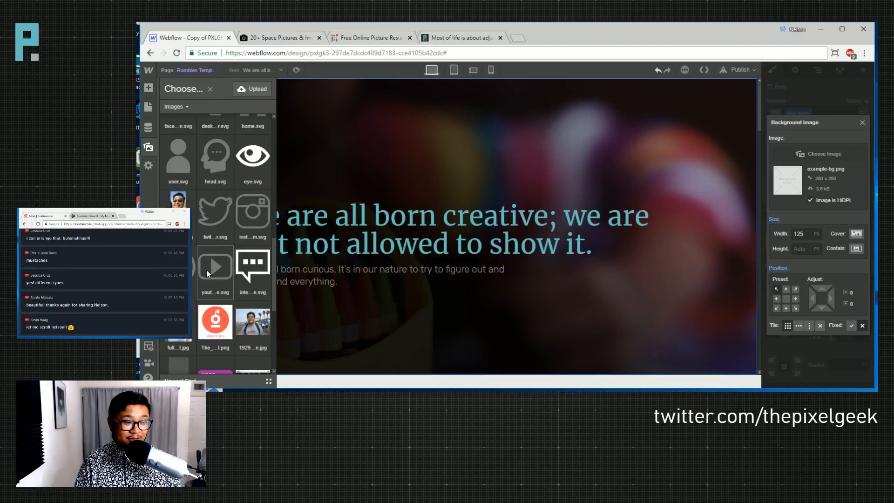
click(178, 290)
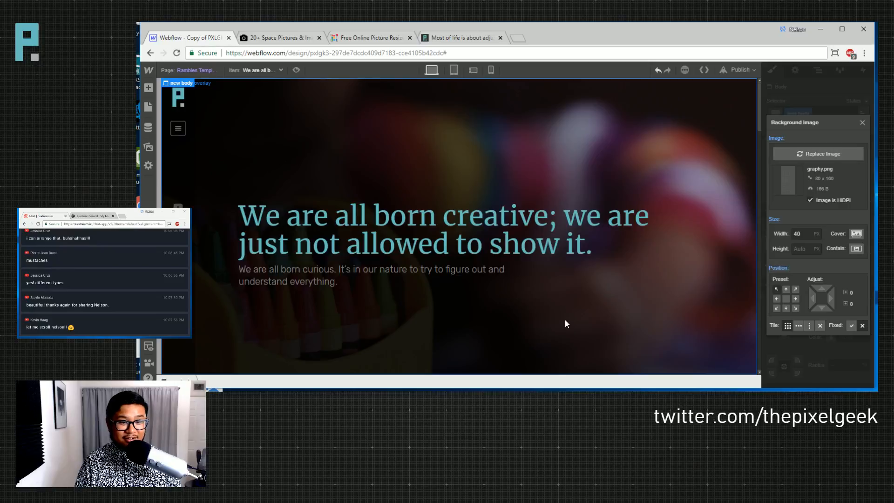
scroll(619, 295, down, 5)
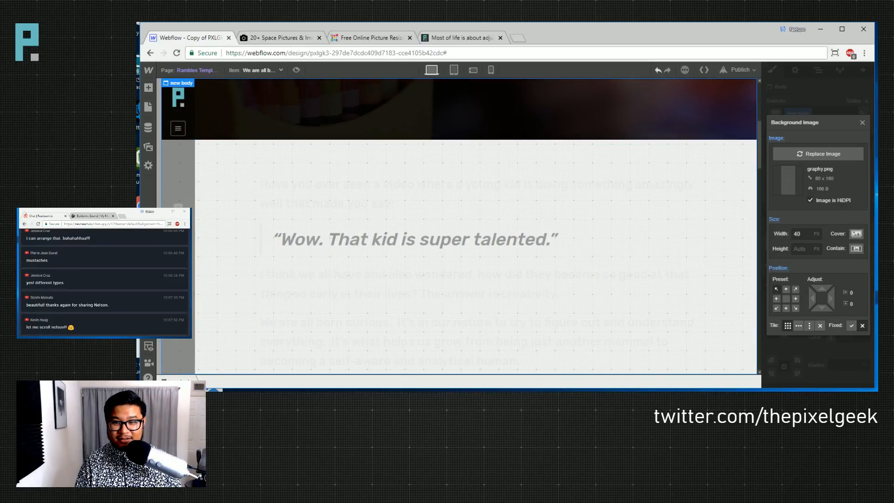
click(862, 123)
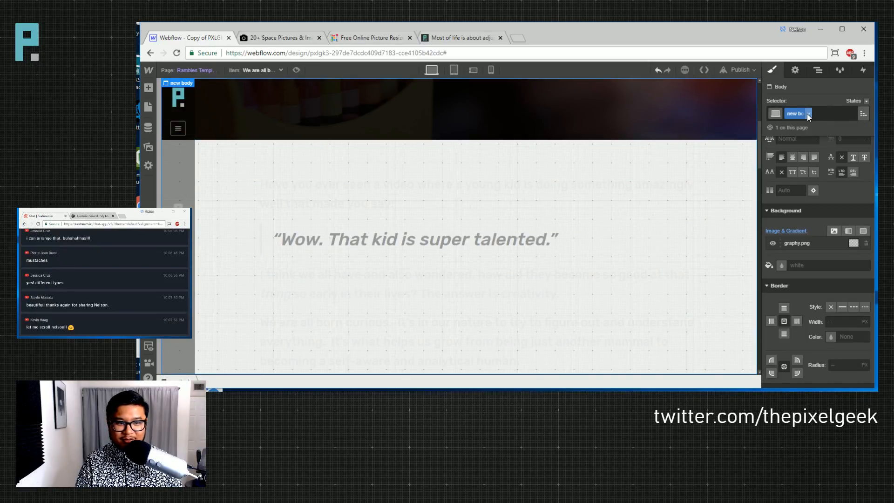
- Remove the 'new body' class from the Body and open the Rambles page
click(808, 113)
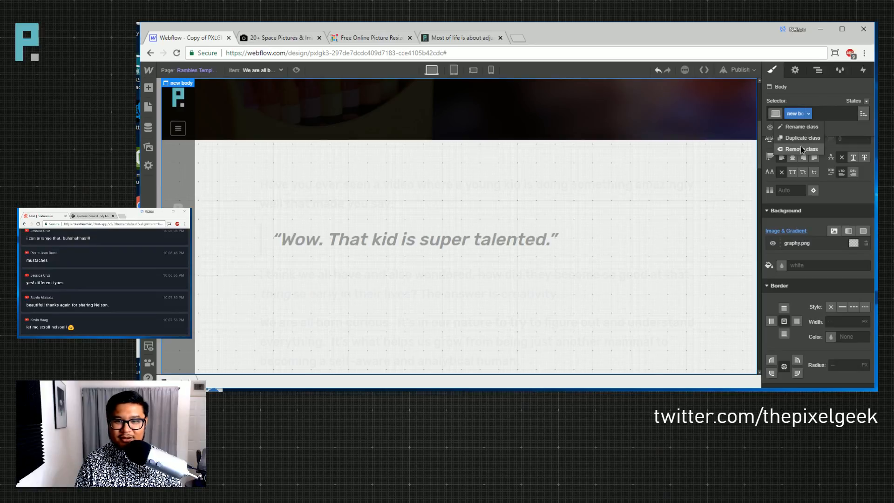
click(800, 146)
click(148, 107)
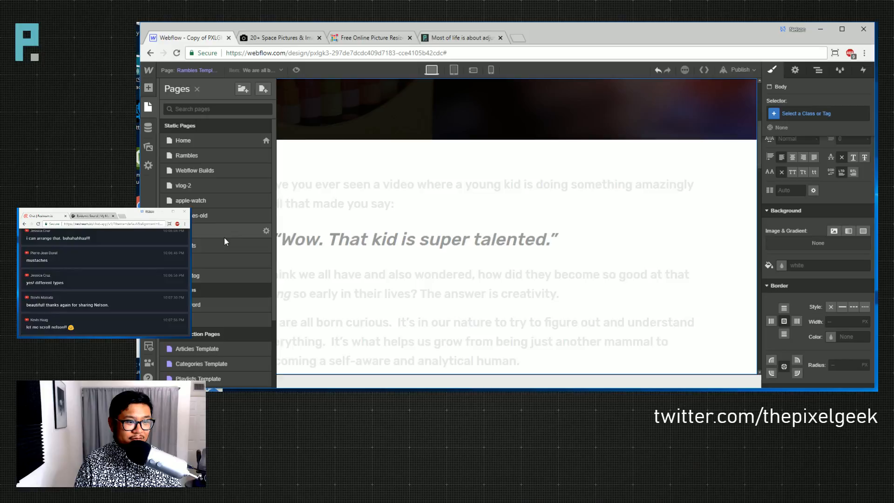
scroll(222, 260, down, 2)
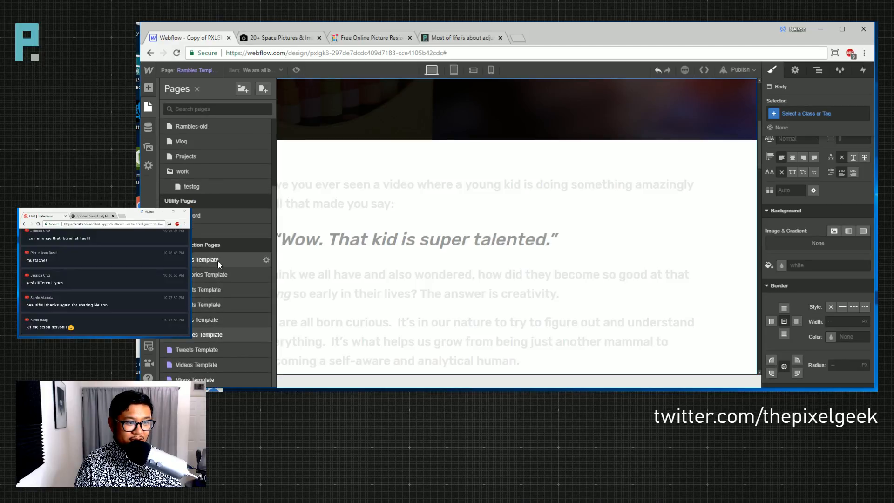
scroll(192, 188, up, 2)
click(193, 151)
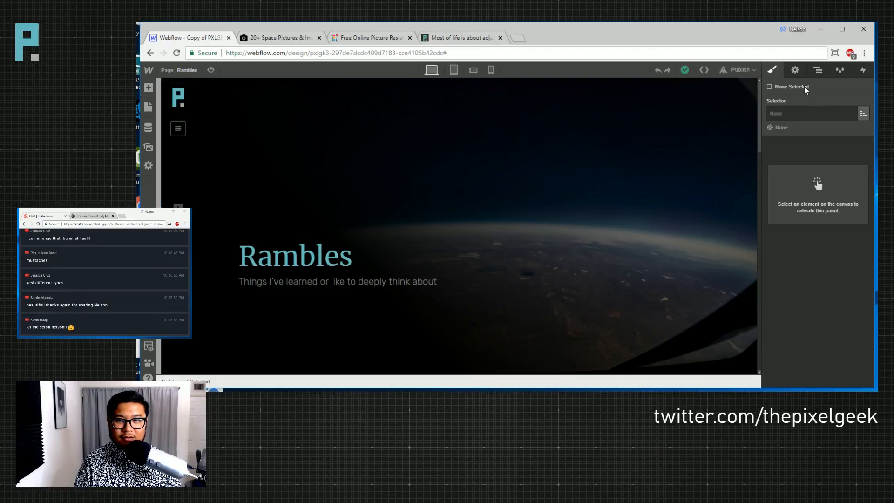
- Check which class the Rambles page's body uses in the Style panel
click(817, 71)
click(797, 100)
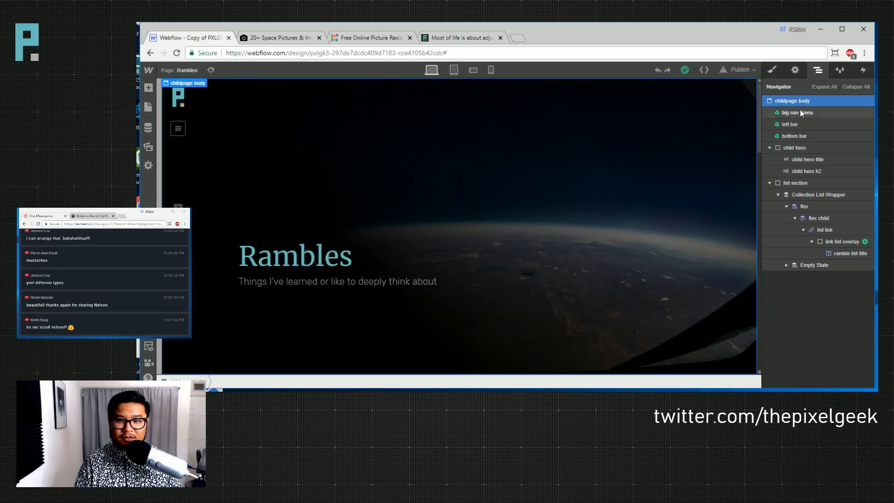
click(185, 71)
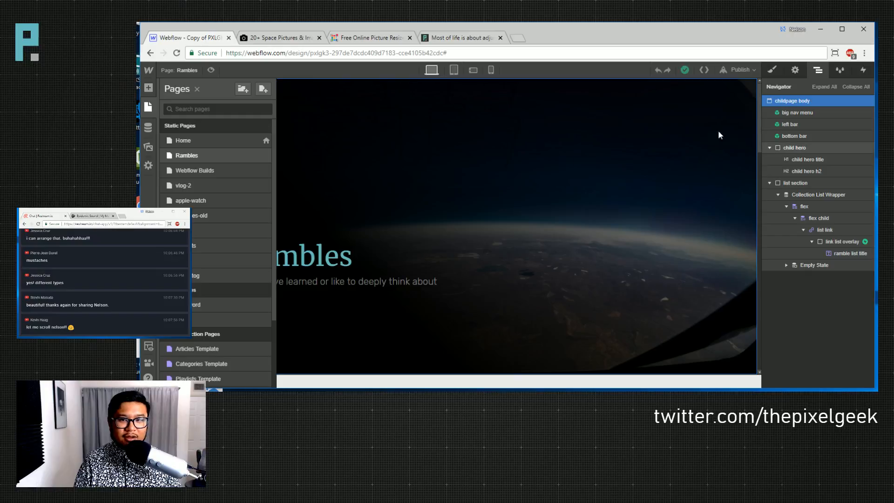
click(771, 70)
scroll(806, 276, down, 5)
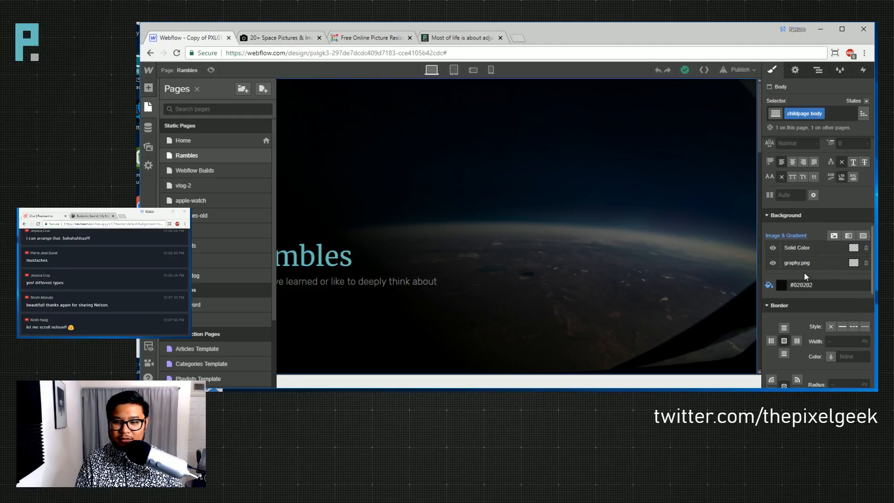
scroll(208, 291, down, 3)
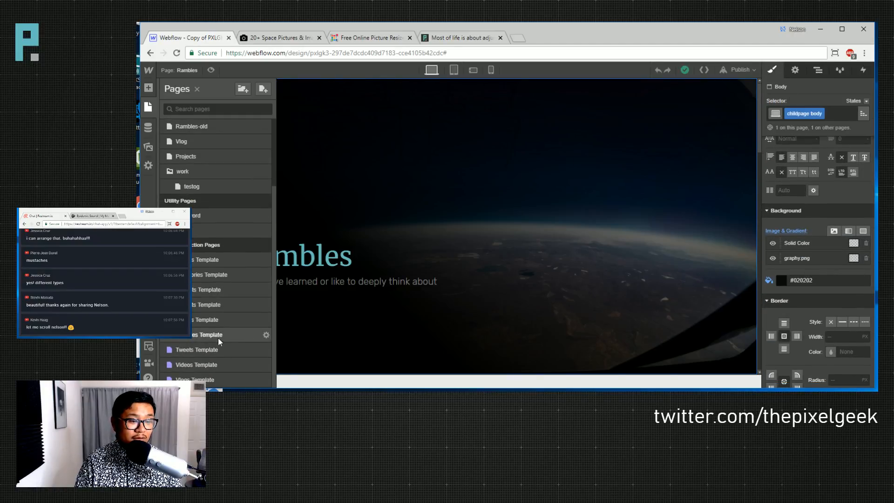
- Give the Rambles Template's Body the 'childpage body' class
click(218, 338)
click(818, 69)
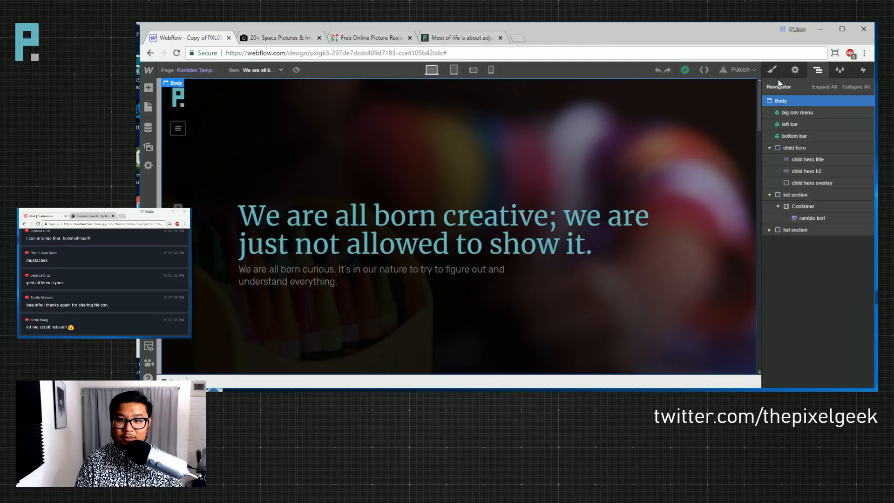
click(771, 70)
click(807, 111)
text(childb)
key(Down)
key(Down)
key(Return)
scroll(644, 200, down, 7)
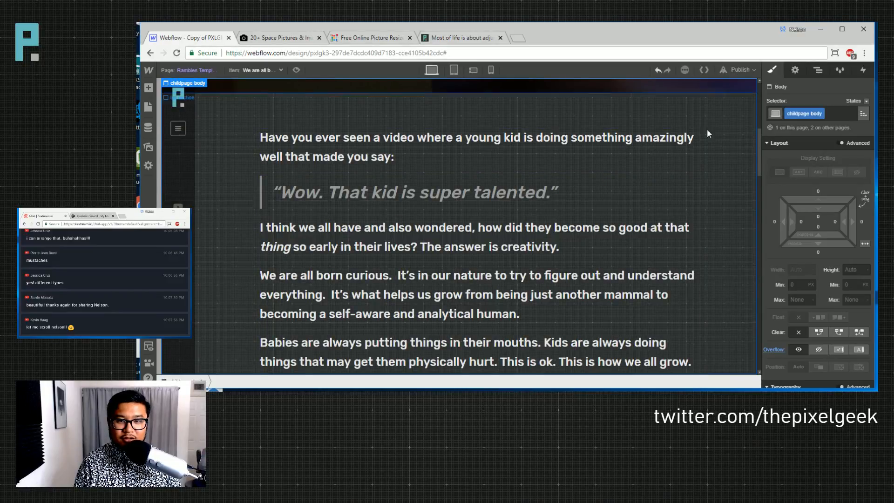
- Republish the site and reload the live 'Most of life is about adjusting' page with F5
click(744, 127)
click(740, 69)
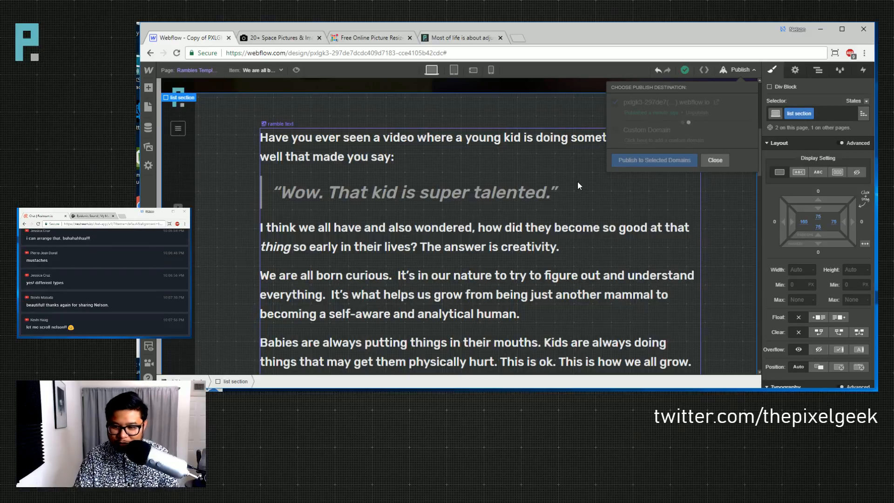
click(450, 38)
key(F5)
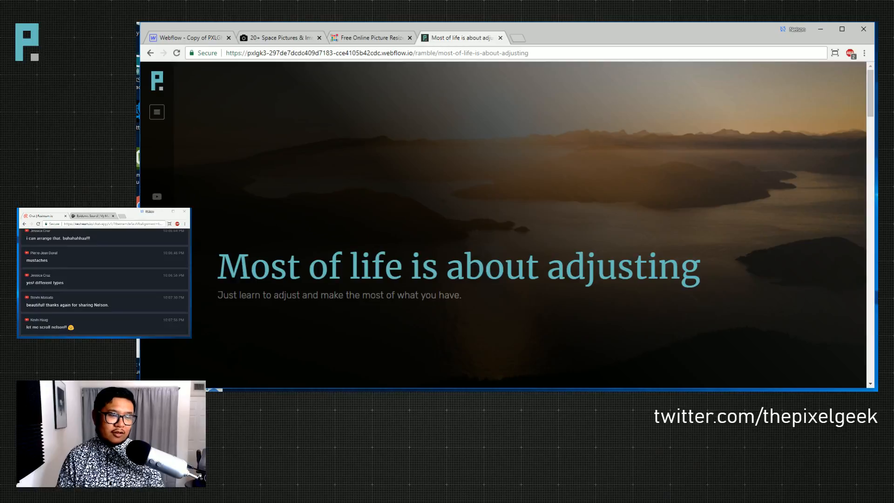
- Go to the live Rambles listing page through the hamburger navigation menu
double_click(314, 54)
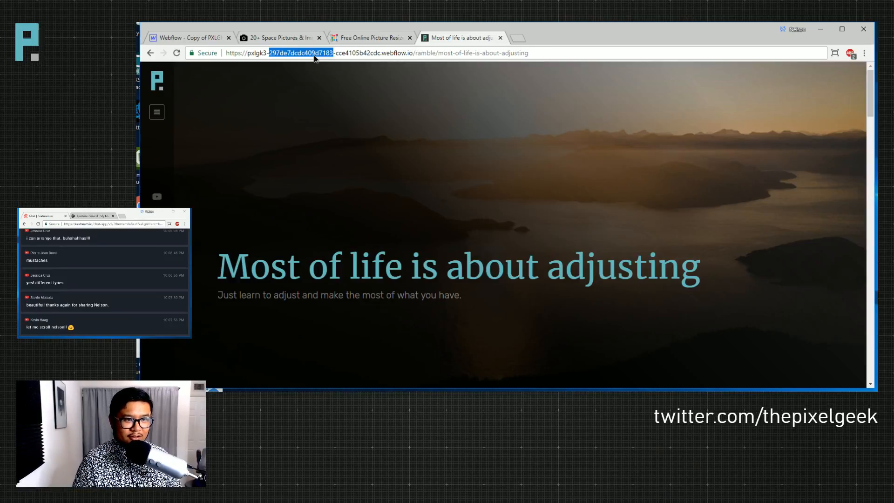
click(362, 52)
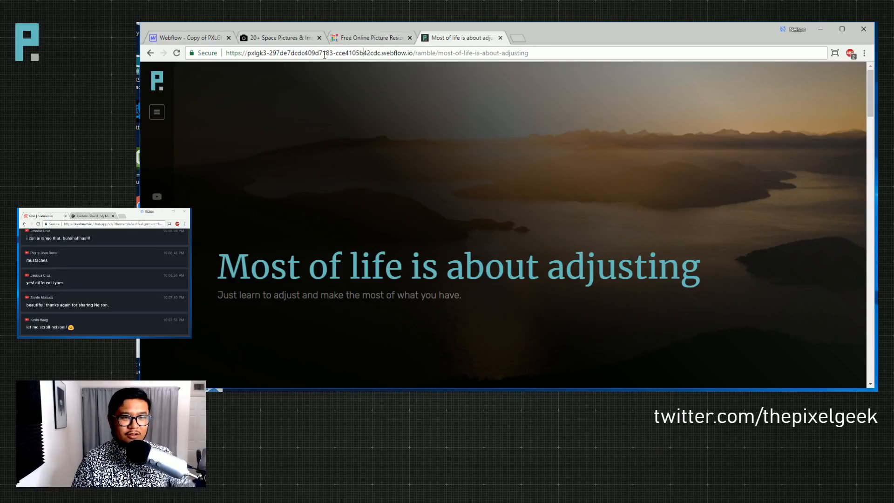
click(157, 112)
click(246, 194)
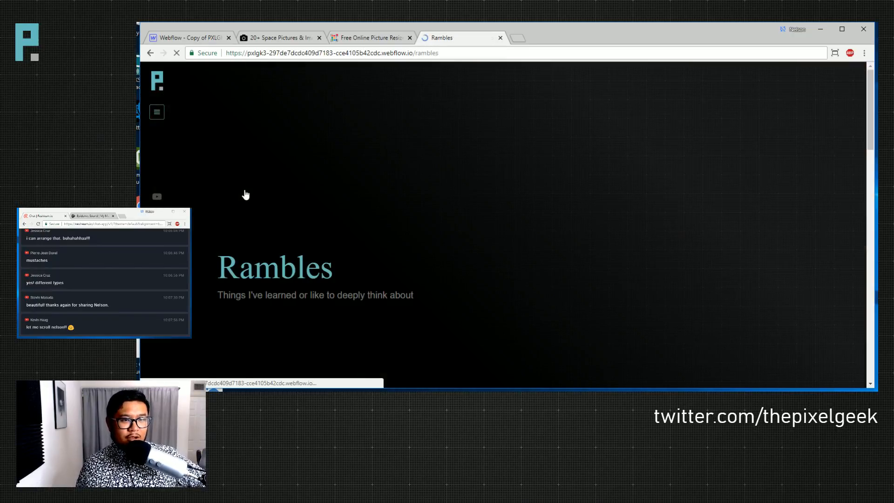
- Open the 'We cannot control life' ramble and scroll down to its related cards
scroll(403, 221, down, 5)
scroll(404, 224, down, 2)
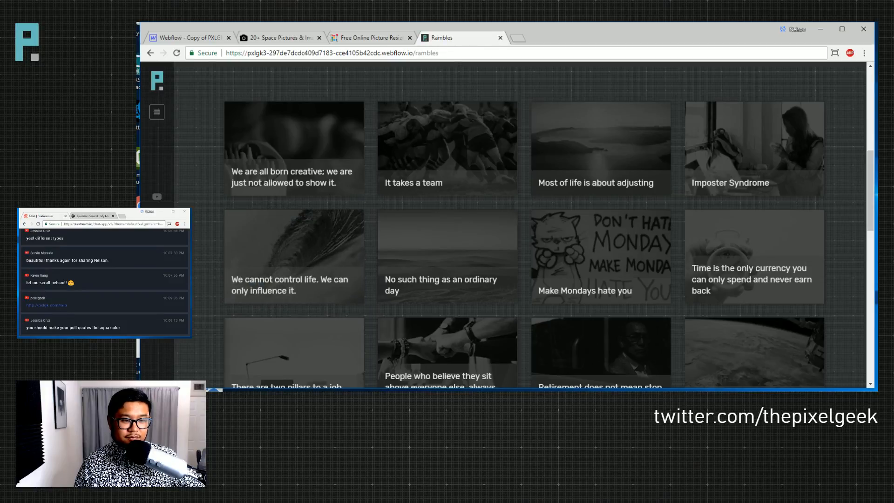
click(594, 288)
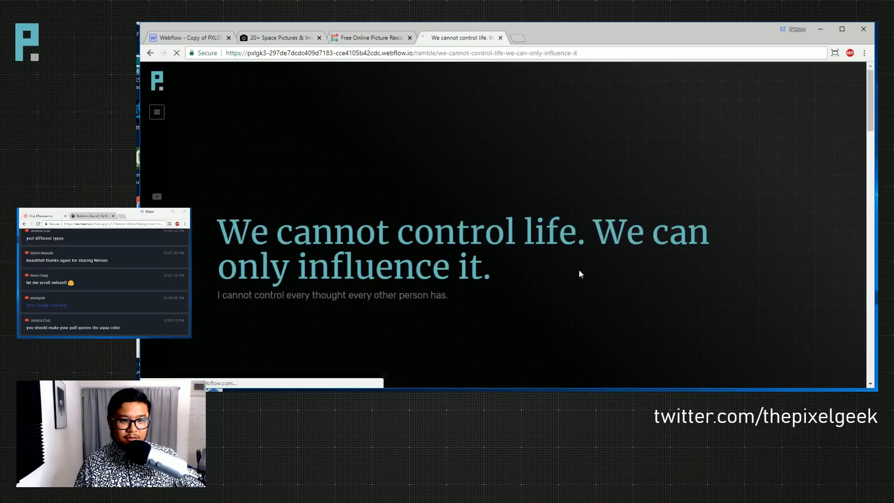
scroll(579, 269, down, 6)
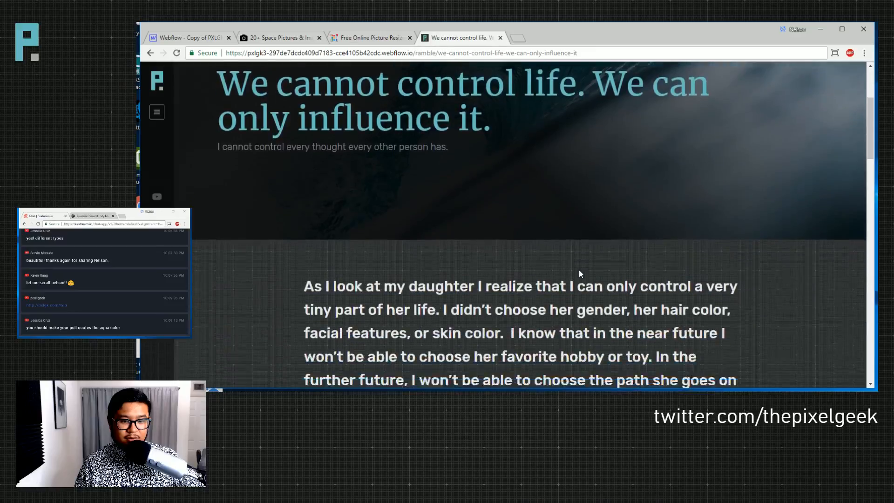
scroll(579, 269, down, 5)
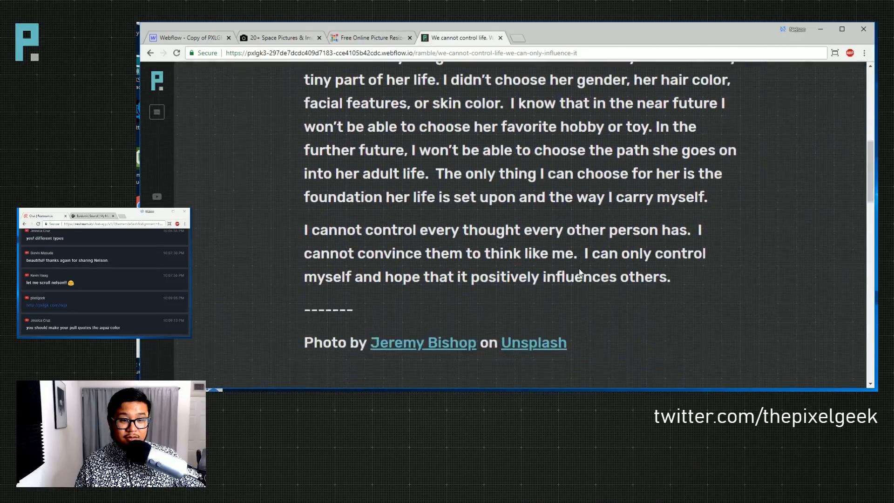
scroll(579, 269, down, 13)
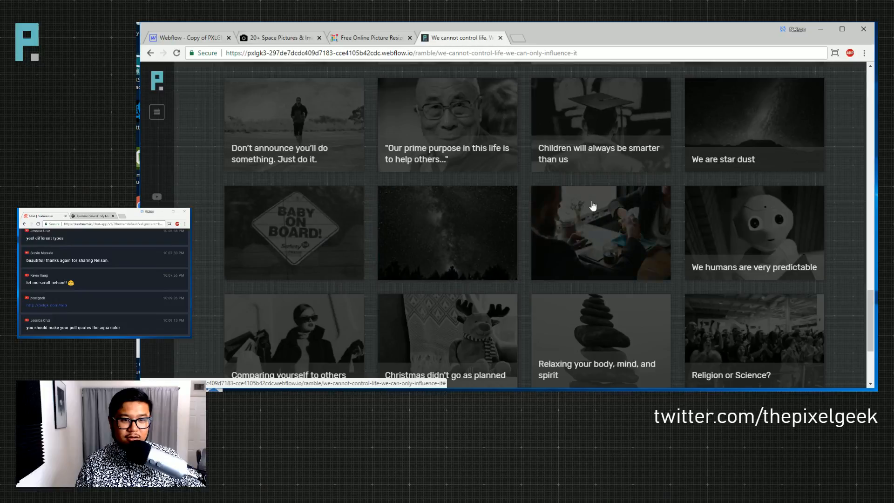
- Link the related ramble card's link wrapper to the Current Ramble collection page
click(197, 39)
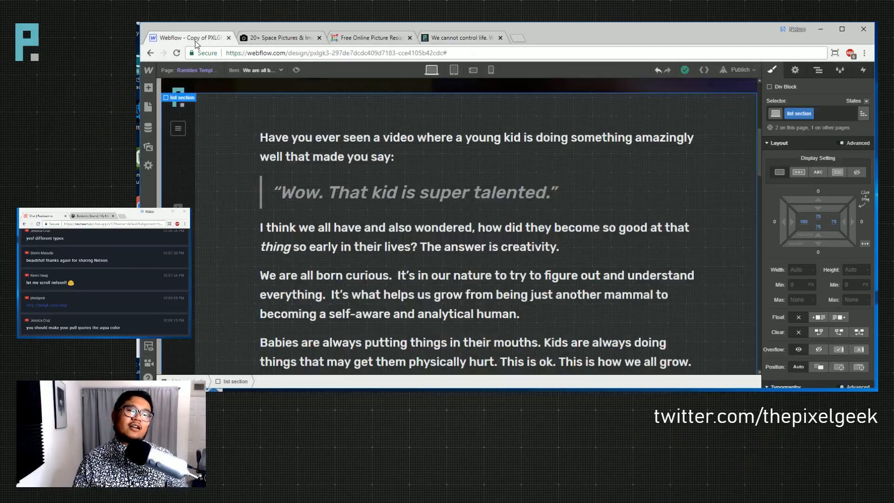
scroll(311, 249, down, 2)
scroll(312, 248, down, 6)
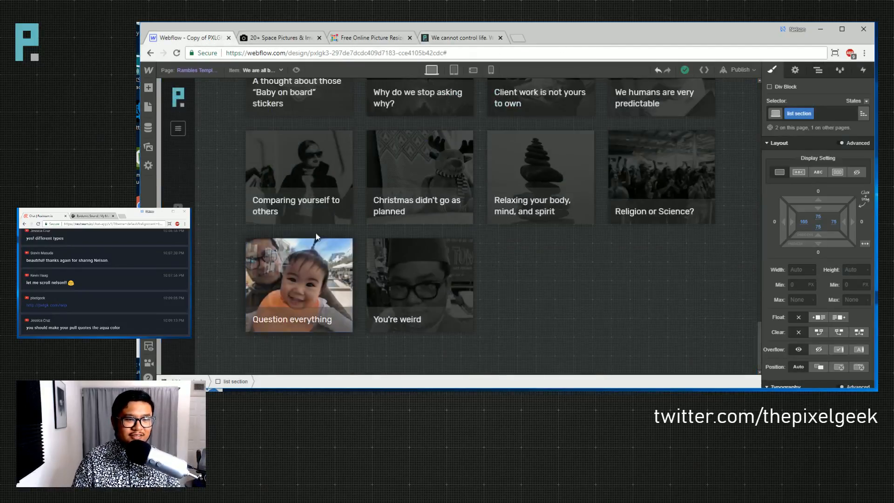
click(310, 172)
click(411, 381)
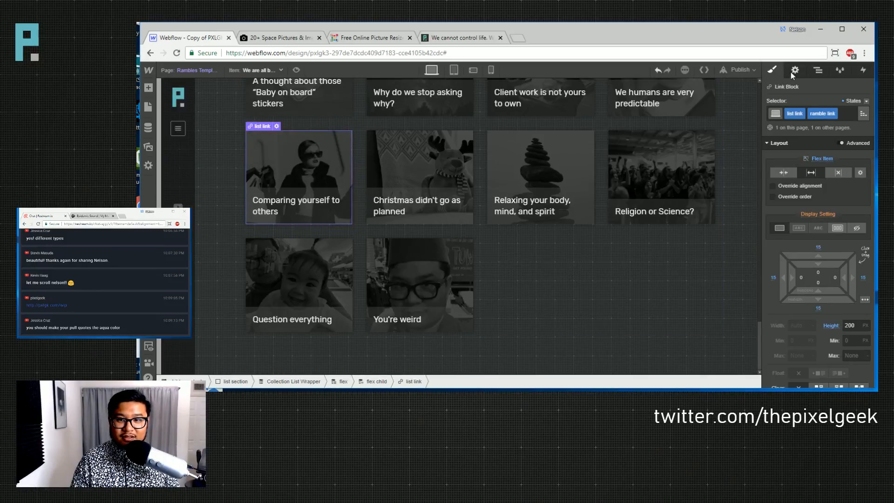
click(794, 70)
click(791, 172)
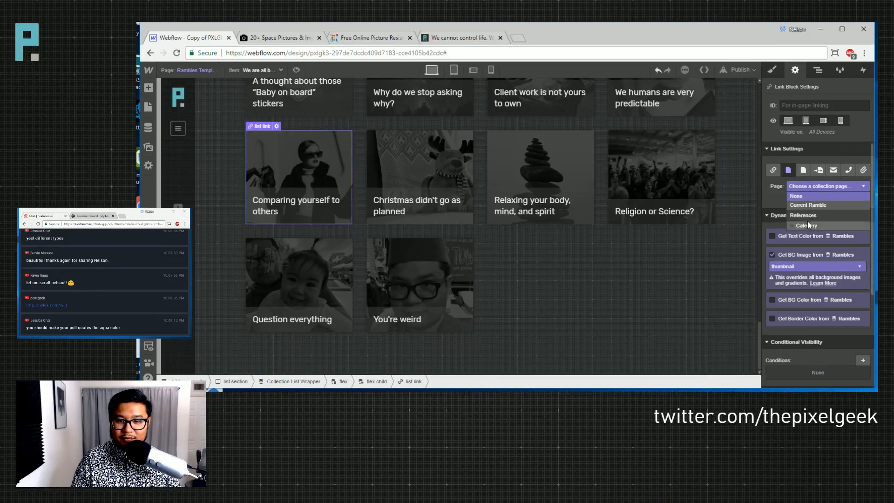
click(805, 205)
click(711, 316)
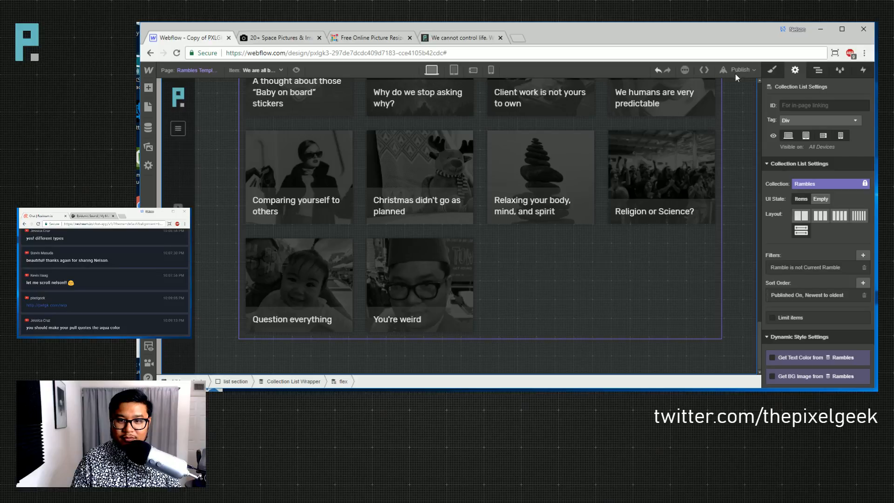
click(746, 188)
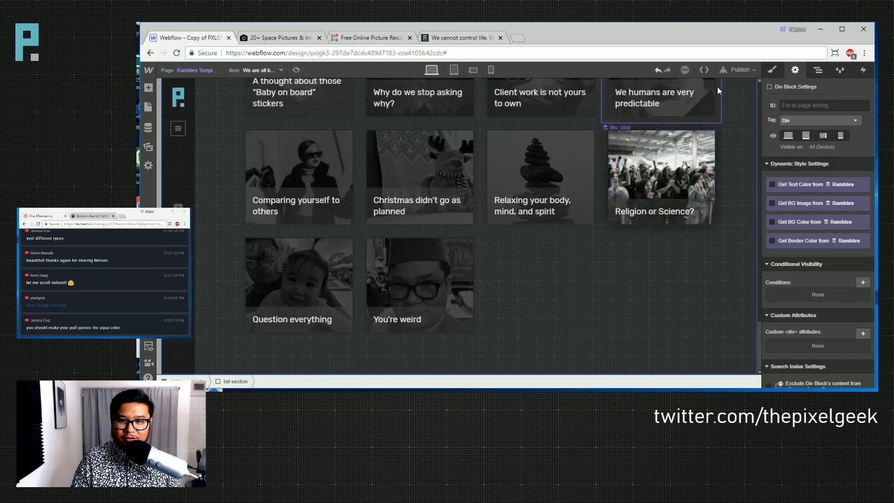
- Publish the site to its webflow.io domain
click(744, 70)
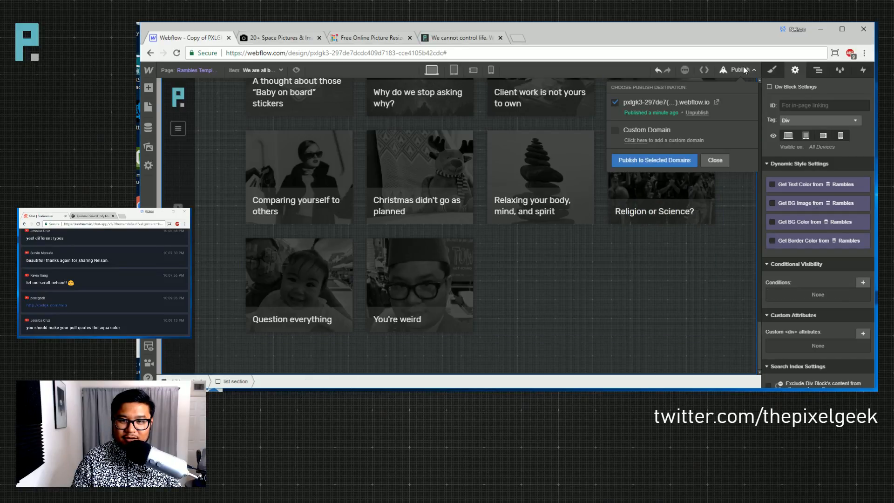
click(665, 160)
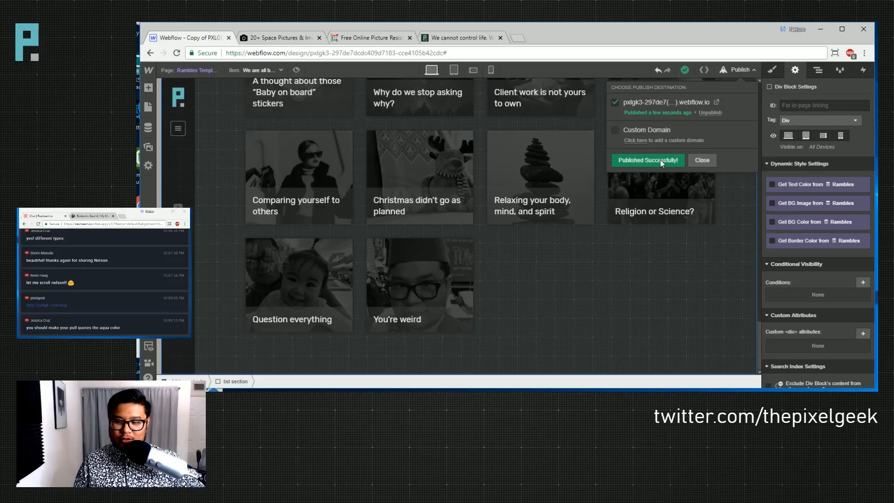
click(744, 272)
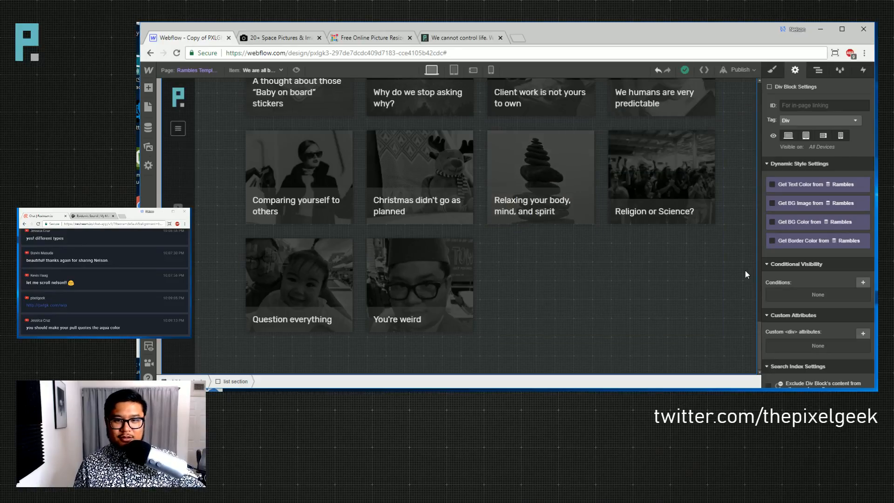
scroll(616, 242, up, 5)
scroll(616, 245, up, 15)
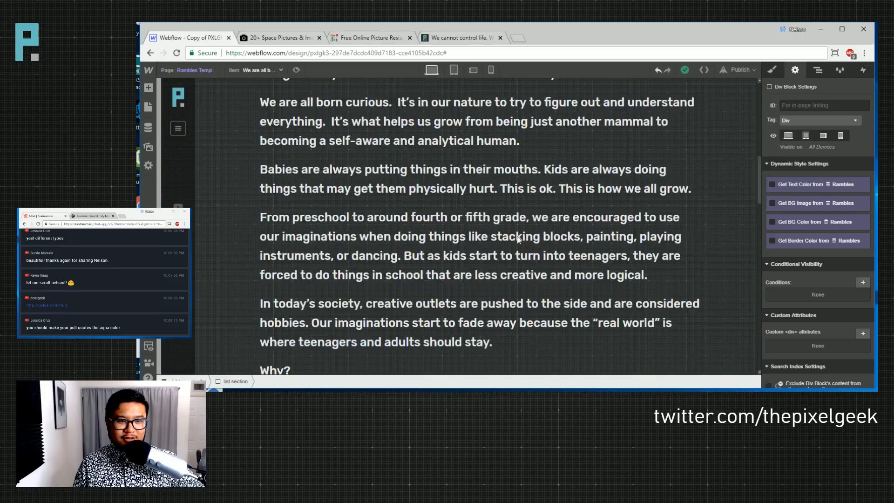
- Turn the Projects page's block quote text aqua (#67bdc0)
click(148, 106)
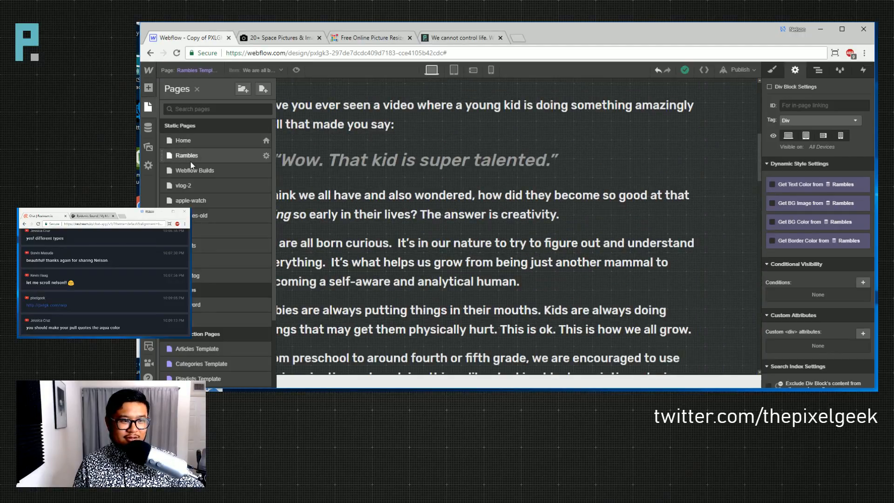
click(209, 242)
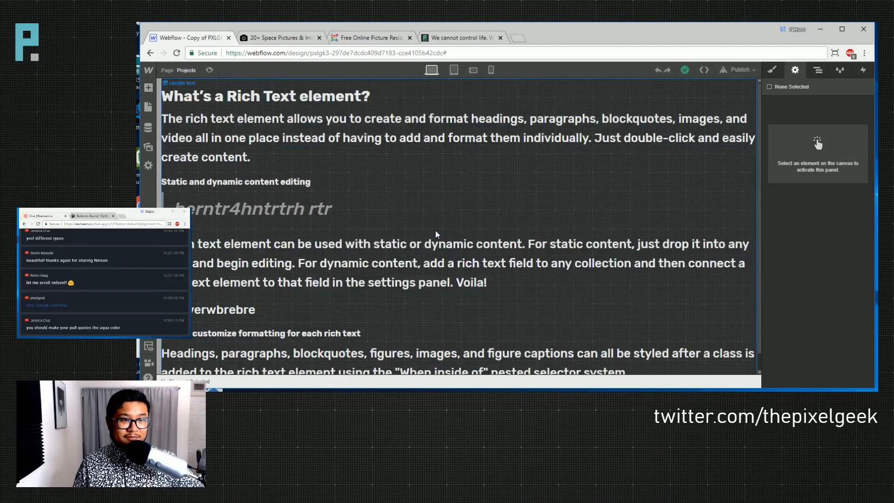
click(278, 217)
scroll(817, 325, down, 10)
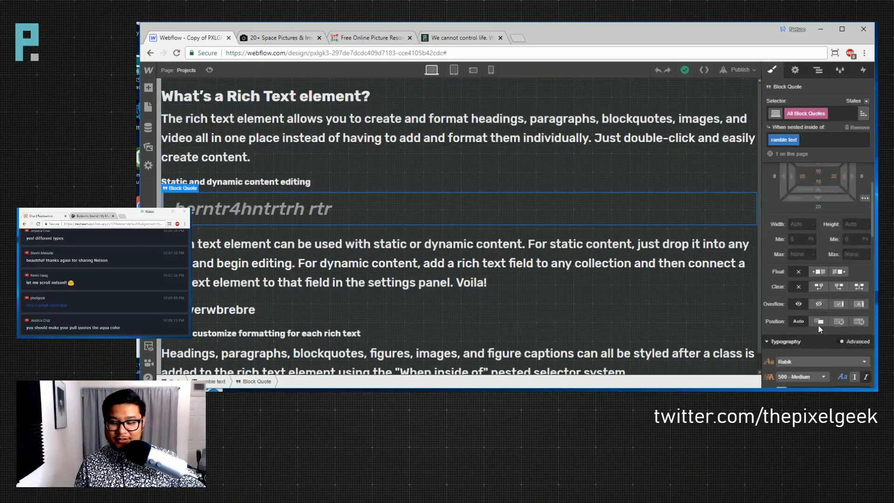
click(785, 228)
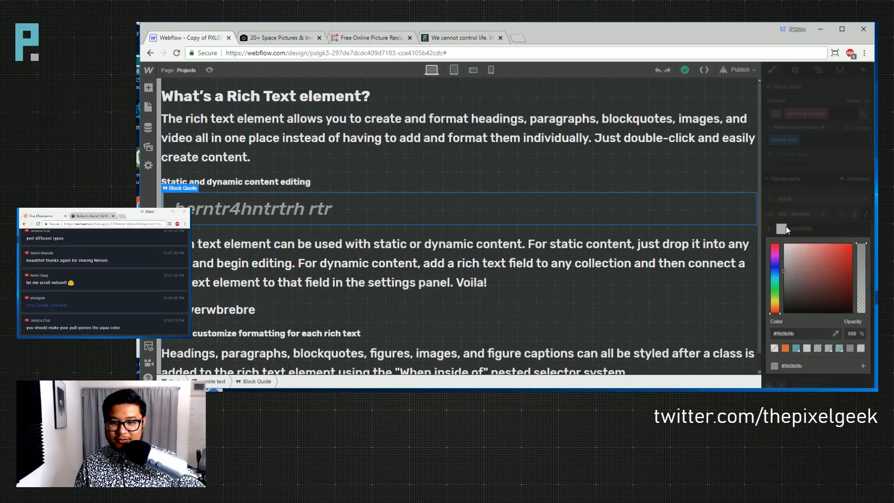
click(796, 349)
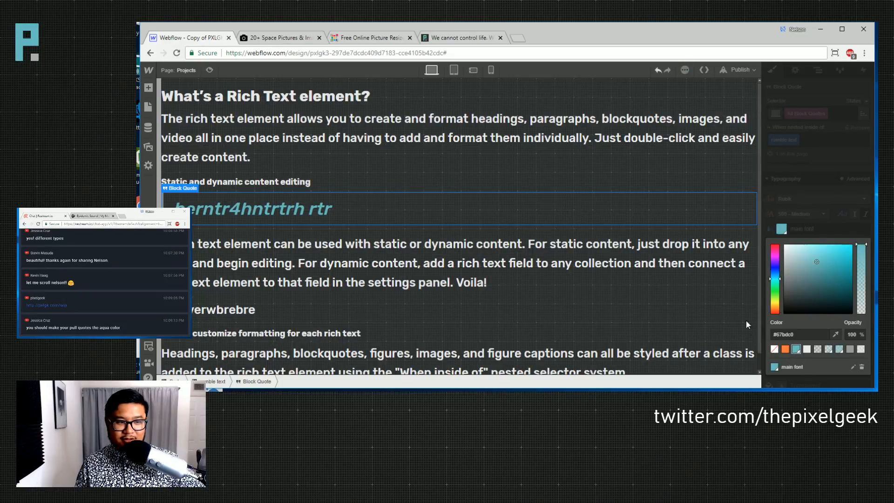
click(660, 125)
- Publish the site to the webflow.io domain and view the live post
click(738, 70)
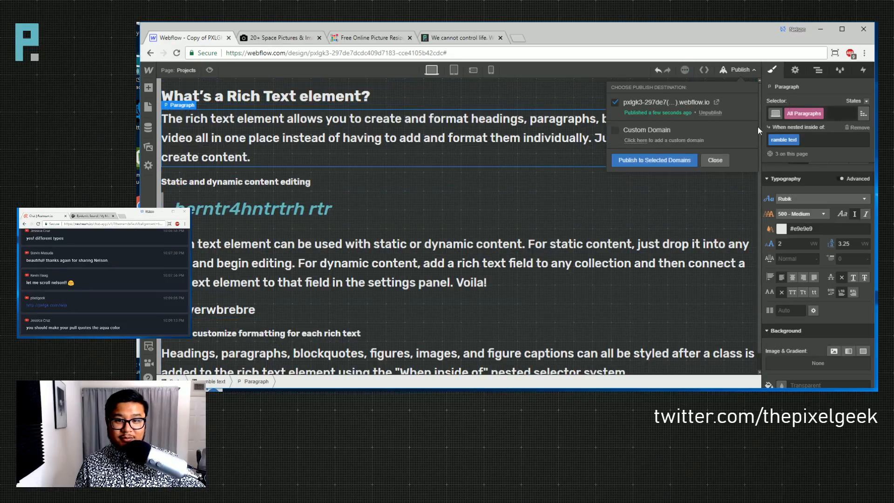
click(640, 160)
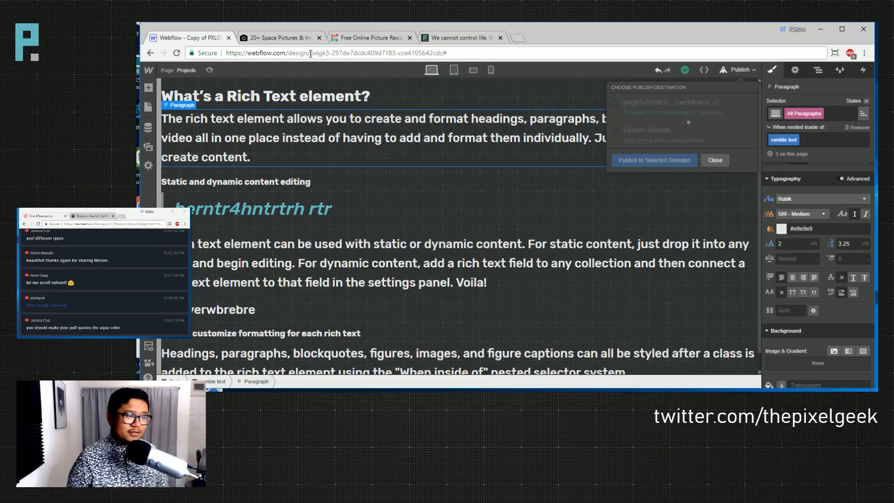
click(481, 39)
scroll(245, 223, up, 15)
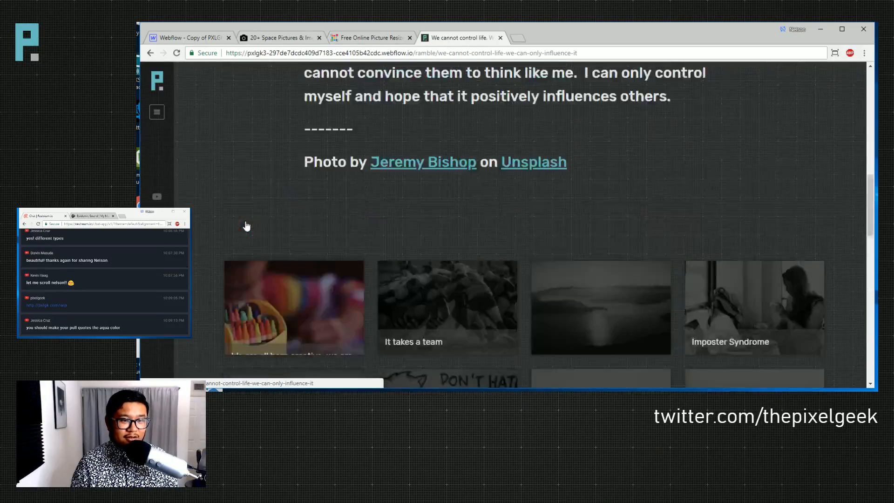
- Open the 'We are all born creative' post from the live card grid, then return to Designer
scroll(246, 224, down, 15)
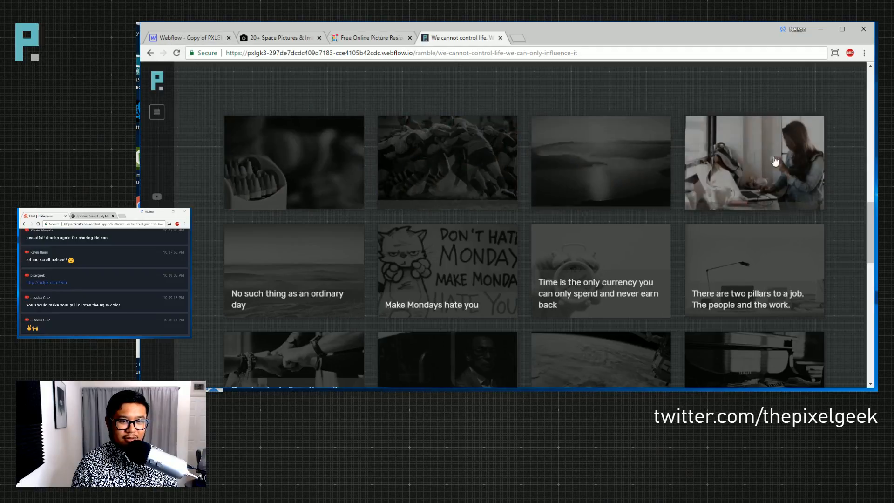
click(300, 158)
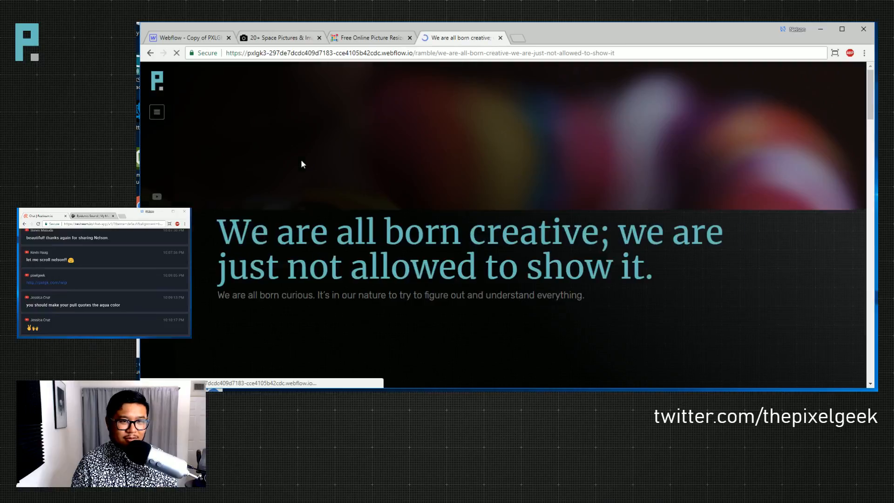
click(229, 34)
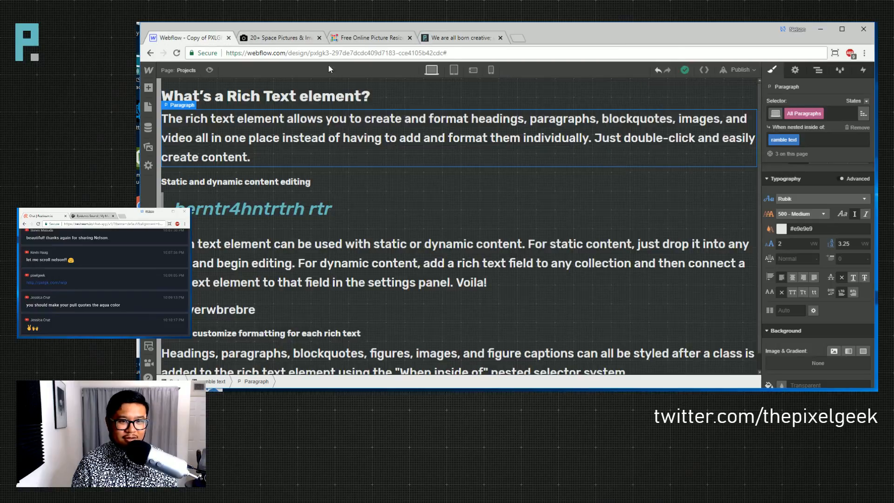
- On the Rambles Template, select the Imposter Syndrome card's link overlay and view its interactions
click(178, 70)
scroll(239, 308, down, 2)
click(216, 336)
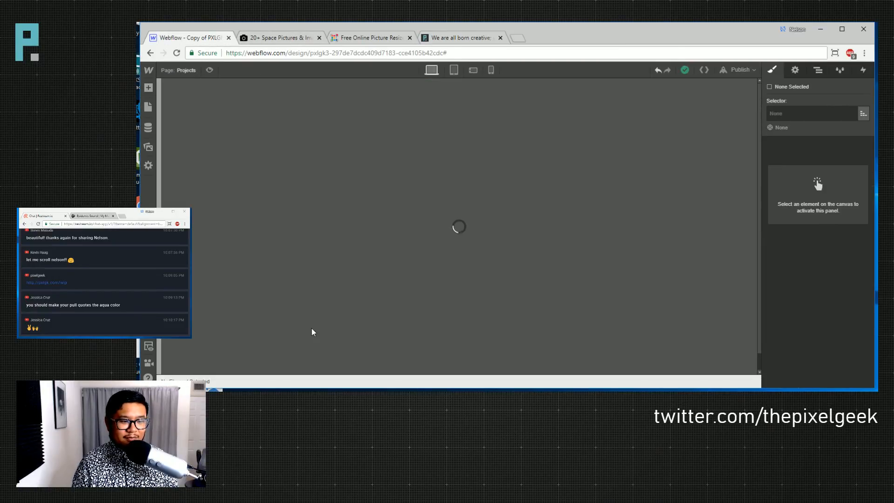
scroll(523, 295, down, 20)
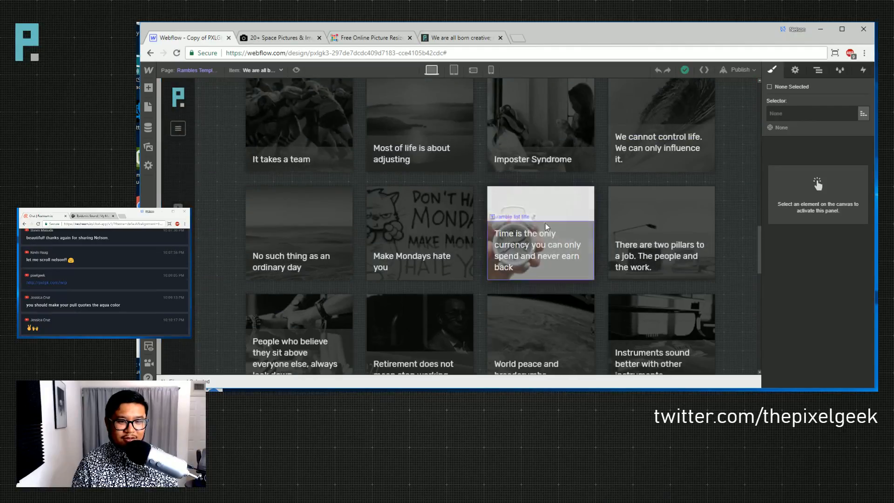
click(593, 108)
click(818, 70)
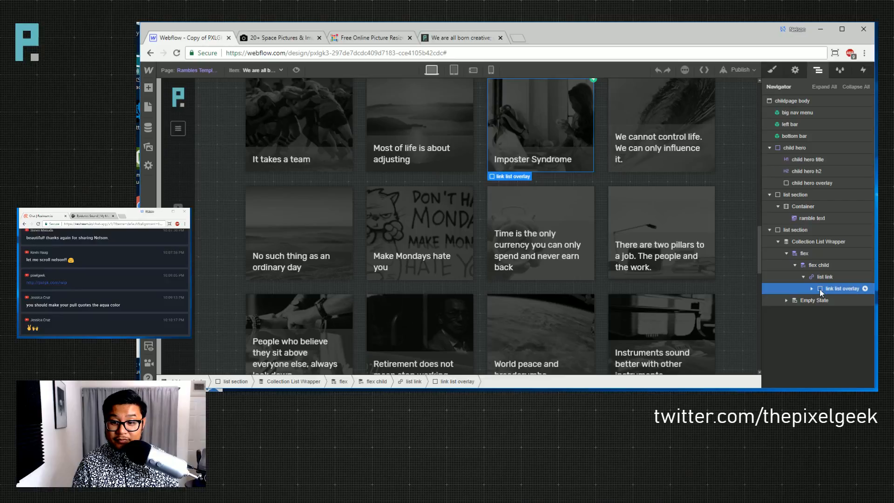
click(862, 70)
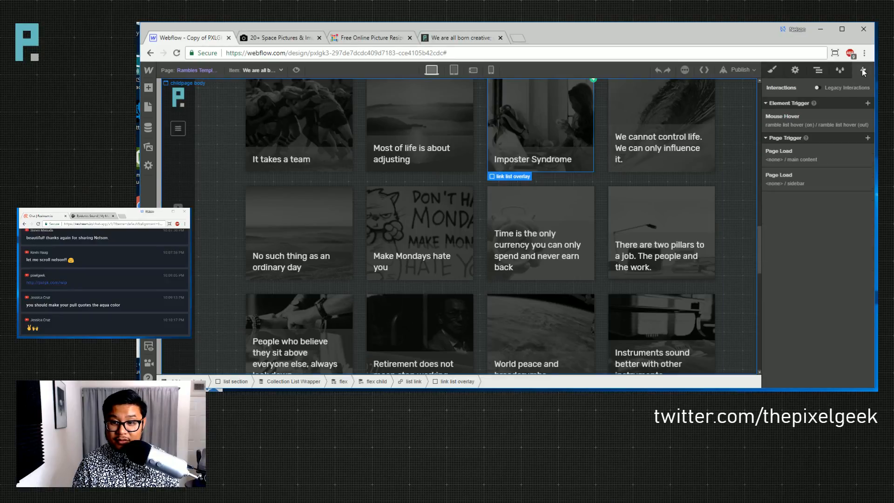
- Under Mouse Hover, open the 'ramble list hover (out)' animation for editing
click(820, 127)
scroll(833, 277, down, 3)
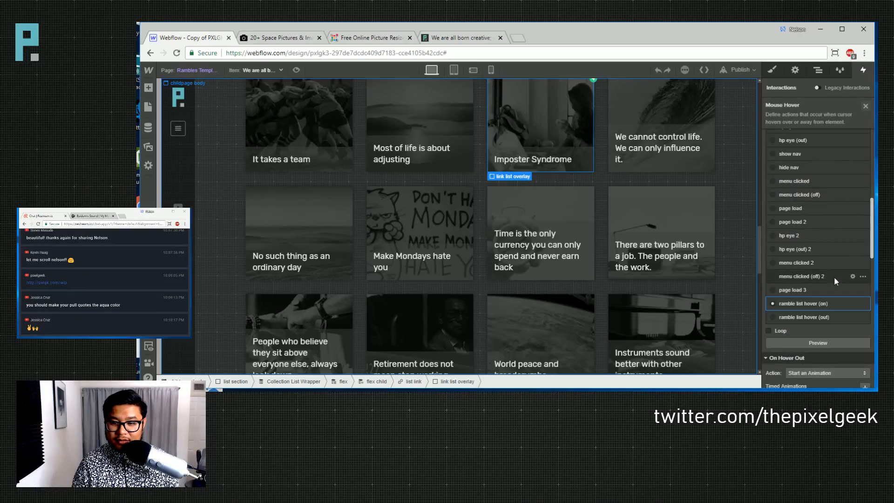
click(806, 307)
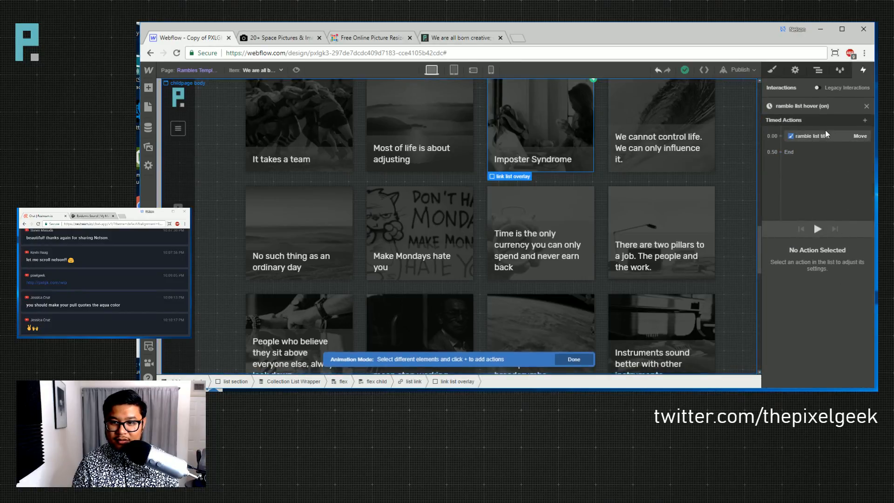
click(867, 107)
scroll(836, 307, down, 9)
click(804, 289)
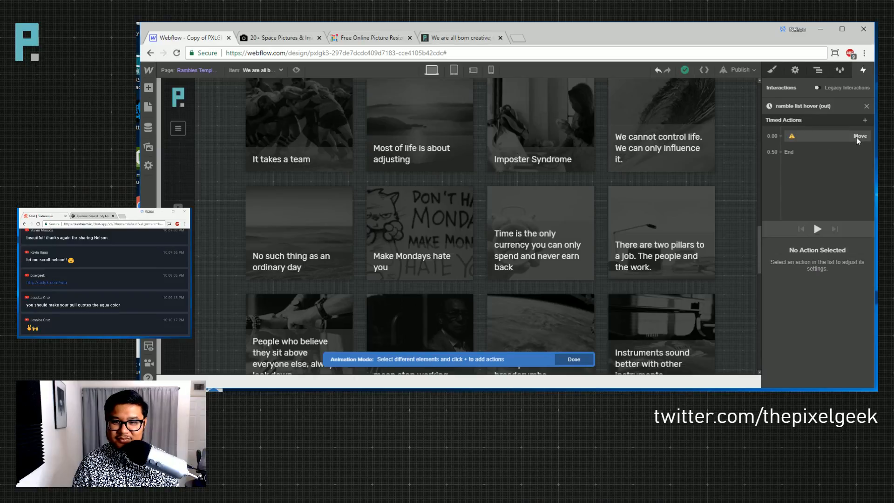
- Add a Move action on ramble list title, limited to children with this class, at Y 0%
click(656, 148)
click(780, 136)
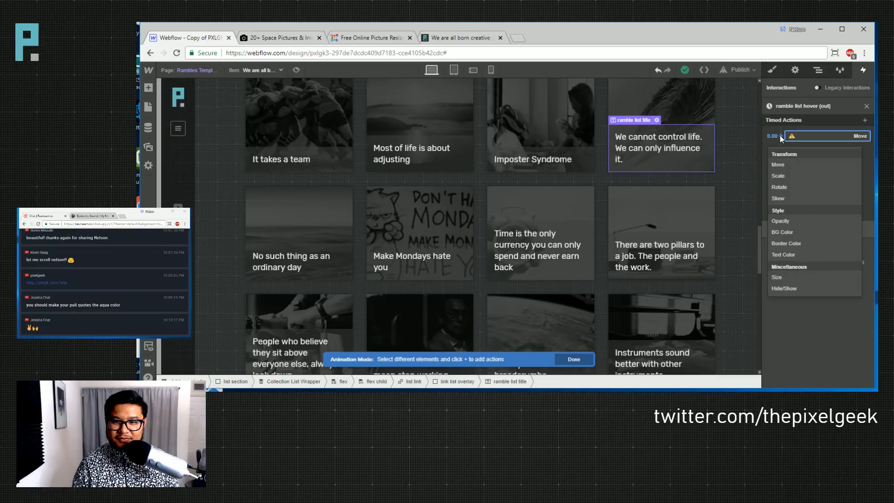
click(786, 163)
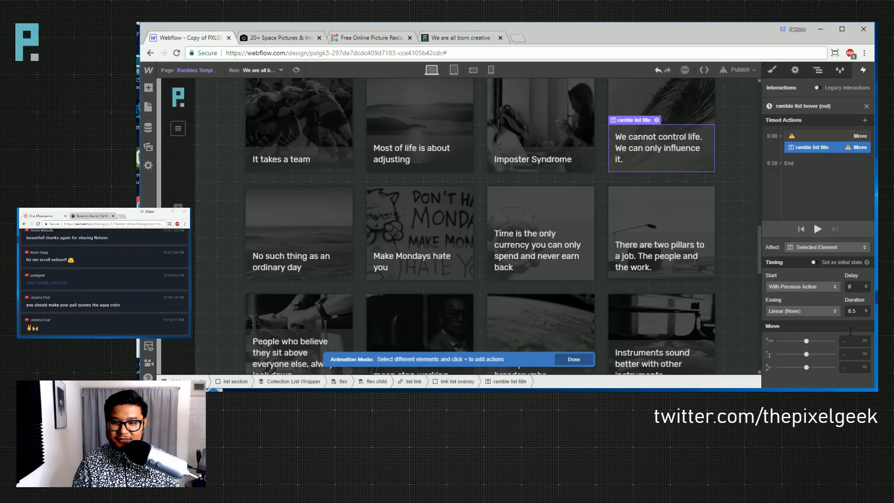
click(803, 247)
click(801, 267)
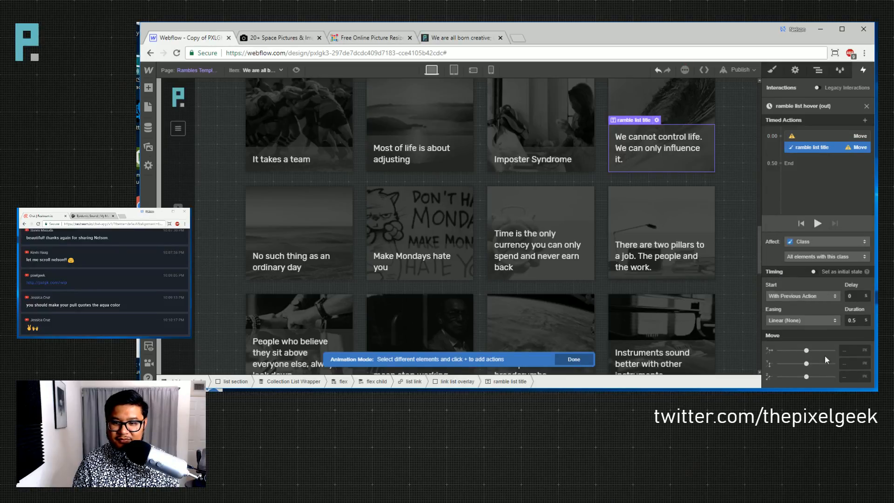
click(810, 257)
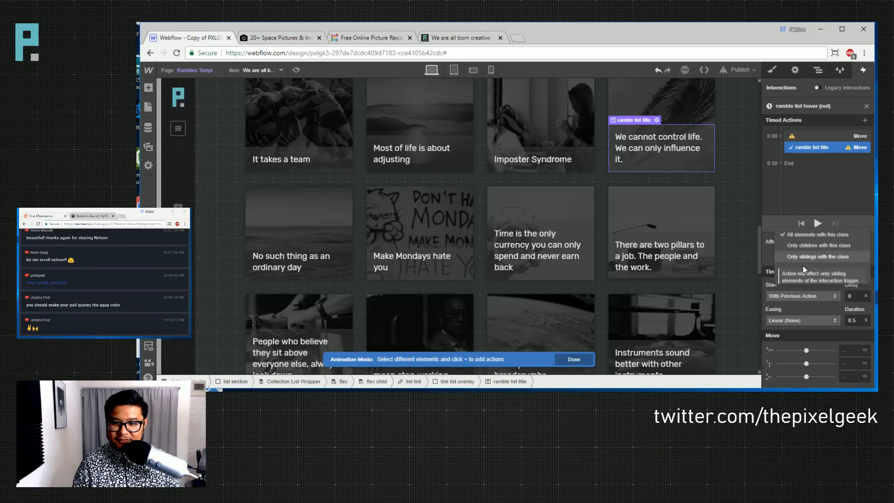
click(806, 247)
click(845, 363)
text(0%)
click(814, 135)
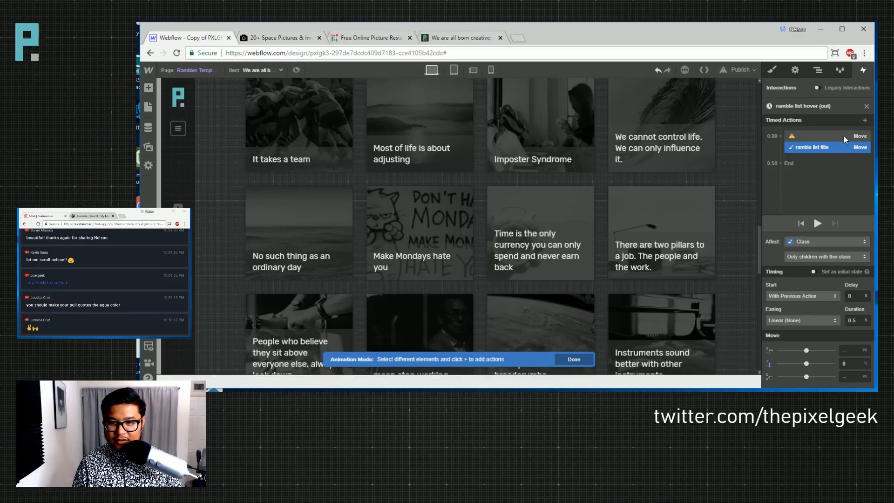
click(744, 71)
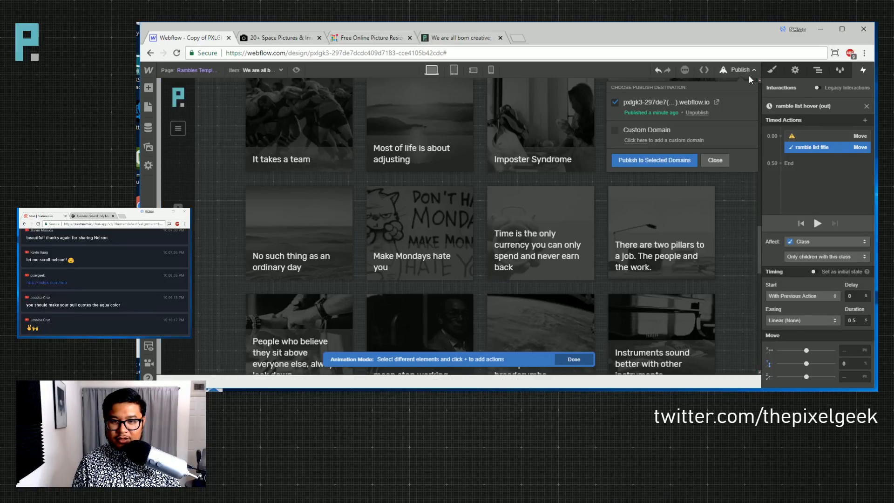
- Republish the site with the new hover-out animation to its webflow.io domain
click(641, 160)
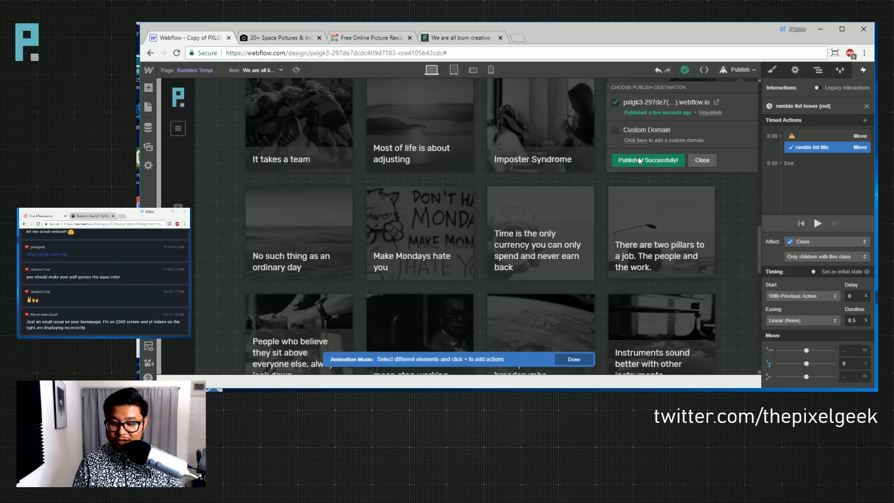
- Reload the live 'We are all born creative' page and open the Imposter Syndrome post
click(458, 40)
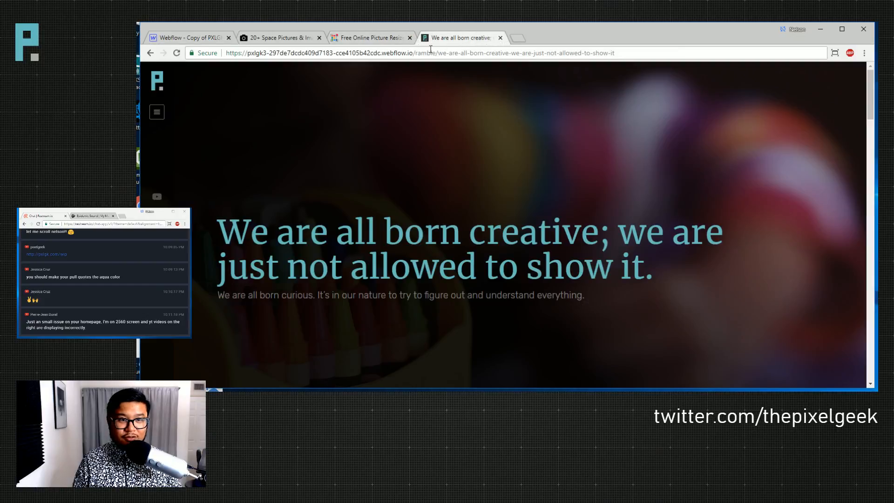
click(177, 54)
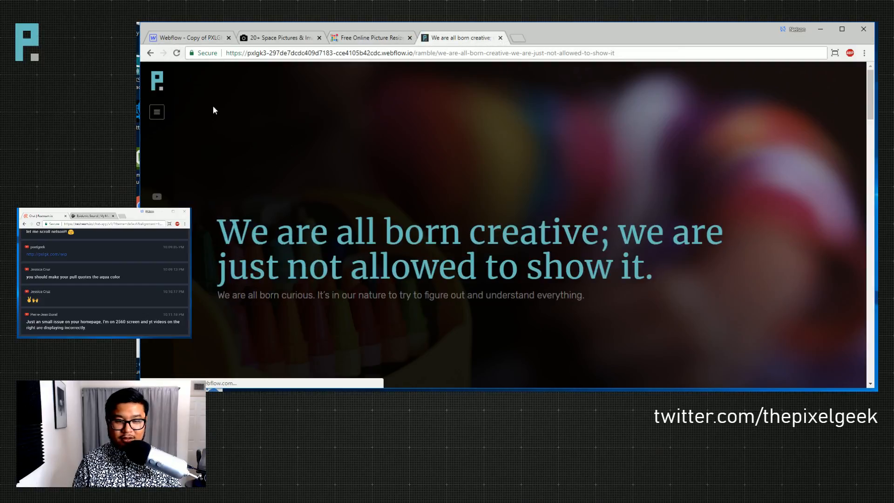
scroll(482, 215, down, 20)
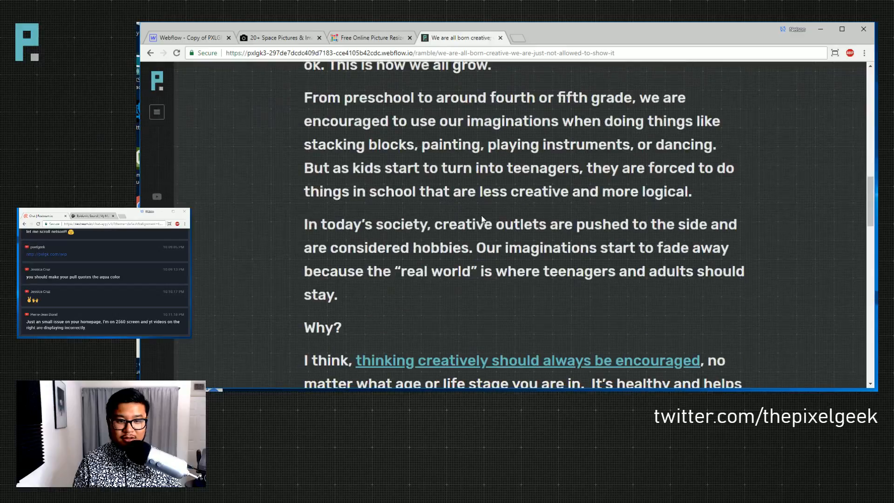
scroll(481, 218, down, 5)
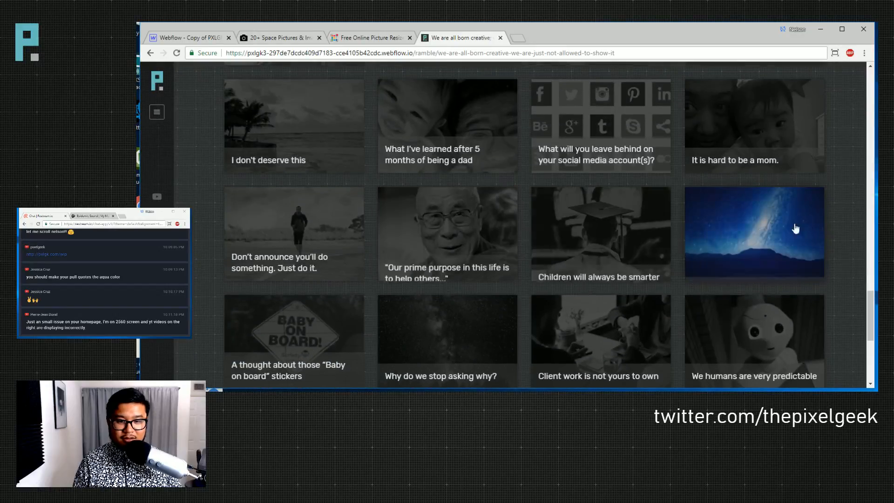
scroll(720, 214, up, 4)
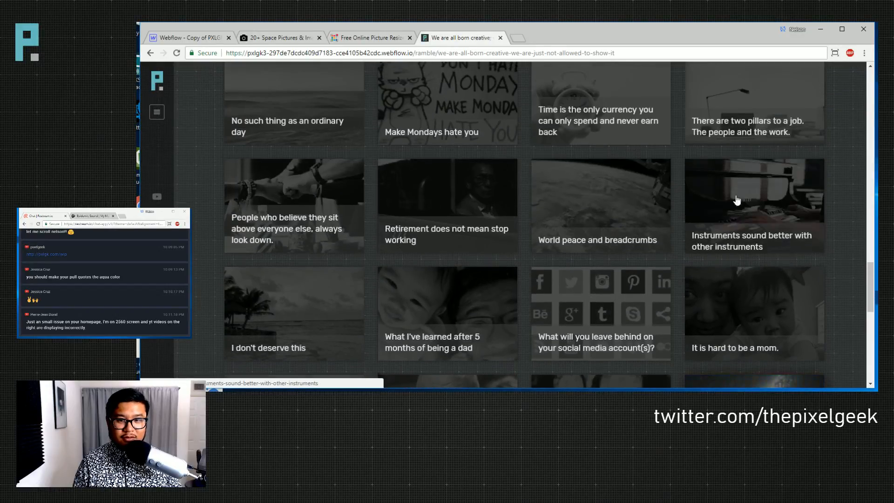
scroll(707, 110, up, 3)
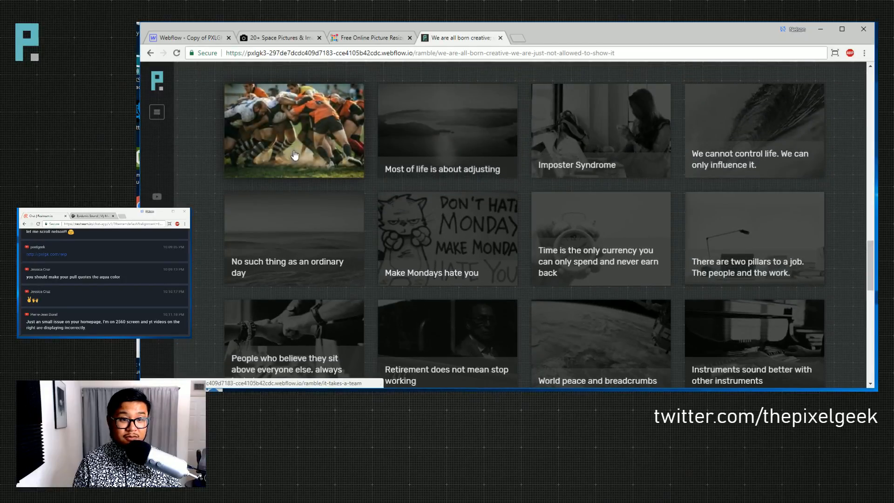
click(540, 169)
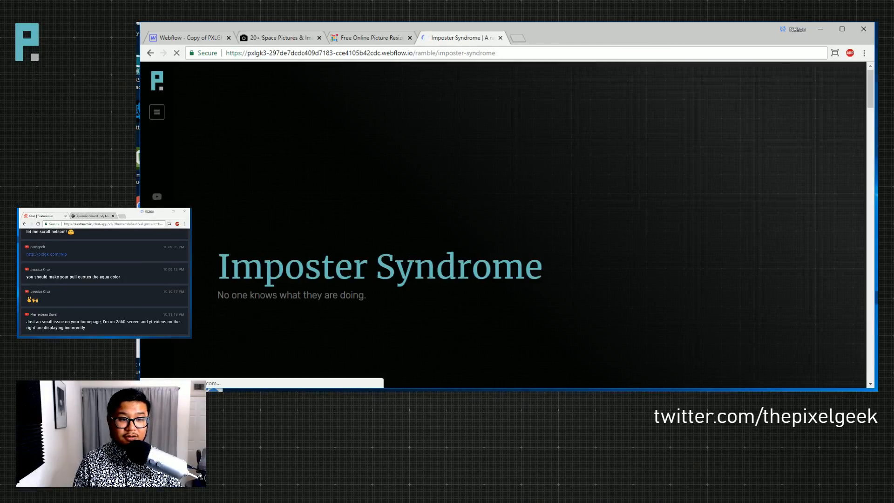
- Play the embedded TED talk, pausing and resuming it a few times, ending paused at 0:04
scroll(518, 248, down, 20)
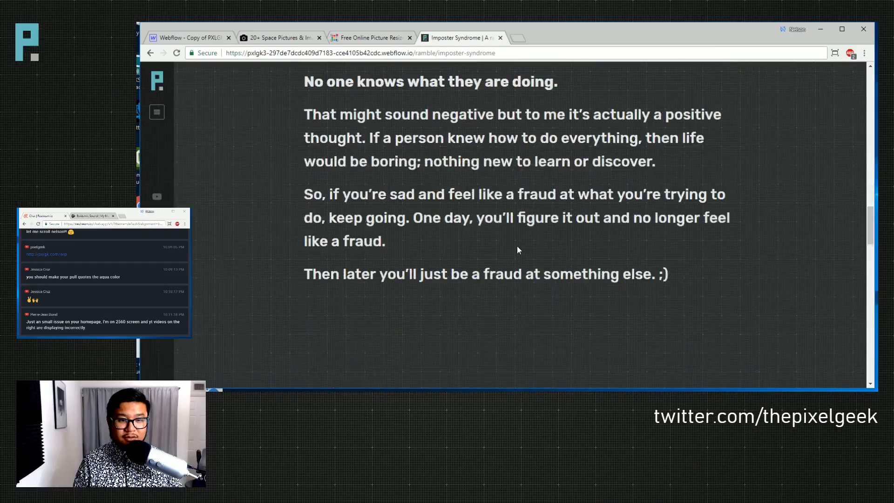
scroll(517, 246, up, 3)
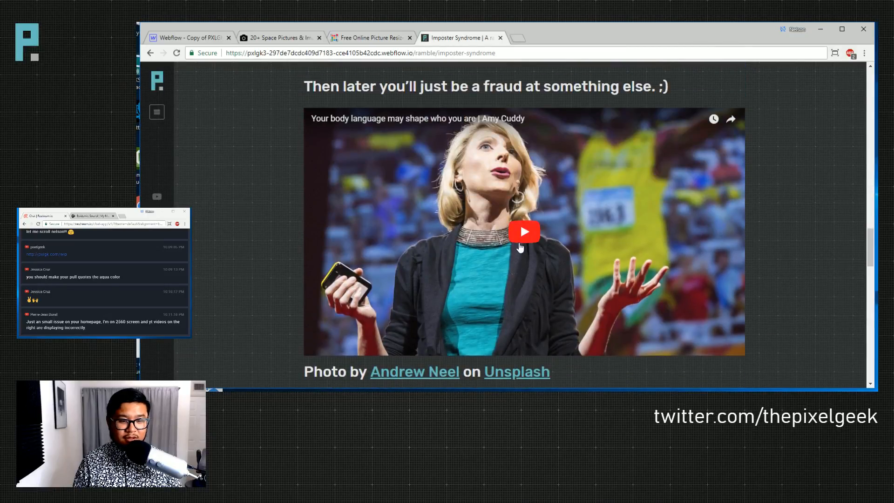
click(521, 246)
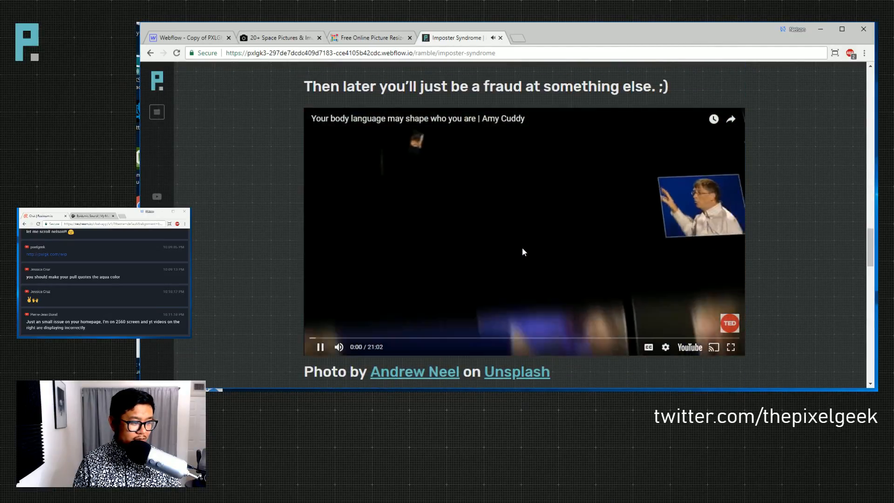
click(530, 214)
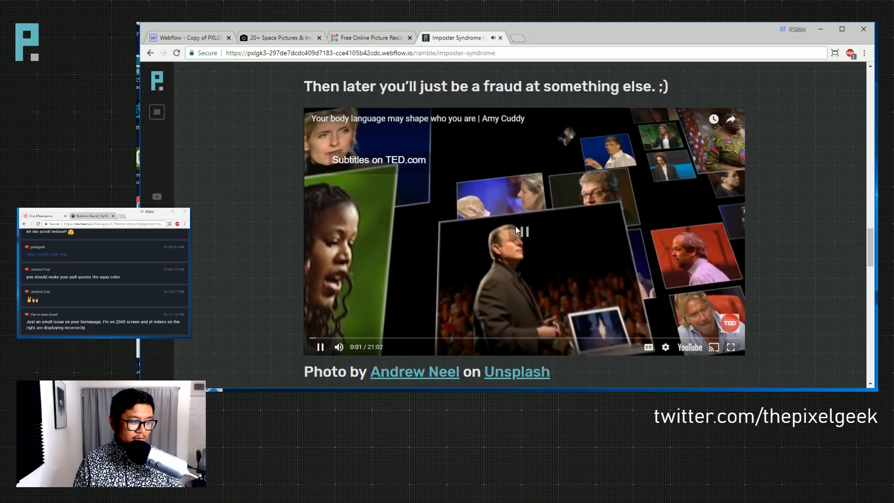
click(543, 201)
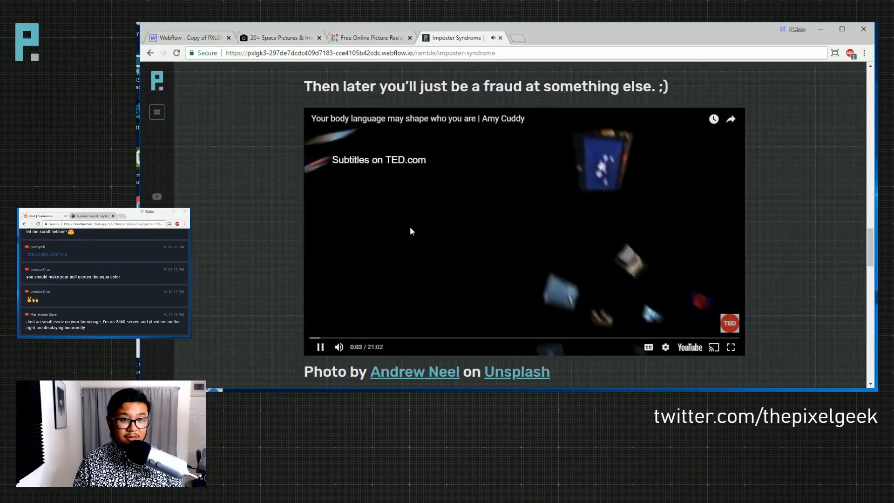
click(410, 228)
click(410, 228)
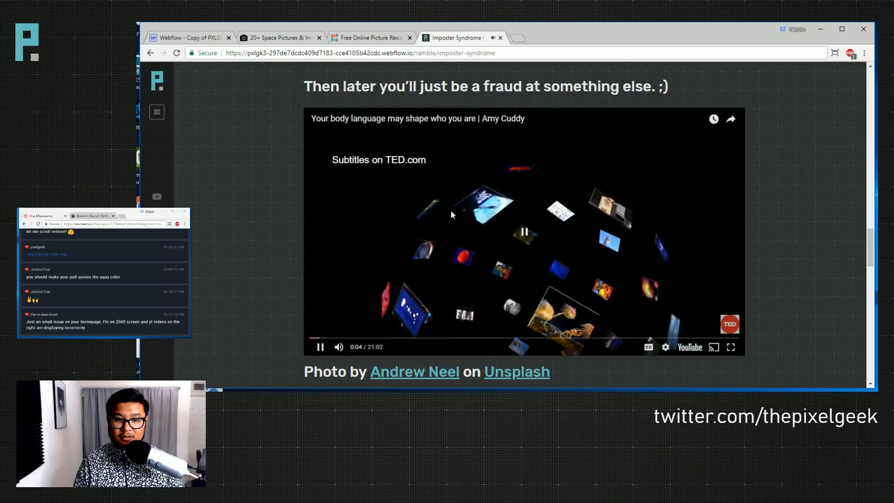
click(416, 142)
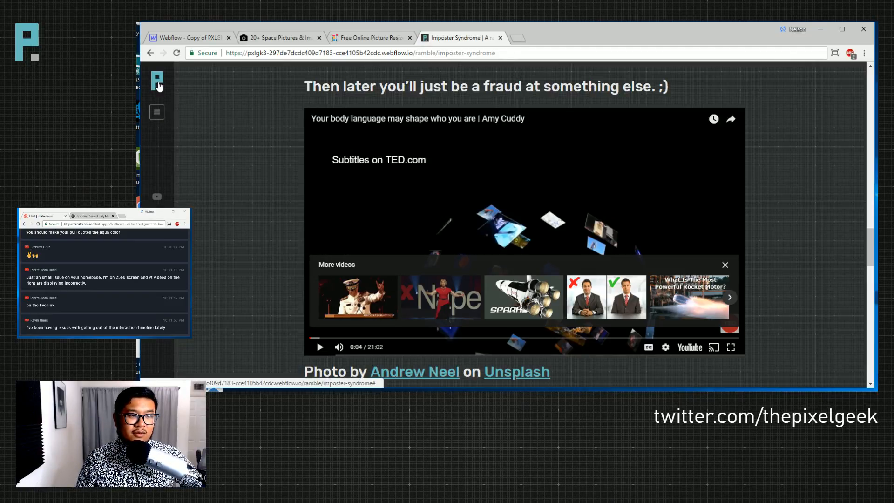
- In the left bar symbol, link the logo to the Home page
click(186, 37)
double_click(181, 110)
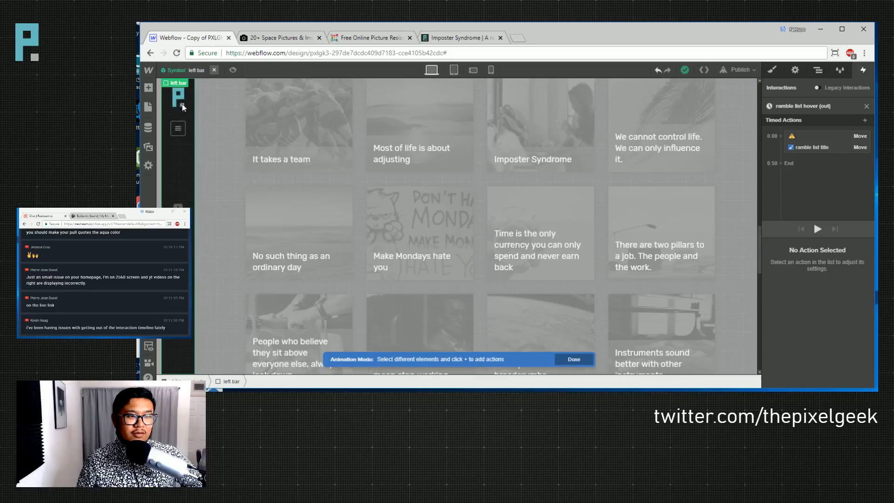
click(180, 103)
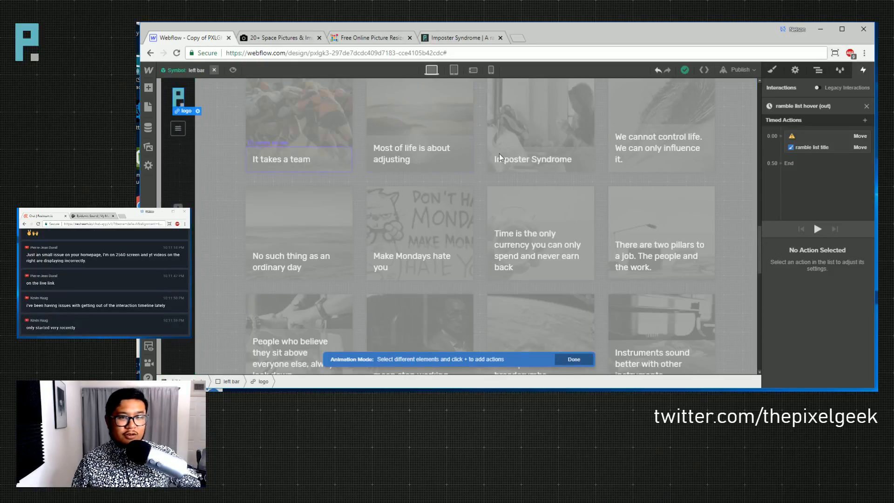
click(795, 70)
click(793, 171)
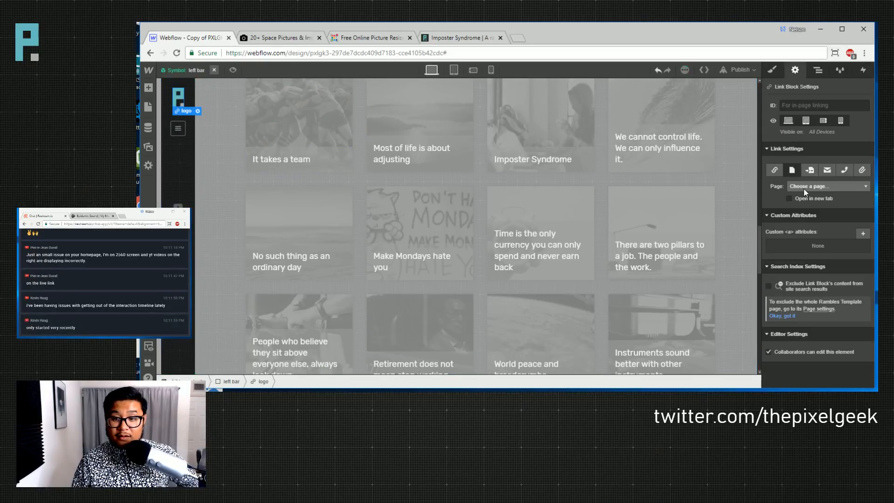
click(803, 187)
click(800, 202)
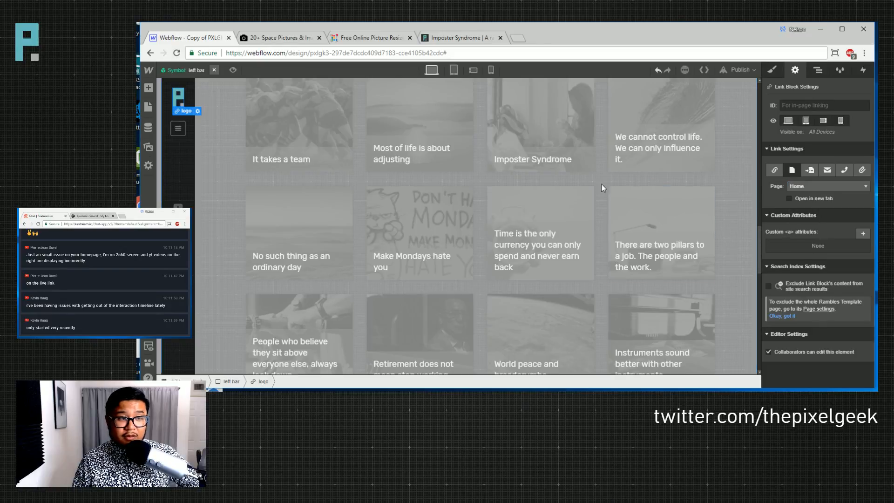
- Exit symbol editing and select the overlay on the Make Mondays hate you card
click(215, 70)
click(200, 70)
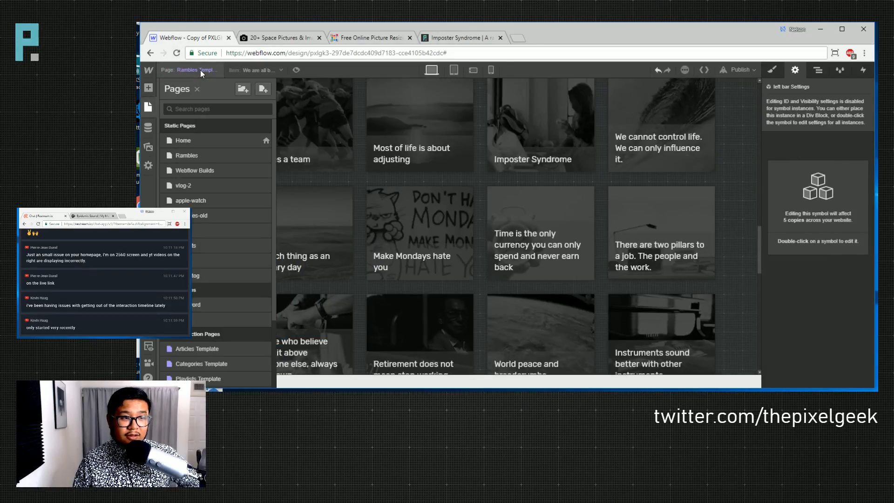
click(368, 229)
click(367, 229)
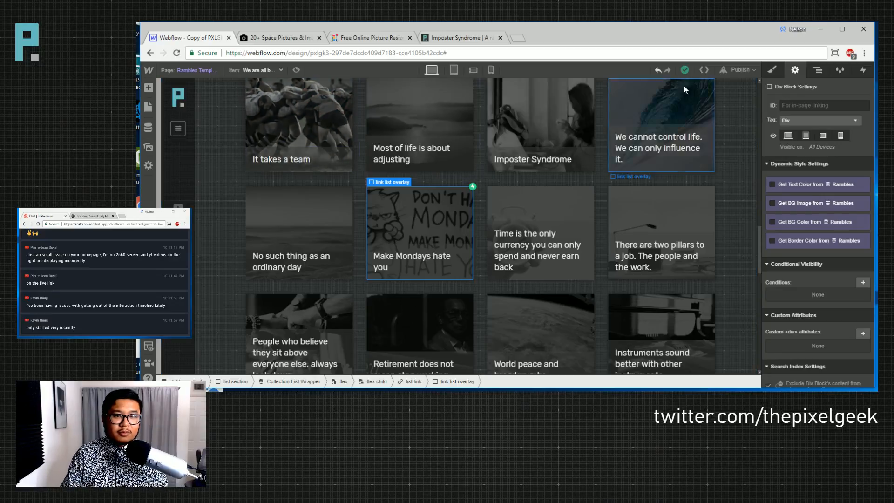
- Check the publishing options and pages list, then show the Navigator tree for the Rambles Template
click(745, 70)
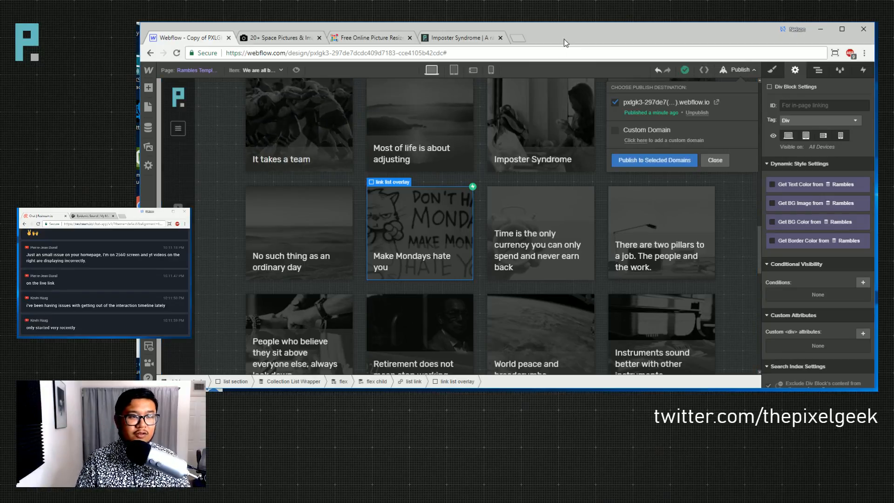
click(225, 122)
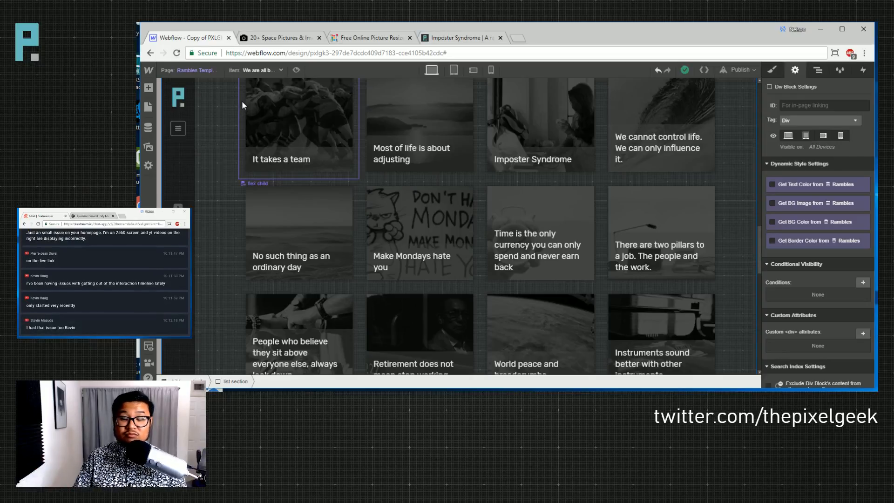
key(p)
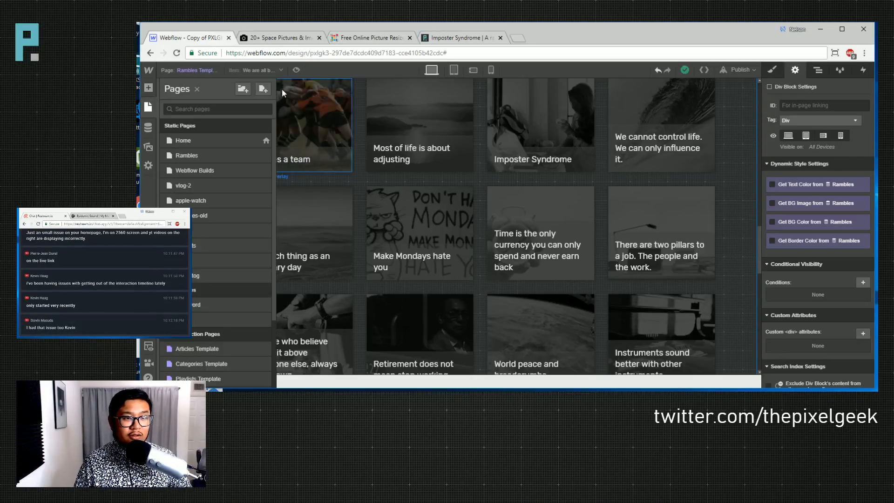
click(818, 69)
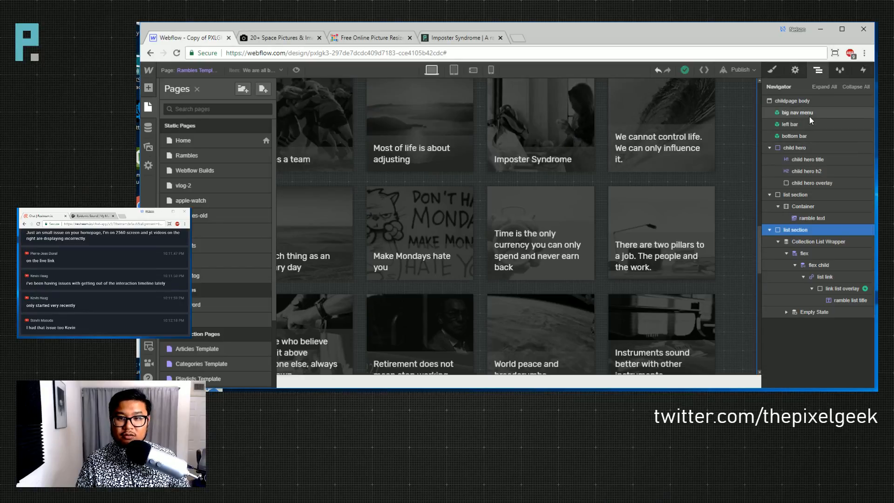
- In Phone Landscape view, link the bottom bar symbol's mobile logo to the Home page
key(p)
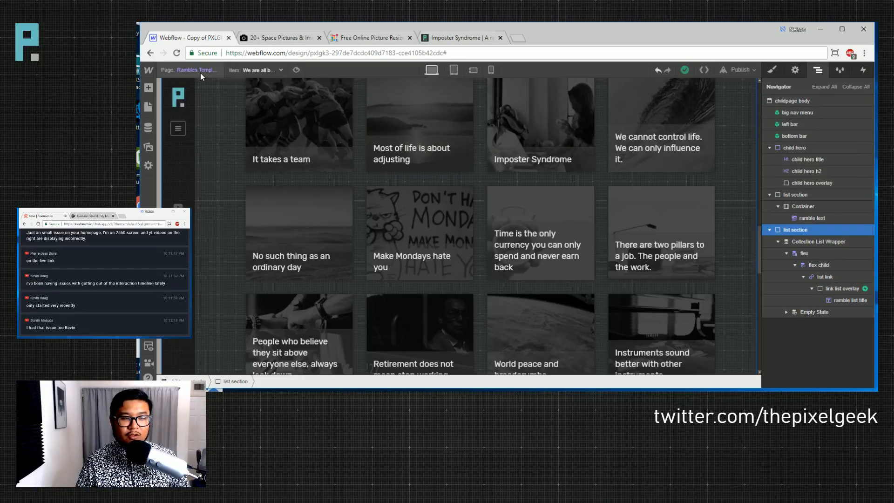
click(454, 71)
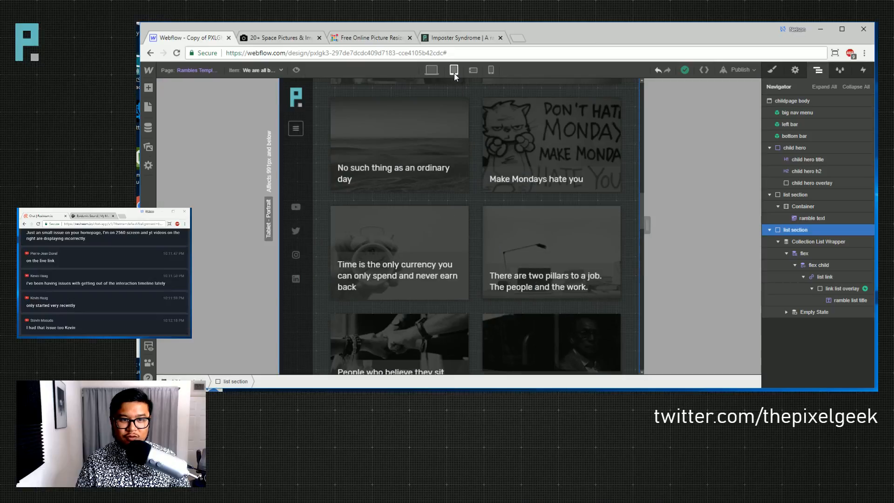
click(473, 70)
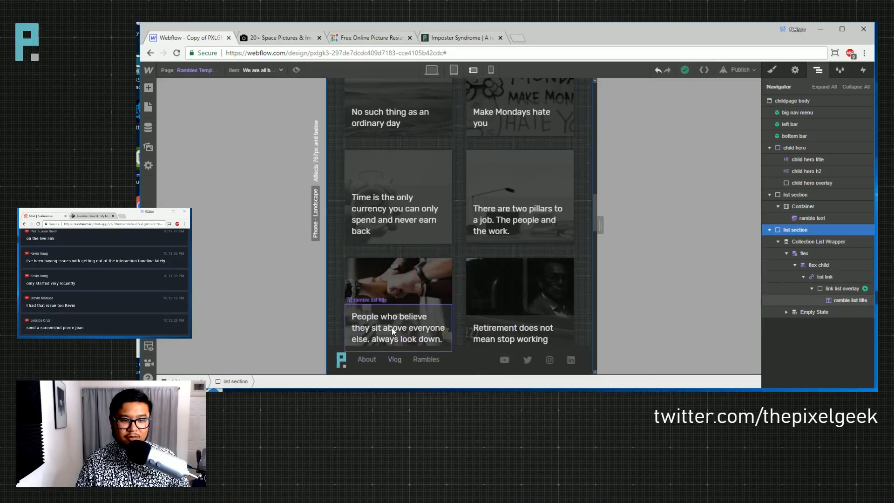
double_click(368, 364)
click(339, 362)
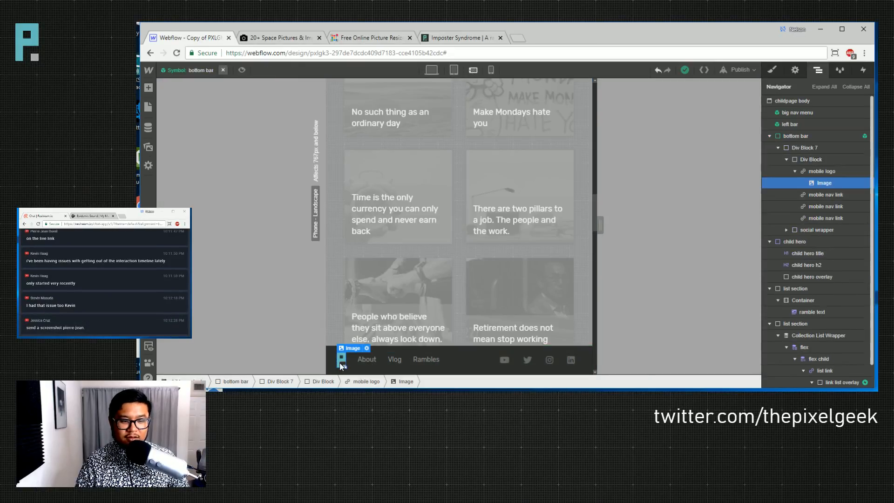
click(795, 70)
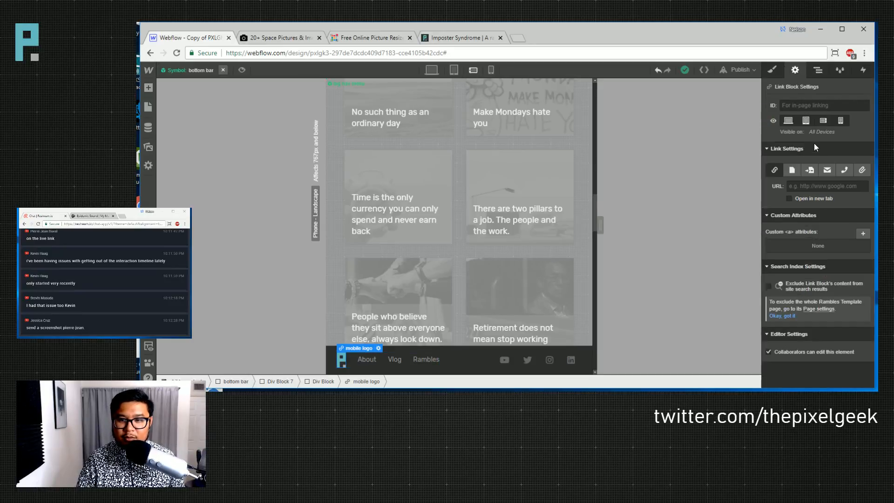
click(792, 170)
click(802, 186)
click(812, 204)
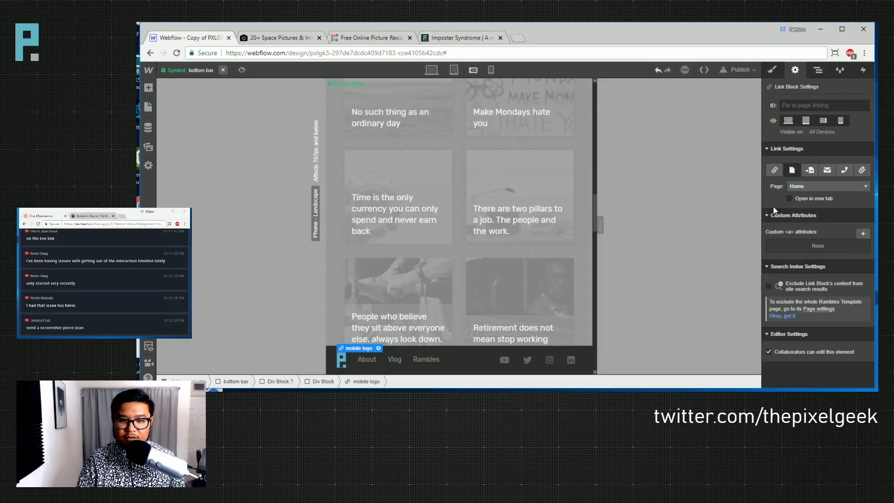
- Publish the site to its webflow.io domain
click(740, 70)
click(654, 160)
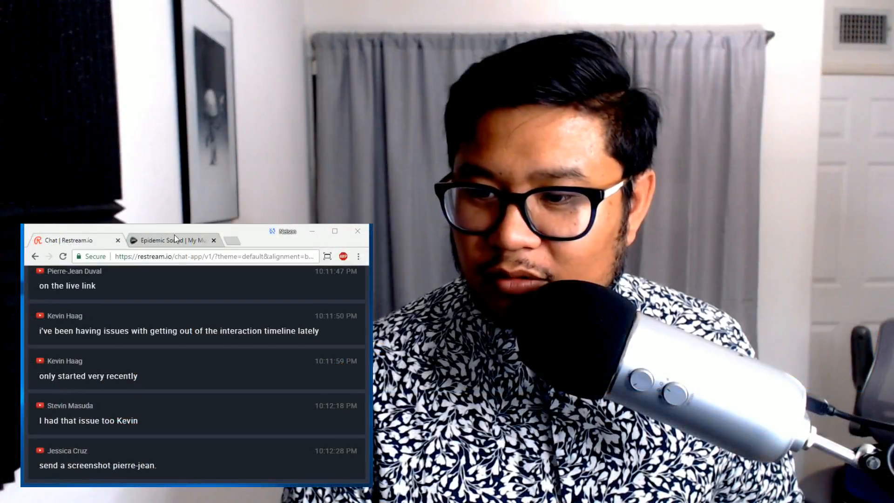
click(164, 240)
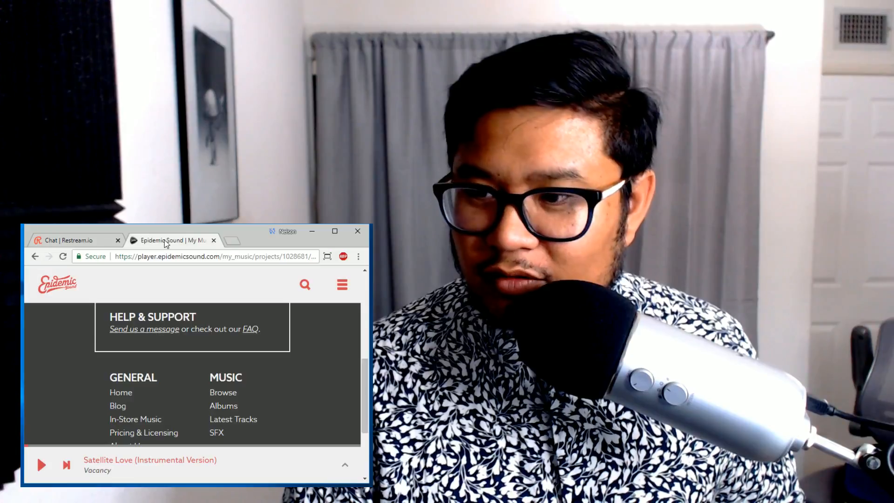
- Play 'Satellite Love (Instrumental Version)' on Epidemic Sound and return to the Restream chat
click(40, 465)
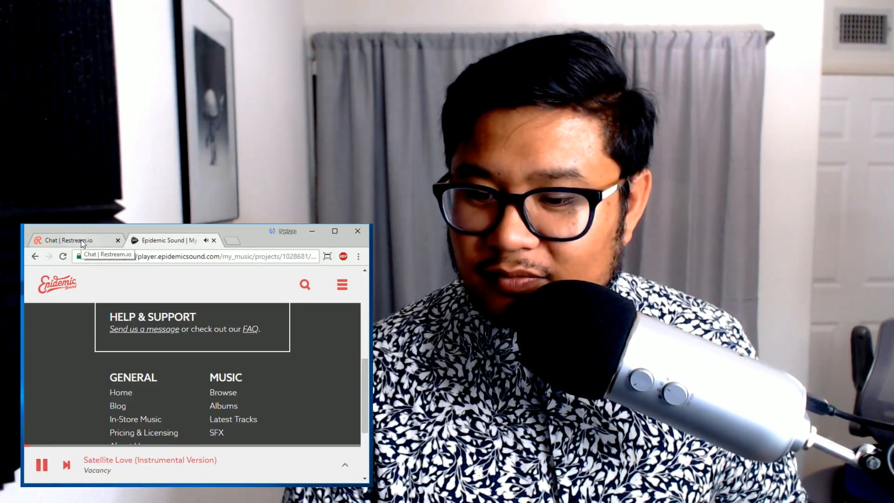
click(81, 239)
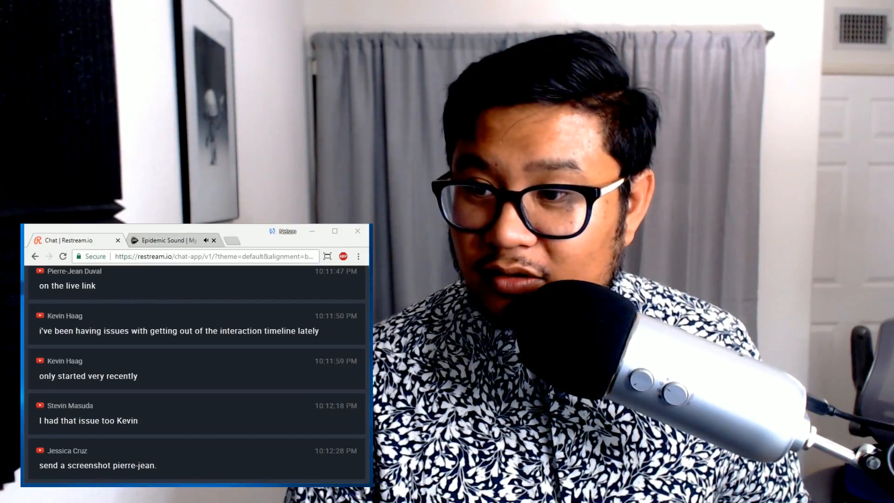